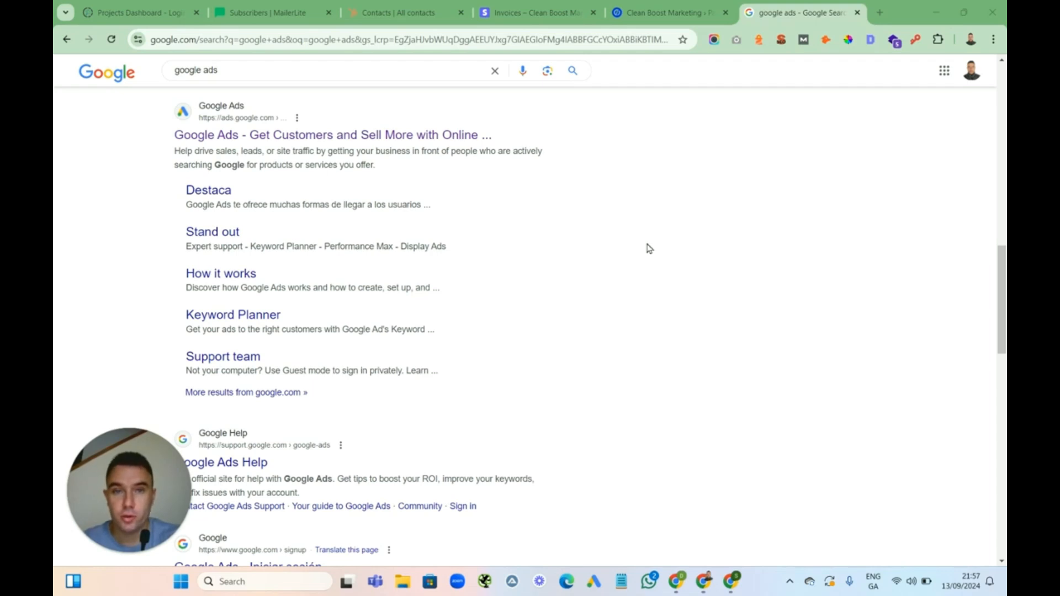
Open the official Google Ads website from the search results
mouse_move(1005, 270)
left_mouse_down()
mouse_move(1005, 257)
mouse_move(1005, 271)
left_mouse_up()
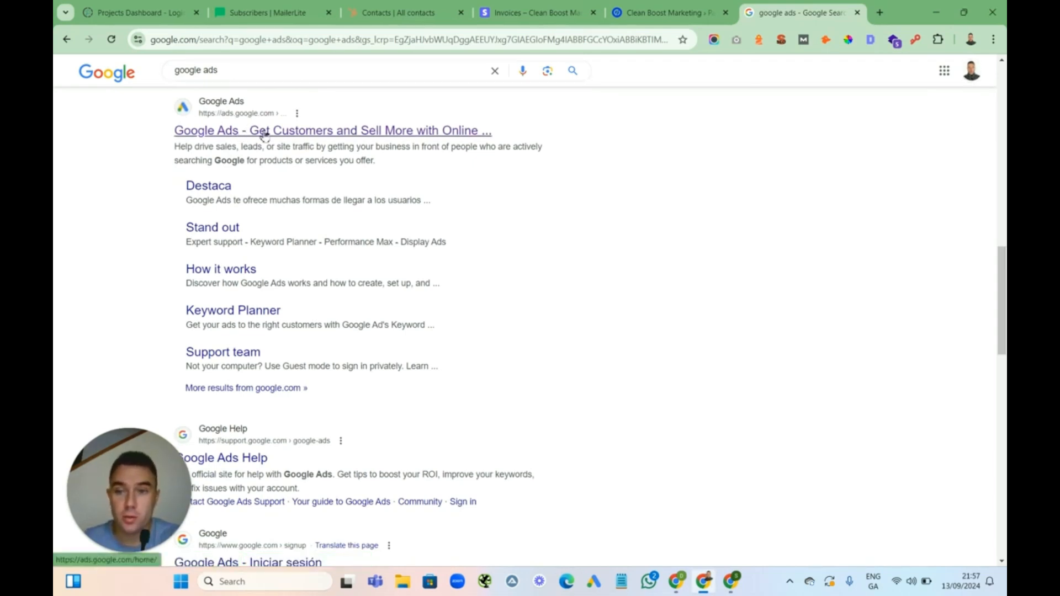
left_click(301, 137)
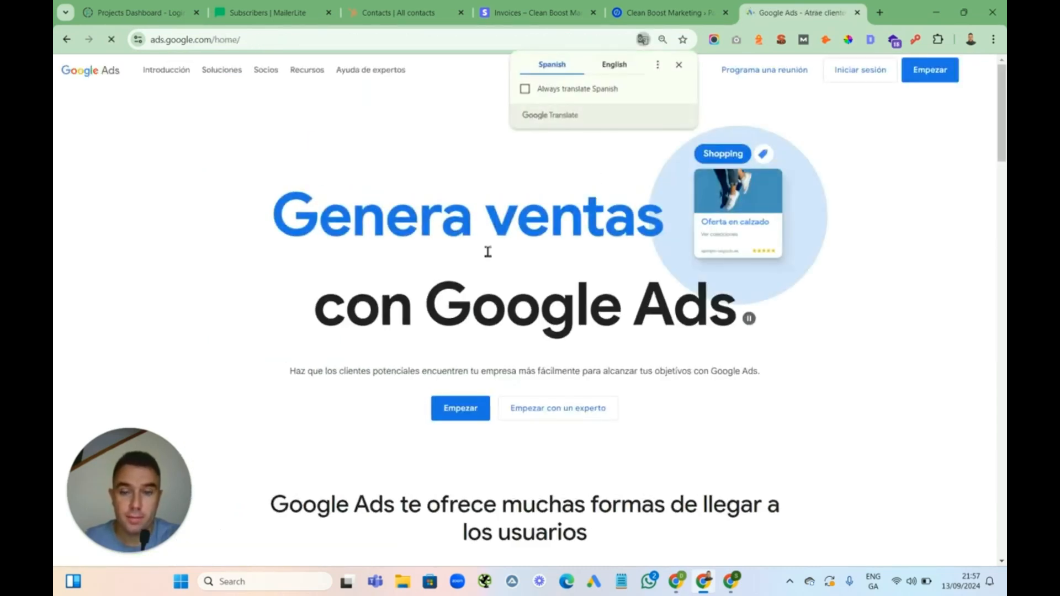
Translate the Spanish Google Ads page into English
left_click(617, 65)
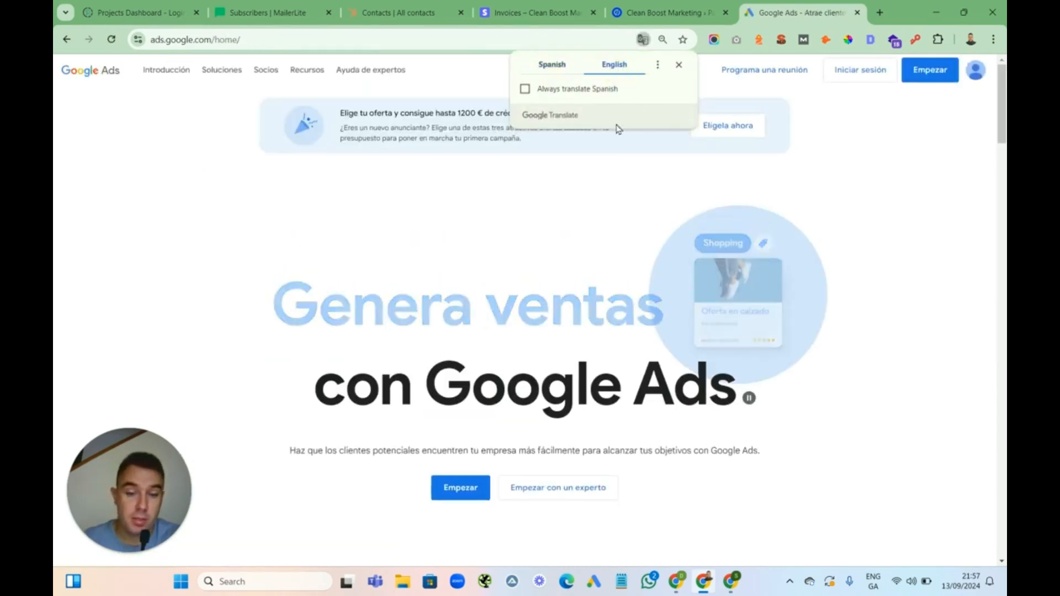
left_click(931, 157)
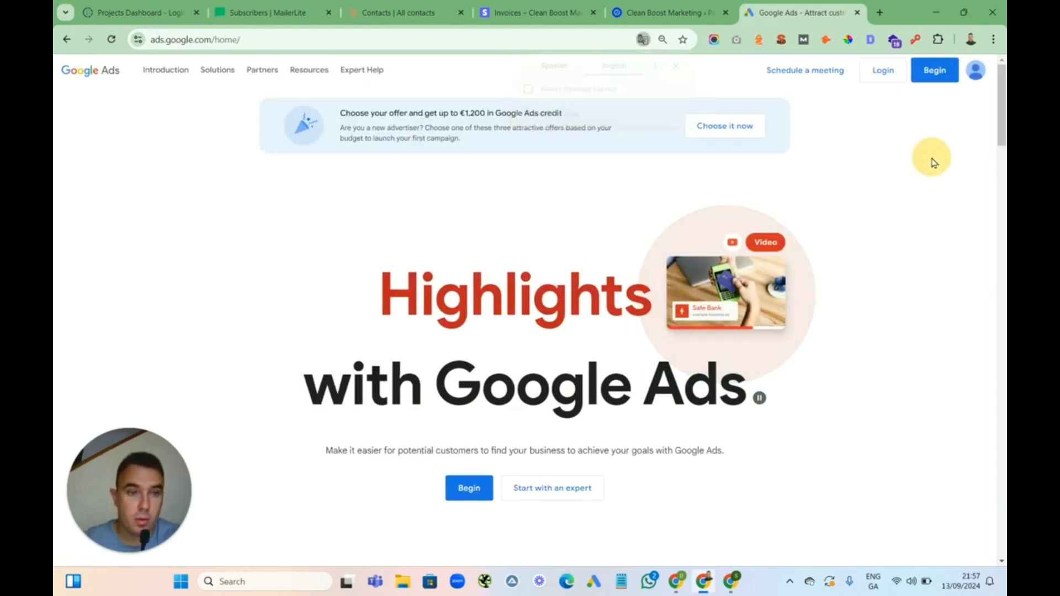
Select Offer A for 400 € Google Ads credit and request it
left_click_drag(1000, 104, 995, 243)
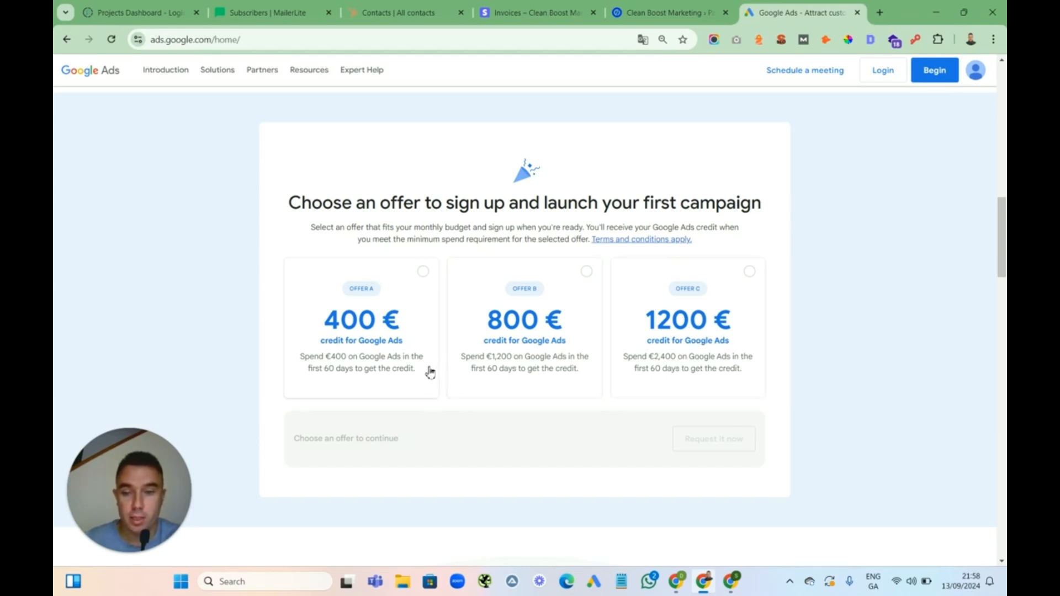
left_click(423, 273)
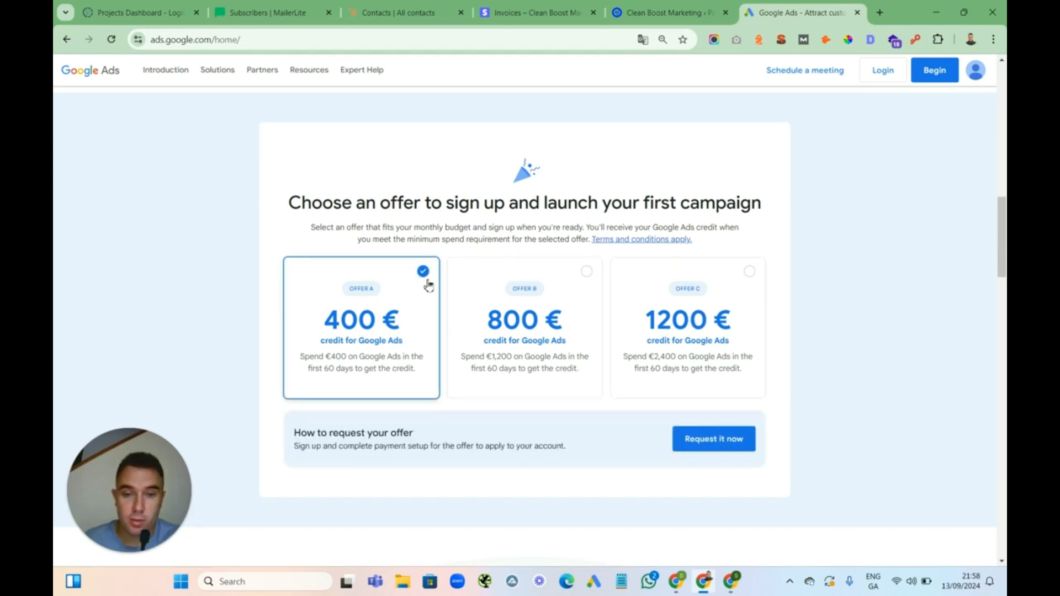
left_click(718, 439)
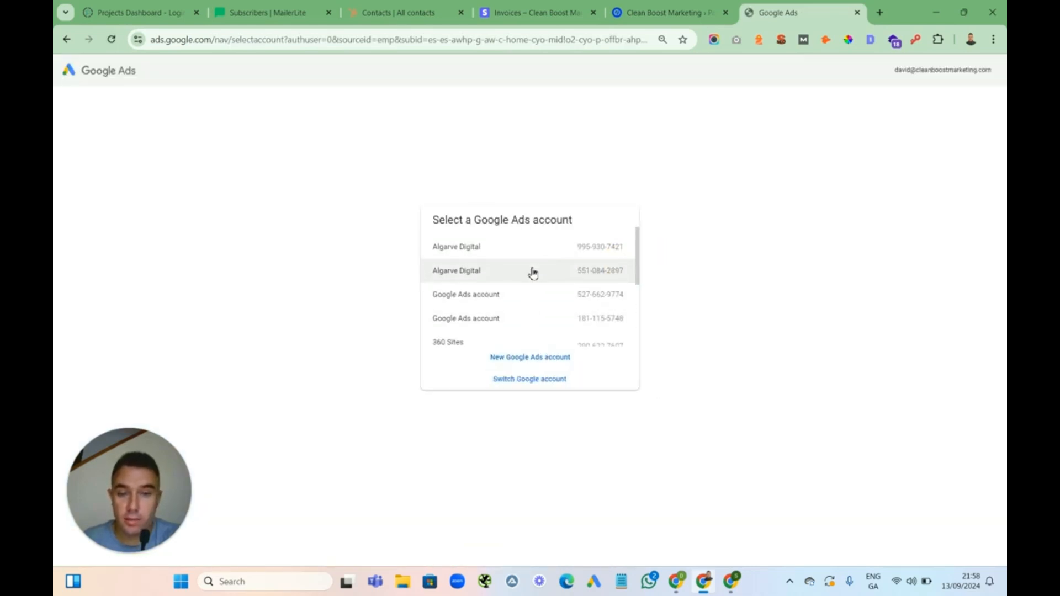
Choose to create a new Google Ads account instead of an existing one
left_click(537, 363)
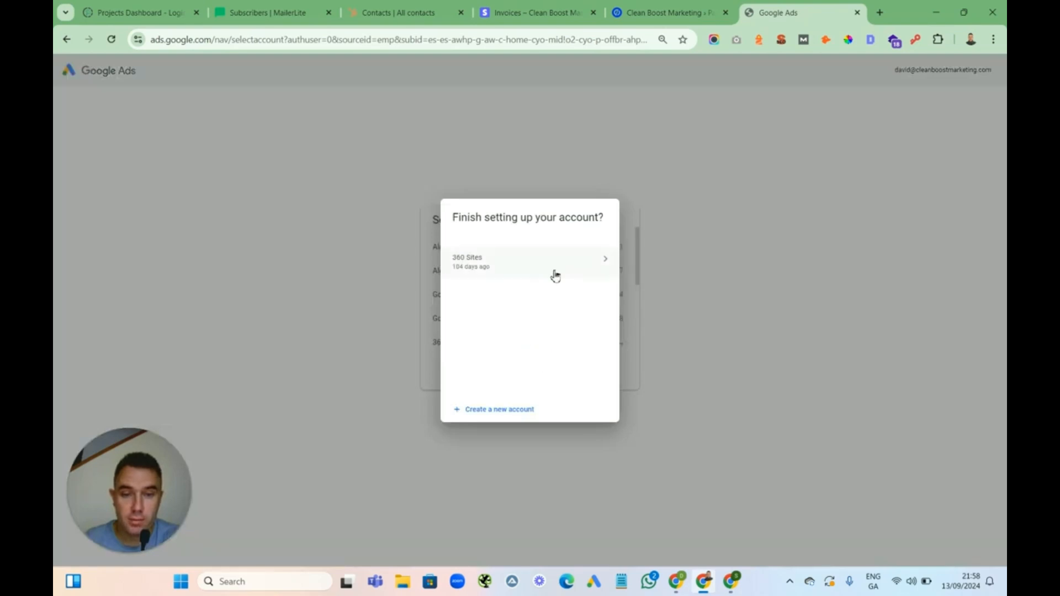
left_click(494, 410)
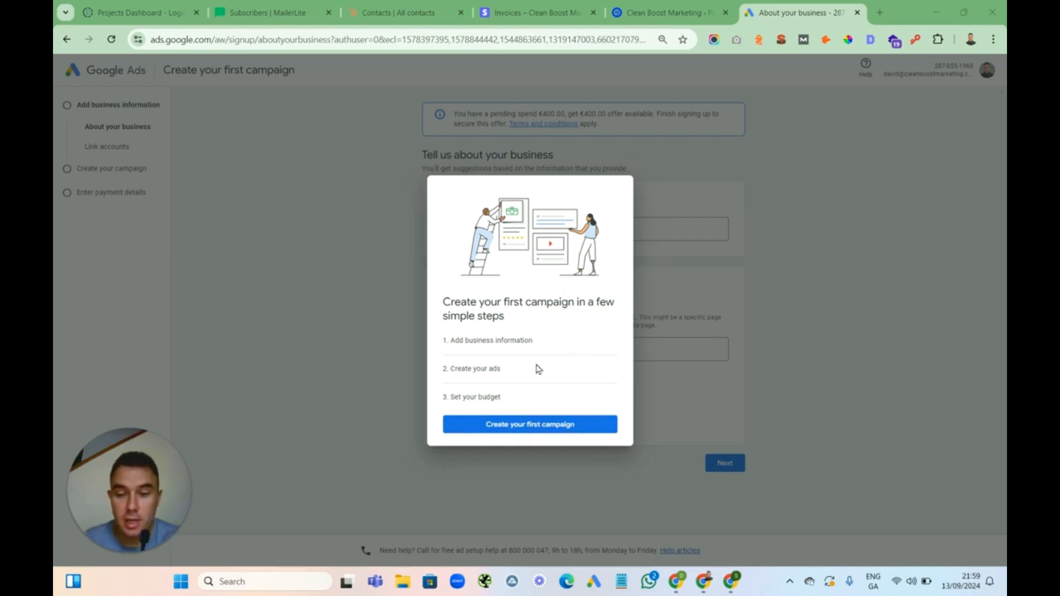
Start the guided setup to create the first campaign
left_click(561, 443)
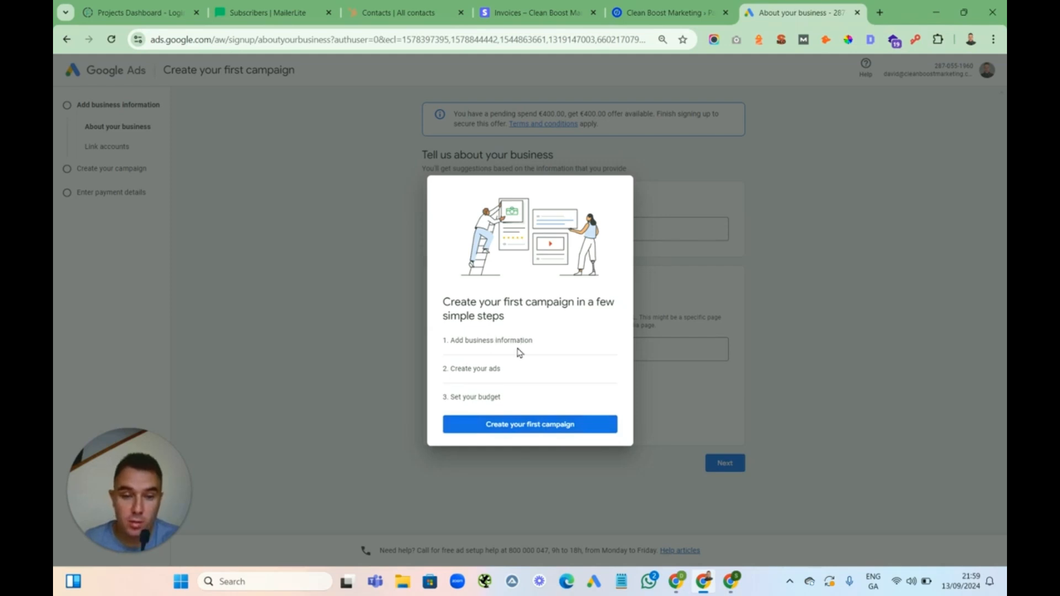
left_click(489, 342)
left_click(533, 428)
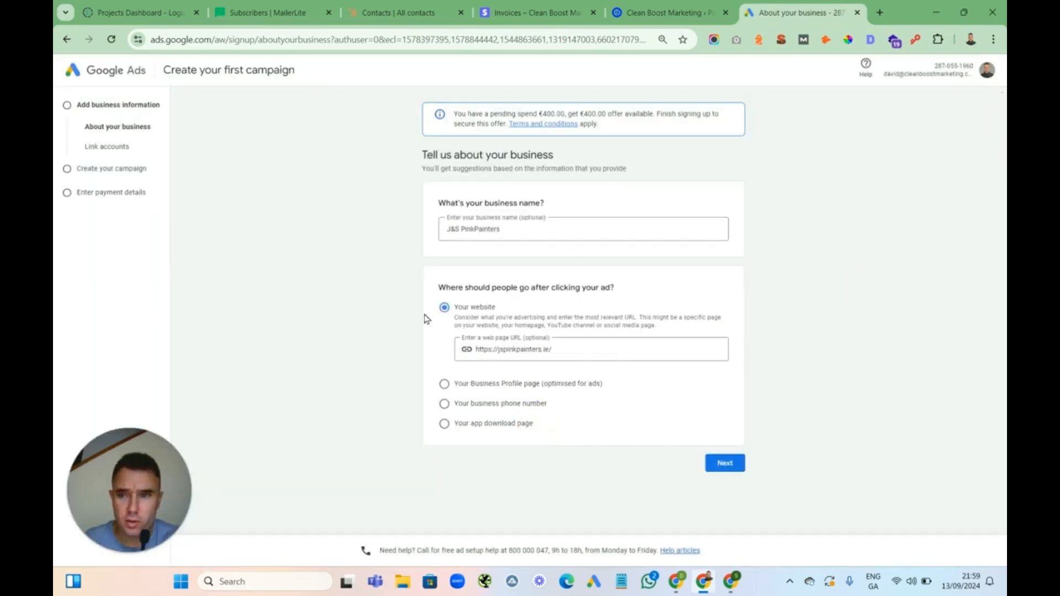
Check the client's website, accept its cookies, and enter Cleaning Experts as the business name
left_click(87, 276)
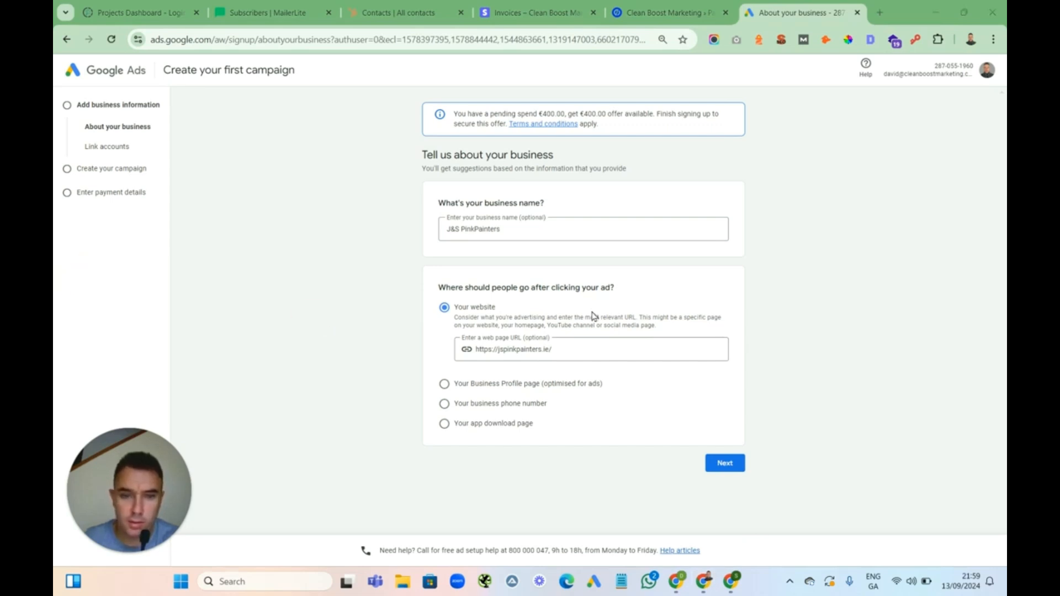
left_click_drag(527, 232, 440, 230)
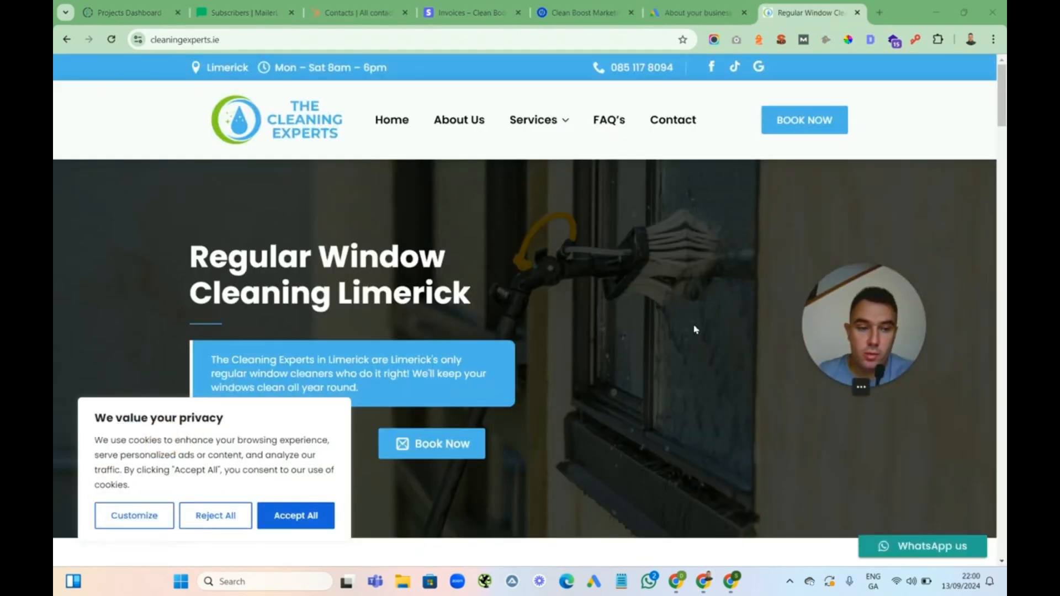
left_click_drag(999, 100, 996, 62)
mouse_move(548, 163)
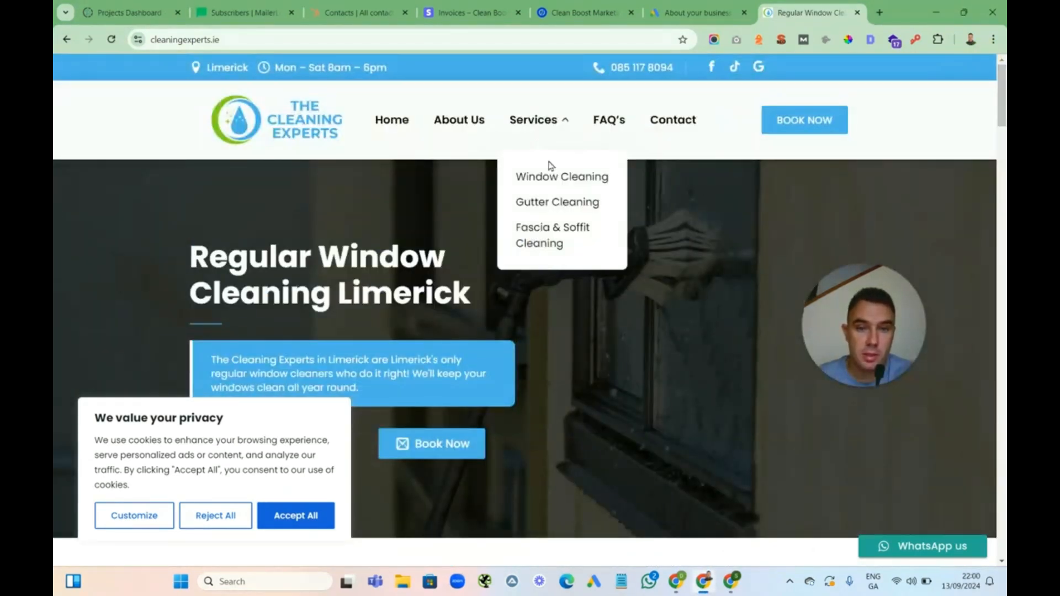
left_click(303, 514)
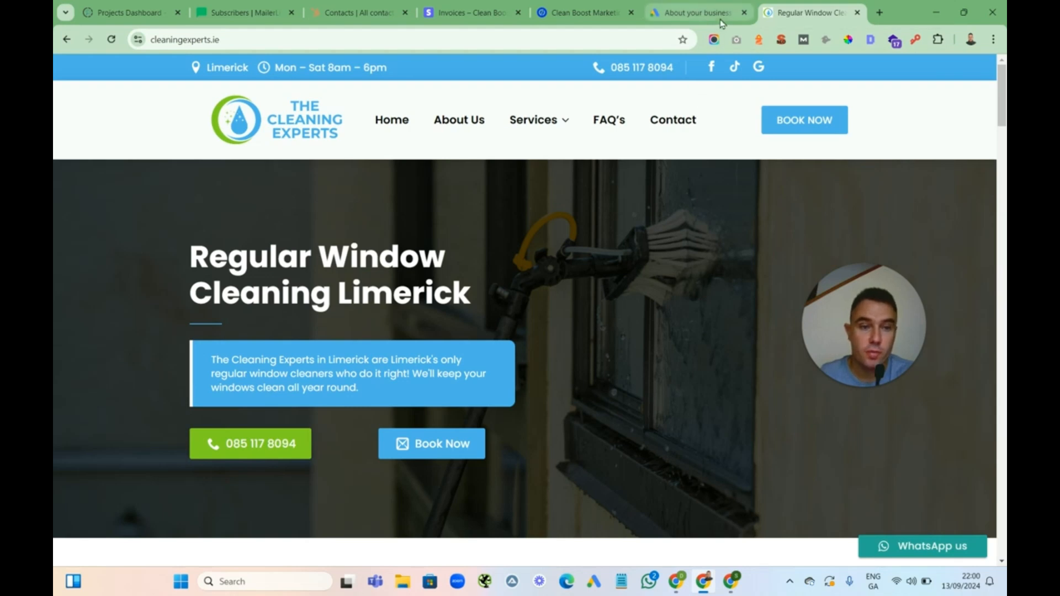
left_click(697, 11)
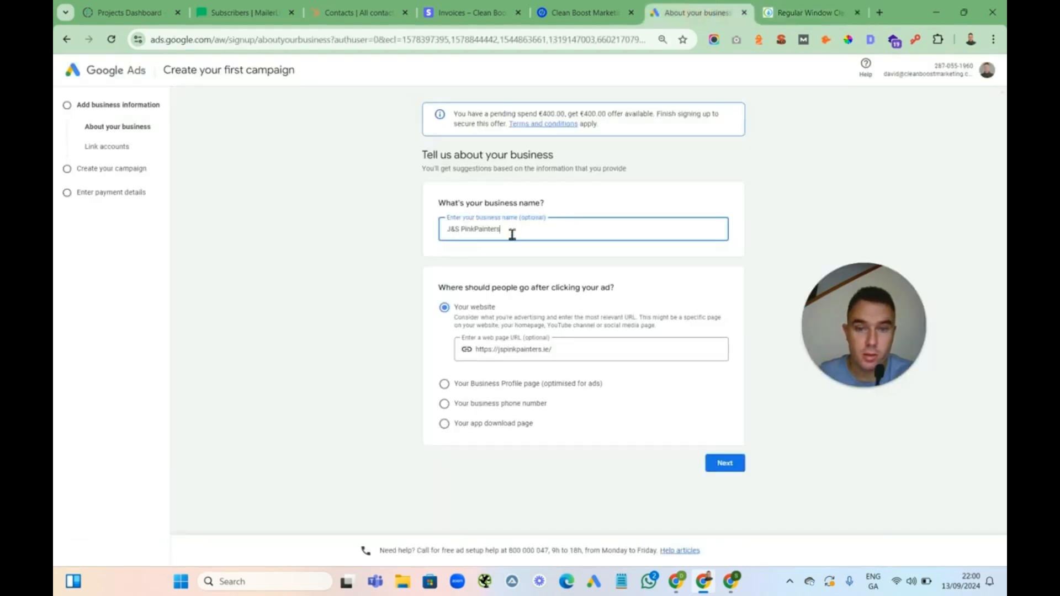
left_click_drag(511, 235, 429, 236)
type("Q")
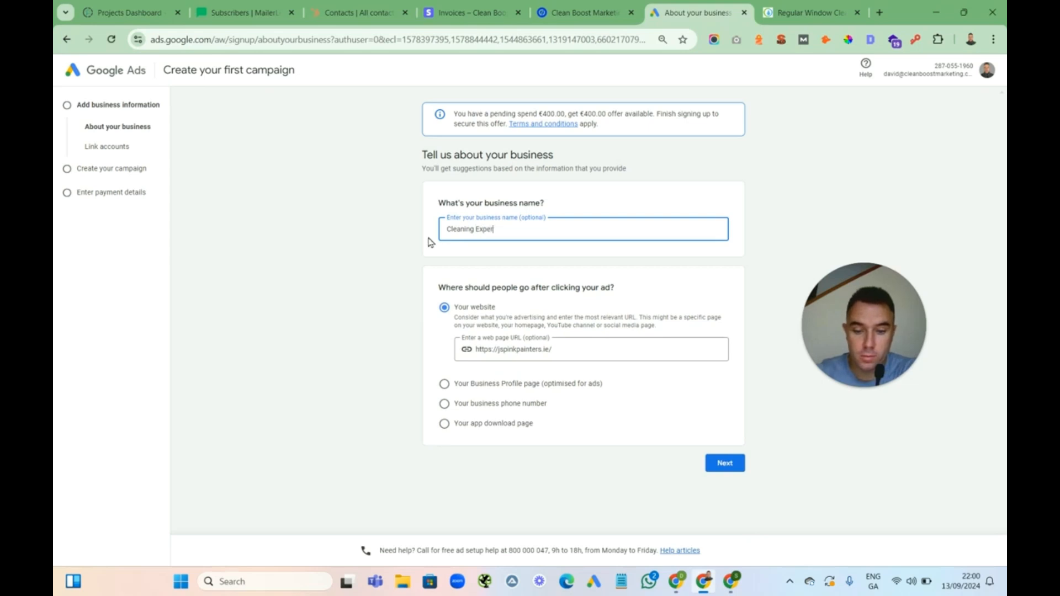
Copy the client's website address and paste it as the web page URL visitors reach after clicking the ad
left_click(810, 12)
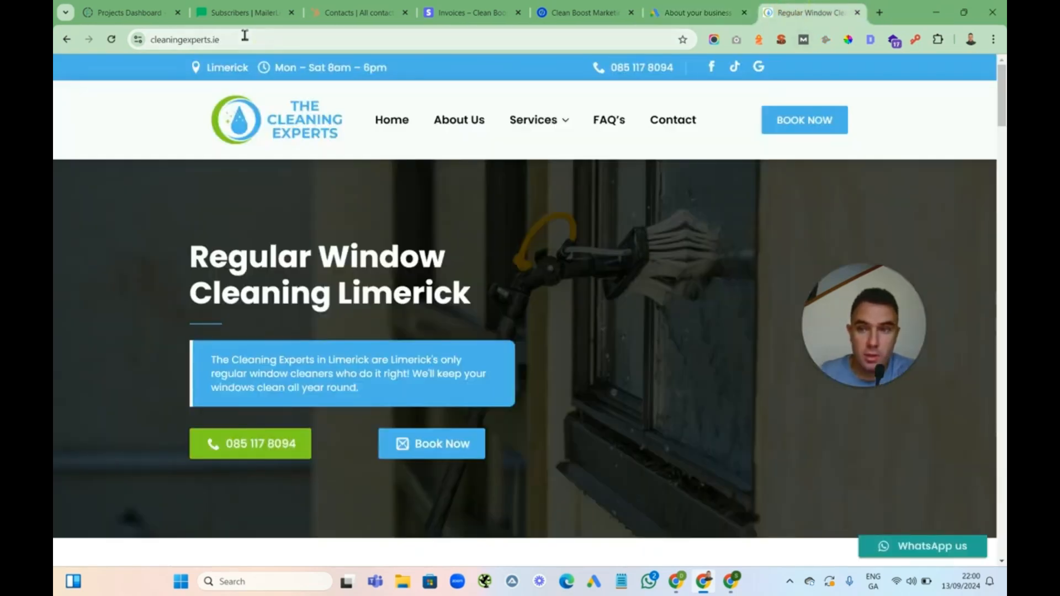
left_click(190, 40)
key("ctrl+c")
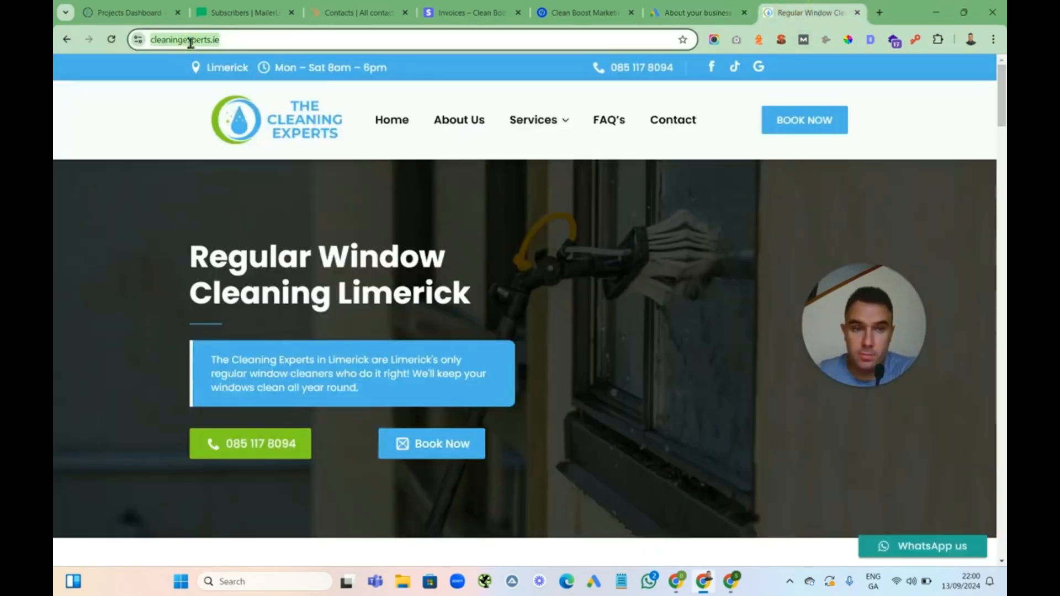
left_click(697, 13)
left_click_drag(541, 349, 502, 352)
key("ctrl+a")
key("ctrl+v")
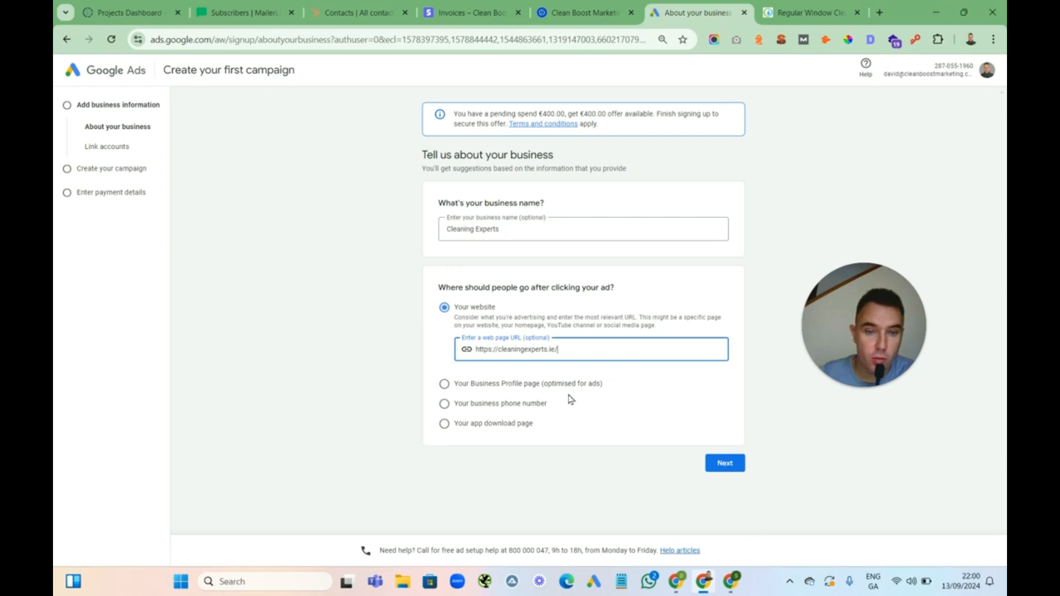
Continue past the business details, skipping account linking and the campaign goal
left_click(729, 464)
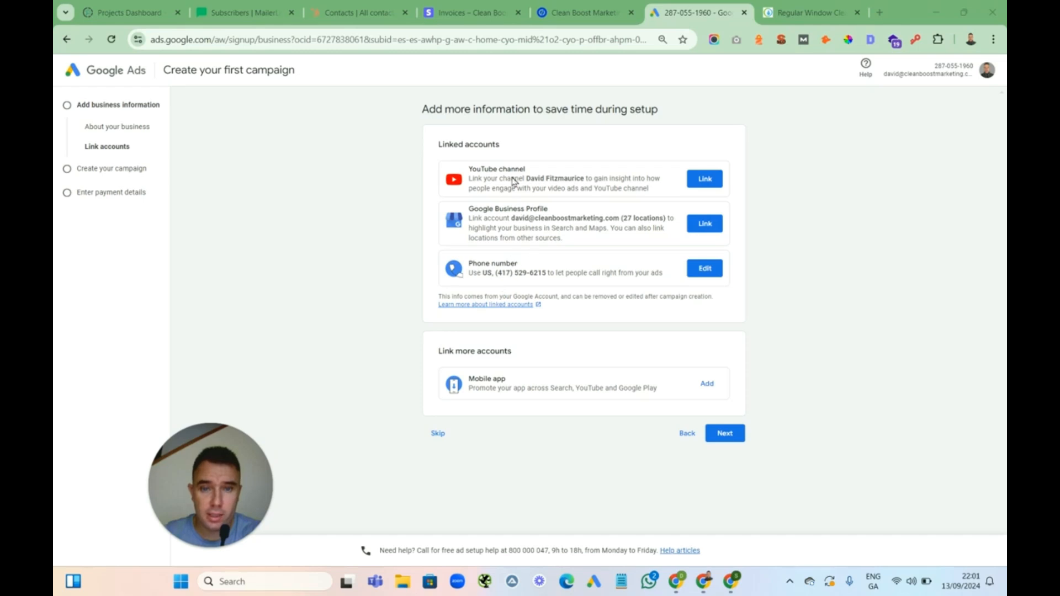
left_click(436, 434)
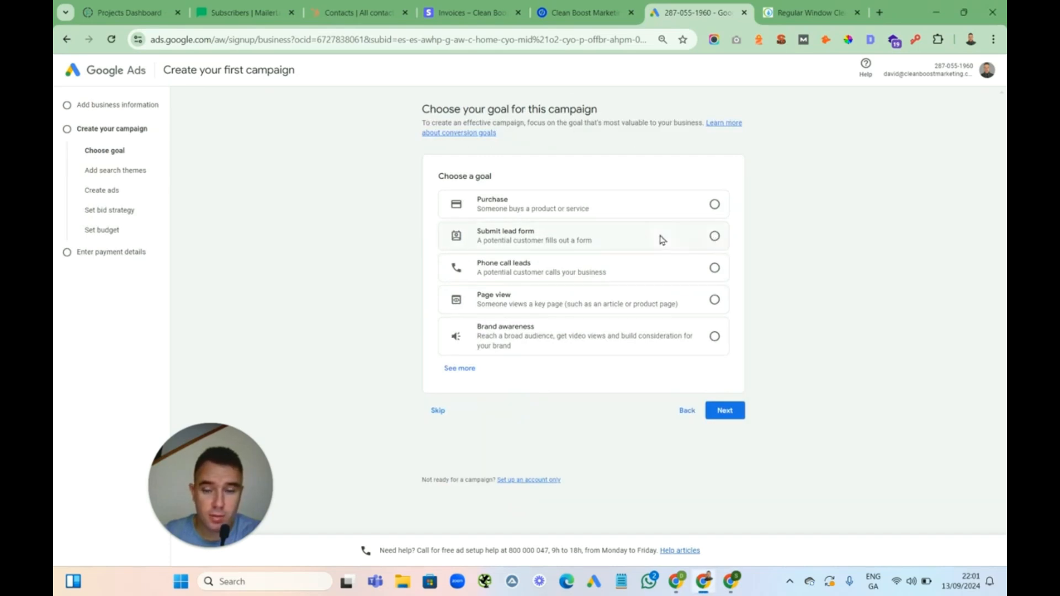
left_click(437, 414)
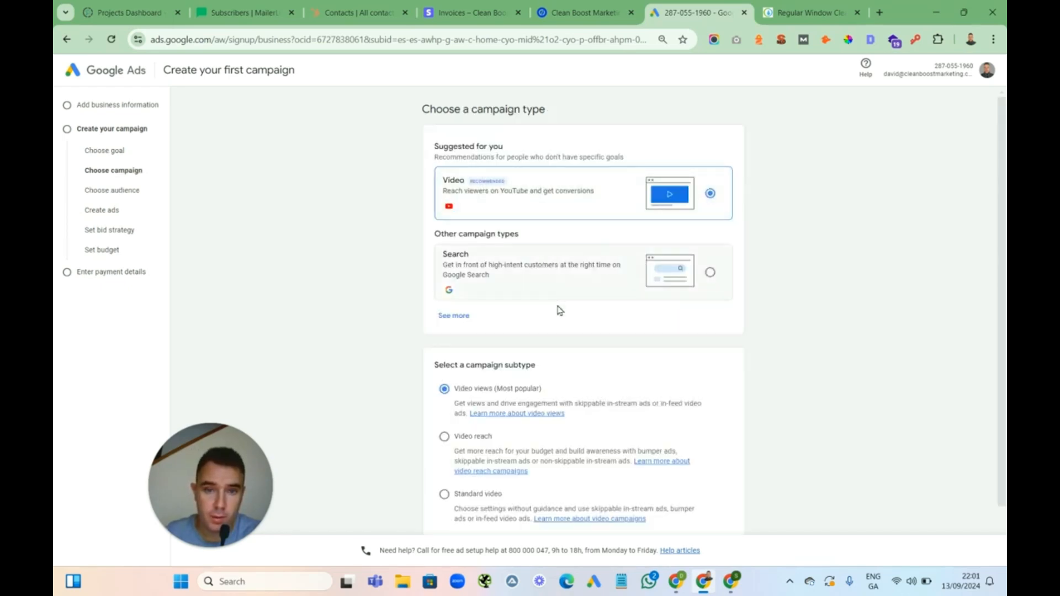
Choose Search as the campaign type and skip ahead
left_click(710, 273)
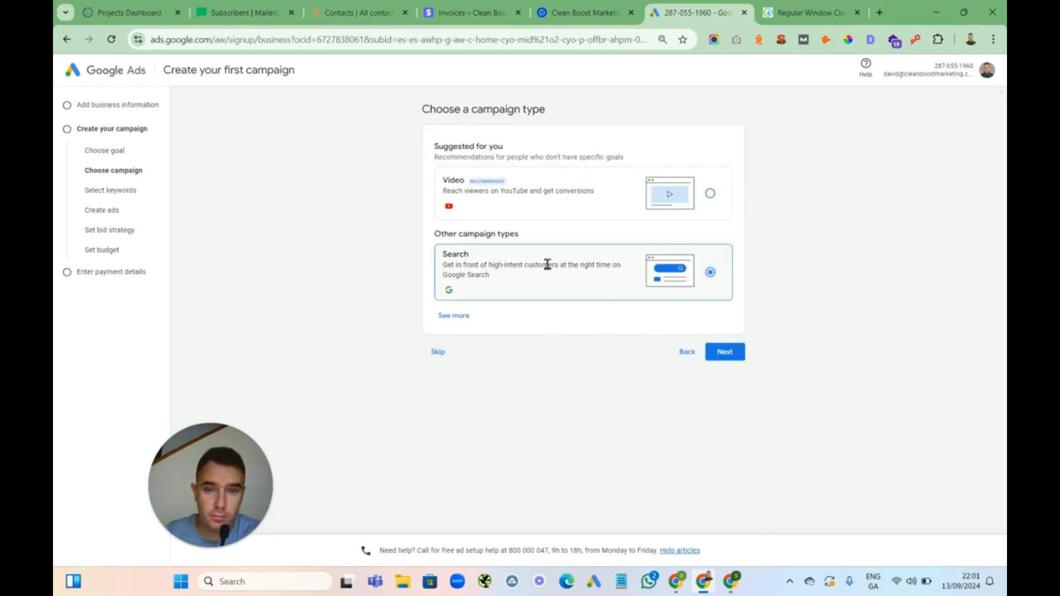
left_click(439, 354)
left_click(626, 334)
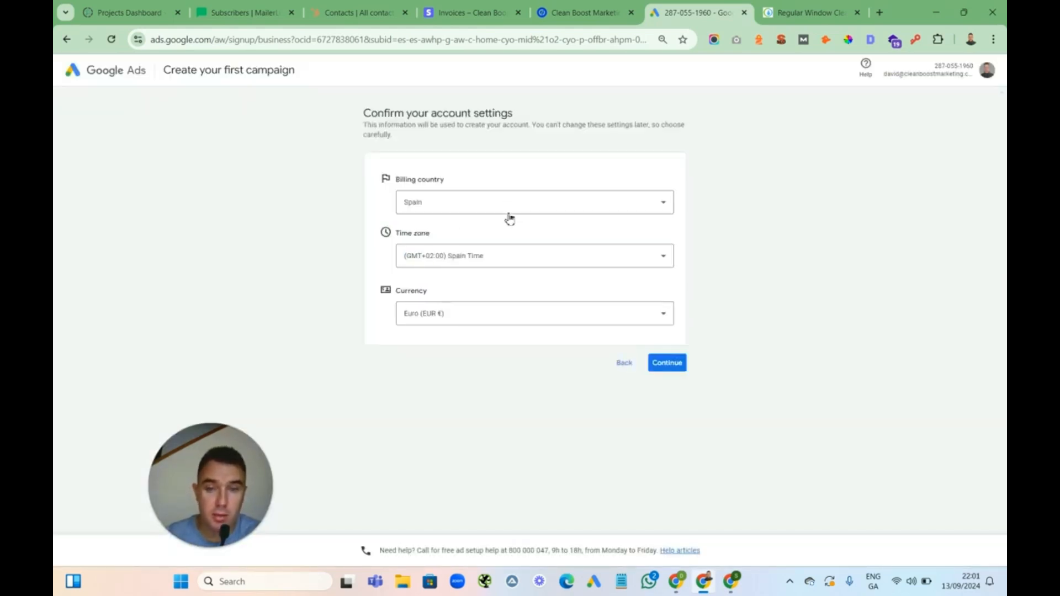
Set the account's billing country to Ireland and continue
left_click(528, 207)
scroll(523, 224, "up", 15)
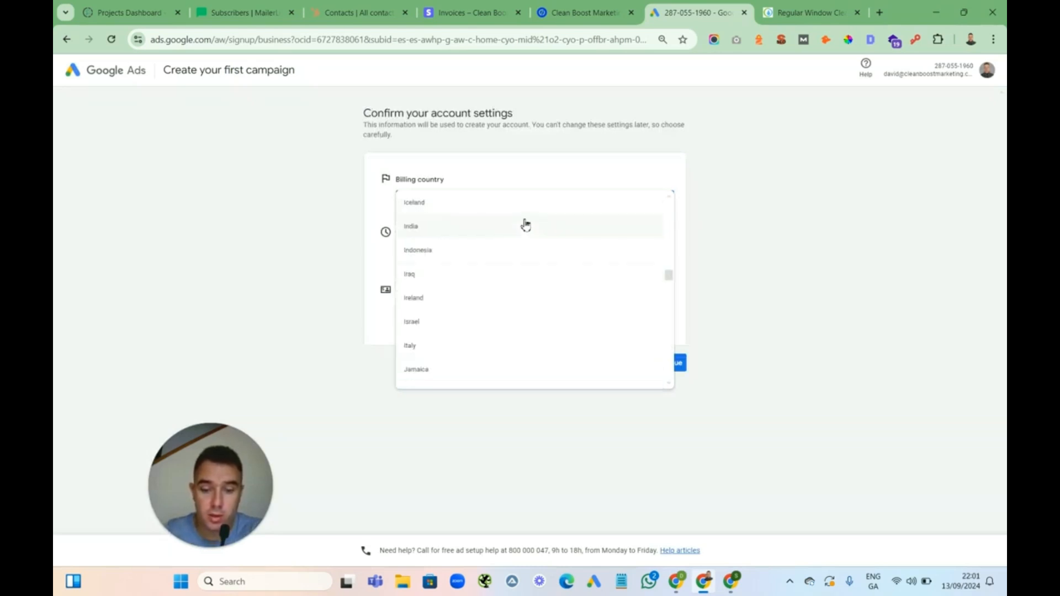
left_click(418, 299)
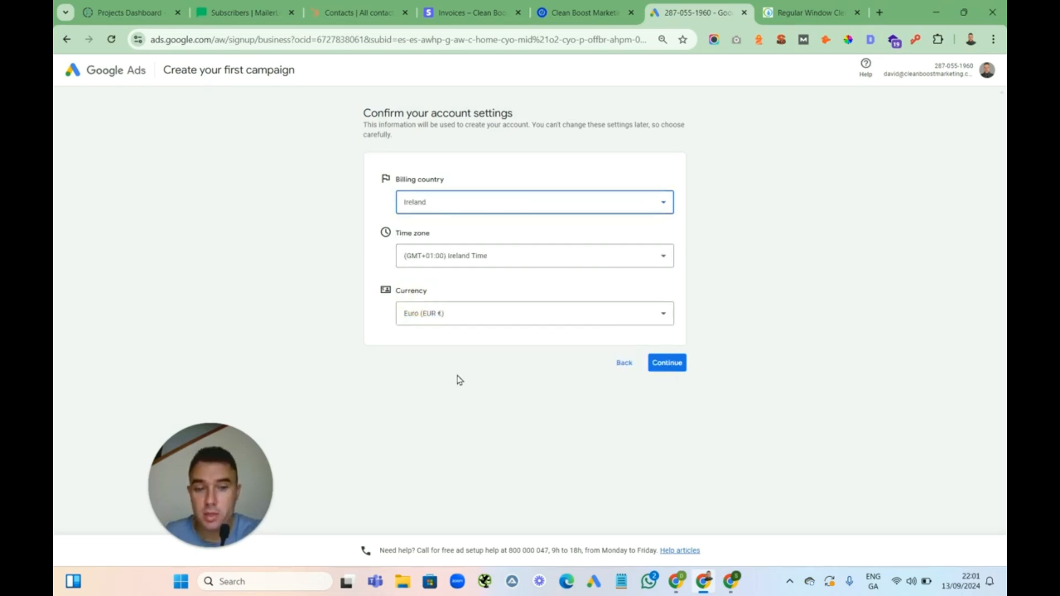
left_click(670, 367)
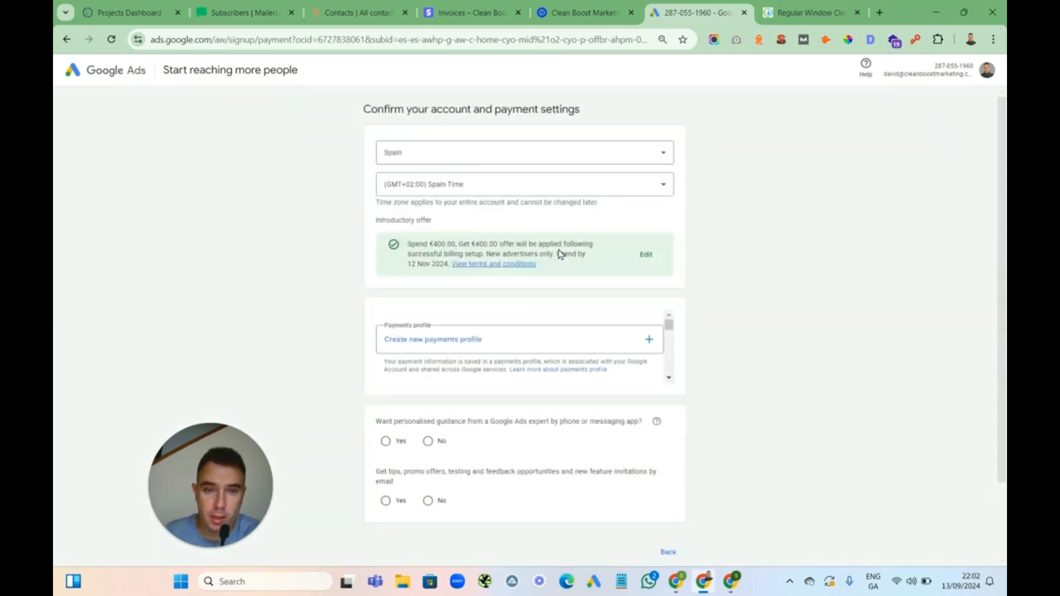
Change the billing country on the payment settings page to Ireland
left_click_drag(410, 243, 601, 270)
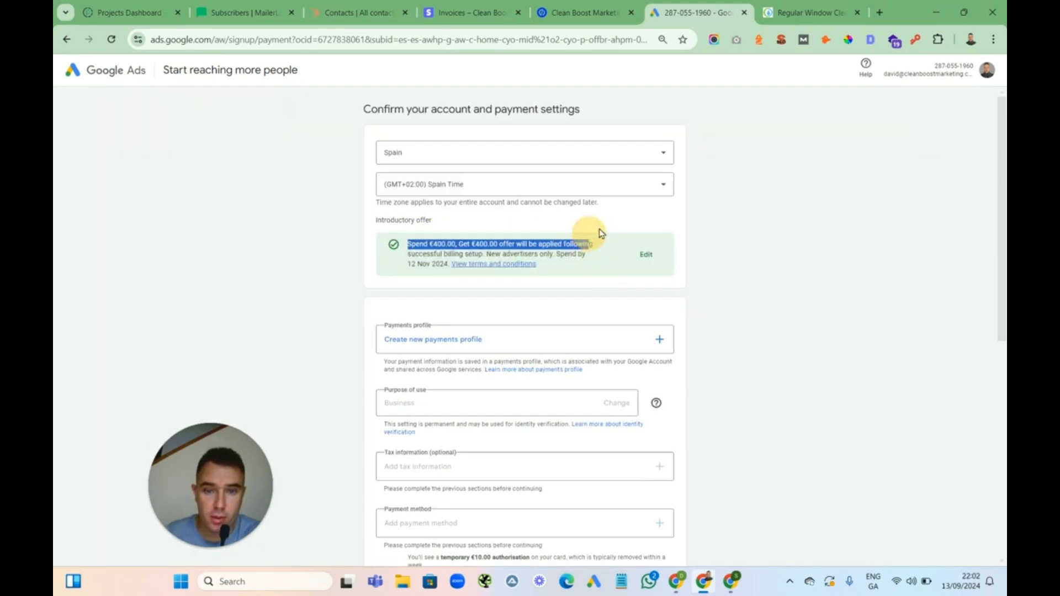
left_click(612, 221)
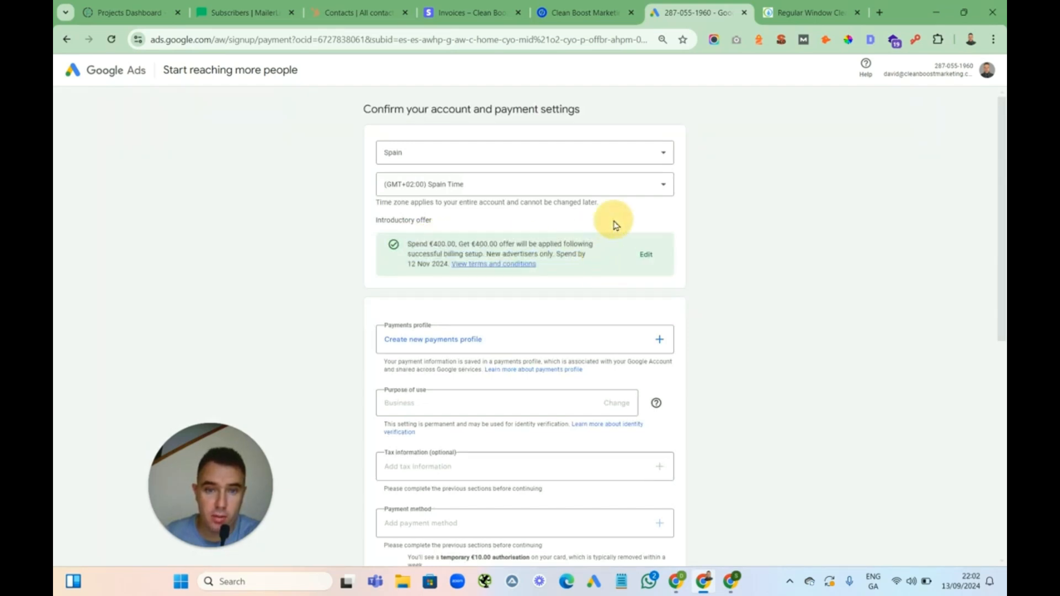
left_click(555, 156)
type("ire")
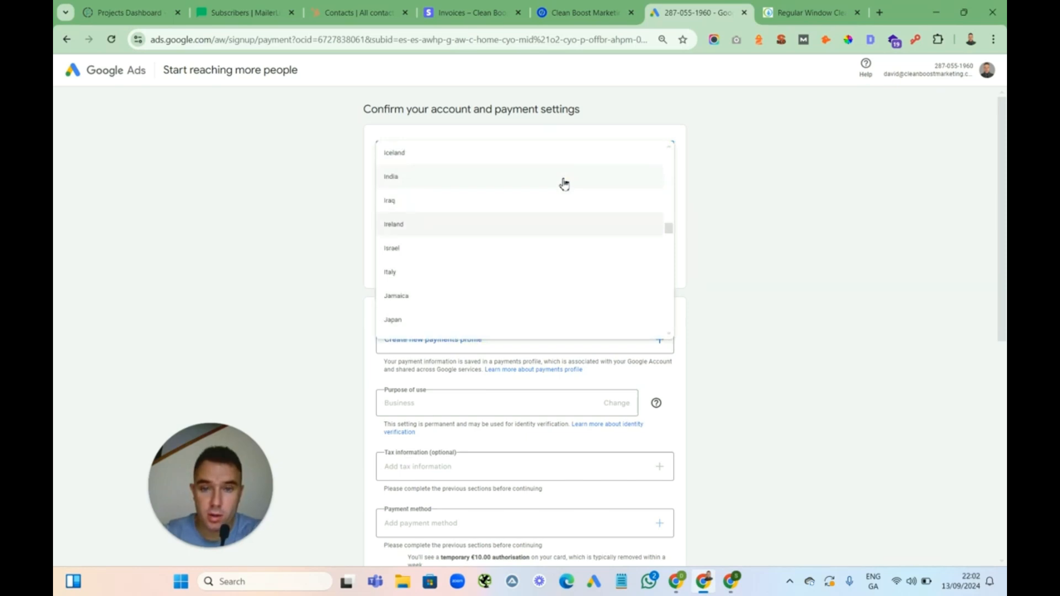
left_click(418, 227)
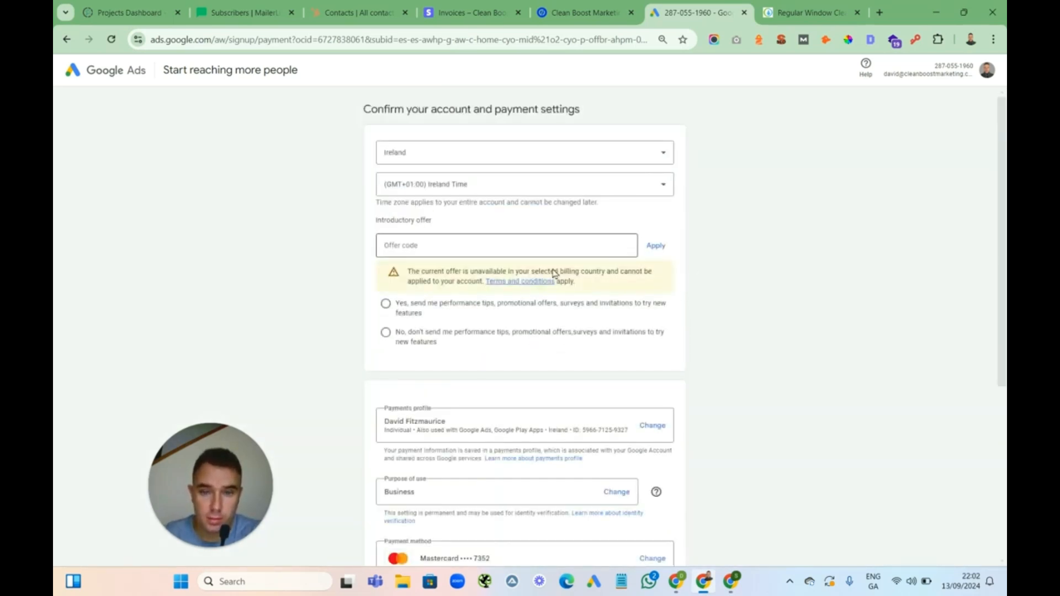
Decline performance tips and promotional emails, then review the payment details
left_click(385, 333)
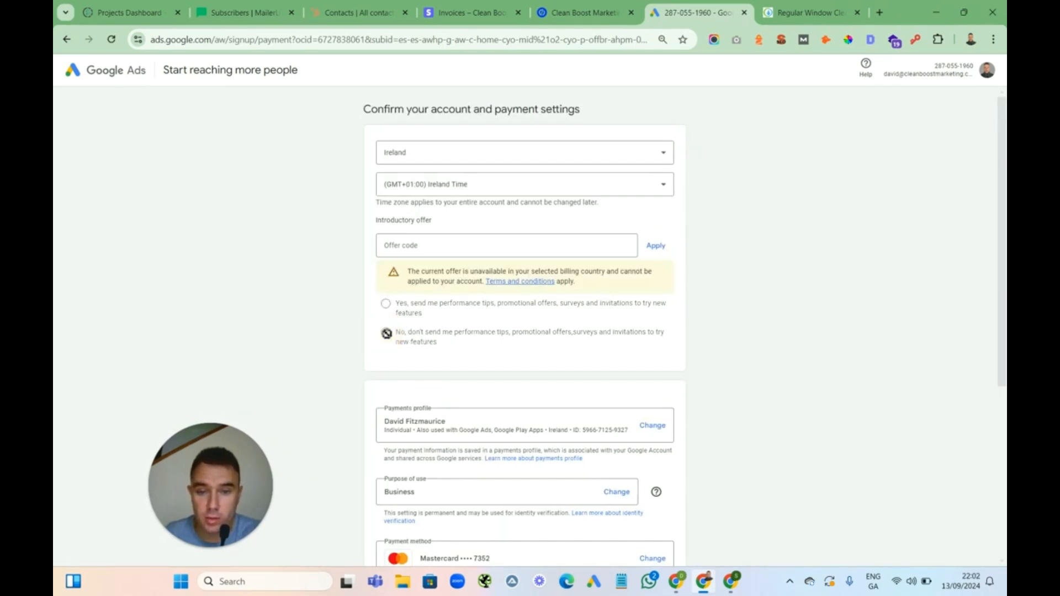
left_click_drag(1004, 172, 1003, 310)
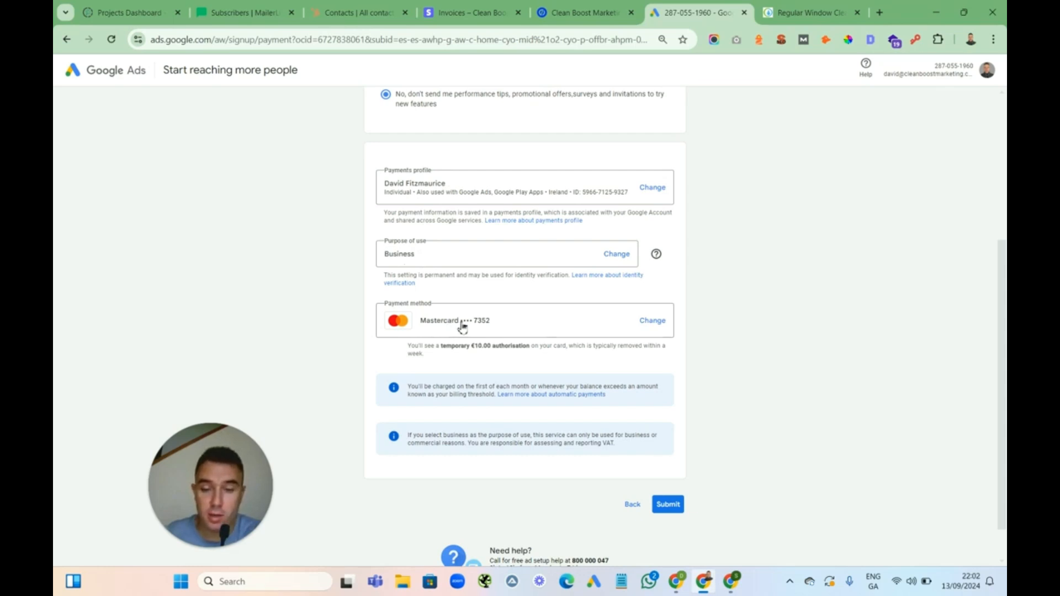
triple_click(415, 349)
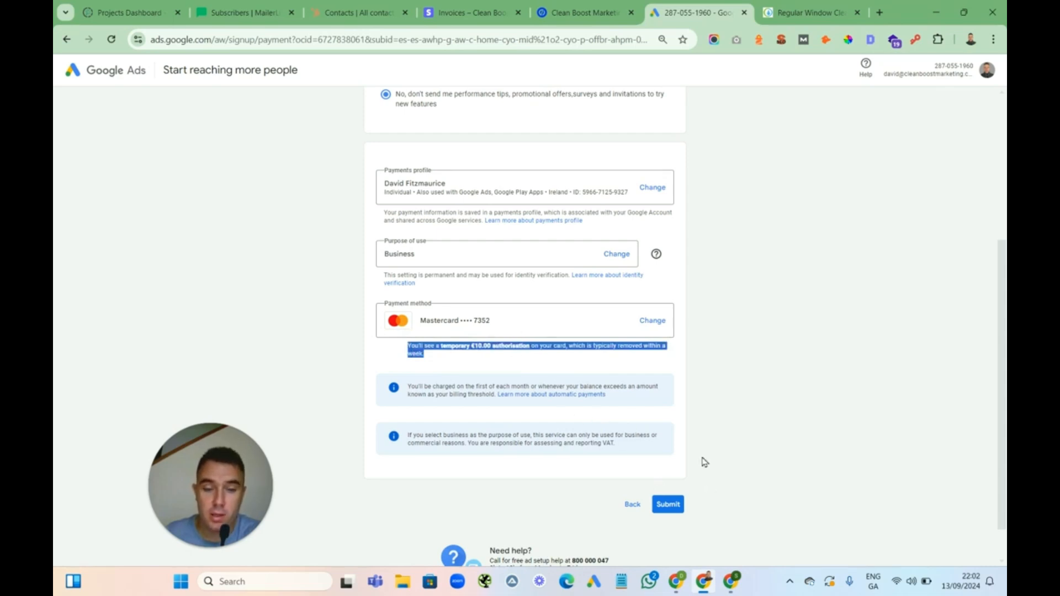
Submit the payment details, then continue through the identity verification prompt and the account-created confirmation
left_click(670, 511)
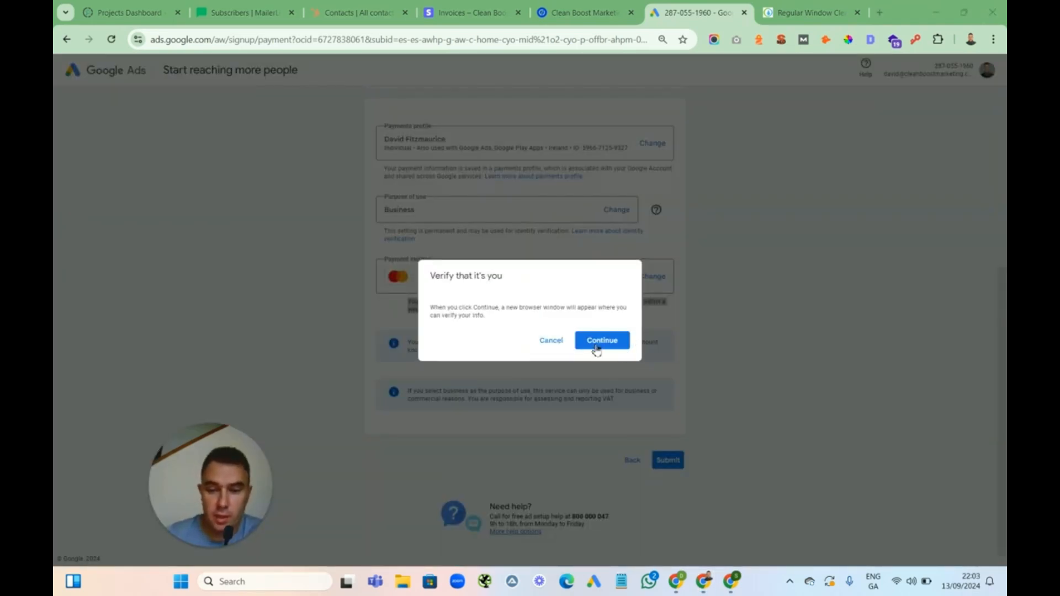
left_click(605, 342)
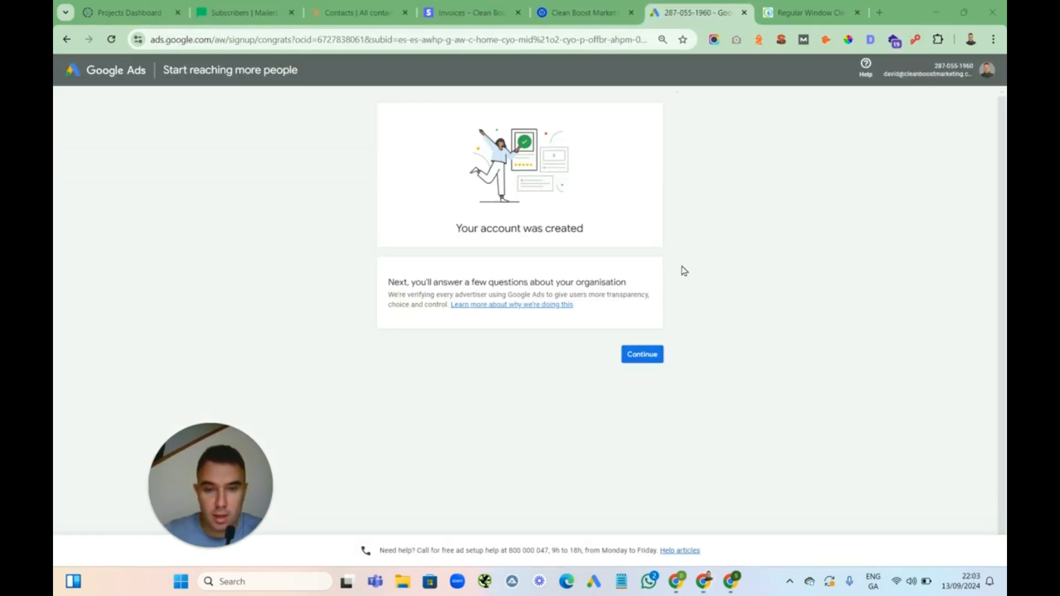
left_click(649, 356)
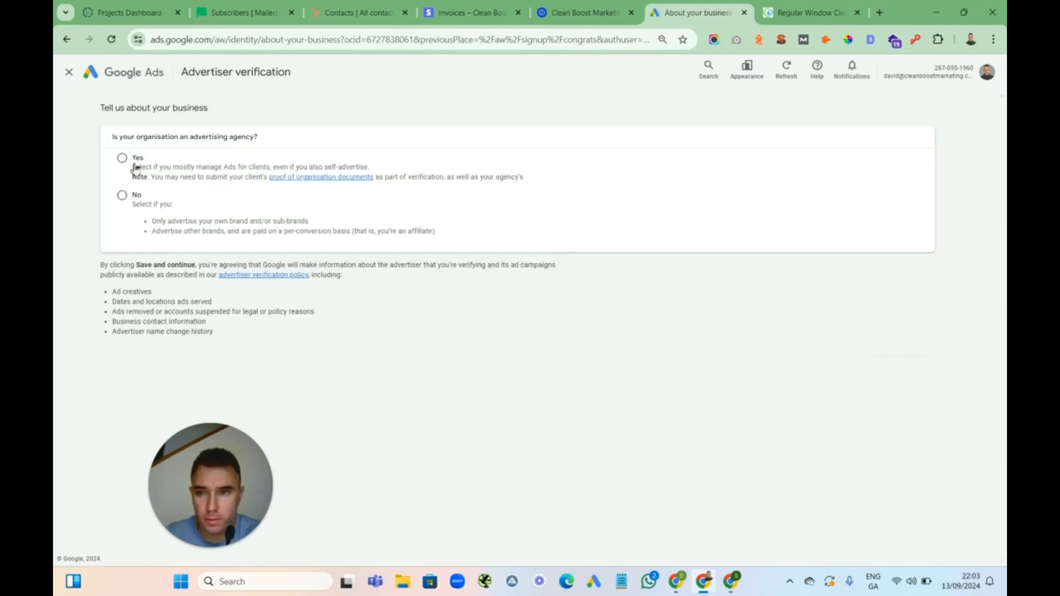
Answer the advertiser verification questions as not an agency and paying Google Ads directly, then save and continue
left_click(123, 197)
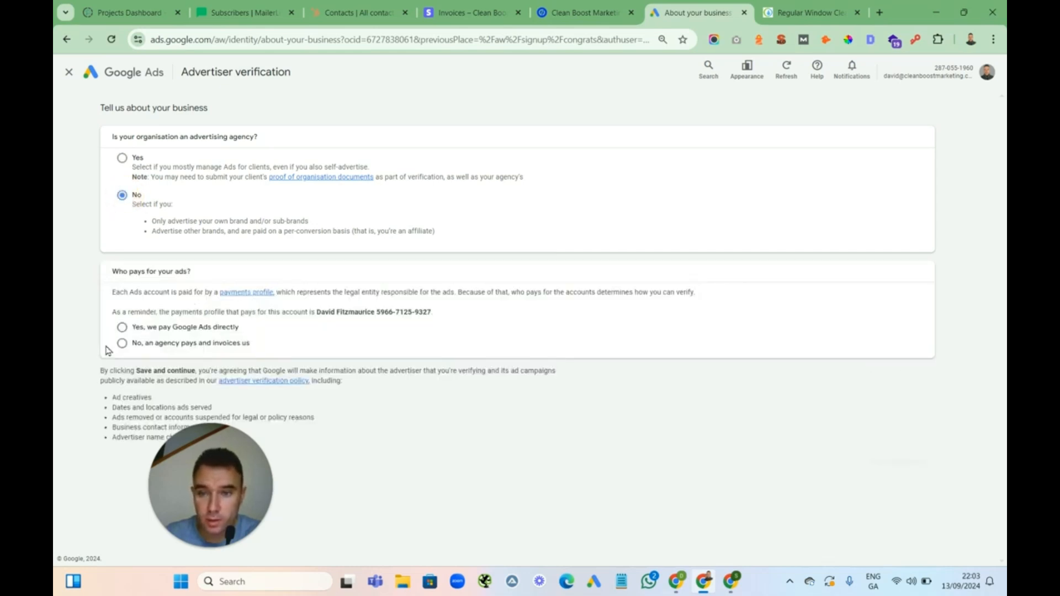
left_click(131, 333)
left_click_drag(236, 455, 466, 439)
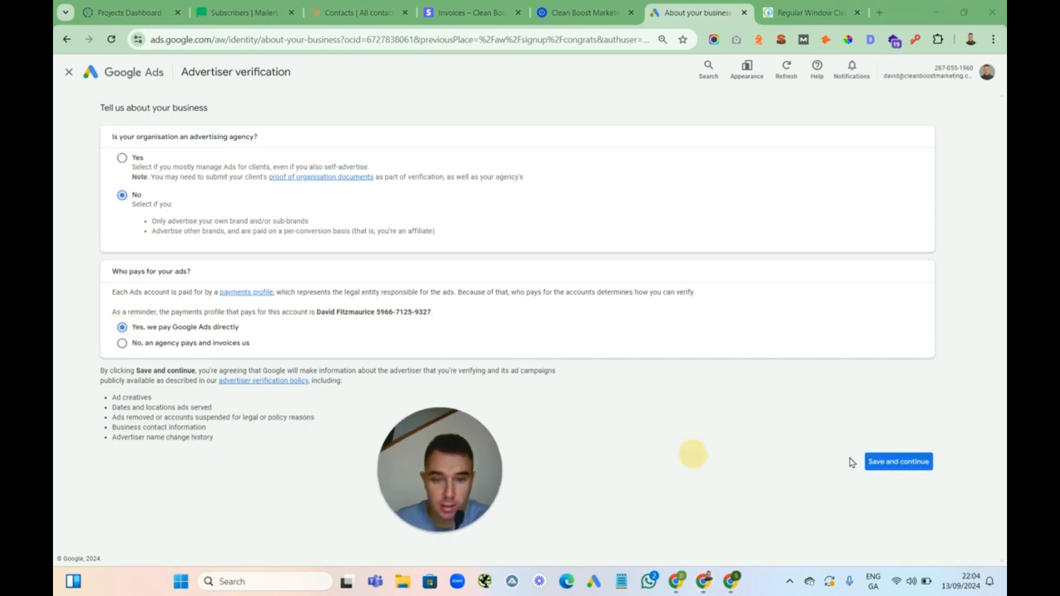
left_click(895, 463)
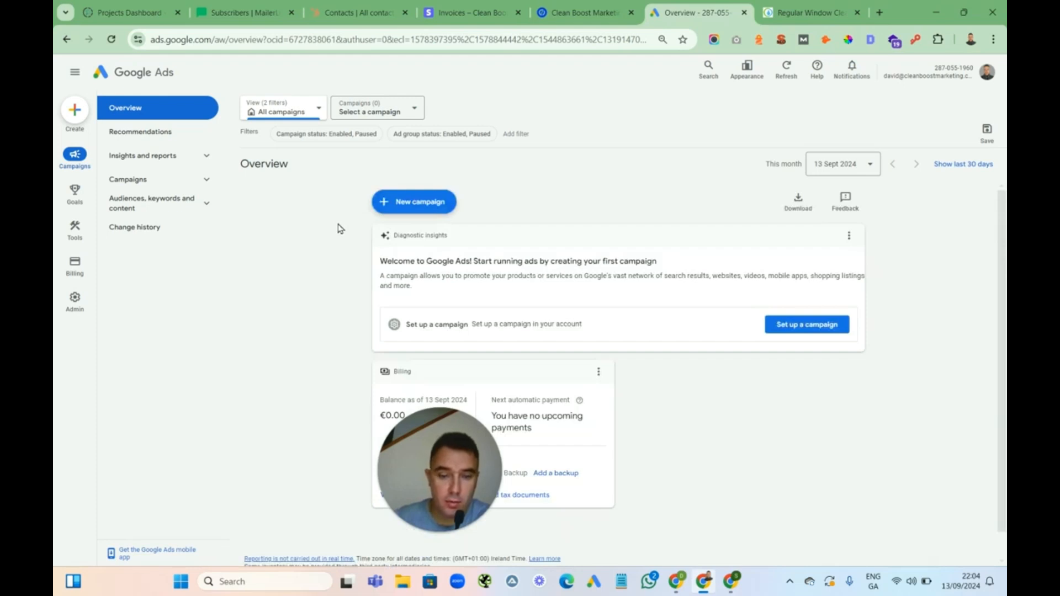
Browse the Cleaning Experts website and open the Google Keyword Wrapper site from search results
left_click_drag(431, 461, 276, 407)
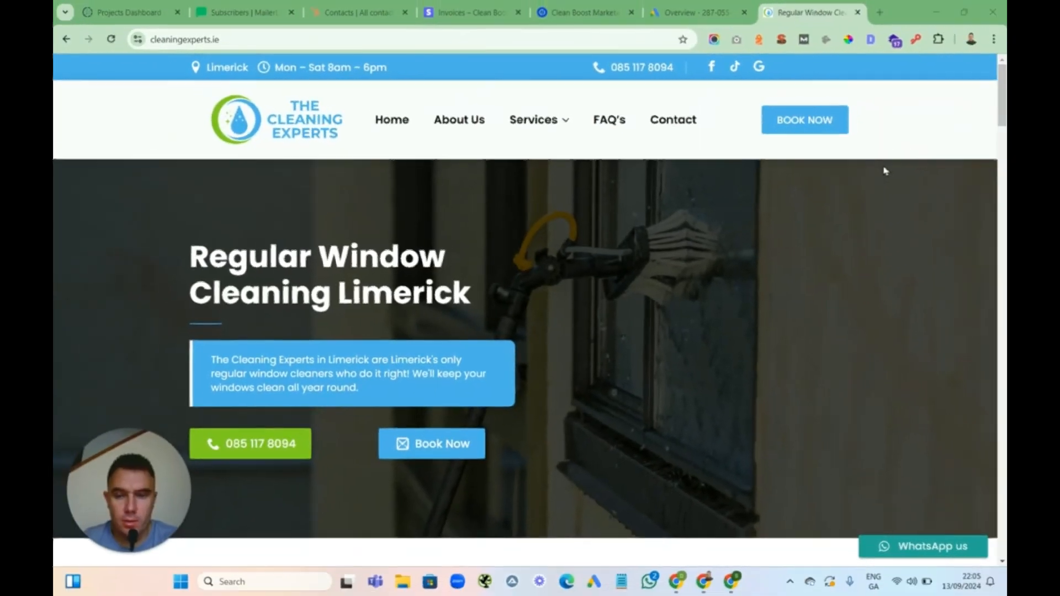
mouse_move(1004, 78)
left_mouse_down()
mouse_move(969, 350)
mouse_move(970, 492)
mouse_move(1002, 61)
left_mouse_up()
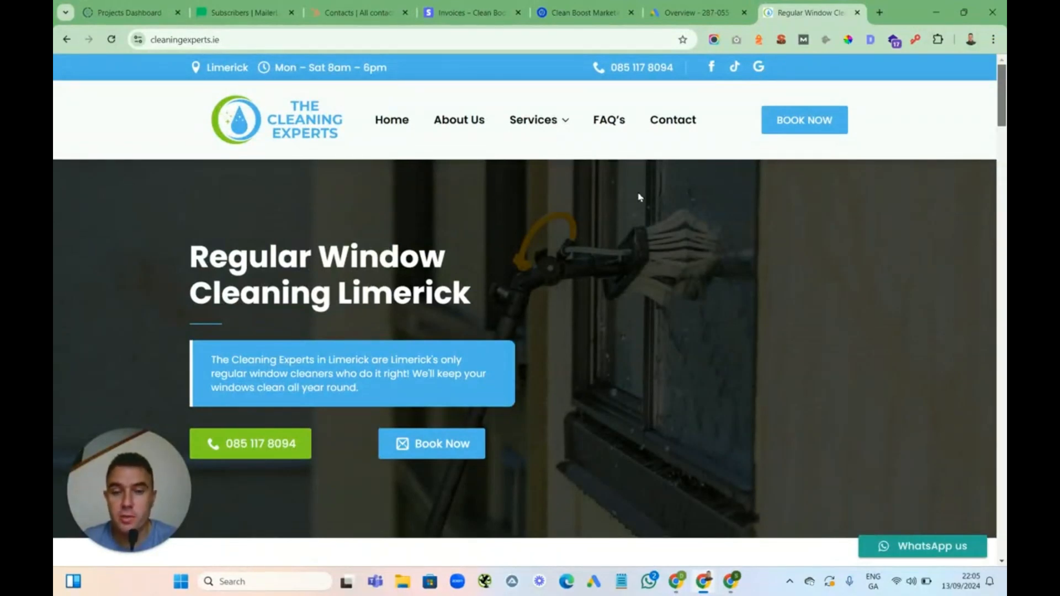
mouse_move(519, 129)
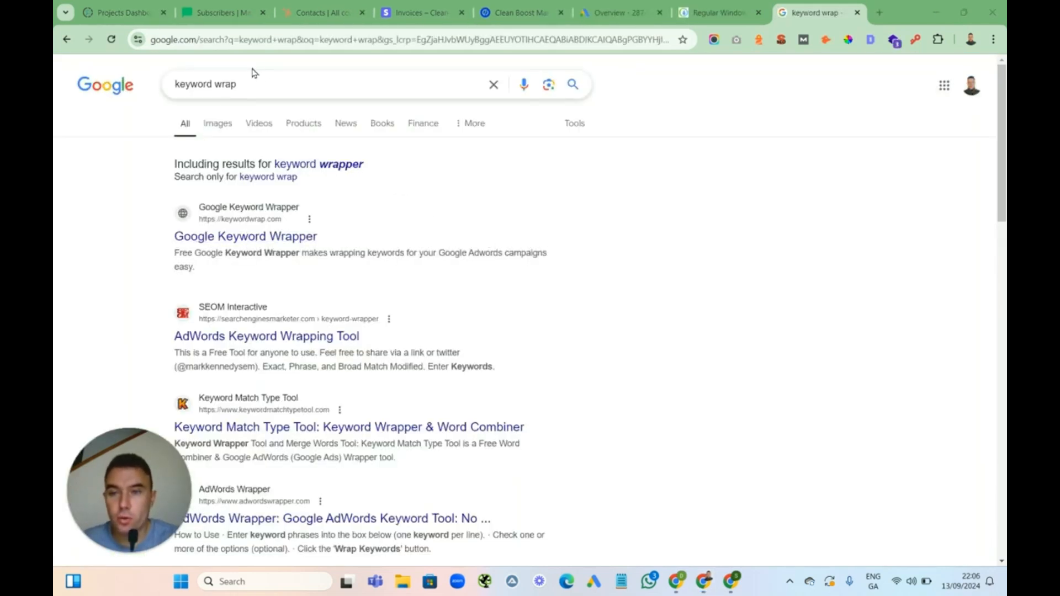
left_click(259, 236)
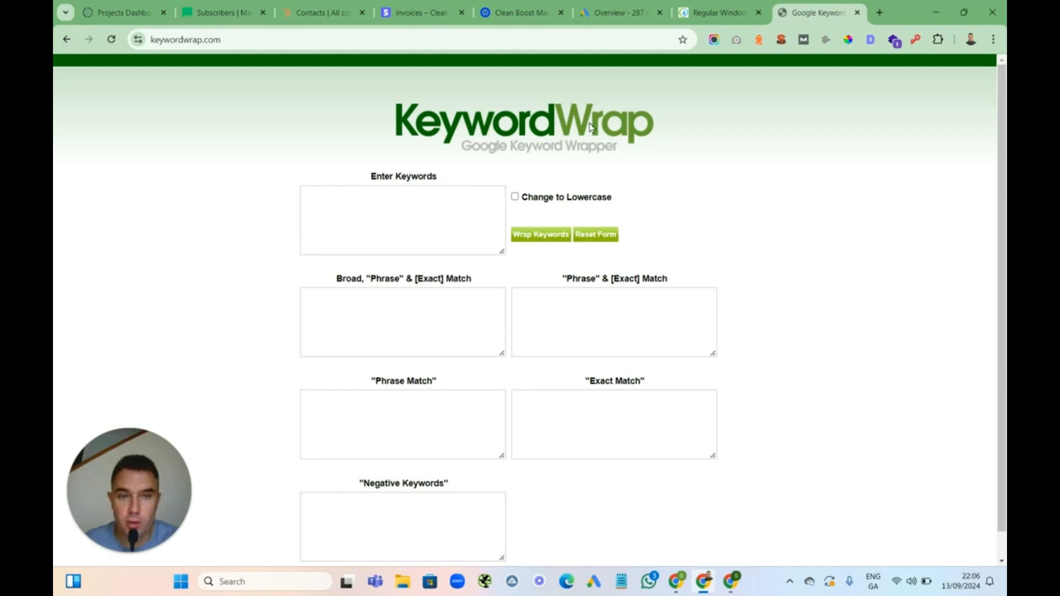
Check the service area named in the website's main headline
left_click(717, 12)
mouse_move(547, 122)
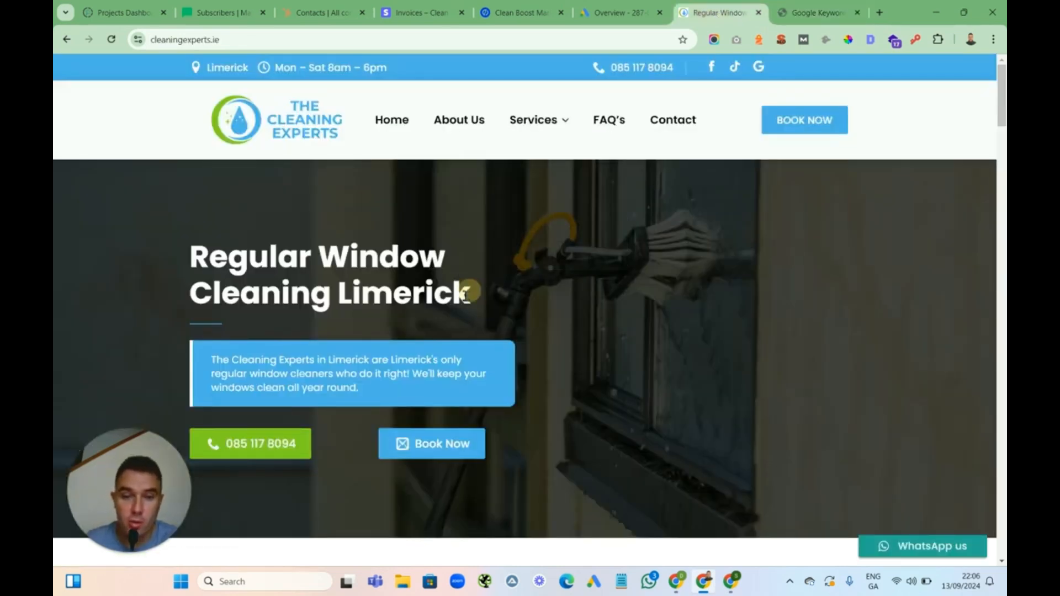
left_click_drag(472, 293, 338, 300)
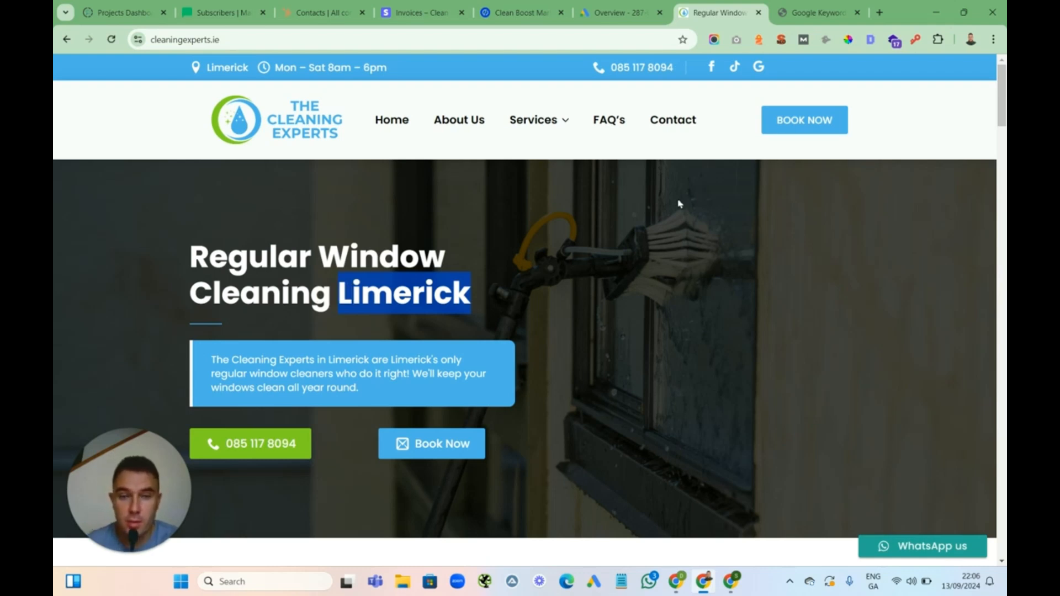
Open the Keyword Planner in Google Ads and choose to discover new keywords
left_click(627, 12)
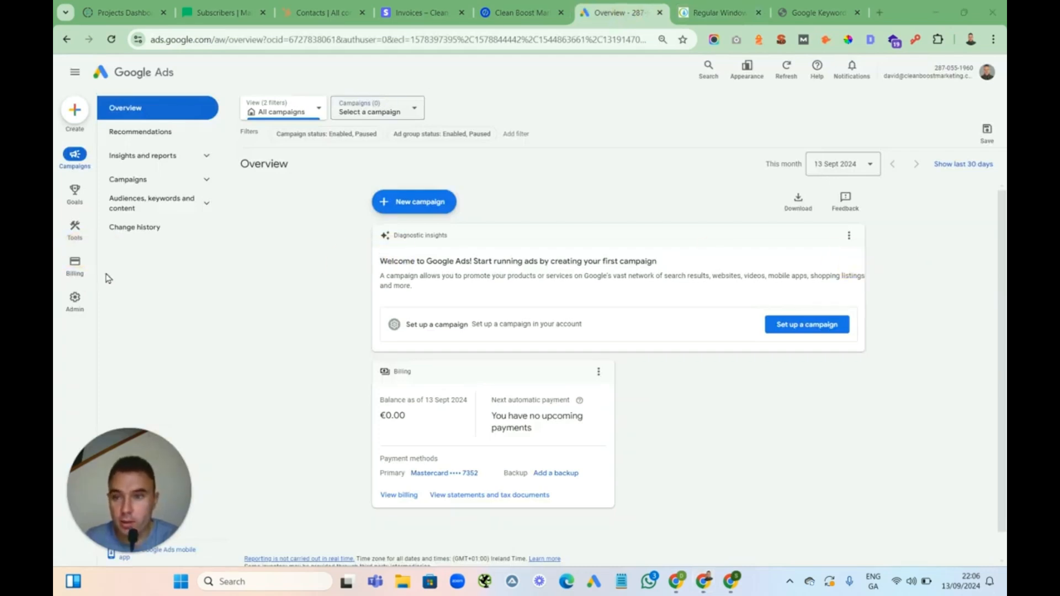
mouse_move(79, 237)
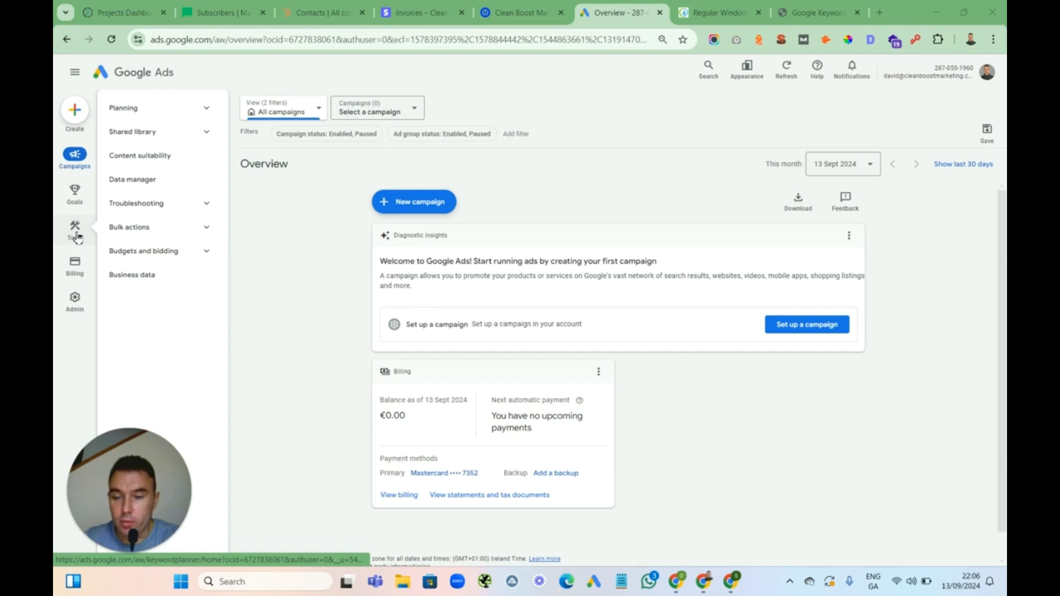
left_click(75, 231)
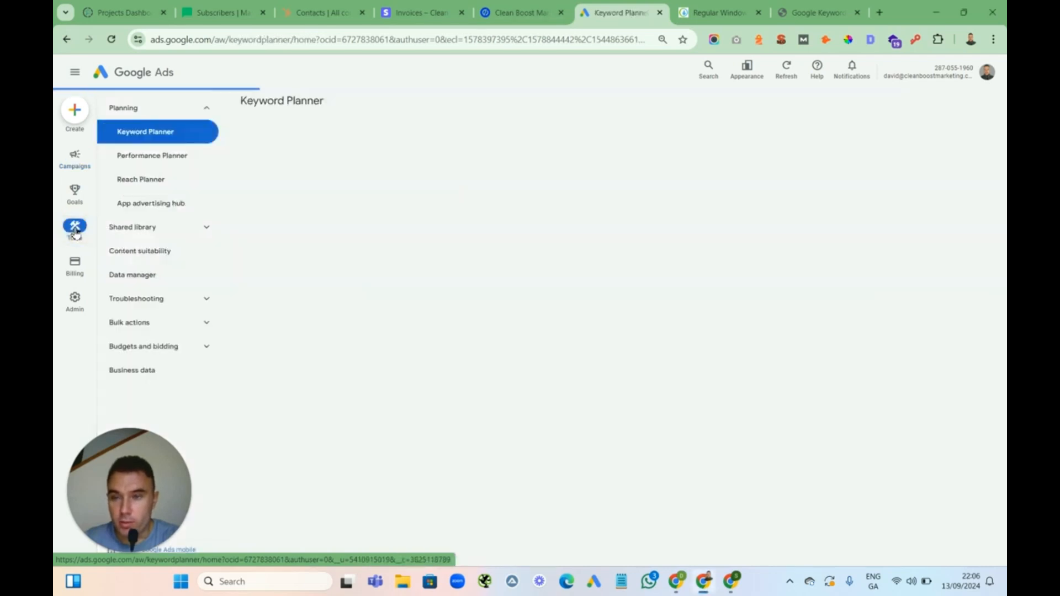
left_click(155, 143)
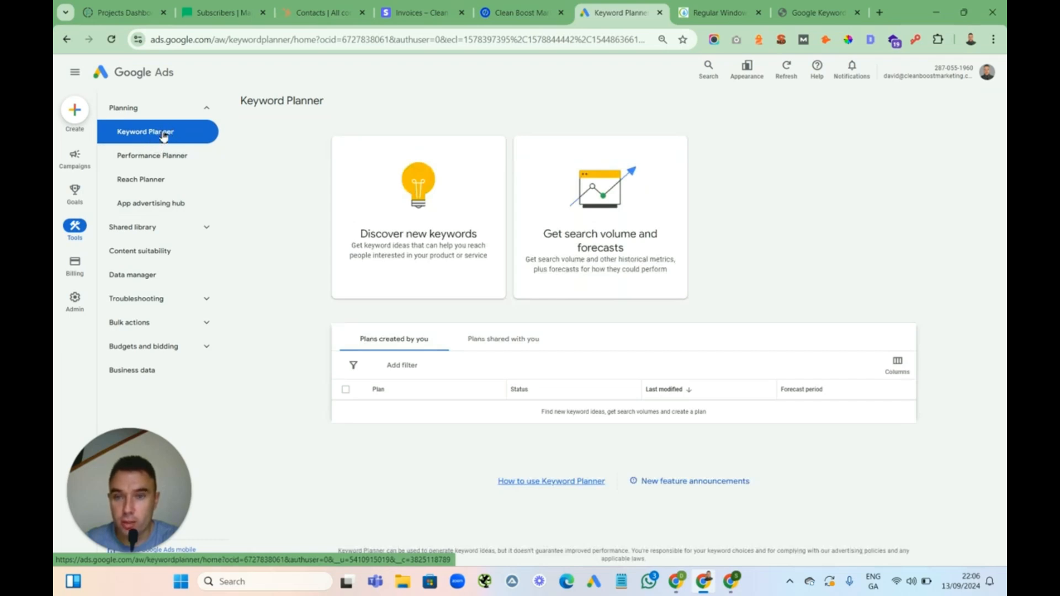
left_click(401, 241)
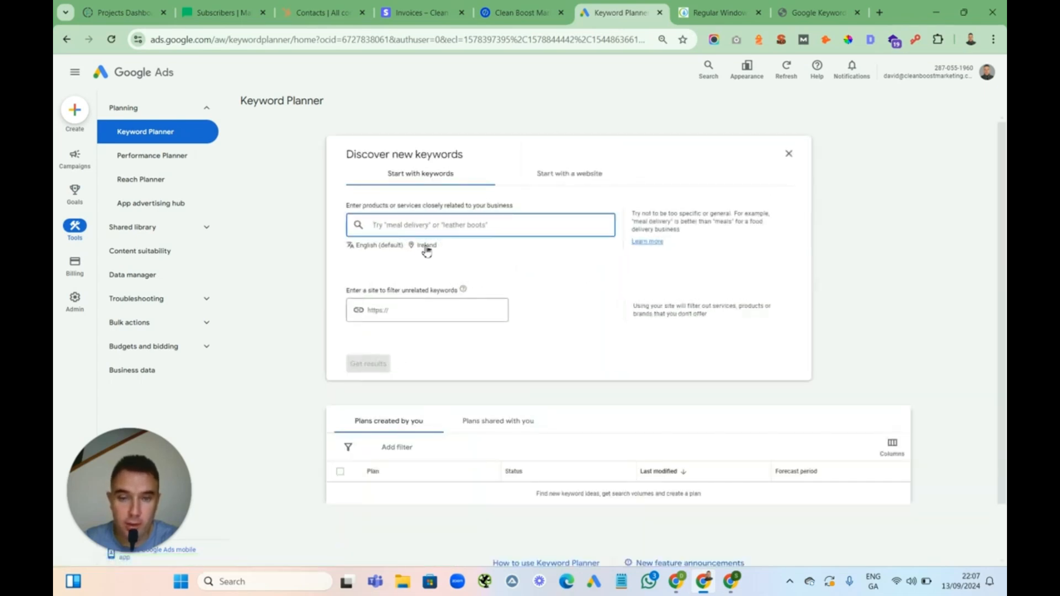
Replace Ireland with County Limerick, Ireland county as the keyword research location
left_click(427, 246)
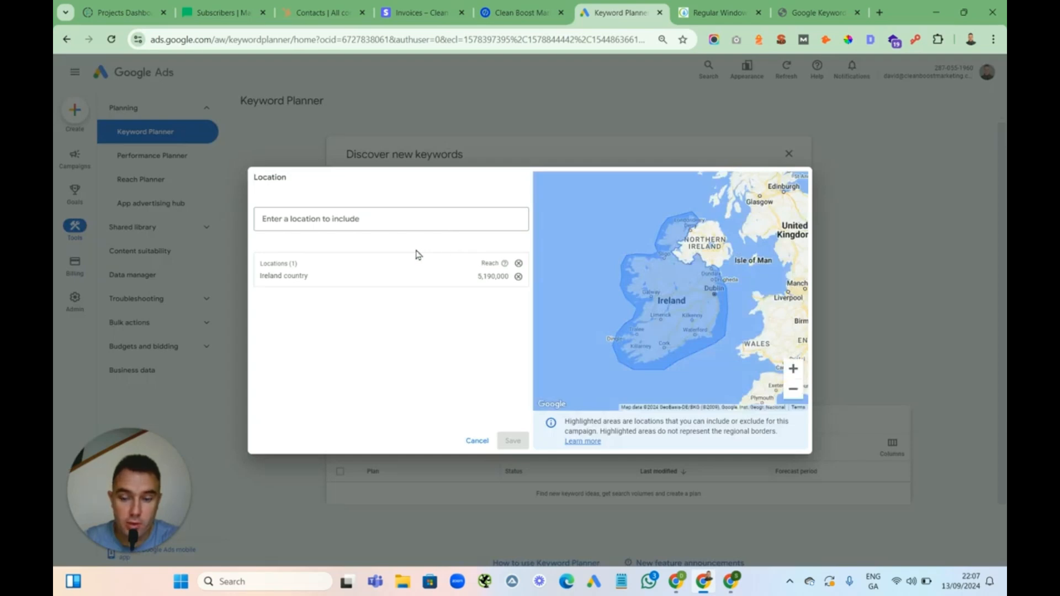
left_click(518, 276)
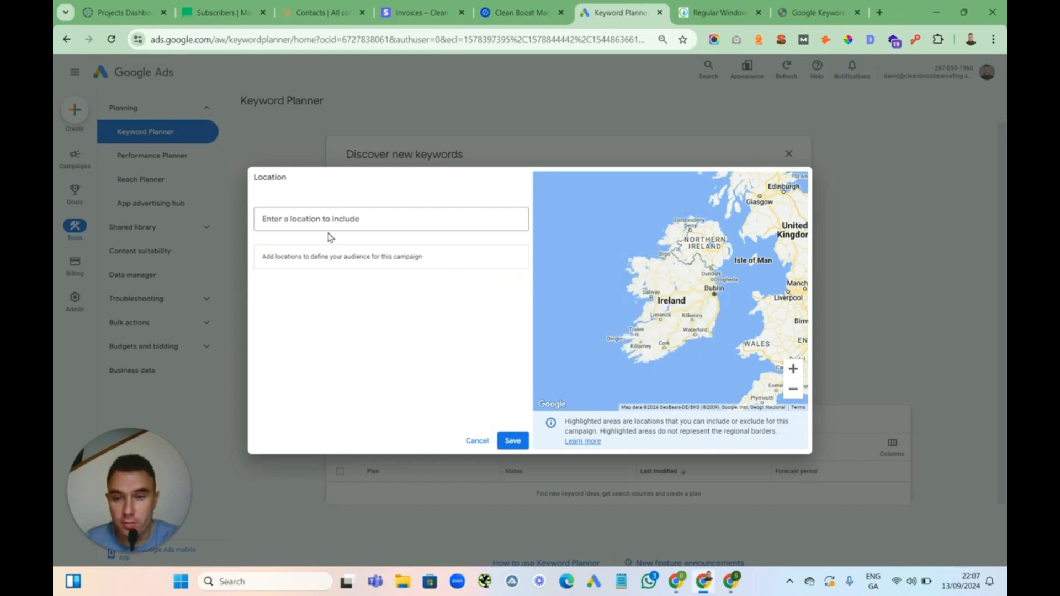
left_click(286, 221)
type("limerick")
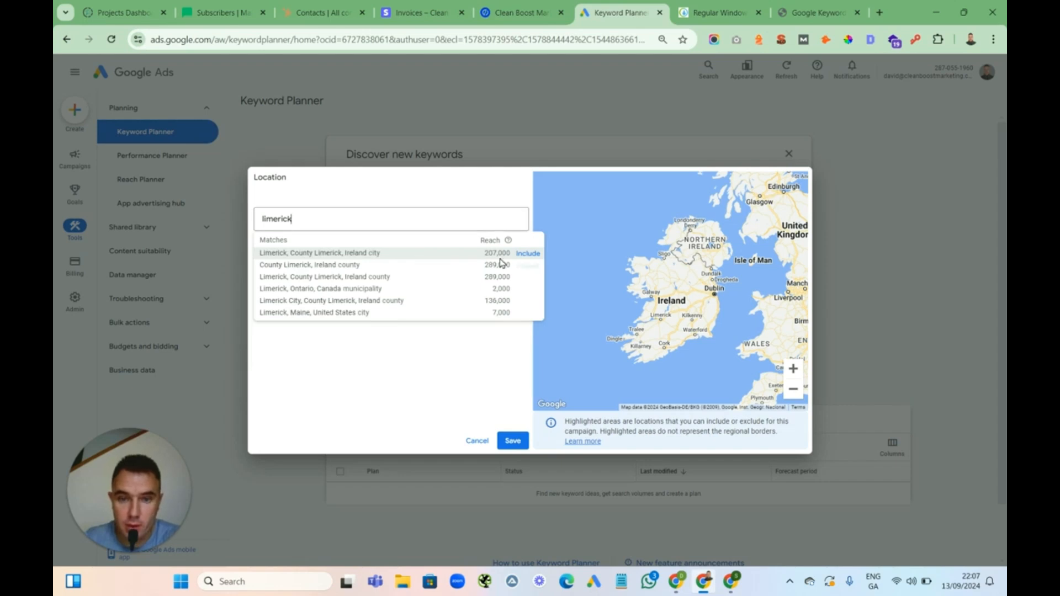
mouse_move(538, 266)
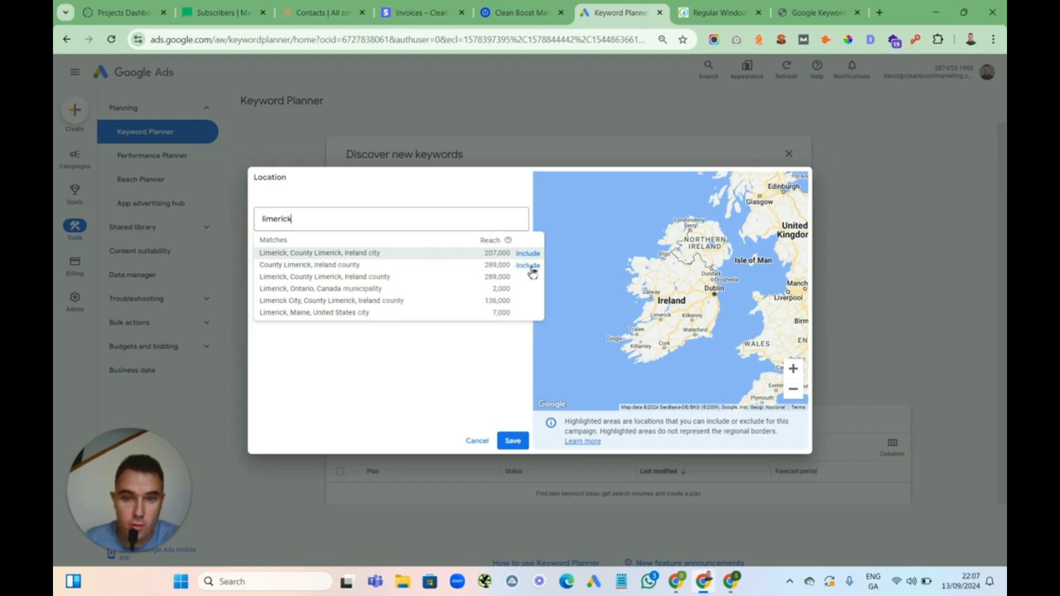
left_click(528, 266)
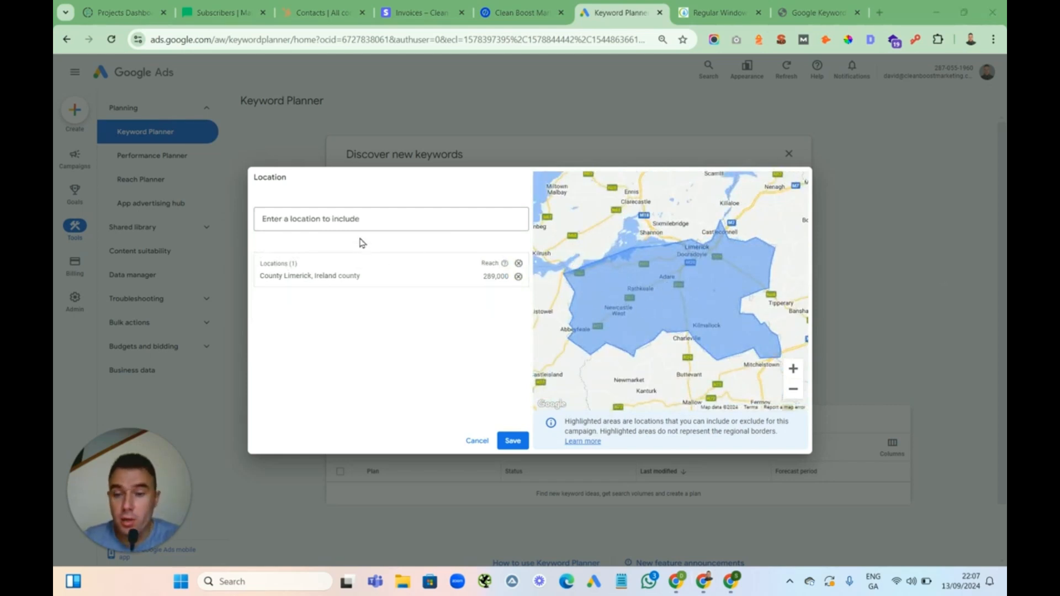
Discard a search for Dublin and save County Limerick as the only location
left_click(314, 220)
type("dublin")
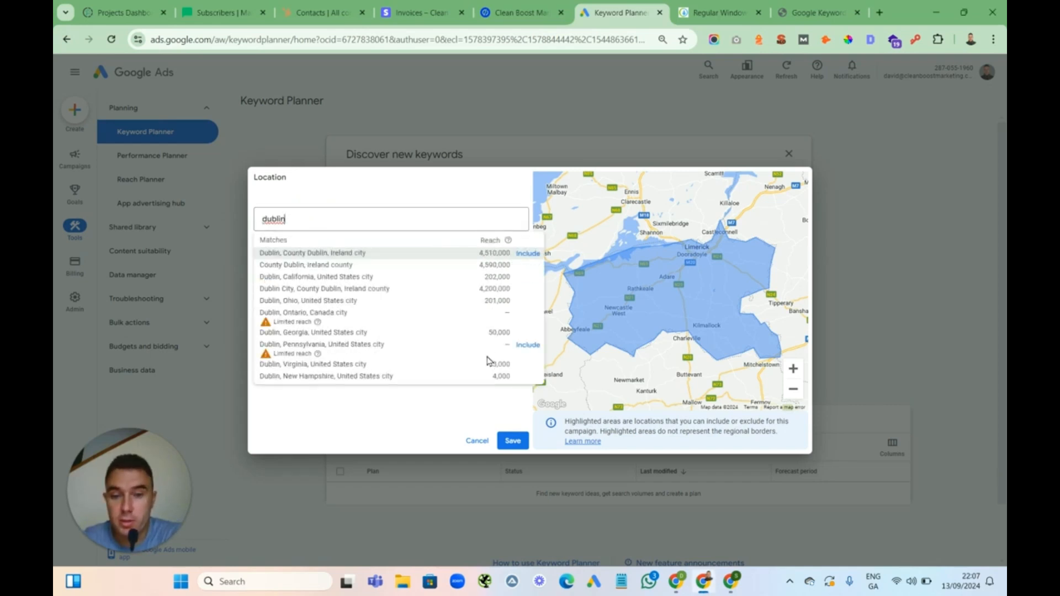
left_click(371, 411)
double_click(299, 217)
key("BackSpace")
left_click(346, 358)
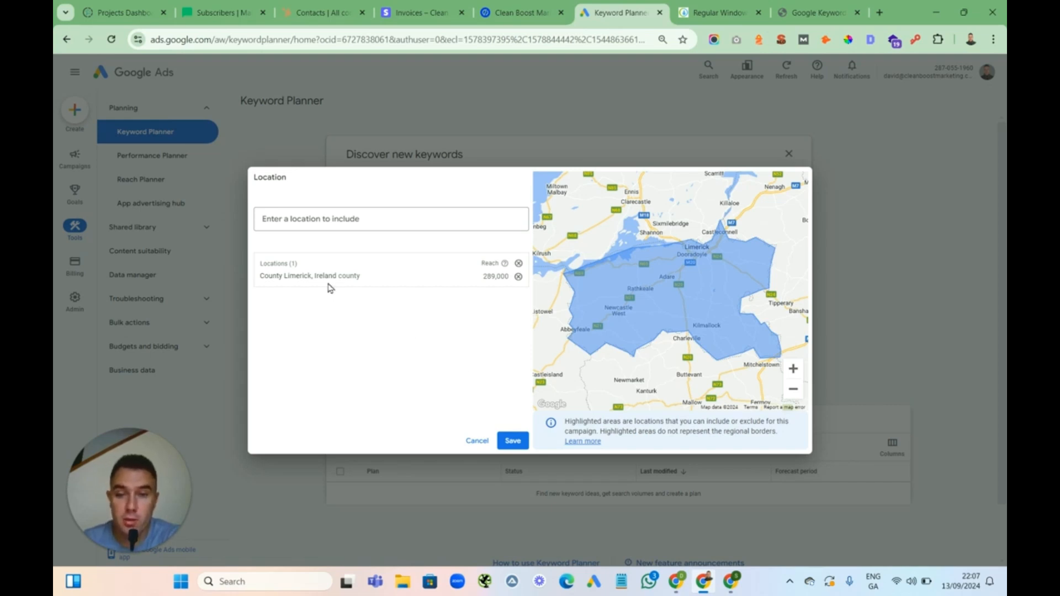
left_click(512, 440)
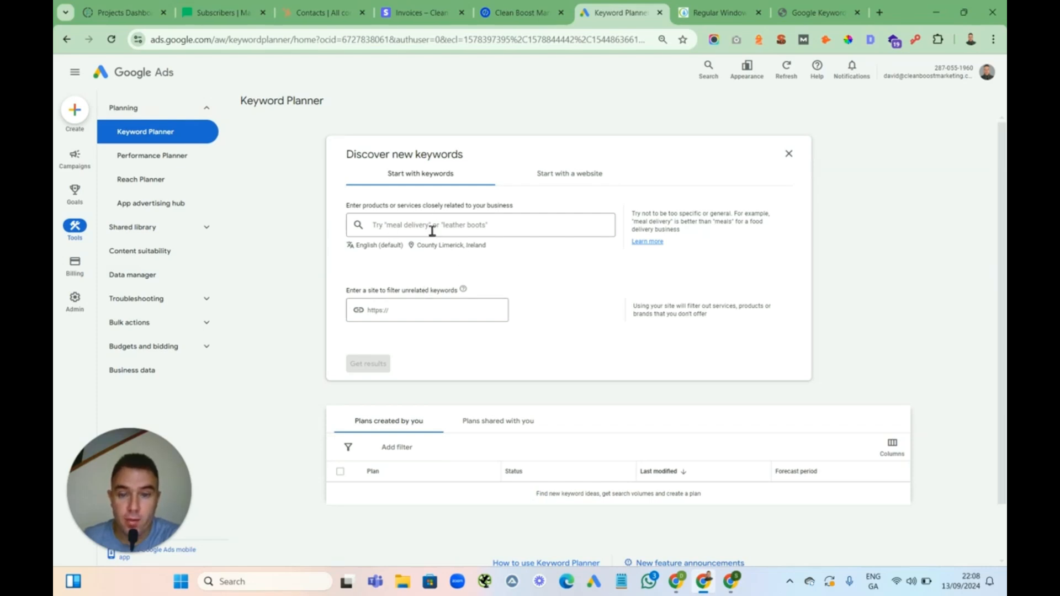
Enter the seed keywords window cleaning, gutter cleaning and fascia soffit cleaning
left_click(381, 229)
type("wi")
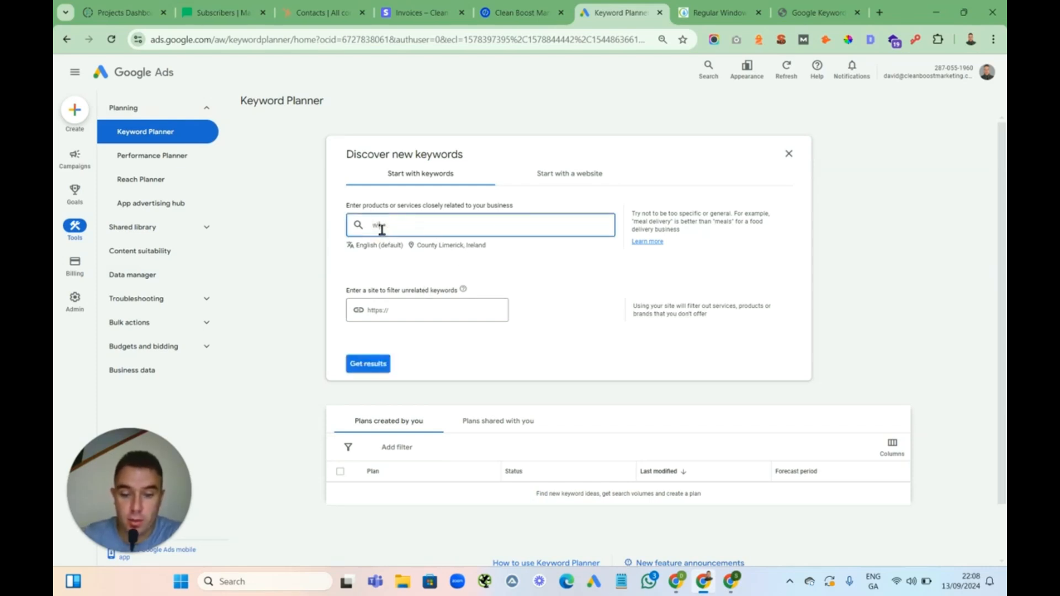
type("ndow cleaning")
key("Return")
type("gu")
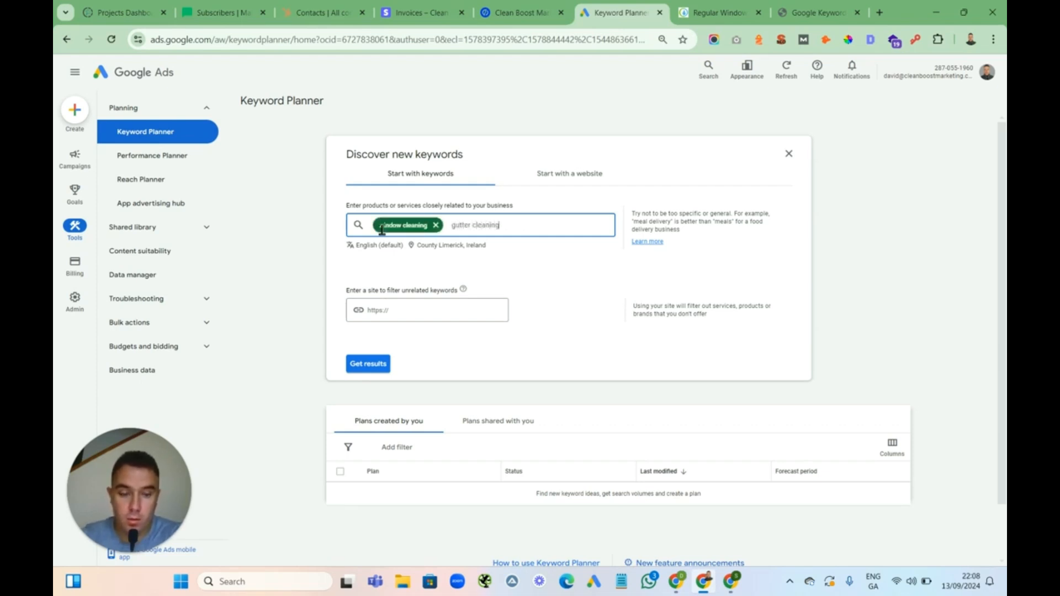
type("tter cleaning")
key("Return")
type("fascia soffi")
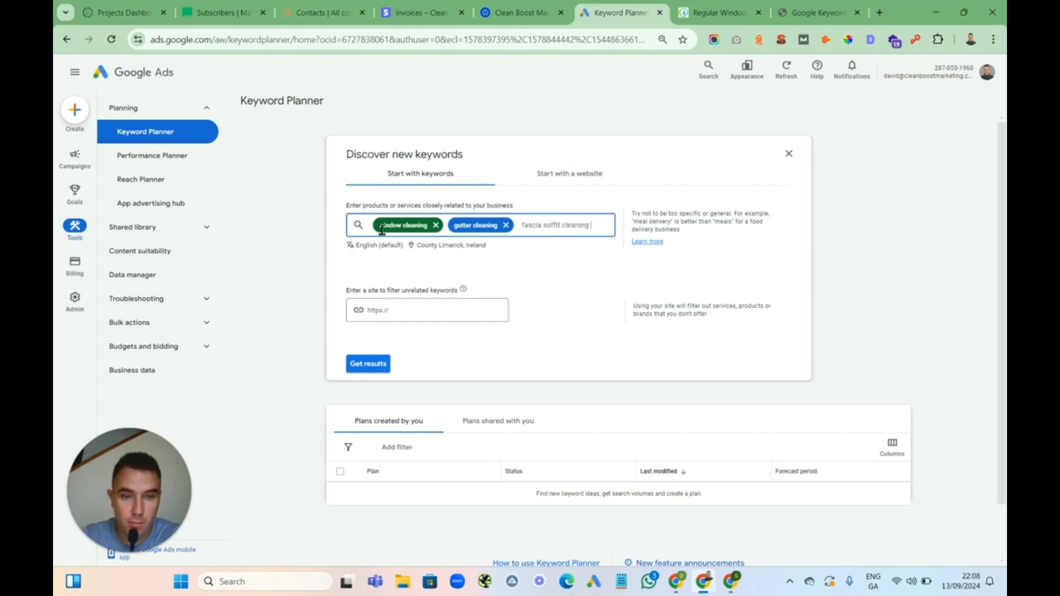
key("Return")
Add the seed keywords pvc cleaning, window cleaner, gutter cleaners and window cleaning limerick
type("pvc")
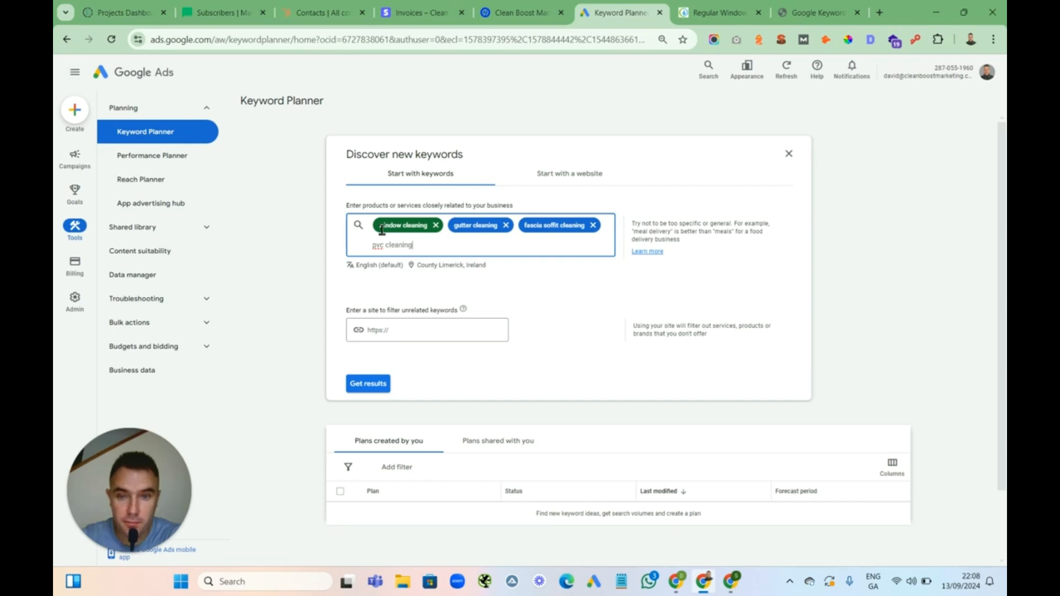
key("Return")
type("window")
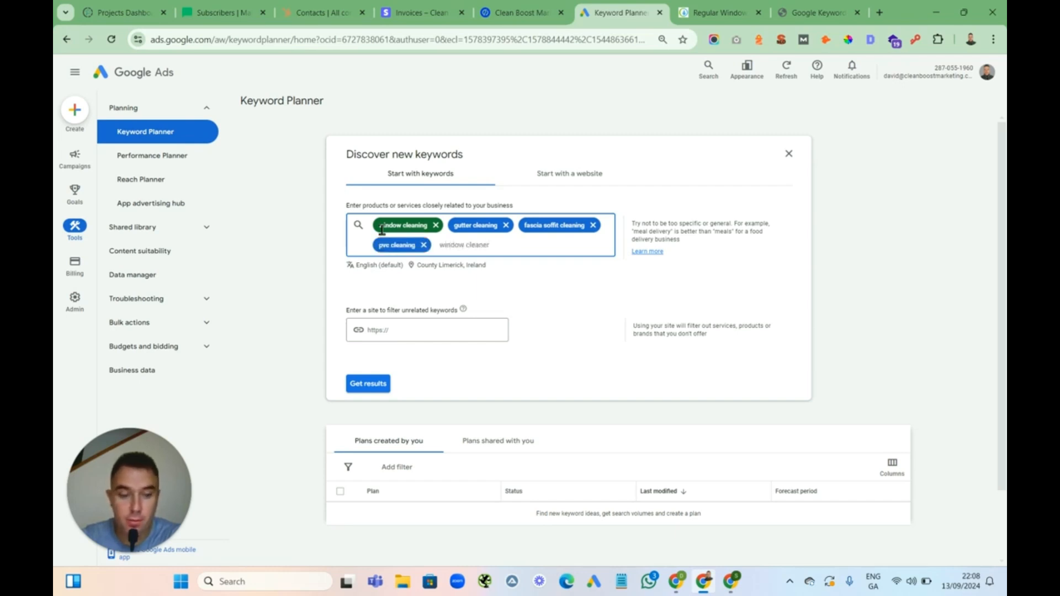
key("Return")
type("gutter")
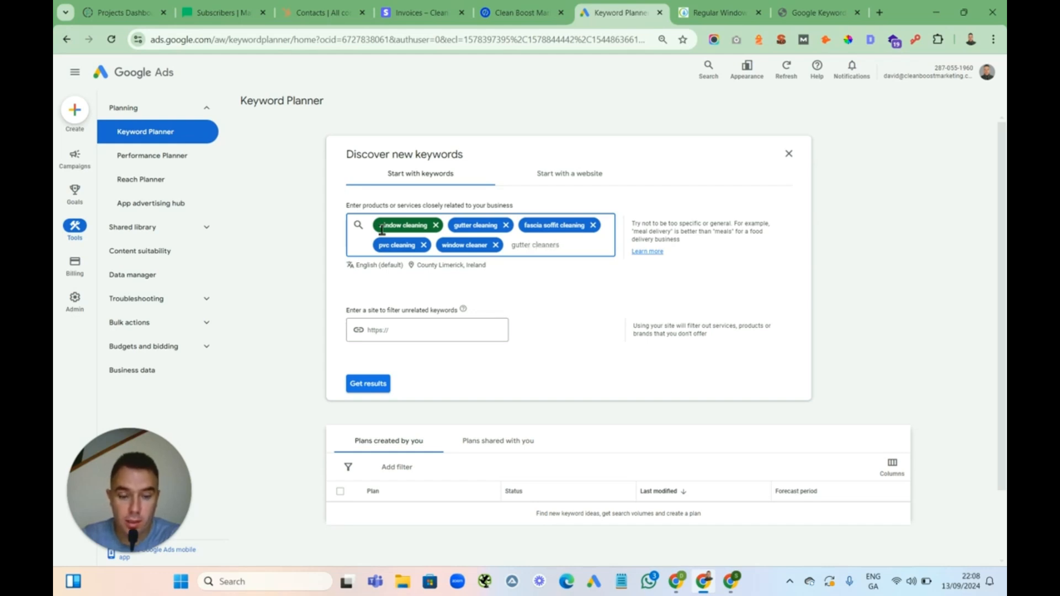
key("Return")
type("window")
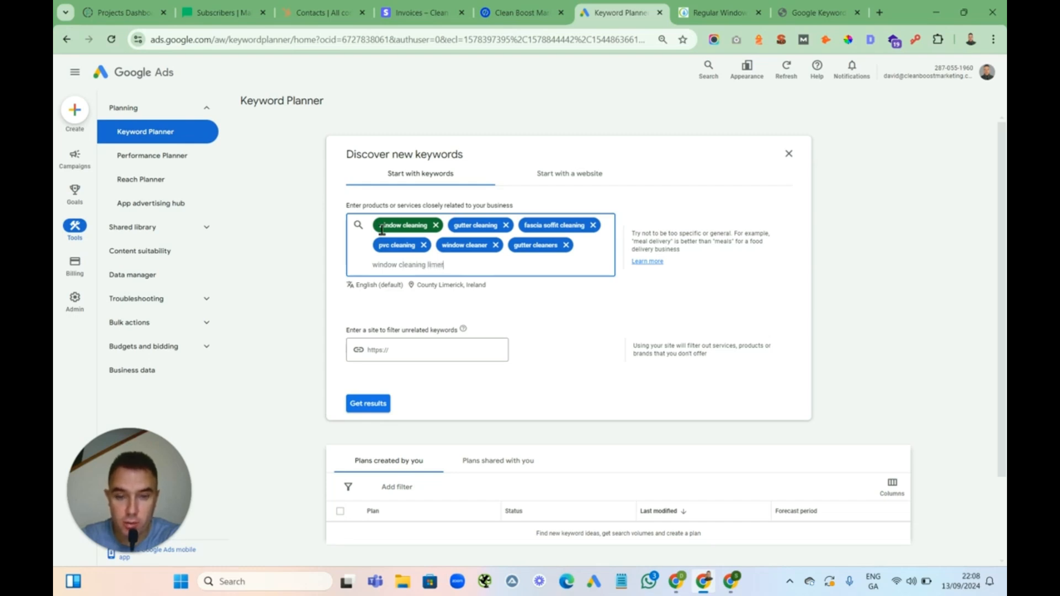
key("Return")
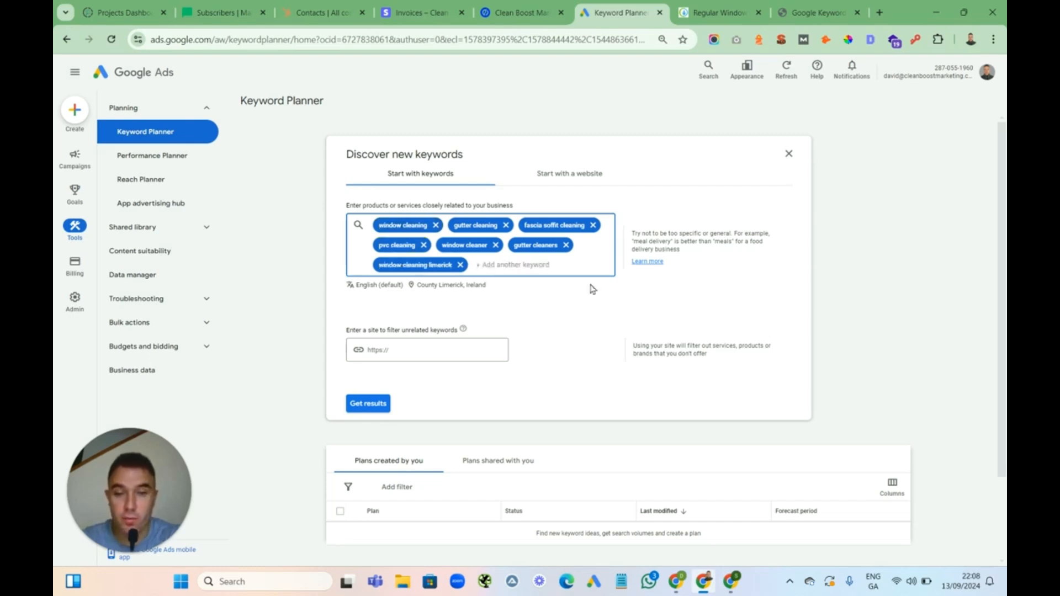
type("plumb")
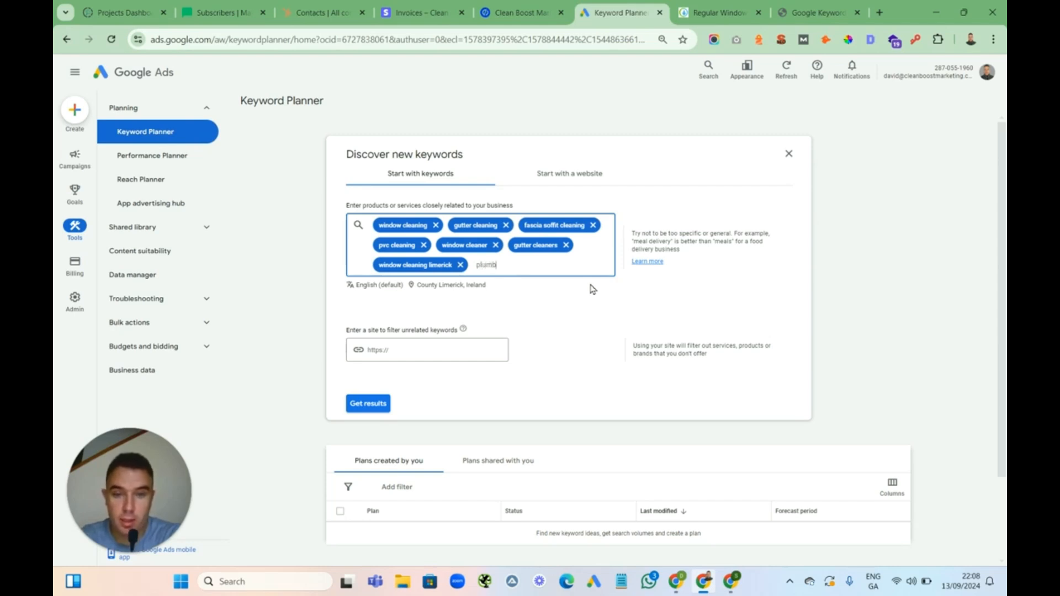
key("BackSpace")
key("BackSpace")
type("dublin")
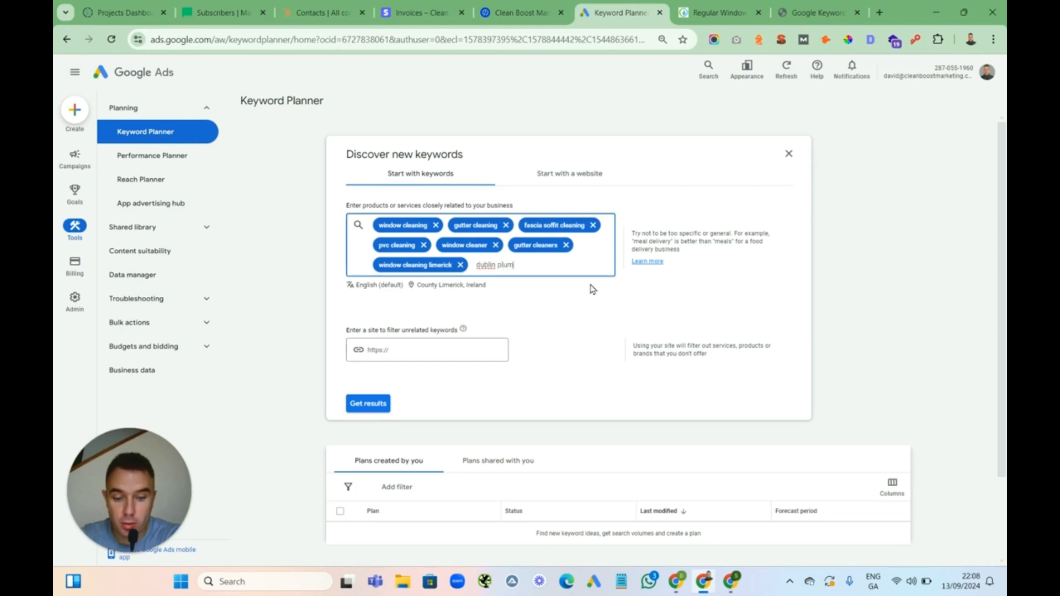
key("BackSpace")
key("BackSpace")
key("BackSpace")
key("BackSpace")
key("BackSpace")
key("BackSpace")
key("BackSpace")
key("BackSpace")
key("BackSpace")
key("BackSpace")
key("BackSpace")
key("BackSpace")
key("BackSpace")
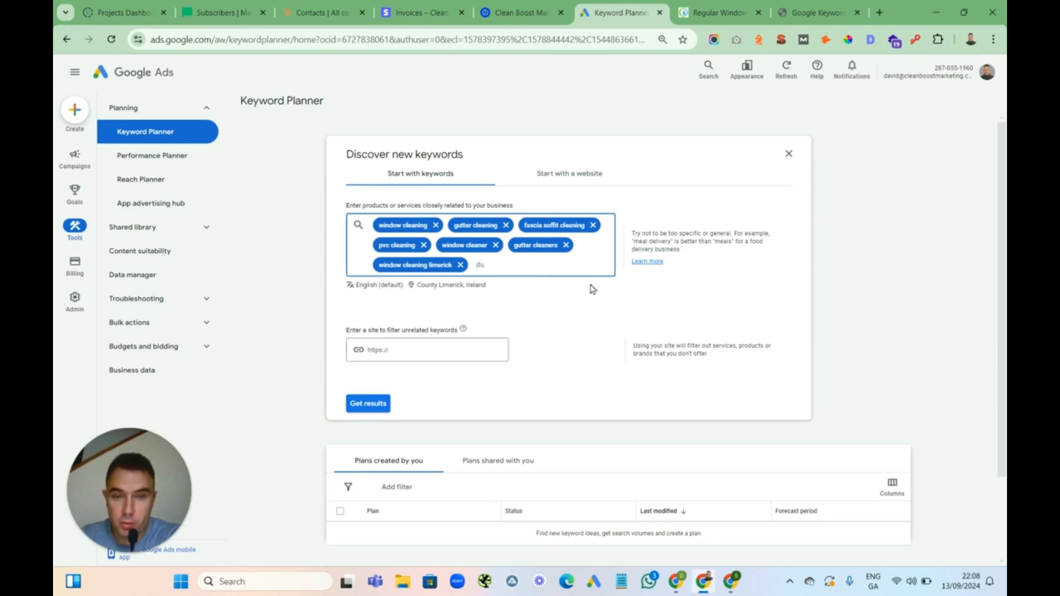
type("roof")
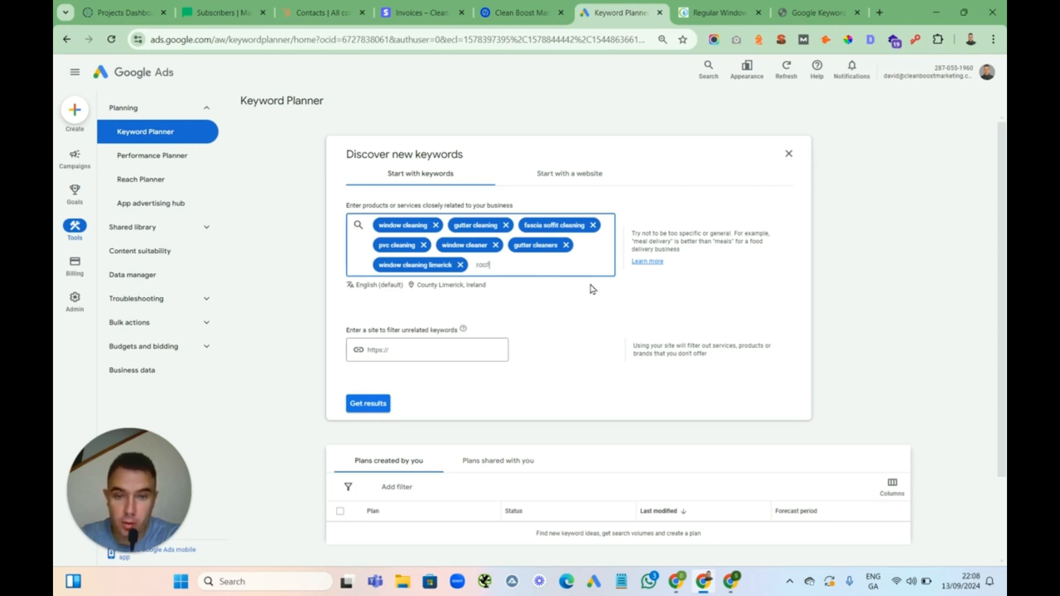
key("BackSpace")
type("roo")
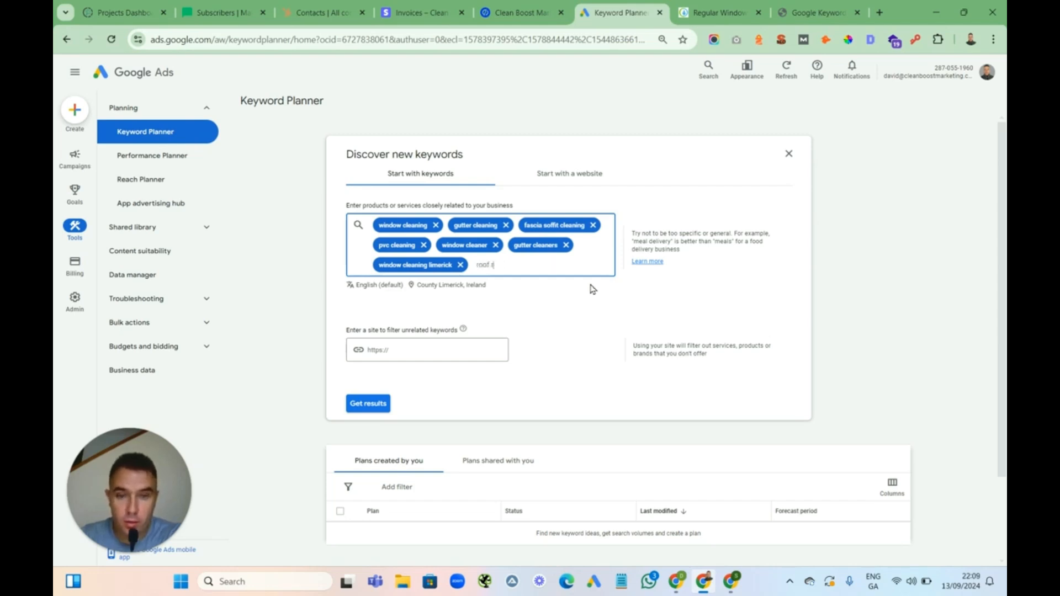
key("BackSpace")
key("BackSpace")
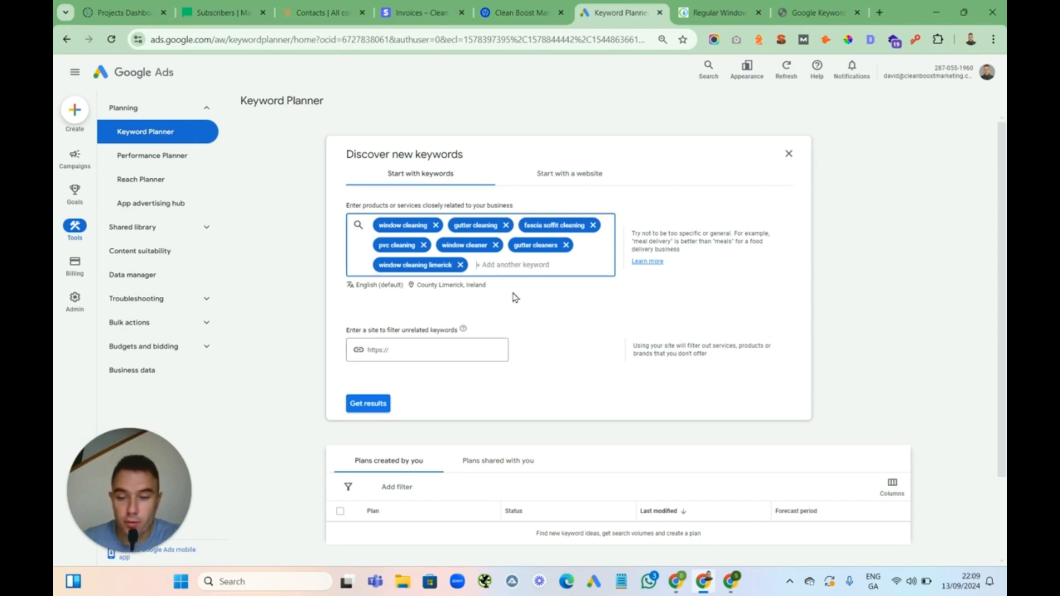
Get keyword ideas for the seed keywords, close the refine panel, and sort ideas by average monthly searches
left_click(385, 403)
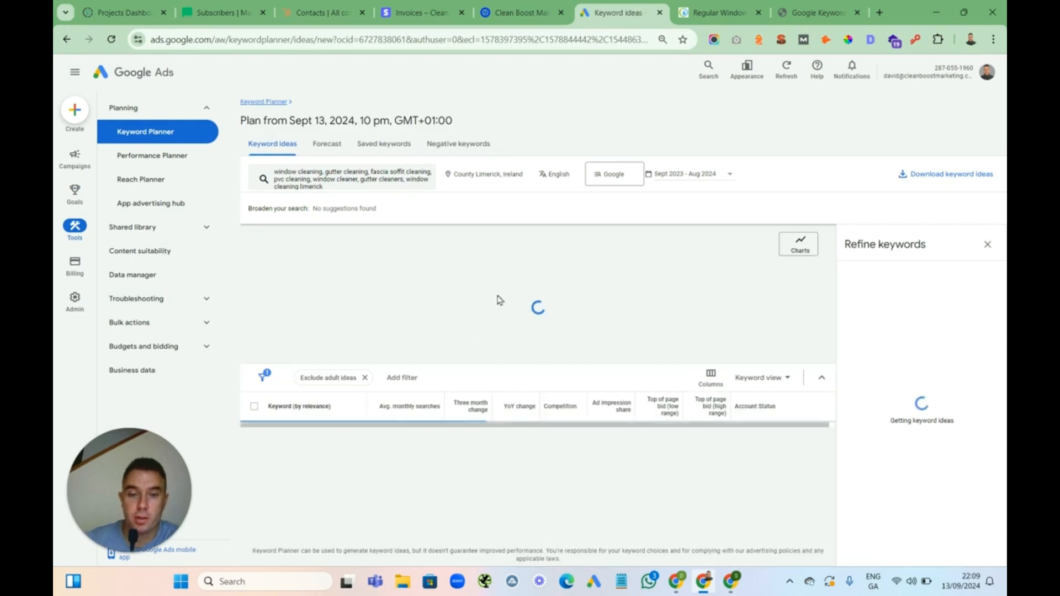
left_click(988, 246)
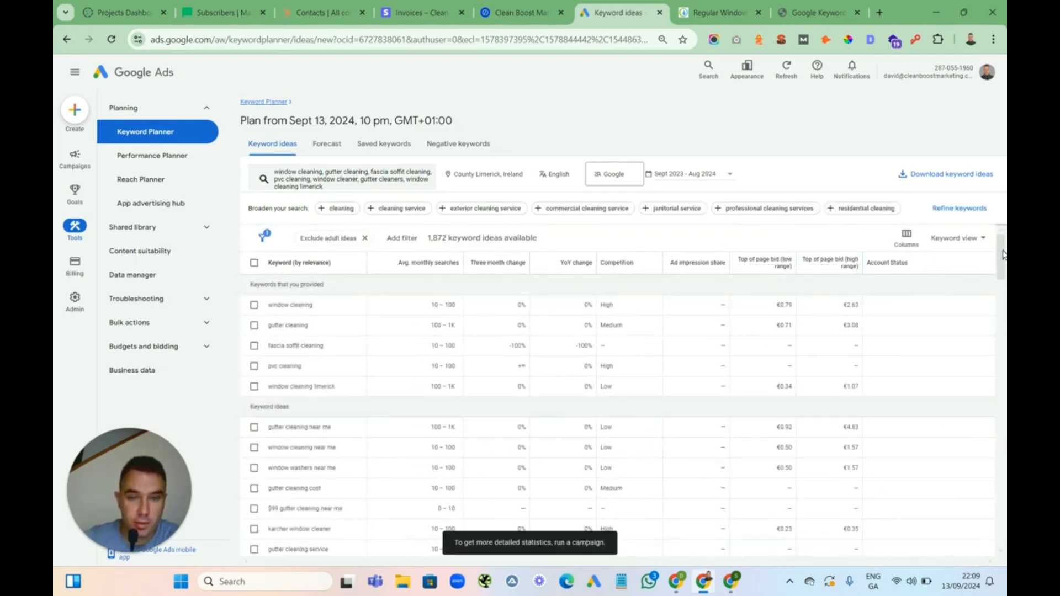
mouse_move(419, 270)
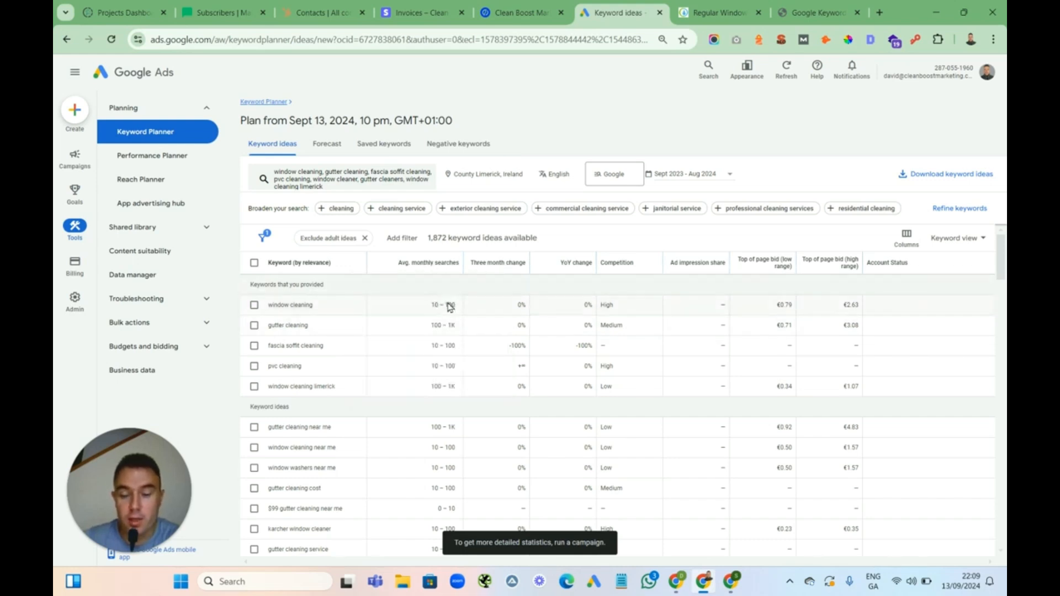
left_click(420, 264)
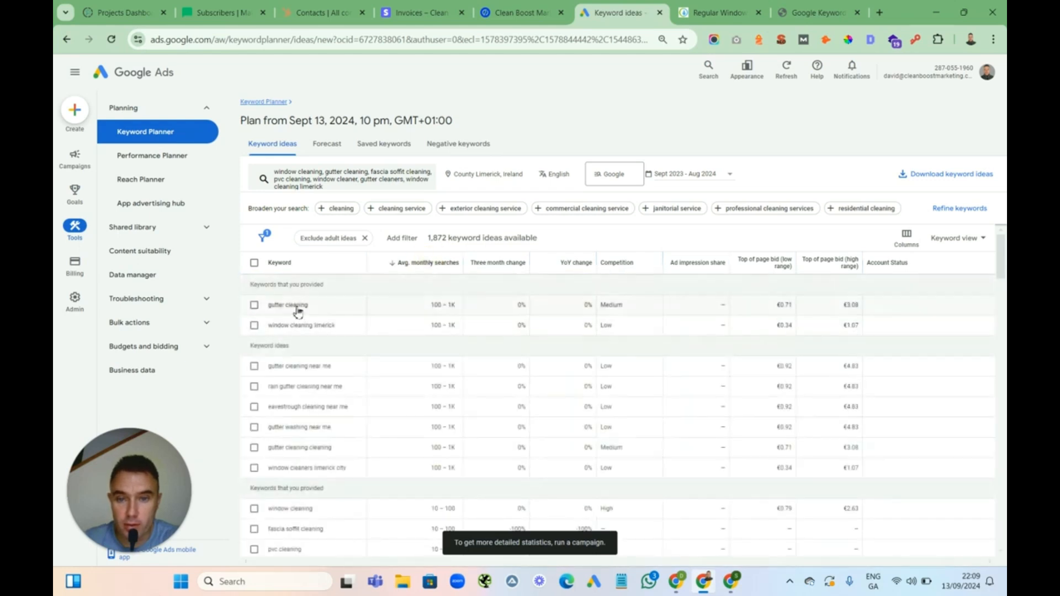
left_click_drag(1002, 261, 1003, 260)
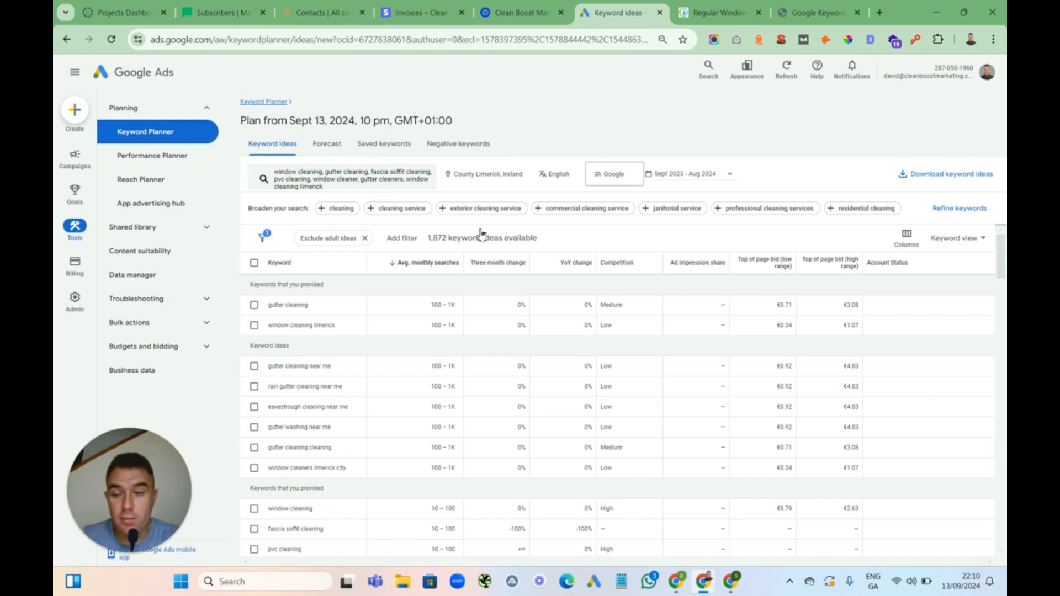
Select the keywords window cleaning limerick, window cleaners limerick city and window cleaning near me
left_click(254, 326)
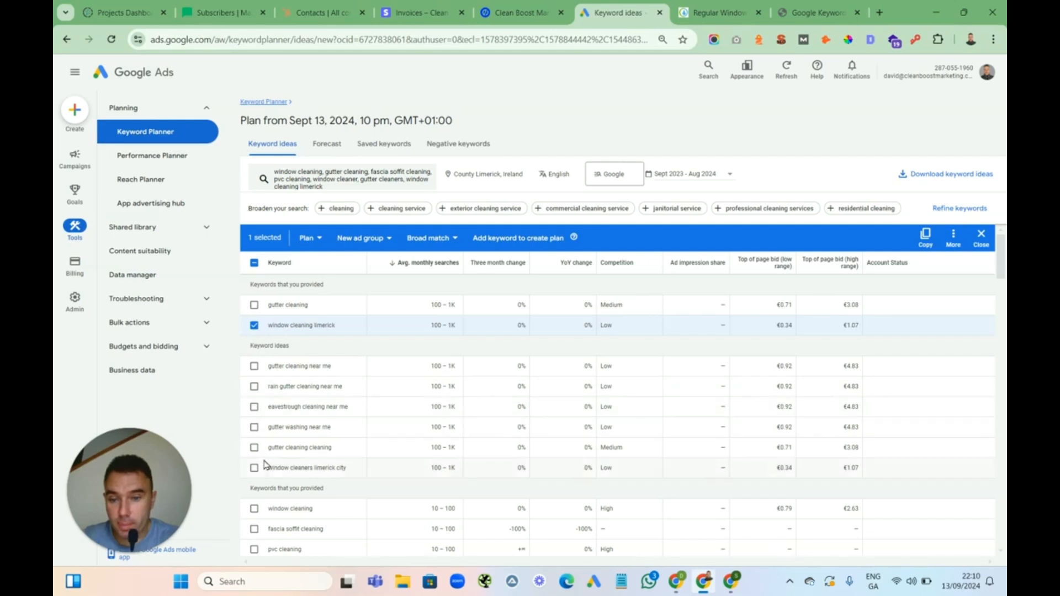
left_click(255, 468)
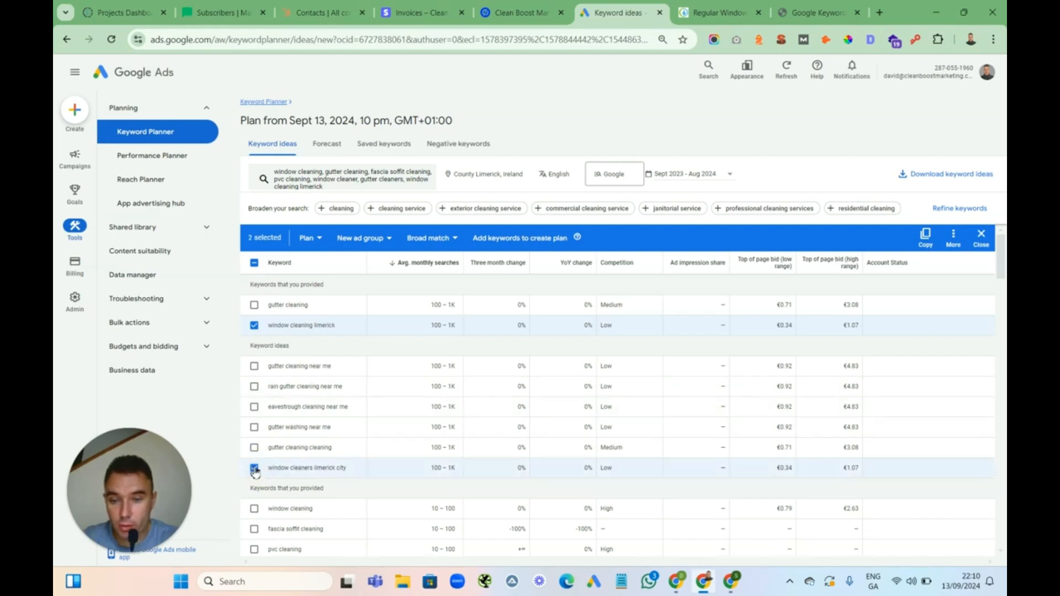
left_click_drag(999, 272, 999, 288)
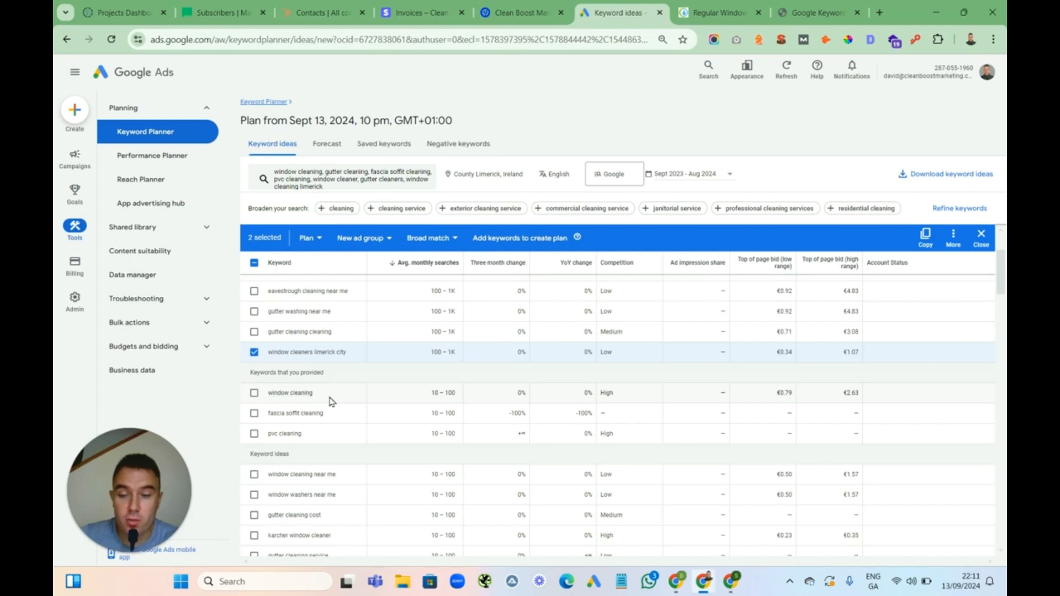
left_click(254, 475)
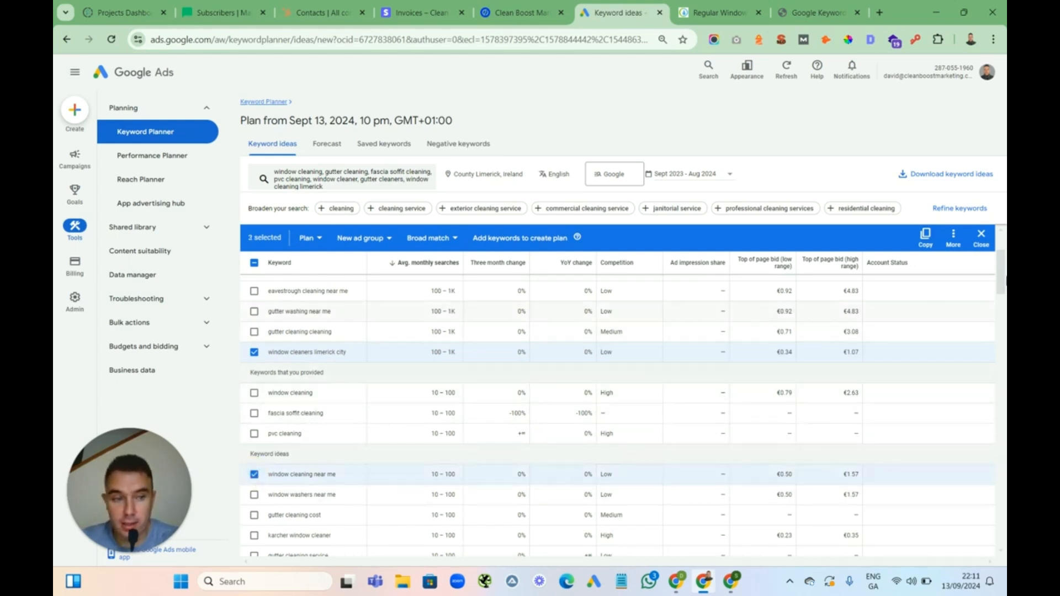
Select window cleaning services, residential window cleaning and window cleaning services near me from further down the list
scroll(1003, 277, "down", 1)
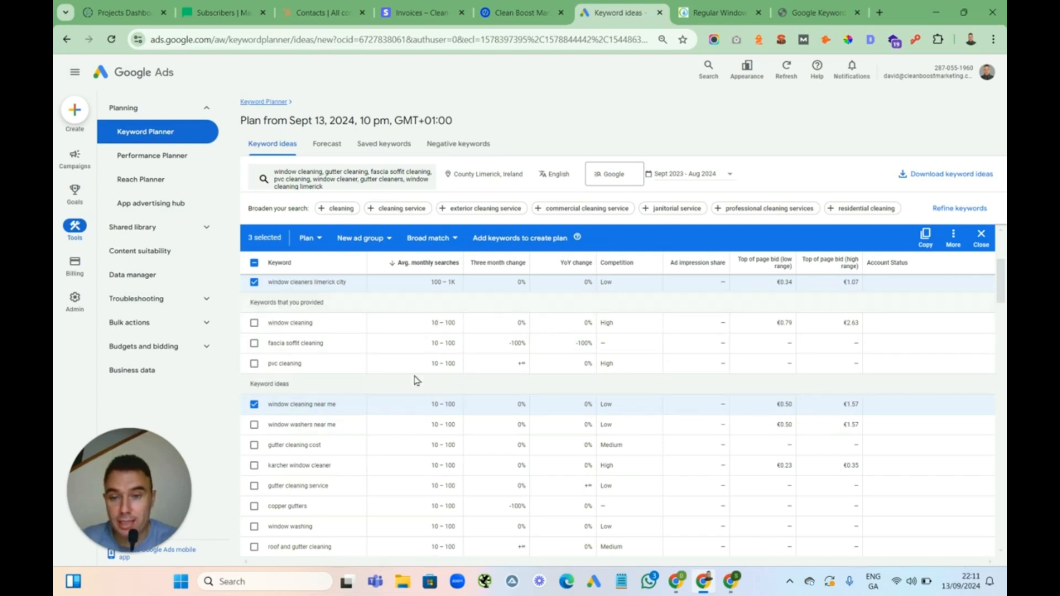
left_click_drag(1004, 276, 1001, 310)
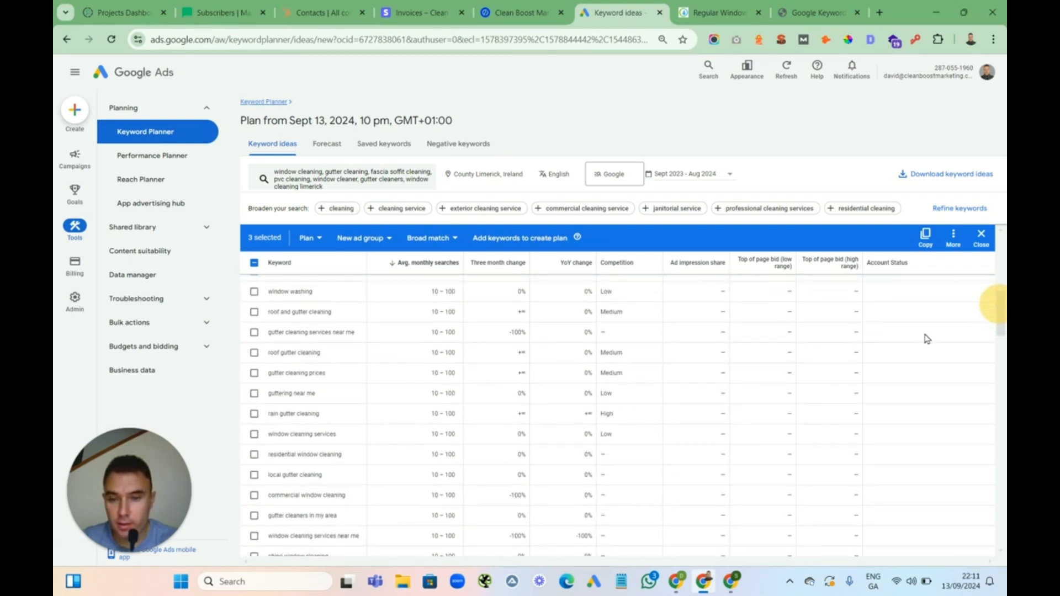
left_click(254, 435)
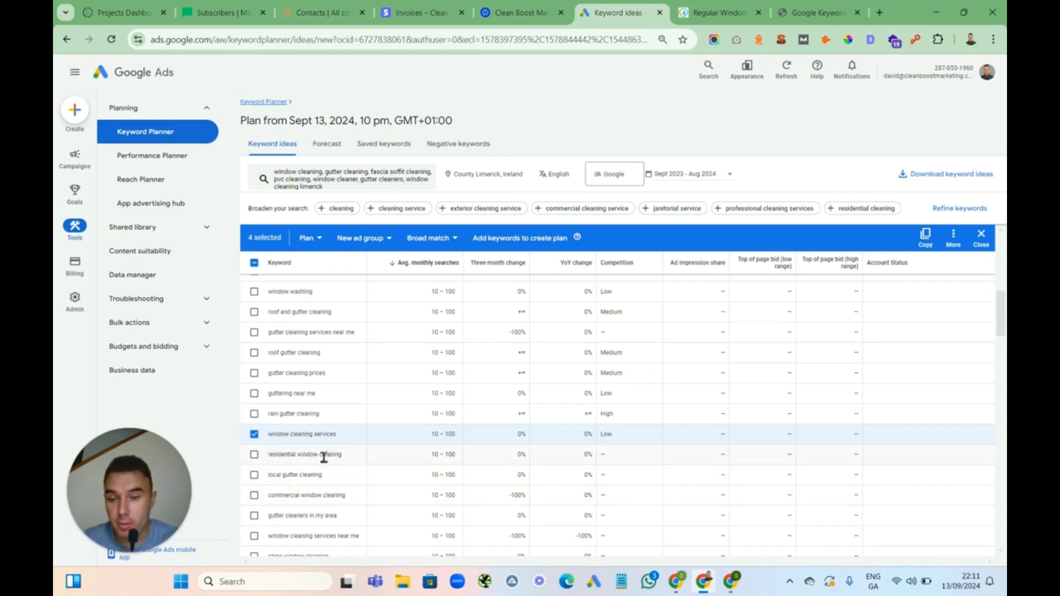
left_click(255, 456)
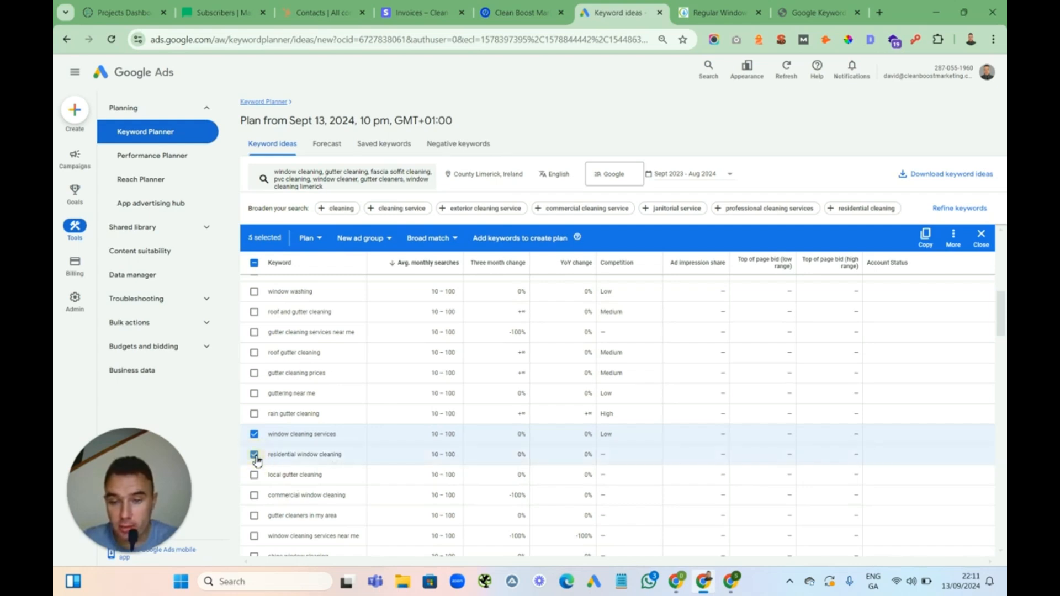
scroll(1003, 330, "down", 2)
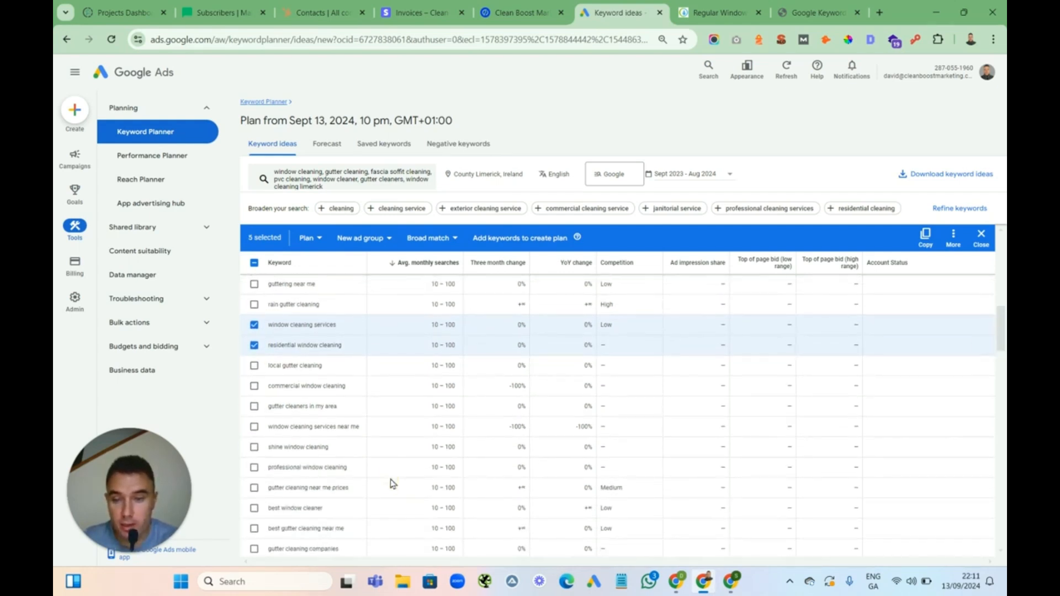
left_click(254, 426)
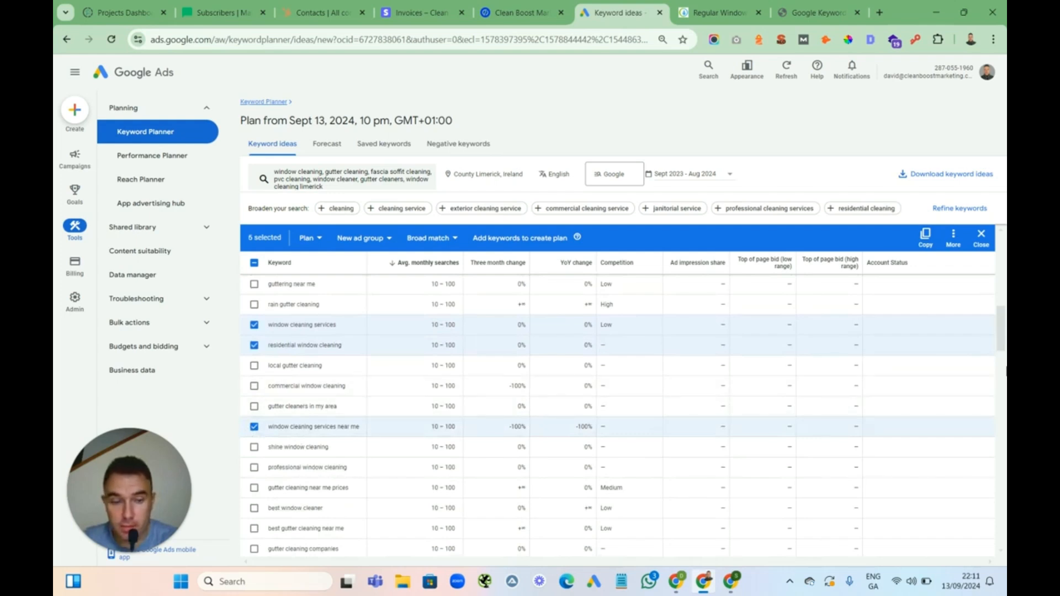
Select local window cleaners, outdoor window cleaner, exterior window cleaning, residential window cleaning near me and window cleaning company near me
left_click_drag(1003, 336, 1003, 373)
left_click(254, 401)
left_click(253, 381)
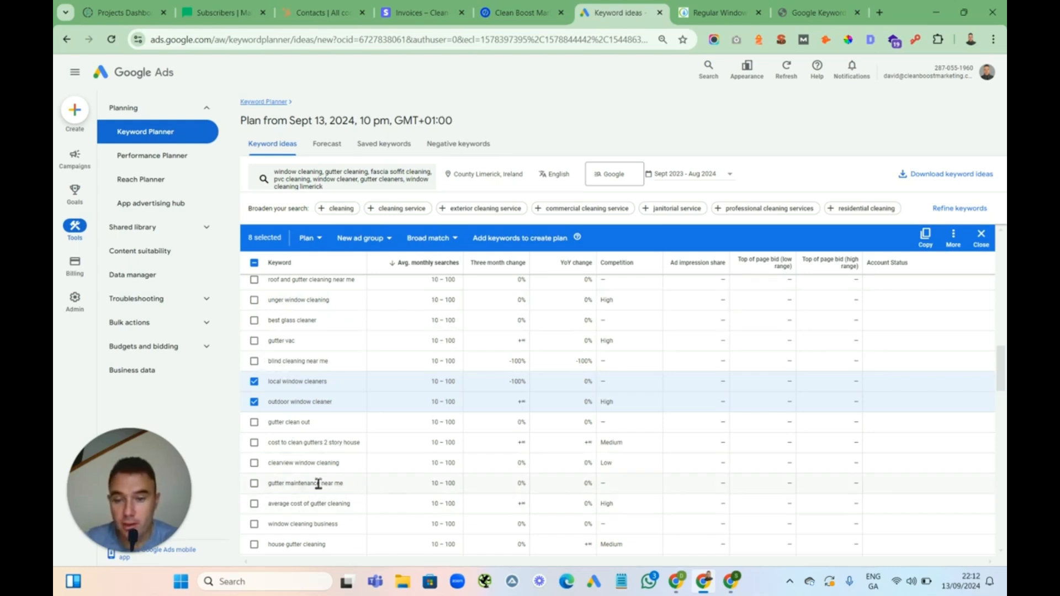
left_click_drag(1002, 346, 1000, 393)
left_click(254, 411)
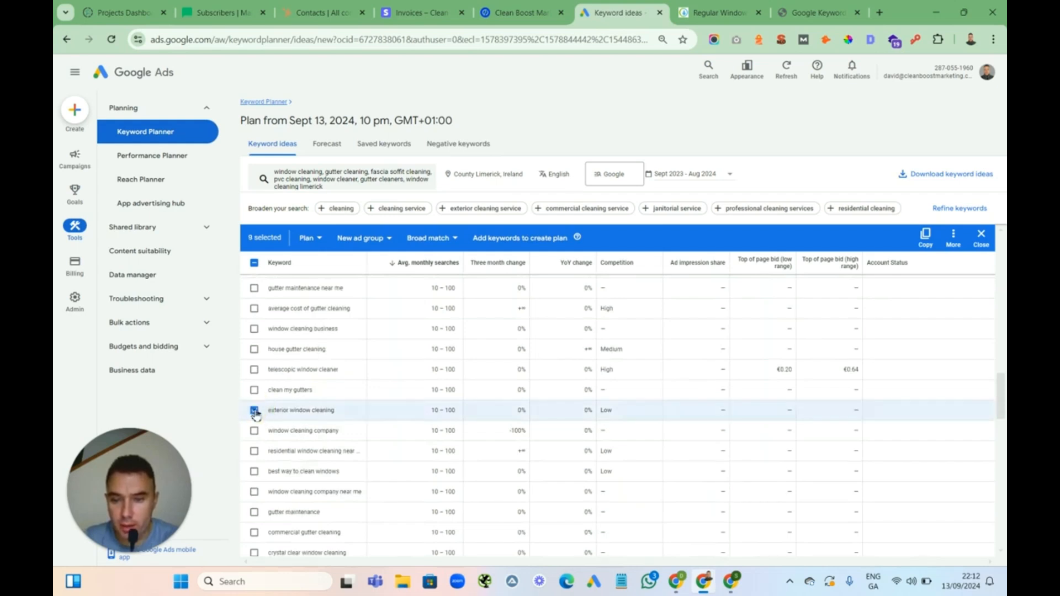
left_click(255, 452)
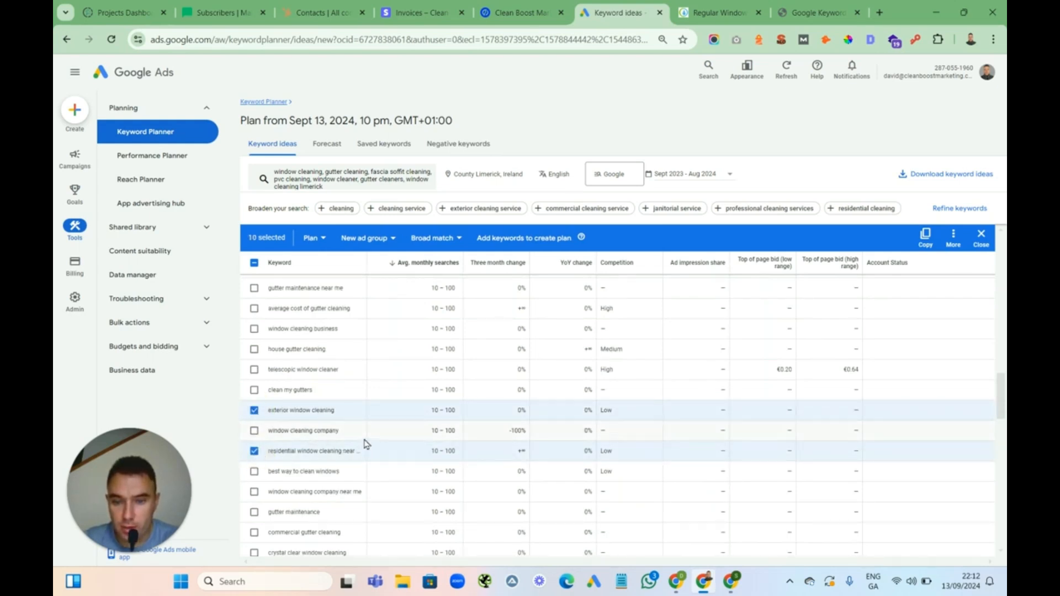
left_click(255, 493)
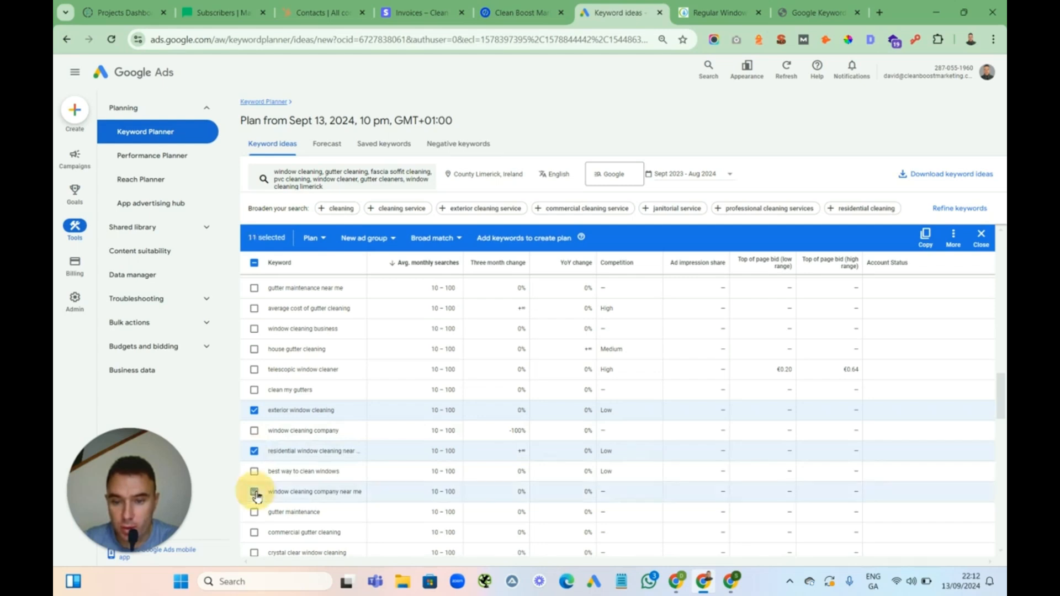
Copy all 11 selected keywords to the clipboard
left_click_drag(1003, 396, 1001, 416)
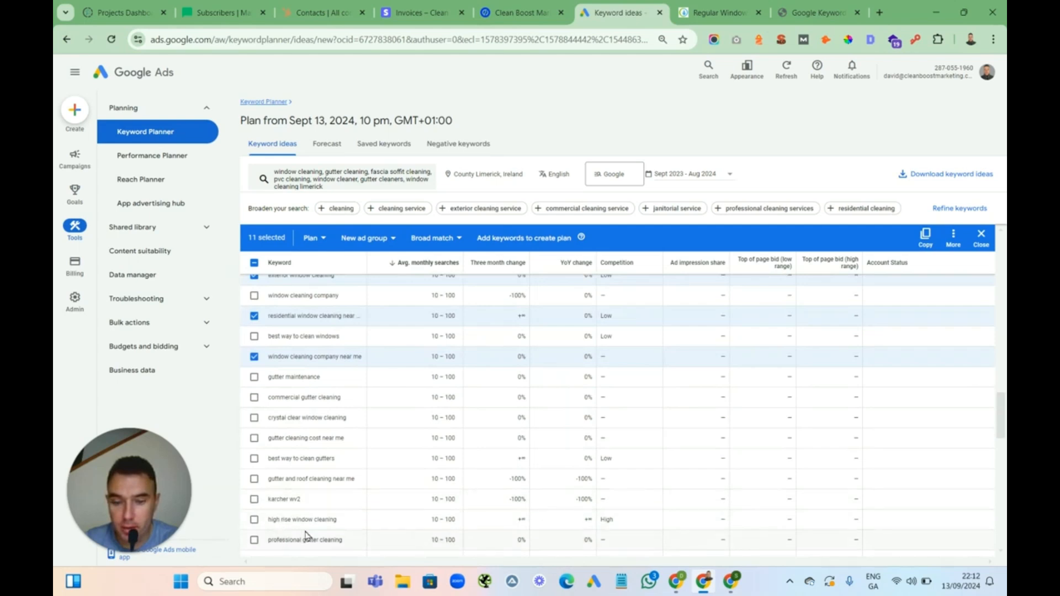
left_click_drag(1003, 409, 1000, 259)
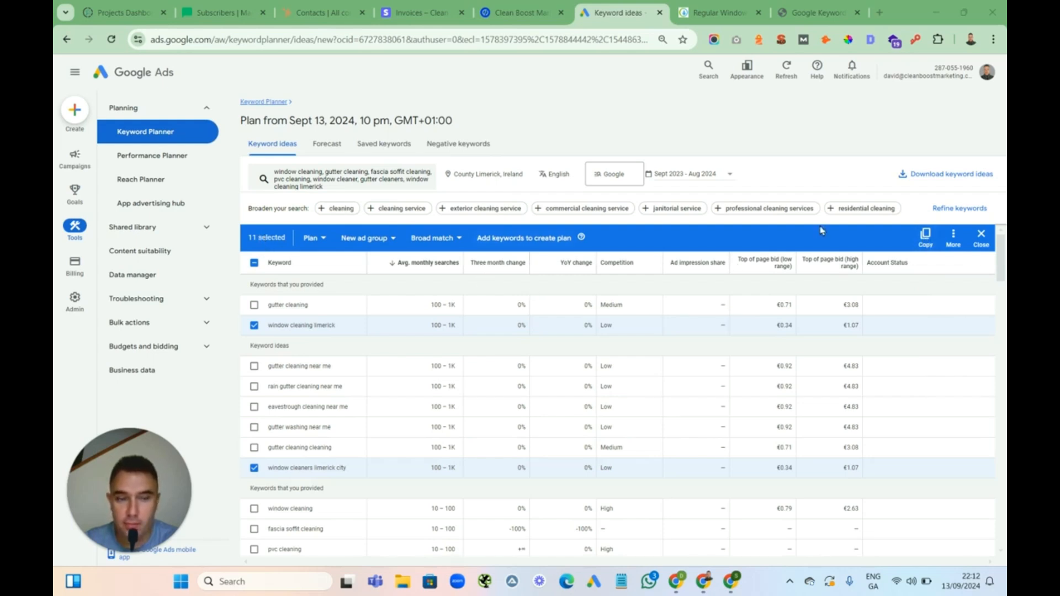
left_click(923, 237)
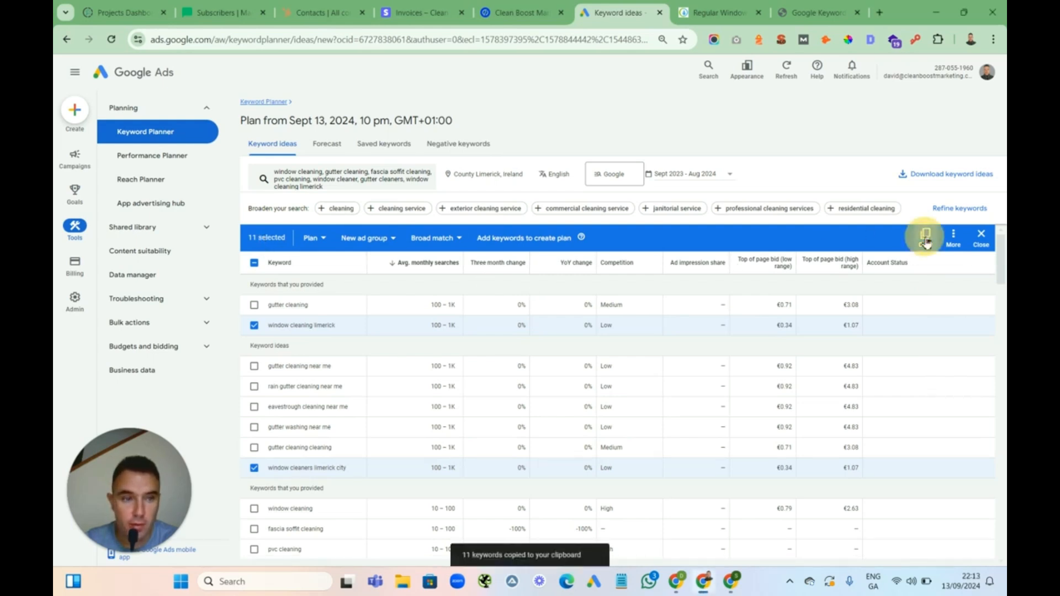
Switch to the KeywordWrap tab and paste the copied keywords into the Enter Keywords box
left_click(811, 12)
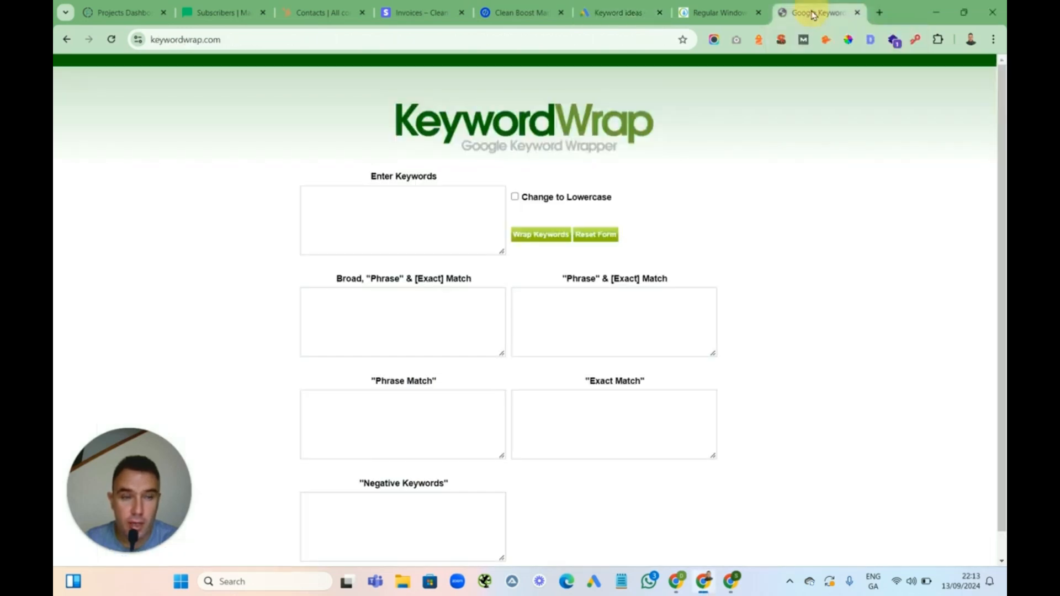
left_click(336, 208)
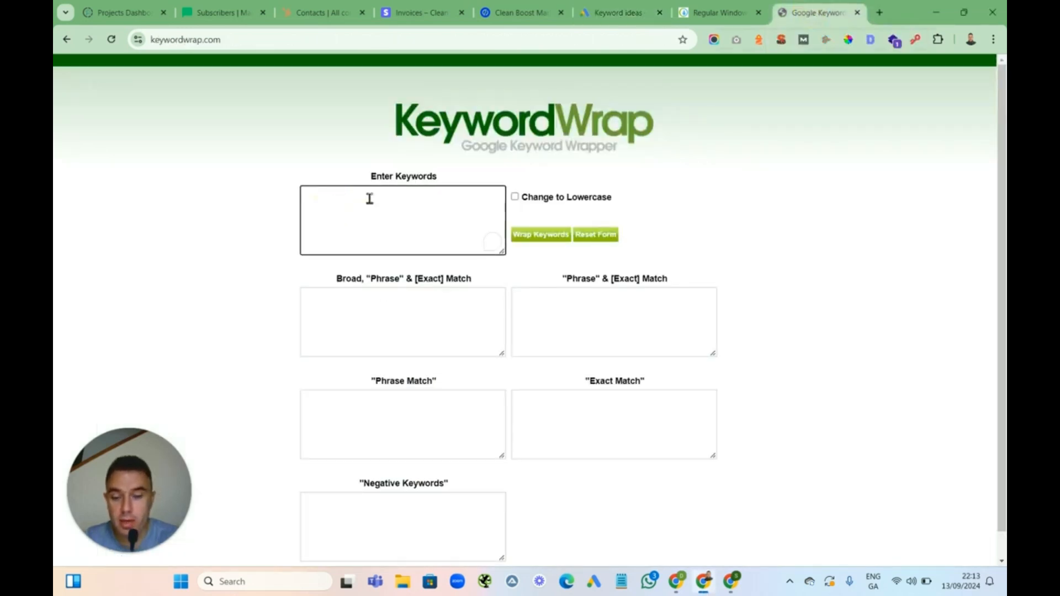
key("ctrl+v")
left_click_drag(500, 223, 501, 208)
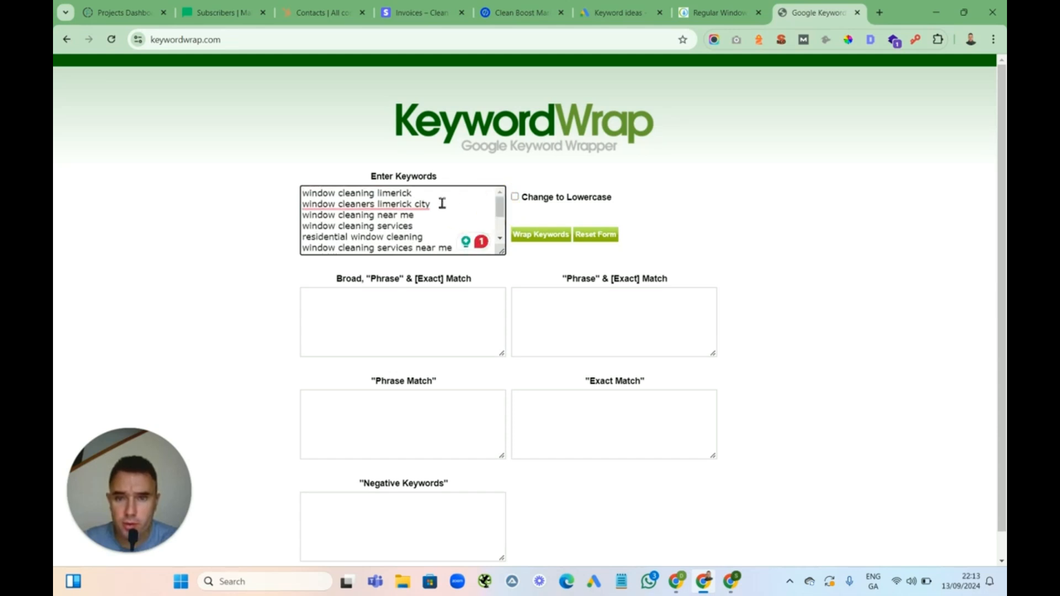
Add limerick window cleaning, limerick window cleaners, near me window cleaning and near me window cleaners to the keyword list
left_click(418, 193)
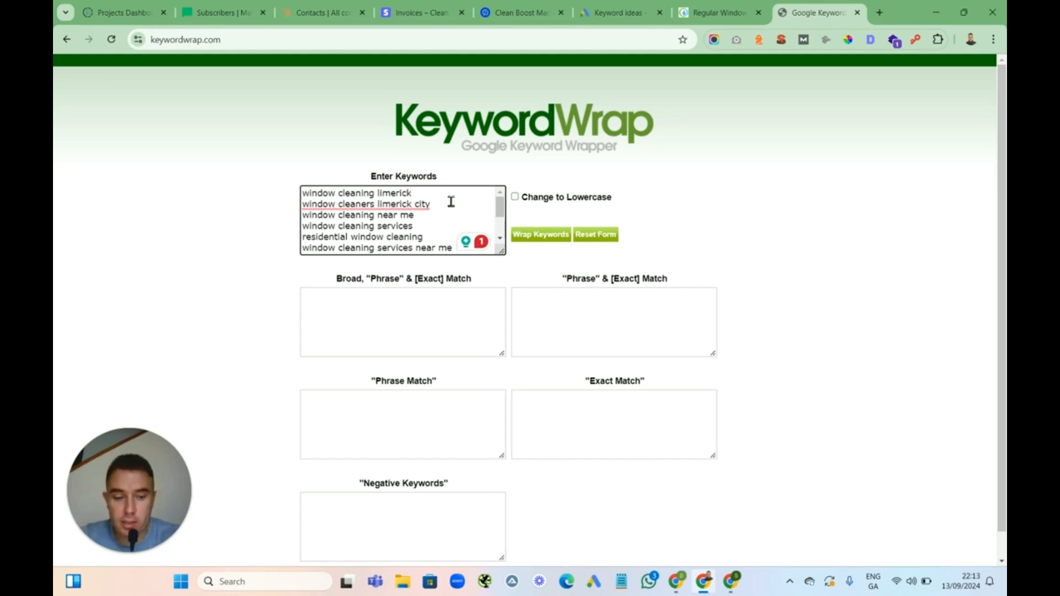
key("Return")
type("limeric")
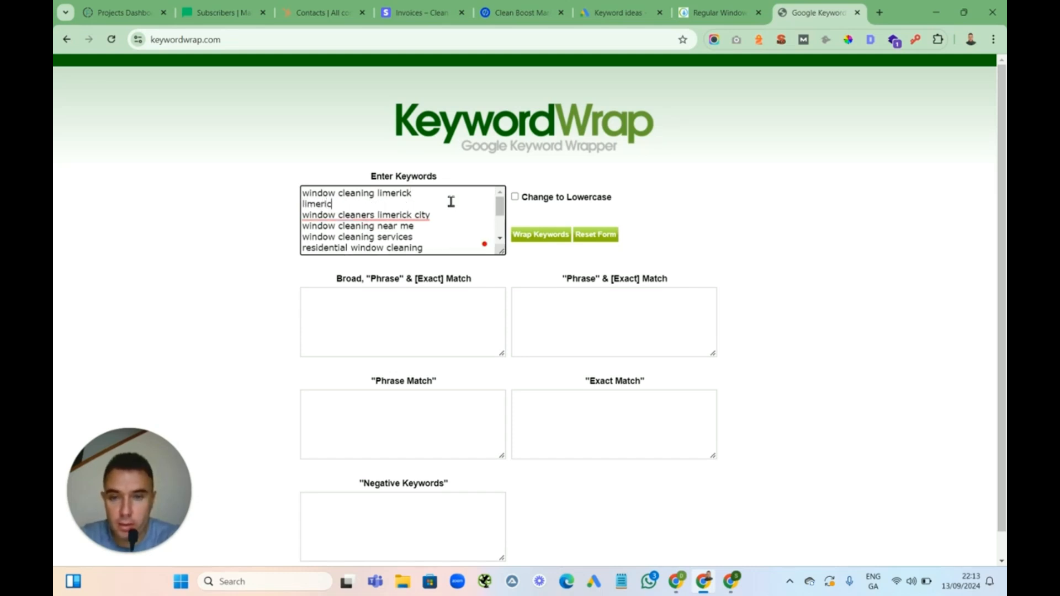
type("k window cleaning")
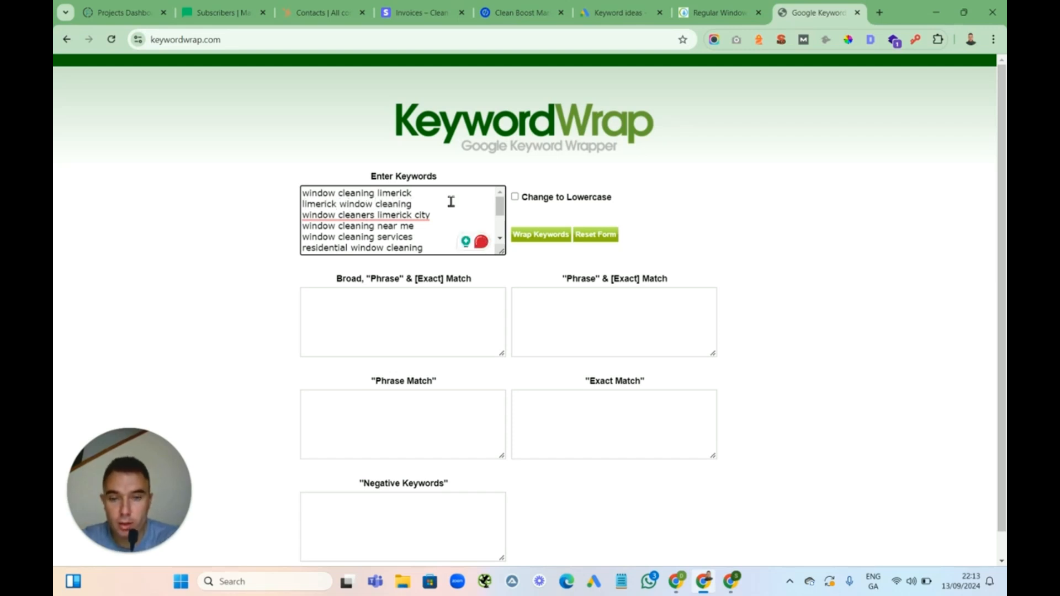
key("Return")
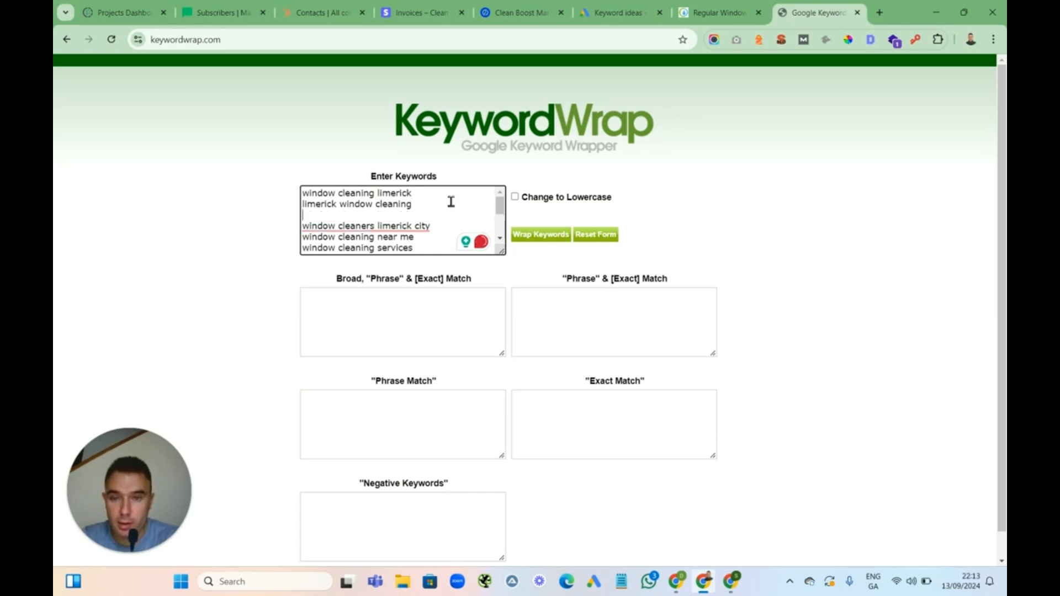
type("limerick window cleaners")
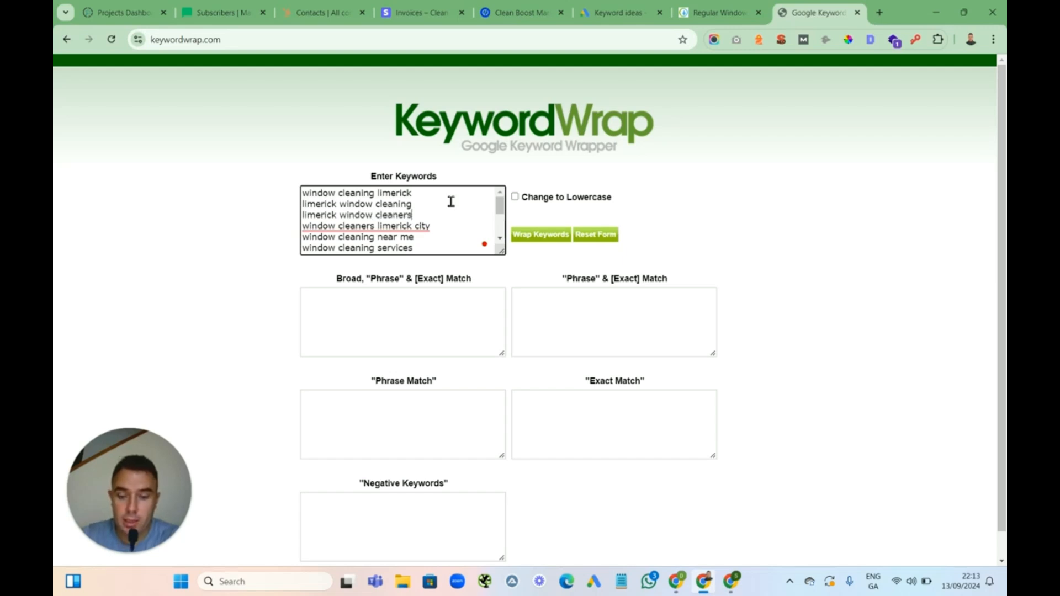
key("Return")
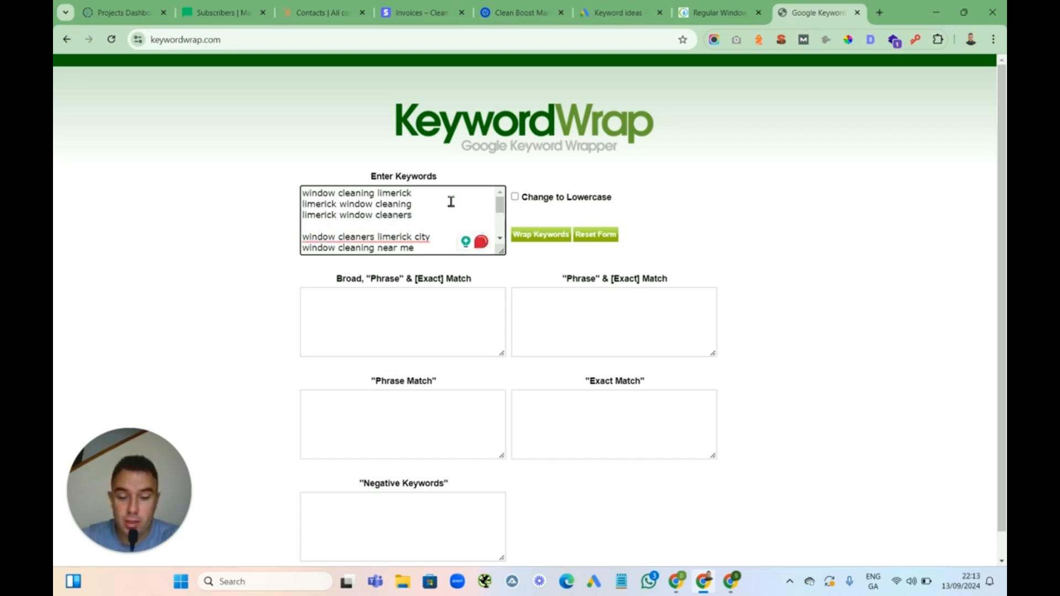
type("near me window cleaning")
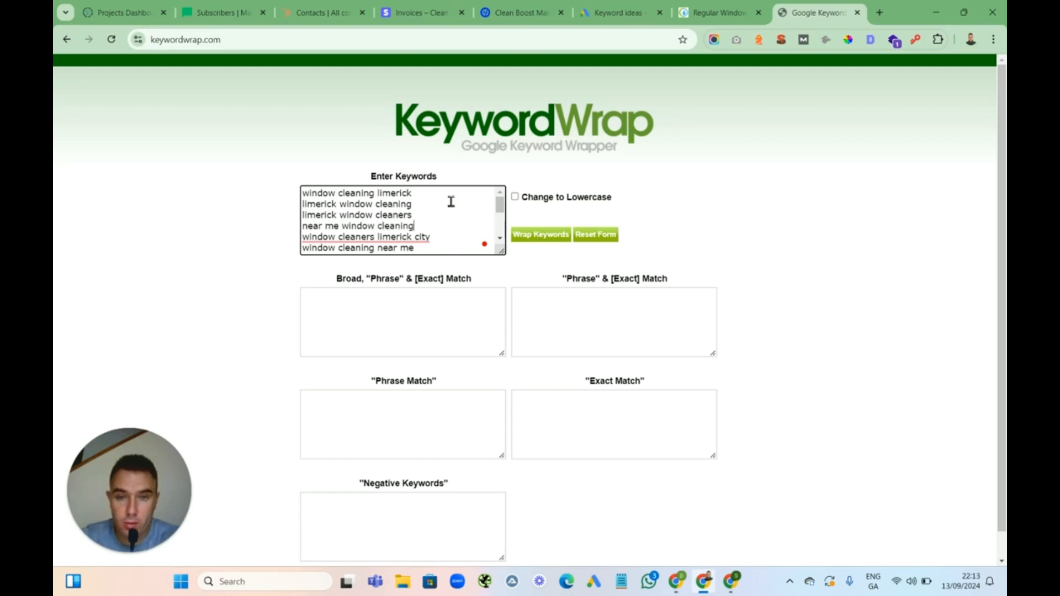
key("Return")
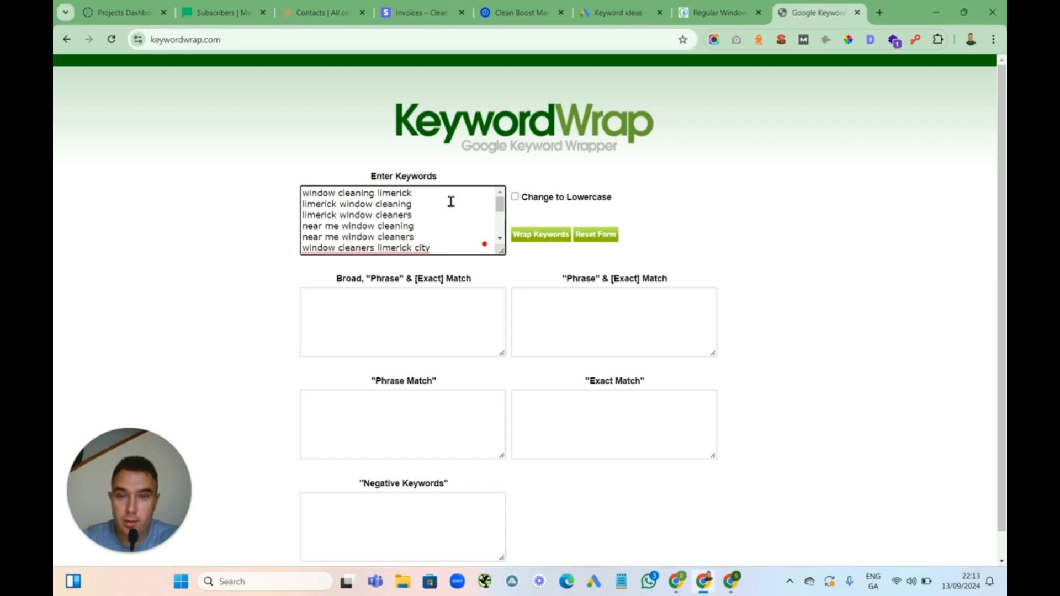
Wrap the keyword list into broad, phrase, exact and negative match formats and check the Phrase Match output
left_click(500, 239)
left_click(500, 239)
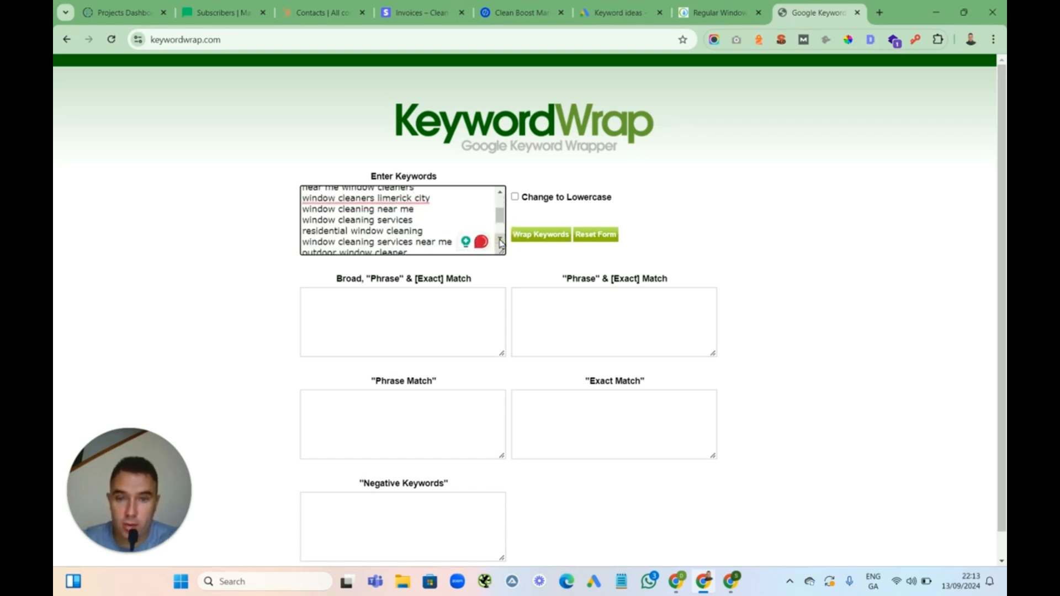
left_click(501, 241)
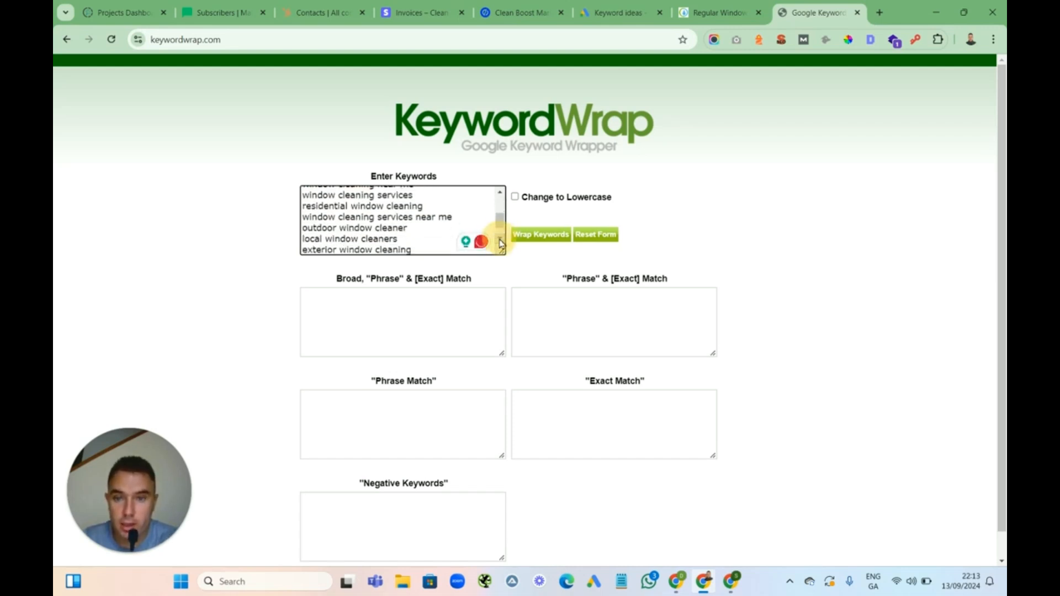
left_click(500, 241)
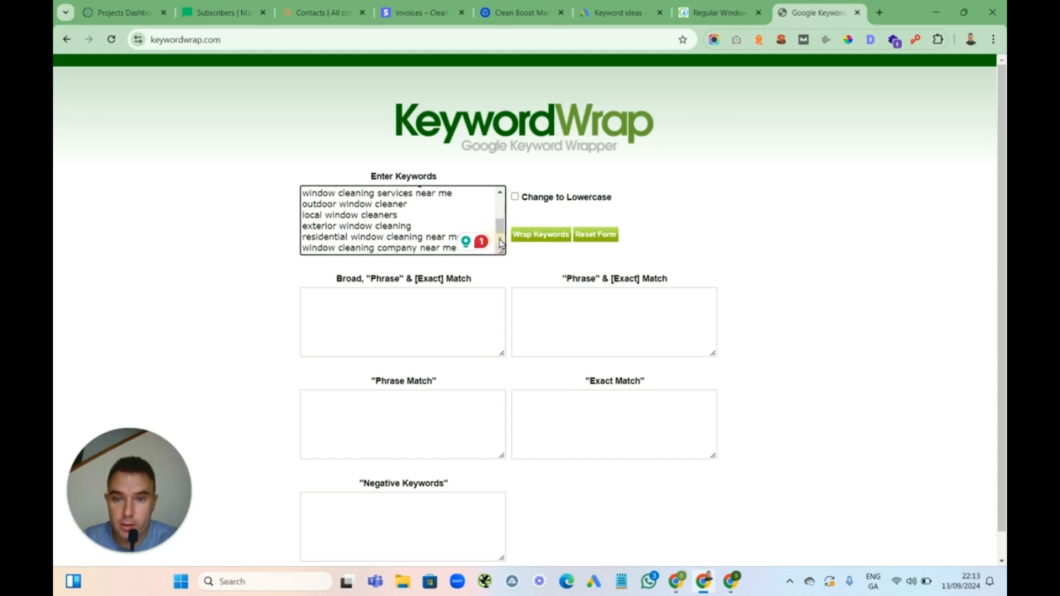
left_click(537, 239)
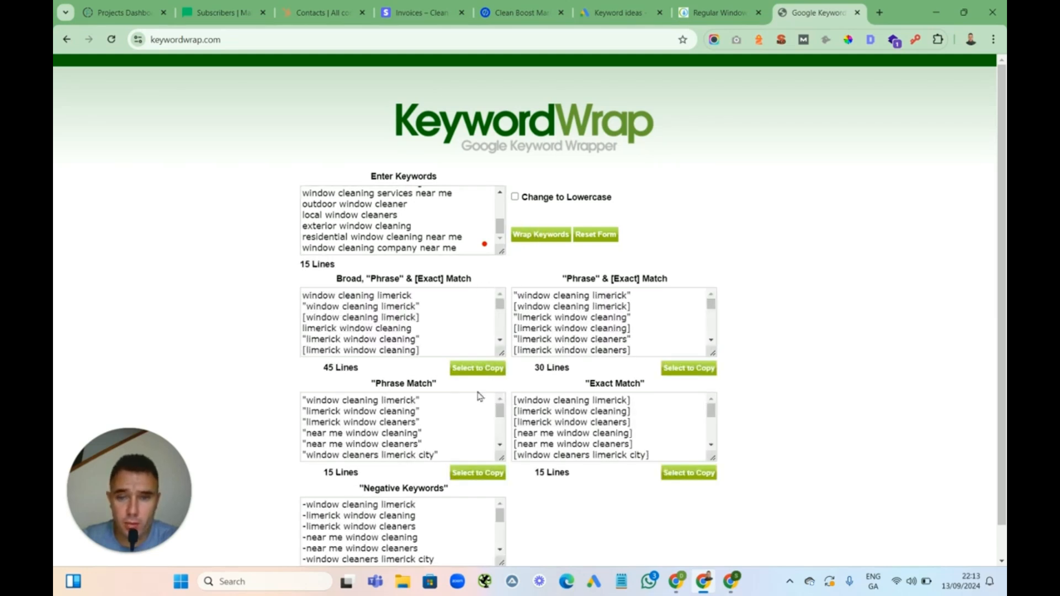
left_click_drag(499, 410, 500, 385)
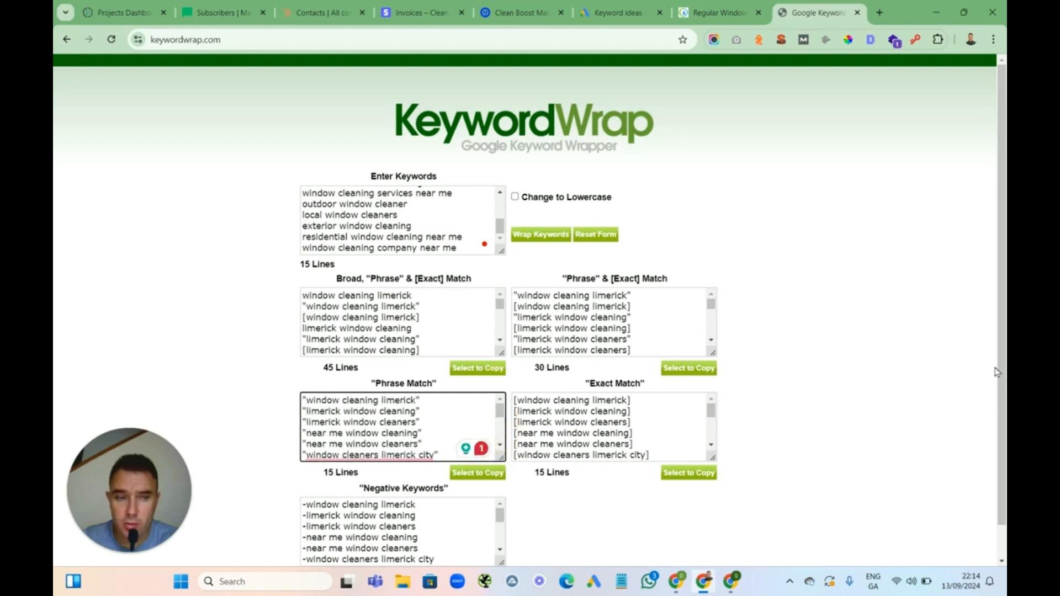
left_click(971, 381)
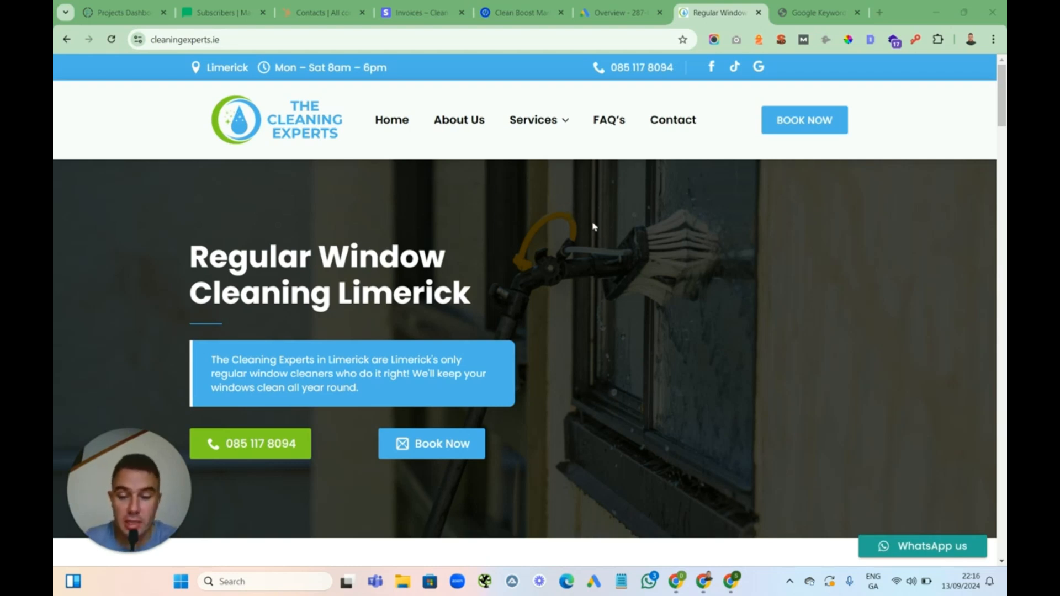
Examine the Regular Window Cleaning Limerick page on the company website, including its services menu and headline
mouse_move(552, 122)
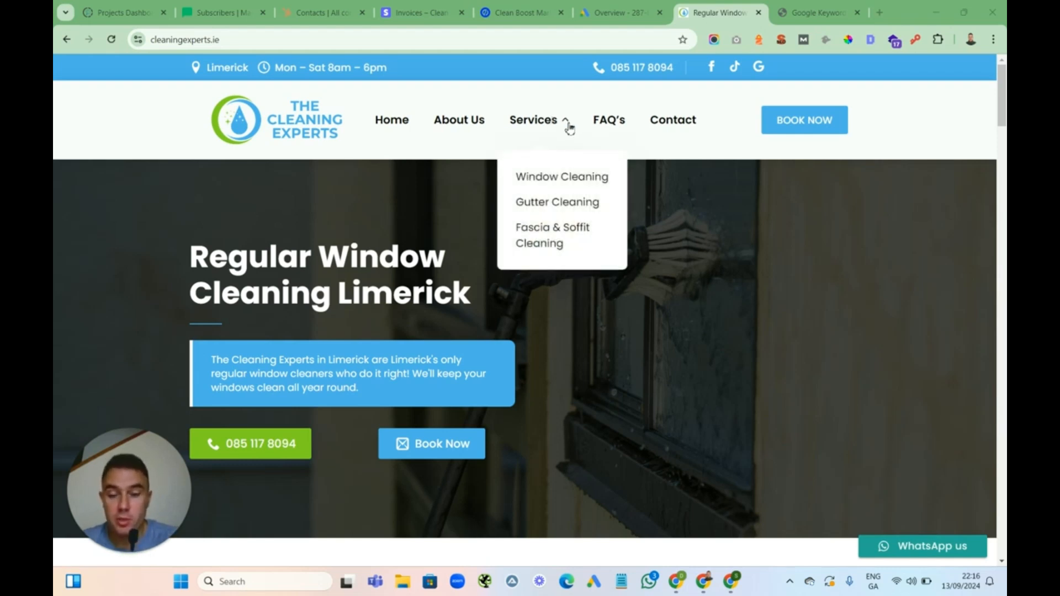
mouse_move(1001, 92)
left_mouse_down()
mouse_move(1000, 516)
mouse_move(1000, 92)
mouse_move(993, 105)
left_mouse_up()
left_click_drag(472, 190, 326, 149)
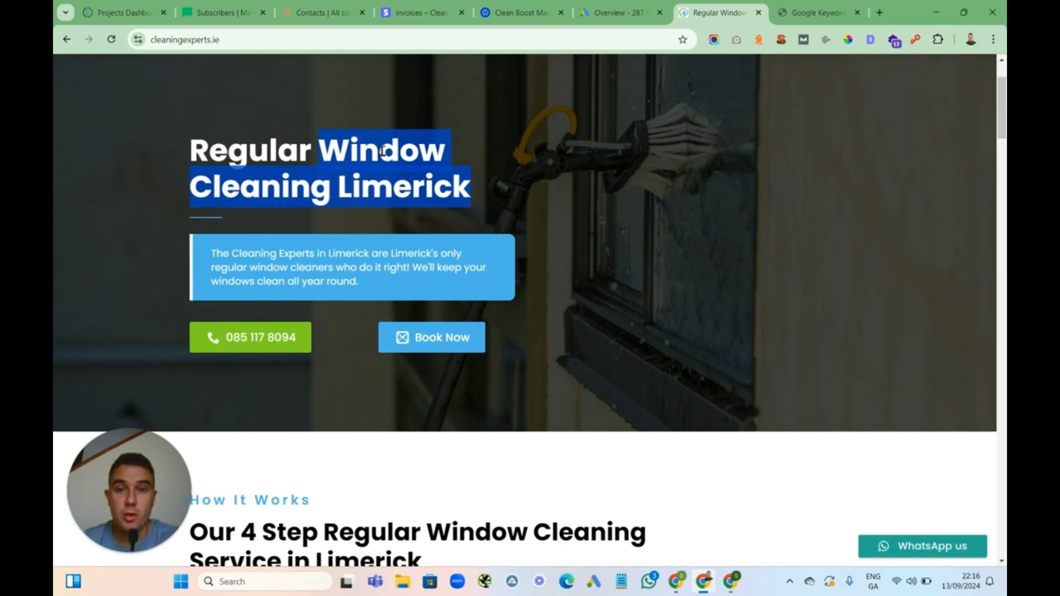
left_click(442, 154)
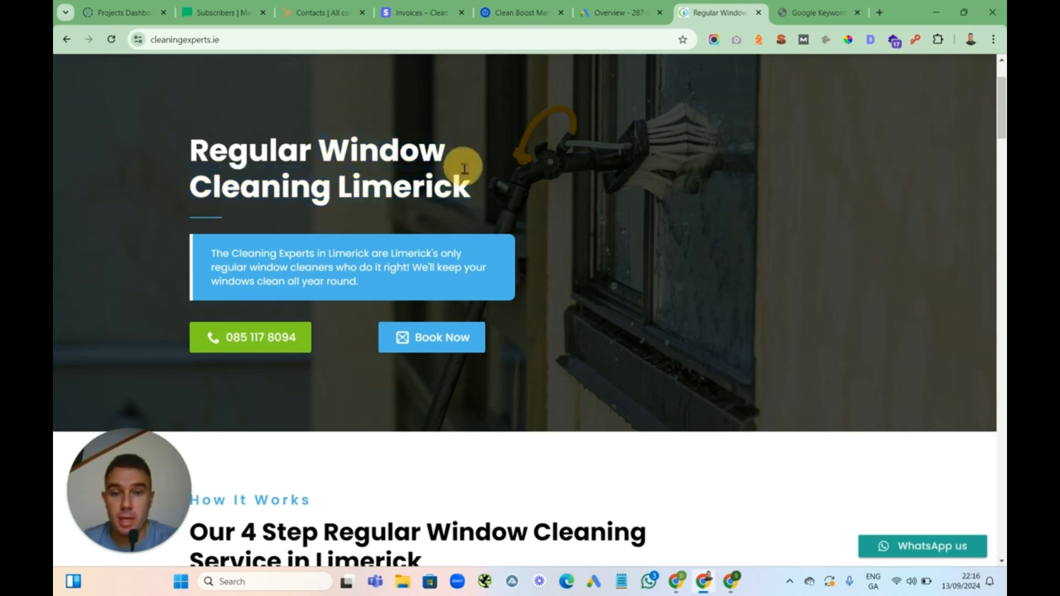
left_click_drag(472, 190, 327, 145)
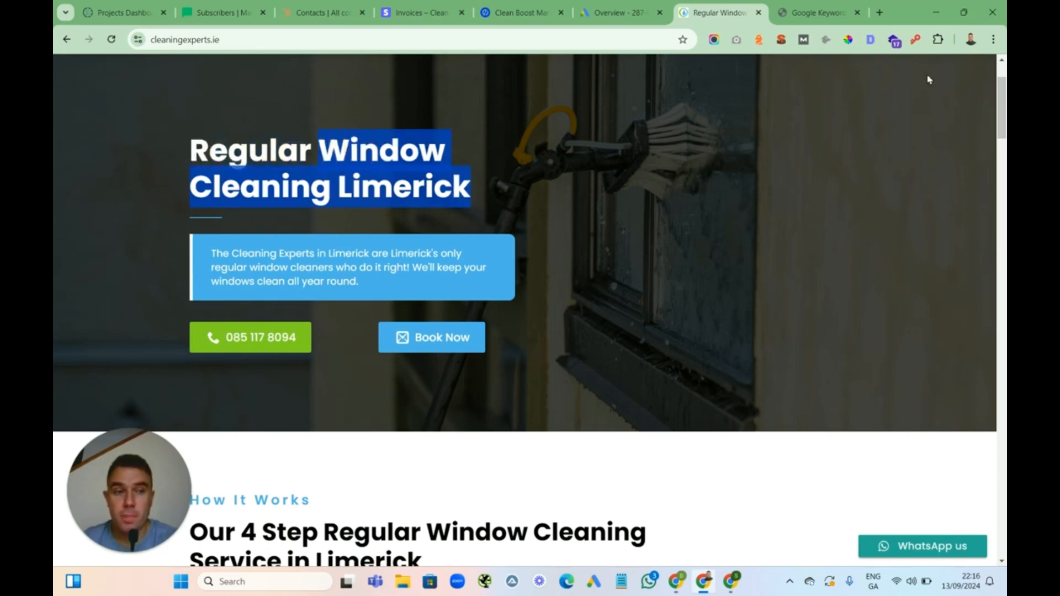
left_click_drag(1002, 103, 981, 62)
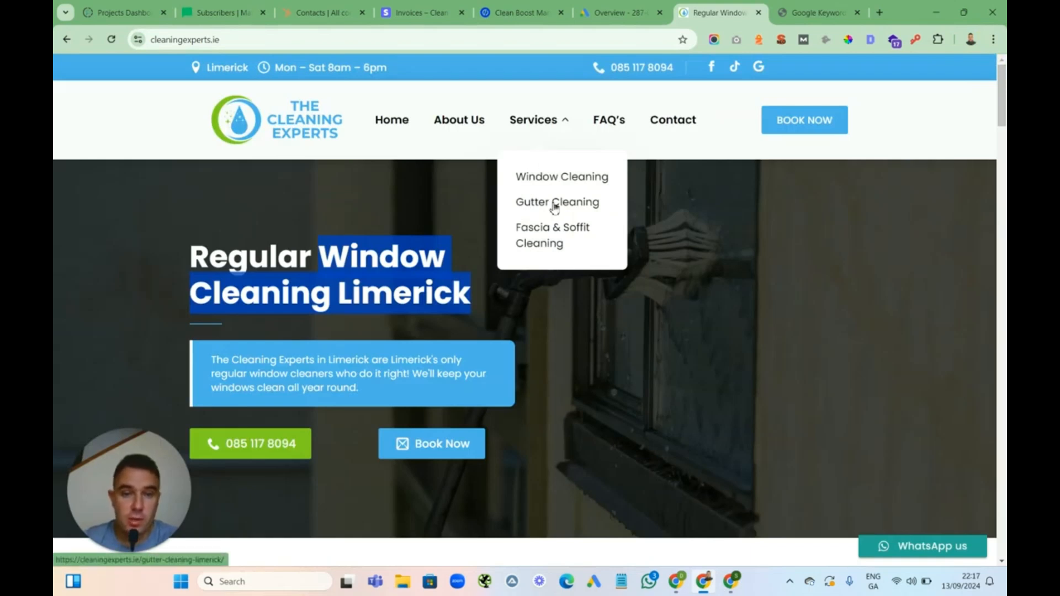
Open the Gutter Cleaning page and scroll through it down to the quote form and back
left_click(551, 204)
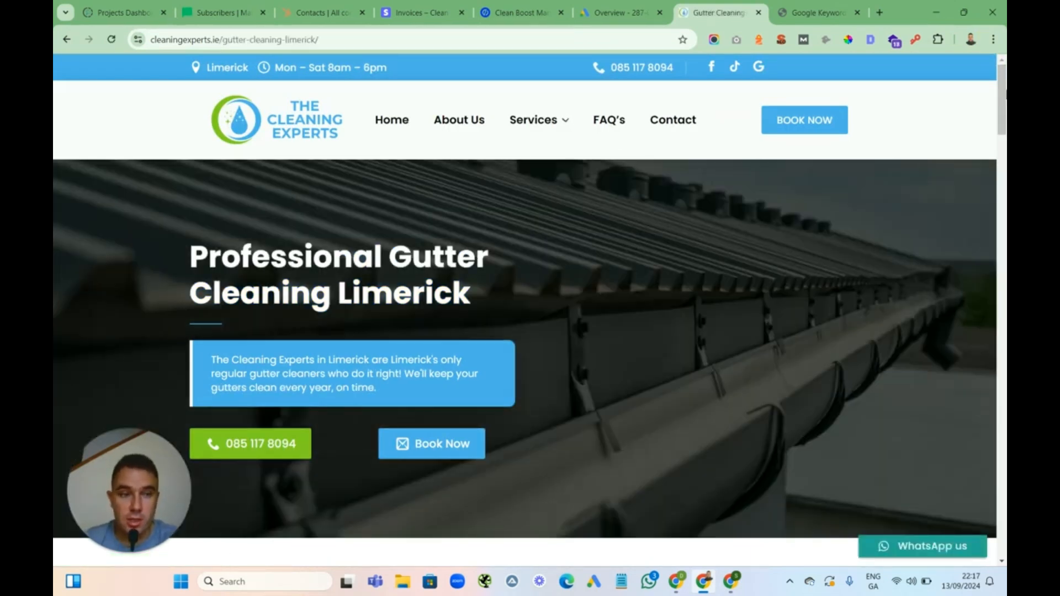
left_click_drag(1002, 78, 940, 287)
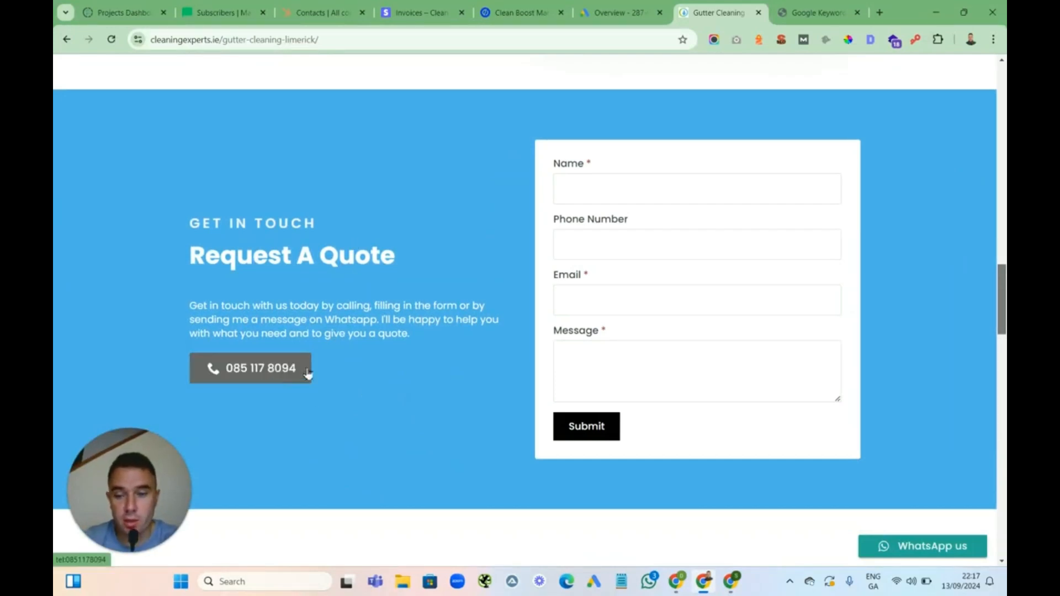
left_click_drag(1001, 282, 1000, 97)
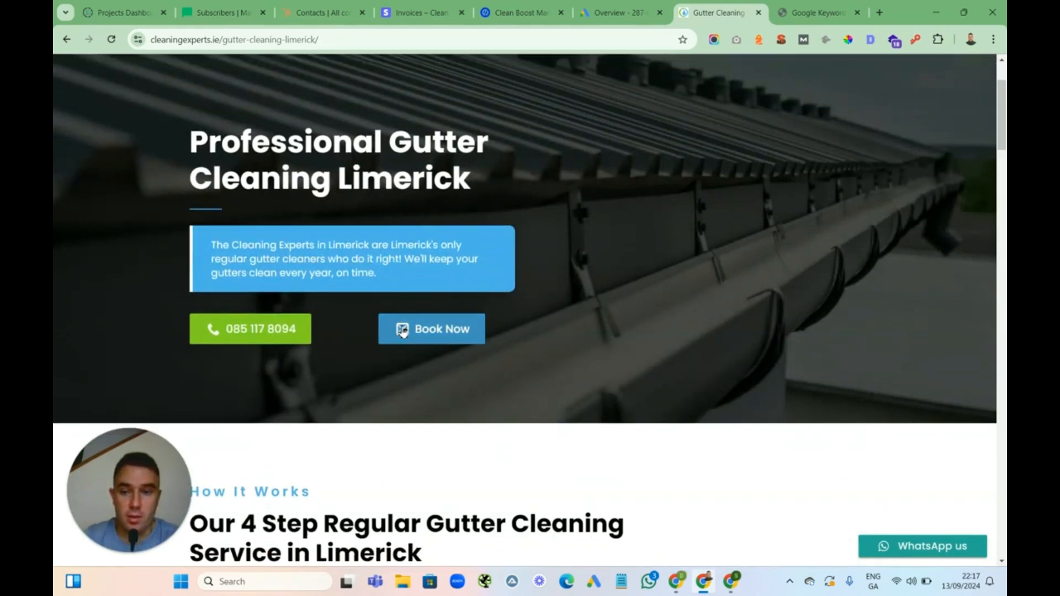
Preview the gutter cleaning page in the responsive mobile view of the developer tools, then close them
right_click(564, 130)
left_click(604, 435)
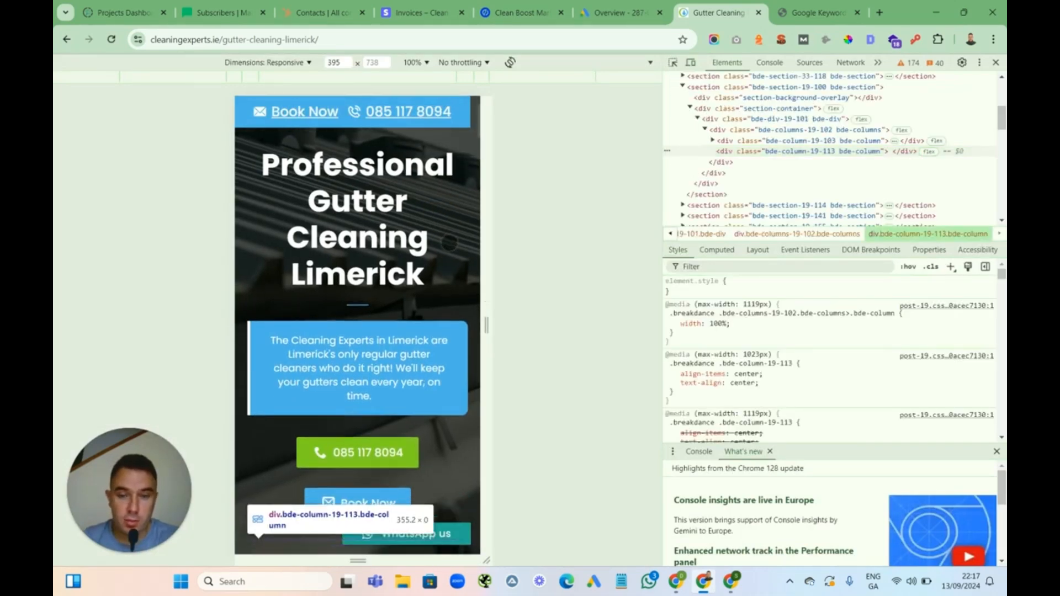
scroll(449, 242, "down", 8)
scroll(447, 243, "down", 15)
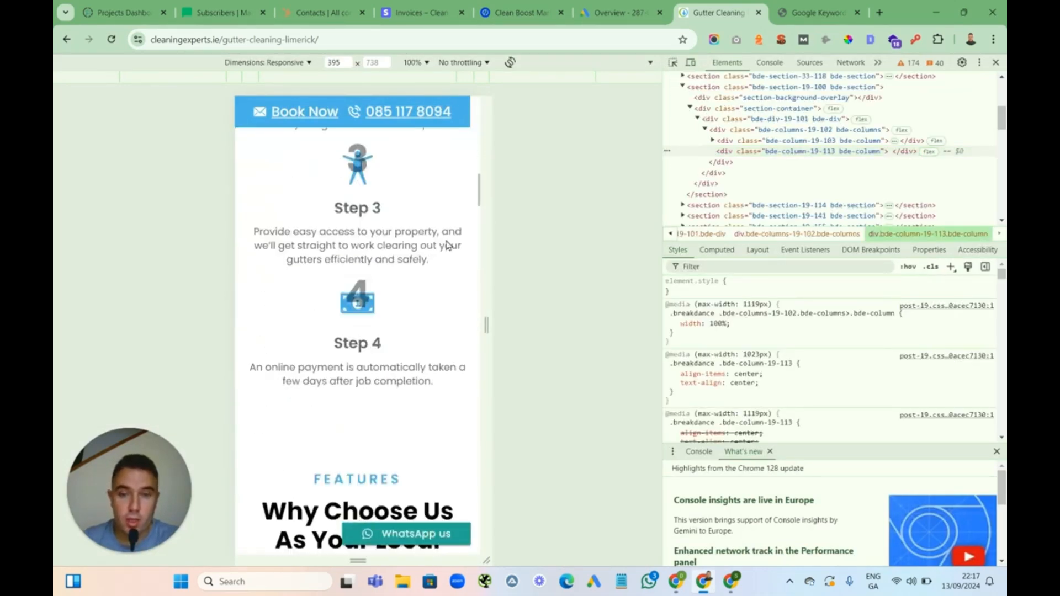
scroll(447, 244, "down", 10)
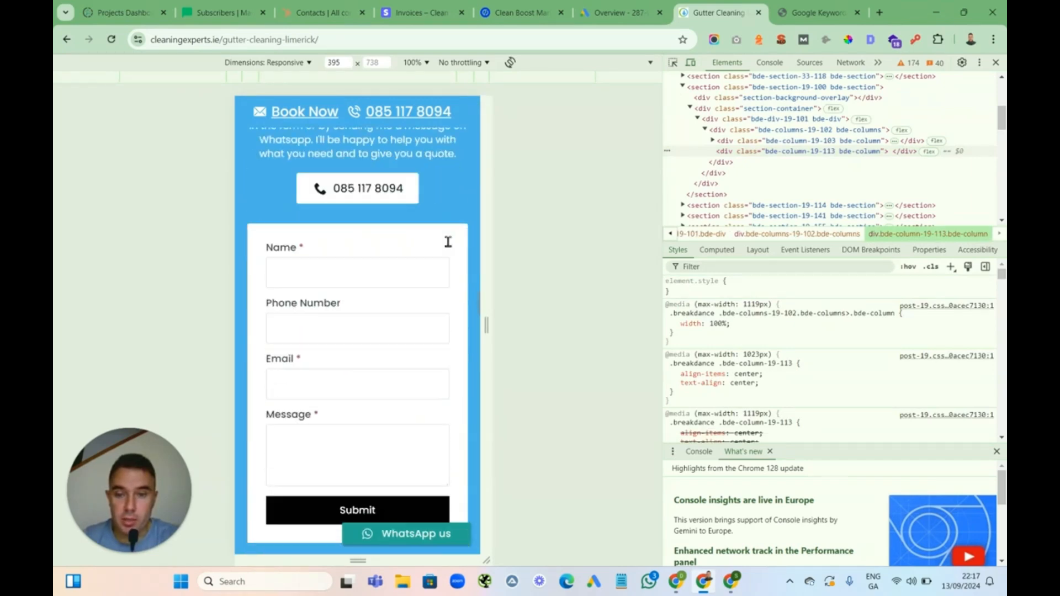
scroll(447, 245, "up", 4)
scroll(449, 246, "up", 15)
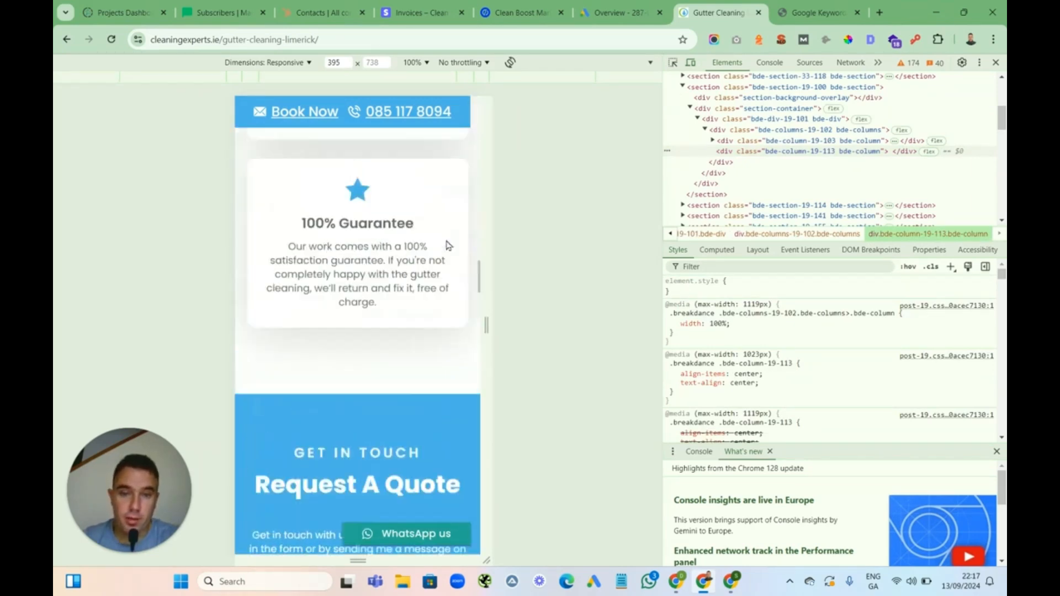
scroll(447, 243, "up", 12)
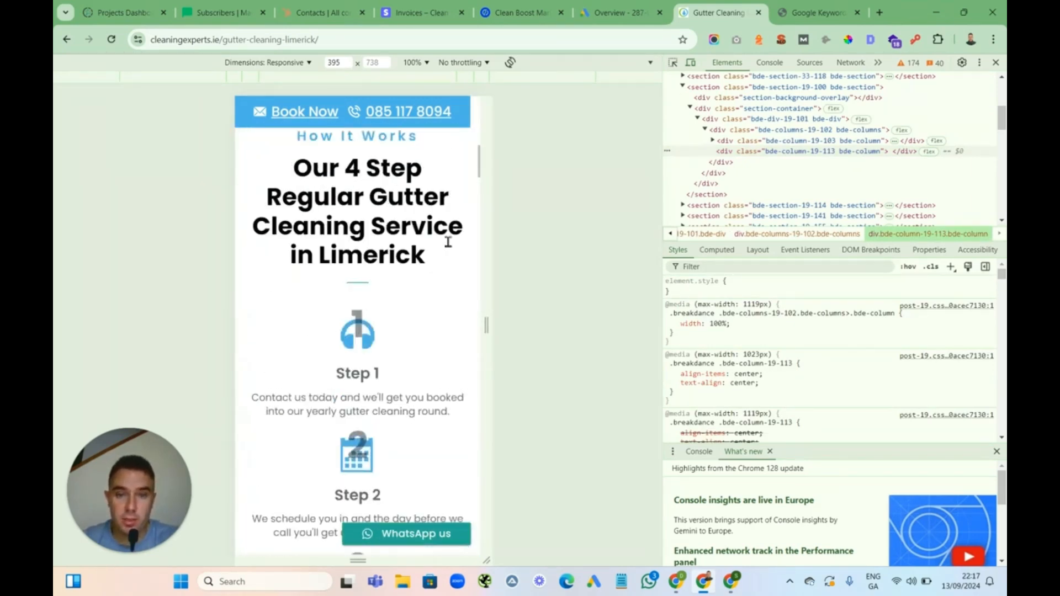
left_click(996, 62)
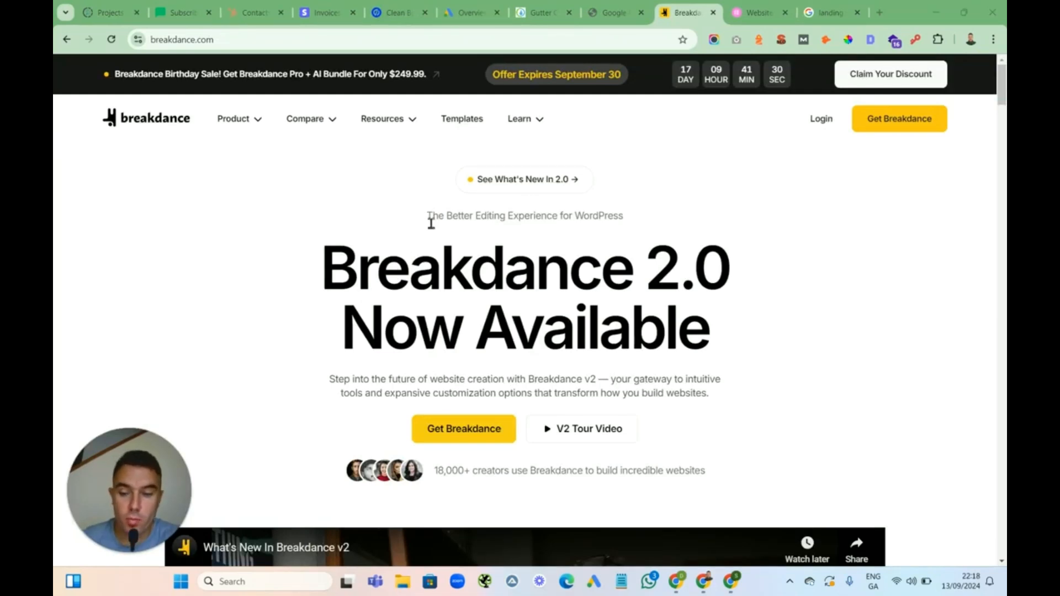
Look over the Elementor site and the Google search results for landing pages
left_click(755, 16)
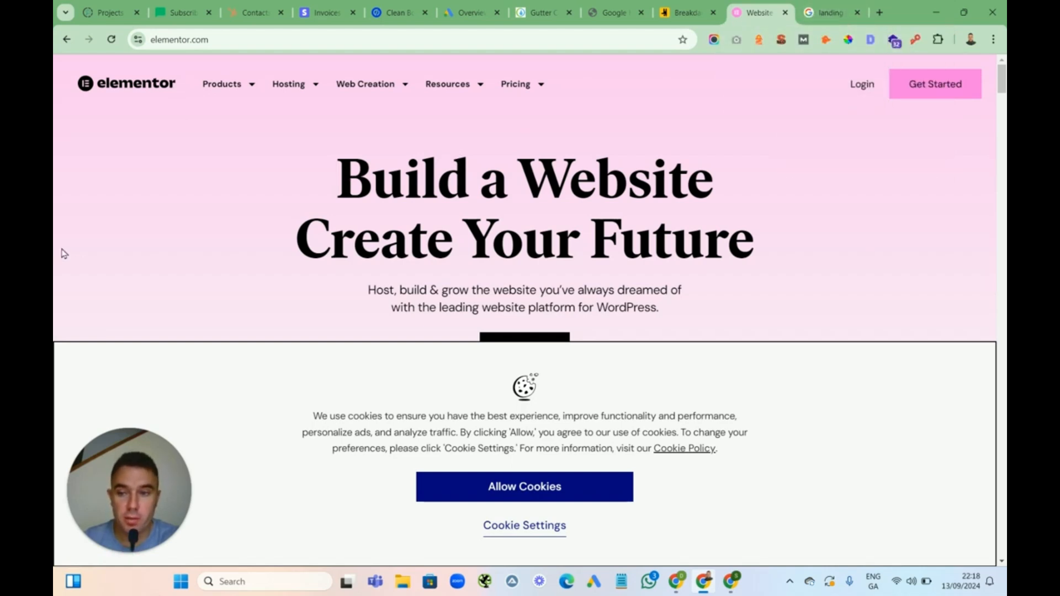
left_click(829, 12)
left_click_drag(1005, 95, 1004, 74)
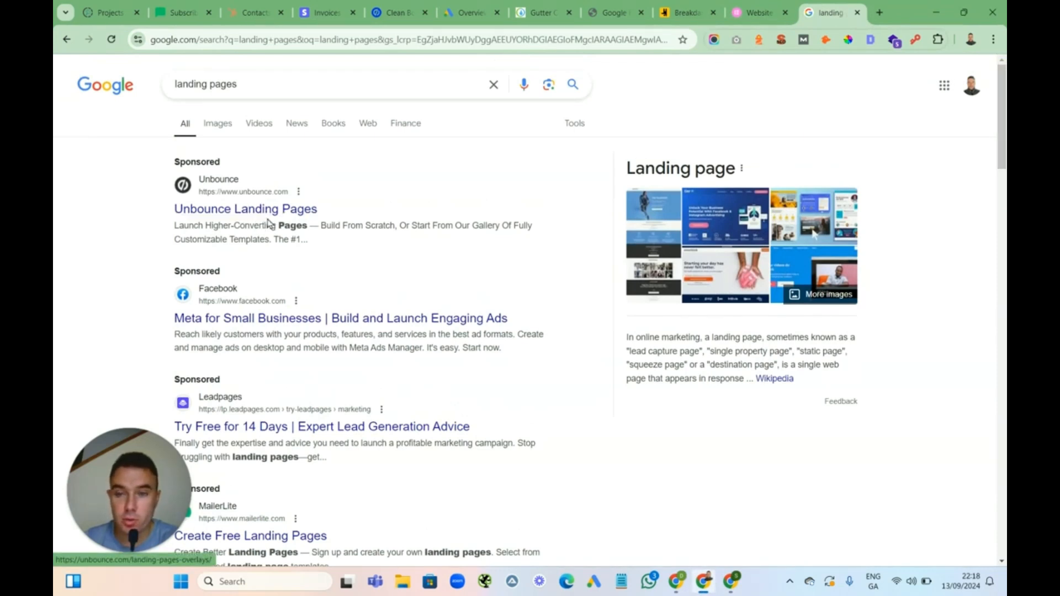
left_click_drag(1004, 119, 936, 135)
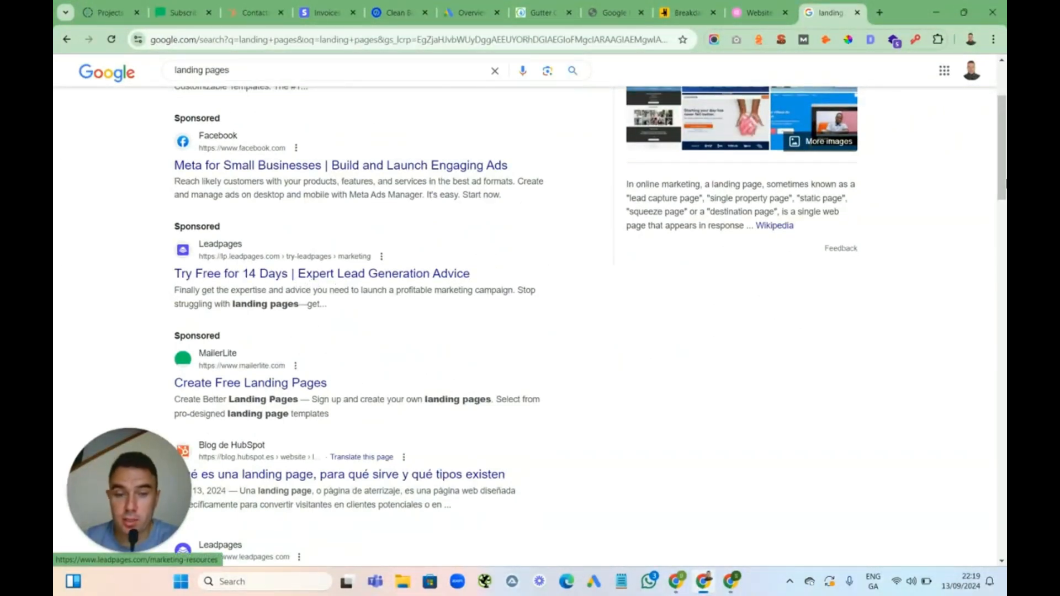
Open Leadpages from the search results and review its pricing plans
scroll(863, 303, "down", 3)
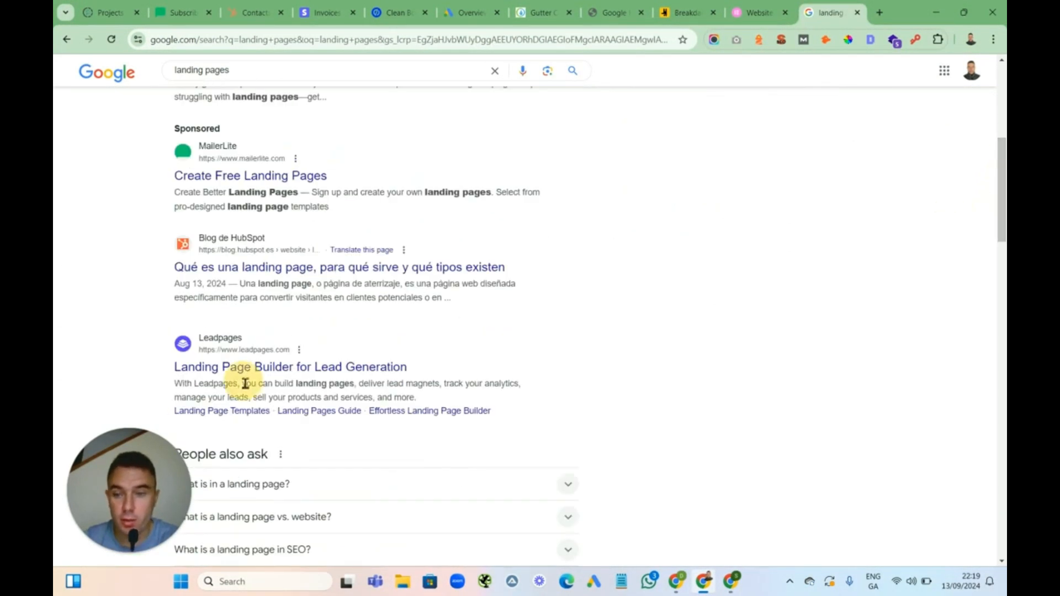
left_click(235, 368)
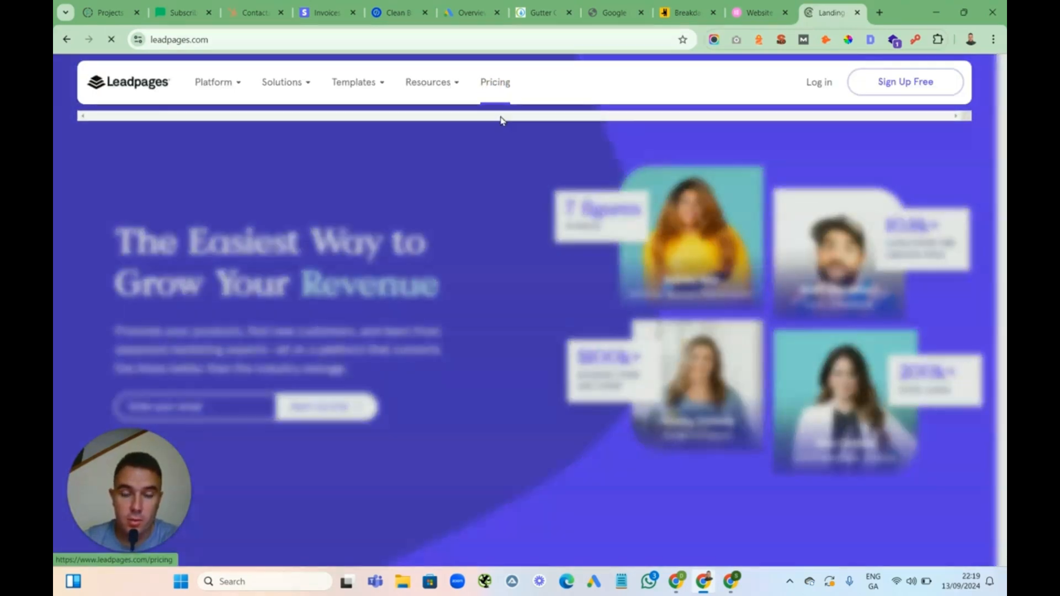
left_click(502, 120)
left_click_drag(999, 125, 999, 159)
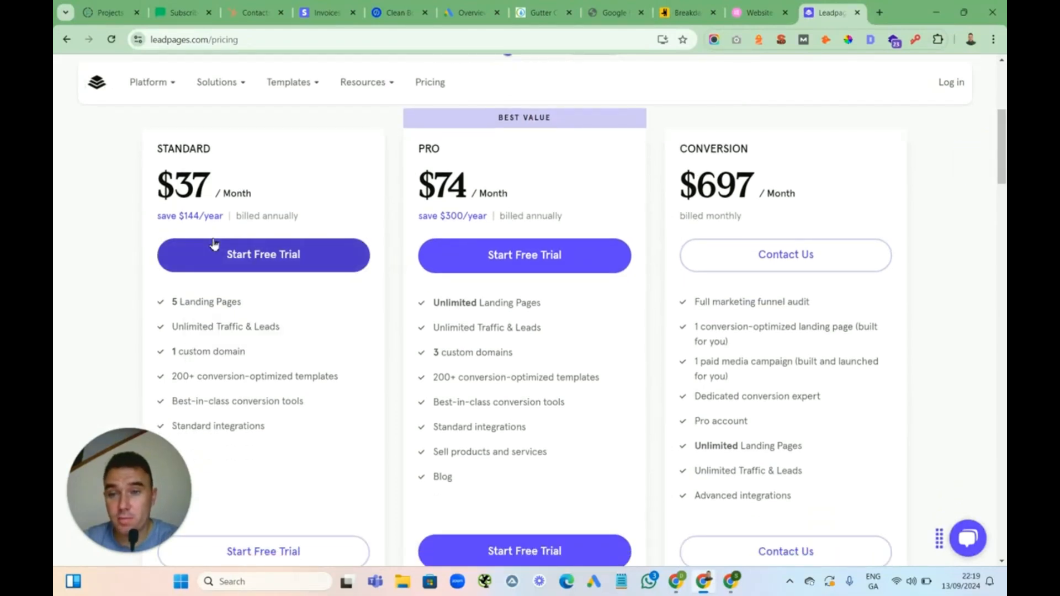
left_click_drag(246, 351, 168, 351)
left_click_drag(256, 303, 167, 303)
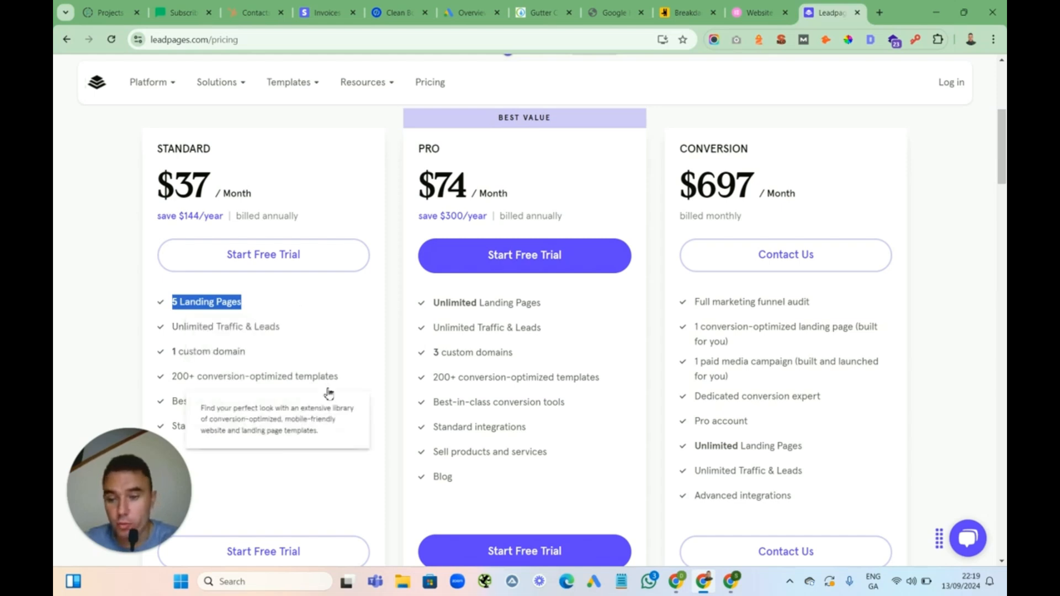
mouse_move(314, 443)
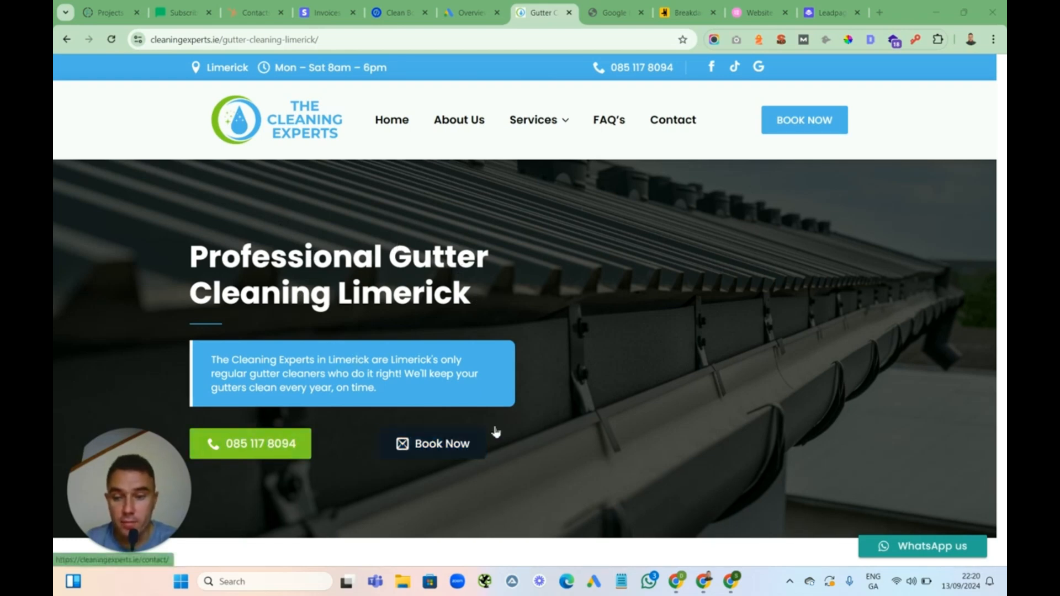
left_click_drag(1001, 116, 993, 152)
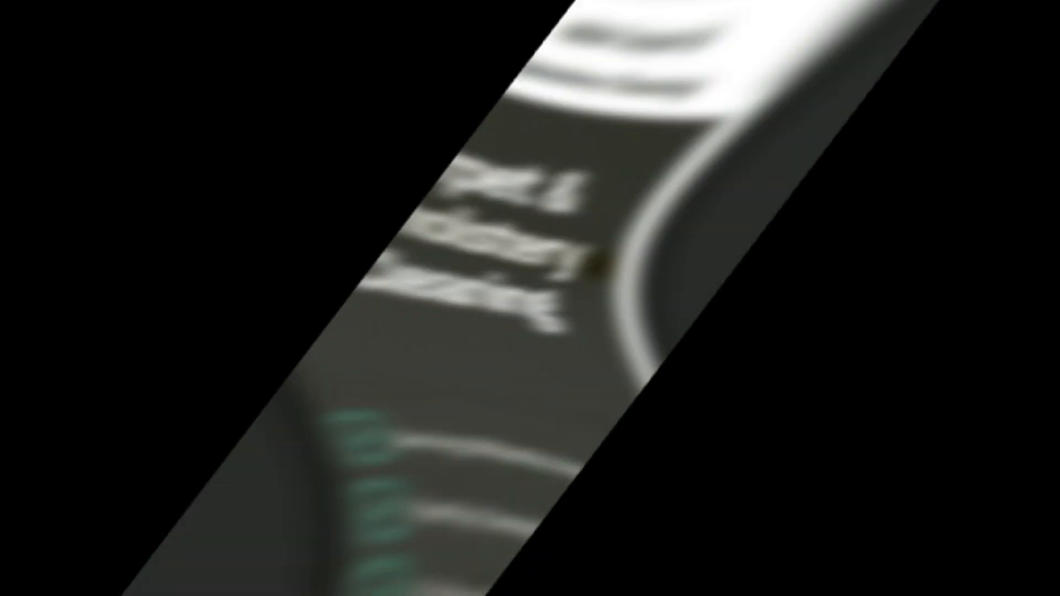
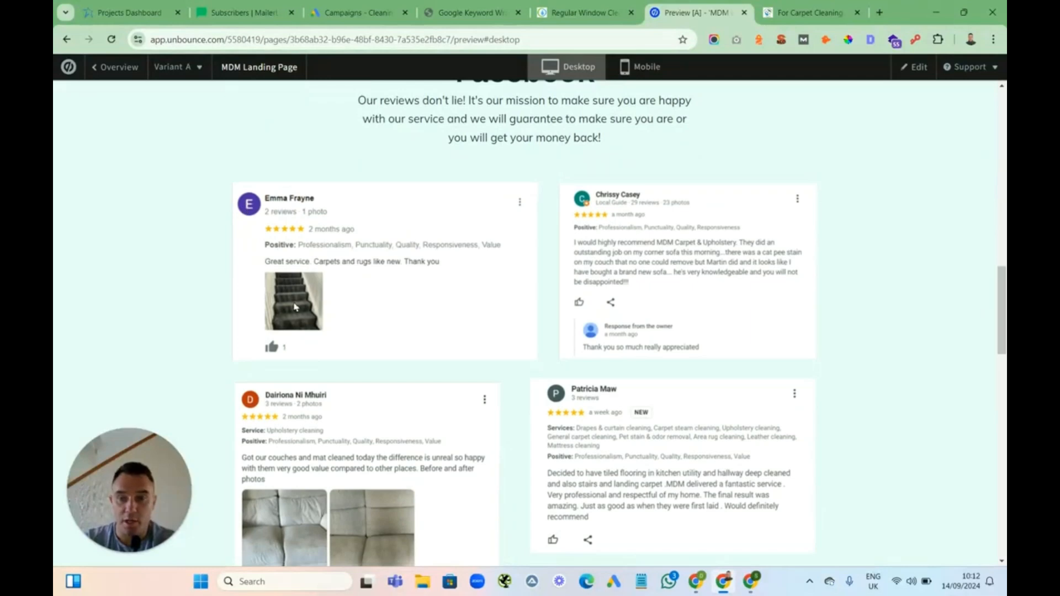
Look over the MDM landing page reviews, then browse the Cleaning Experts site's About Us, Gutter Cleaning, FAQ's and Contact pages
left_click_drag(1000, 296, 993, 343)
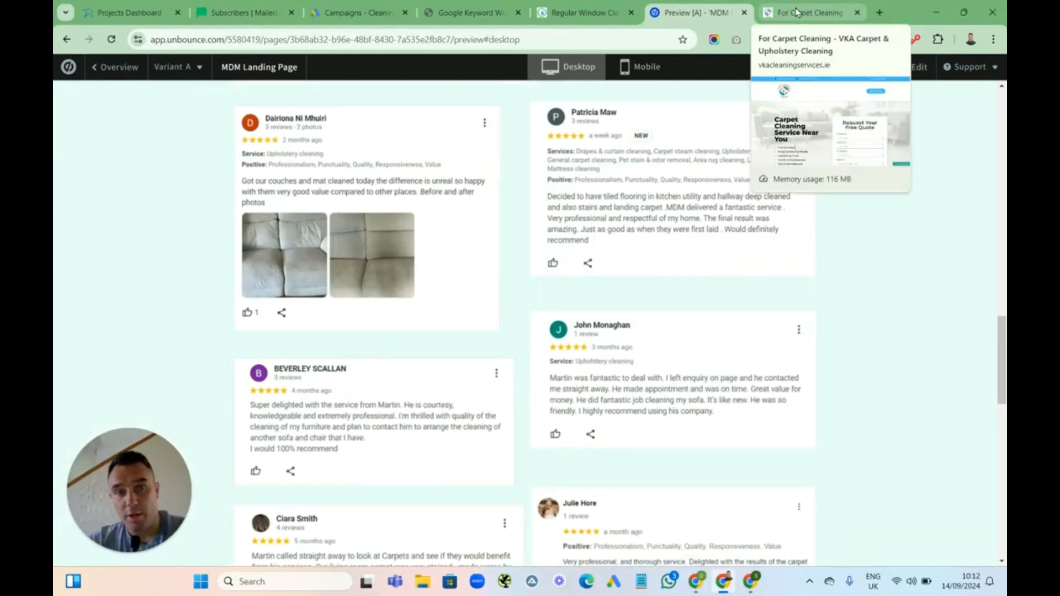
left_click(796, 12)
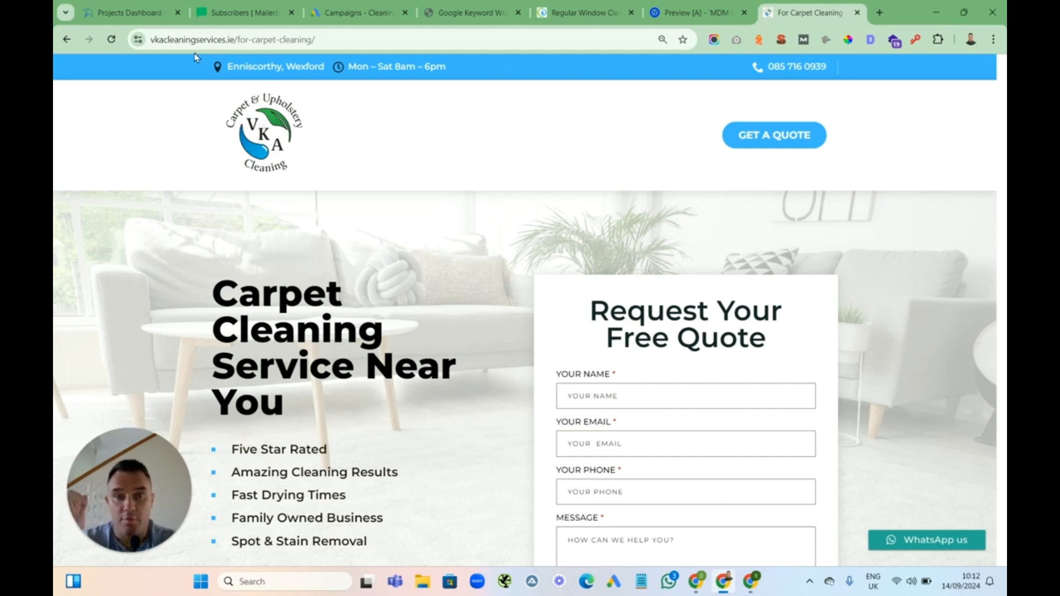
left_click(557, 13)
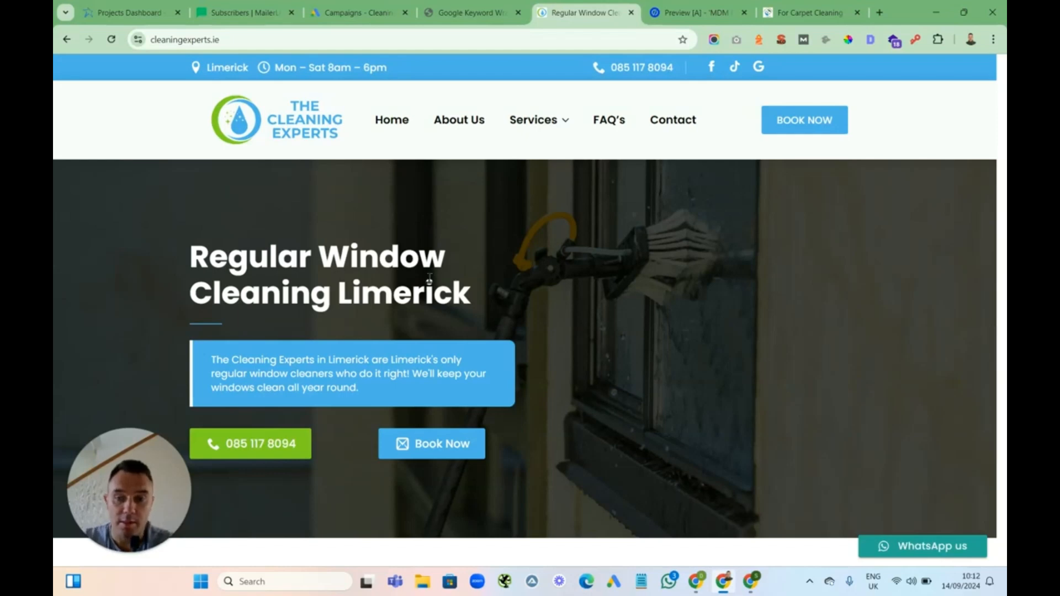
left_click(469, 129)
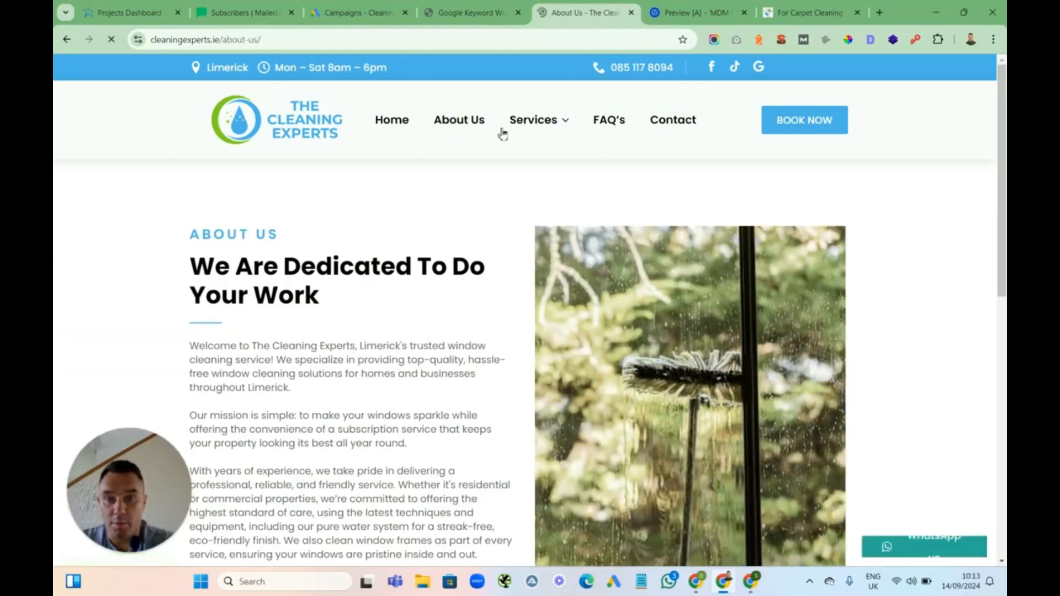
mouse_move(539, 130)
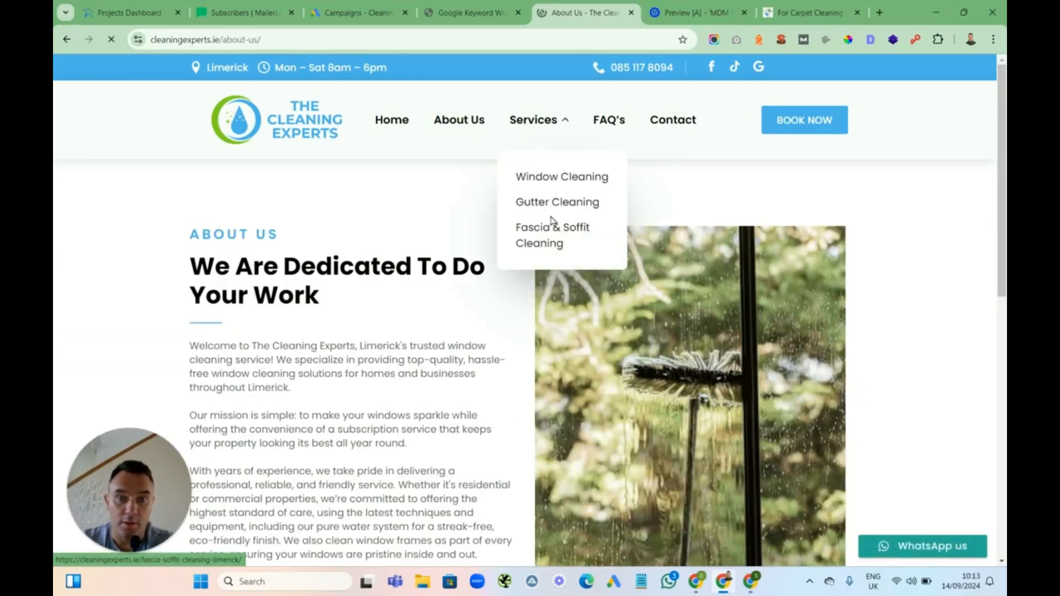
left_click(589, 198)
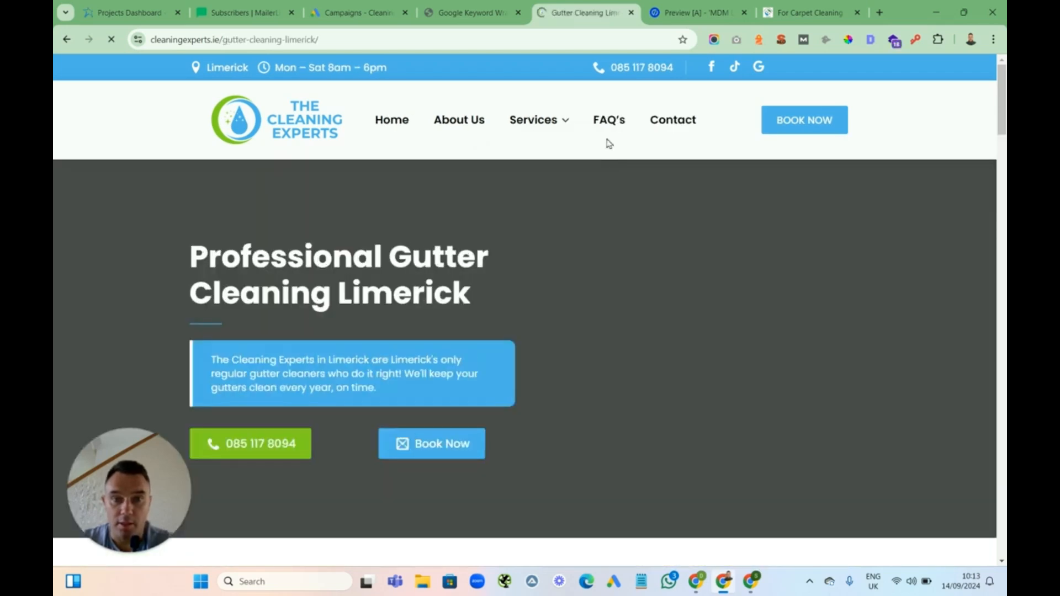
left_click(611, 124)
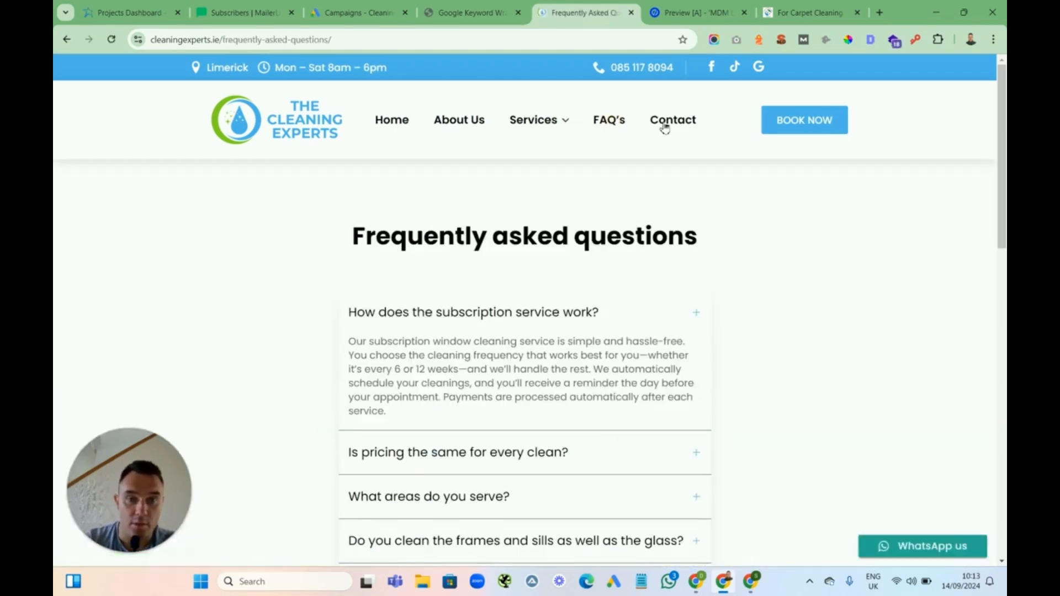
left_click(671, 122)
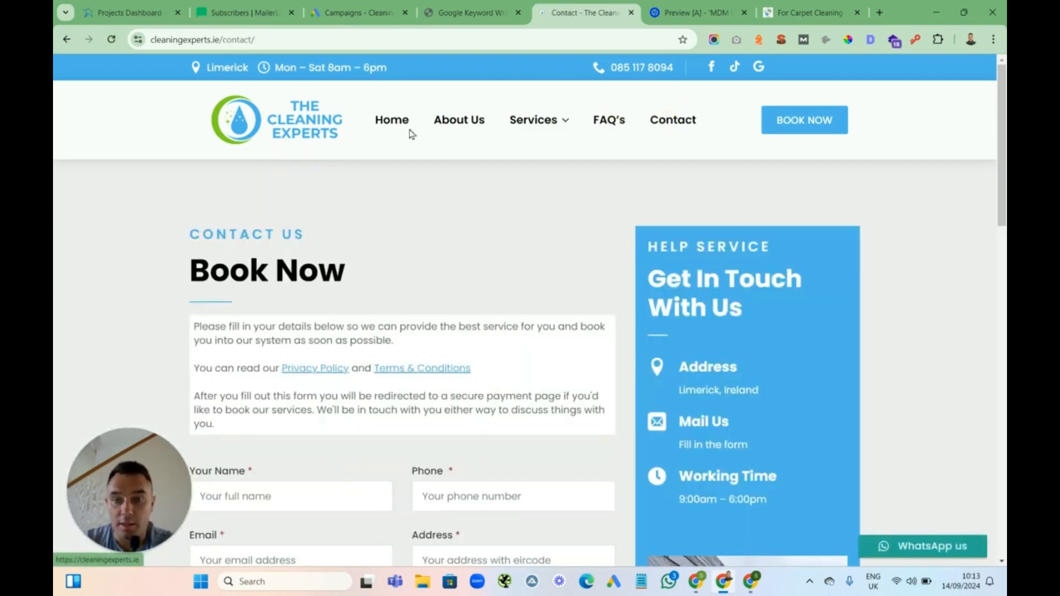
left_click(317, 128)
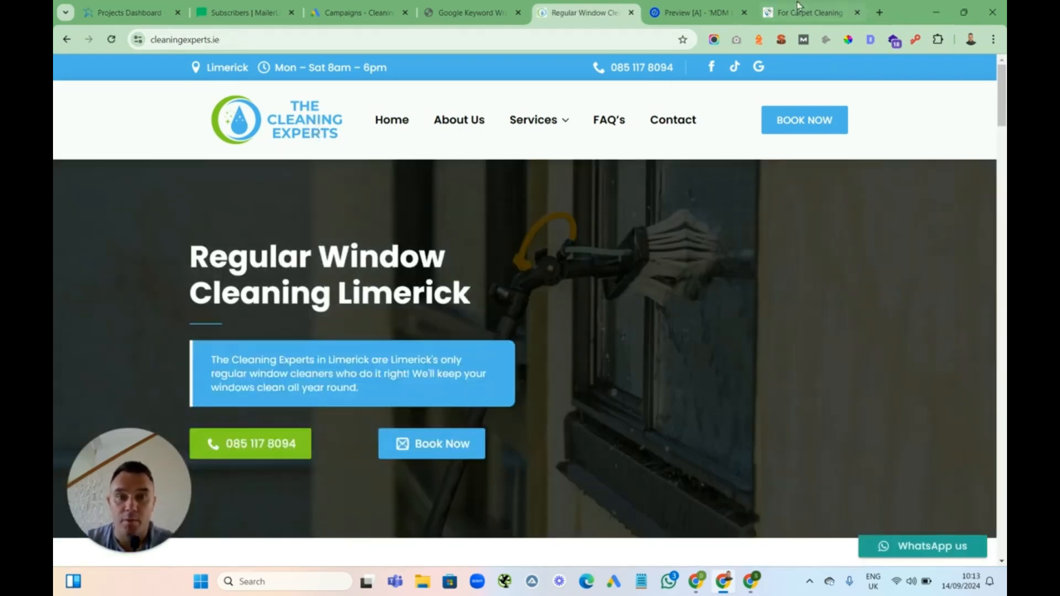
Scroll through the VKA carpet cleaning landing page, cycling its review carousel, down to the footer and back up
left_click(798, 14)
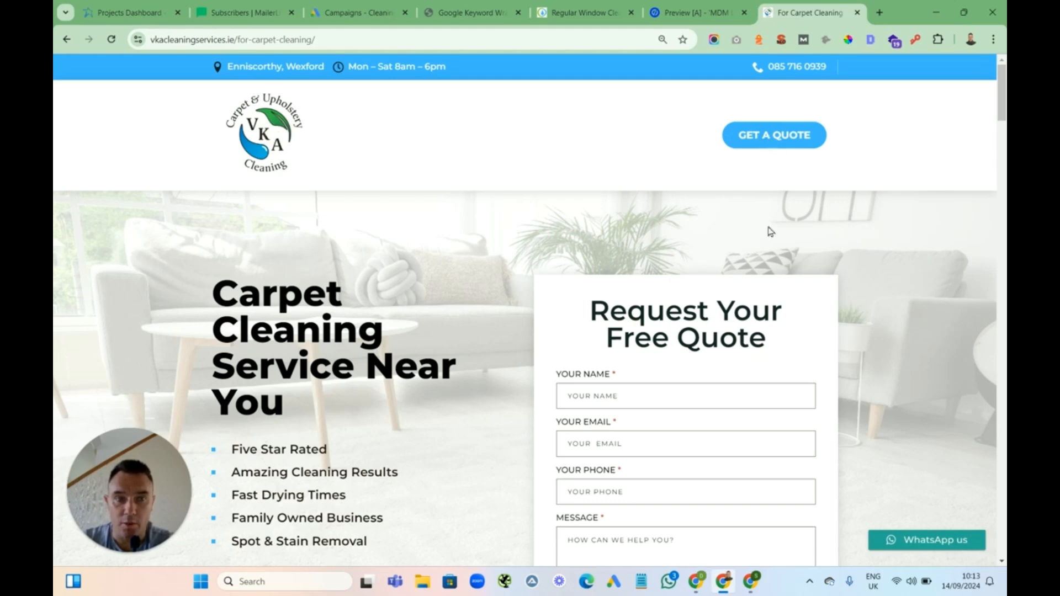
scroll(1003, 102, "down", 3)
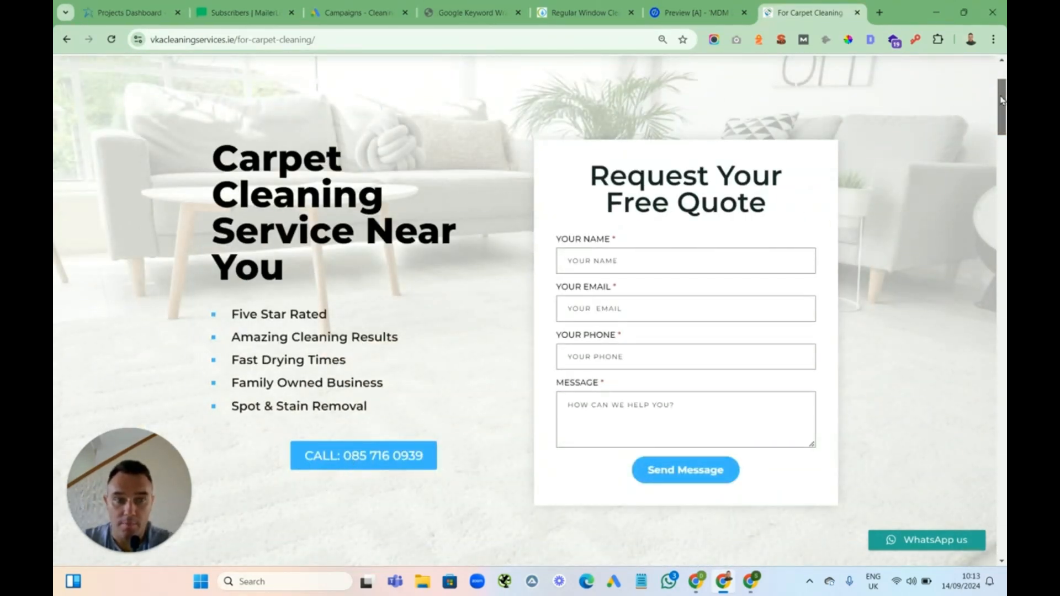
left_click_drag(1000, 96, 992, 208)
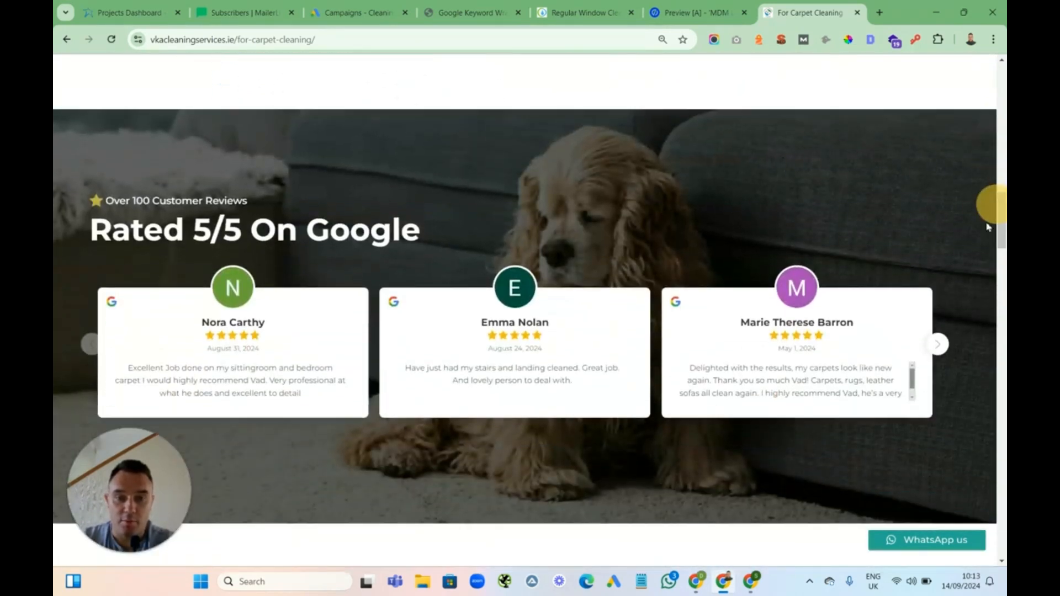
left_click(938, 347)
left_click(939, 349)
left_click(939, 349)
left_click(939, 350)
left_click(939, 349)
left_click_drag(1003, 219, 996, 424)
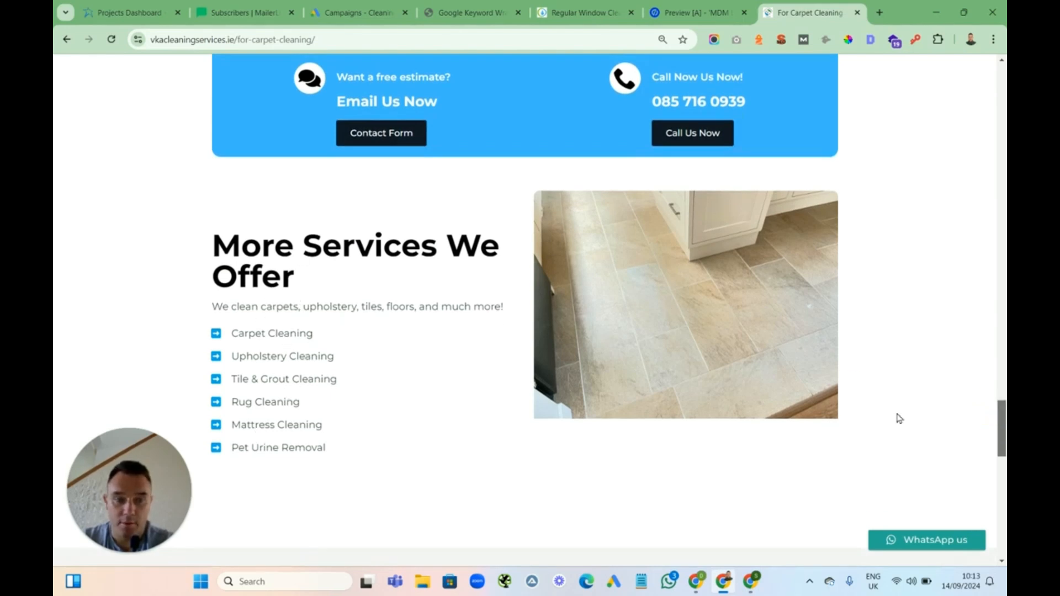
left_click_drag(1003, 407, 991, 473)
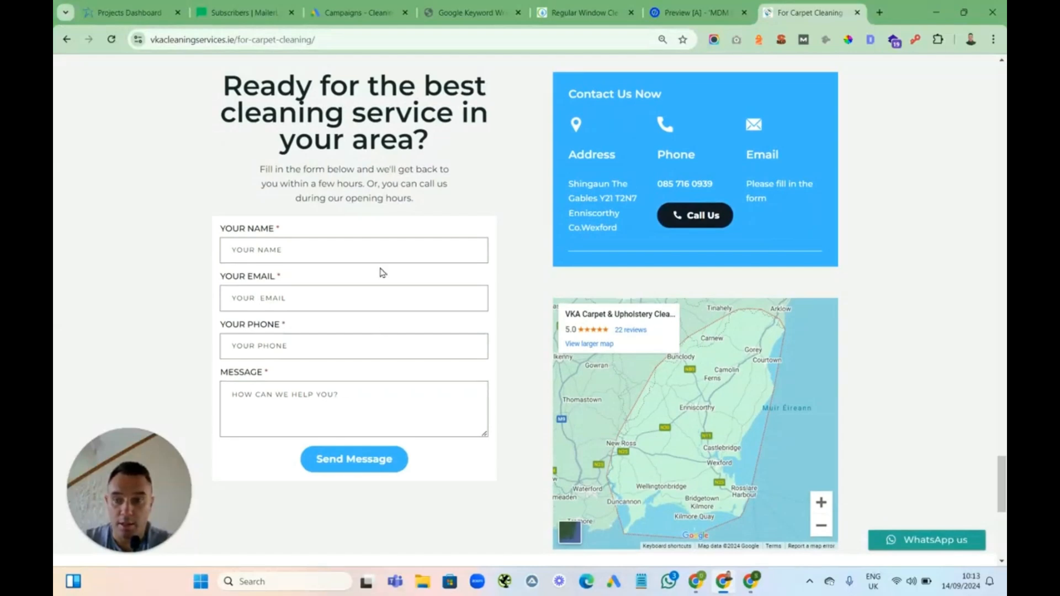
left_click_drag(1002, 484, 992, 525)
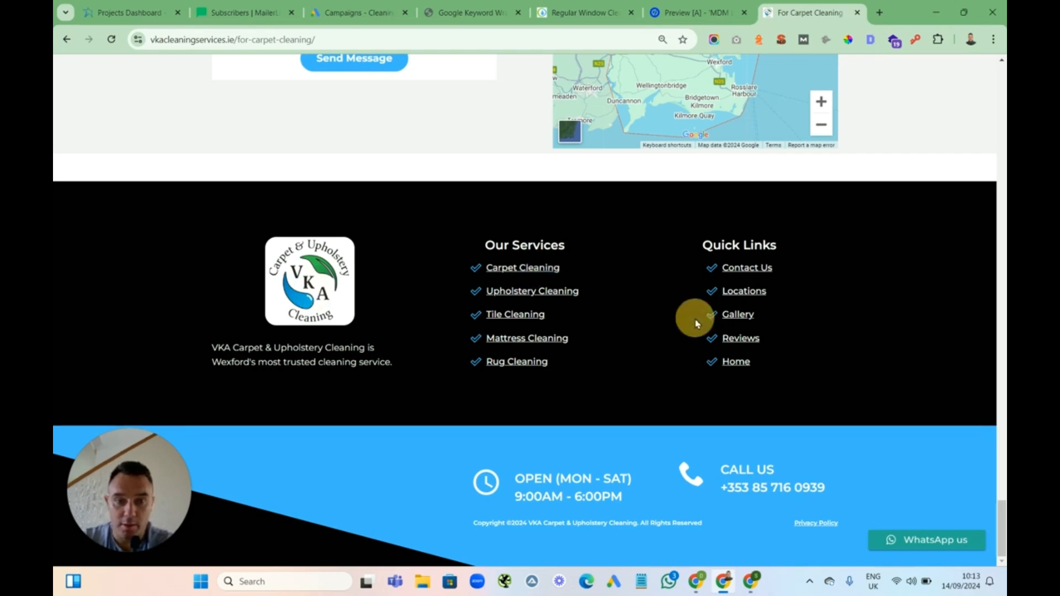
double_click(739, 337)
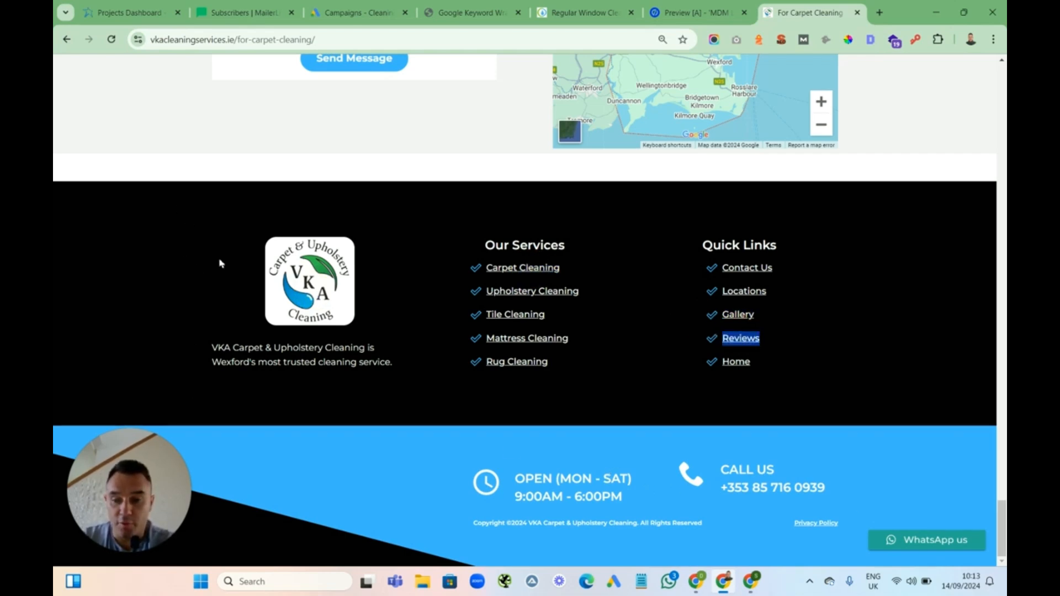
left_click_drag(1003, 519, 1001, 84)
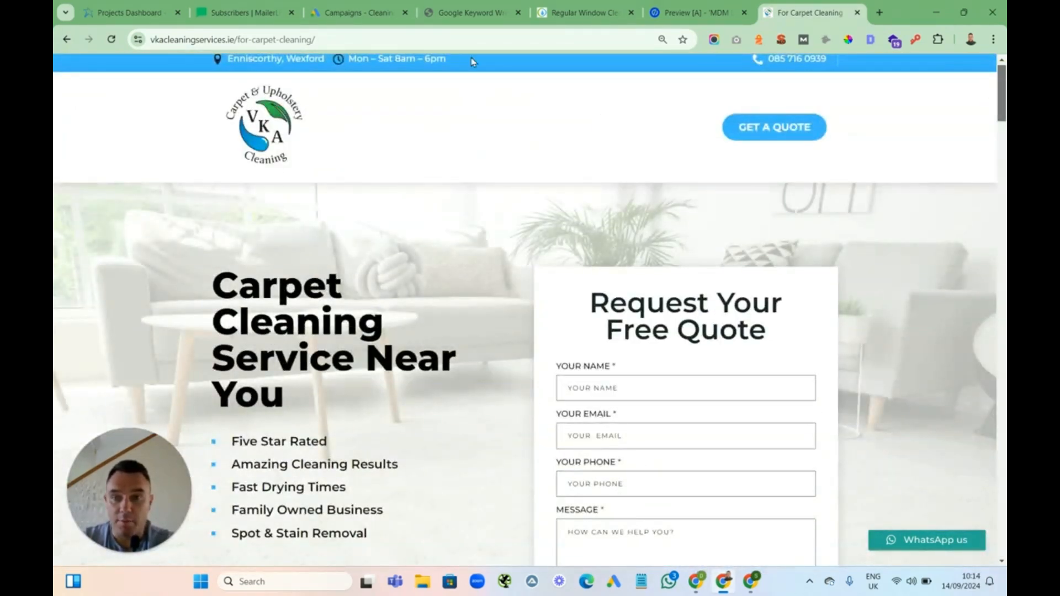
Open the VKA Cleaning homepage and browse its Reviews, Services and Locations pages
left_click_drag(336, 41, 237, 41)
key("BackSpace")
key("Return")
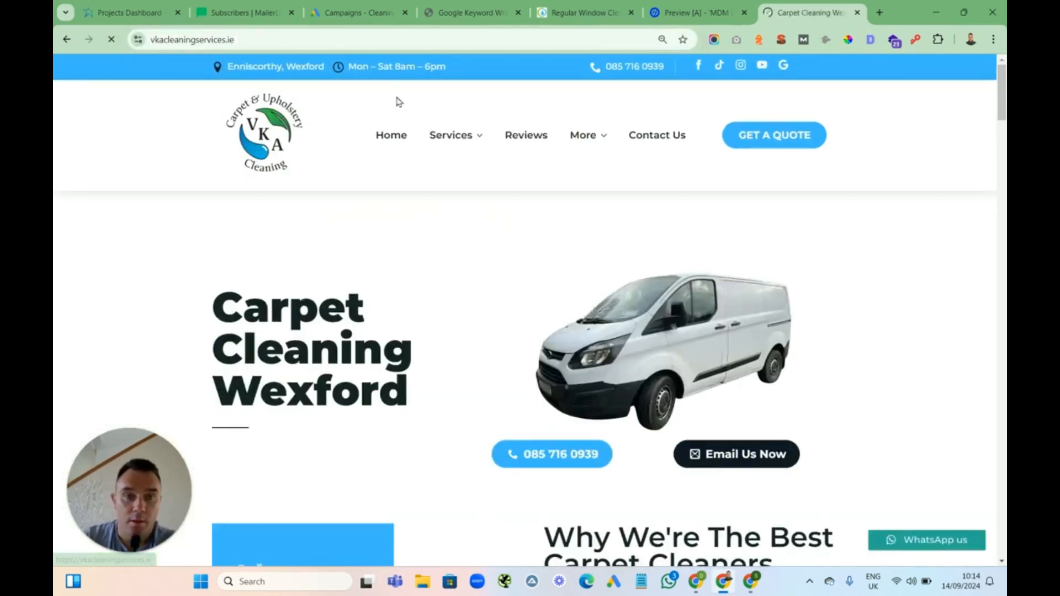
mouse_move(427, 135)
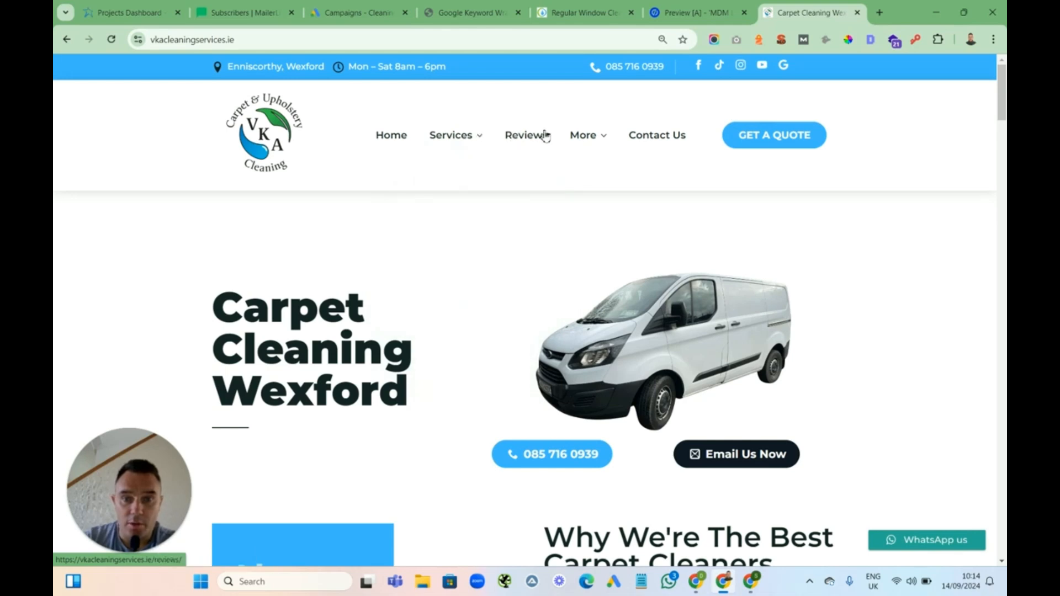
left_click(527, 136)
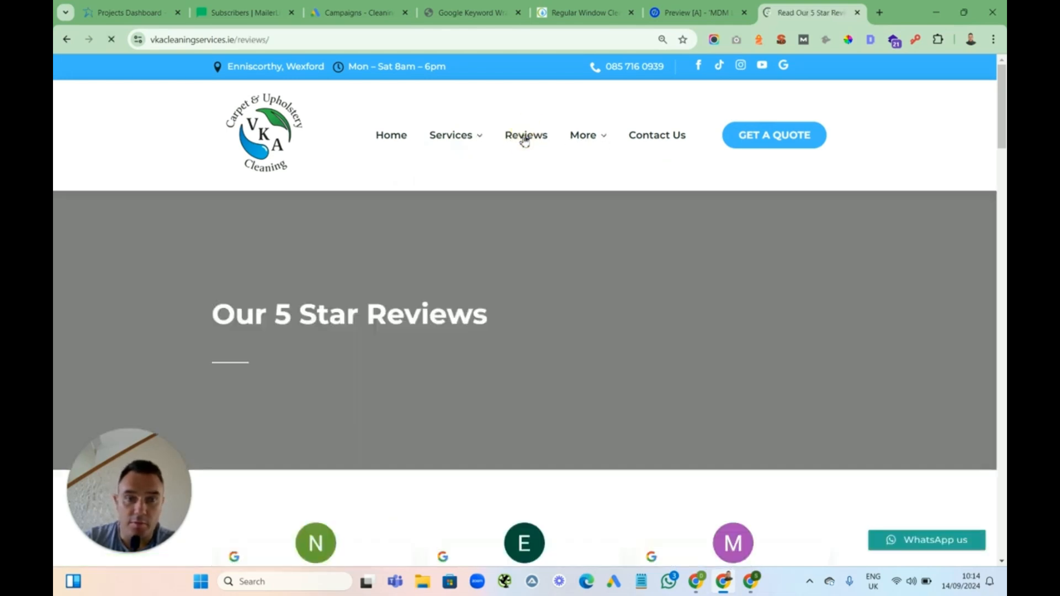
mouse_move(461, 139)
left_click(462, 256)
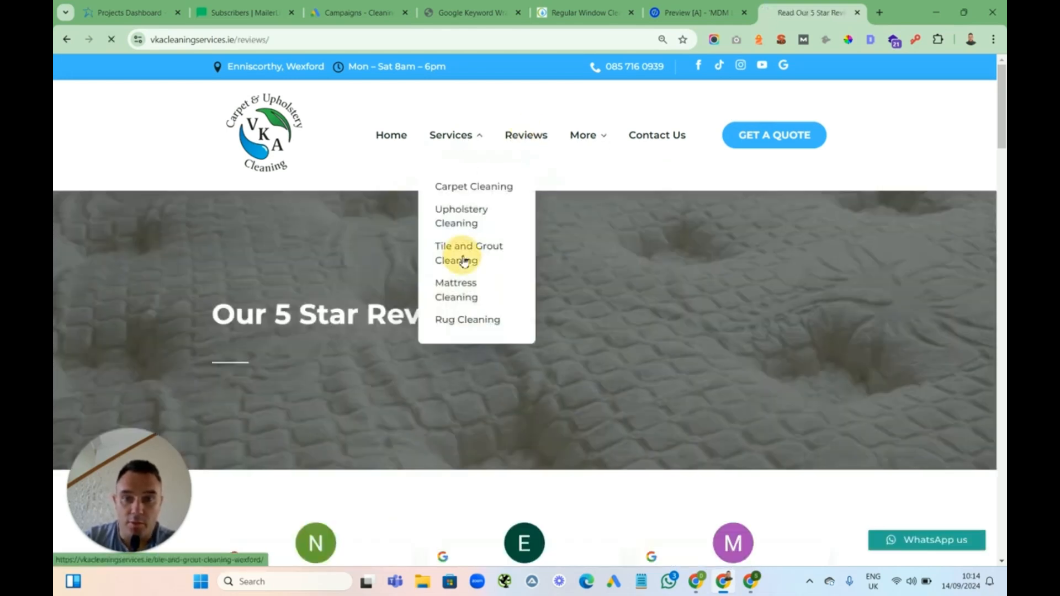
mouse_move(591, 138)
left_click(602, 208)
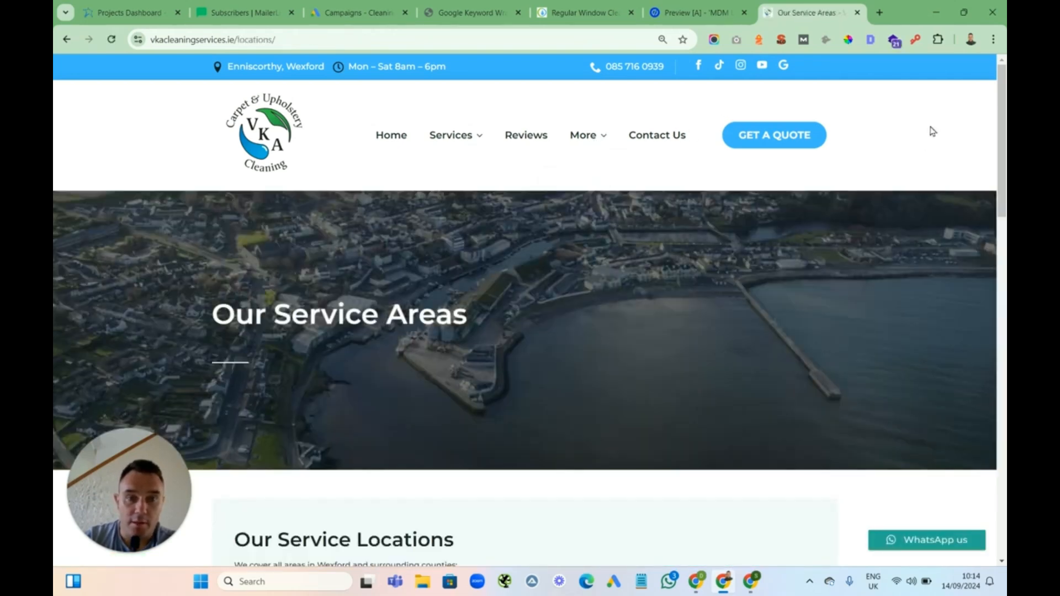
left_click_drag(1006, 114, 1002, 164)
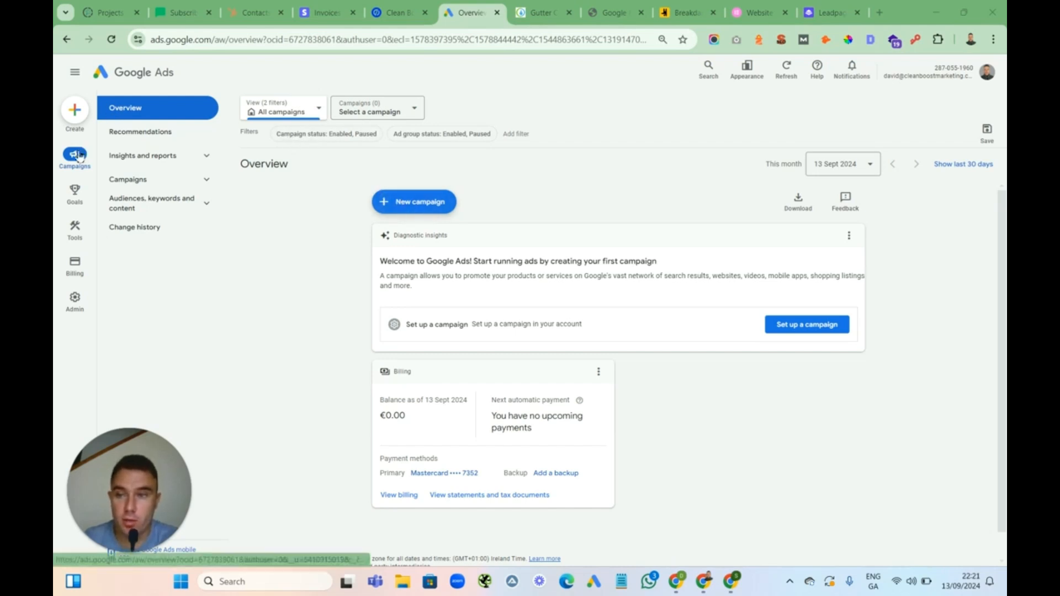
Start a new campaign using the objective to create a campaign without a goal's guidance
left_click(411, 206)
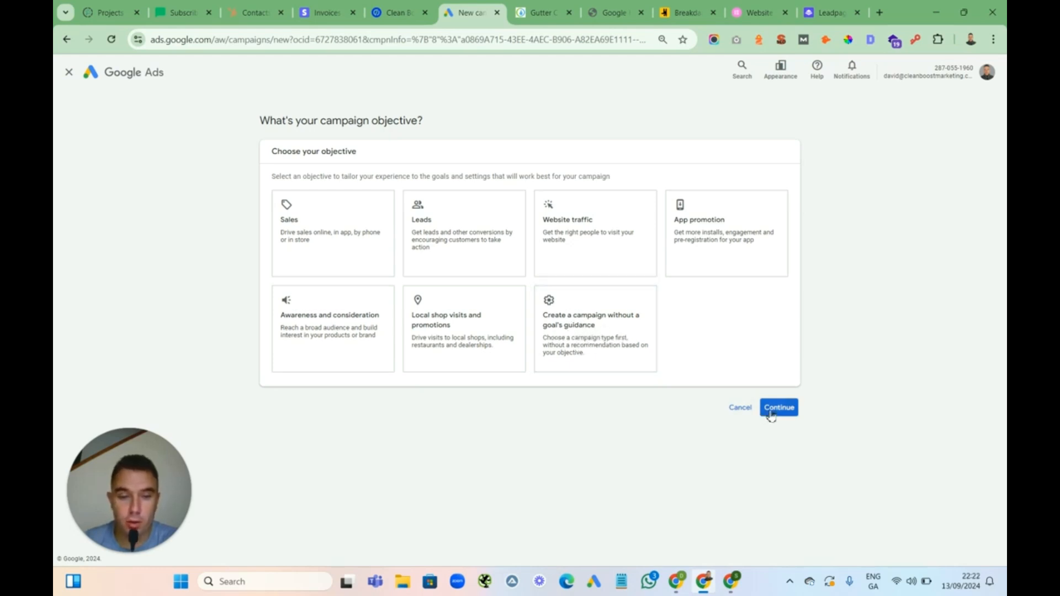
left_click(621, 338)
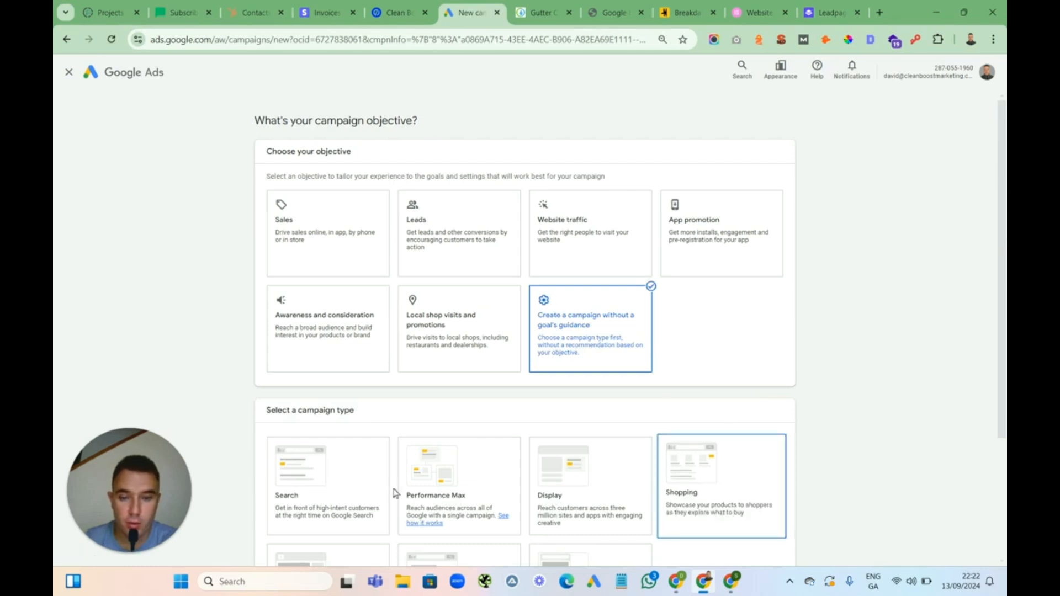
scroll(843, 478, "down", 2)
scroll(843, 478, "down", 3)
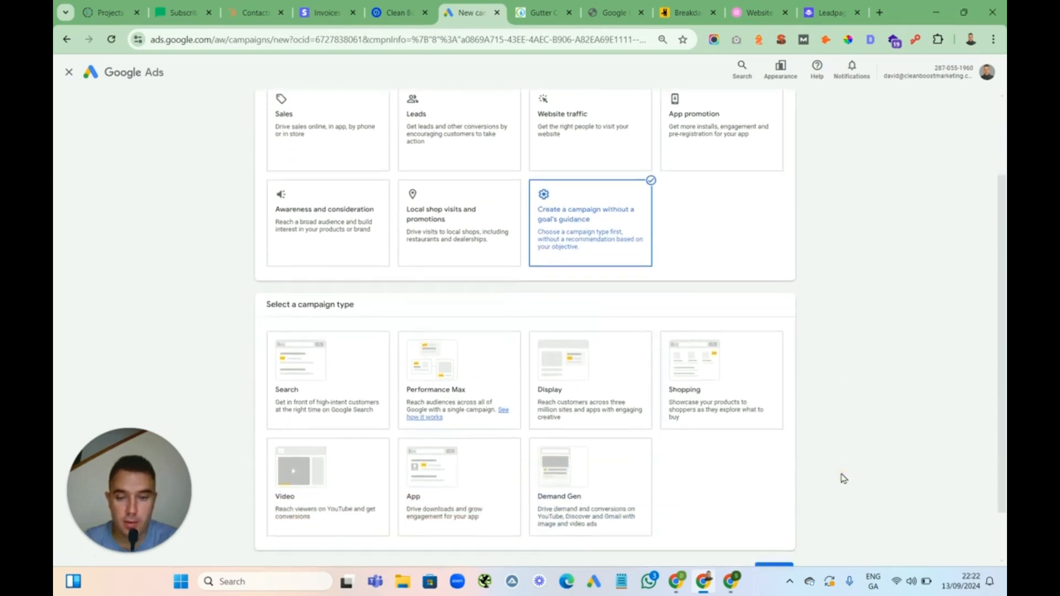
Choose the Search campaign type and select Website visits as the desired result
left_click(315, 307)
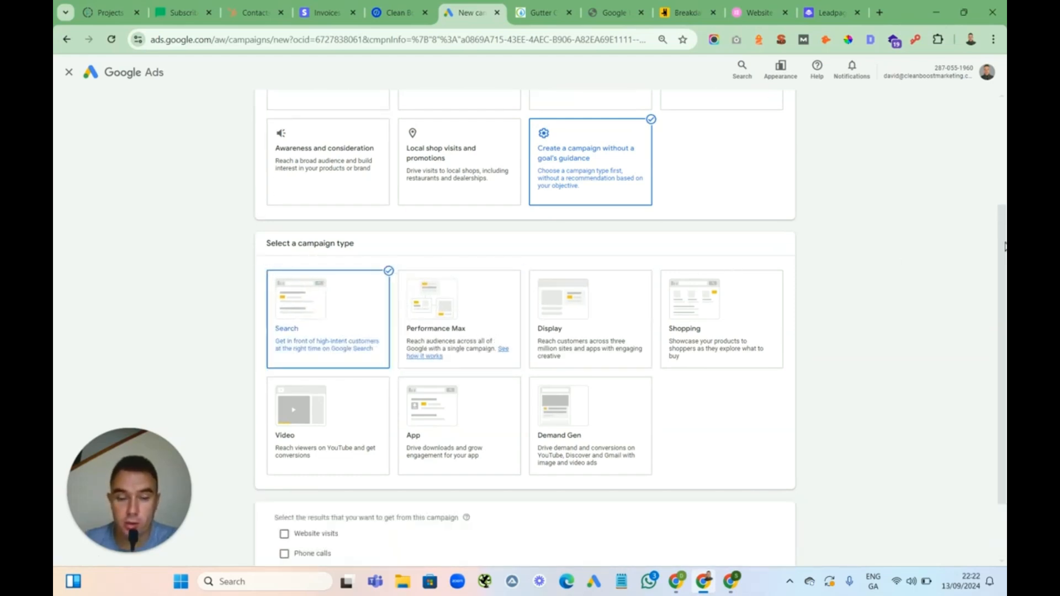
scroll(1004, 259, "down", 2)
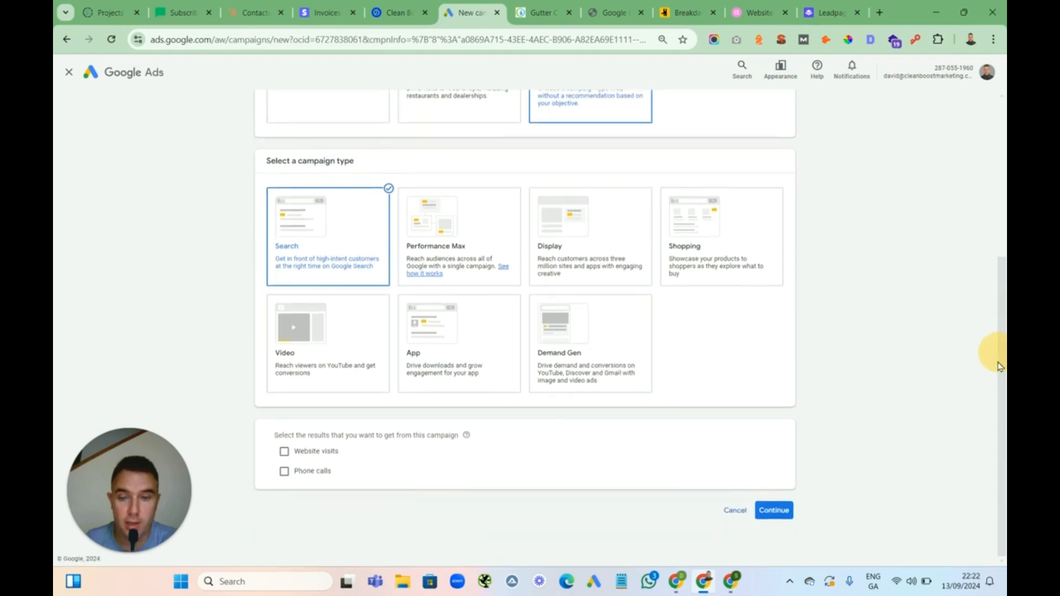
left_click(284, 452)
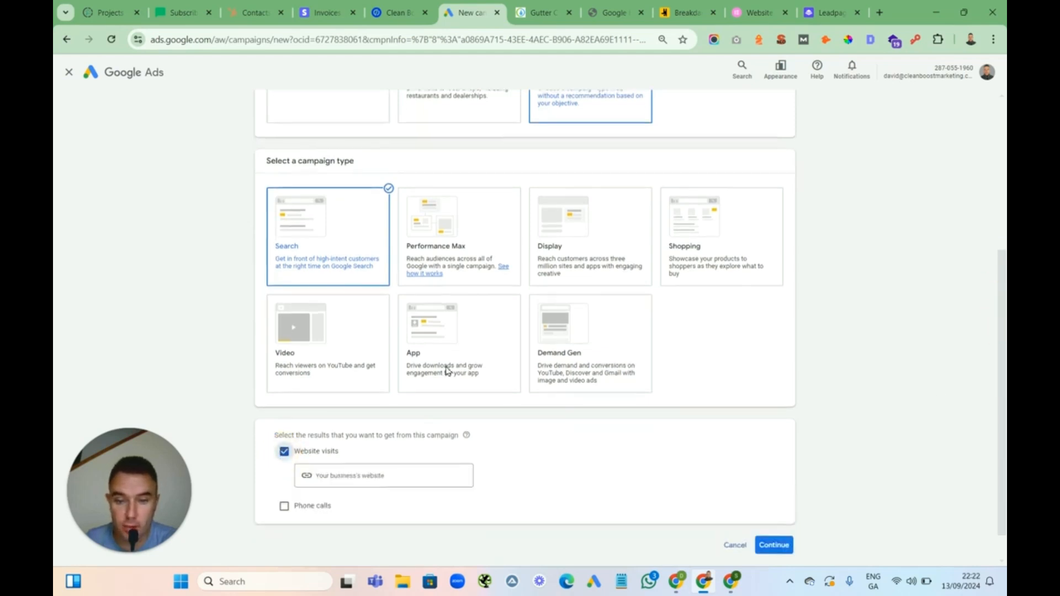
left_click(539, 13)
left_click(291, 129)
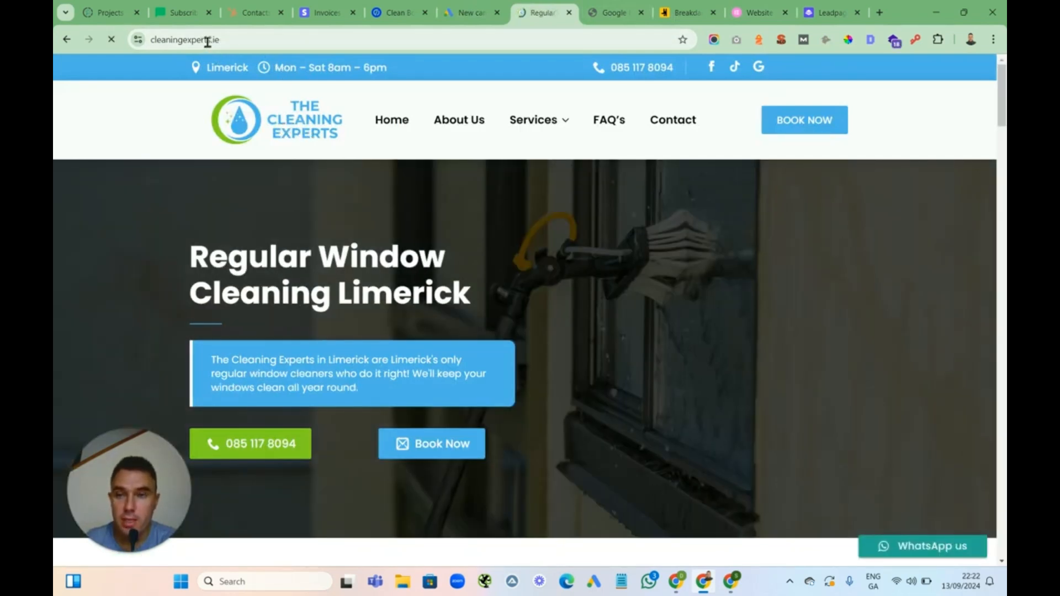
left_click(220, 42)
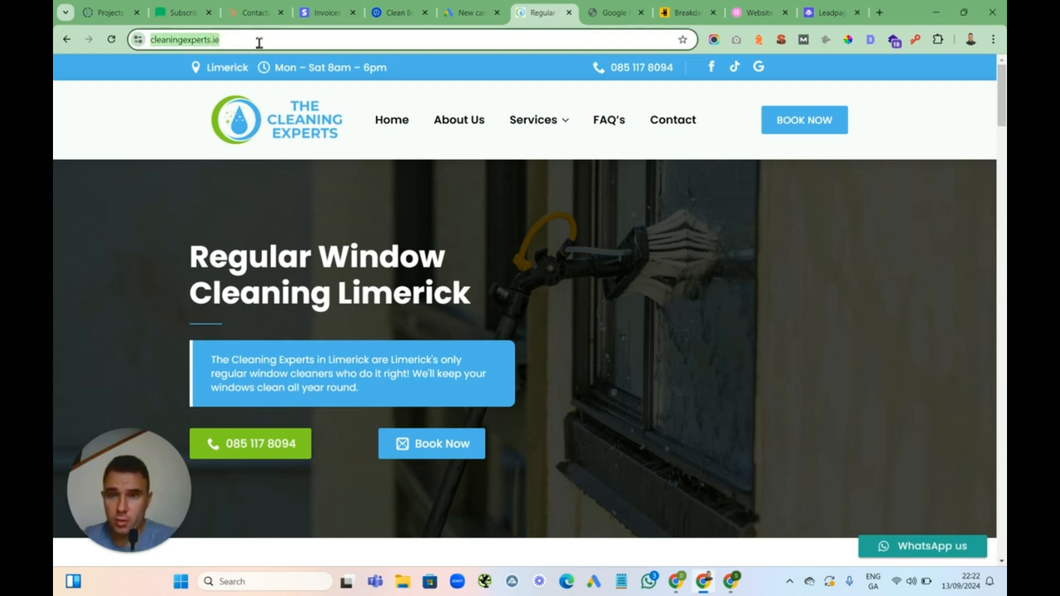
left_click(468, 12)
left_click(350, 475)
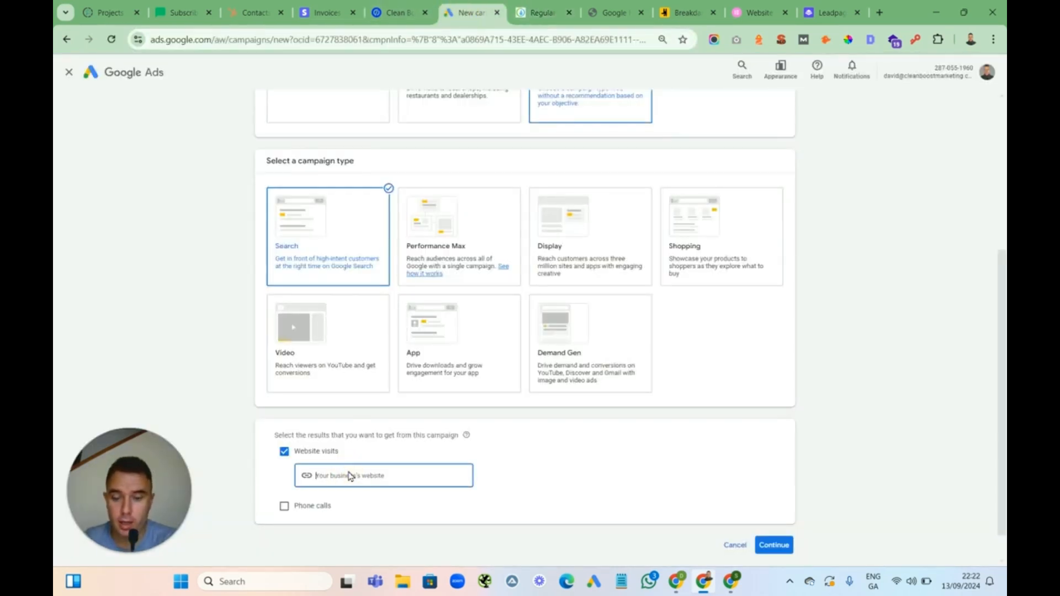
type("https://cleaningexperts.ie/")
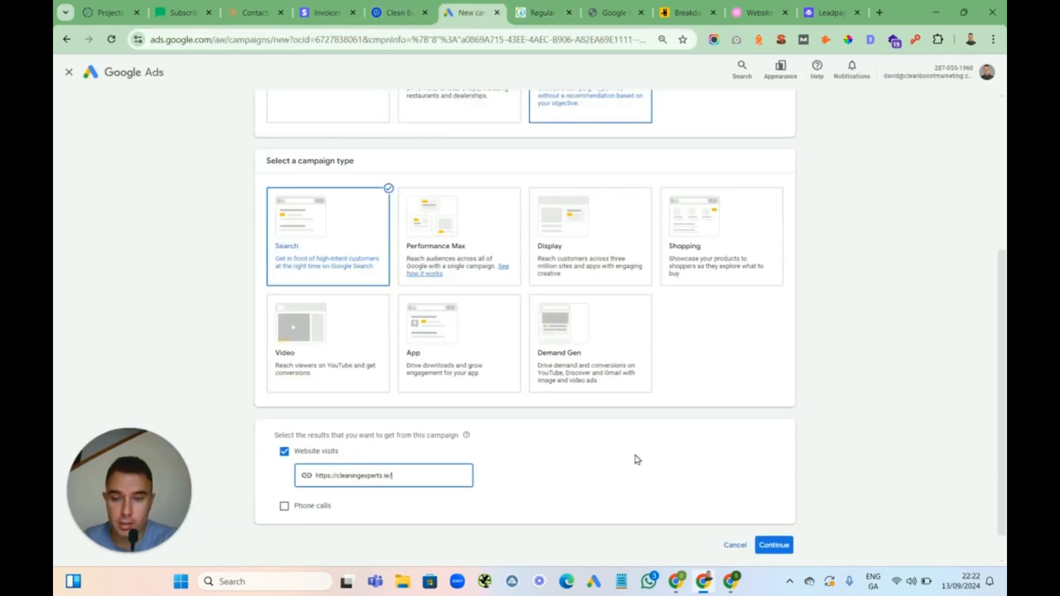
left_click(774, 545)
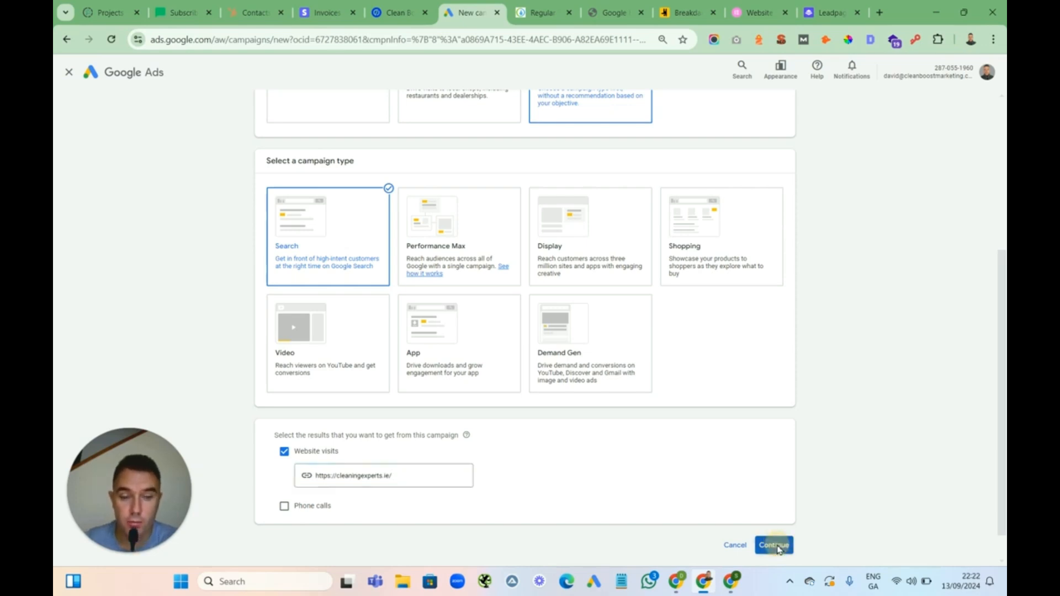
left_click_drag(1005, 341, 980, 494)
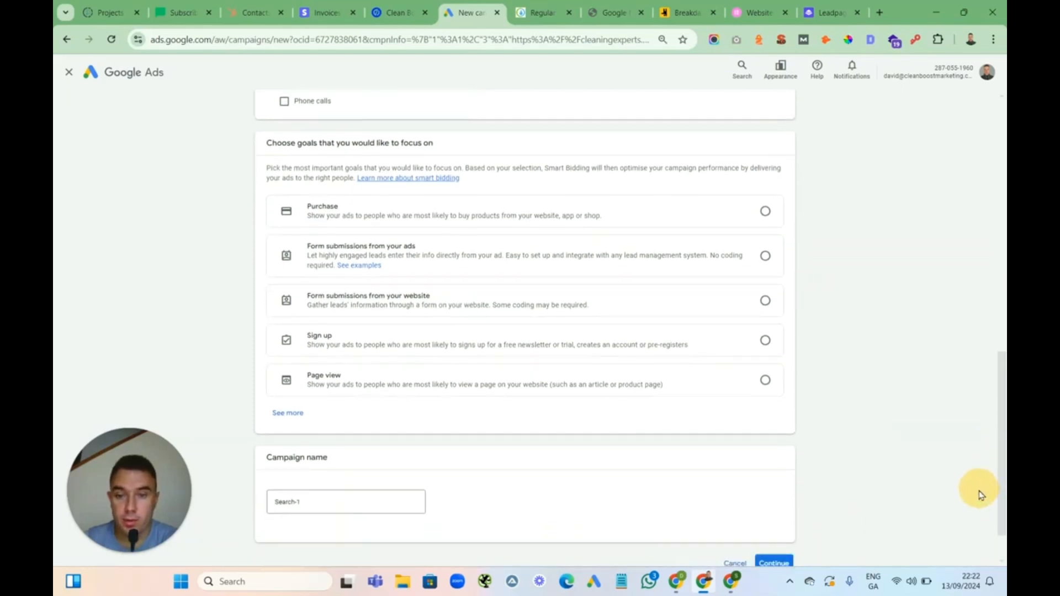
Expand the full list of focus goals and pick the Contact goal
left_click(294, 414)
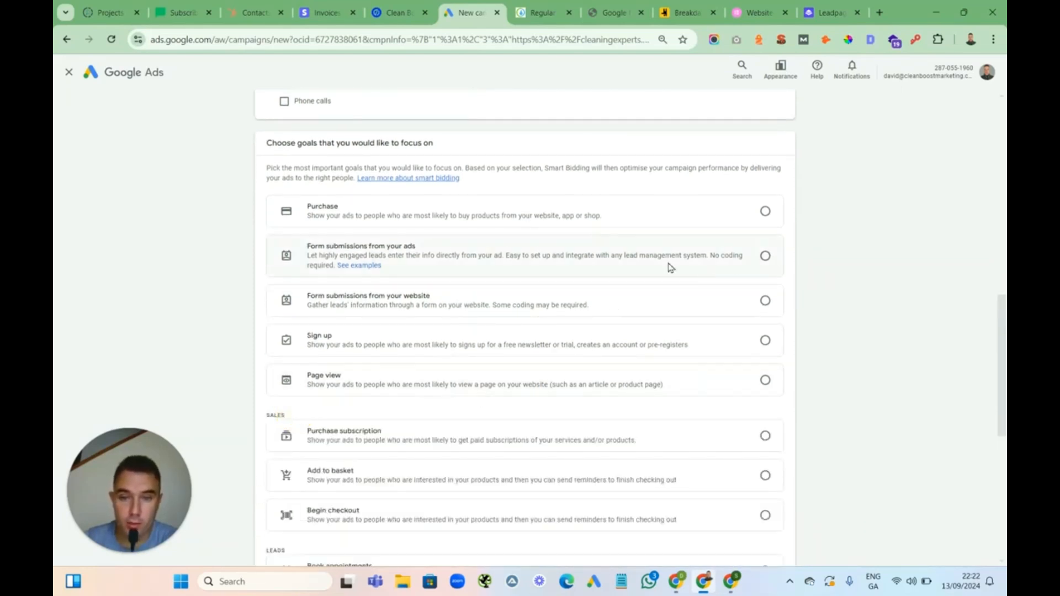
left_click(766, 301)
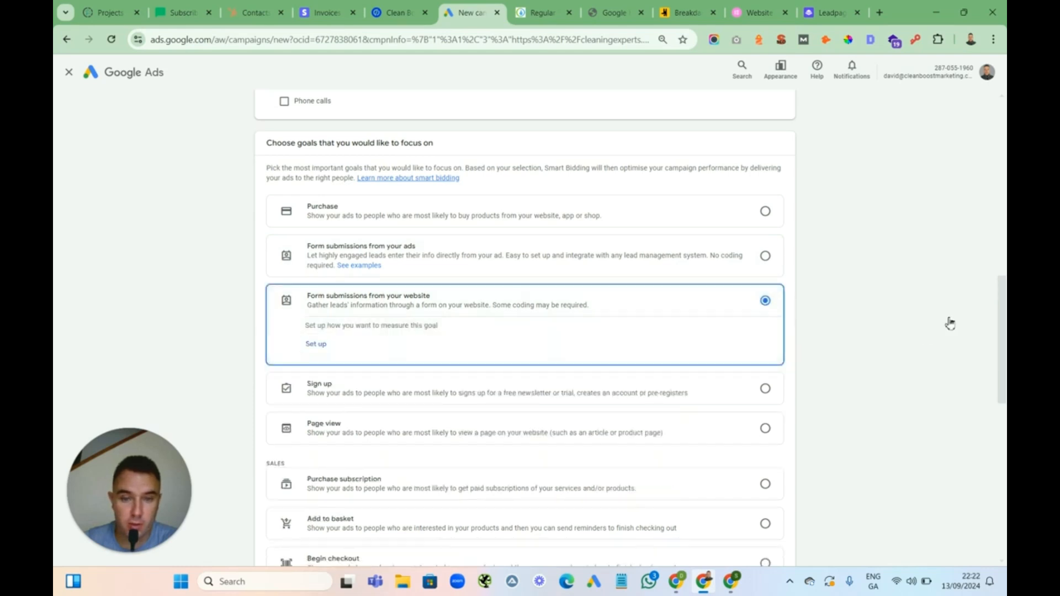
left_click_drag(1004, 305, 988, 386)
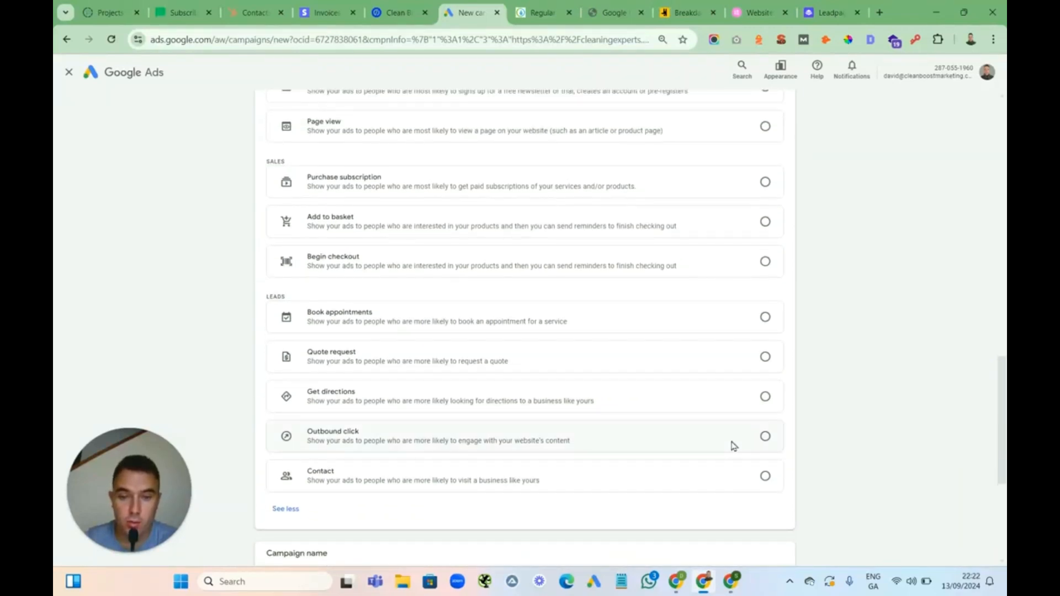
left_click(765, 477)
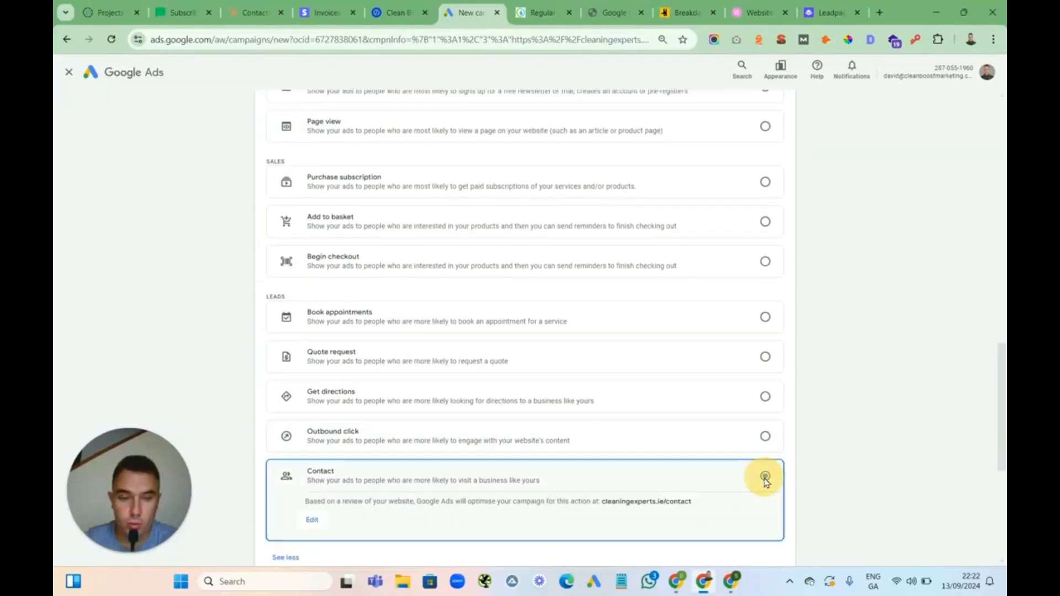
left_click_drag(1004, 361, 1001, 400)
scroll(995, 442, "down", 3)
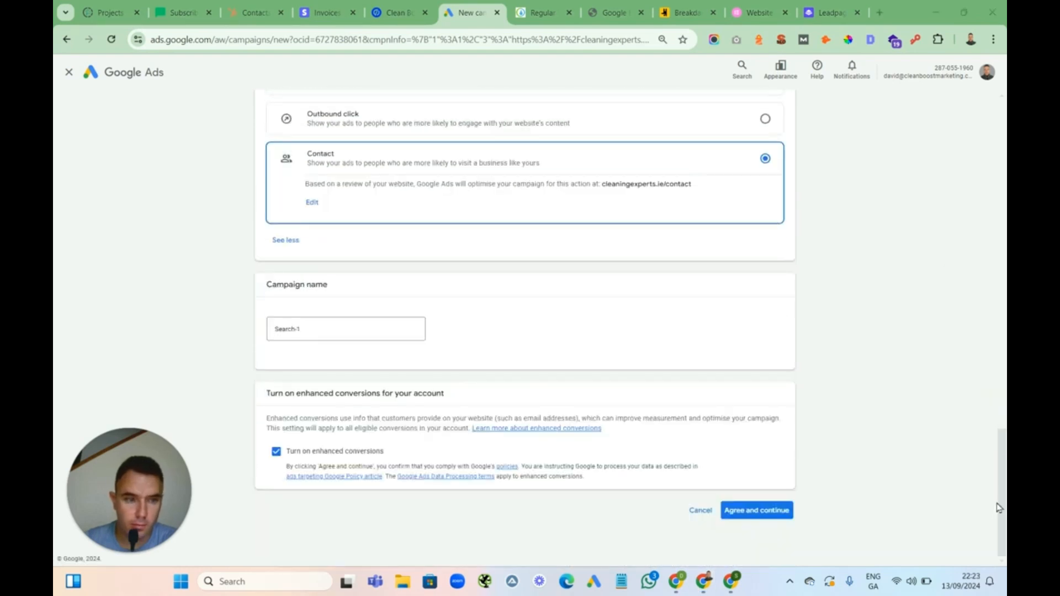
Select Form submissions from your website as the goal and try applying cleaningexperts.ie/ as its measurement URL, then cancel
left_click_drag(1004, 497, 1001, 346)
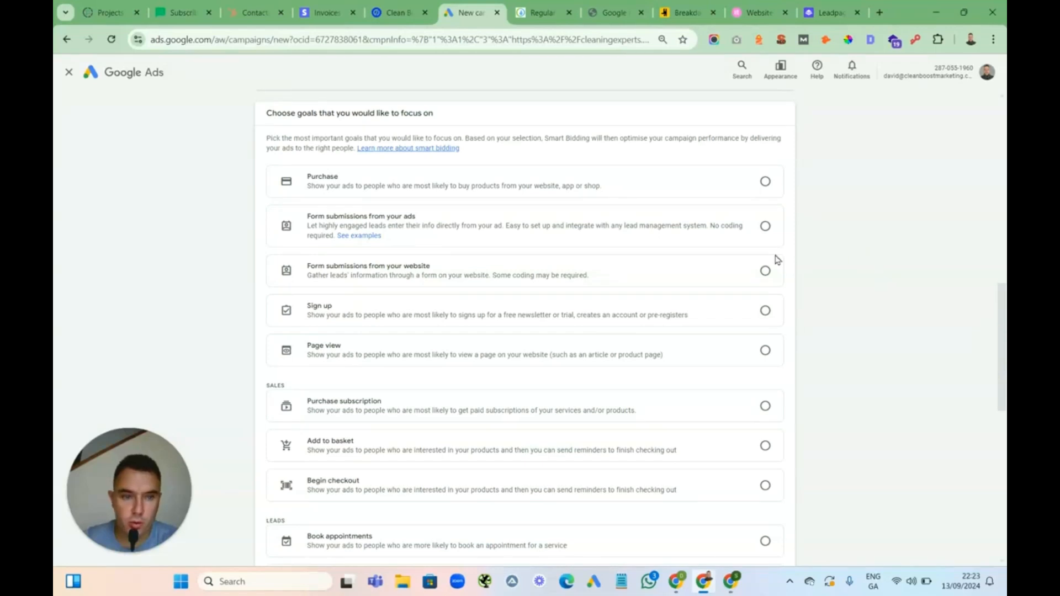
left_click(765, 271)
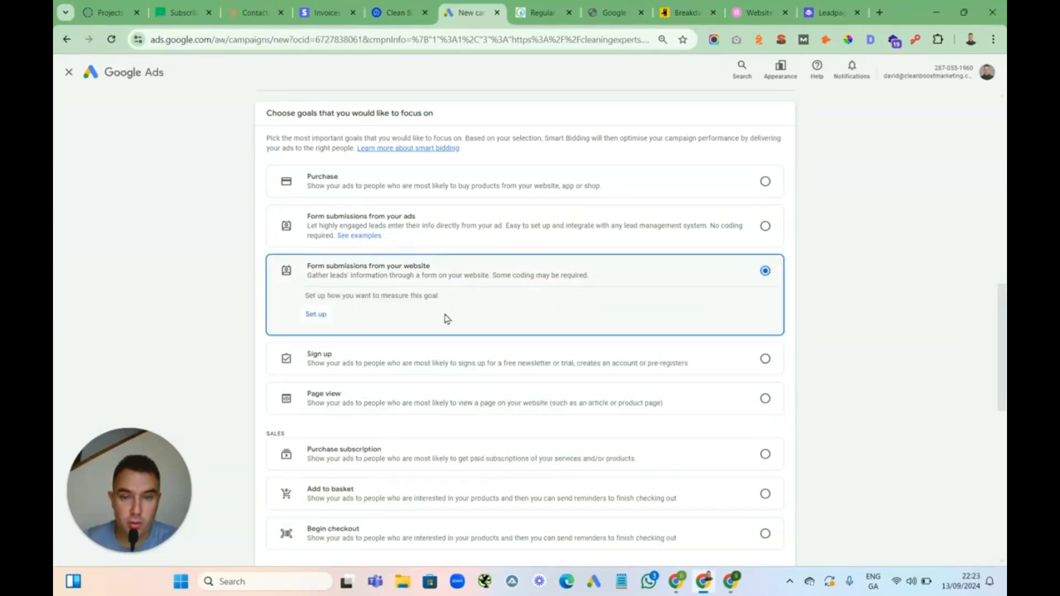
left_click(316, 314)
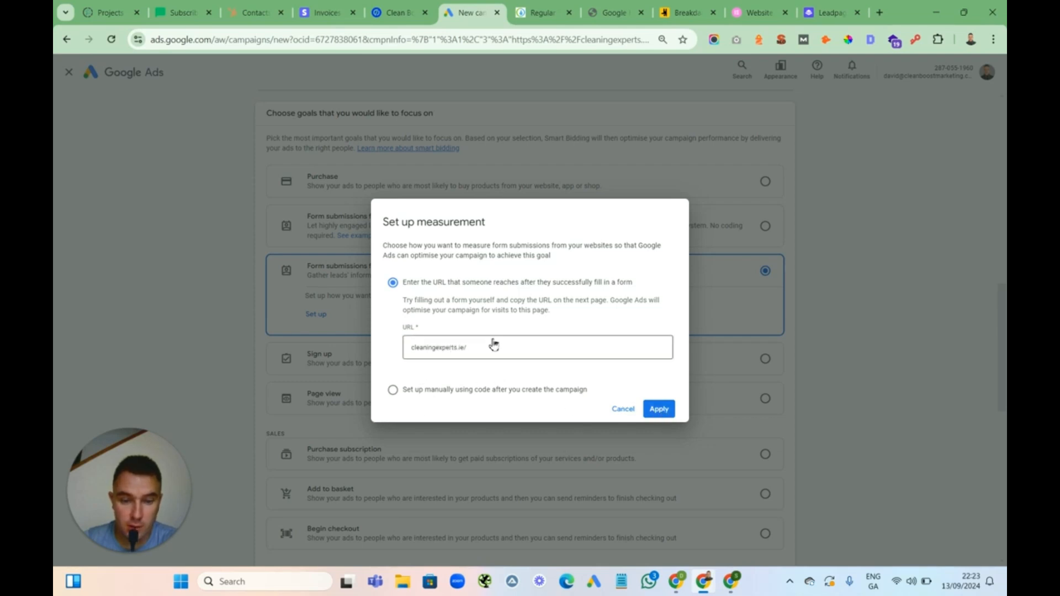
mouse_move(483, 350)
left_mouse_down()
mouse_move(412, 353)
mouse_move(473, 350)
left_mouse_up()
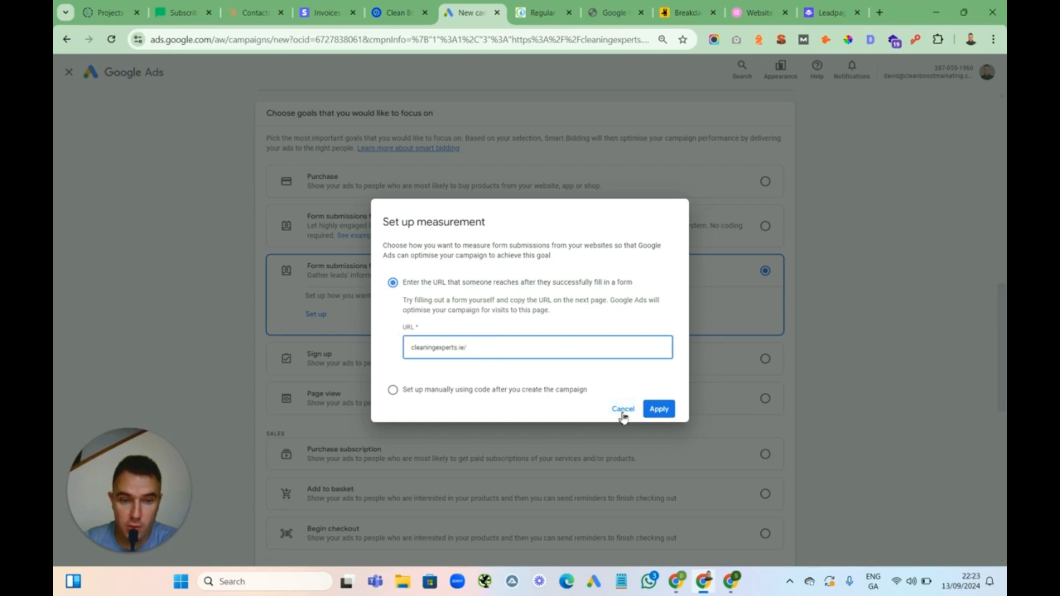
left_click(658, 408)
left_click(505, 346)
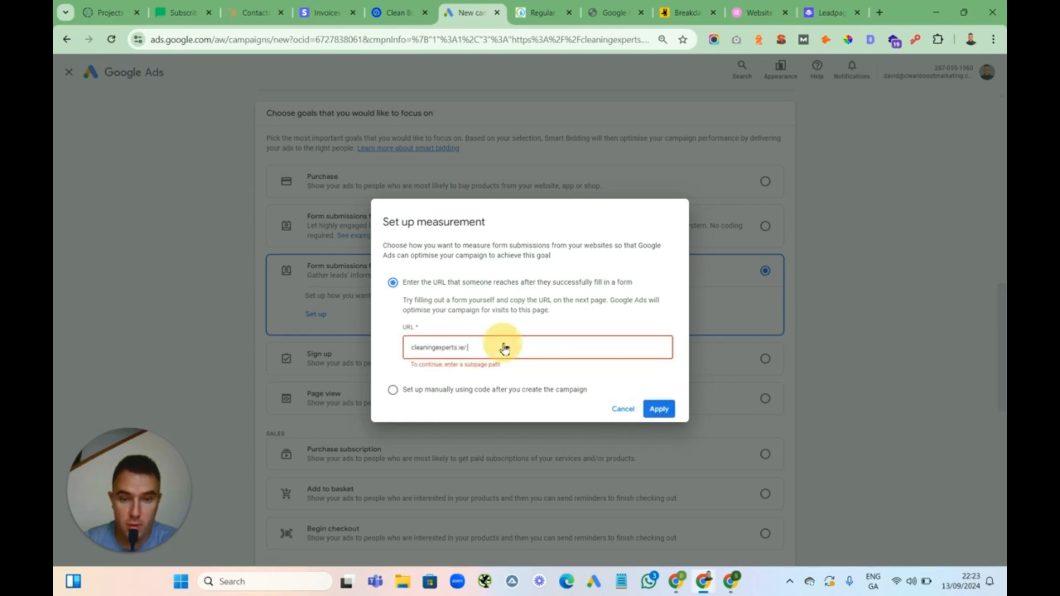
left_click(622, 409)
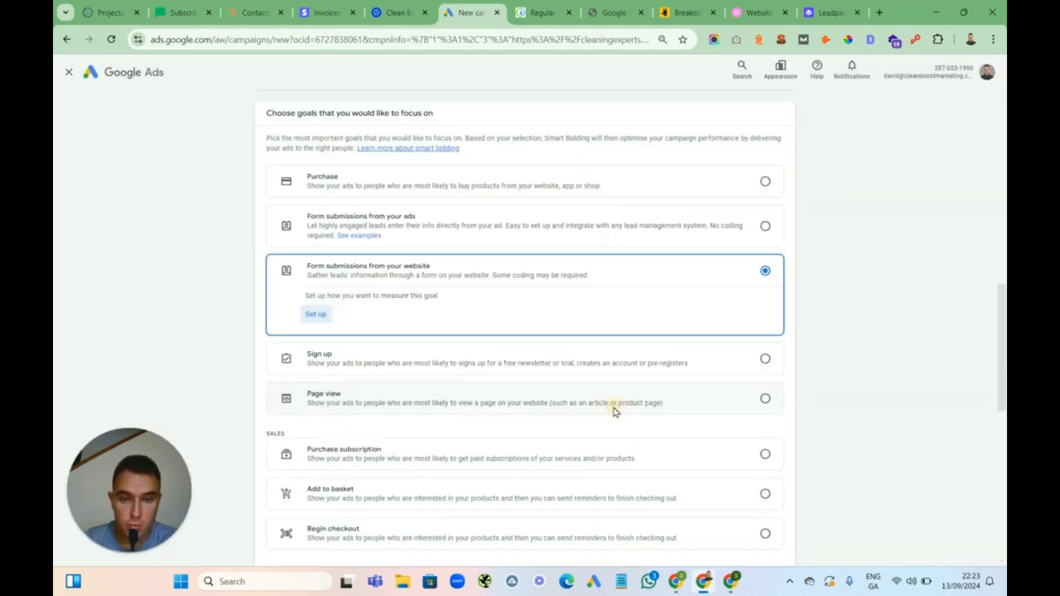
Rename the campaign as Window Cleaning - Limerick - 13/09/24
left_click_drag(1003, 309, 989, 463)
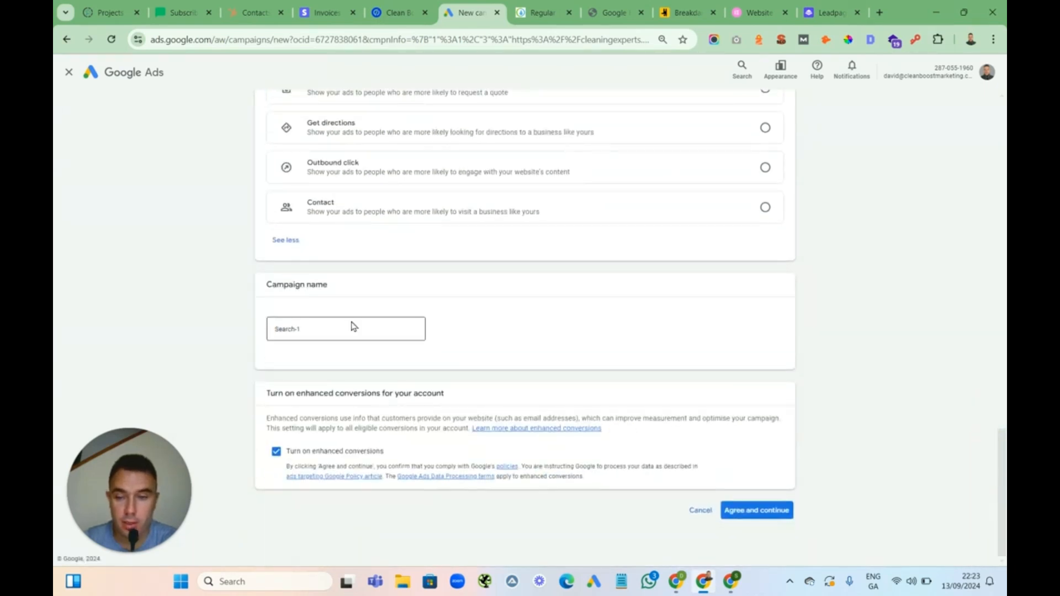
left_click(324, 331)
left_click_drag(324, 331, 266, 333)
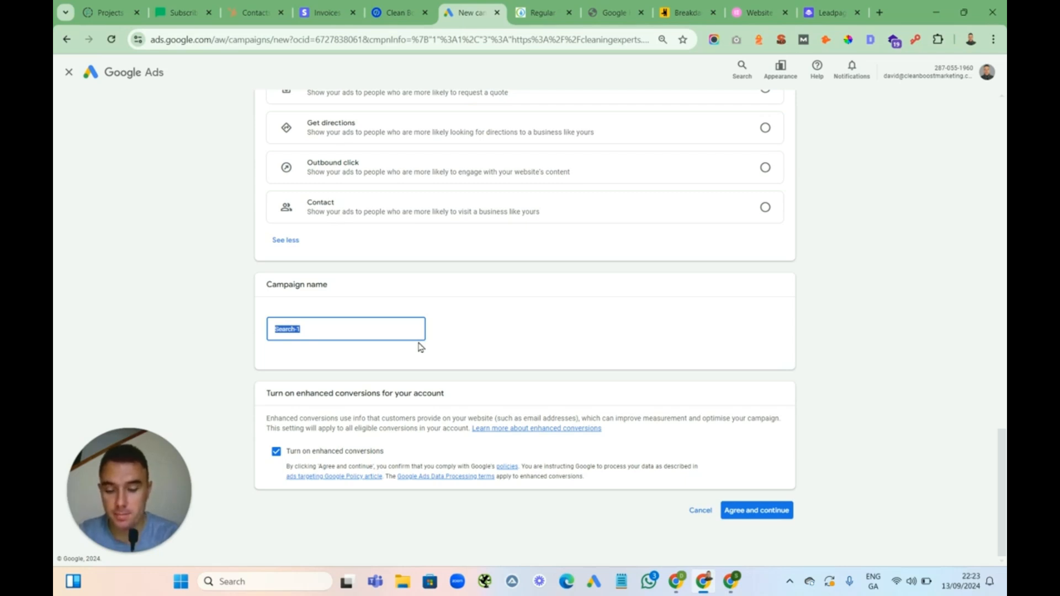
type("w Cleaning - Limerick")
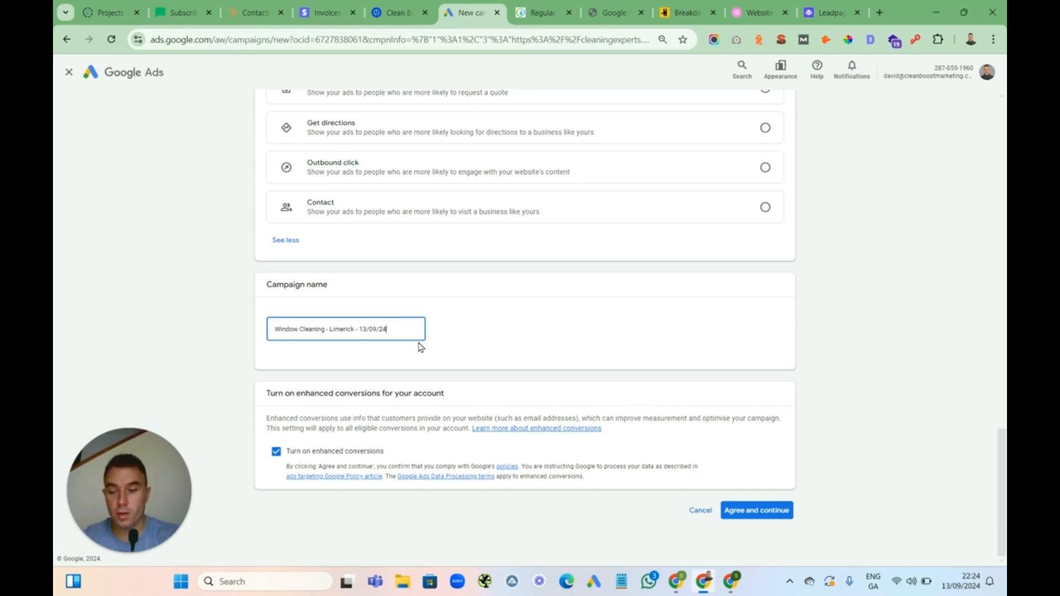
Turn off enhanced conversions for the account and continue to bidding
left_click(277, 452)
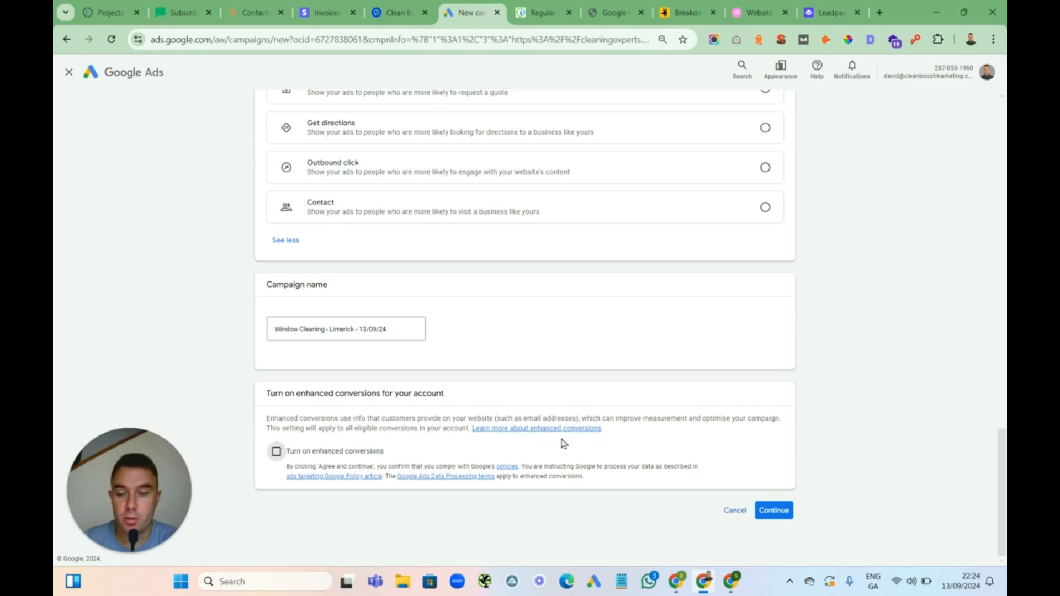
left_click(779, 515)
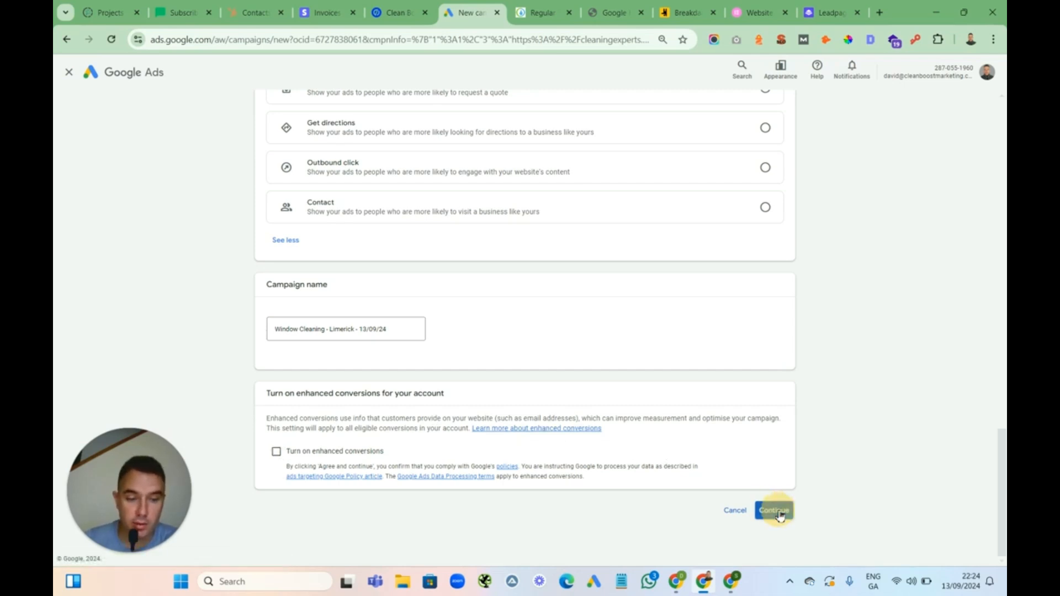
left_click_drag(1004, 476, 839, 542)
left_click(773, 510)
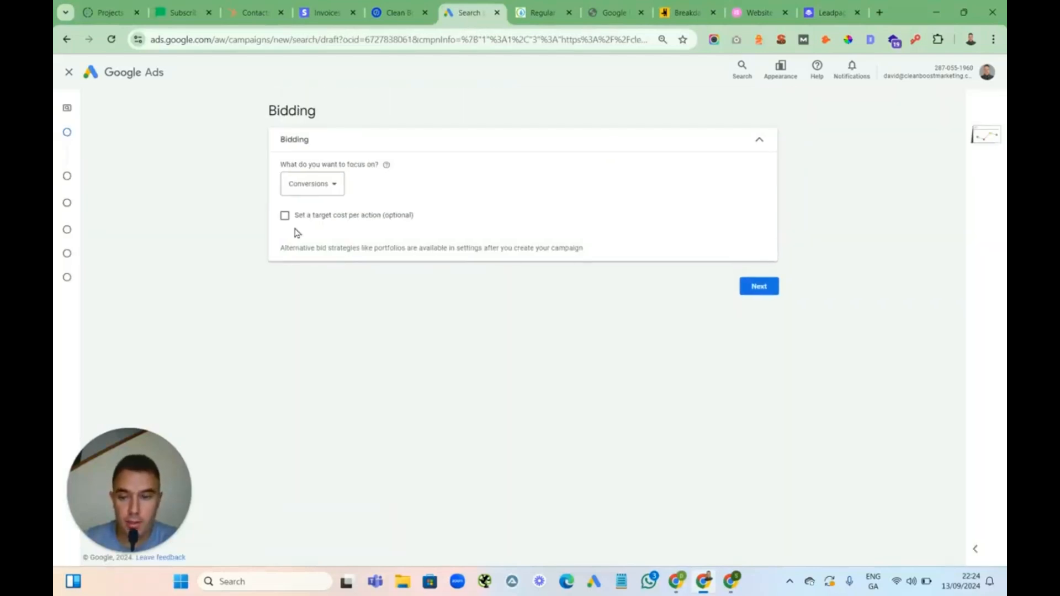
Focus bidding on Clicks with a maximum CPC bid limit of €1.00, and continue to campaign settings
left_click(331, 185)
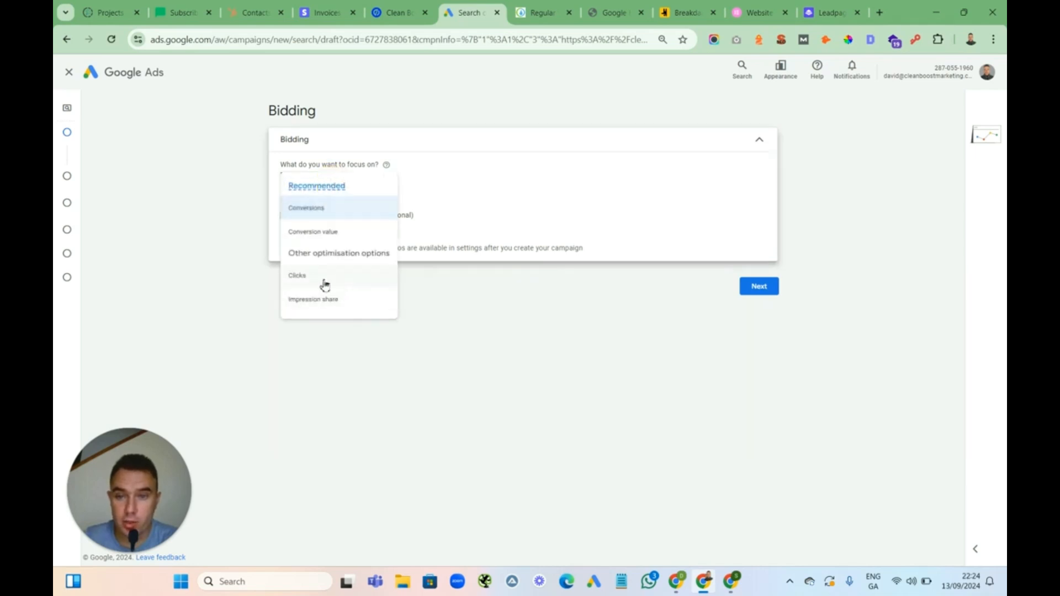
left_click(307, 276)
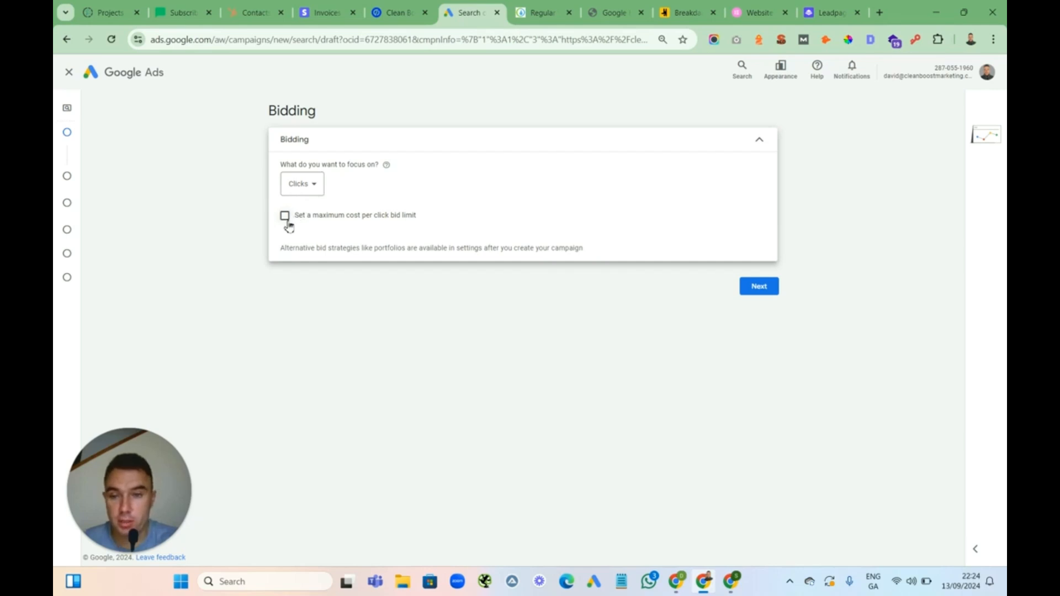
left_click(285, 216)
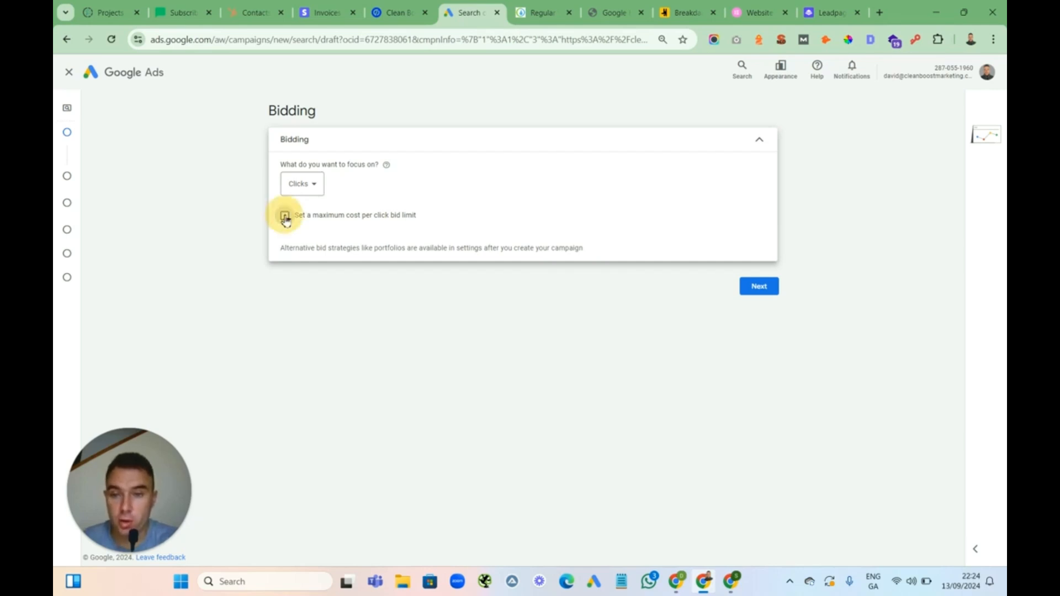
left_click(327, 254)
type("1")
left_click(486, 213)
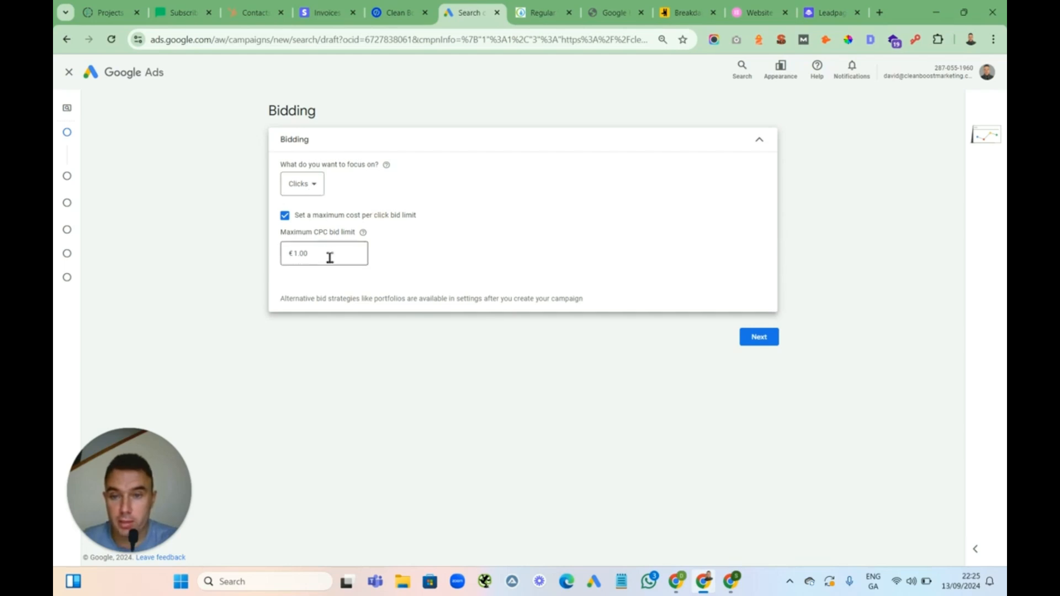
left_click(760, 339)
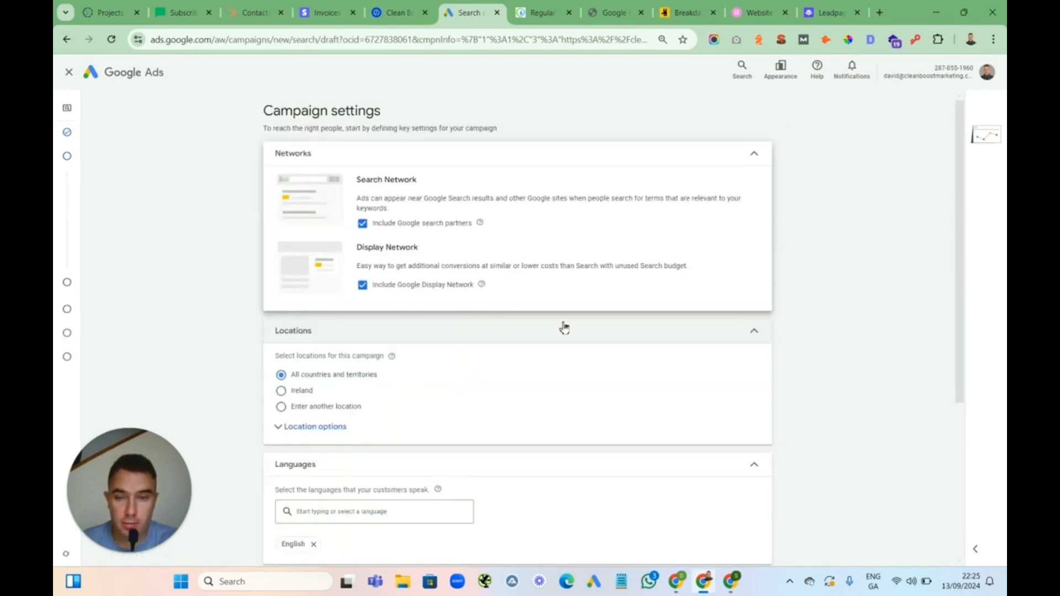
Exclude Google search partners and the Google Display Network from the campaign's networks
left_click(362, 224)
left_click(362, 285)
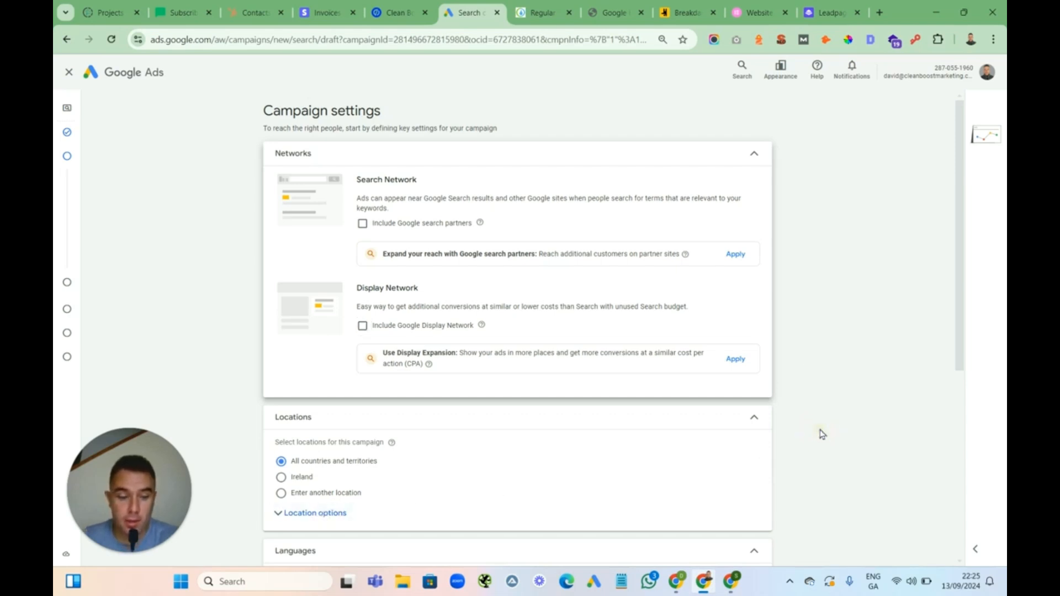
Target another location by searching for Limerick and including Limerick, County Limerick, Ireland
scroll(821, 433, "down", 5)
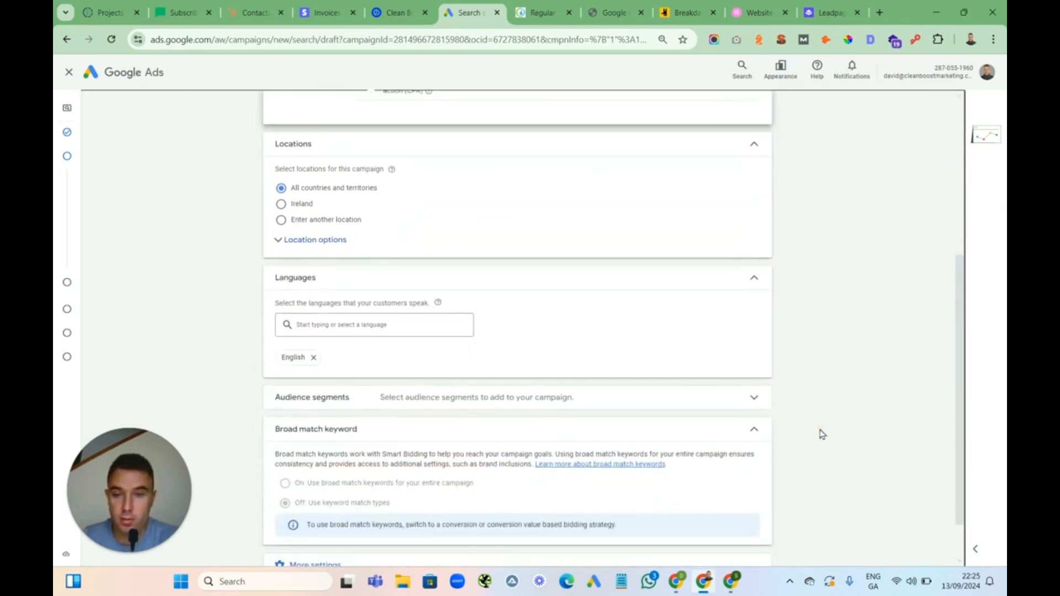
left_click(282, 221)
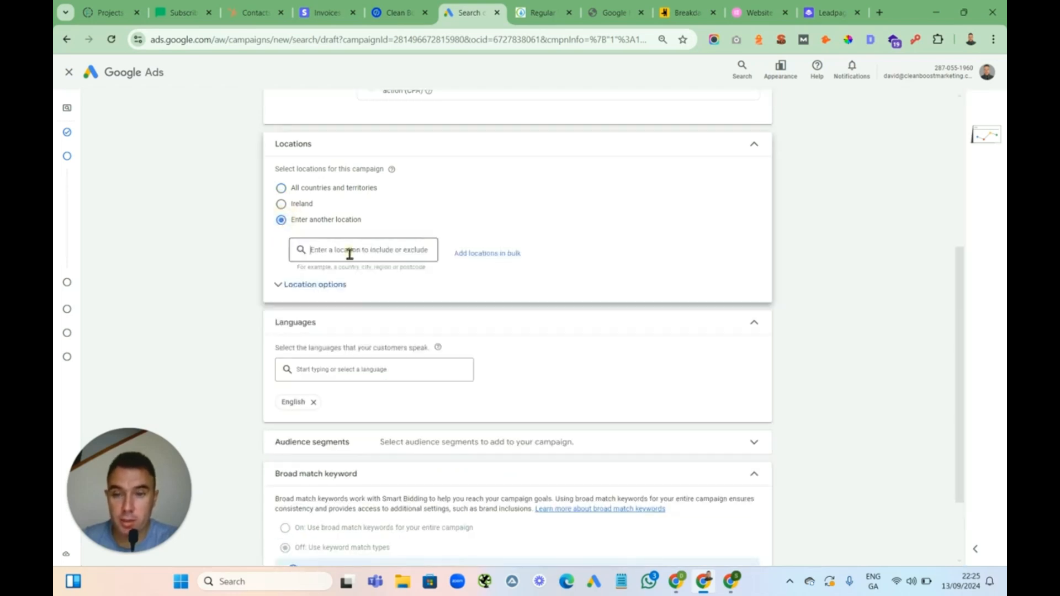
type("limeric")
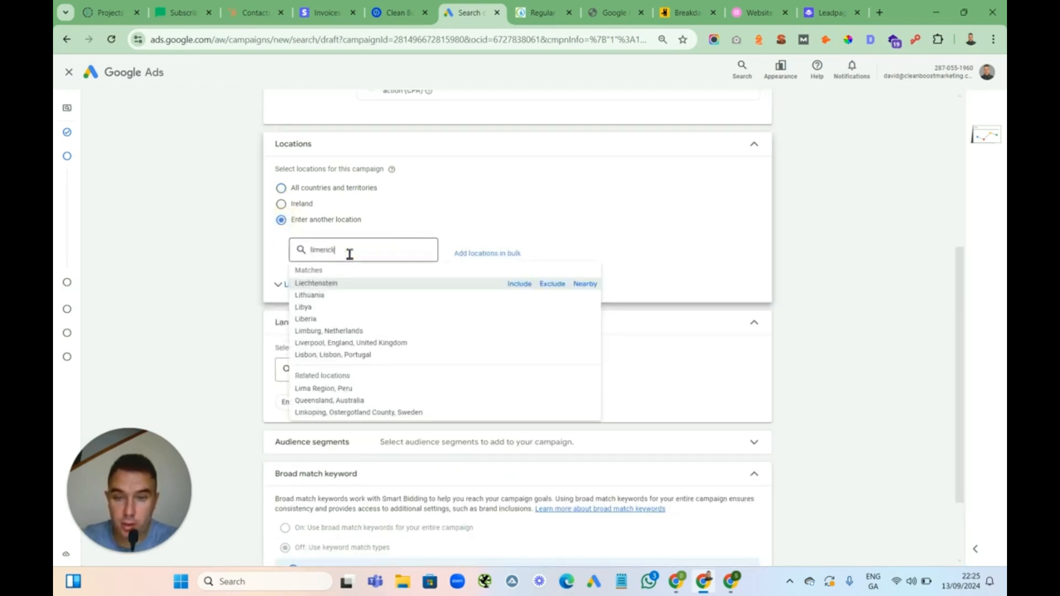
type("k")
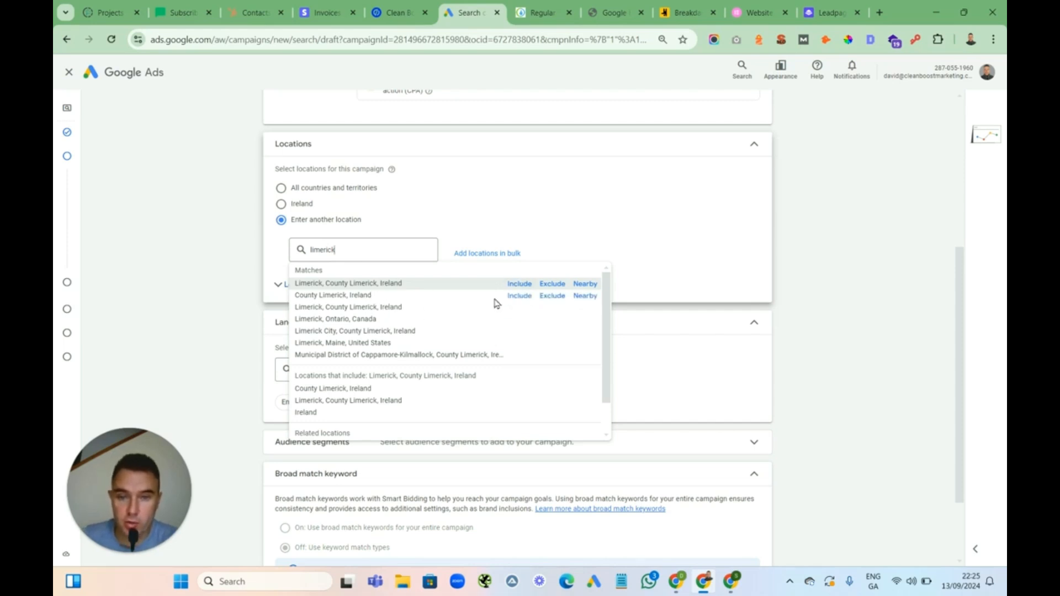
left_click(519, 285)
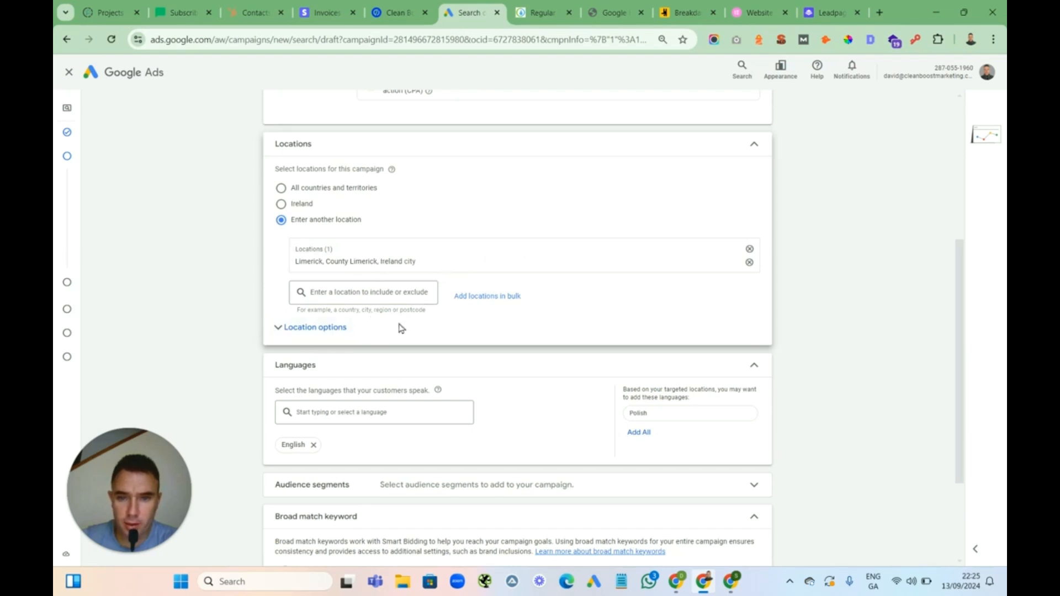
Set the location option to Presence: people in or regularly in the included locations
left_click(320, 329)
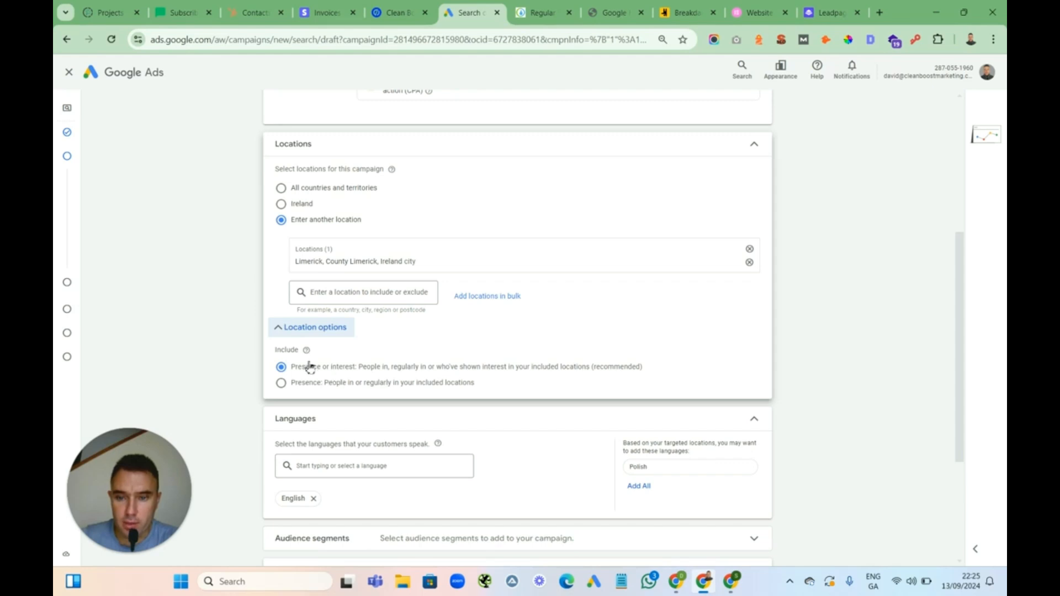
left_click(282, 387)
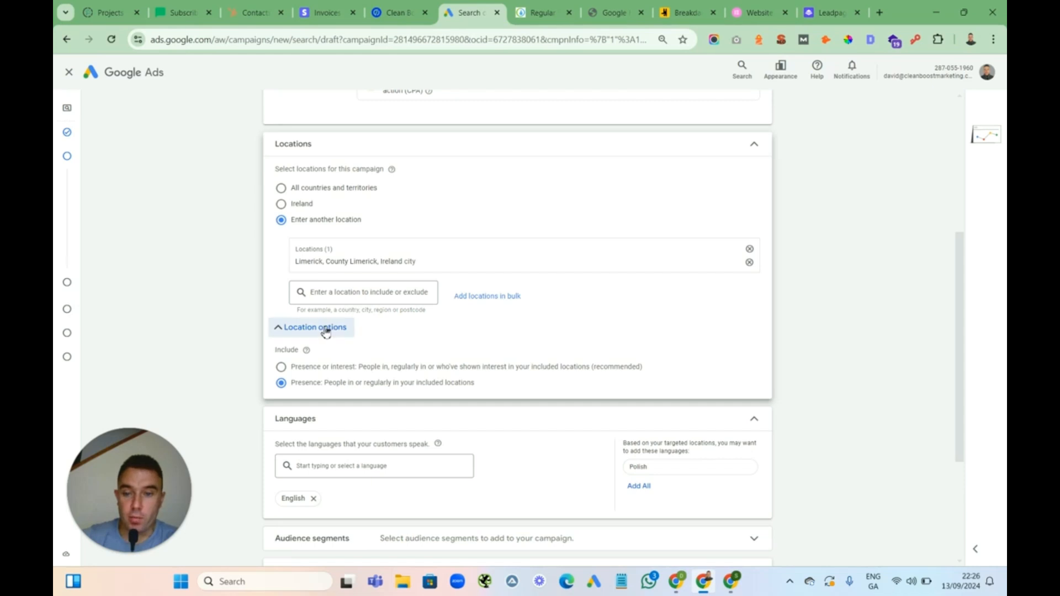
left_click(353, 327)
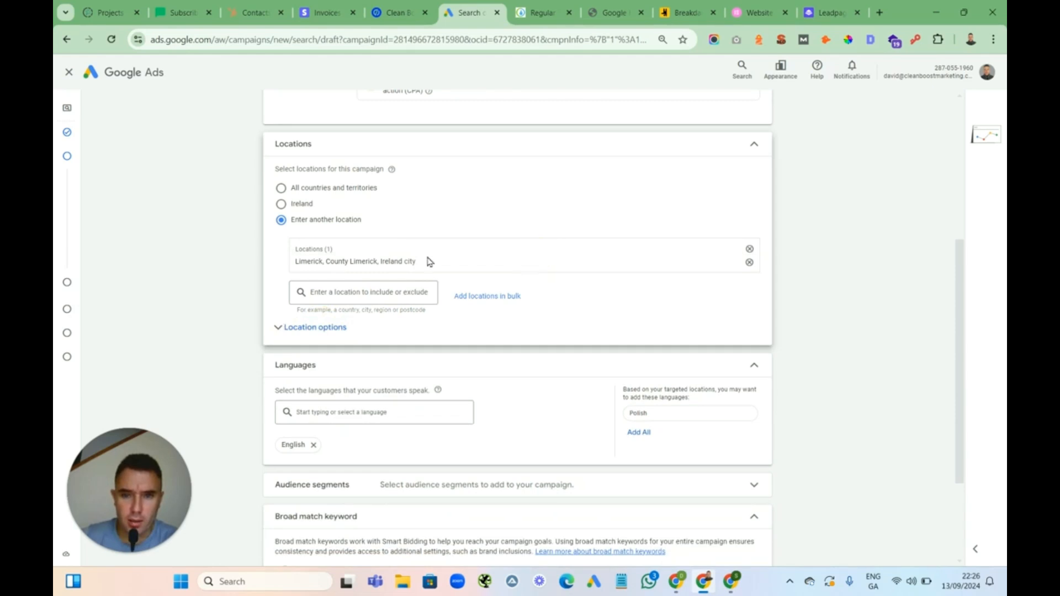
Add County Limerick, Ireland as a second included location
left_click(344, 293)
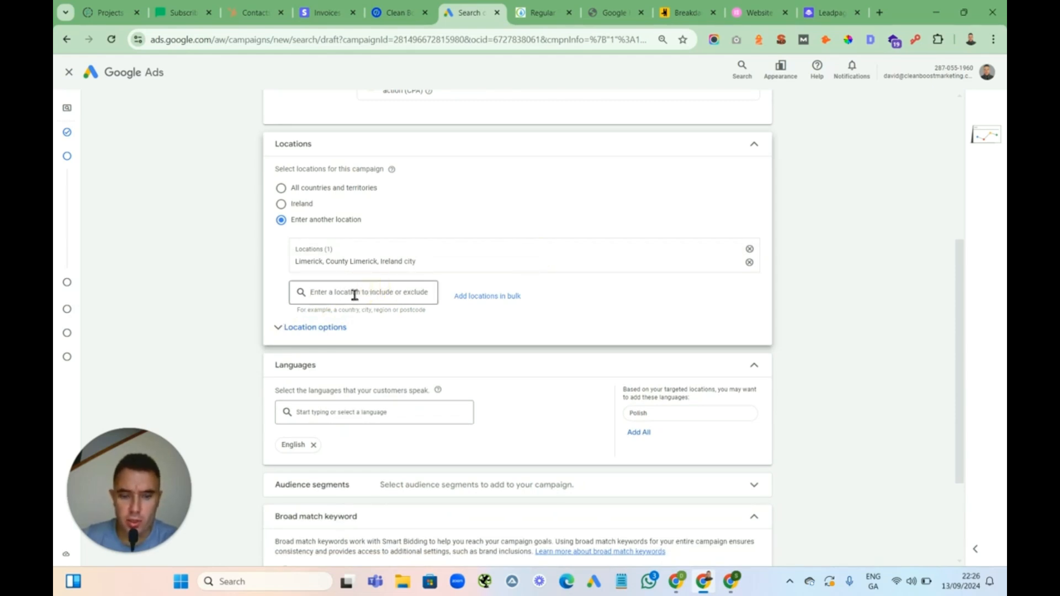
type("limeric")
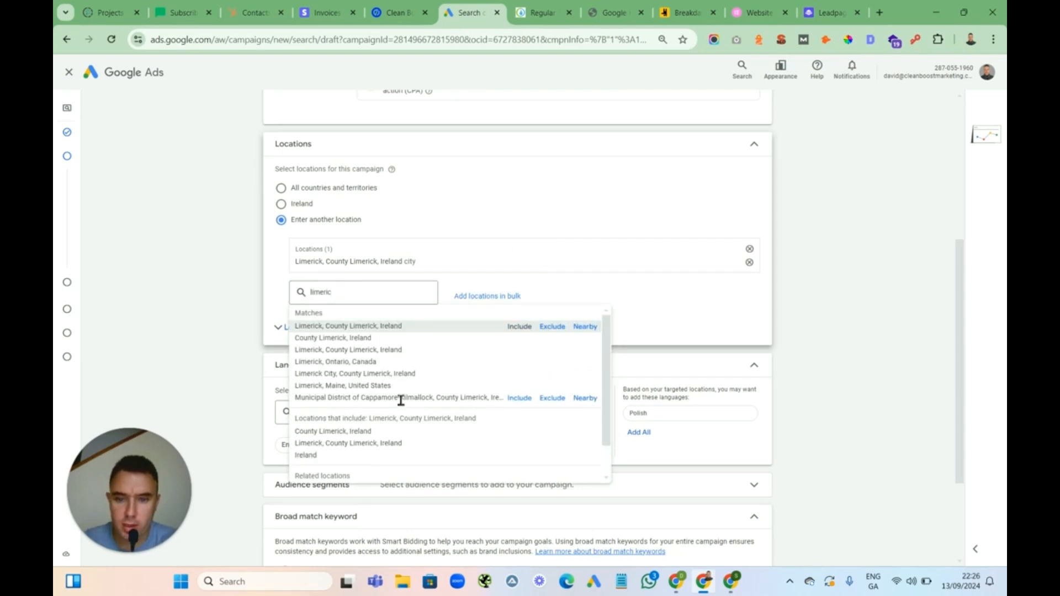
left_click(519, 338)
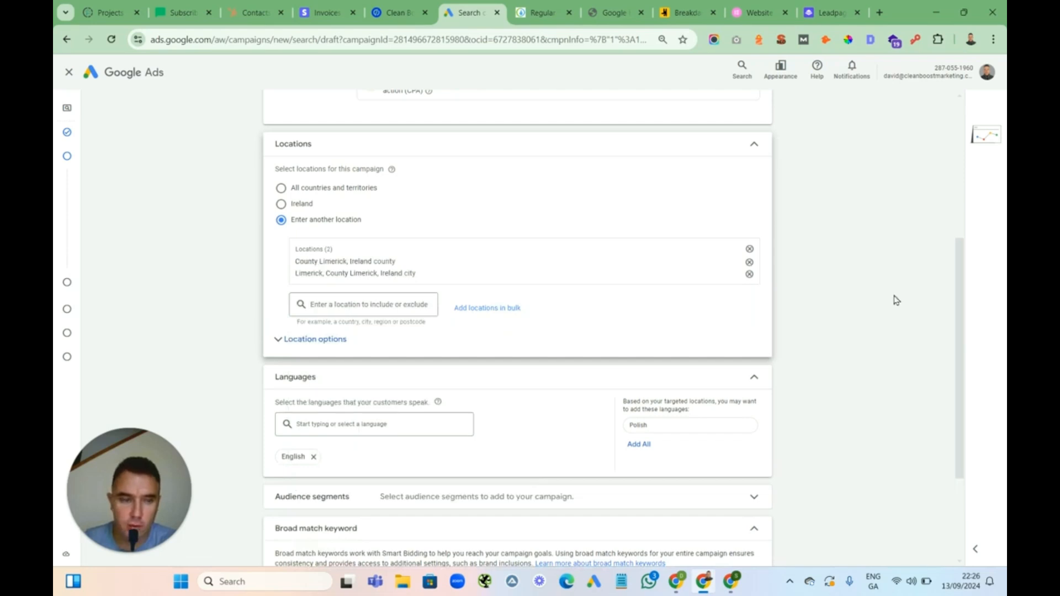
scroll(814, 323, "down", 2)
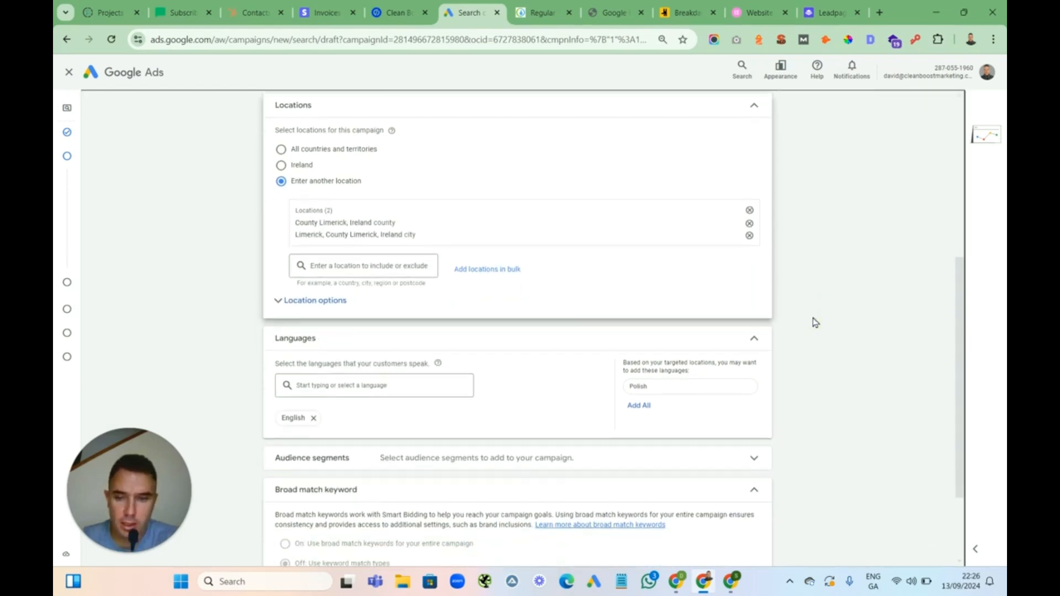
Proceed from the campaign settings to the next stage and skip the AI keyword and asset generation
scroll(815, 322, "down", 1)
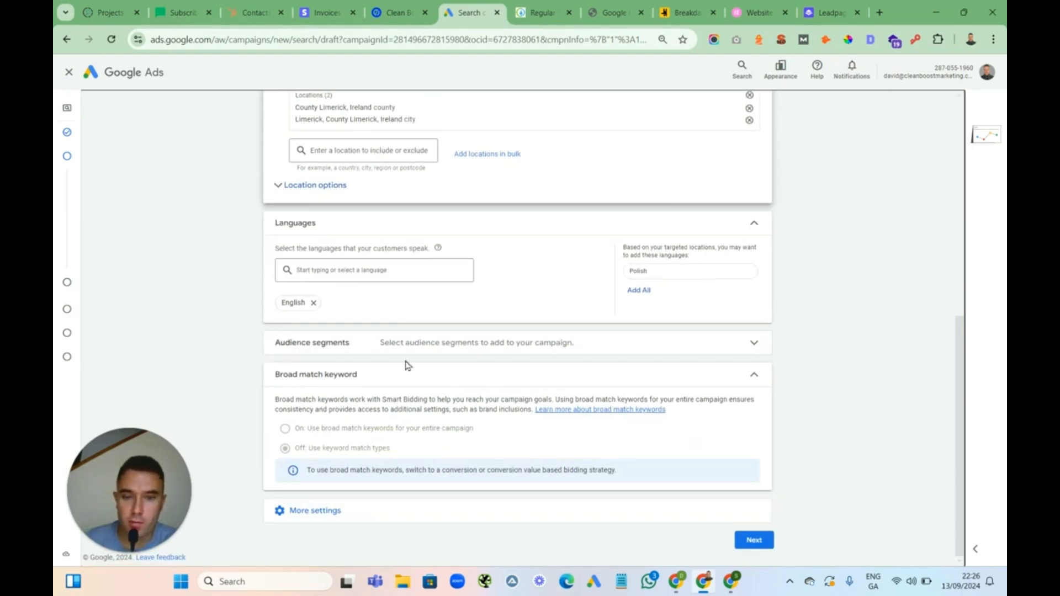
left_click(754, 540)
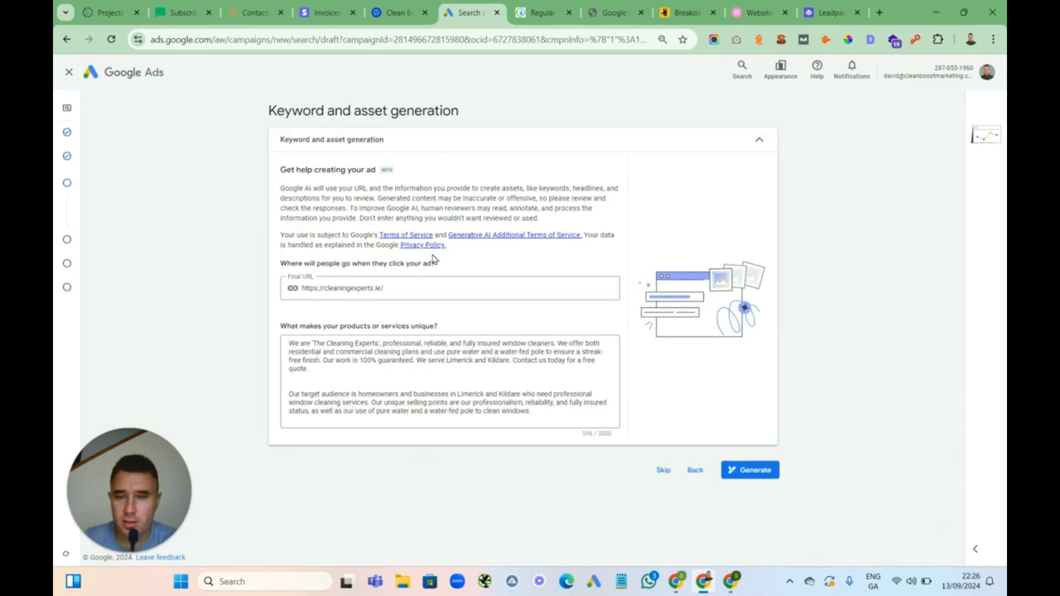
left_click(664, 471)
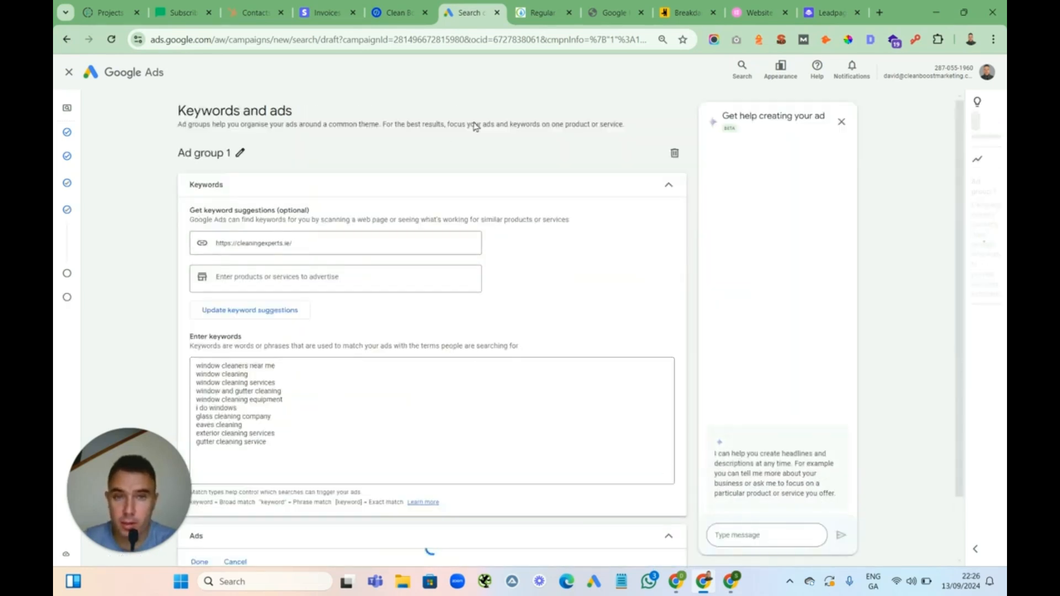
Switch to KeywordWrap and copy the generated phrase-match keyword list
left_click_drag(123, 464, 871, 461)
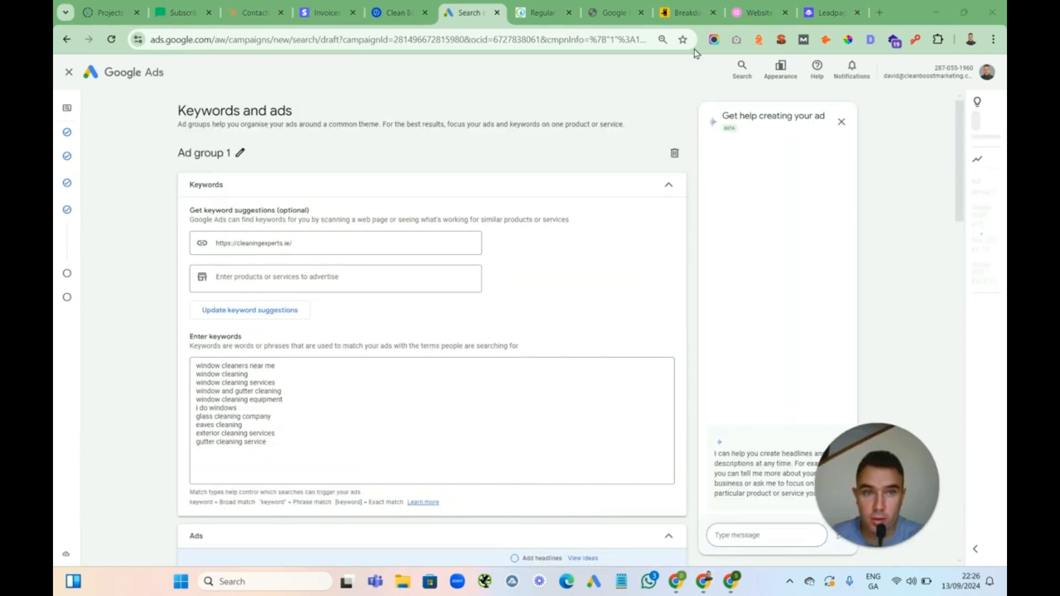
left_click(613, 12)
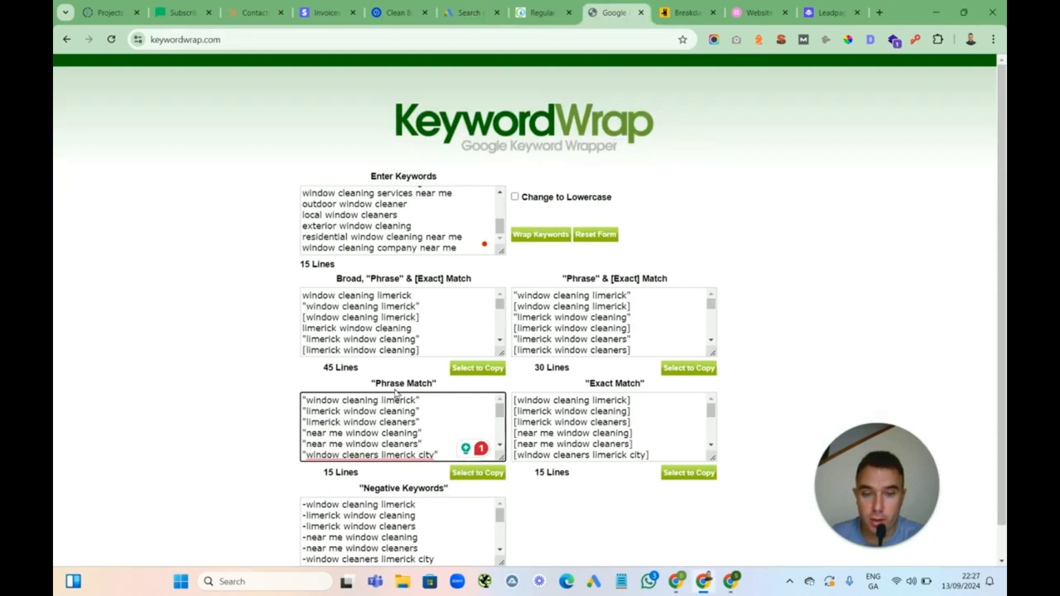
mouse_move(440, 383)
left_mouse_down()
mouse_move(372, 382)
mouse_move(451, 383)
left_mouse_up()
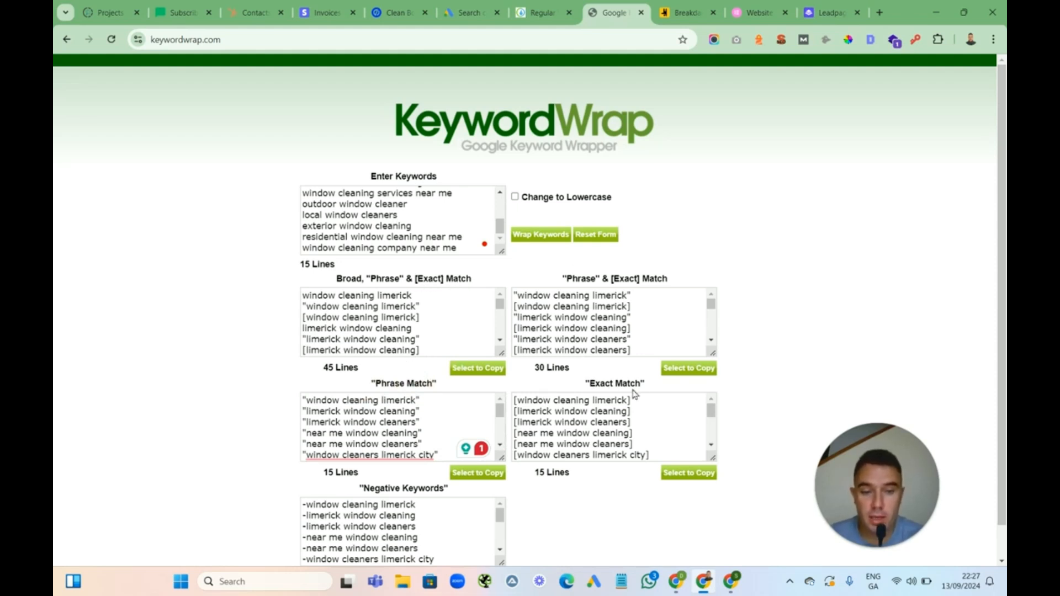
left_click_drag(630, 401, 513, 405)
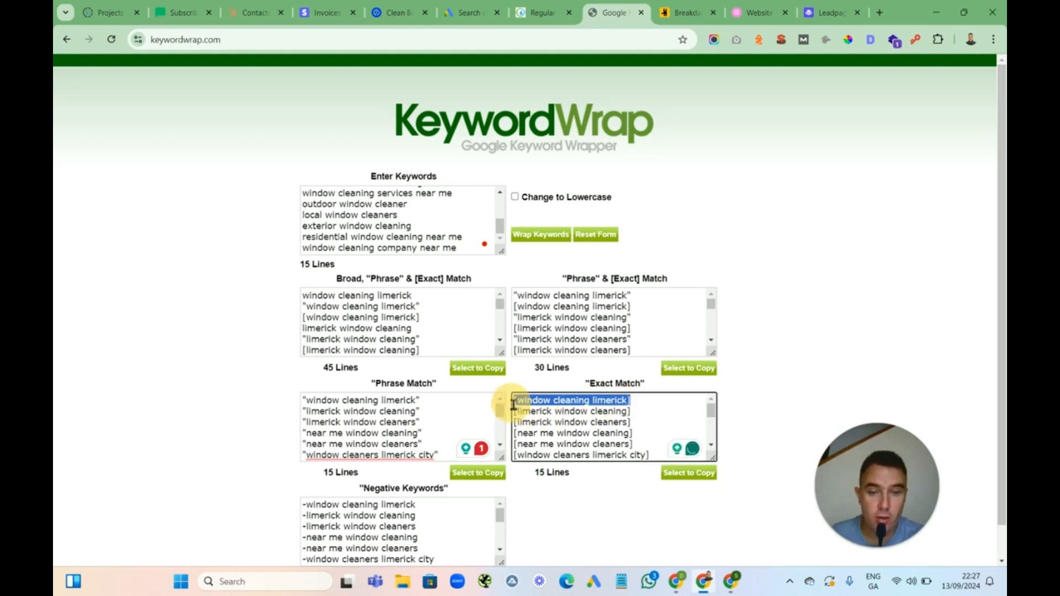
left_click_drag(433, 402, 306, 407)
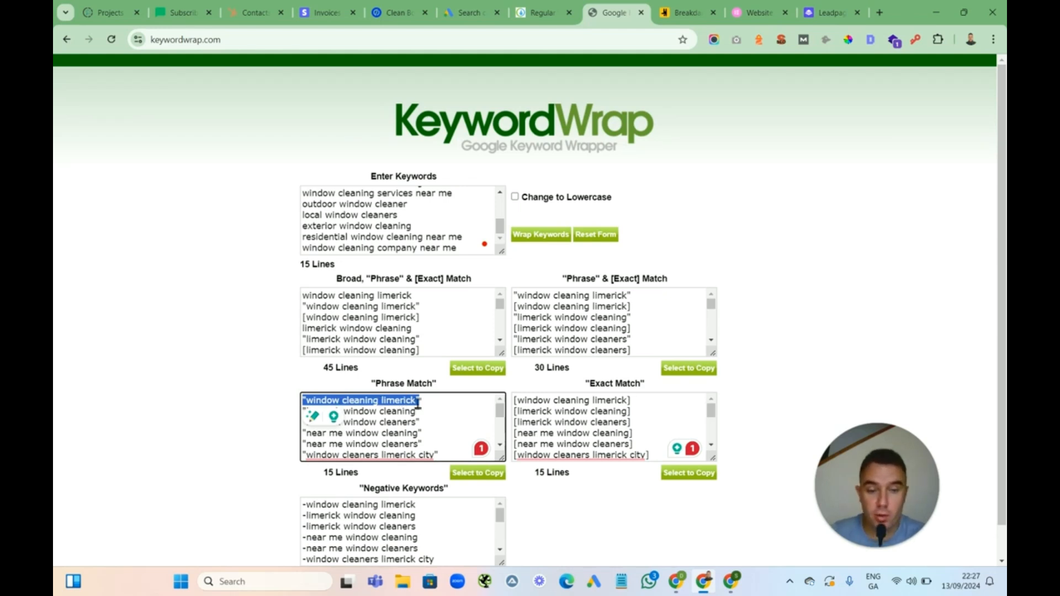
left_click(415, 298)
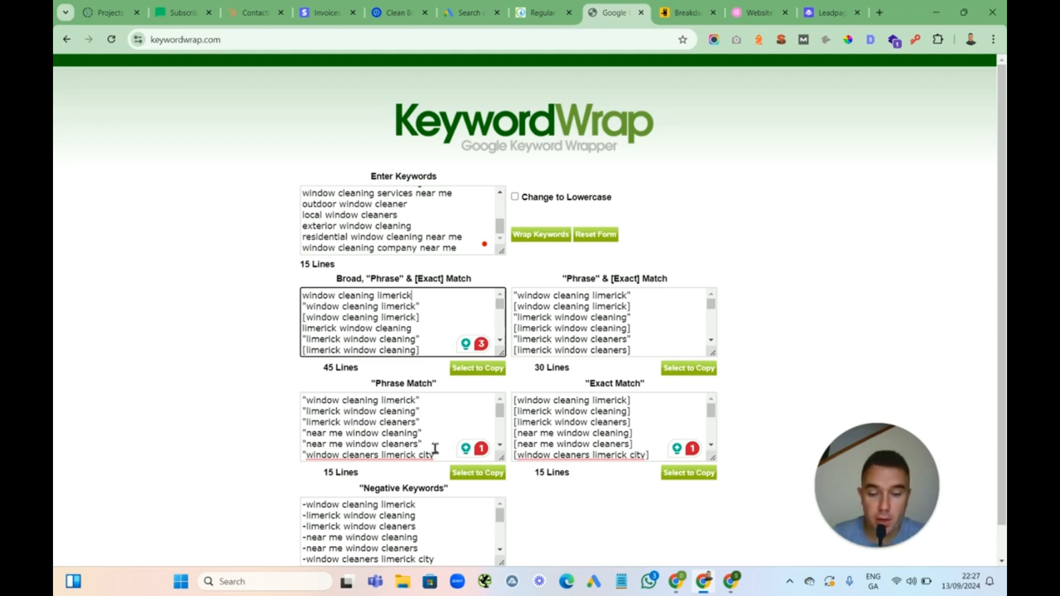
left_click(473, 475)
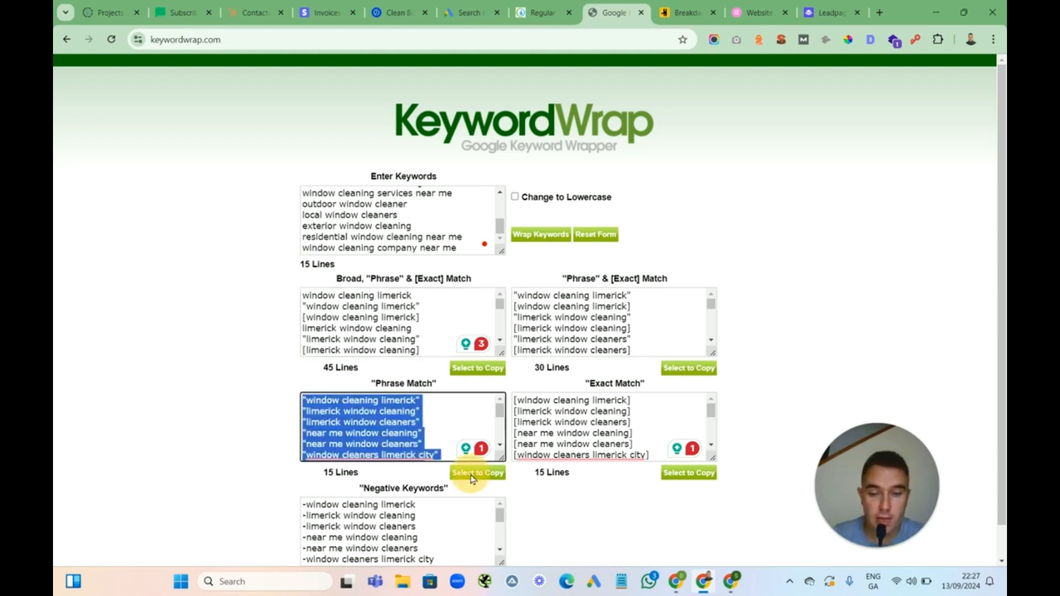
right_click(393, 421)
left_click(448, 138)
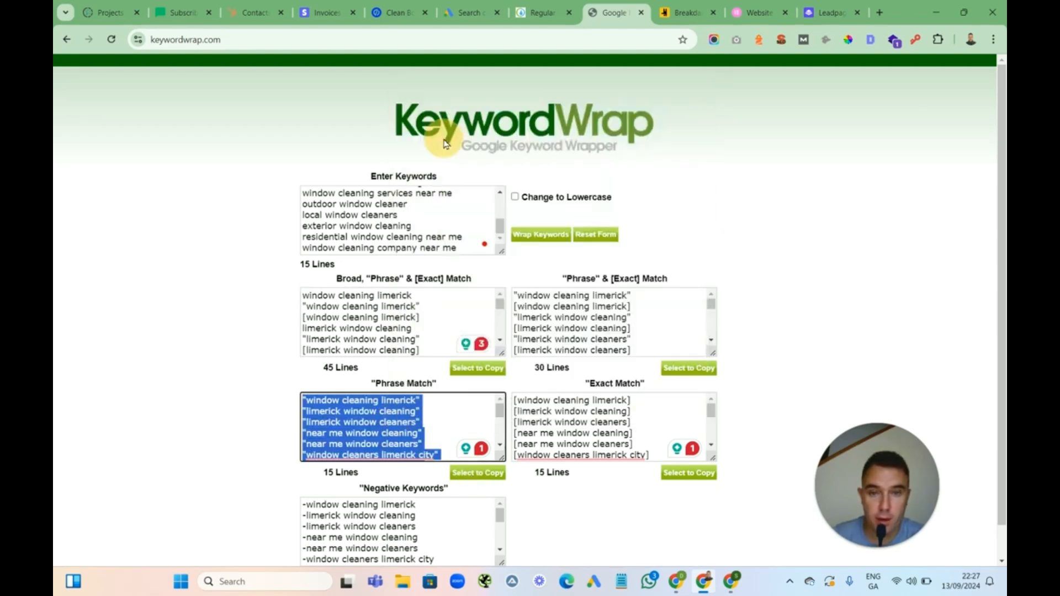
Replace the ad group's suggested keywords with the pasted phrase-match keywords
left_click(471, 16)
left_click(282, 443)
left_click_drag(257, 428, 193, 364)
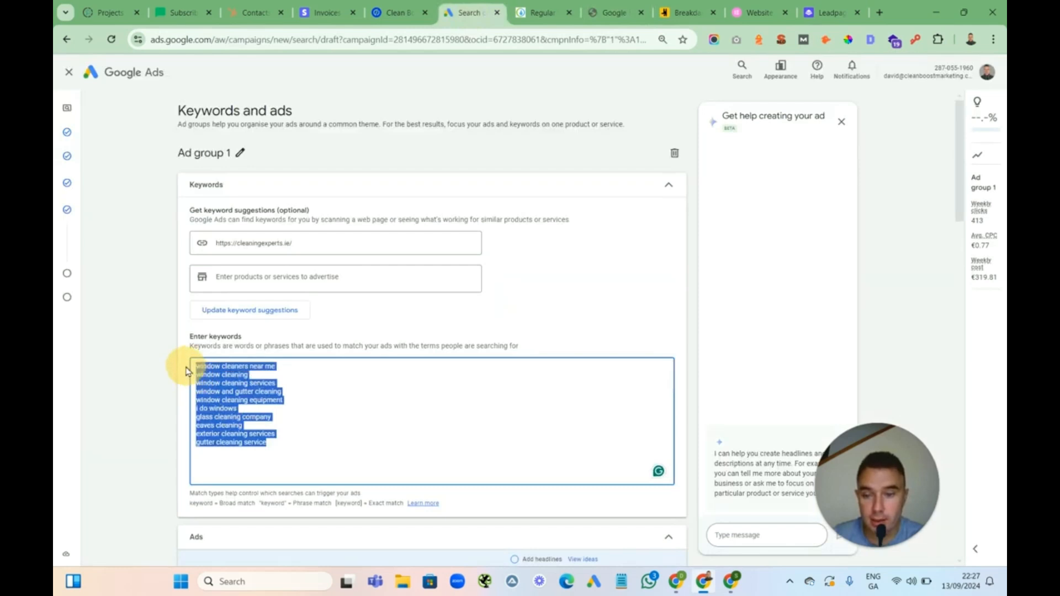
key("BackSpace")
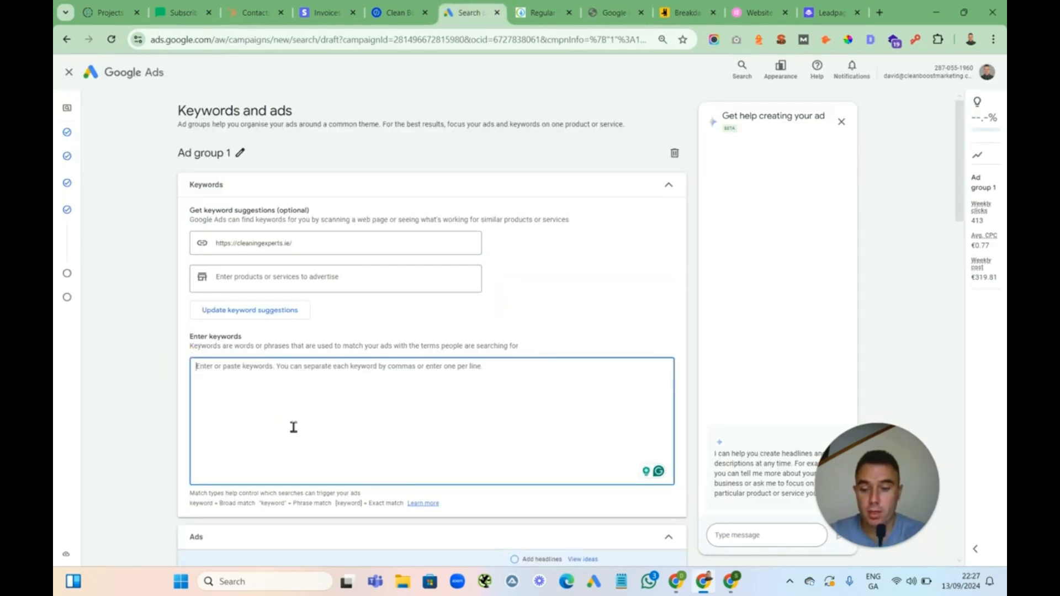
key("ctrl+v")
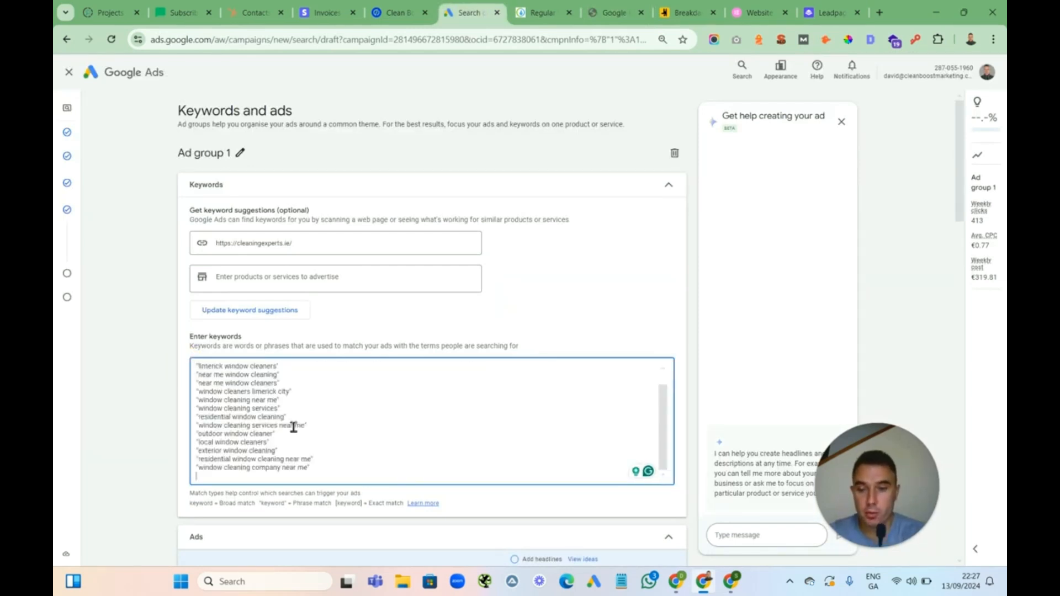
mouse_move(284, 369)
left_mouse_down()
mouse_move(199, 371)
mouse_move(293, 372)
left_mouse_up()
left_click(293, 372)
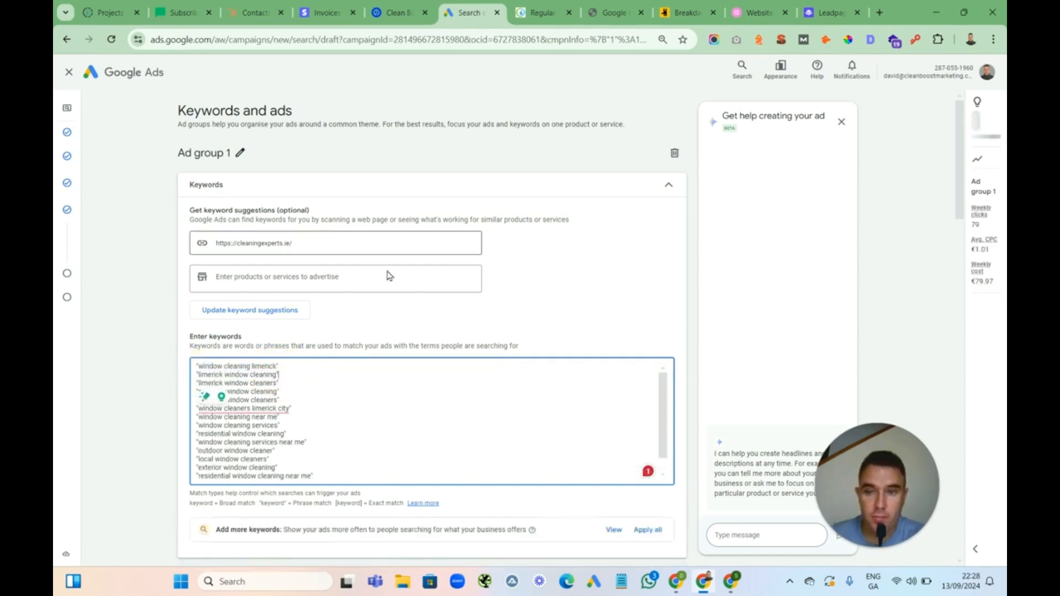
Rename the ad group to Window Cleaning
left_click(241, 156)
left_click(215, 159)
triple_click(215, 159)
type("W")
type("indow C")
type("leaning")
left_click(316, 183)
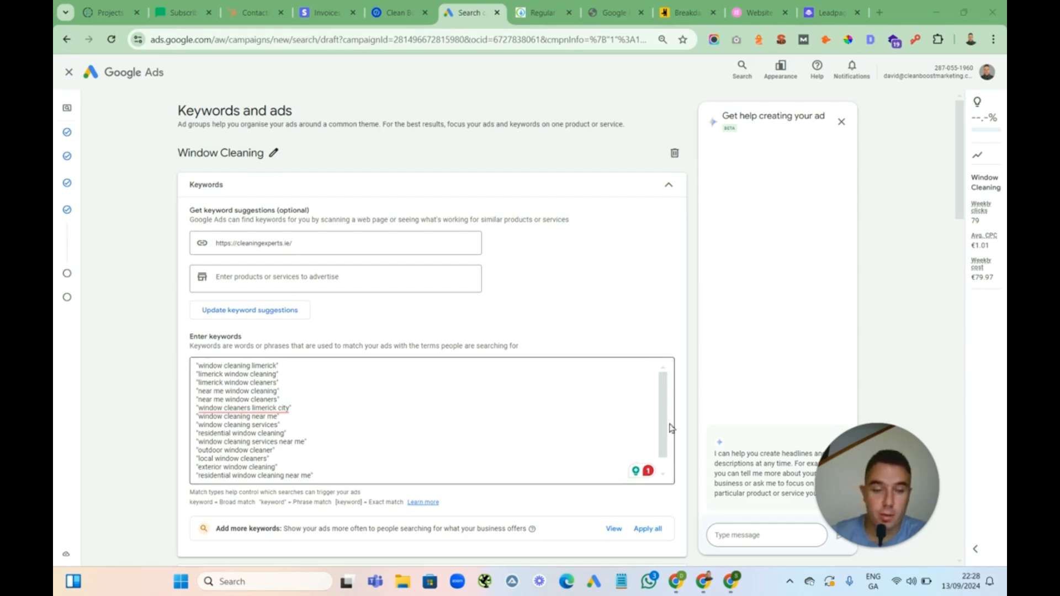
Set the ad's display path to window / cleaning
scroll(697, 402, "down", 1)
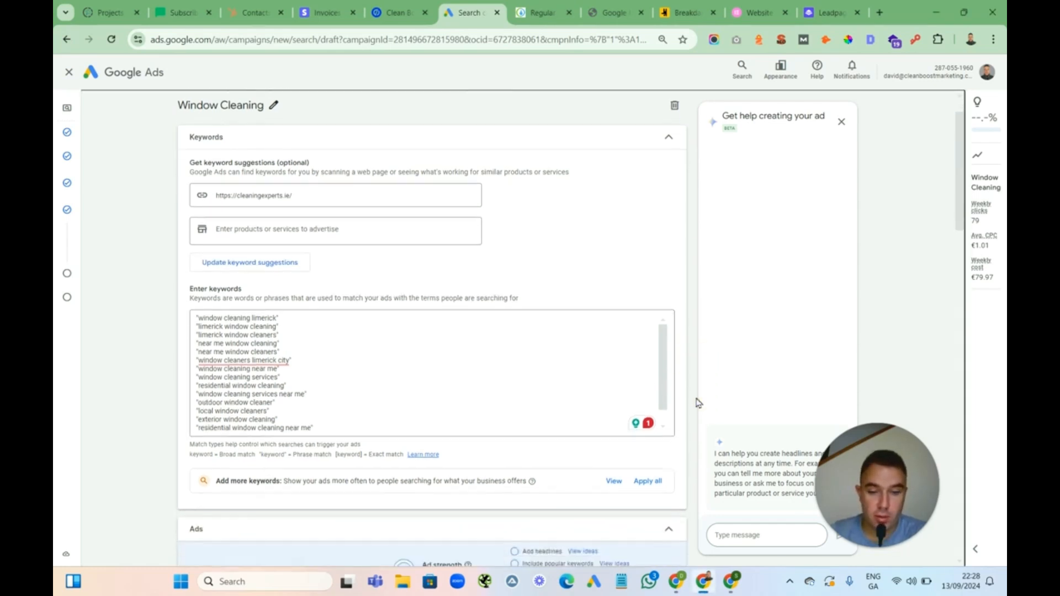
scroll(696, 403, "down", 4)
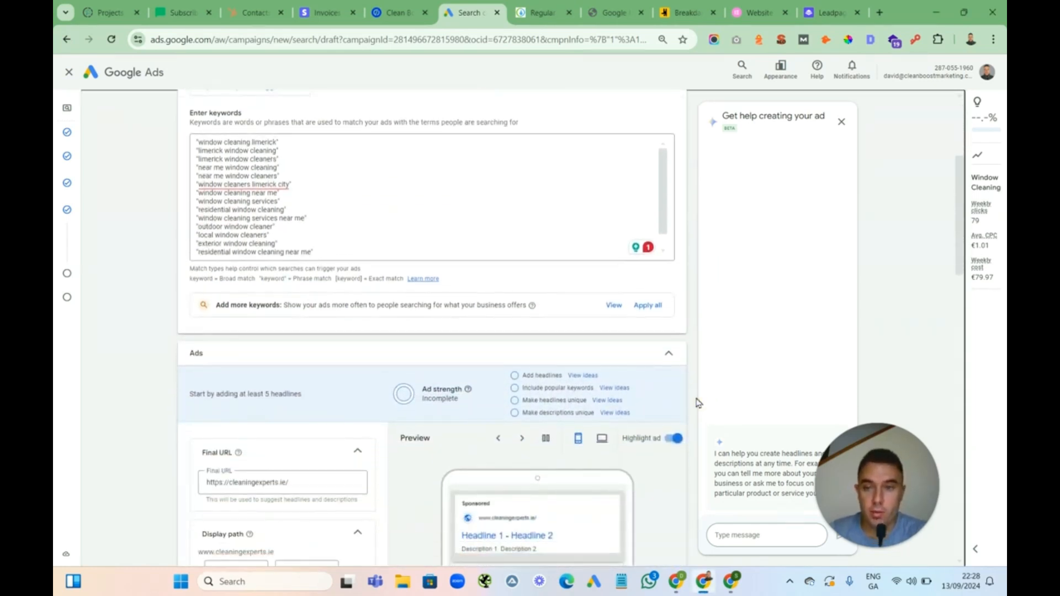
scroll(697, 402, "down", 4)
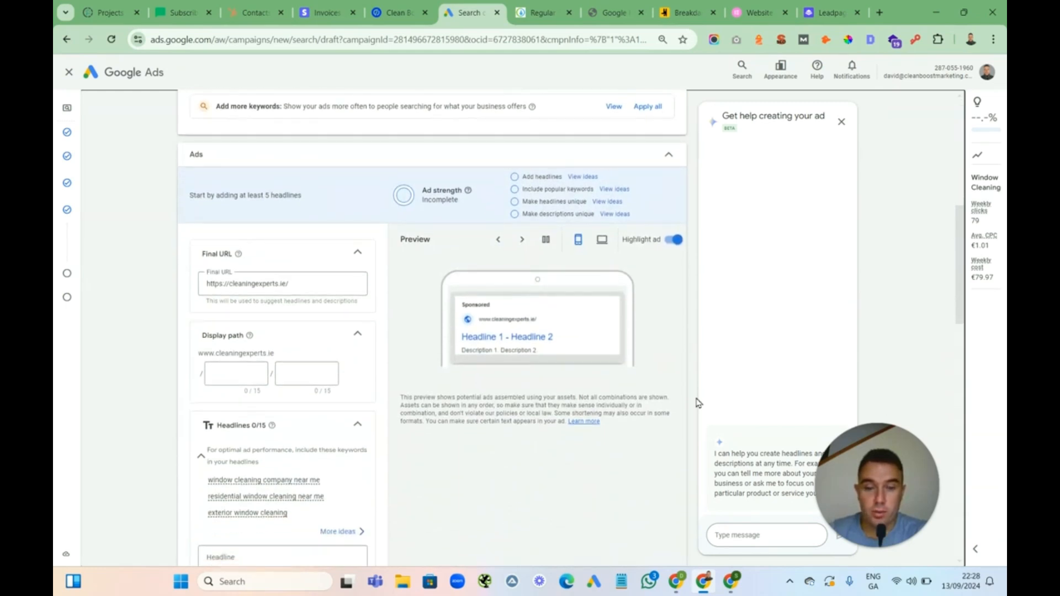
scroll(698, 403, "down", 2)
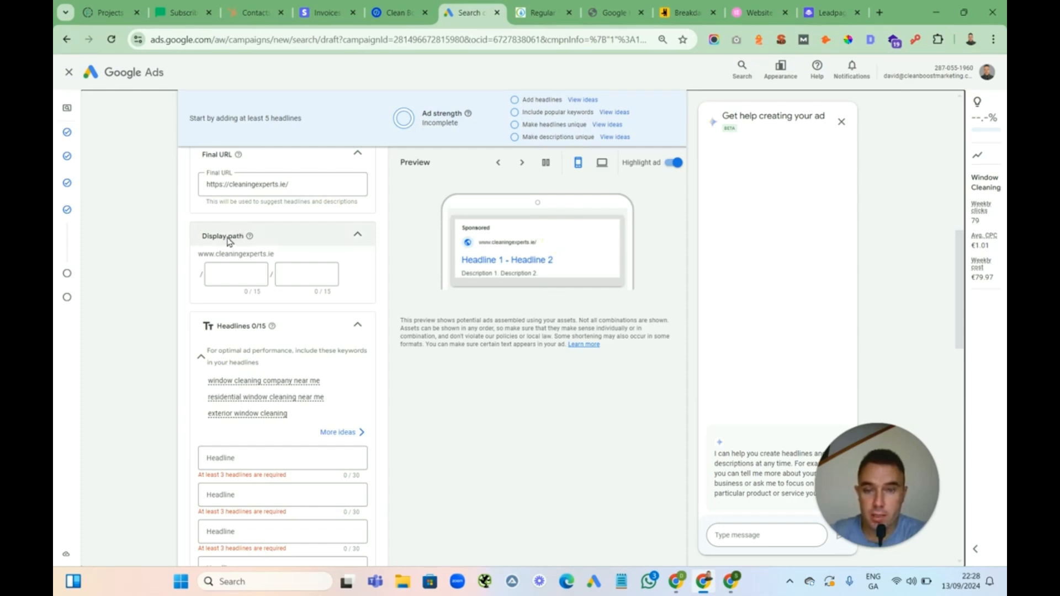
left_click(212, 282)
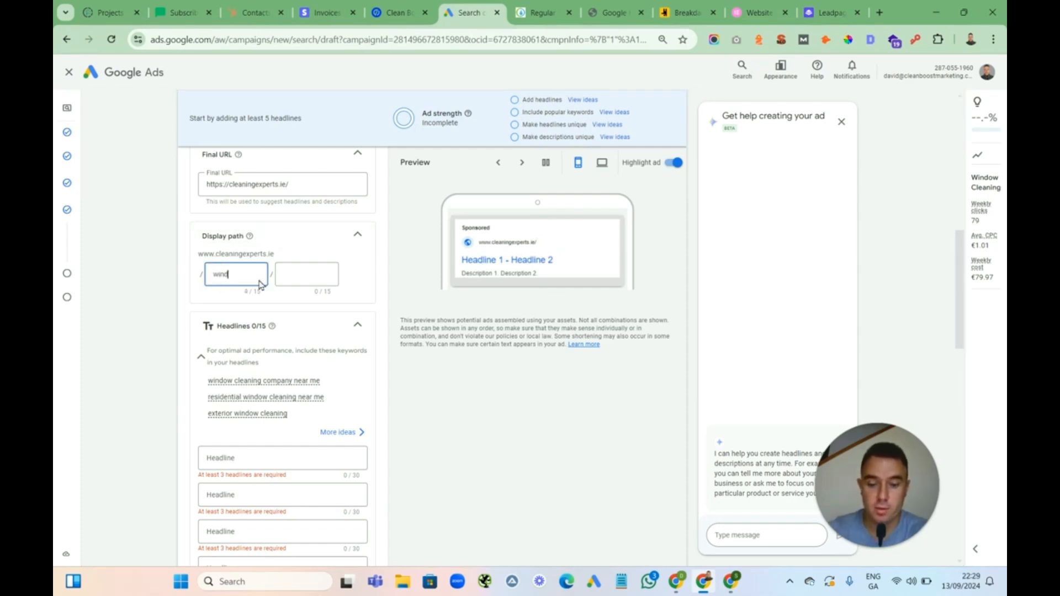
left_click(297, 274)
type("c")
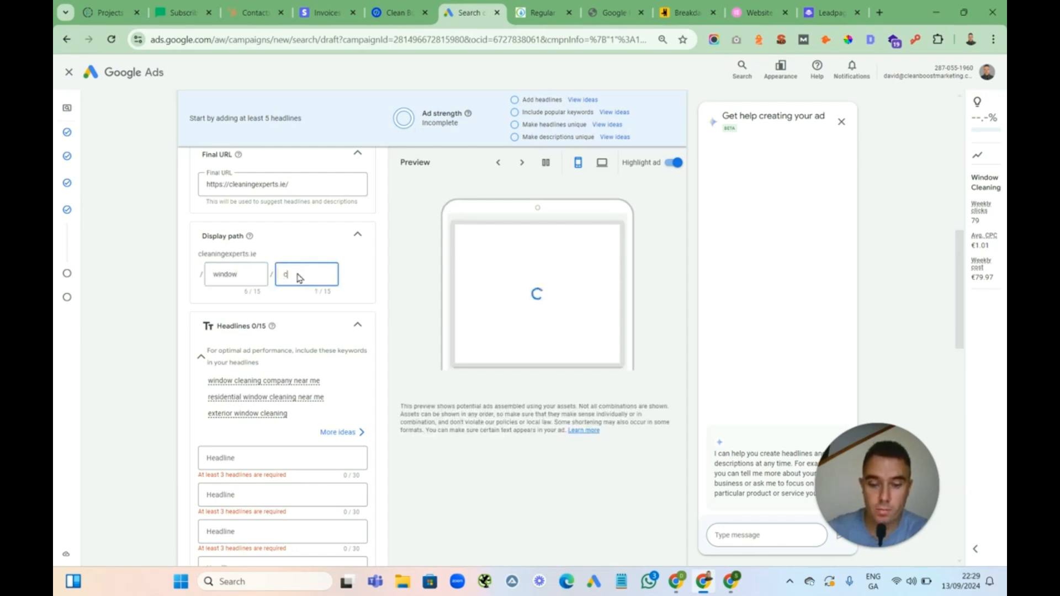
type("leaning")
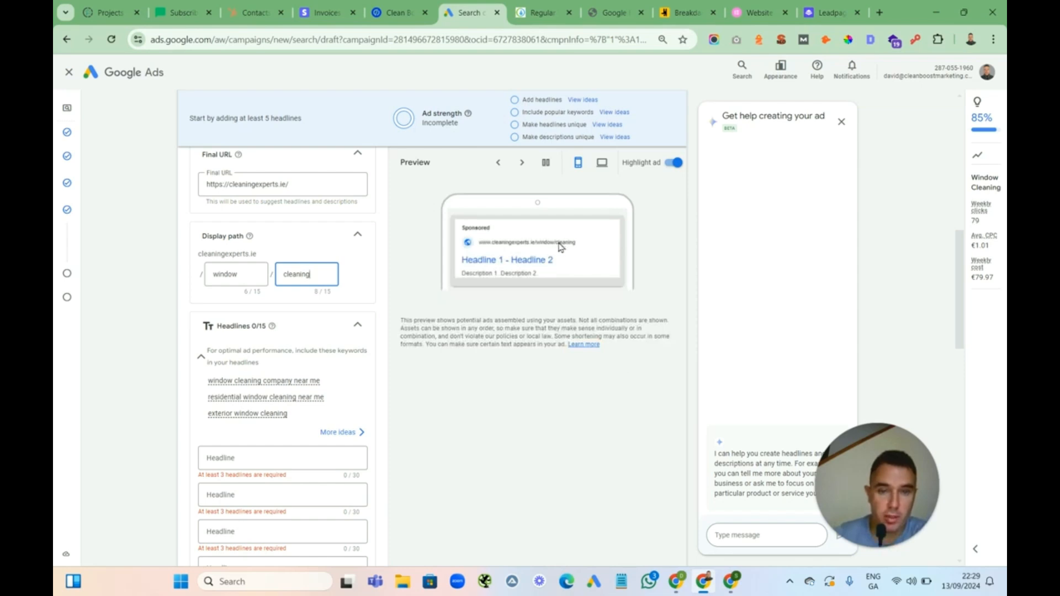
Add the headline Window Cleaning In Limerick from the suggestions and pin it to position 1
left_click(457, 403)
scroll(458, 403, "down", 4)
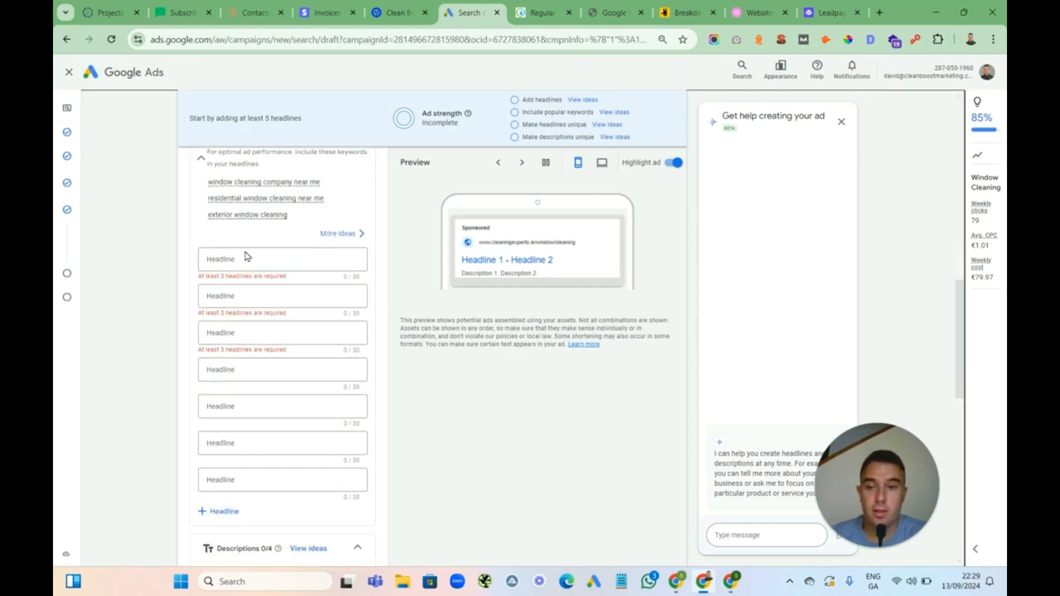
left_click(234, 260)
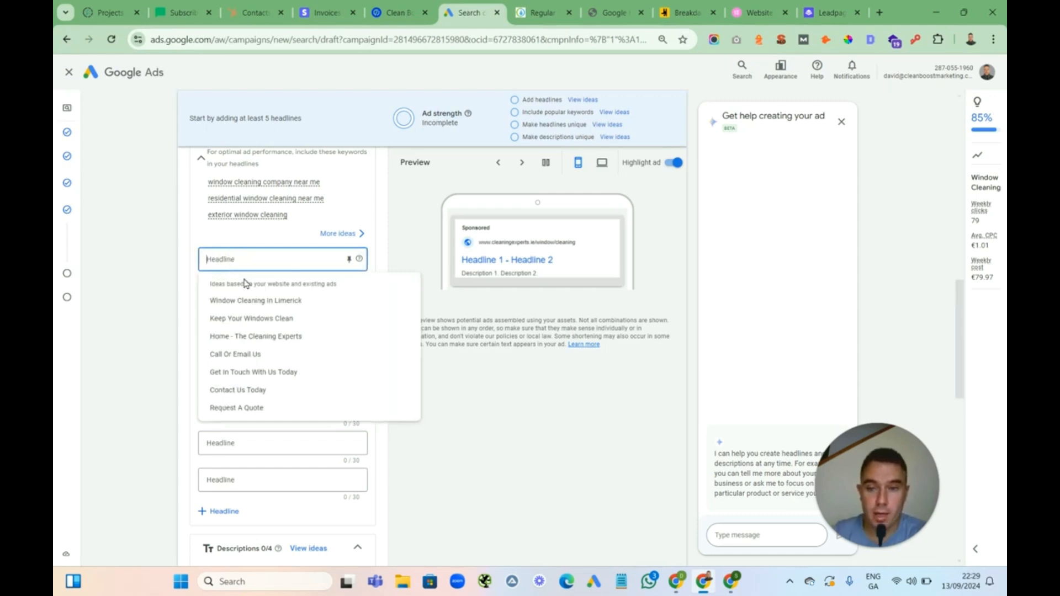
left_click(260, 300)
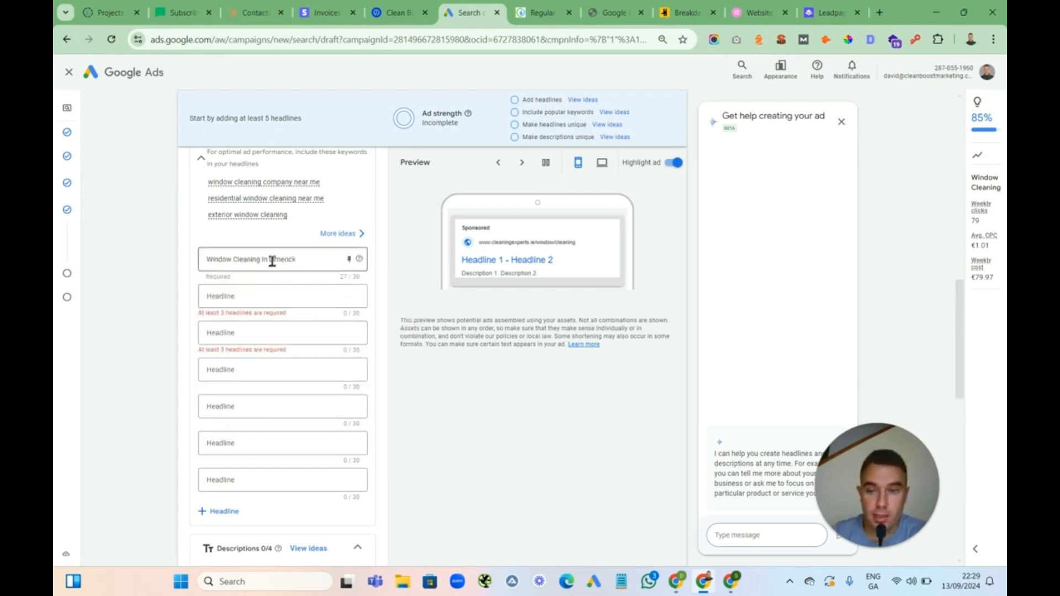
left_click(349, 259)
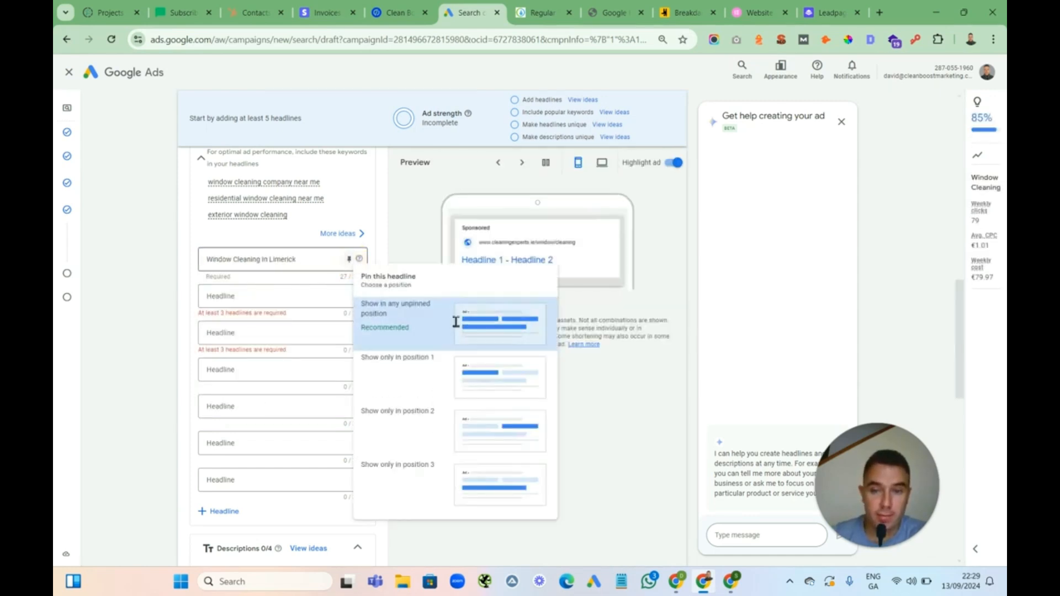
left_click(424, 374)
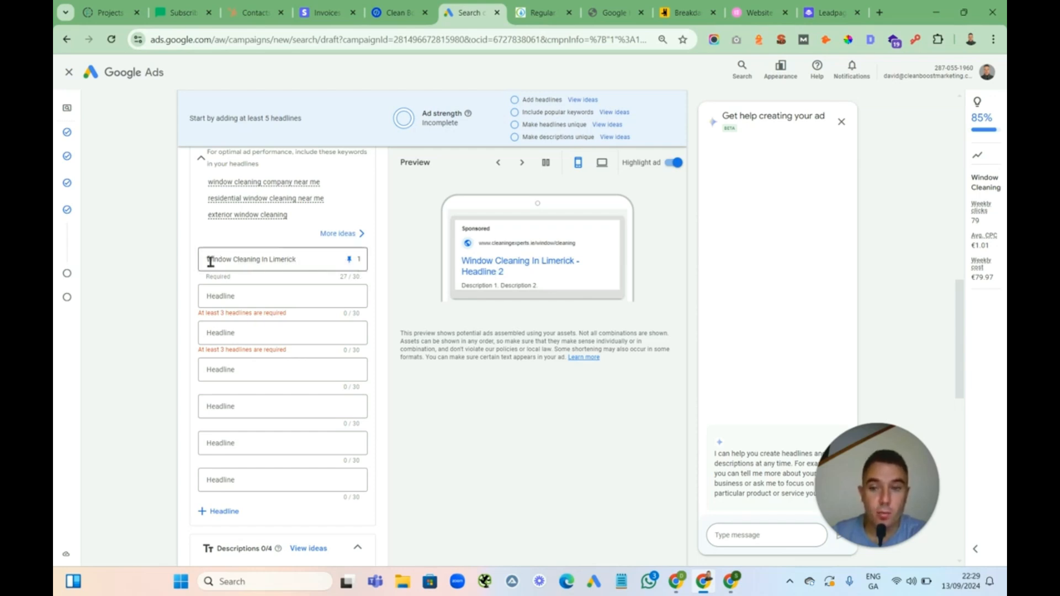
left_click_drag(209, 260, 310, 260)
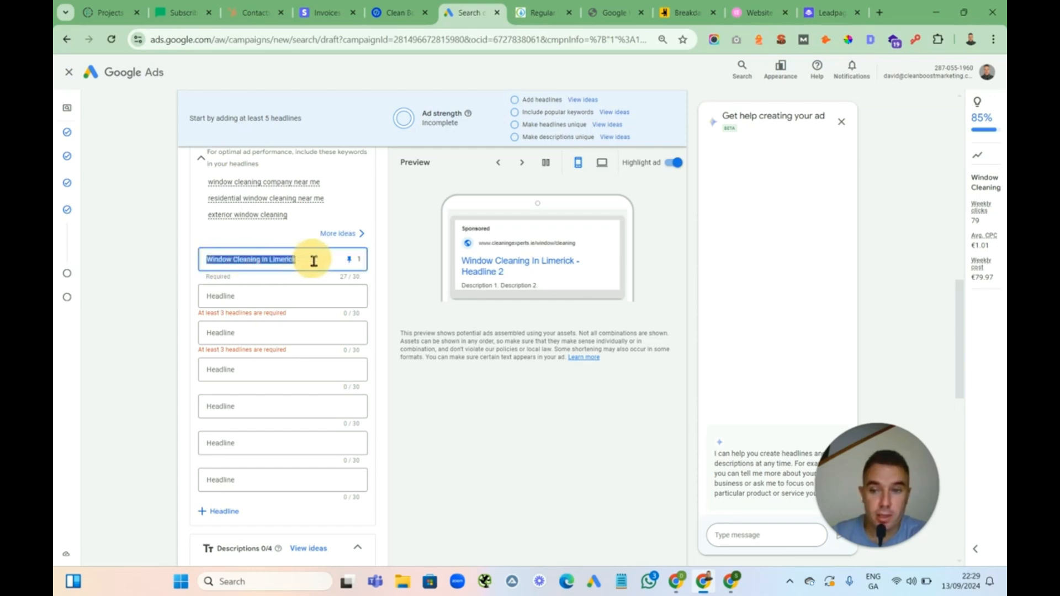
Add the second headline The Cleaning Experts and pin it to position 2
left_click(240, 299)
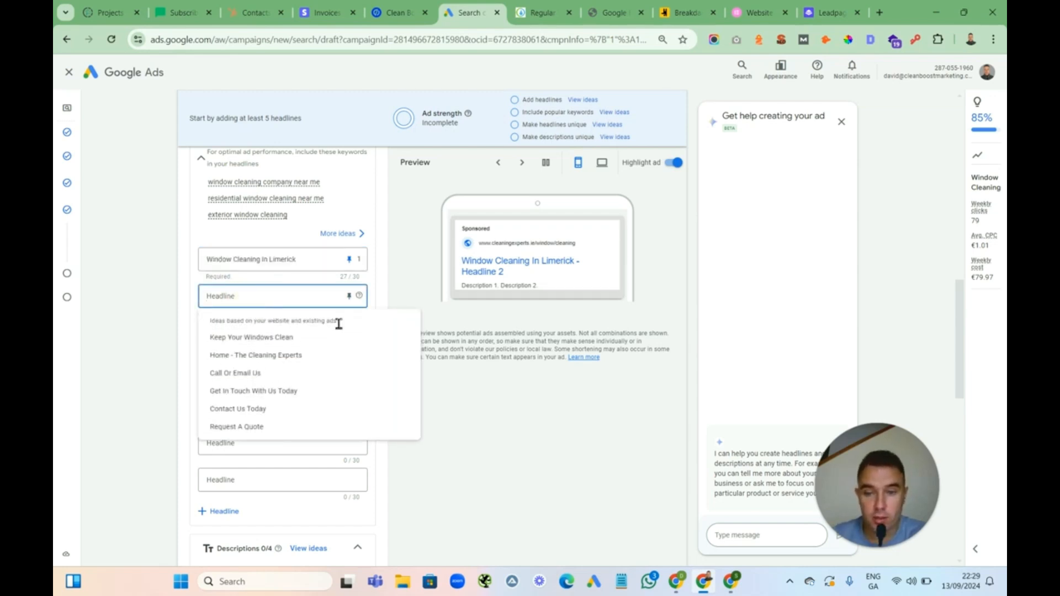
left_click(473, 397)
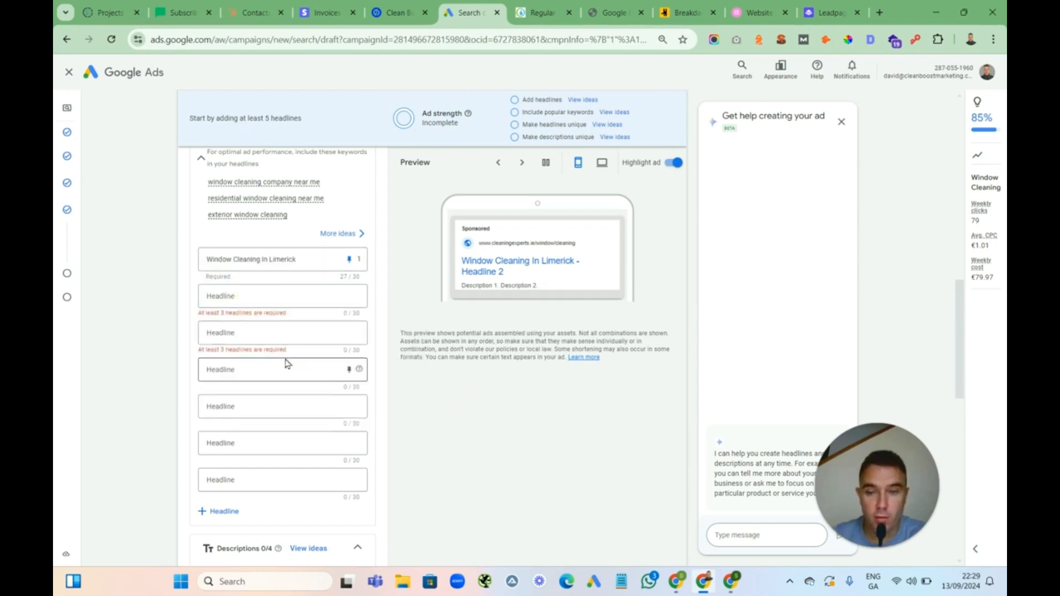
left_click(234, 335)
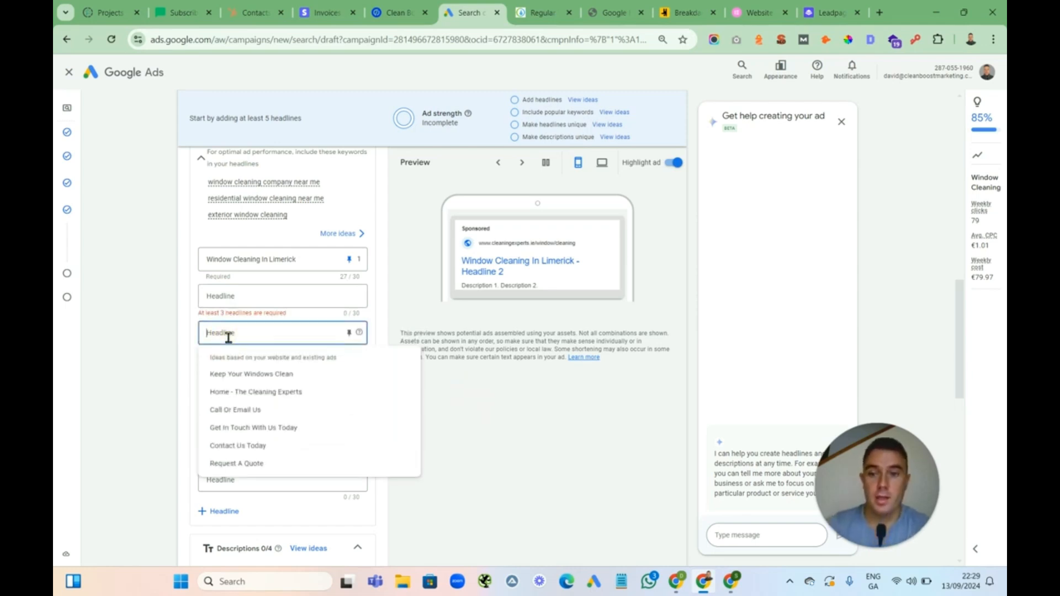
left_click(249, 305)
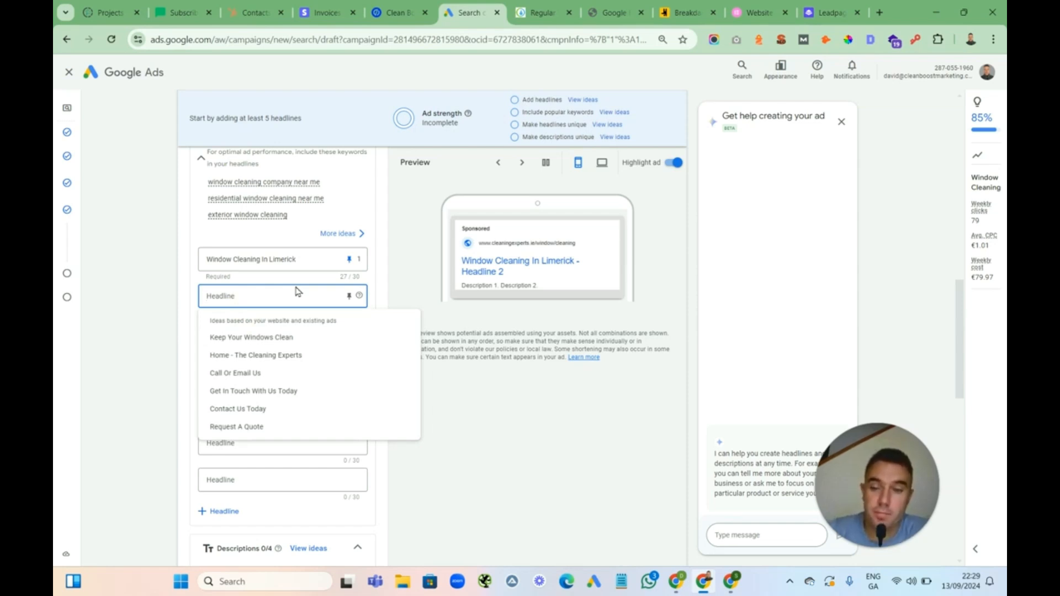
type("T")
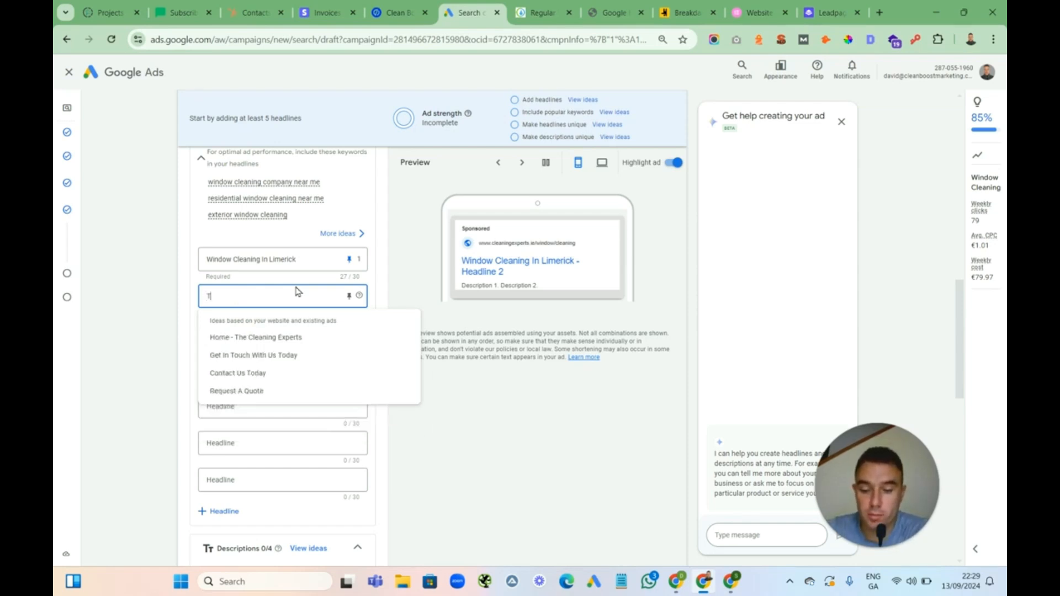
type("he Cleani")
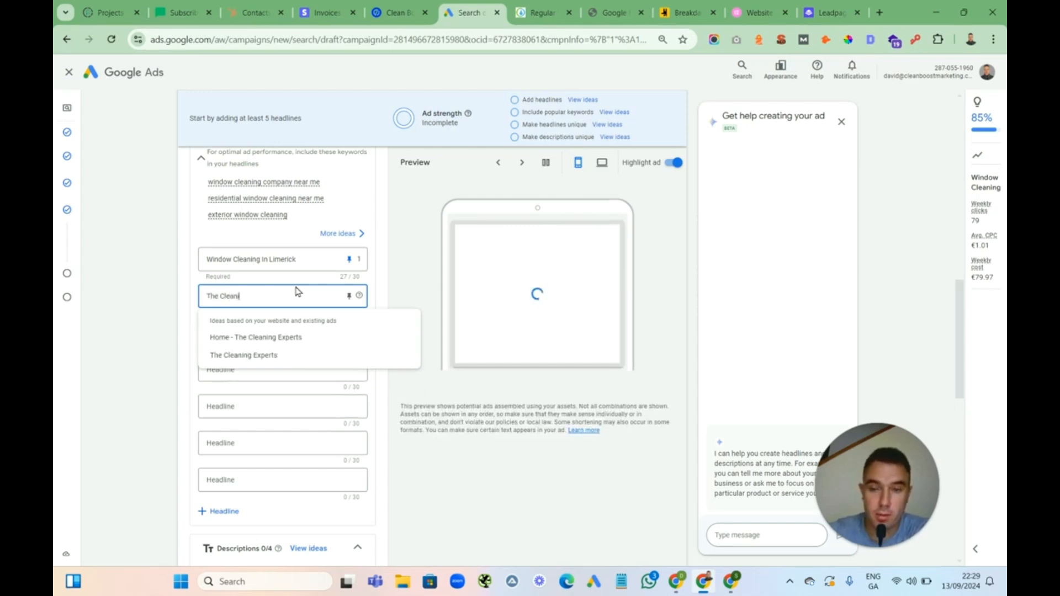
type("ng Experts")
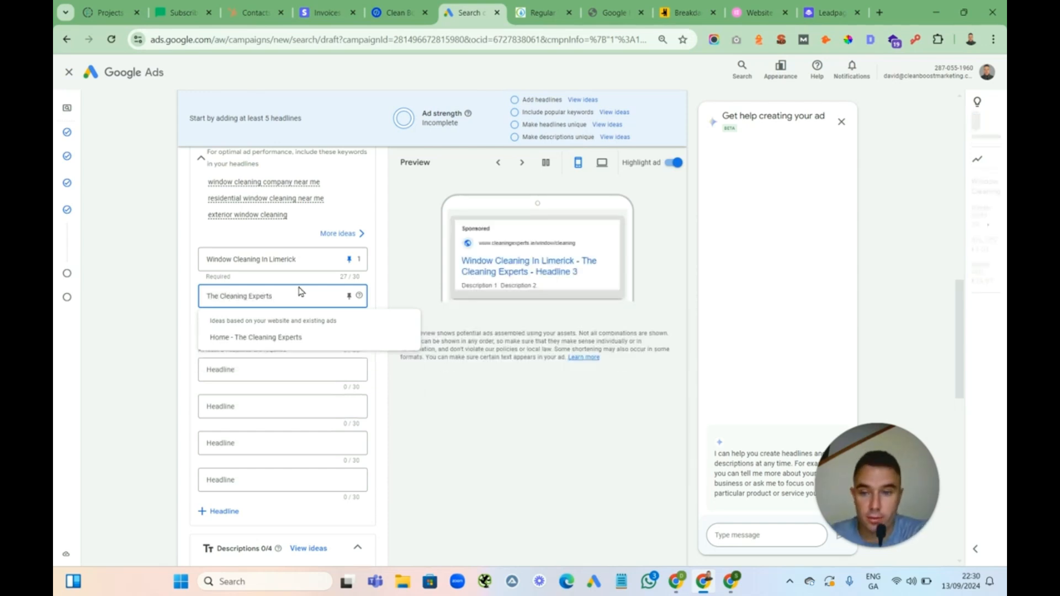
left_click(350, 296)
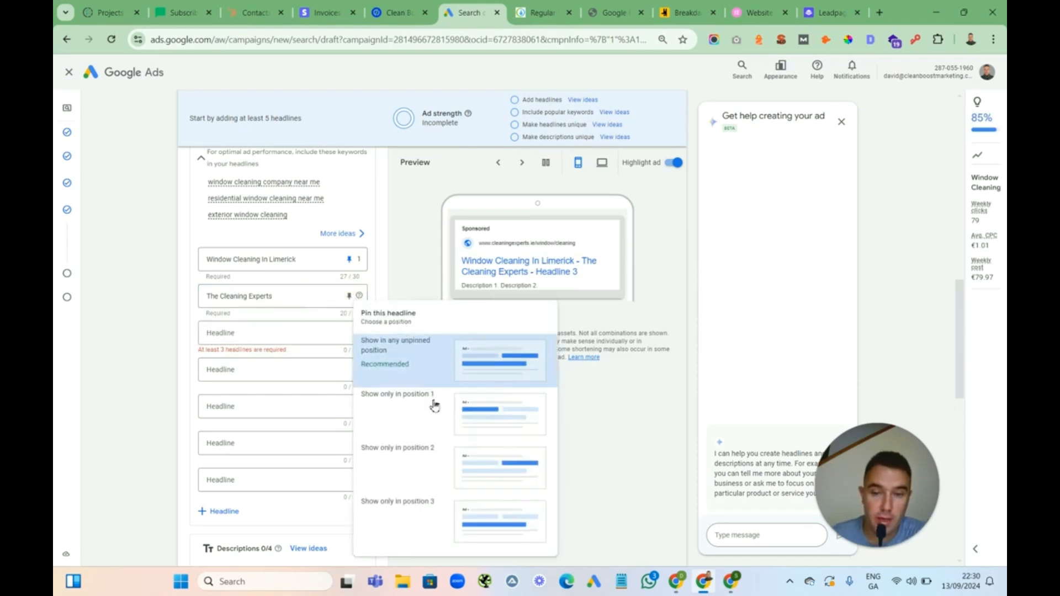
left_click(410, 447)
Add the third headline Get Your Free Quote Today and pin it to position 3
left_click(230, 332)
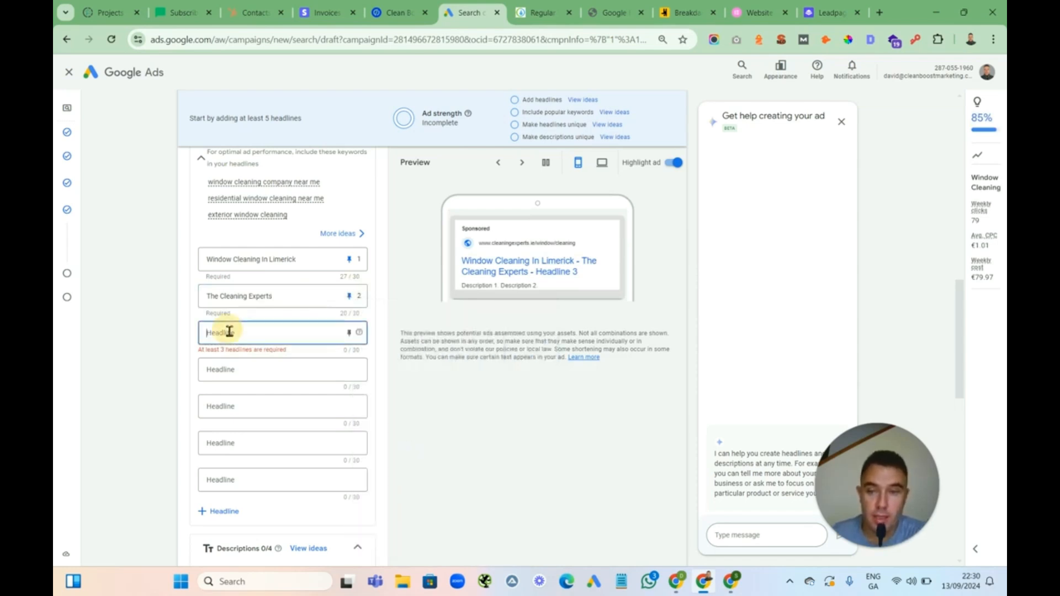
type("Get Your Free")
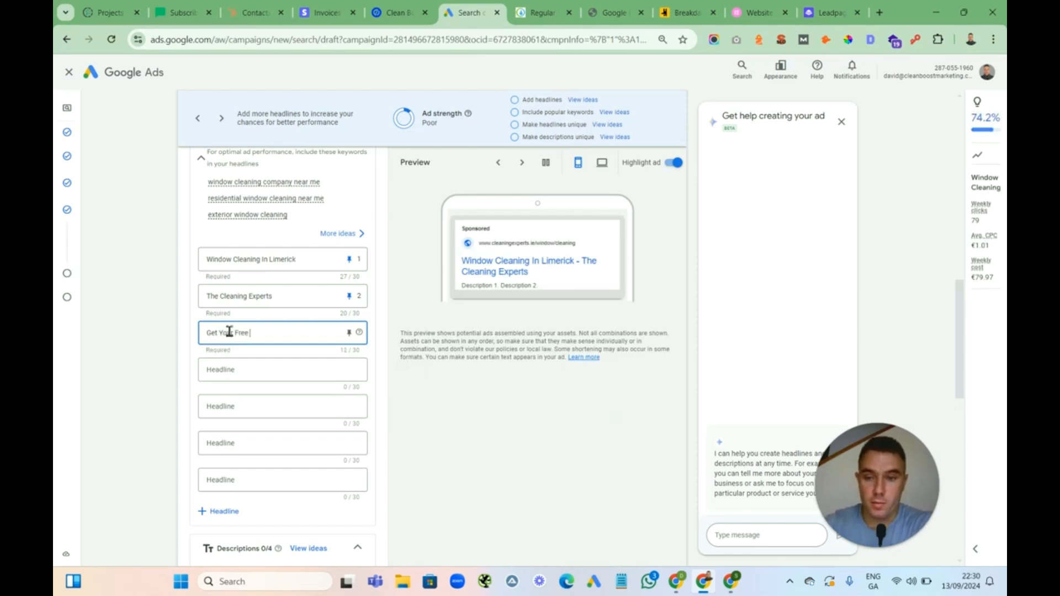
type(" Quote")
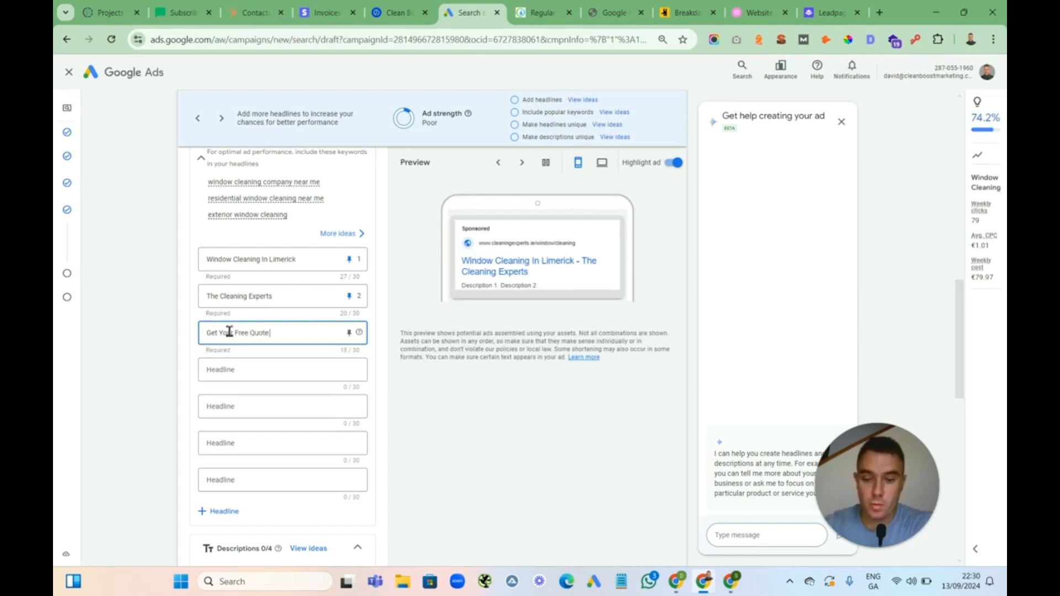
type(" Tod")
key("BackSpace")
key("BackSpace")
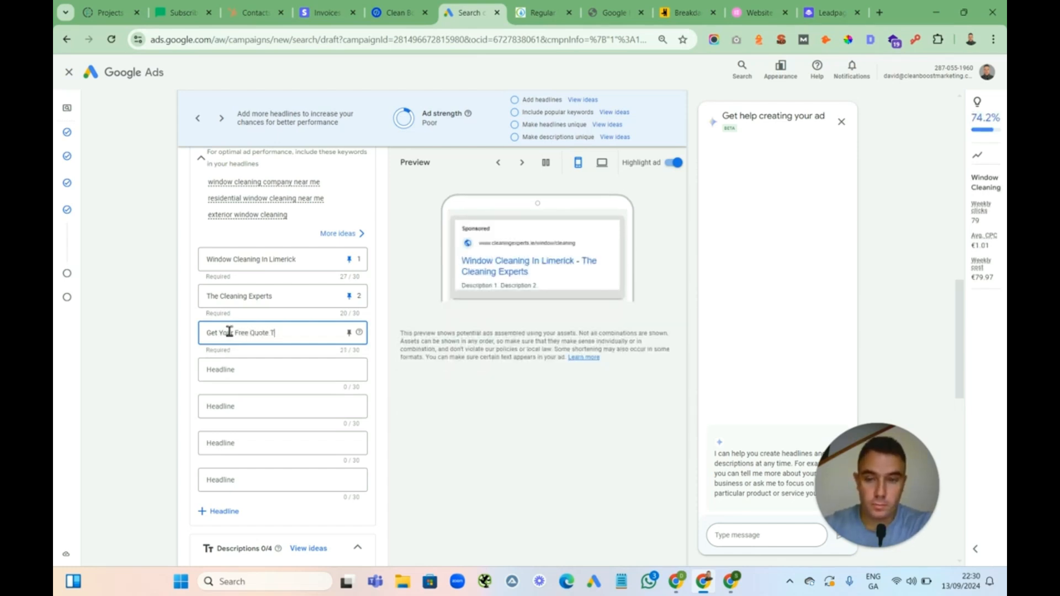
type("oday")
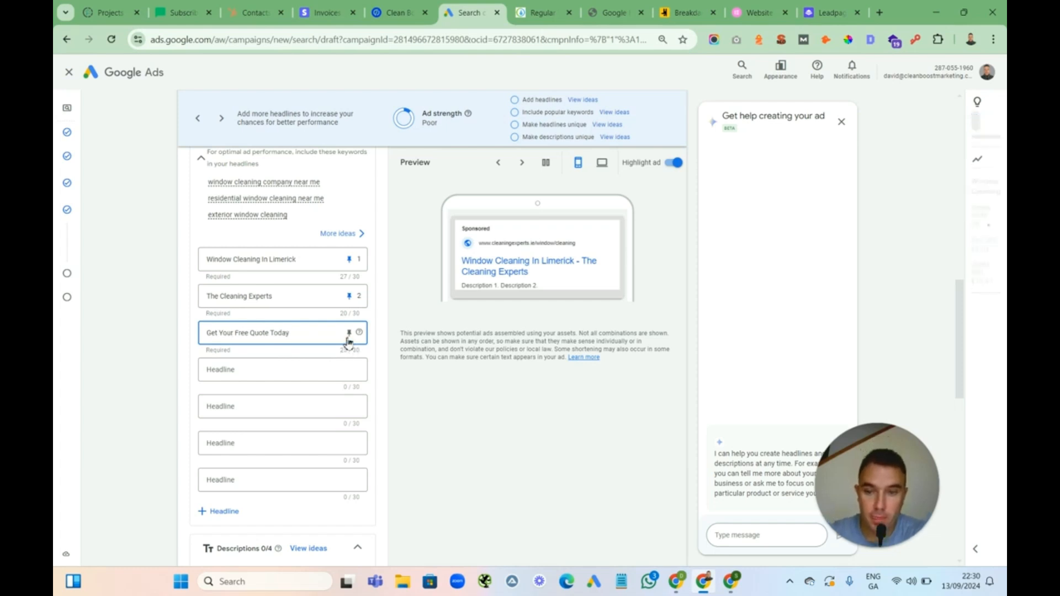
left_click(348, 332)
left_click(423, 277)
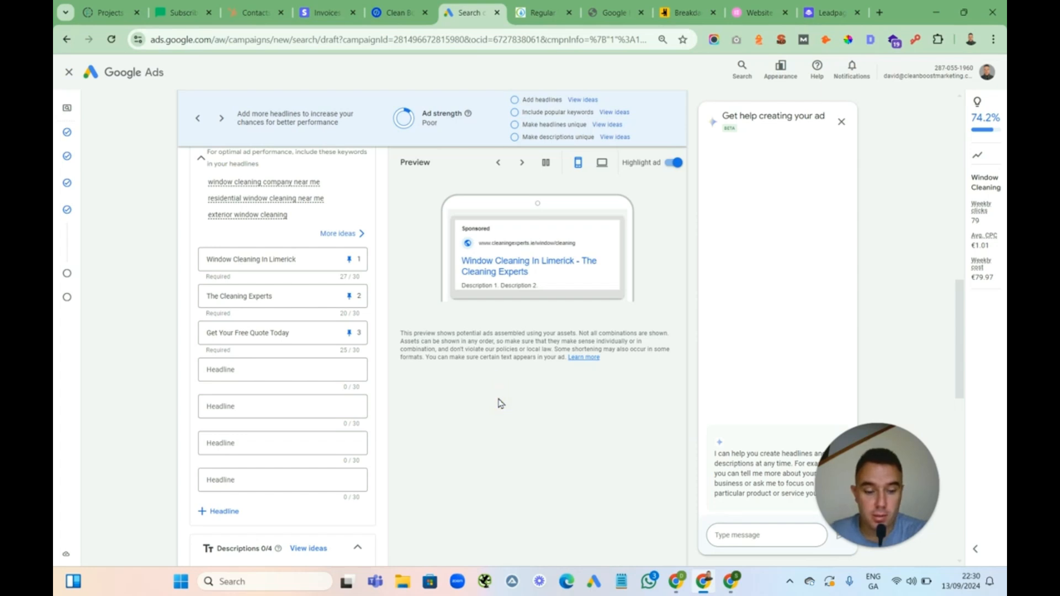
Enter the first description "The best window cleaners in Limerick. We provide a regular window cleaning service." and pin it to position 1
scroll(500, 403, "down", 5)
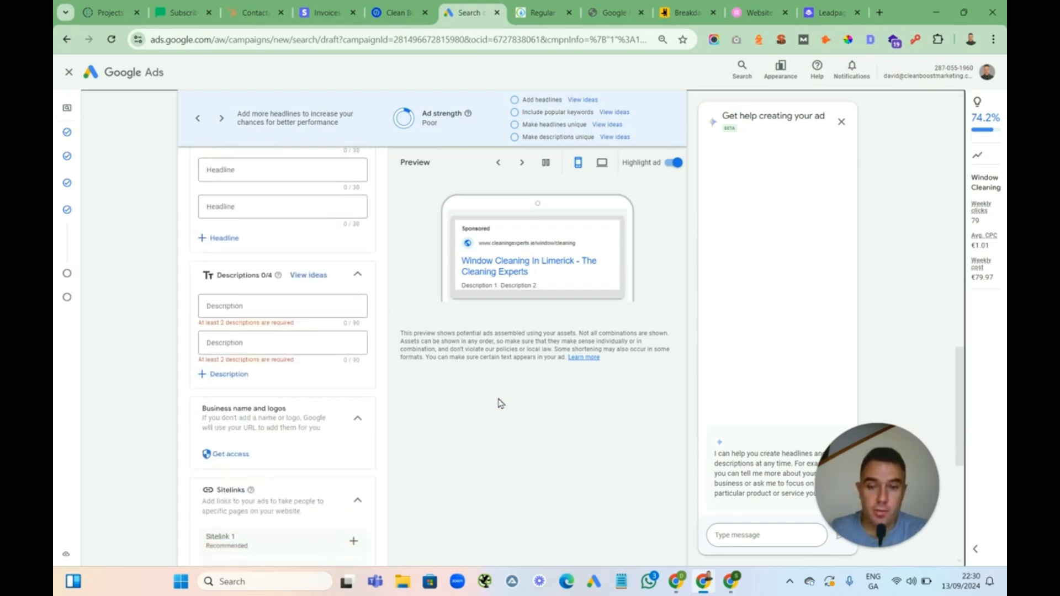
scroll(499, 402, "up", 8)
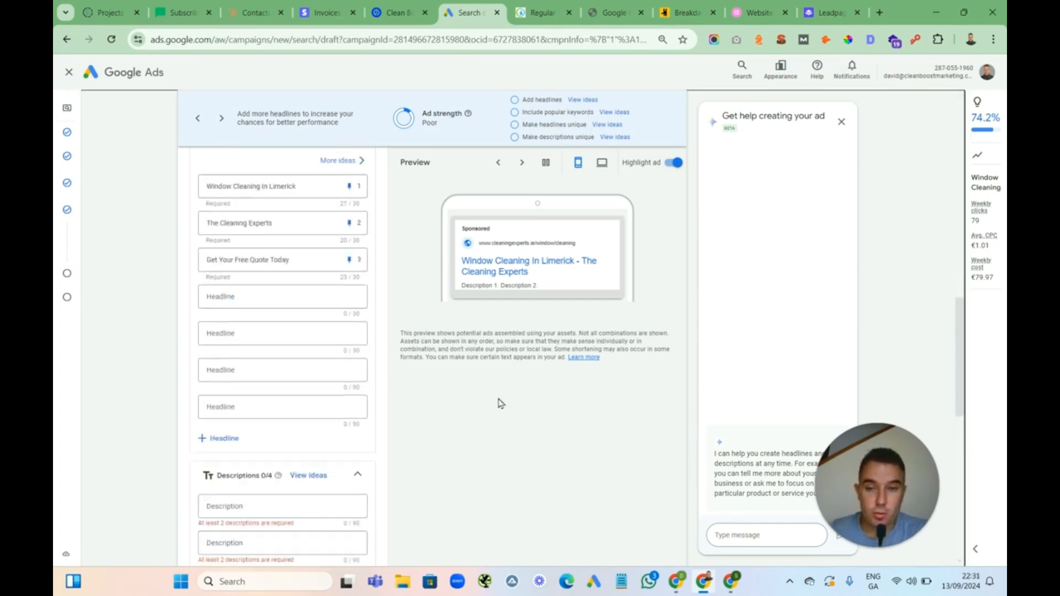
scroll(499, 403, "down", 5)
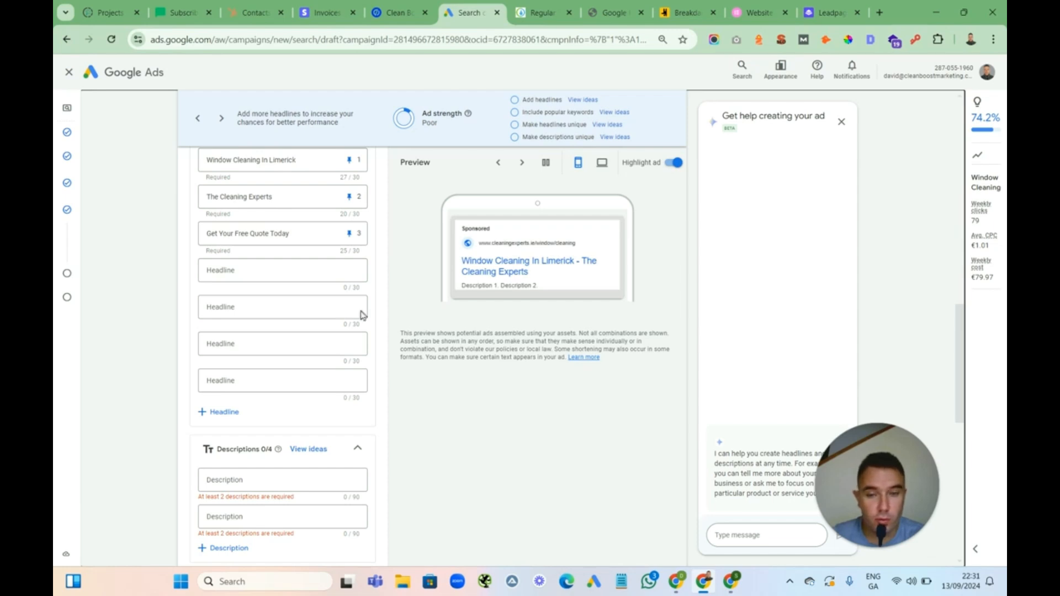
left_click(436, 428)
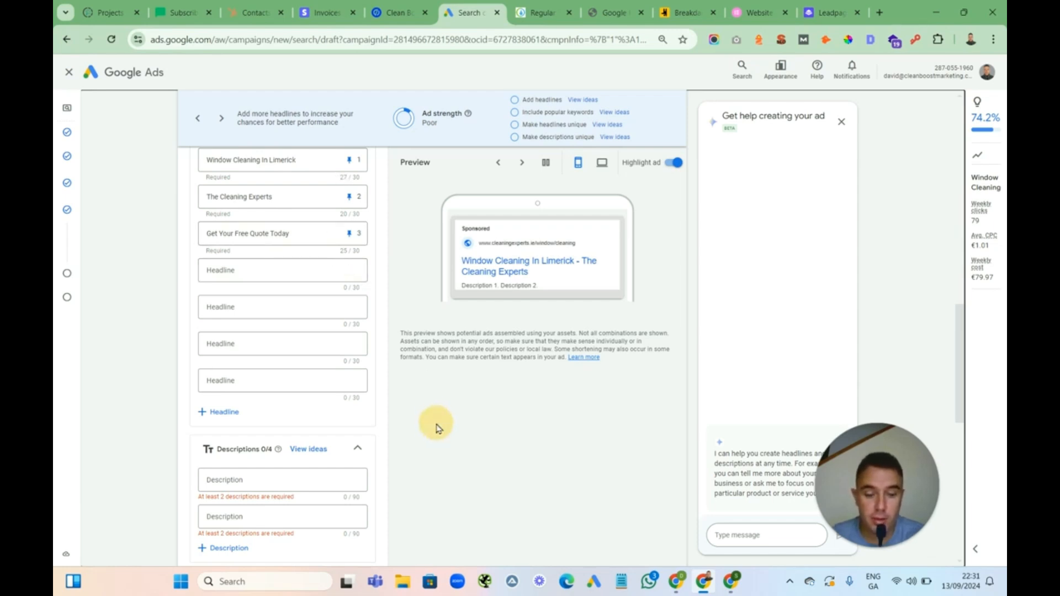
scroll(436, 428, "down", 4)
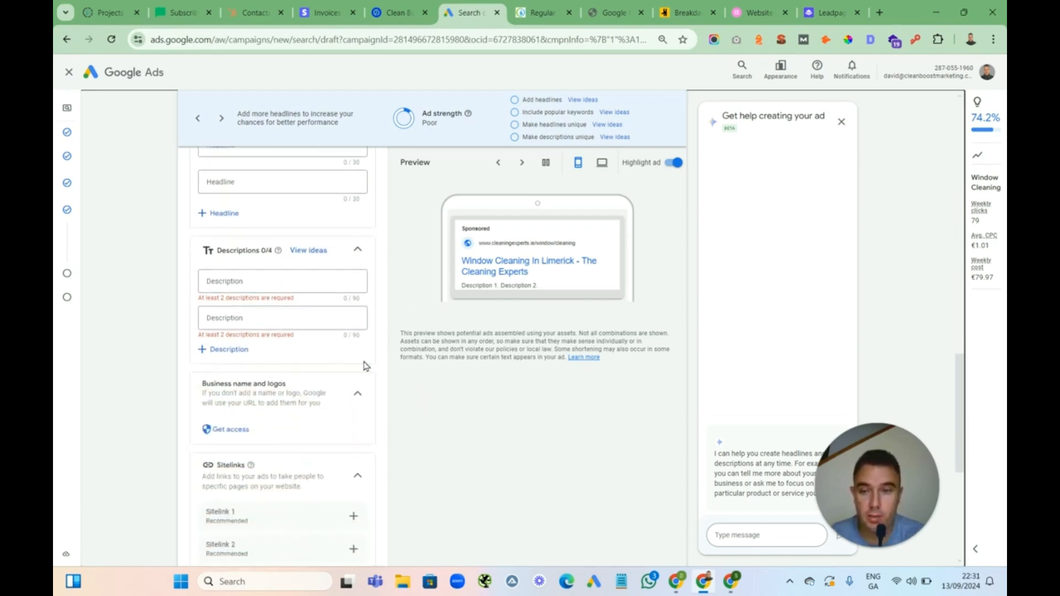
left_click(231, 284)
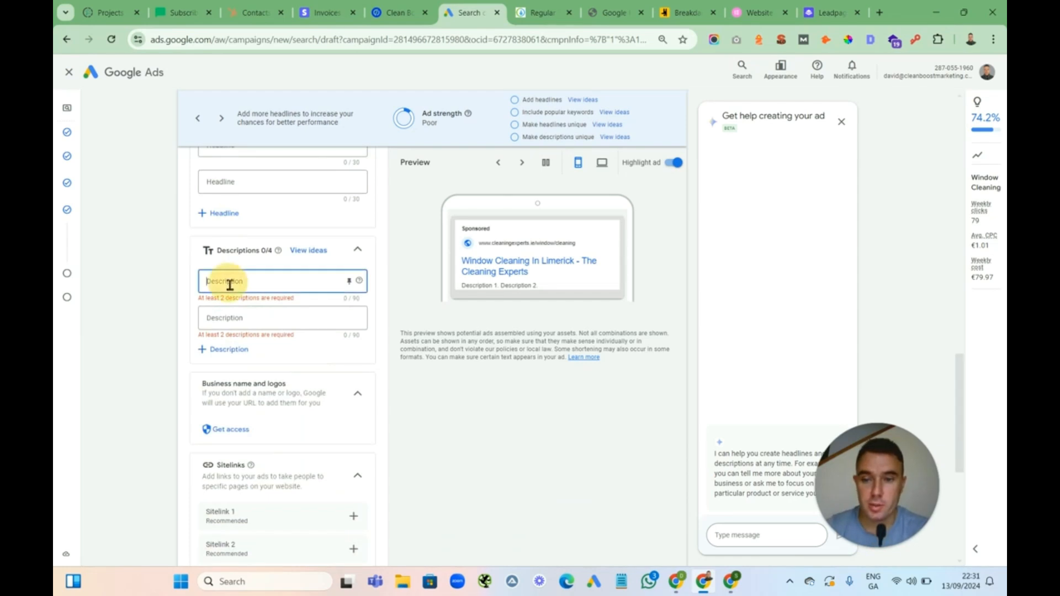
type("The be")
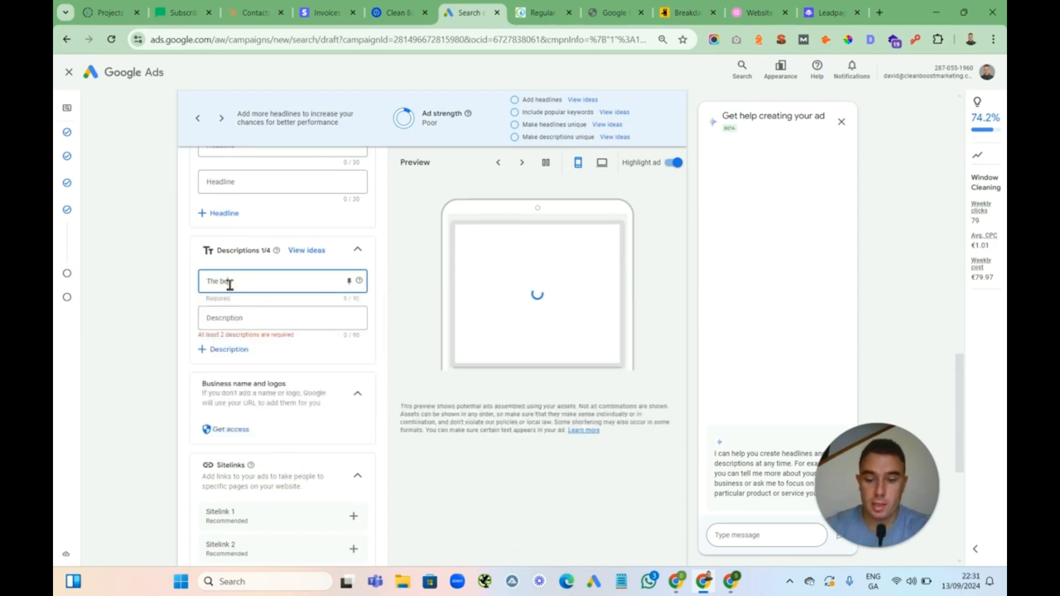
type("st window cl")
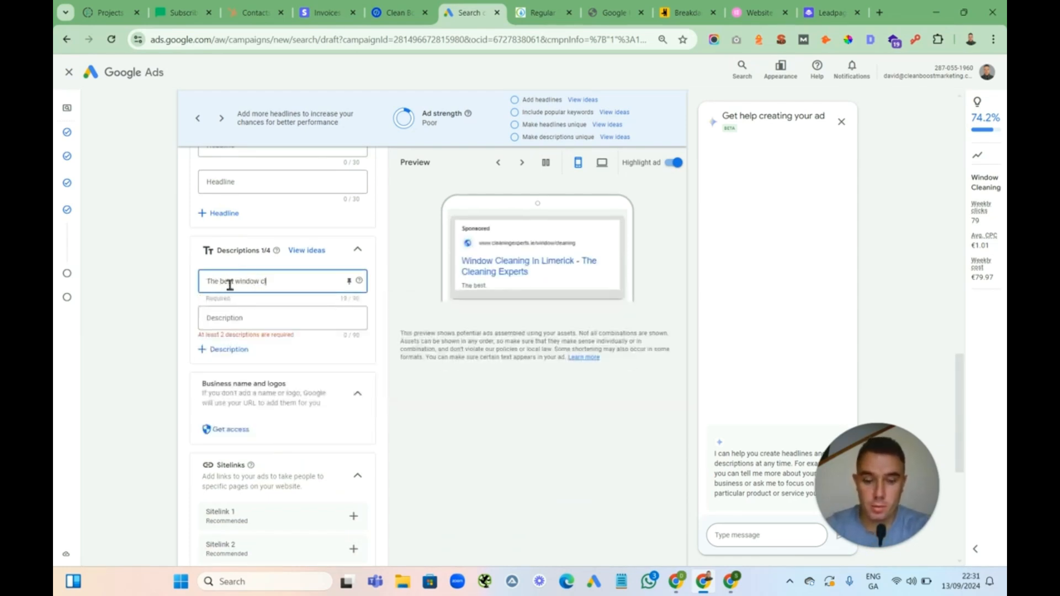
type("eaners in")
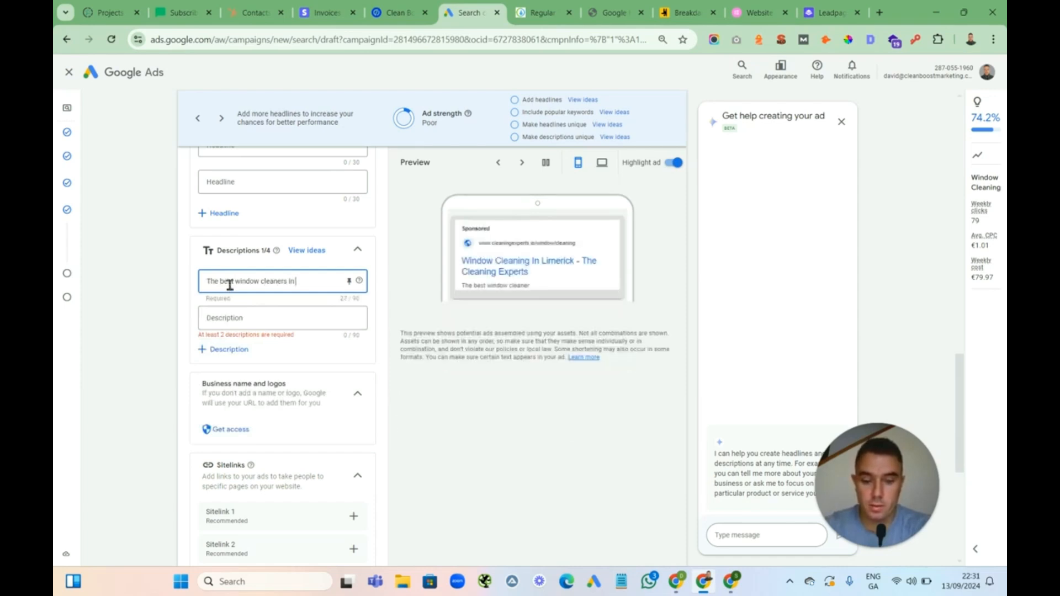
type(" Limerick")
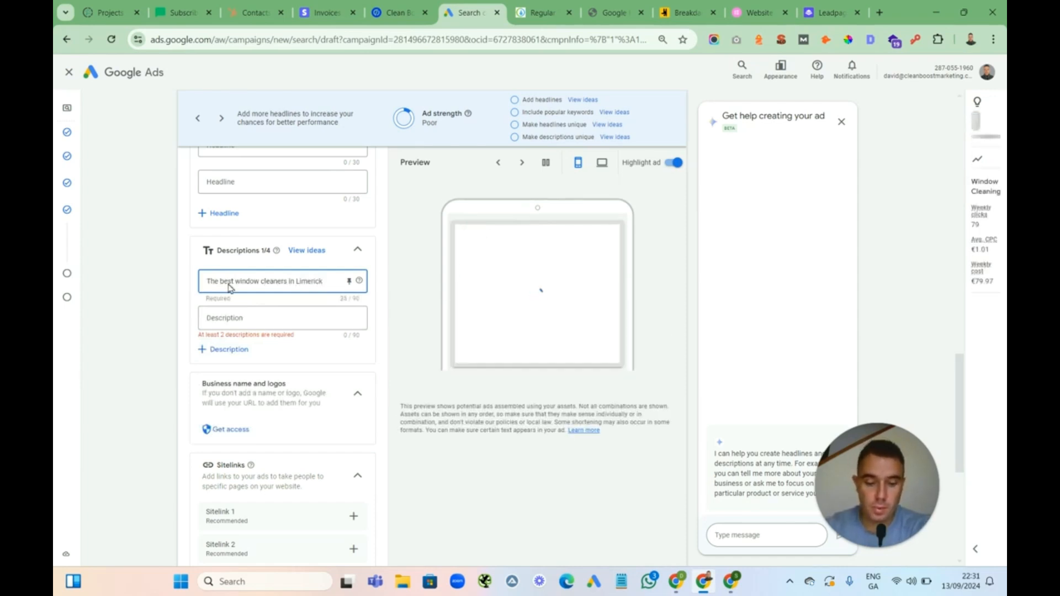
type(".")
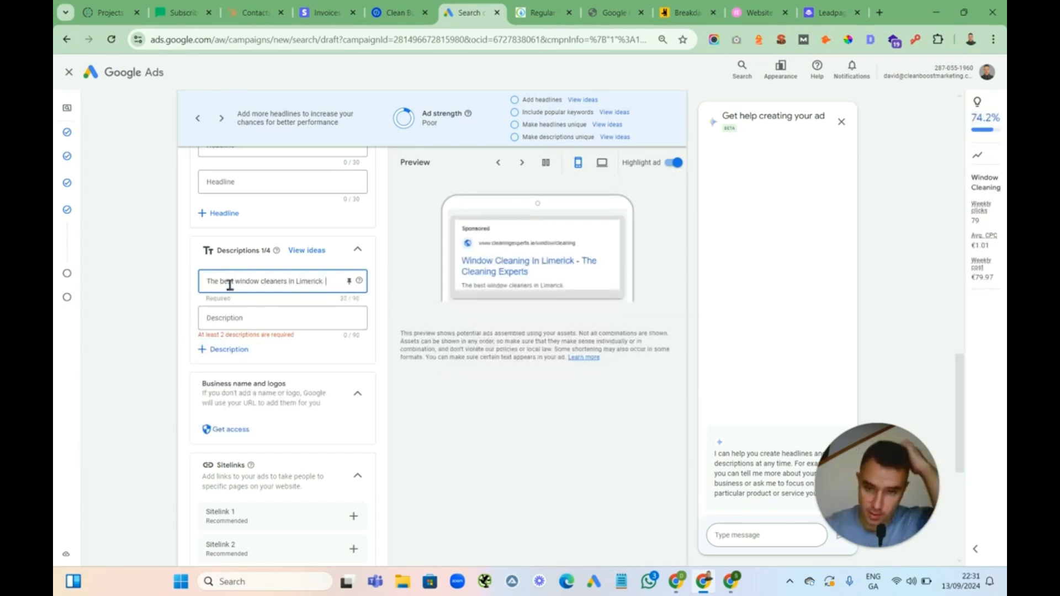
type(" We p")
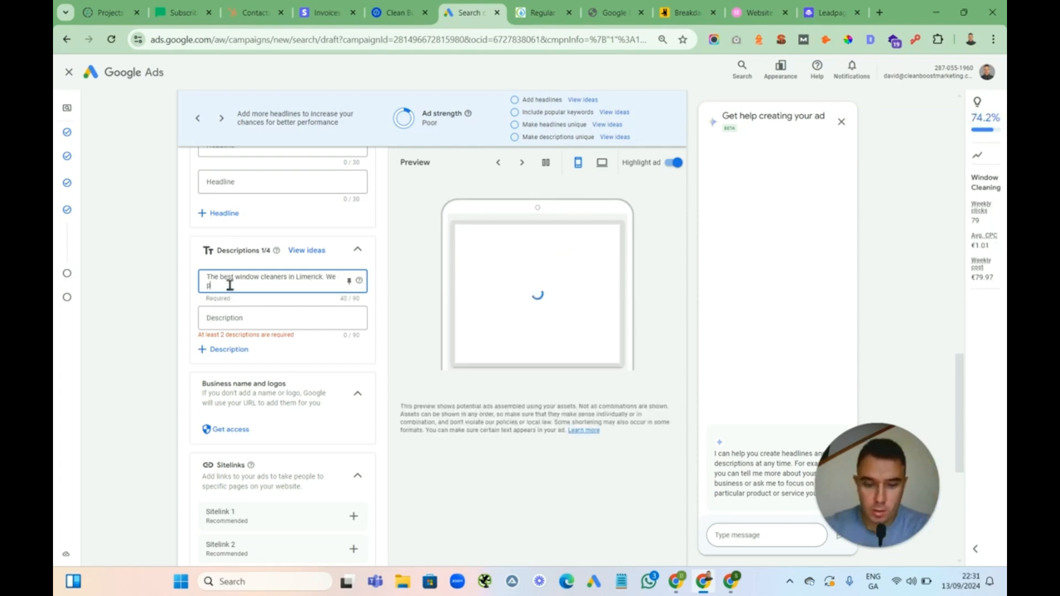
type("rovide a regular")
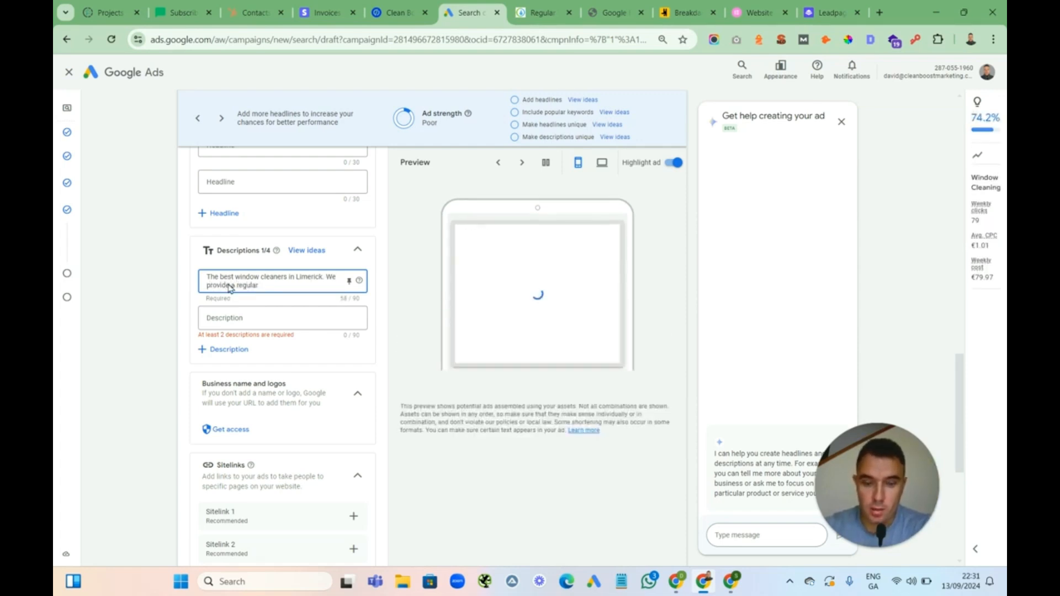
type(" window")
type(" clean")
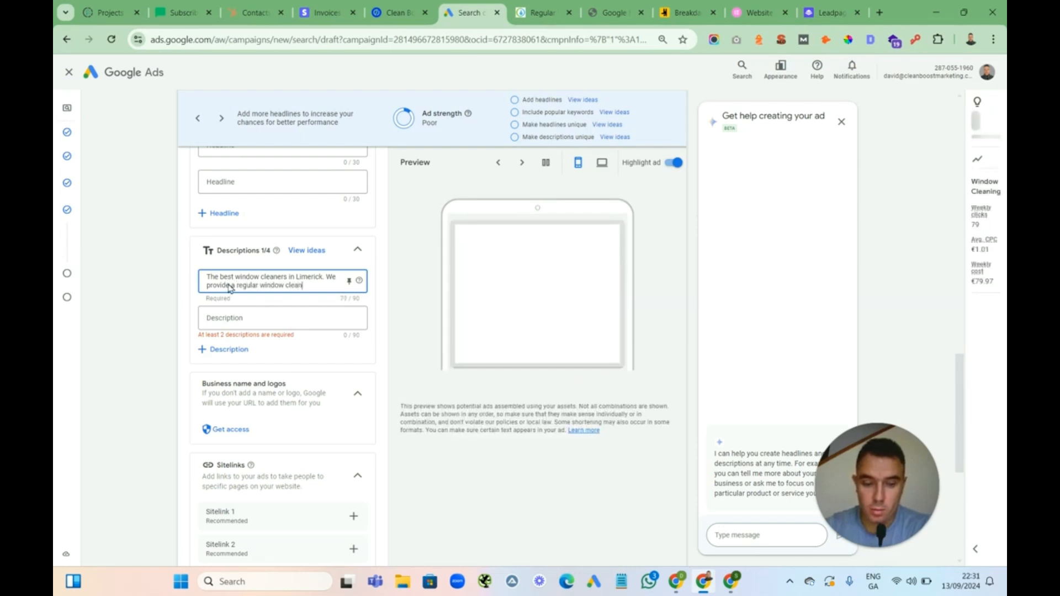
type("ing service.")
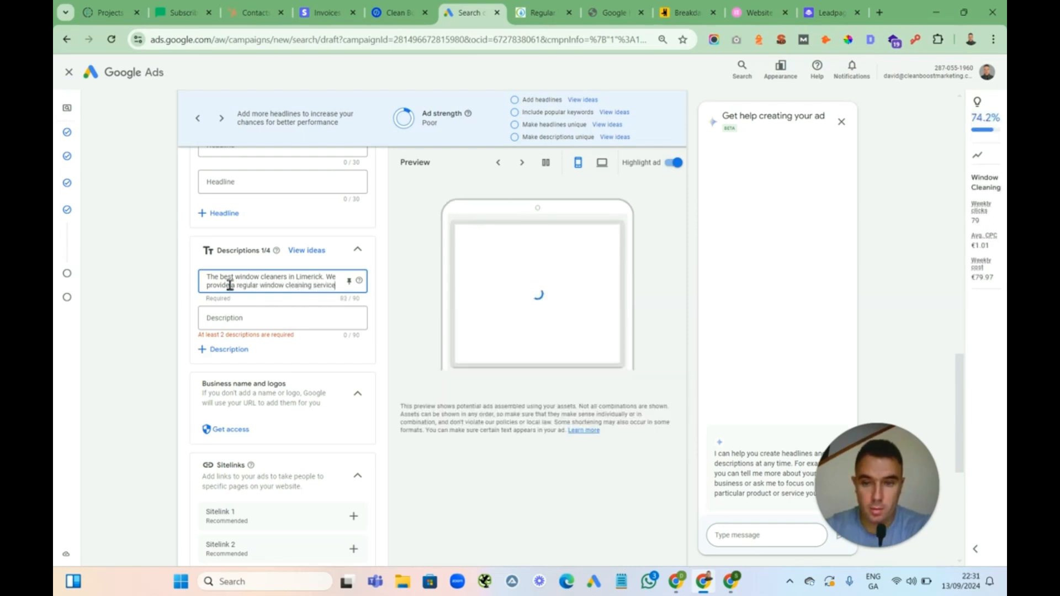
left_click(356, 301)
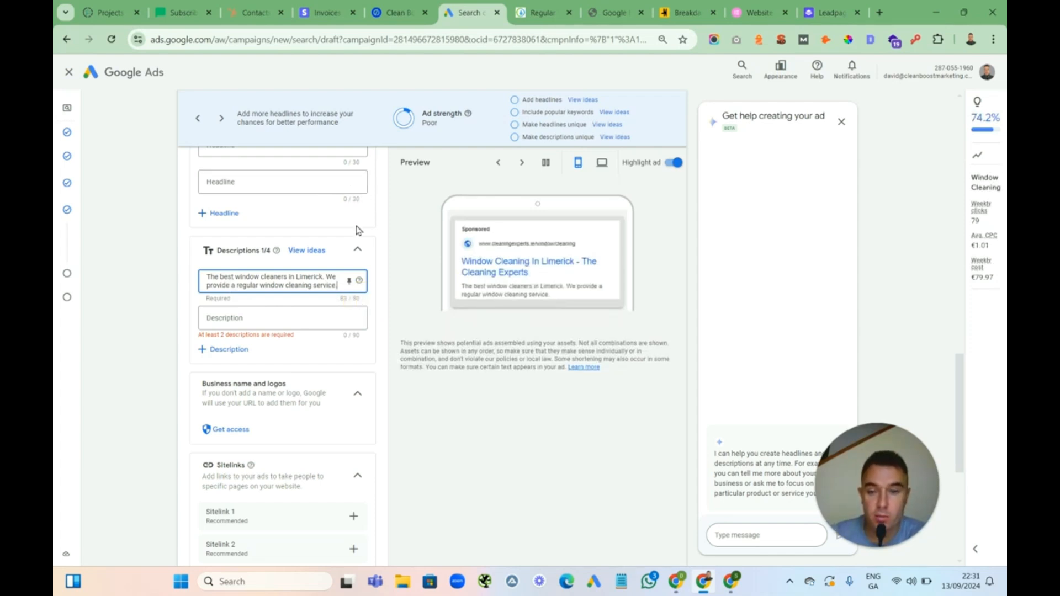
left_click(349, 282)
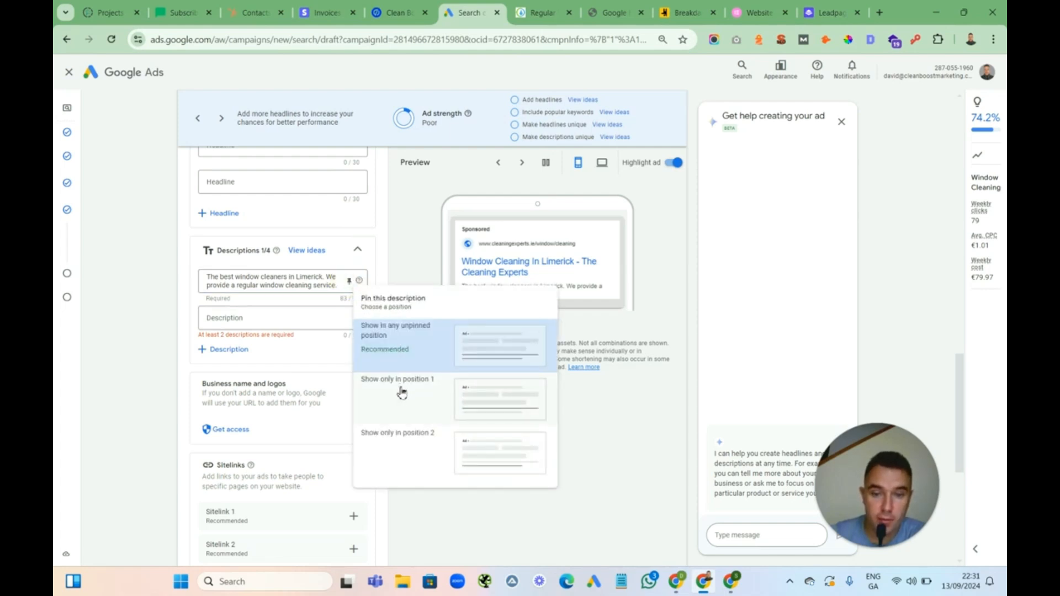
left_click(401, 392)
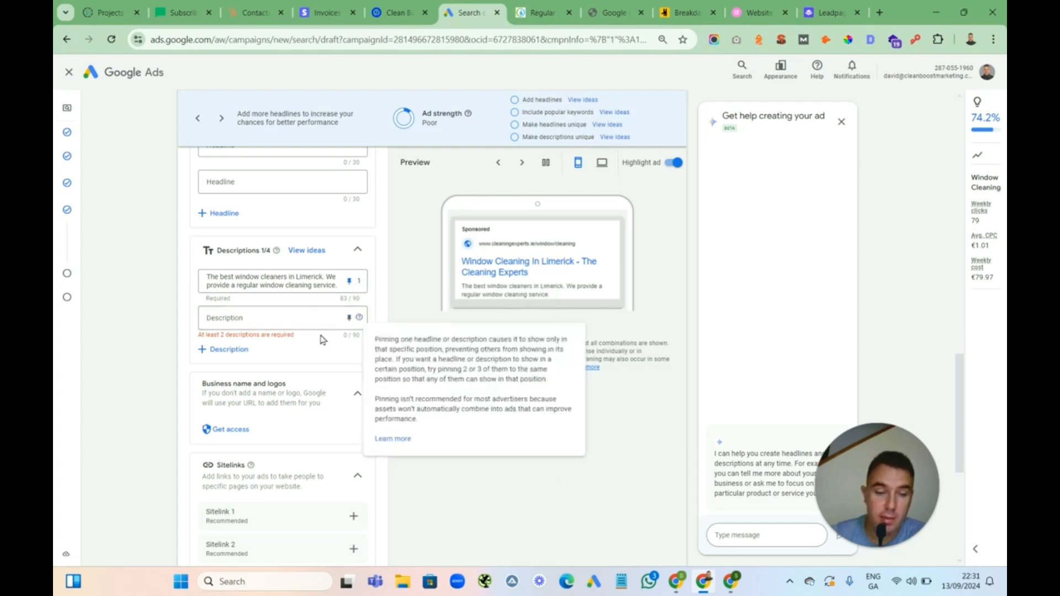
Enter the second description "Fully insured. 100% guarantee. We use water fed poles & equipment. Locally owned."
left_click(224, 319)
type("Fu")
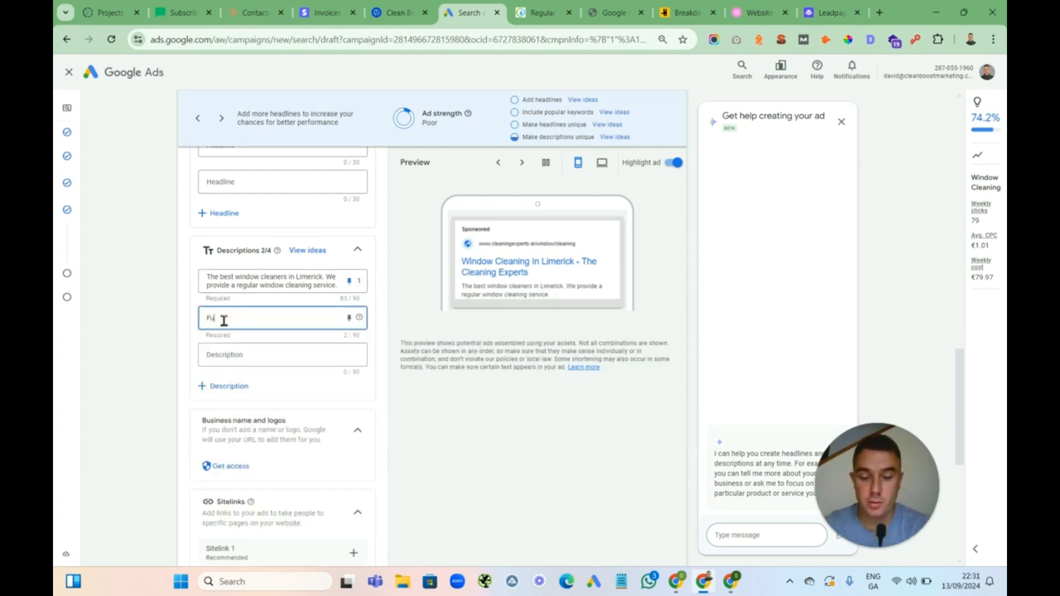
type("lly insured. ")
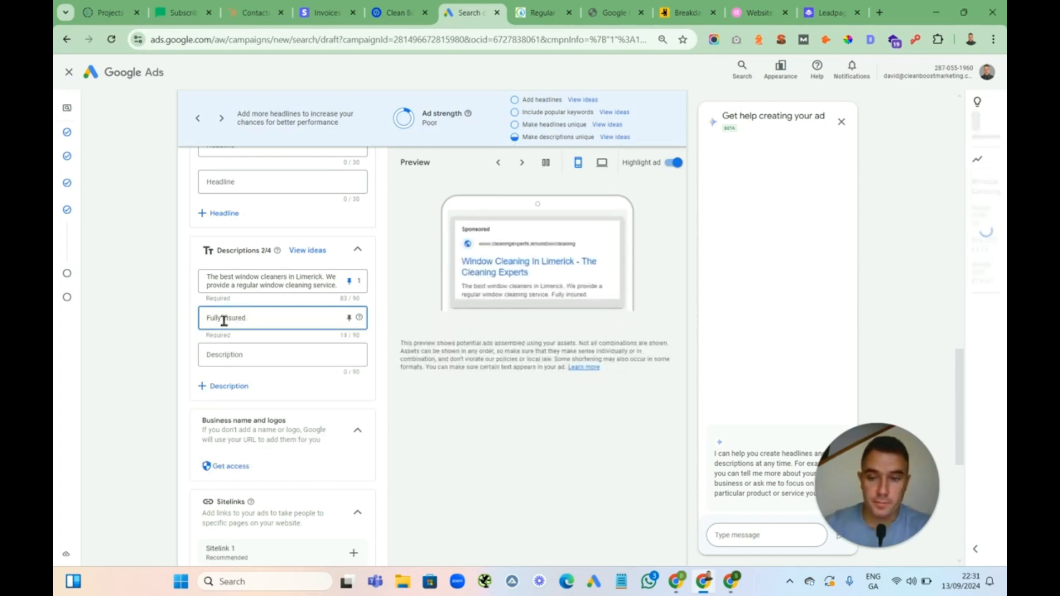
type("100")
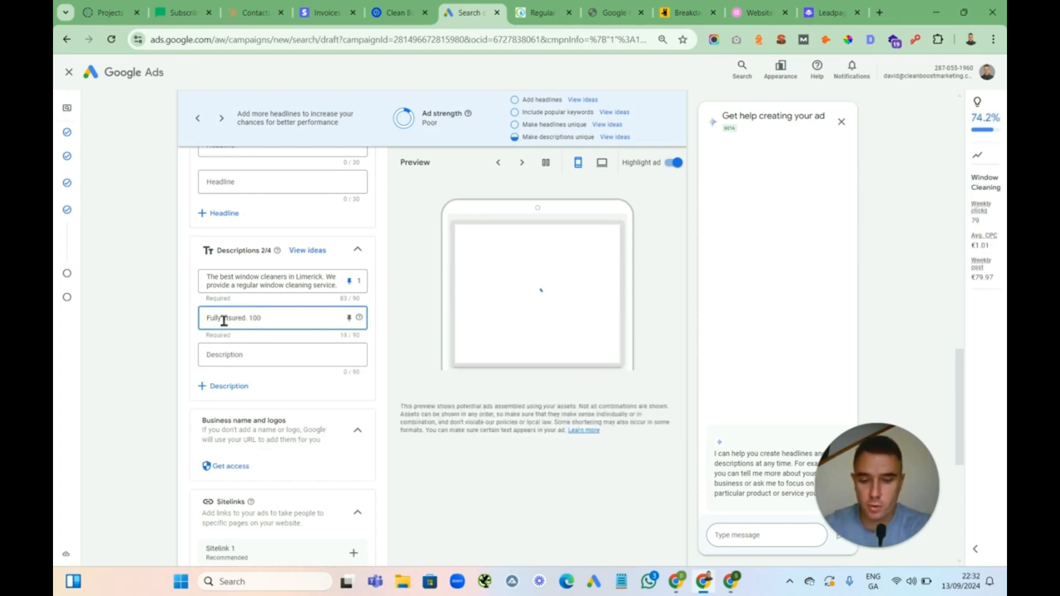
type("% g")
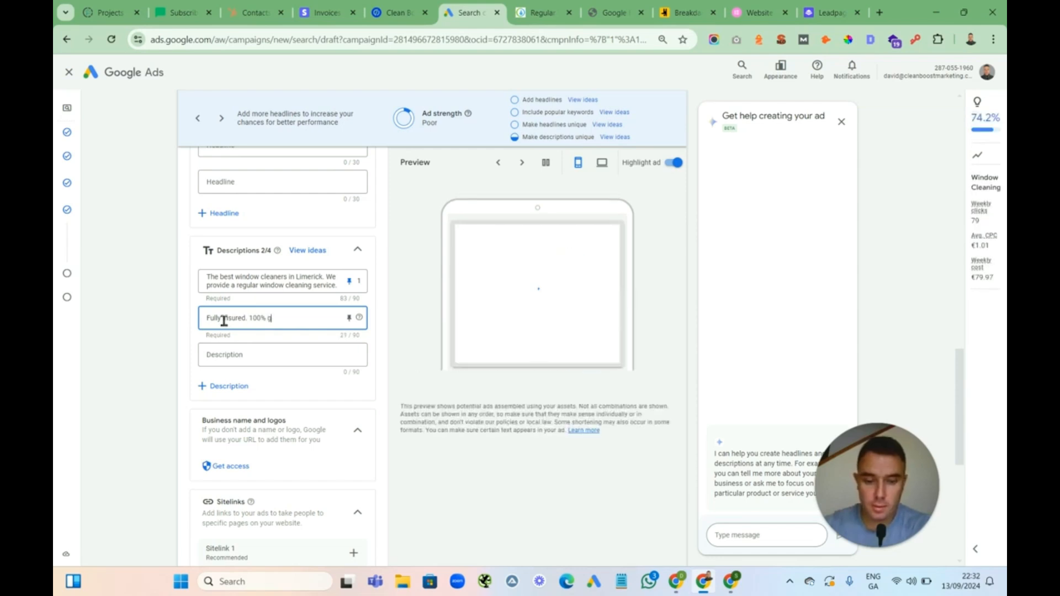
type("ar")
key("BackSpace")
key("BackSpace")
type("u")
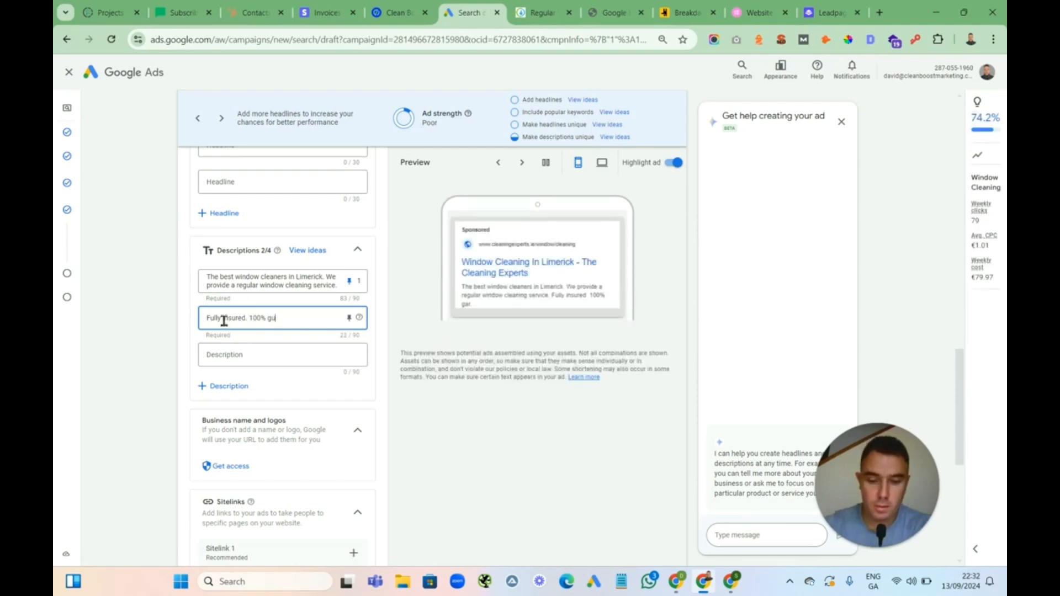
type("ar")
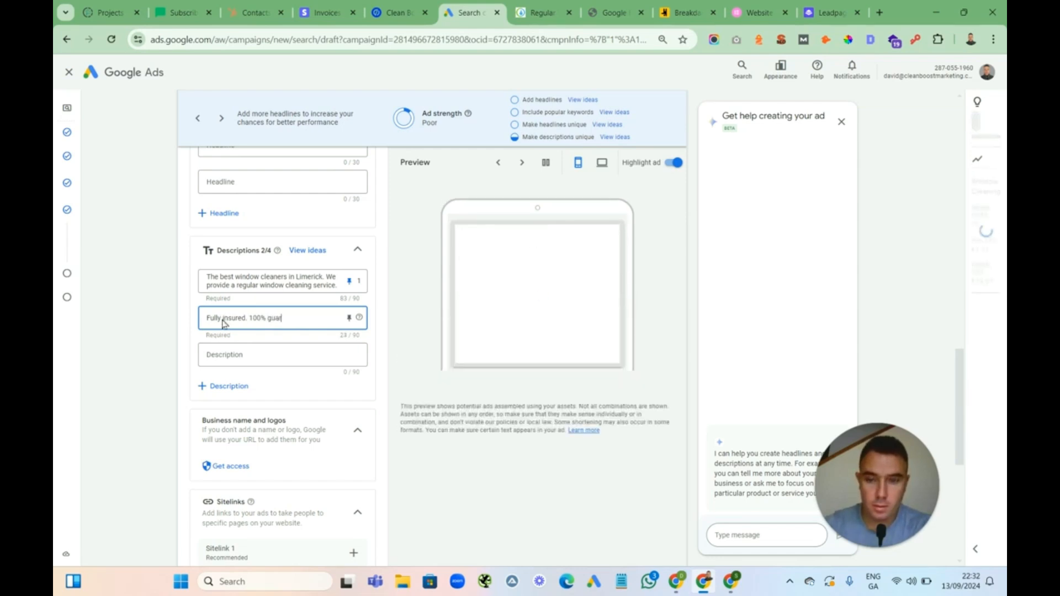
type("antee.")
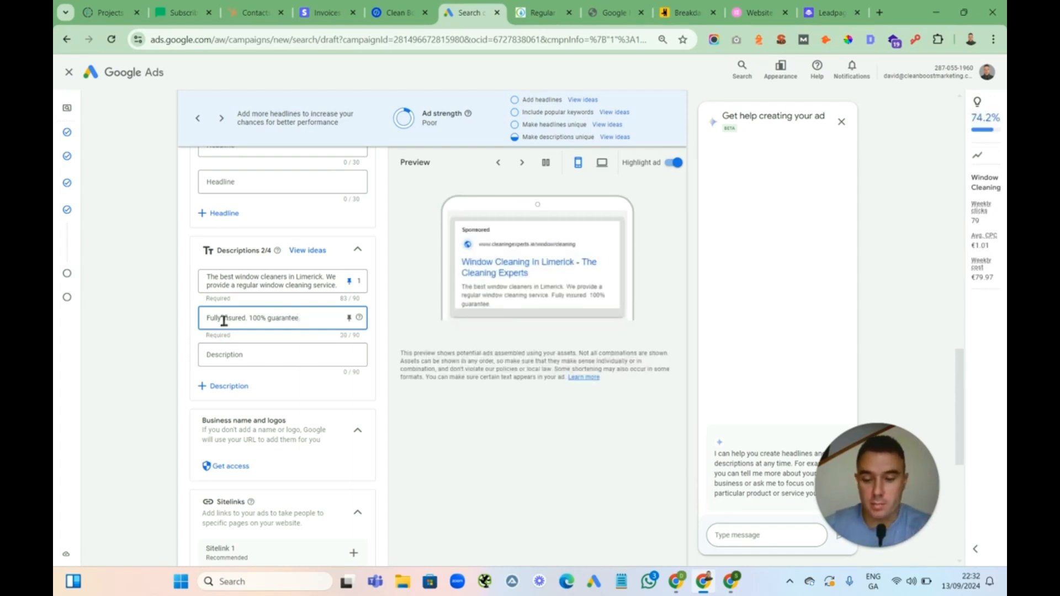
type("We us")
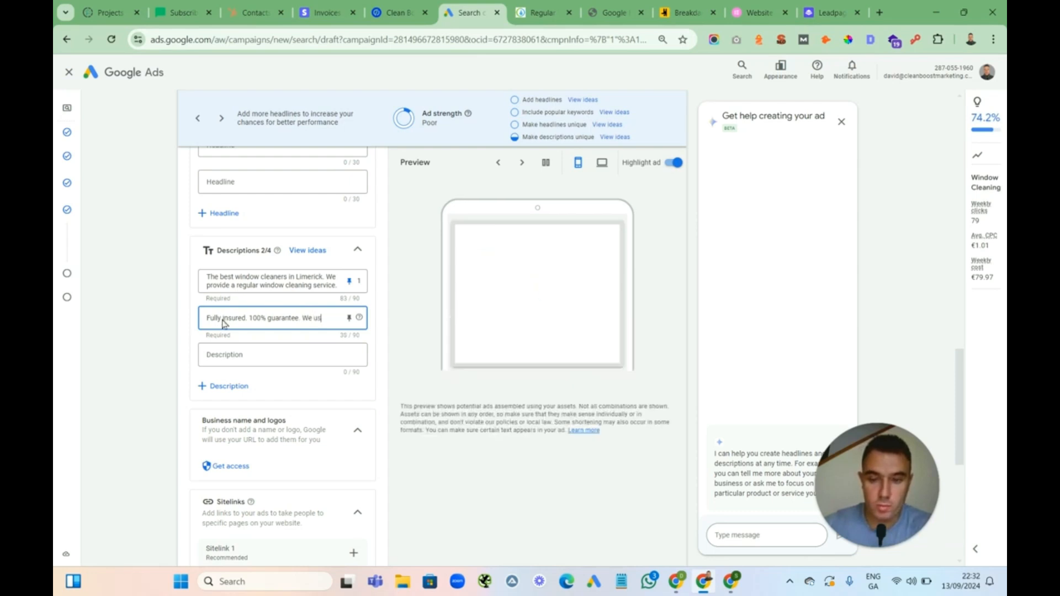
type("e wate")
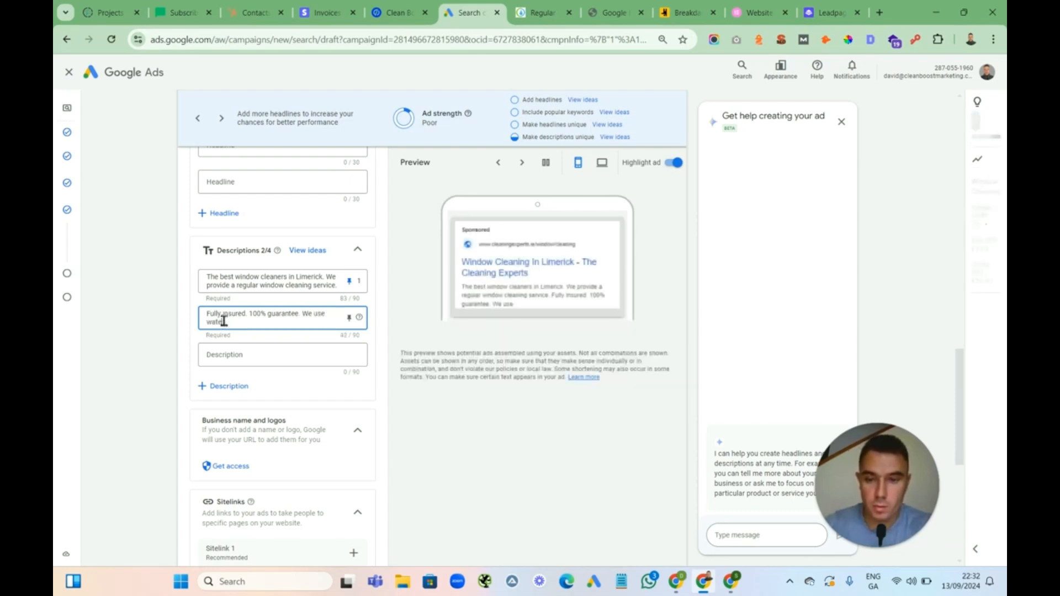
type("r fed")
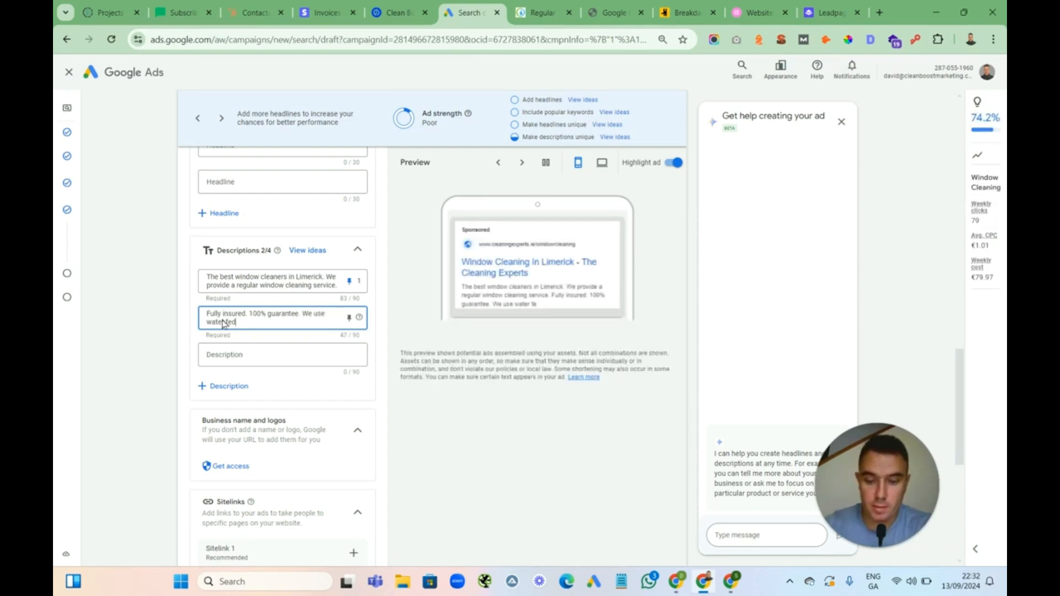
type(" poles")
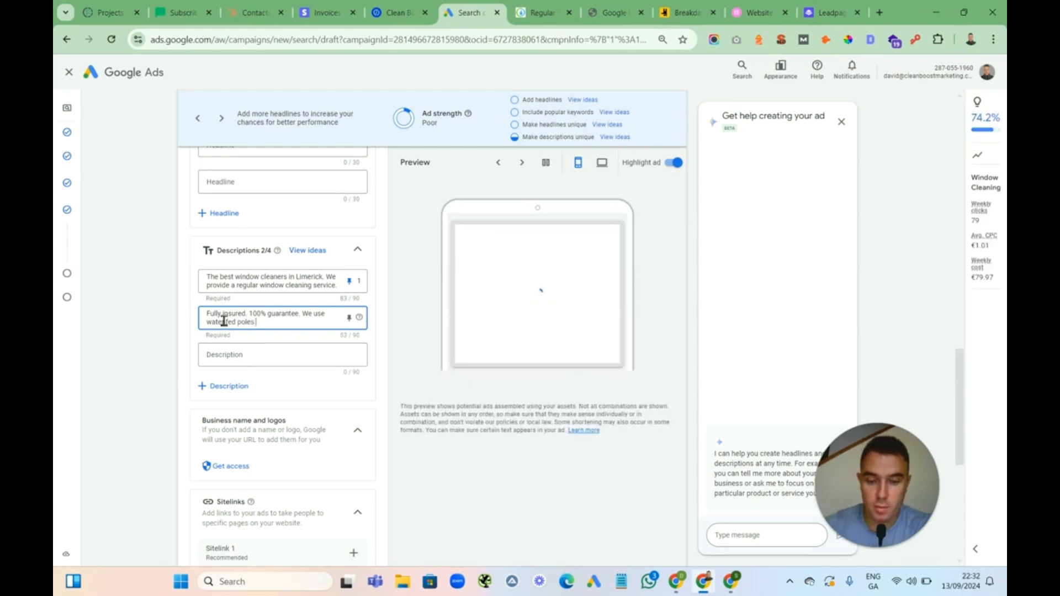
type(" & equip")
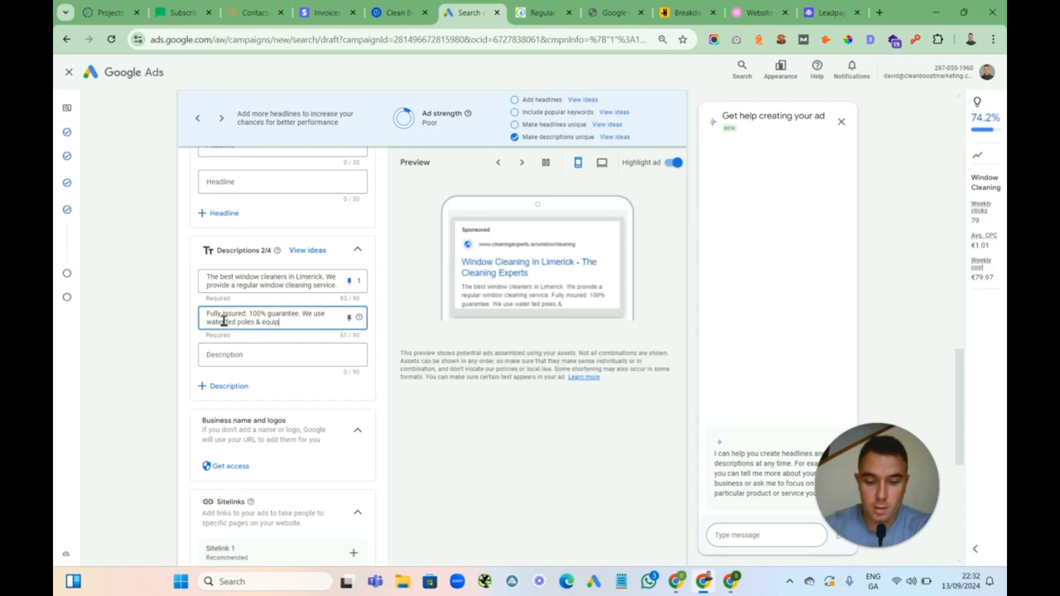
type("ment.")
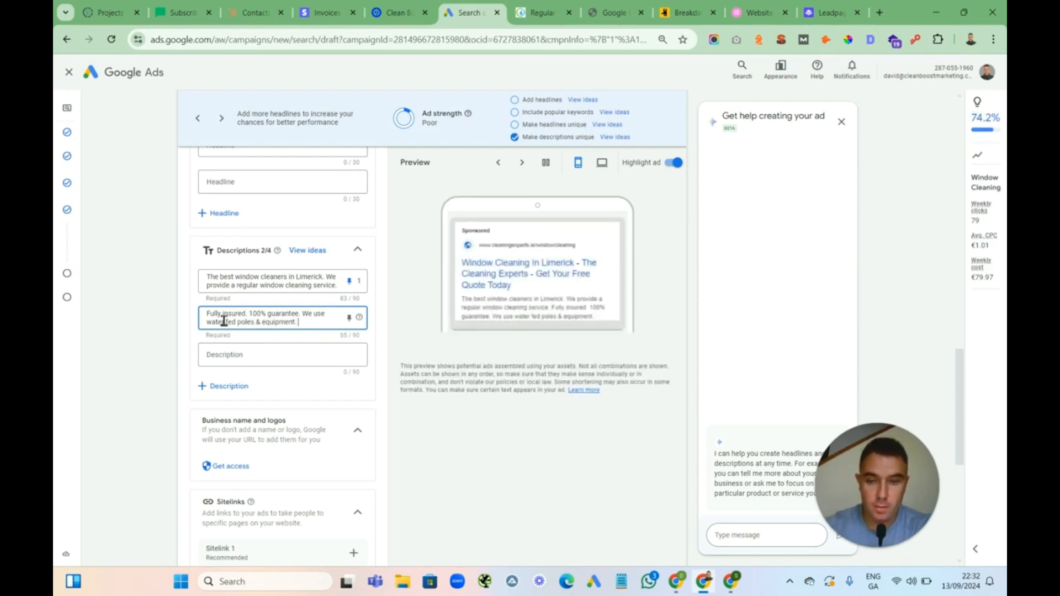
type(" Loc")
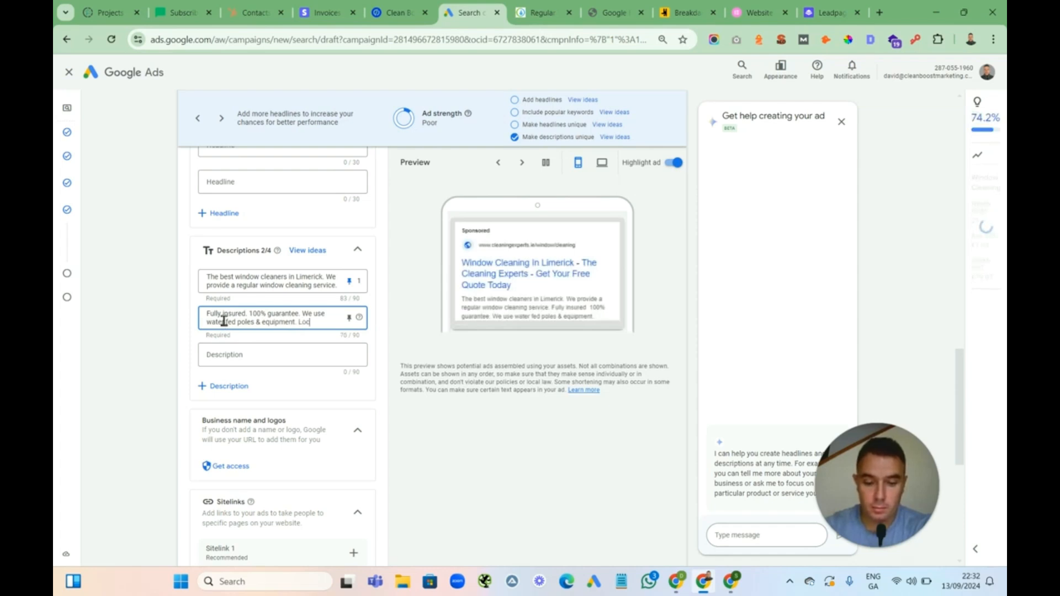
type("ally owned")
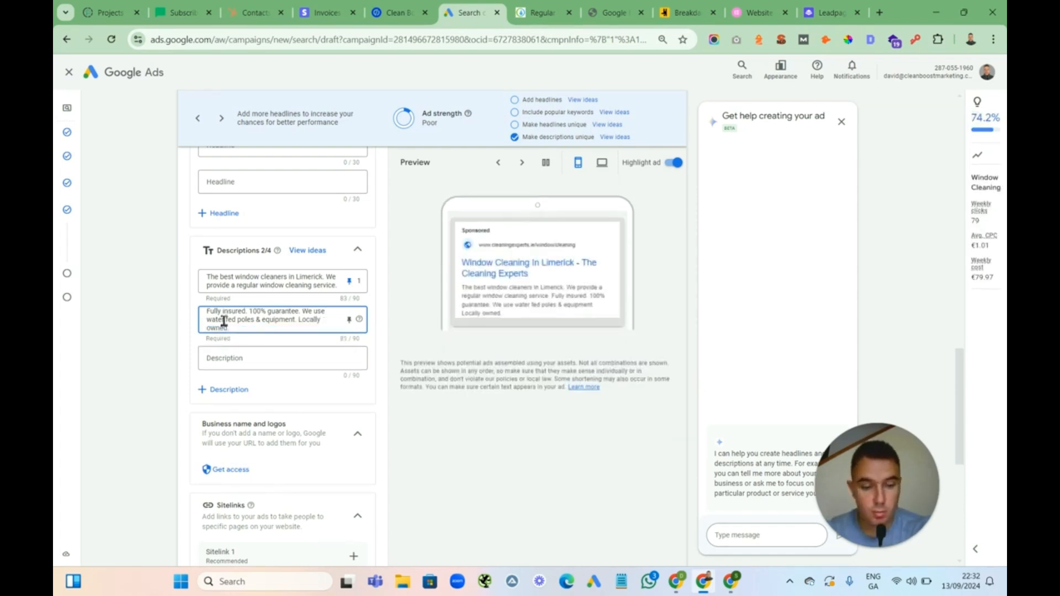
type(".")
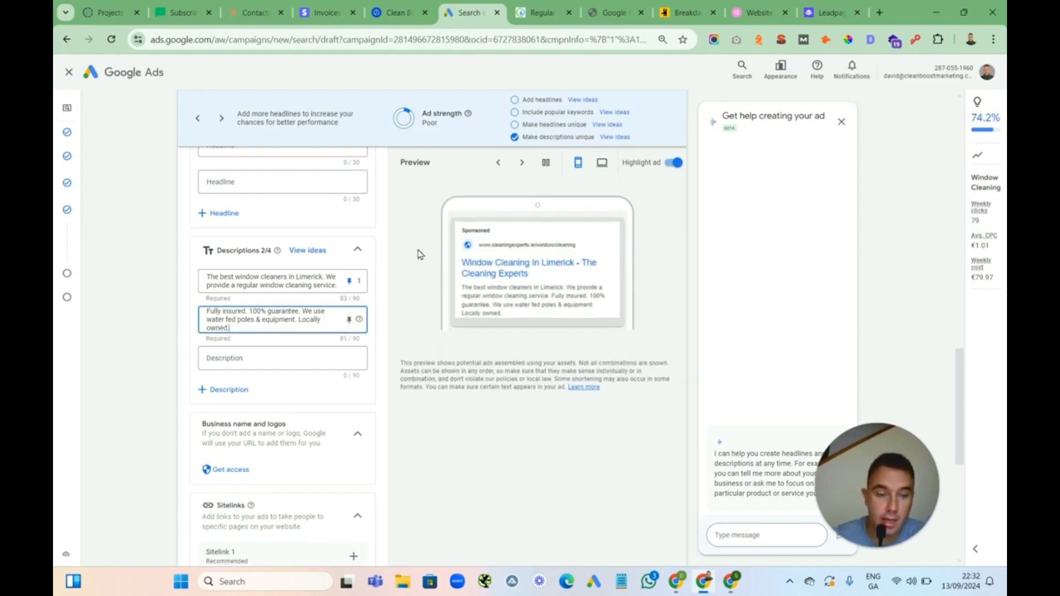
left_click(409, 227)
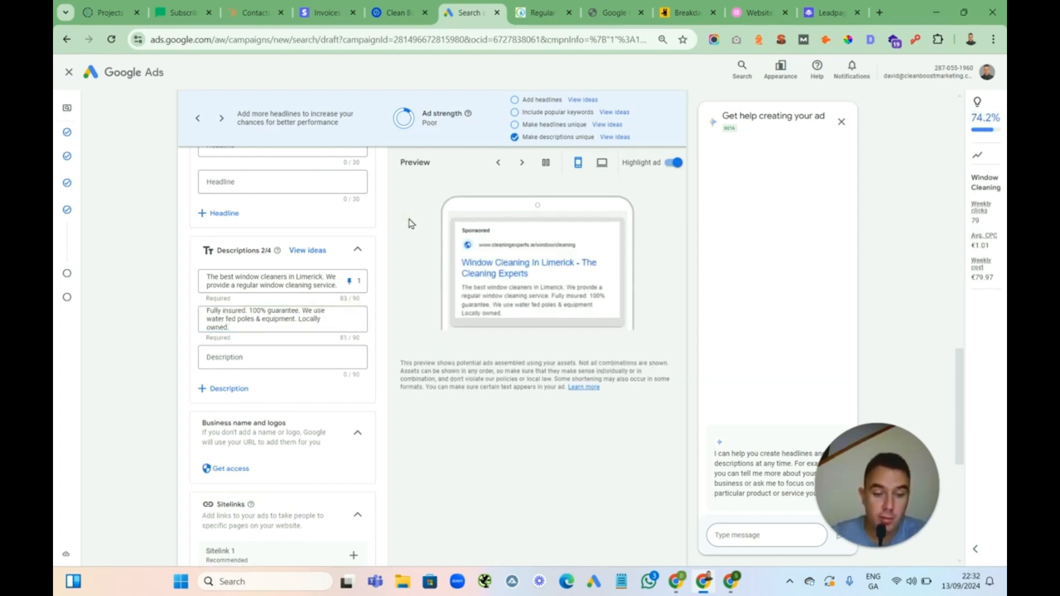
Pin the second description to position 2
scroll(411, 224, "up", 4)
scroll(411, 223, "up", 4)
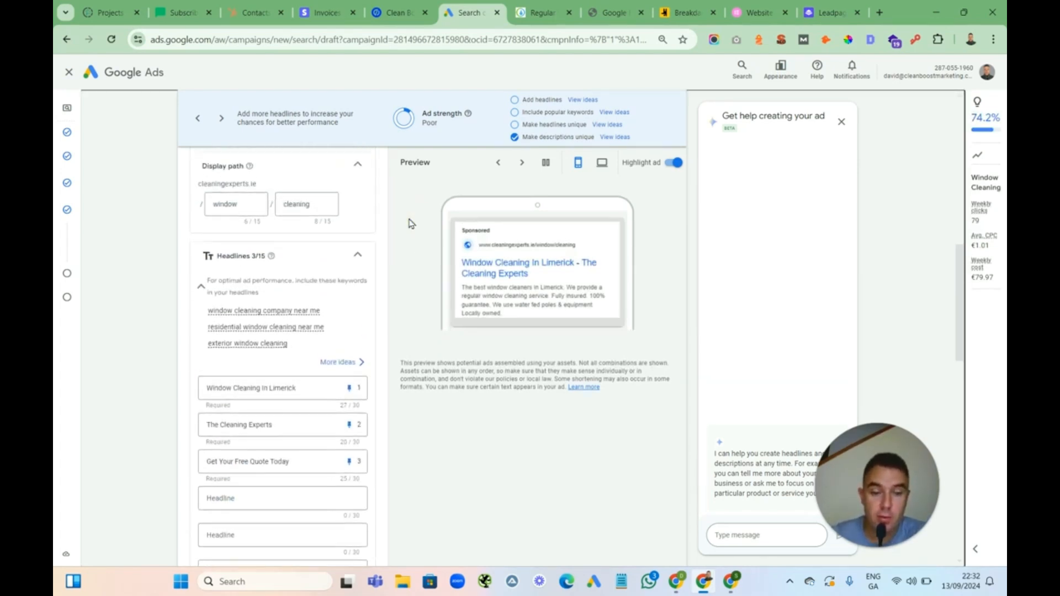
scroll(412, 224, "down", 1)
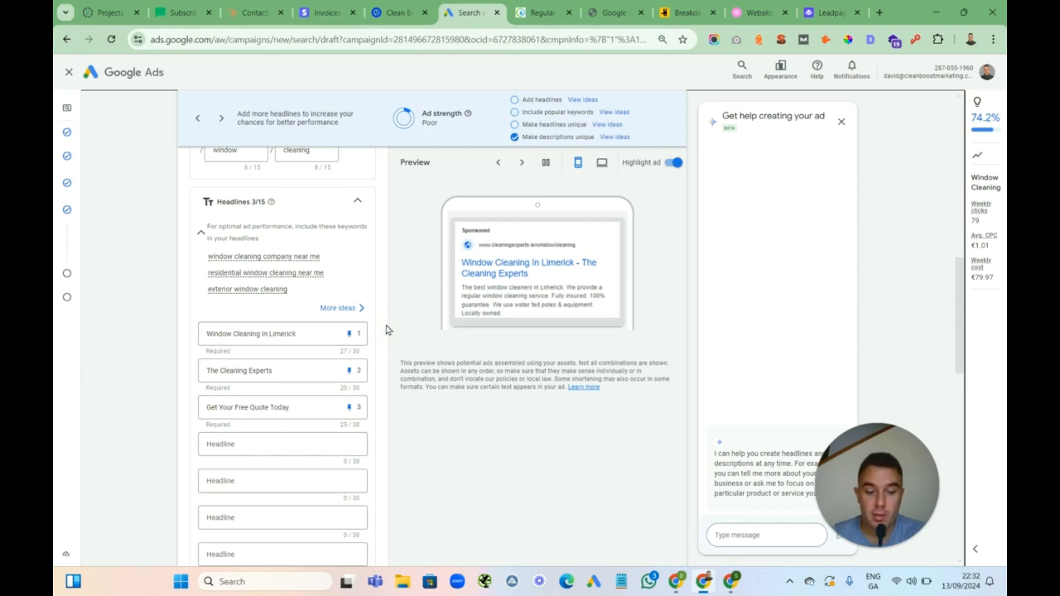
scroll(387, 330, "down", 3)
scroll(386, 329, "down", 6)
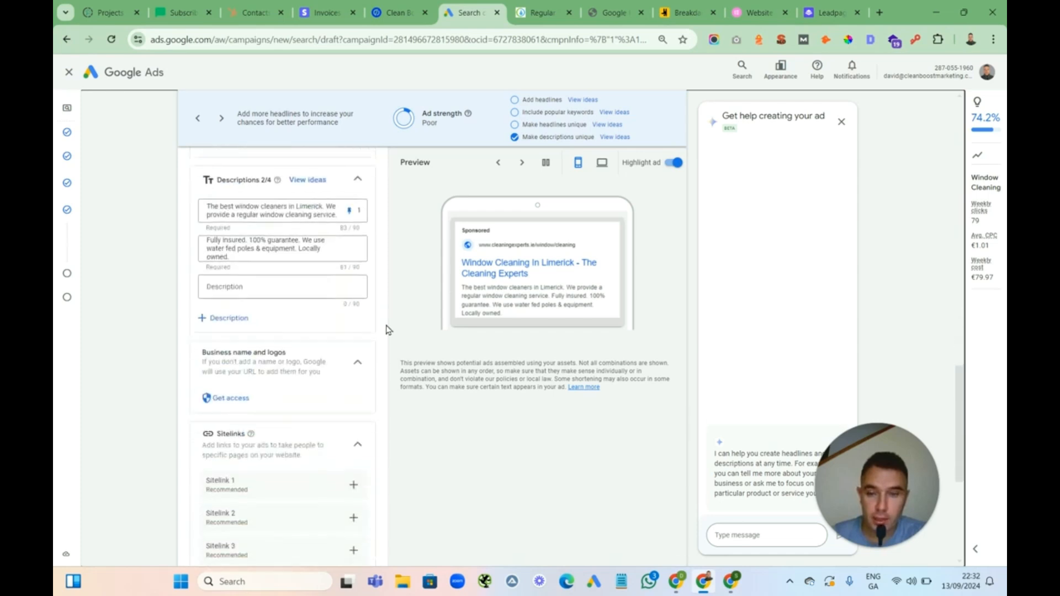
left_click(350, 251)
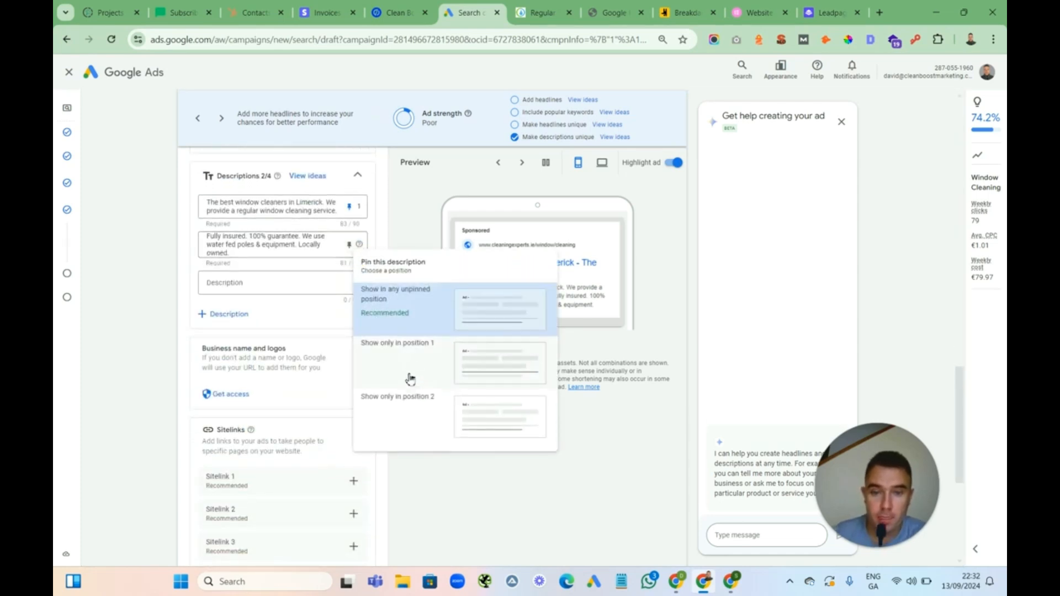
left_click(404, 406)
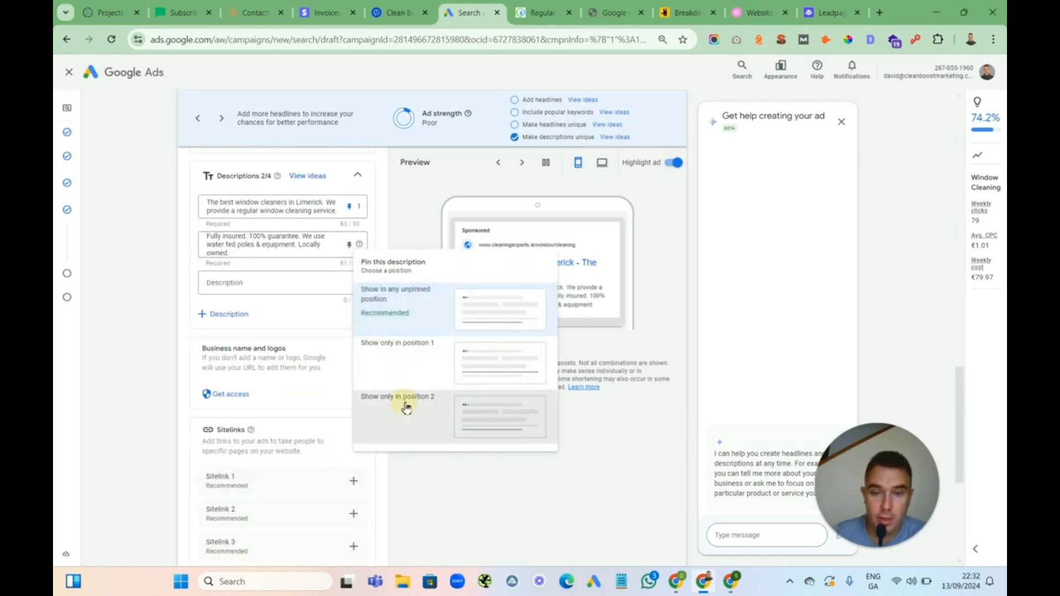
Finish the responsive search ad and continue past the keywords and ads page
scroll(423, 440, "down", 3)
scroll(424, 439, "down", 1)
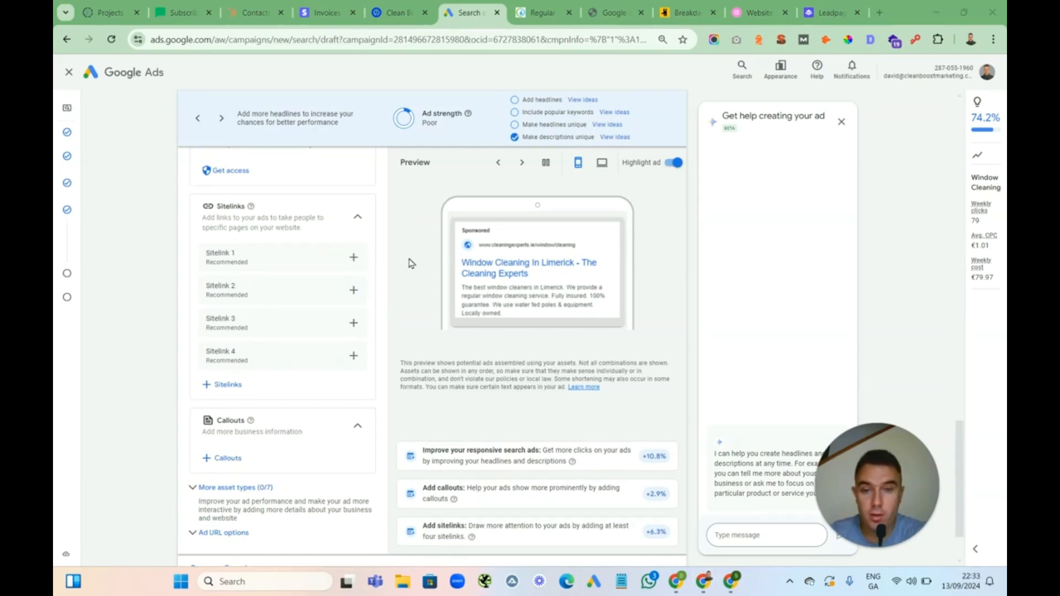
scroll(411, 264, "up", 1)
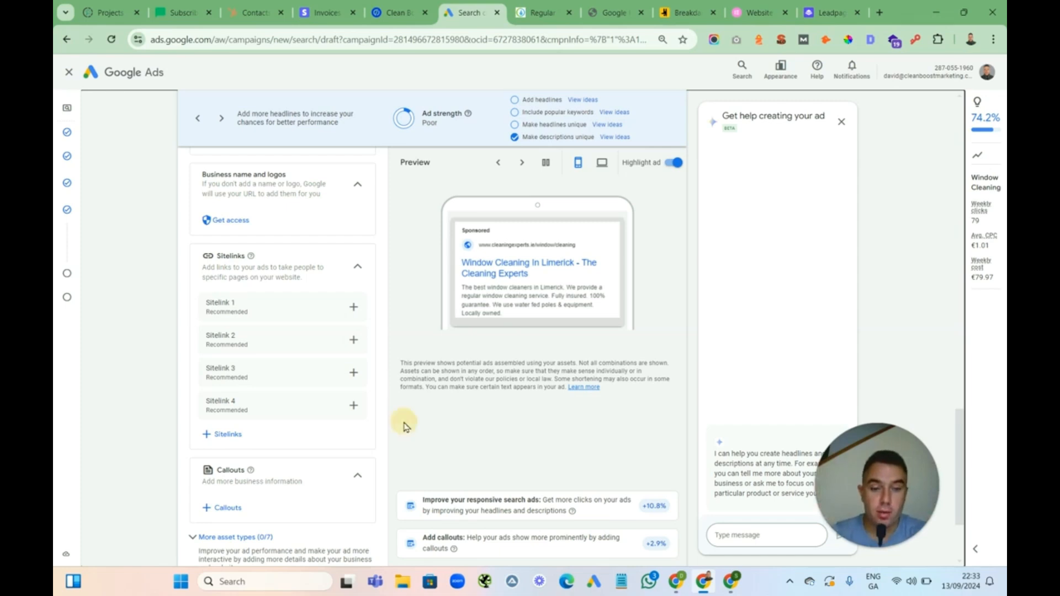
scroll(404, 427, "down", 3)
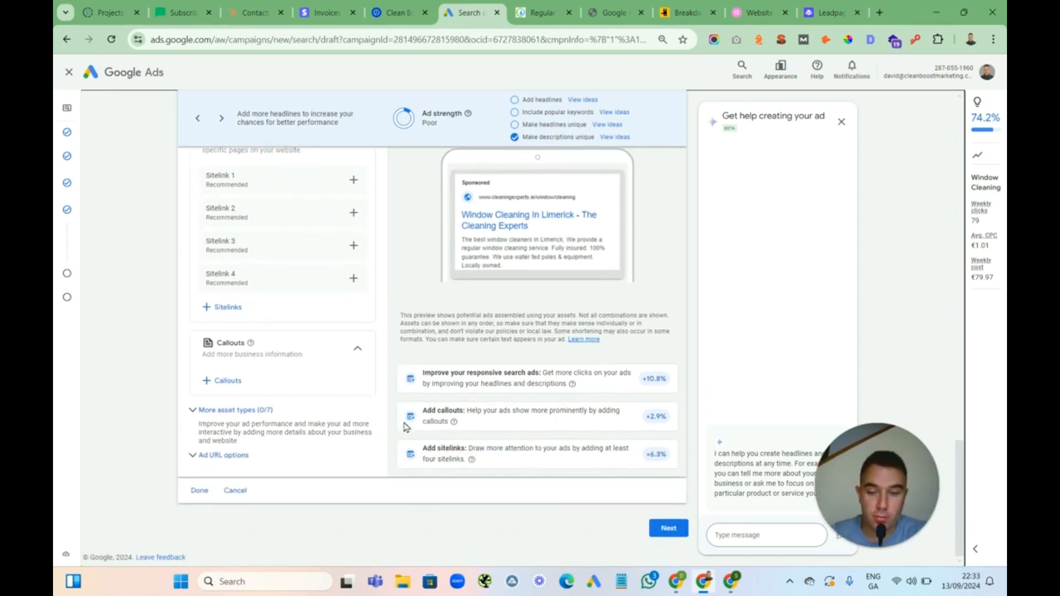
left_click(201, 492)
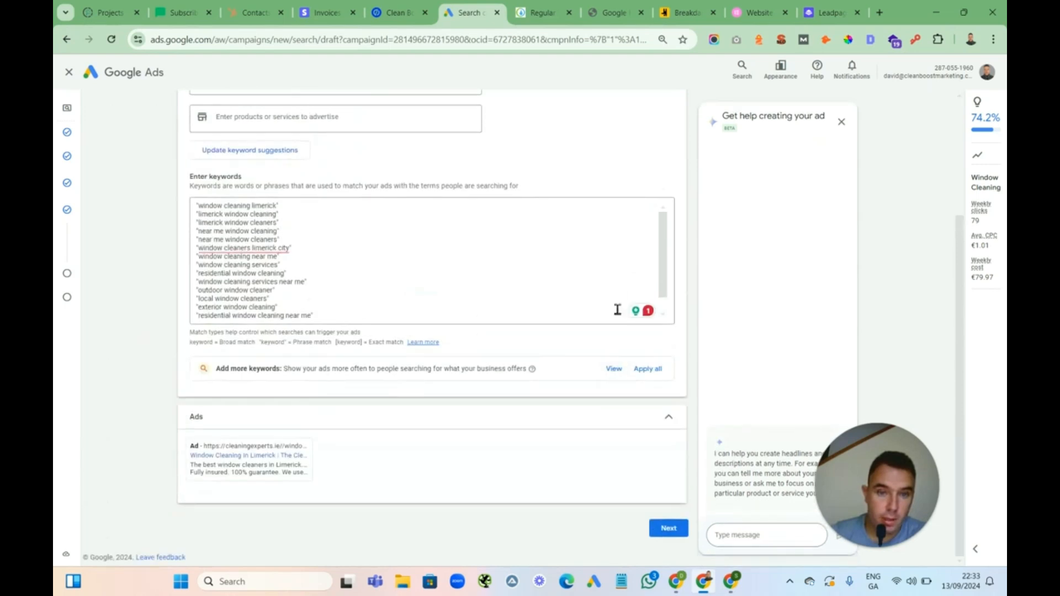
left_click(668, 528)
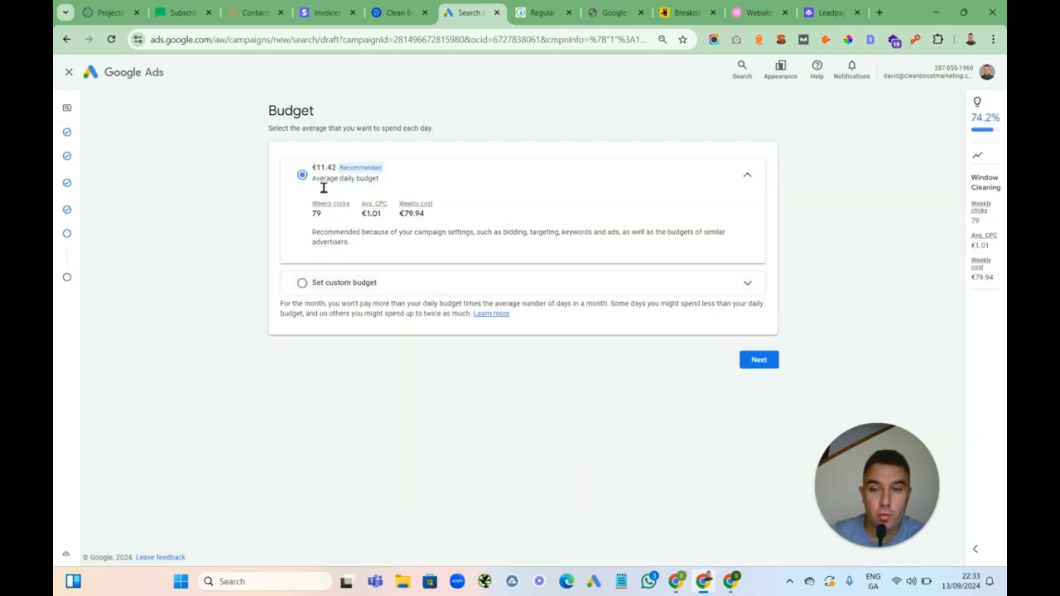
Set a custom average daily budget of €10 and continue to the review
left_click(300, 283)
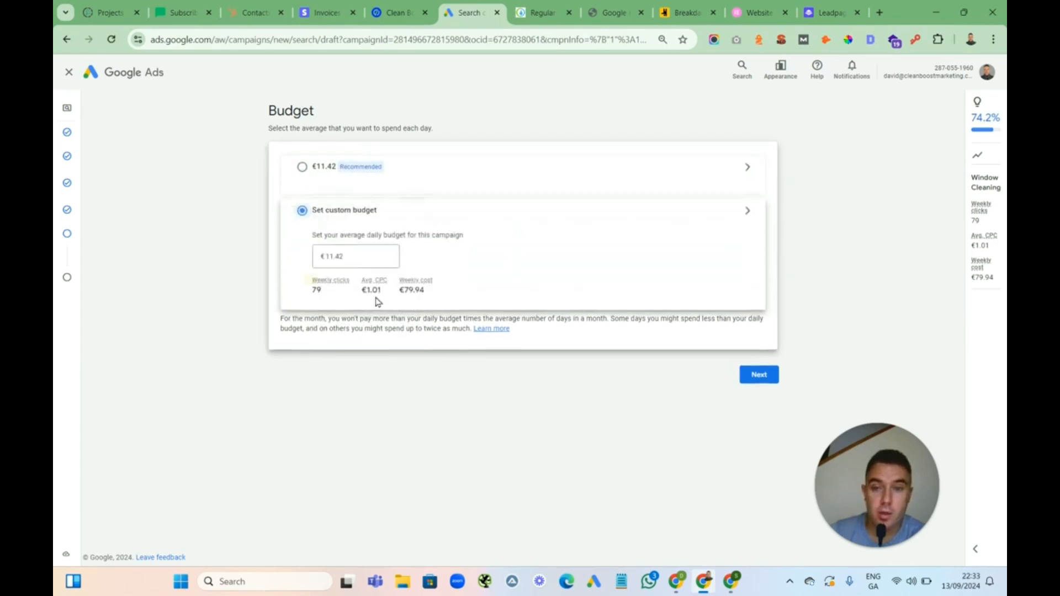
double_click(350, 240)
type("10")
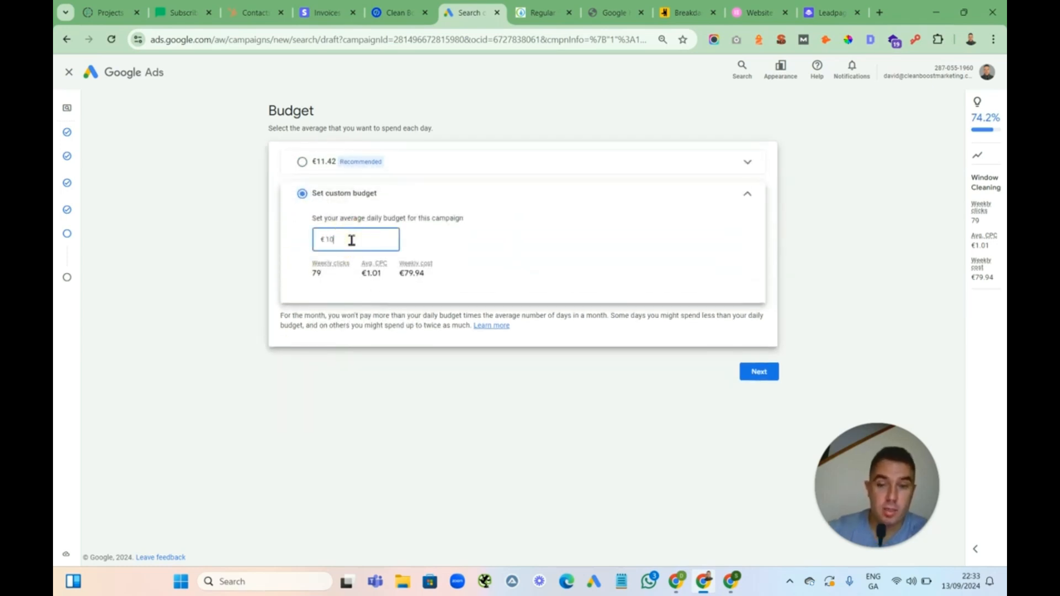
left_click(582, 207)
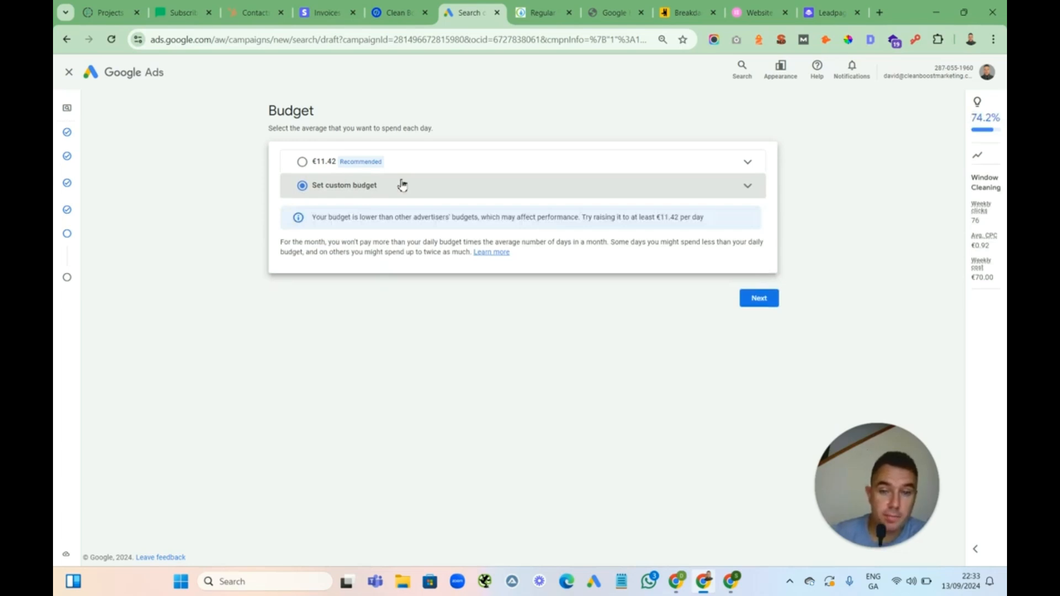
left_click(760, 303)
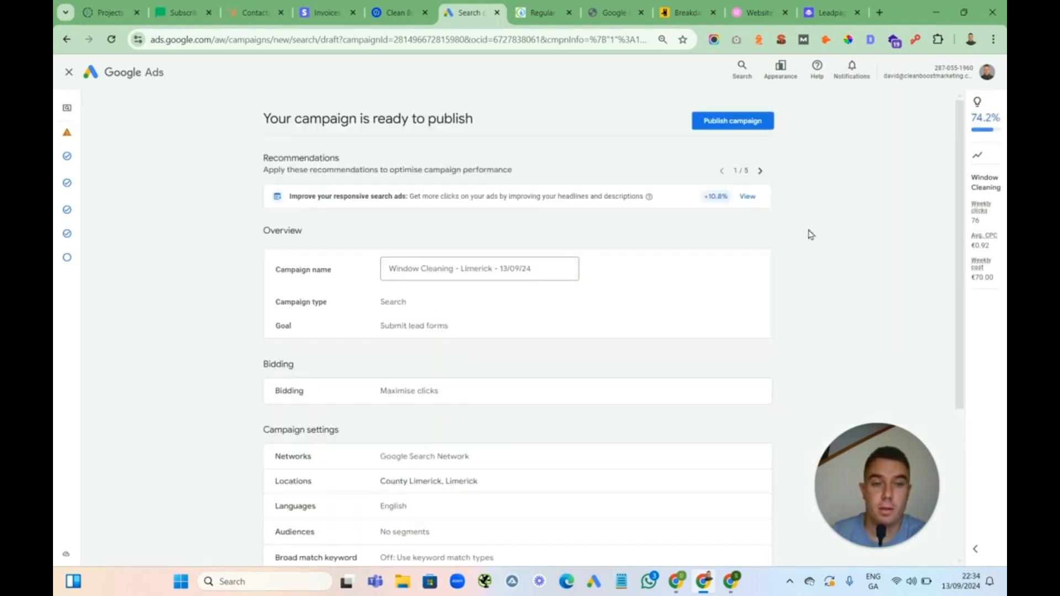
Review the campaign summary and publish the campaign
scroll(811, 231, "down", 4)
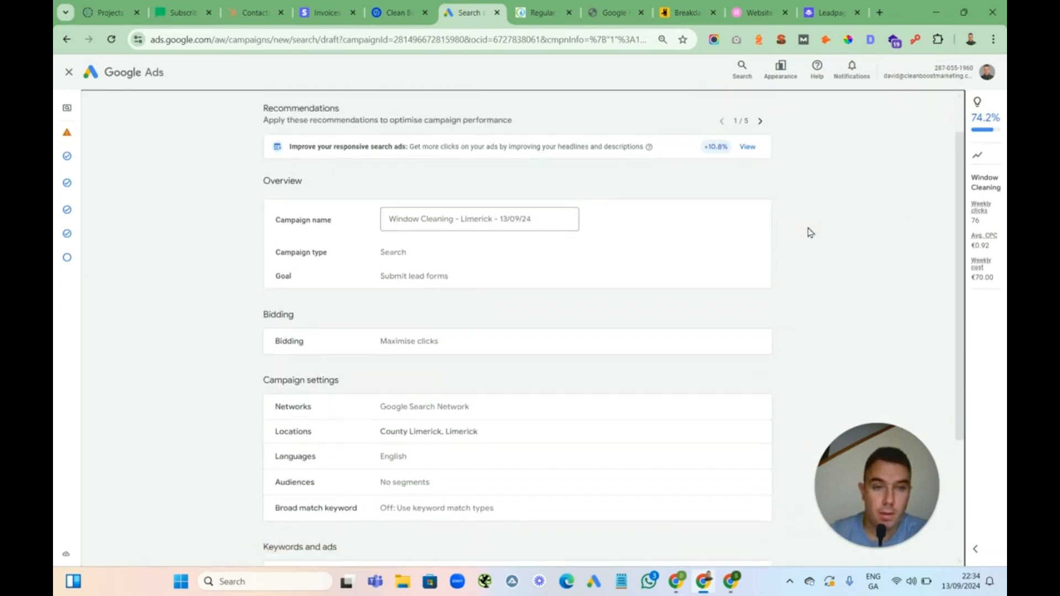
scroll(811, 232, "down", 1)
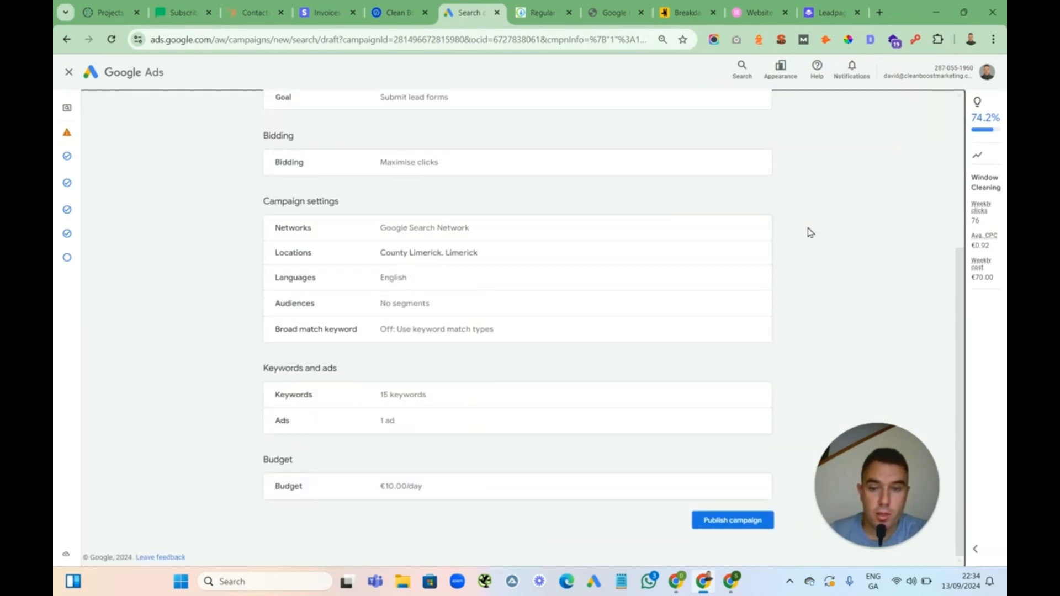
left_click(740, 521)
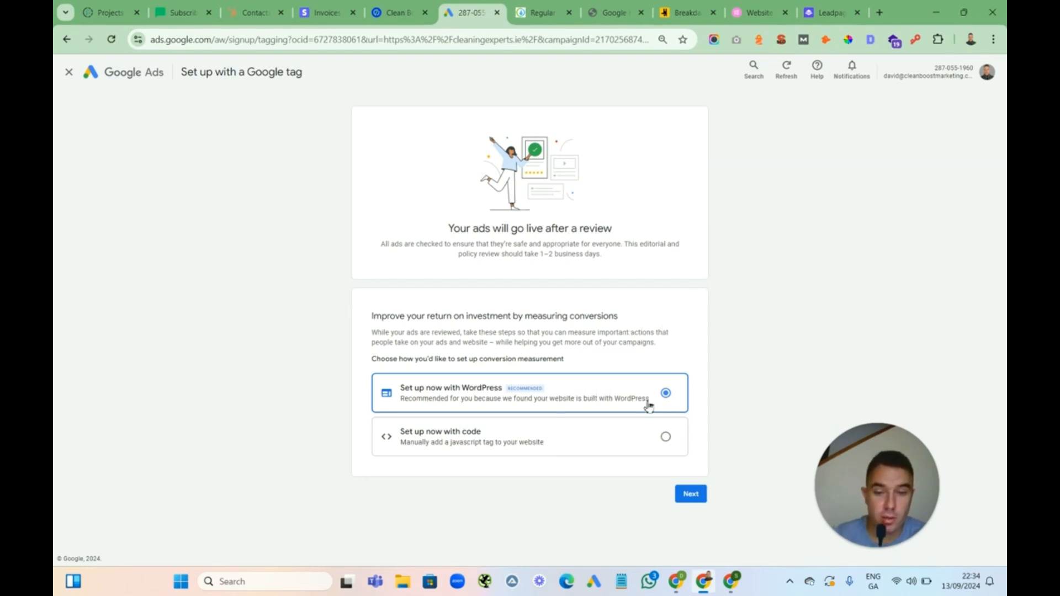
Choose to set up conversion measurement with code and test the Google tag connection
left_click(666, 438)
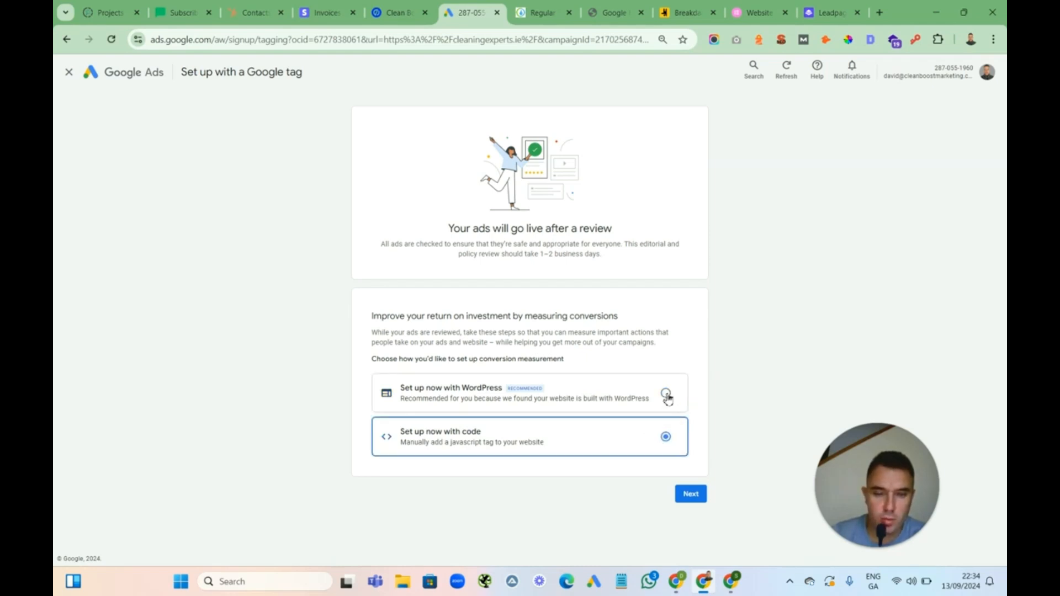
left_click(694, 494)
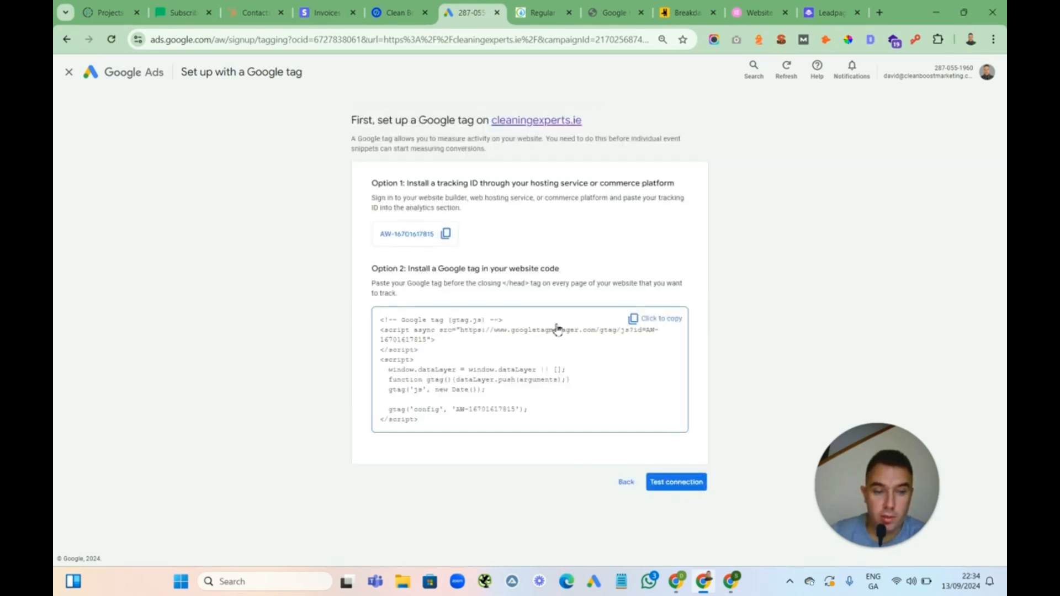
left_click(674, 482)
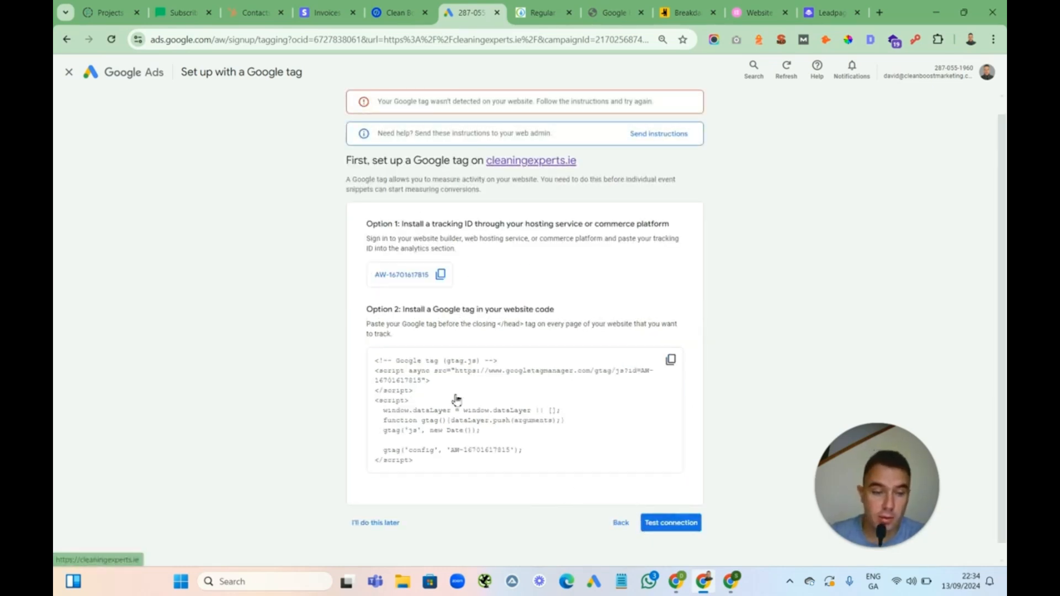
Postpone the Google tag and event snippet setup and continue to the account
left_click(375, 525)
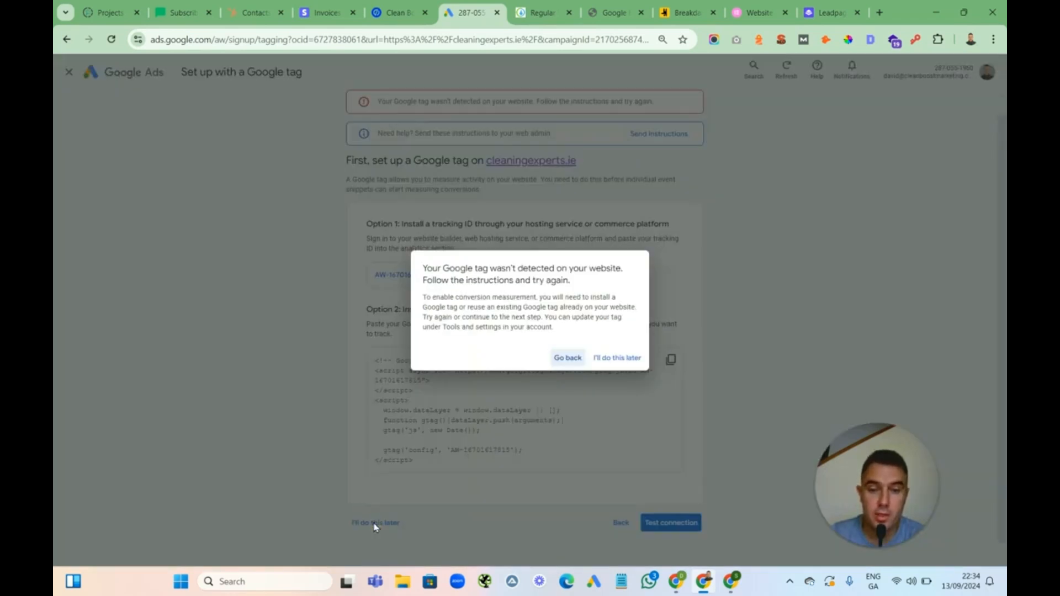
left_click(617, 359)
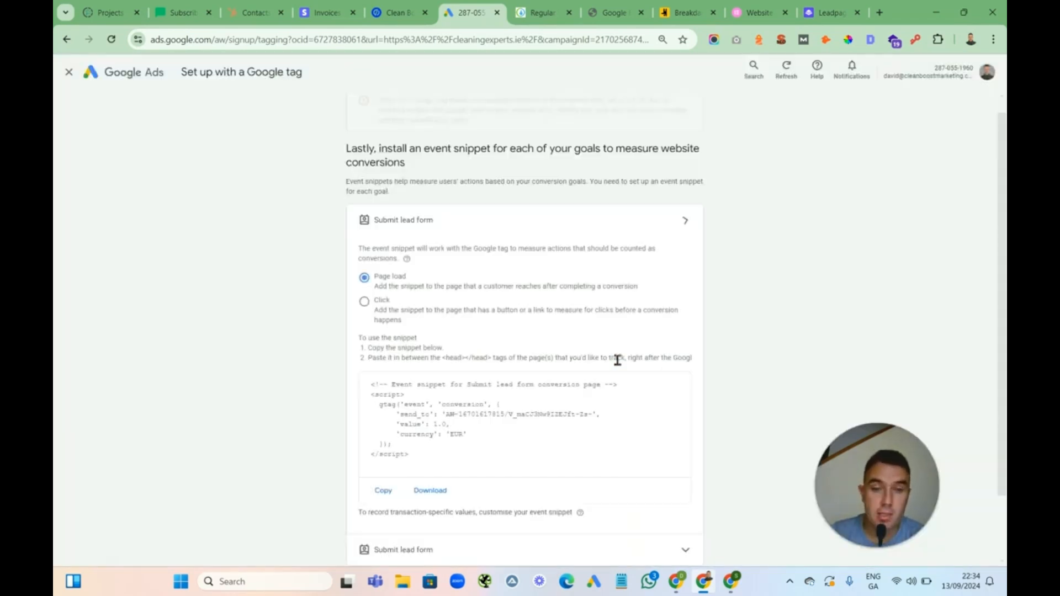
left_click(783, 262)
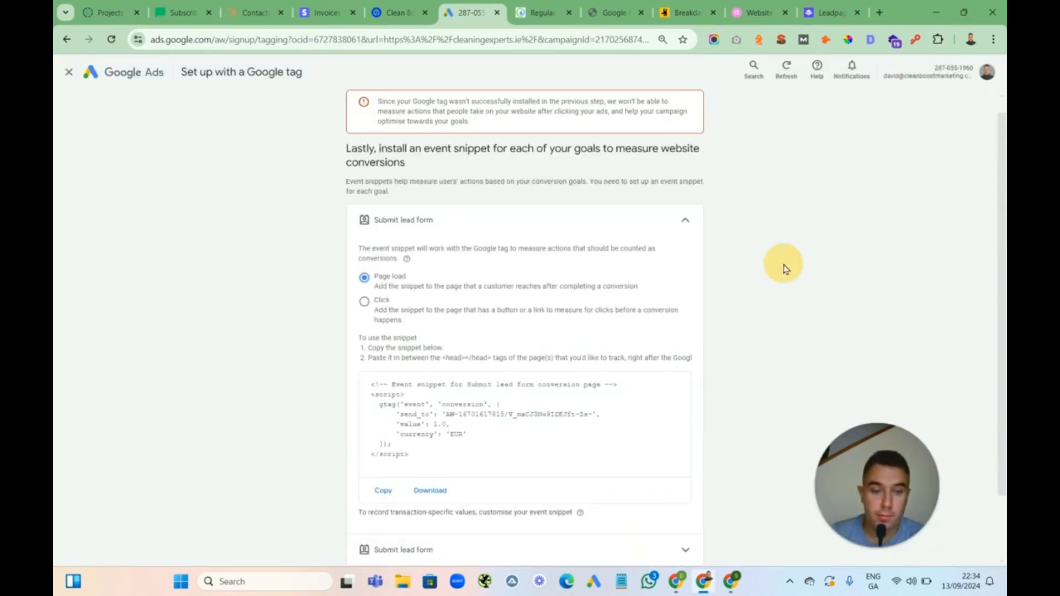
scroll(785, 265, "down", 2)
left_click(672, 508)
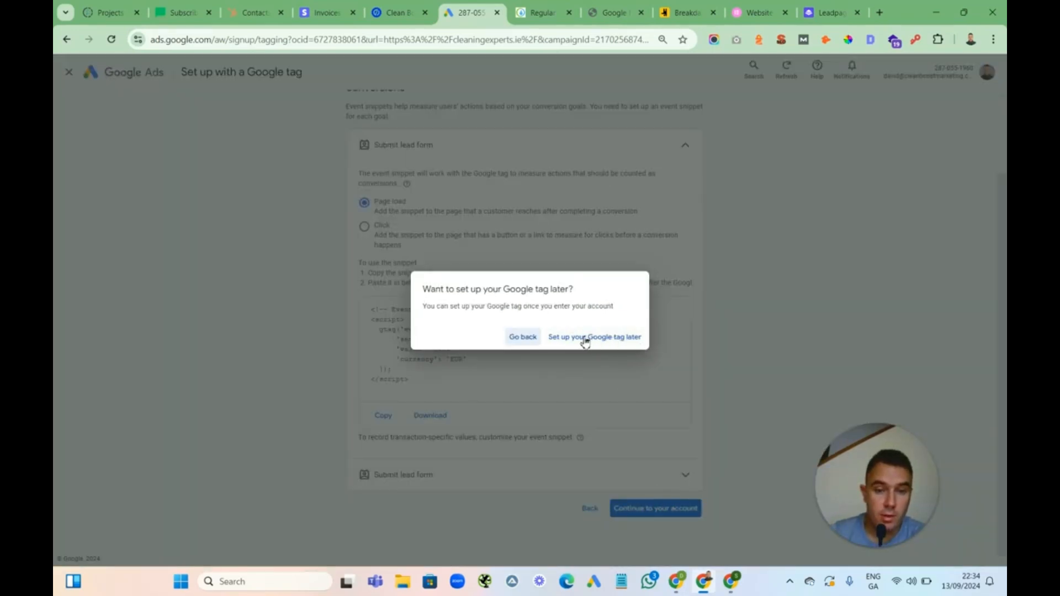
left_click(614, 339)
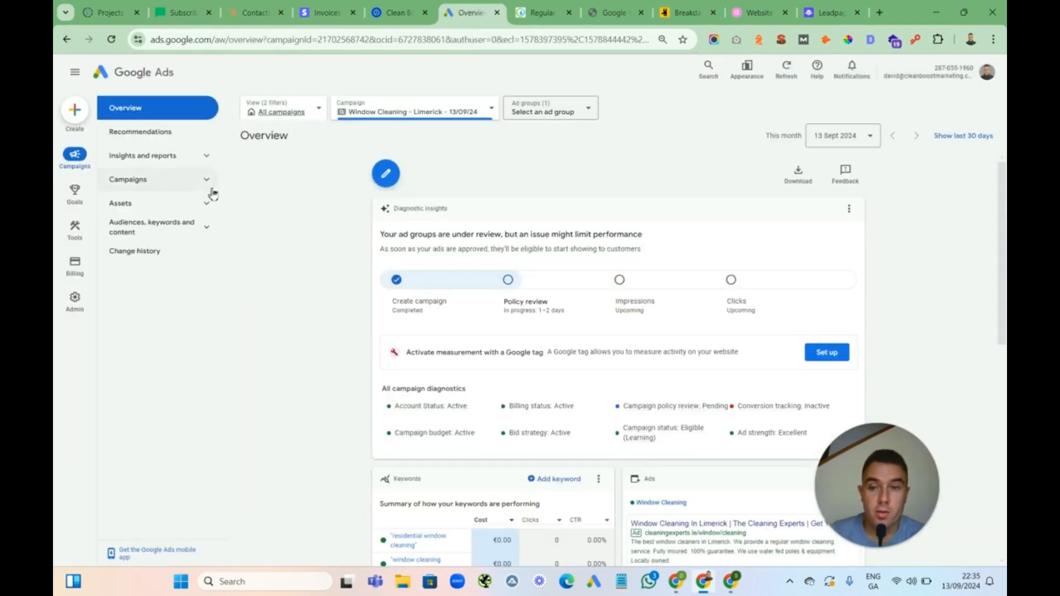
Change the campaign's bid strategy from Maximise clicks to Manual CPC in the campaign settings
left_click(183, 191)
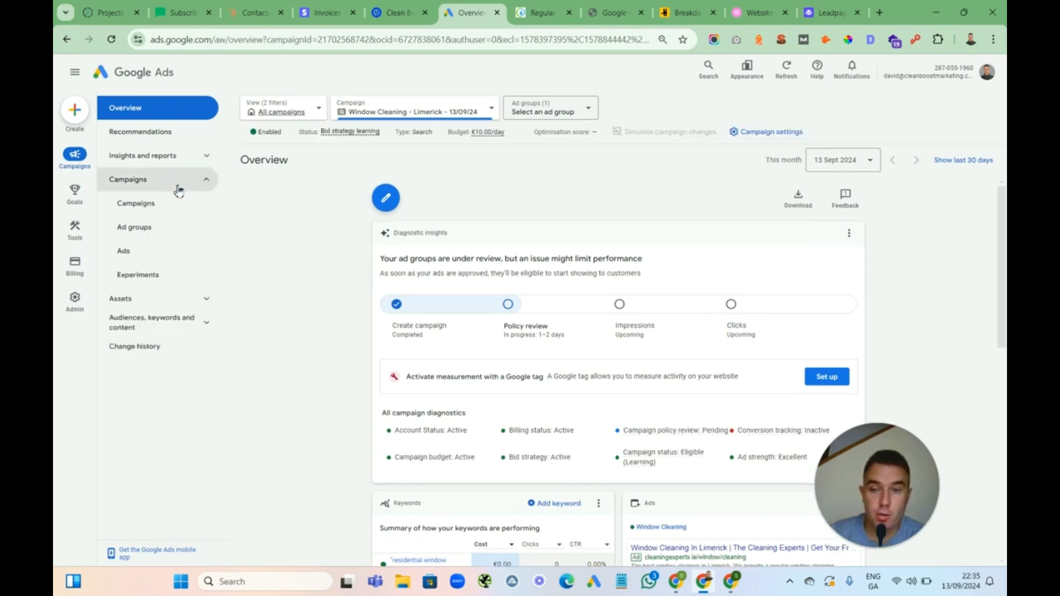
left_click(160, 207)
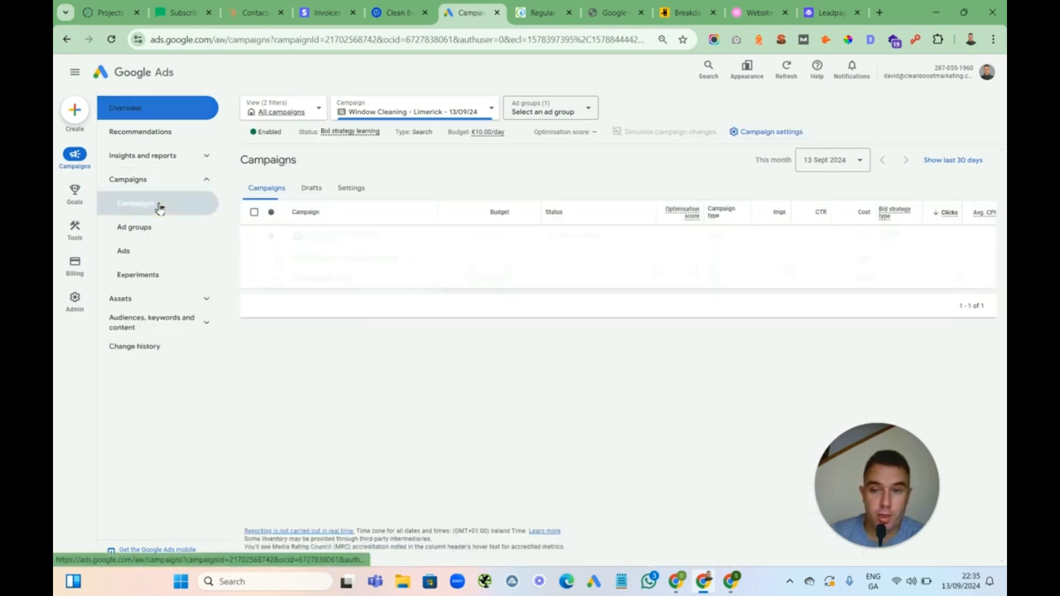
left_click(203, 182)
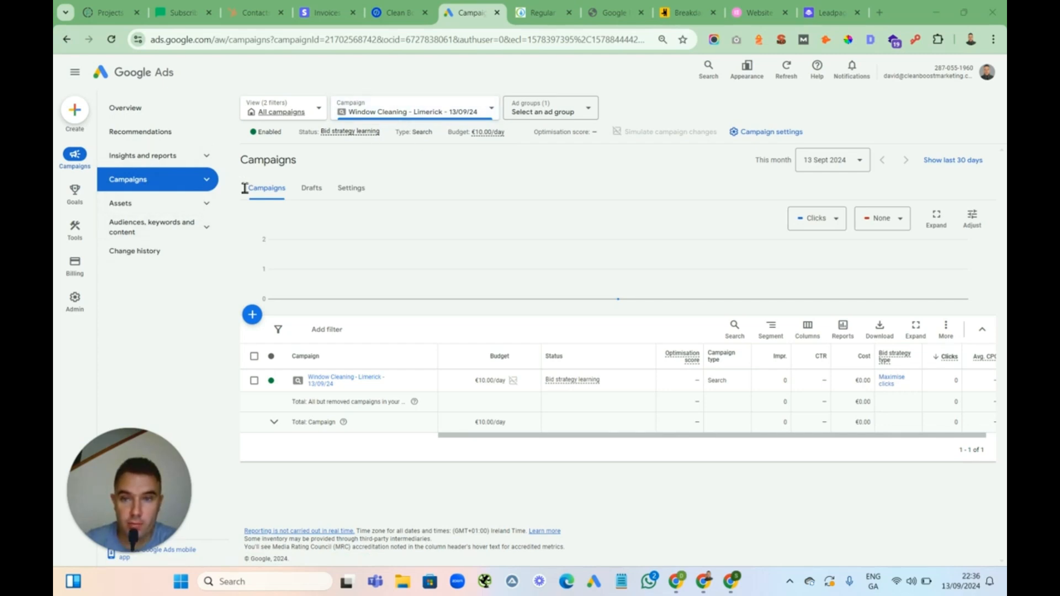
left_click(208, 232)
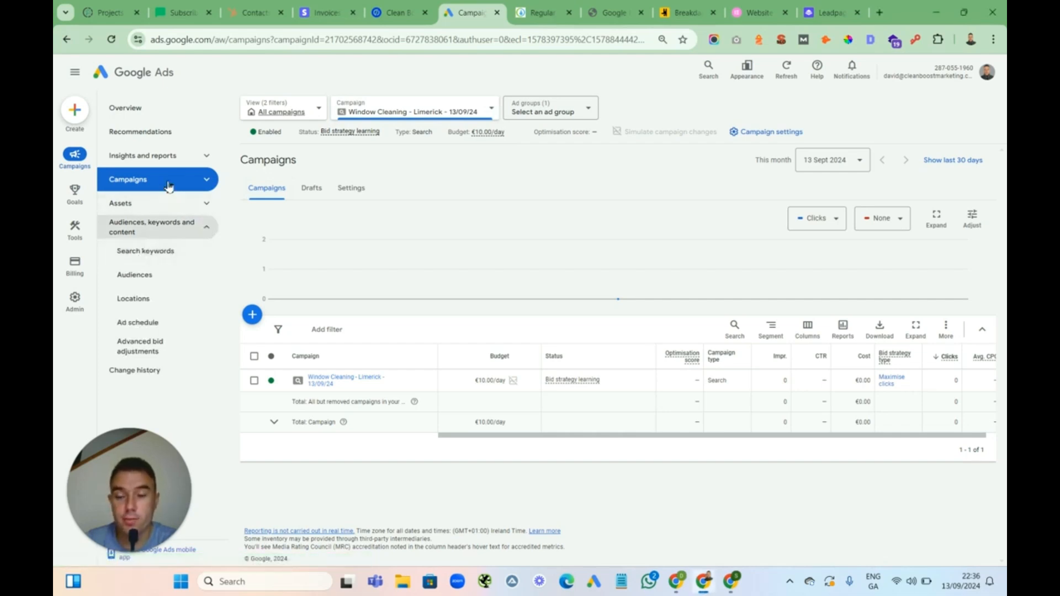
left_click(354, 188)
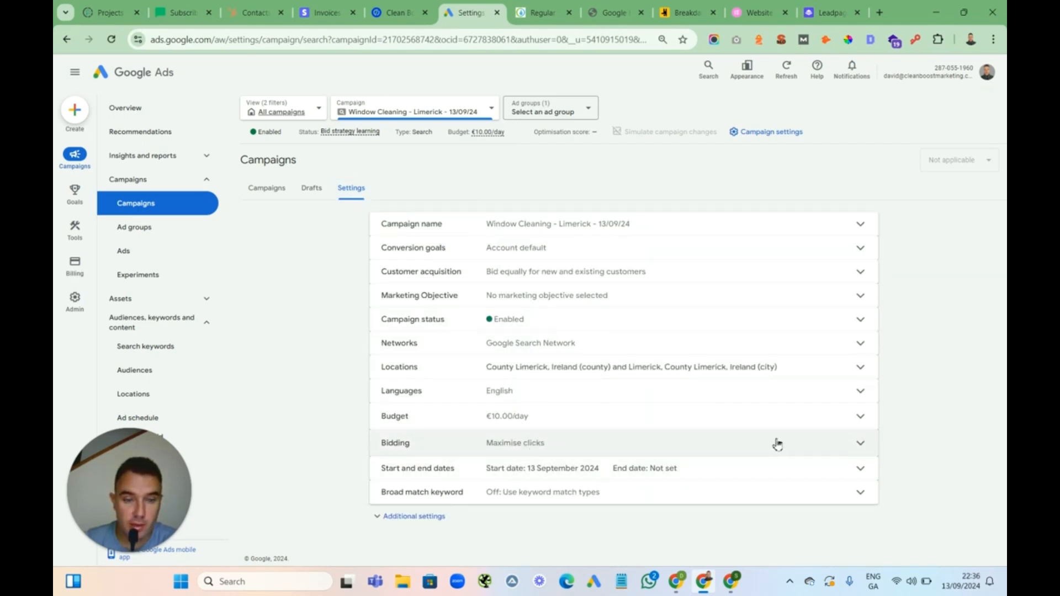
left_click(862, 445)
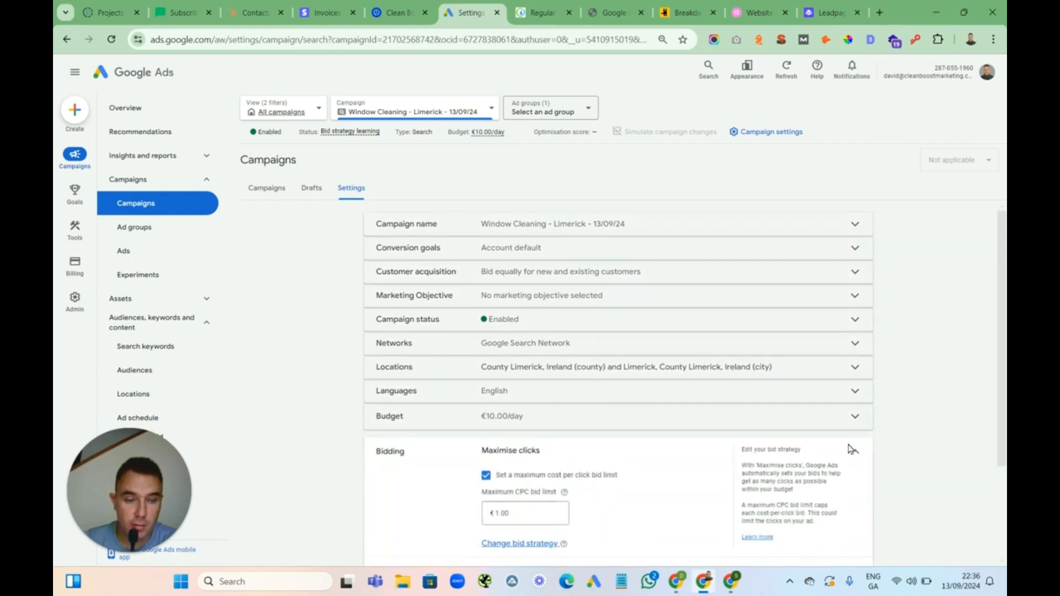
scroll(937, 447, "down", 2)
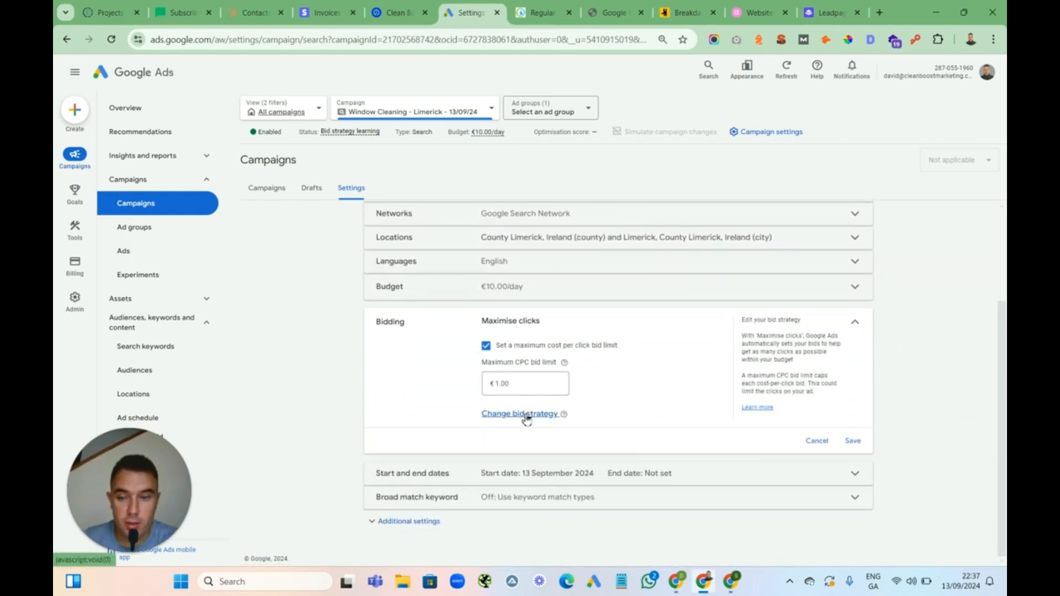
left_click(525, 416)
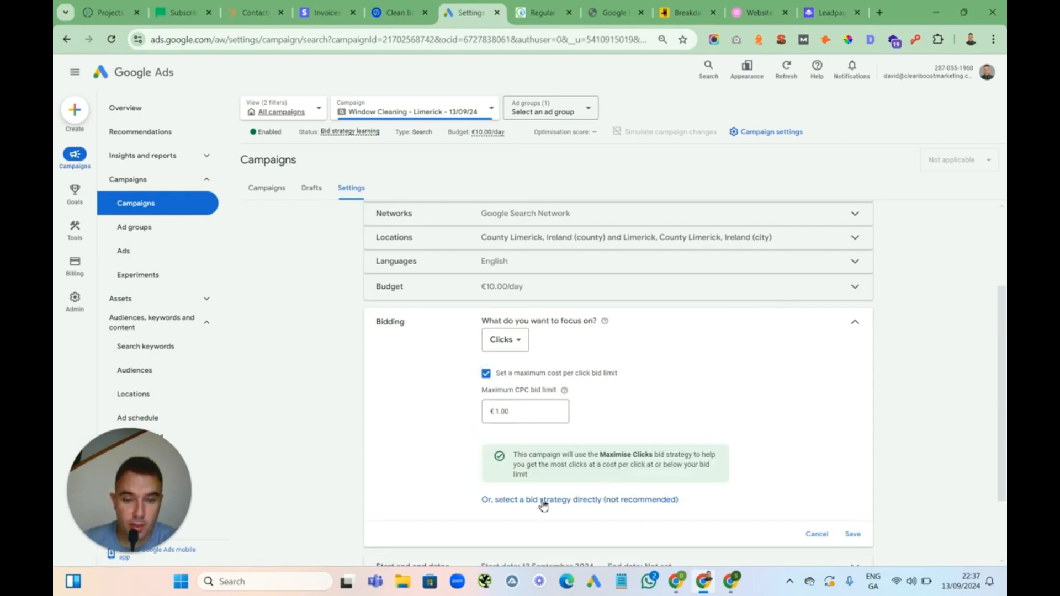
left_click(602, 501)
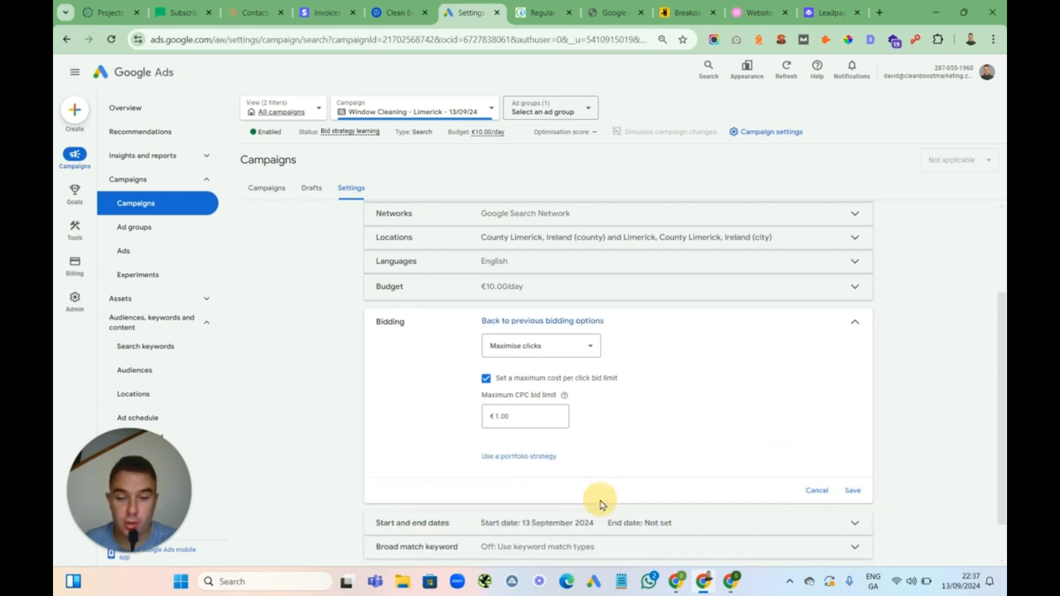
left_click(585, 353)
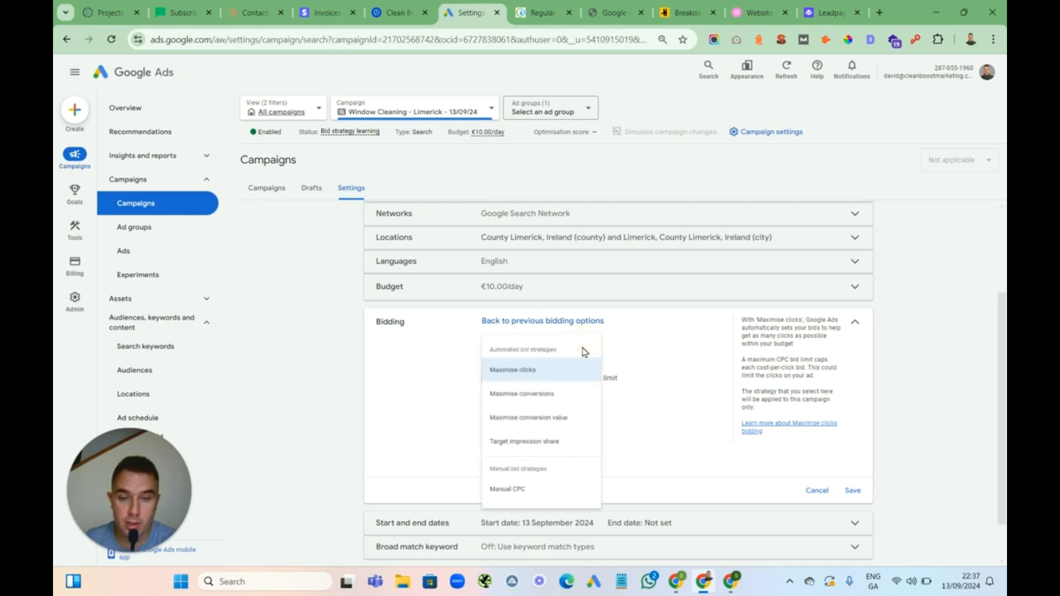
left_click(519, 489)
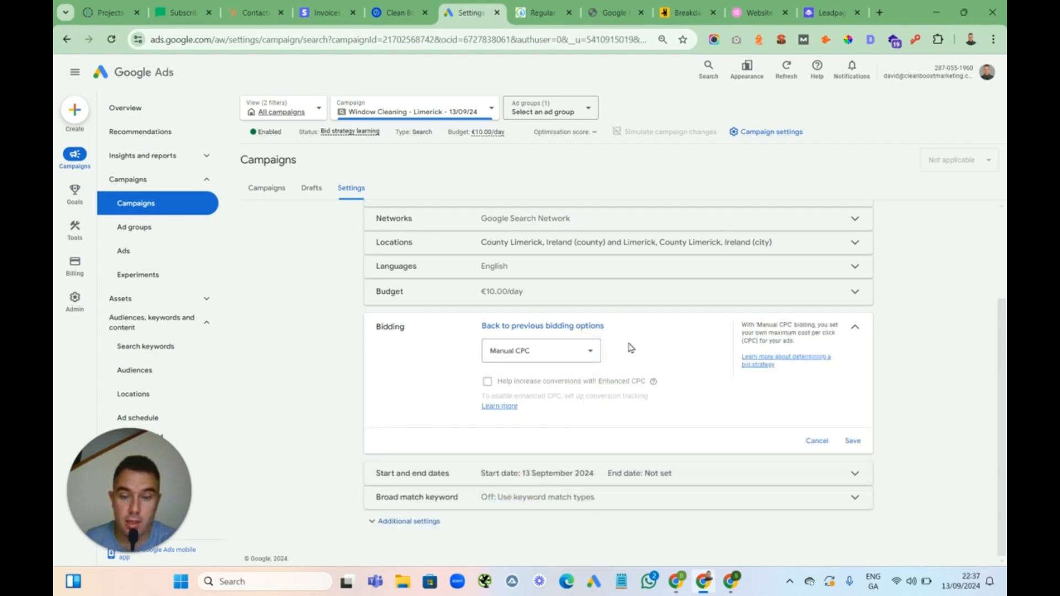
left_click(852, 440)
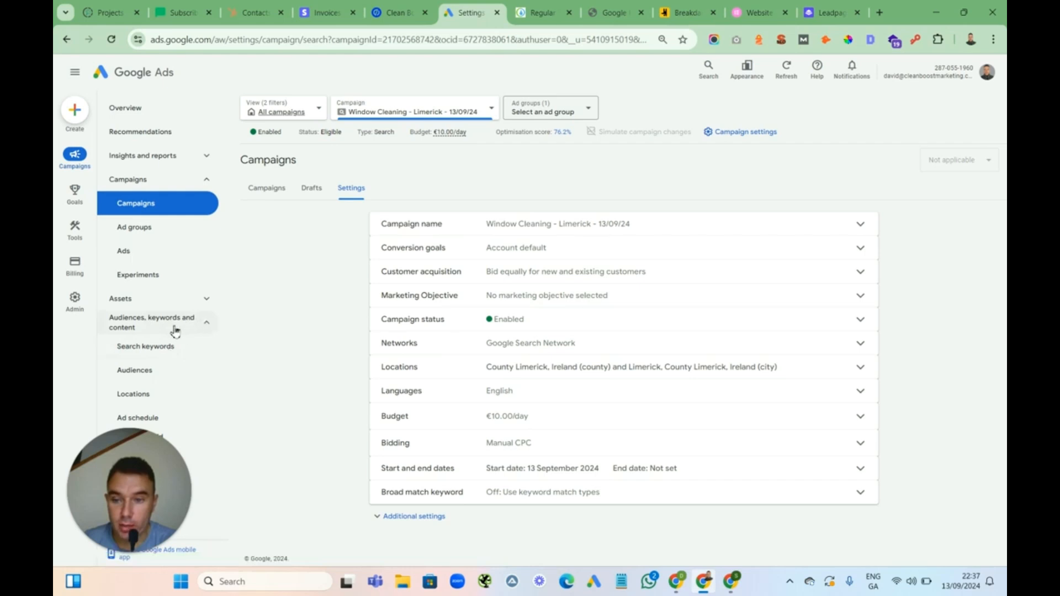
Set the max CPC bid of all 15 search keywords to €2
left_click(161, 351)
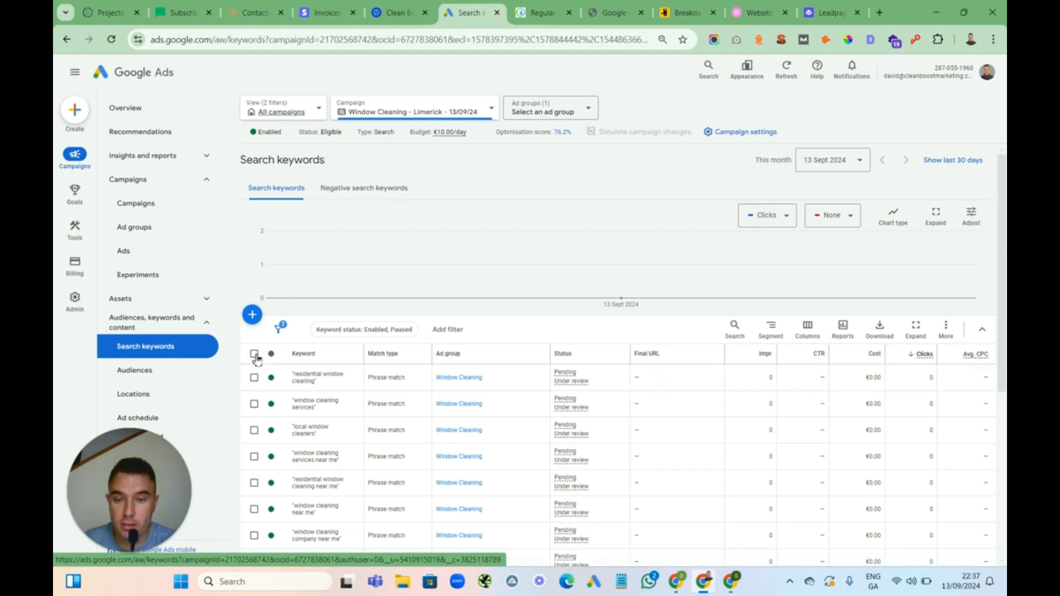
left_click(253, 354)
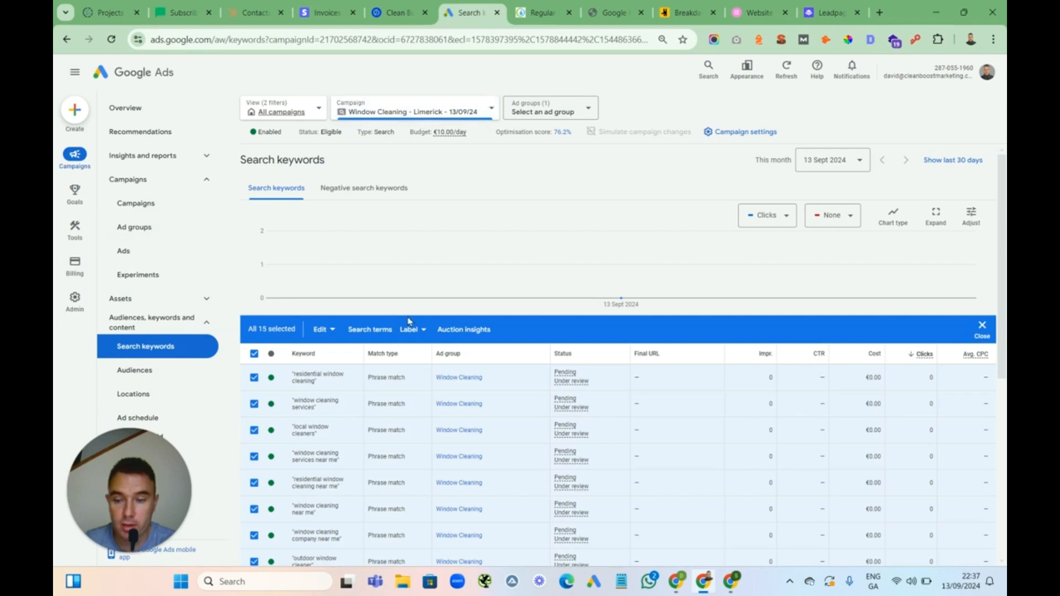
left_click(331, 330)
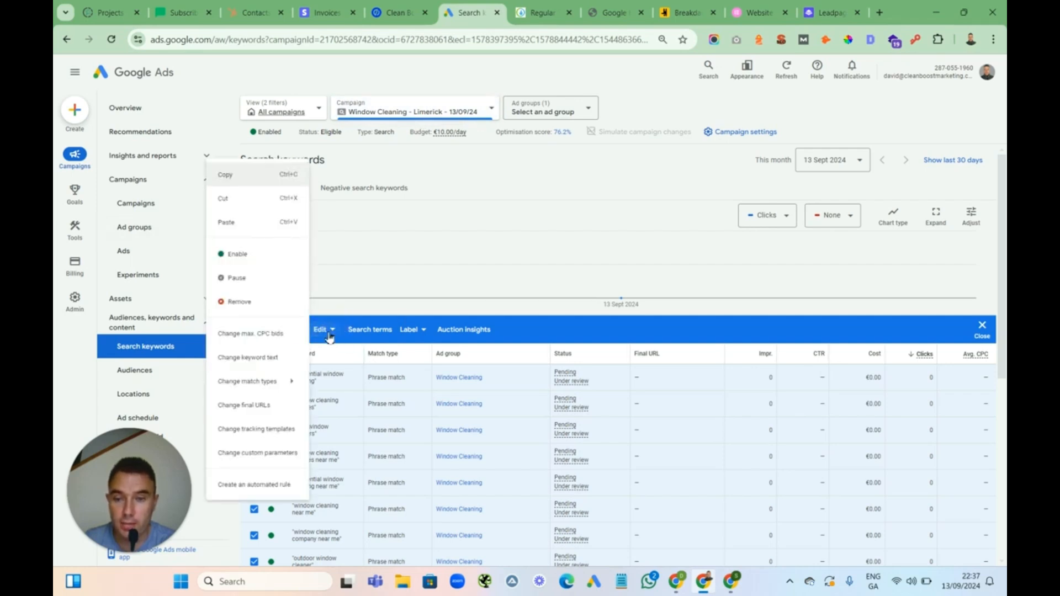
left_click(263, 335)
left_click(508, 248)
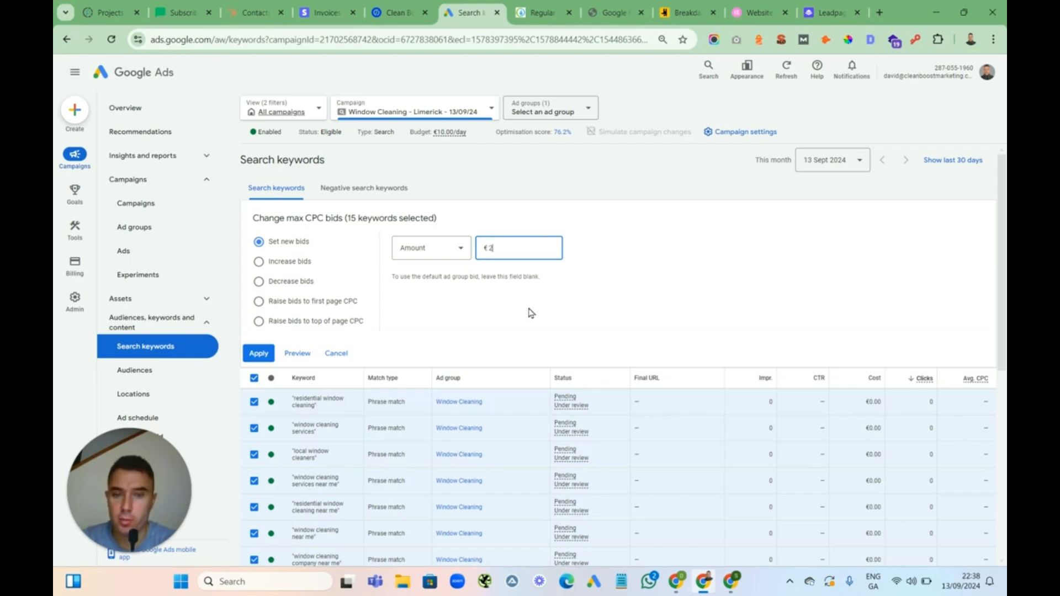
left_click(261, 354)
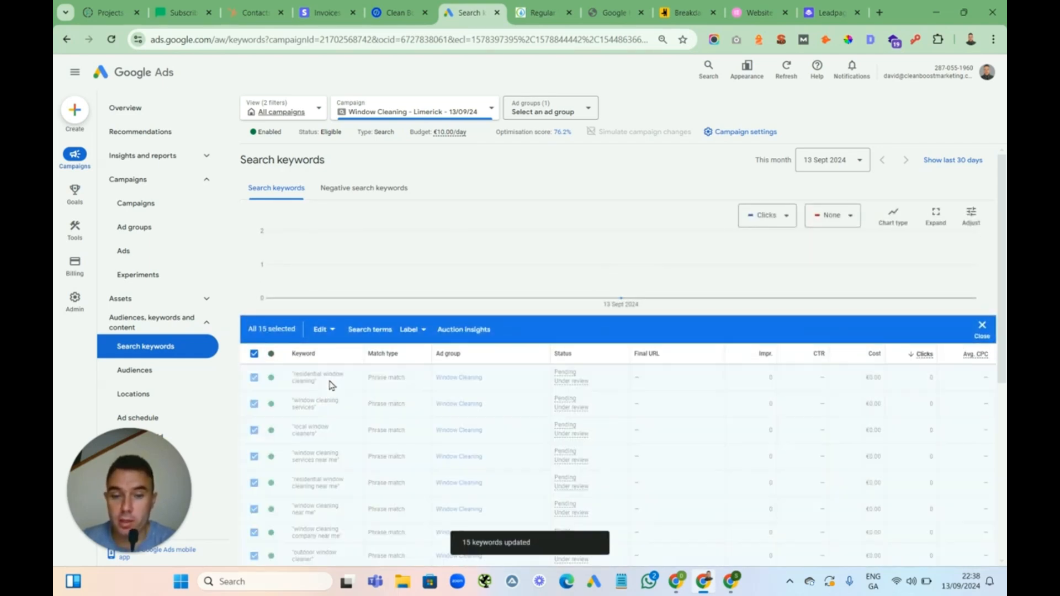
Check the campaign's bid strategy in the campaigns list and the search keywords table
left_click(155, 205)
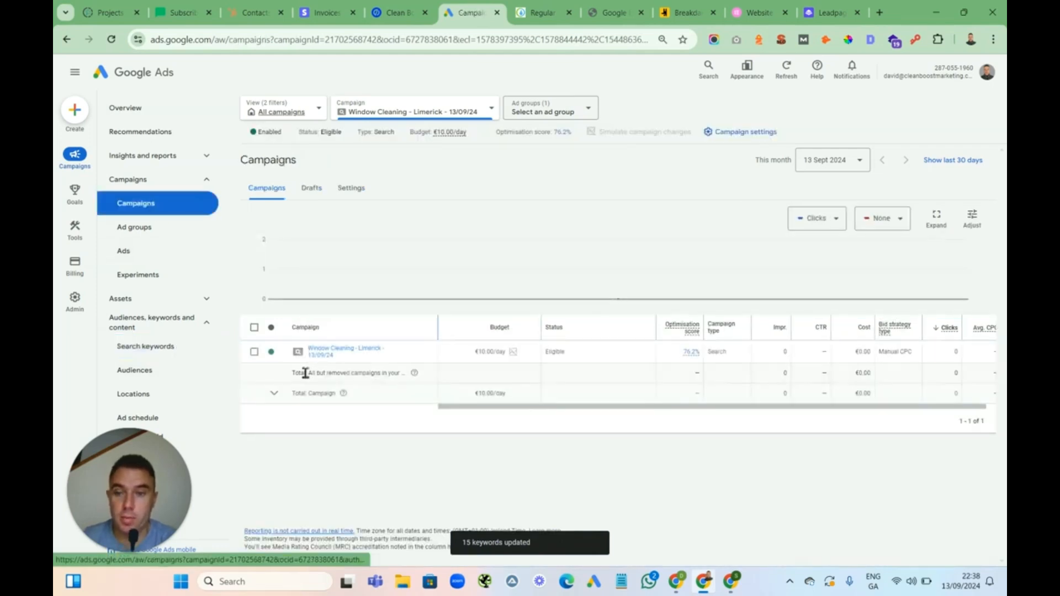
left_click(155, 347)
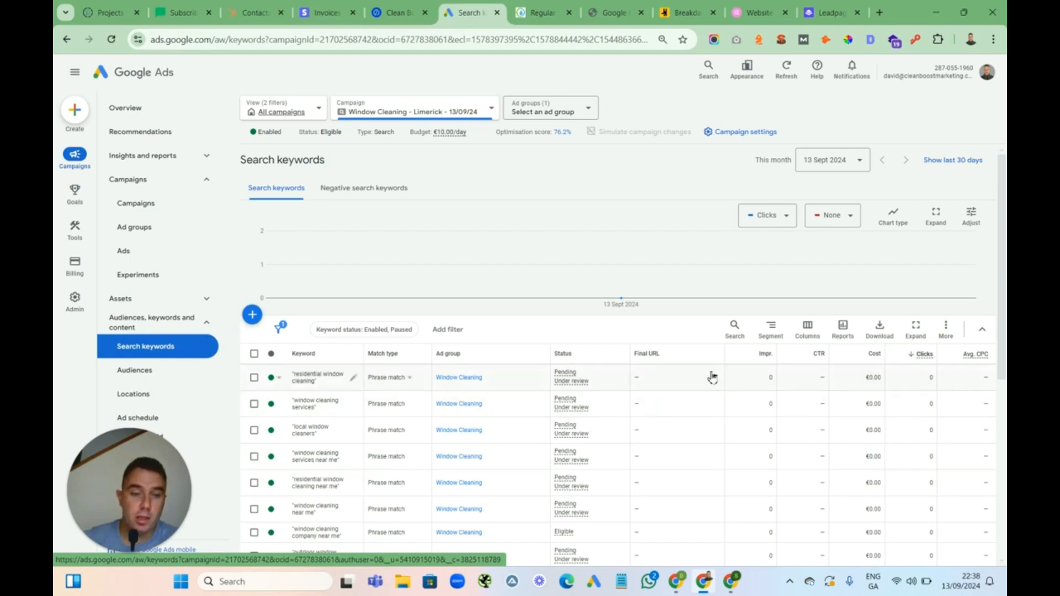
mouse_move(766, 372)
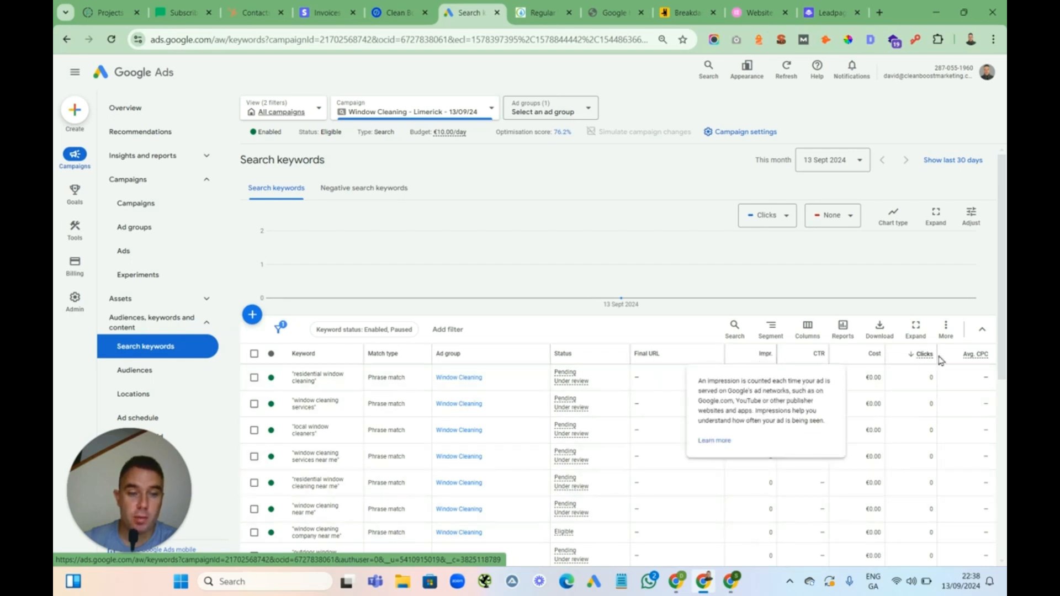
mouse_move(924, 371)
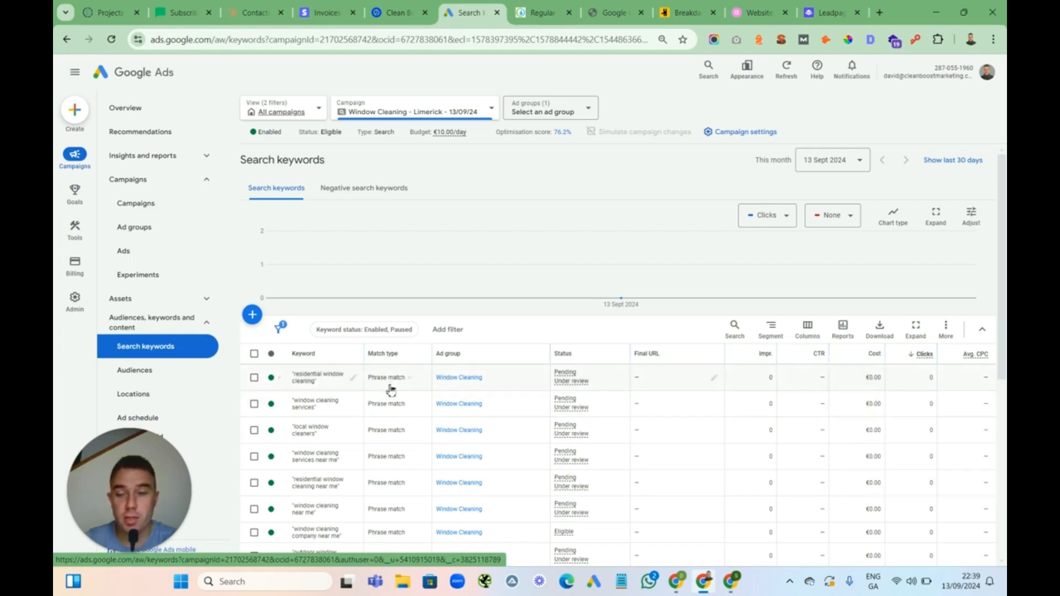
left_click(254, 354)
left_click(326, 331)
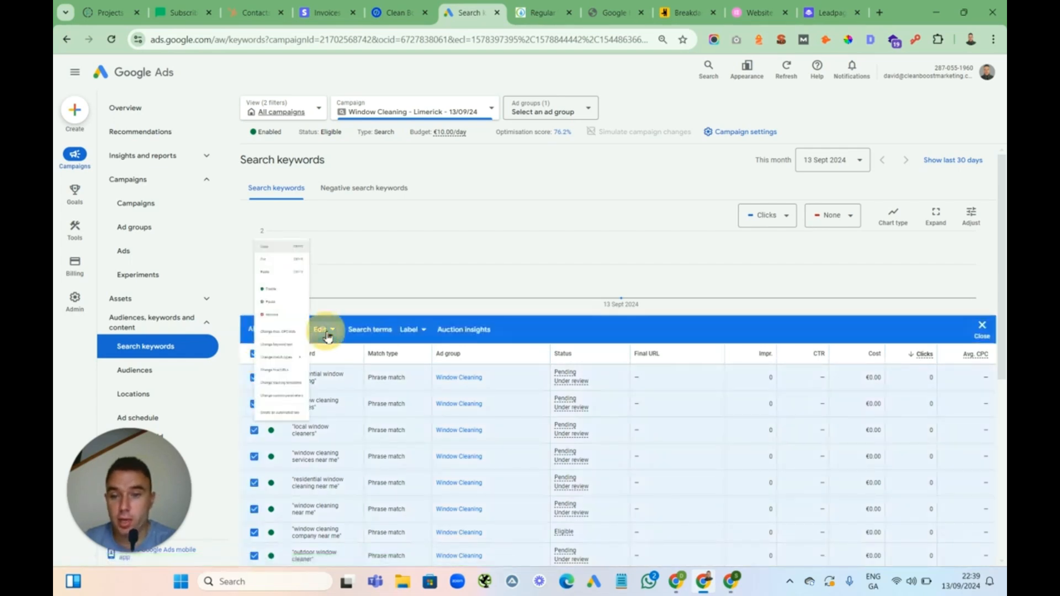
left_click(272, 333)
left_click(502, 252)
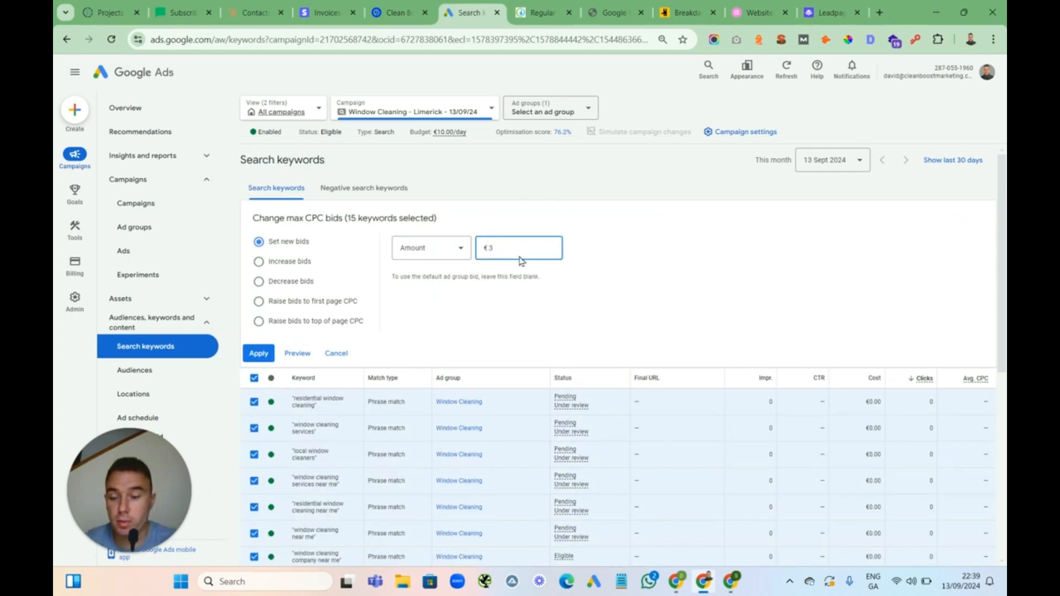
left_click(336, 354)
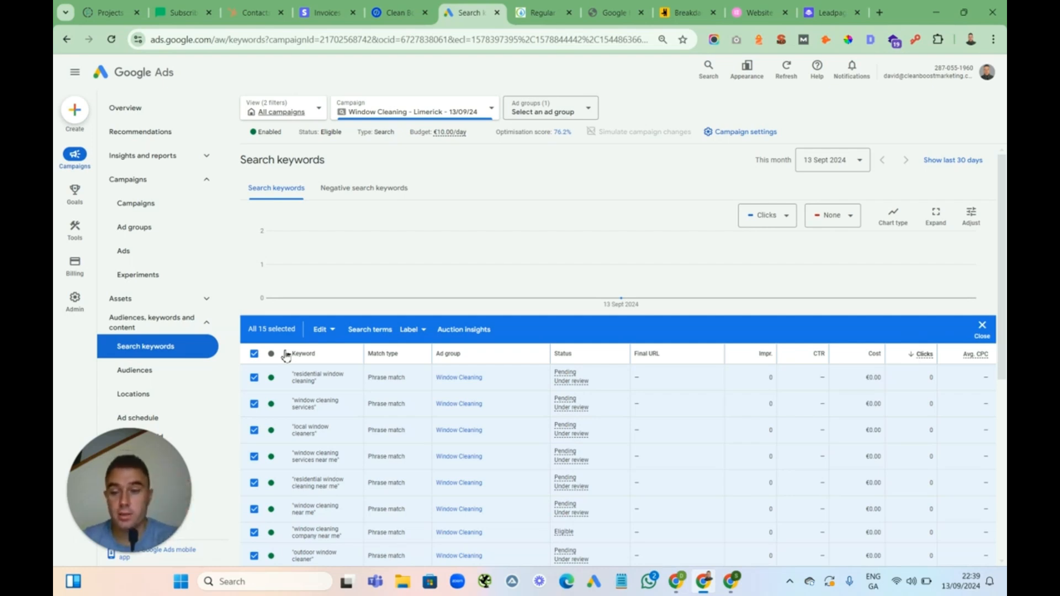
left_click(254, 354)
Open the Window Cleaning - Limerick campaign's ad groups from the campaigns list
left_click_drag(161, 465, 699, 386)
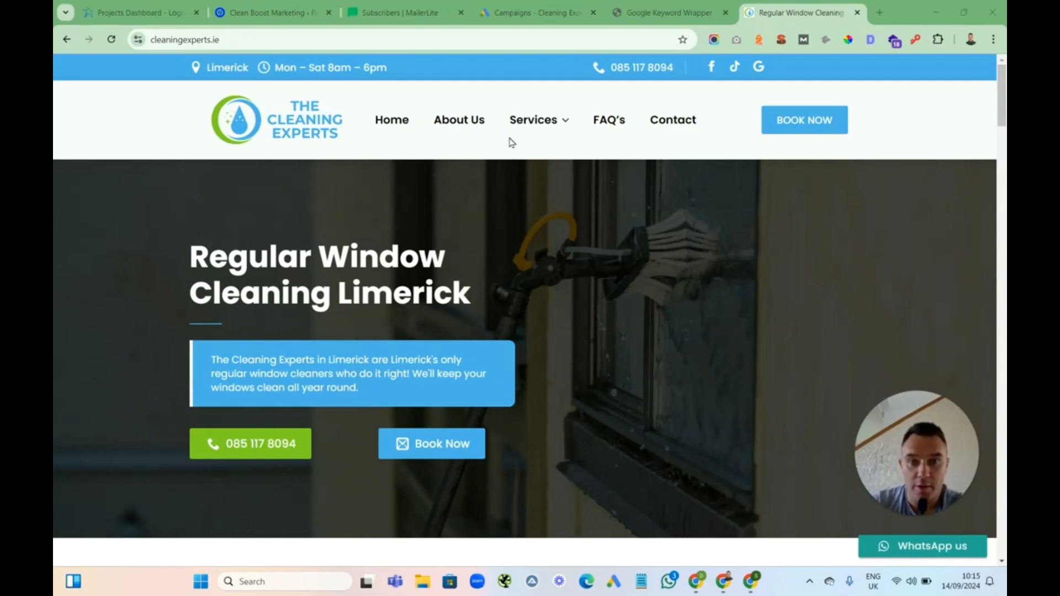
left_click(518, 13)
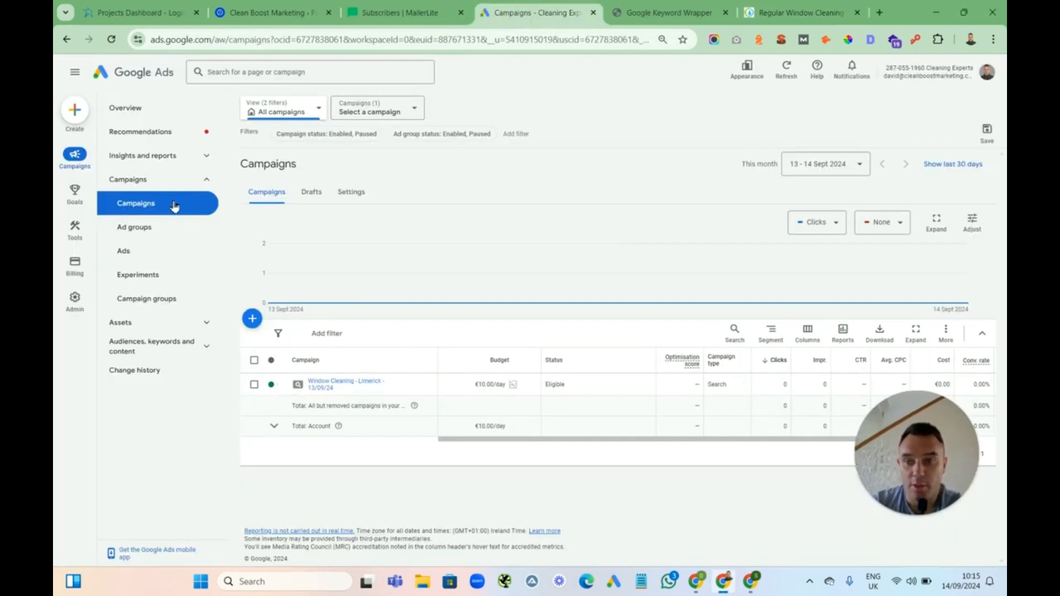
left_click(324, 387)
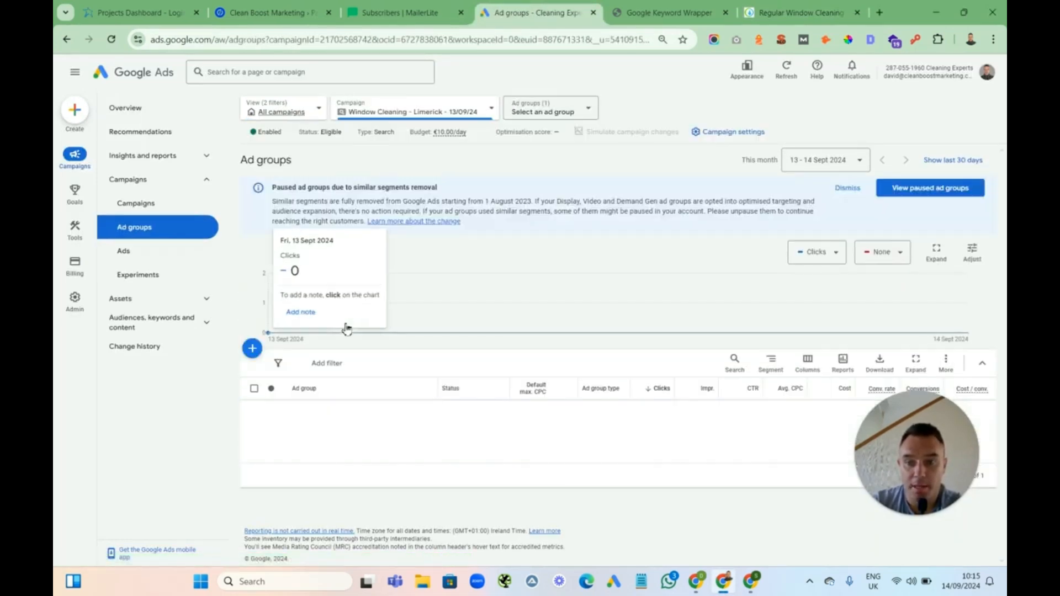
Copy the Window Cleaning ad group and paste the copy into the Window Cleaning - Limerick - 13/09/24 campaign
left_click_drag(900, 432, 914, 483)
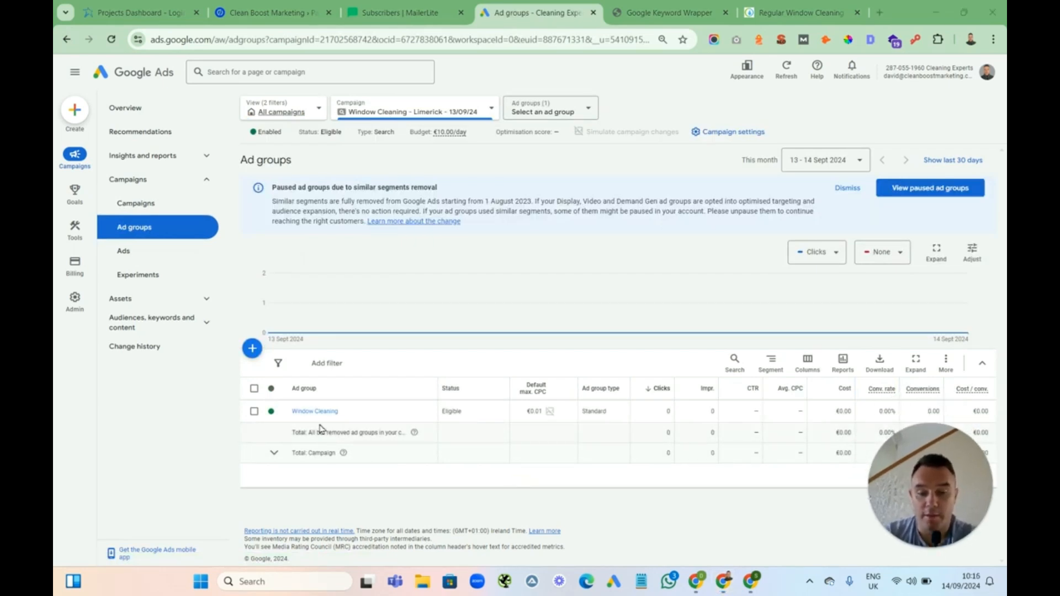
left_click(254, 411)
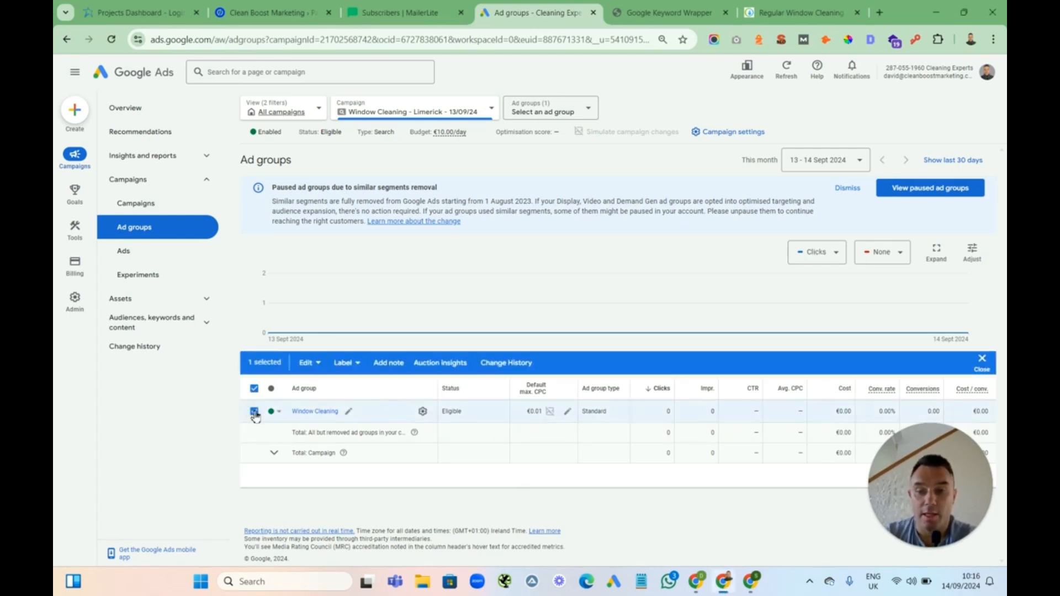
left_click(307, 363)
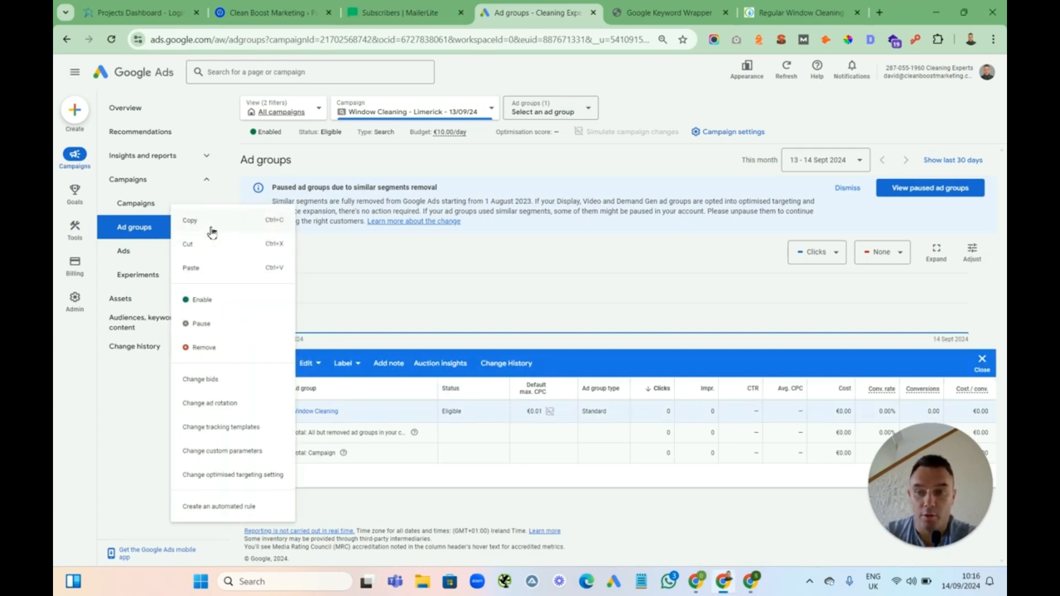
left_click(190, 221)
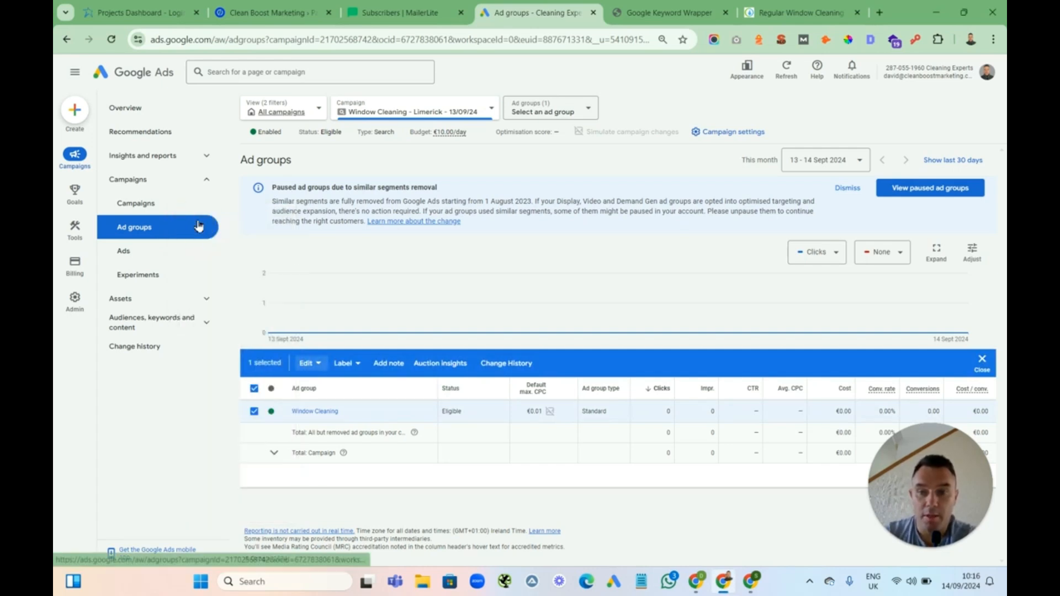
left_click(315, 363)
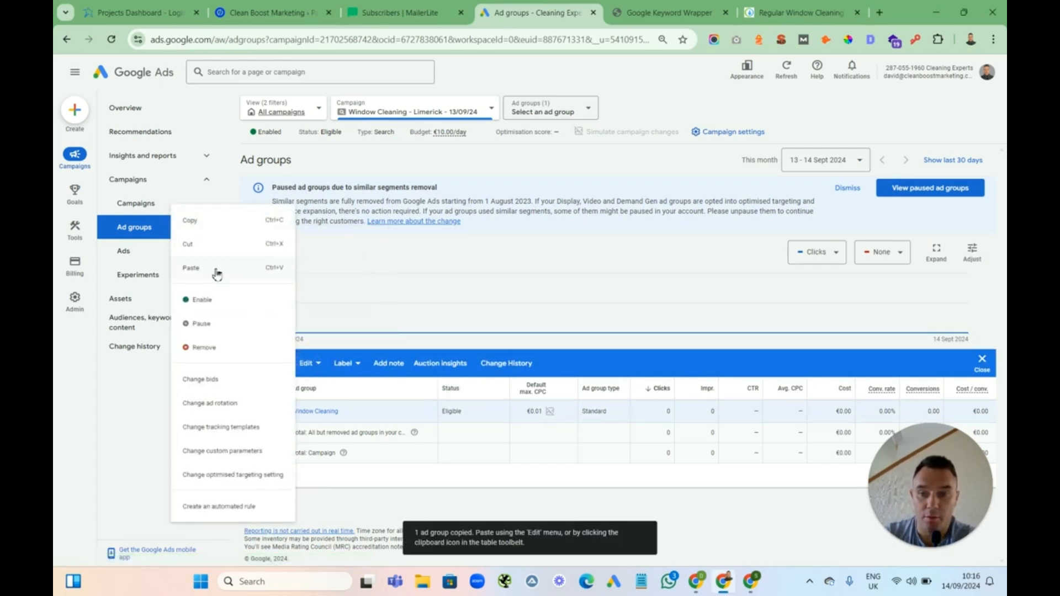
left_click(216, 272)
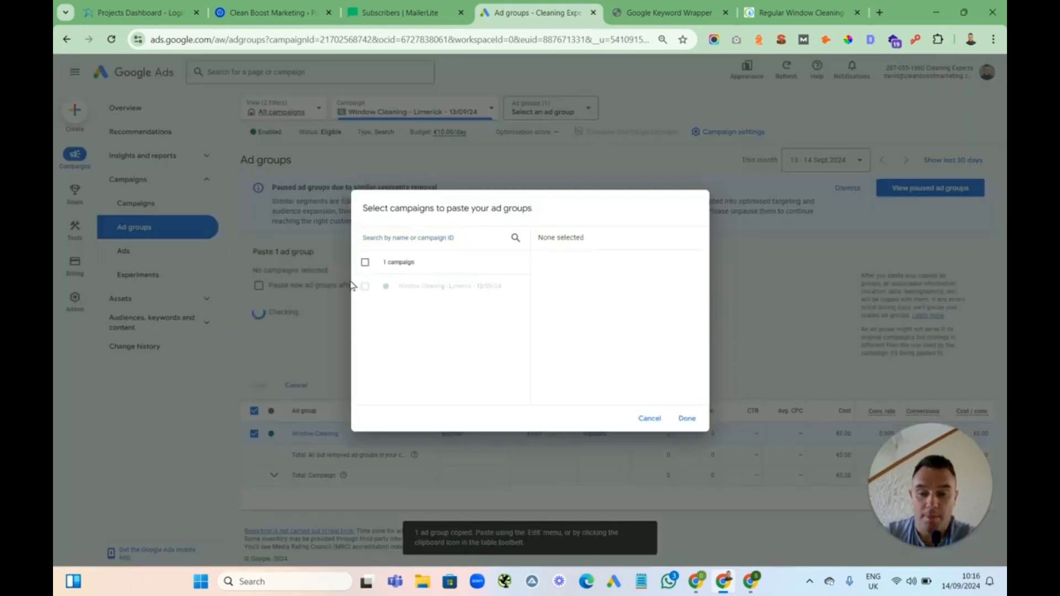
left_click(364, 286)
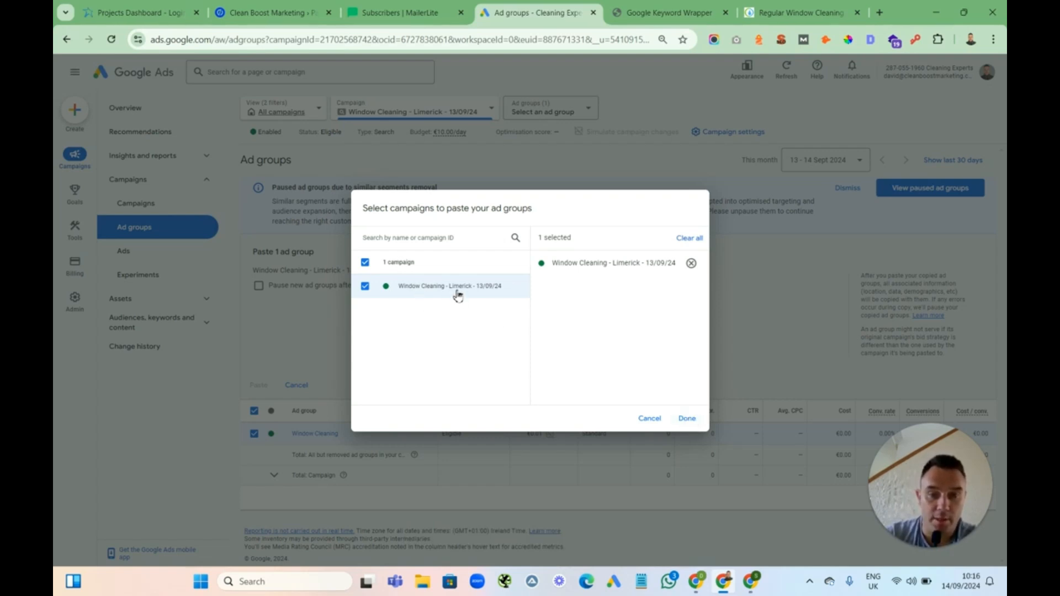
left_click(687, 418)
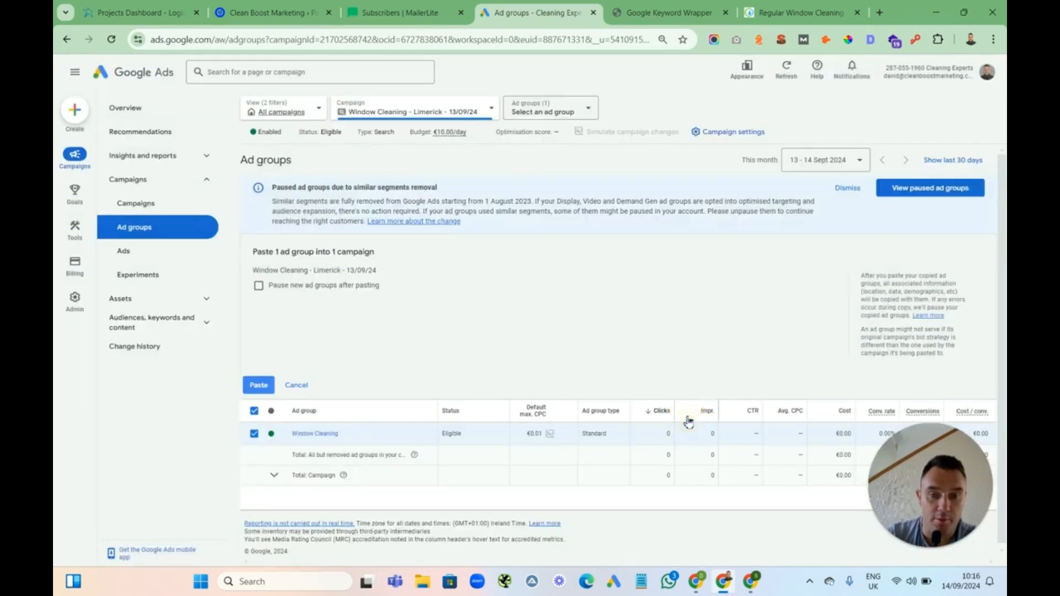
left_click(260, 387)
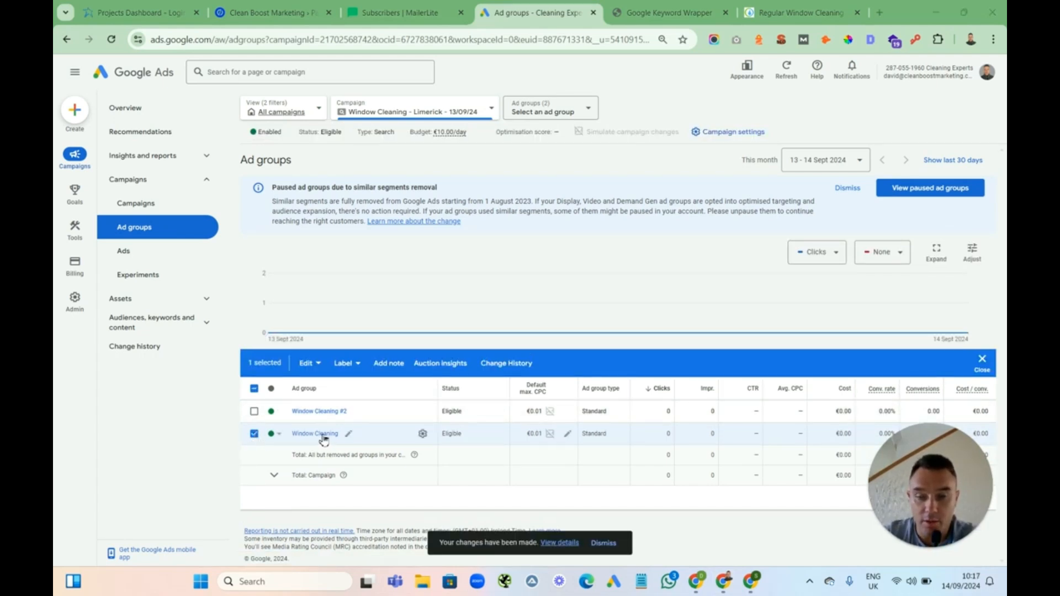
Rename the copied ad group to Window Washer
left_click(254, 434)
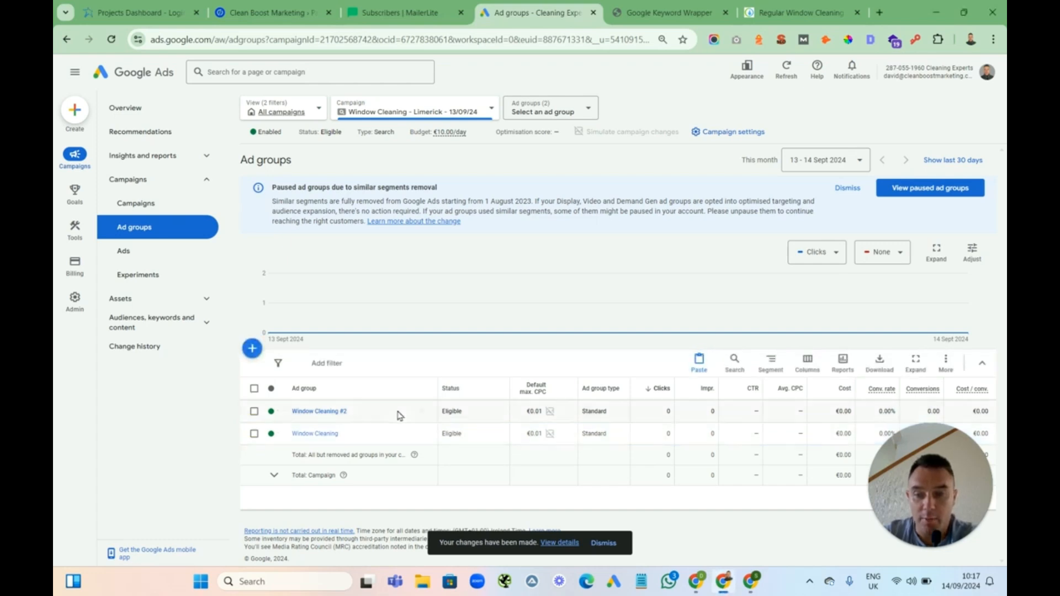
left_click(358, 413)
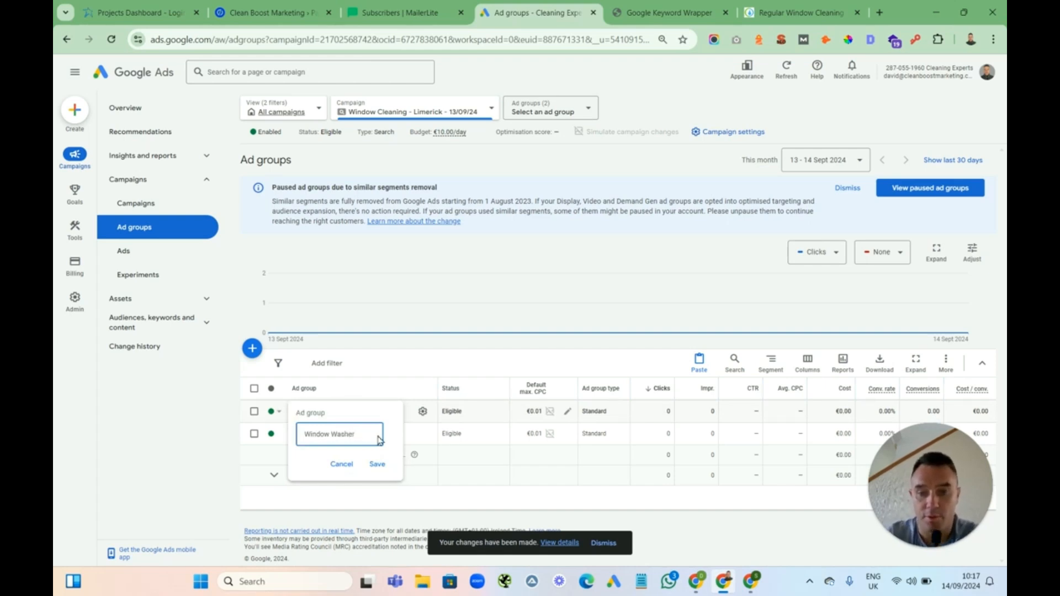
left_click(378, 464)
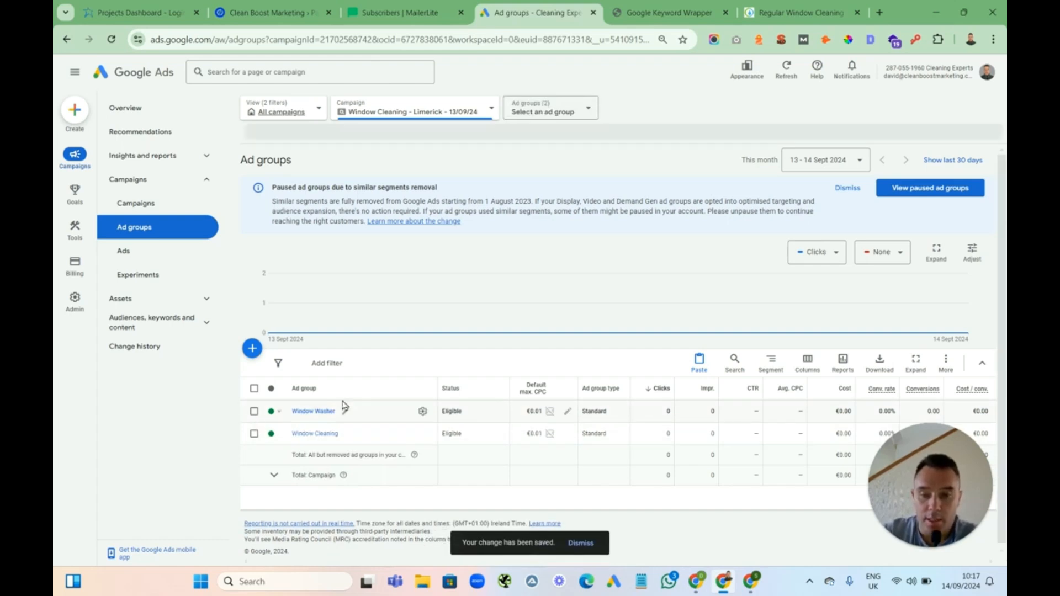
In the Window Washer ad group, replace "cleaning" with "washer" across all 15 search keywords
left_click(312, 411)
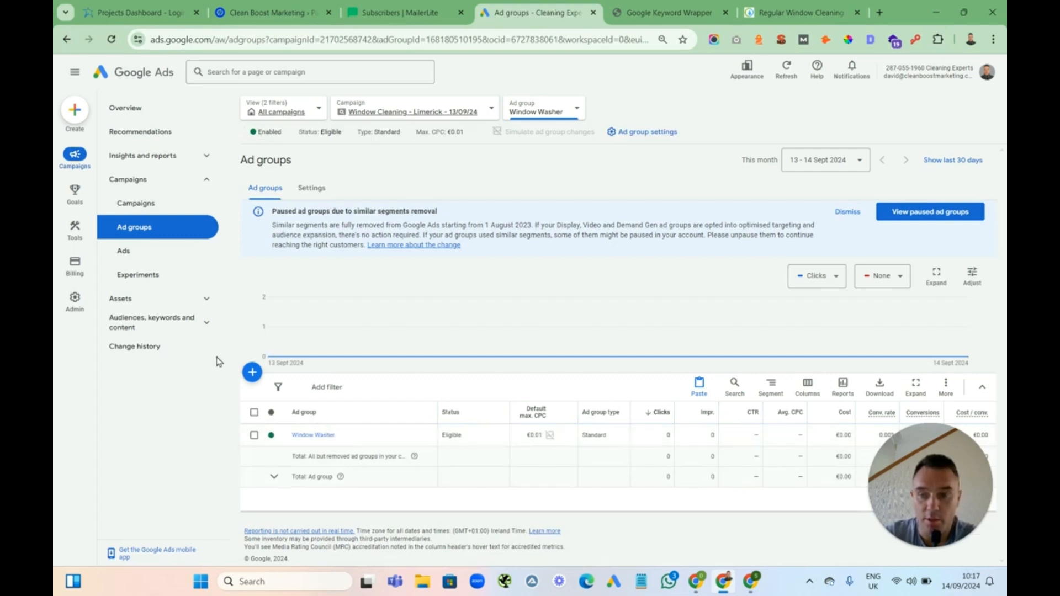
left_click(206, 324)
left_click(165, 347)
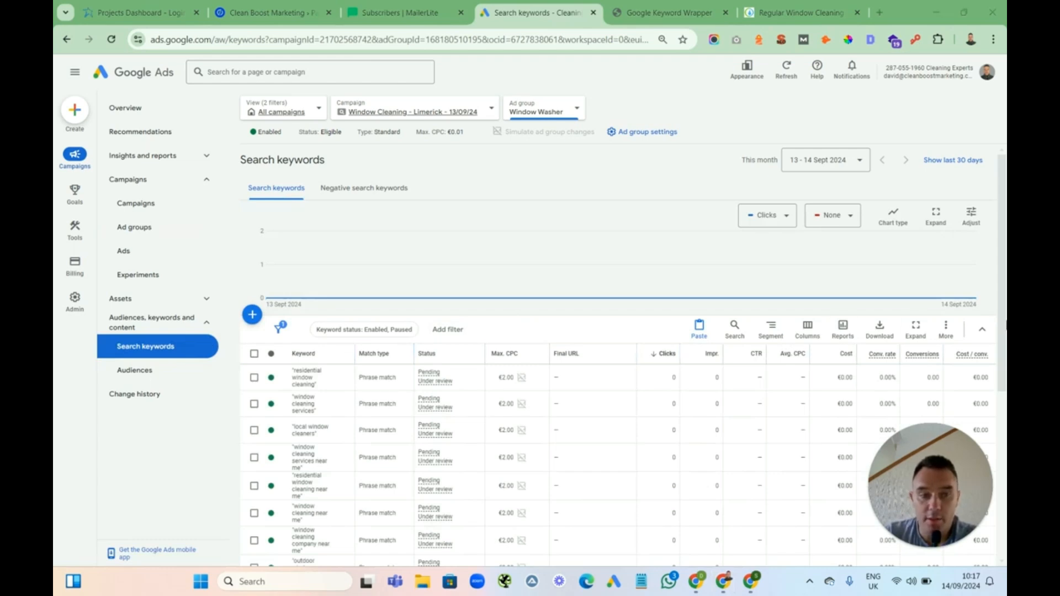
mouse_move(1003, 315)
left_mouse_down()
mouse_move(999, 441)
mouse_move(995, 331)
left_mouse_up()
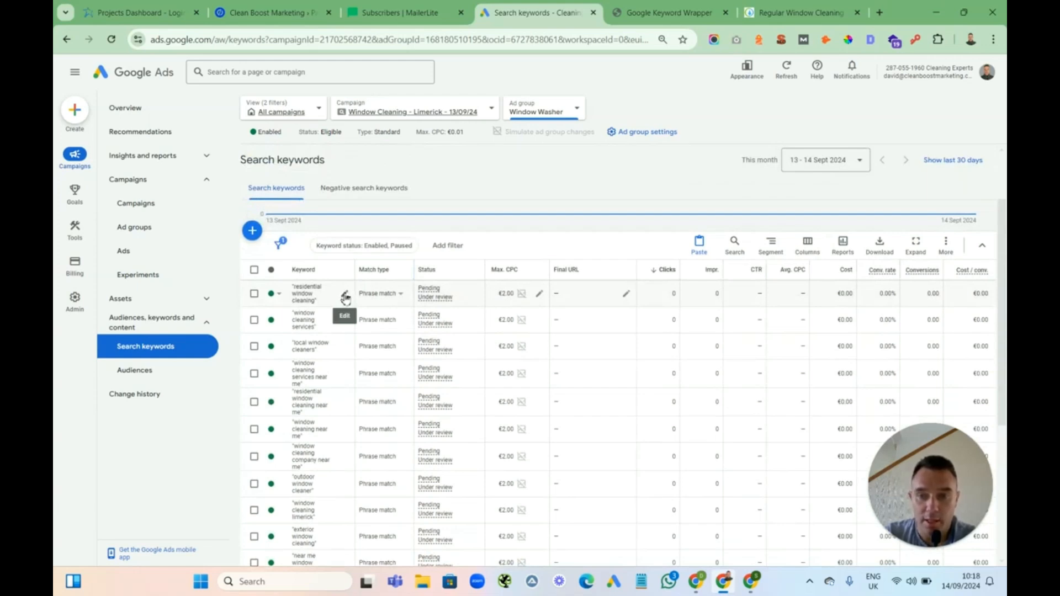
left_click(254, 270)
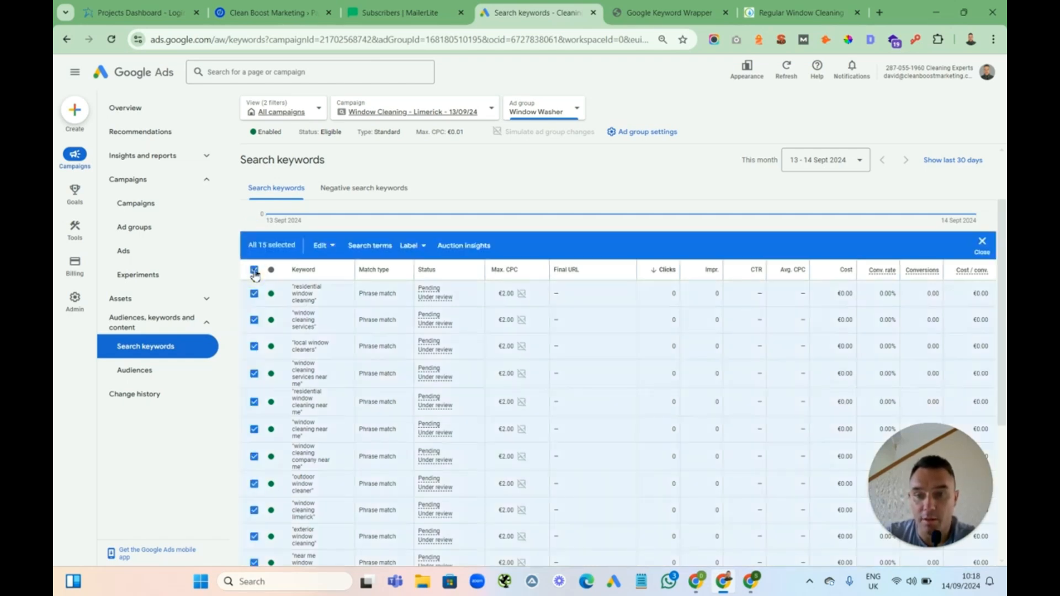
left_click(330, 248)
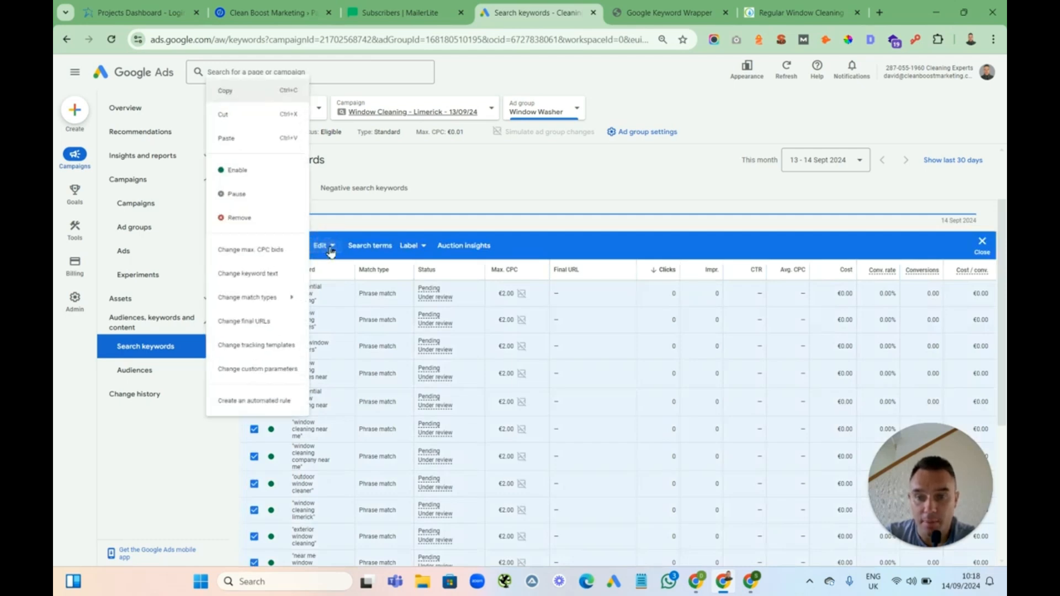
left_click(257, 275)
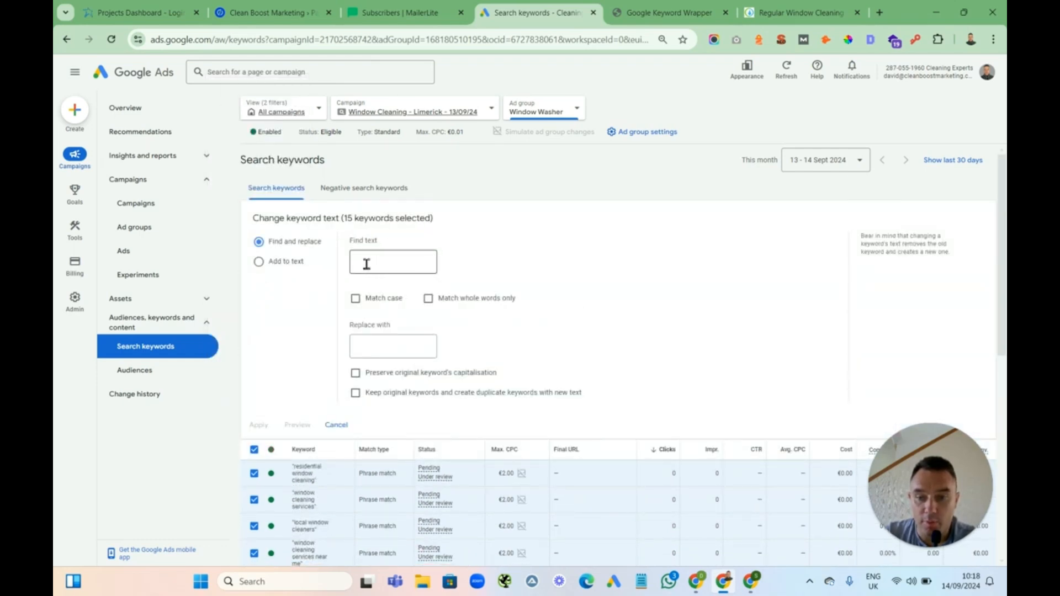
left_click(365, 265)
type("cleaning")
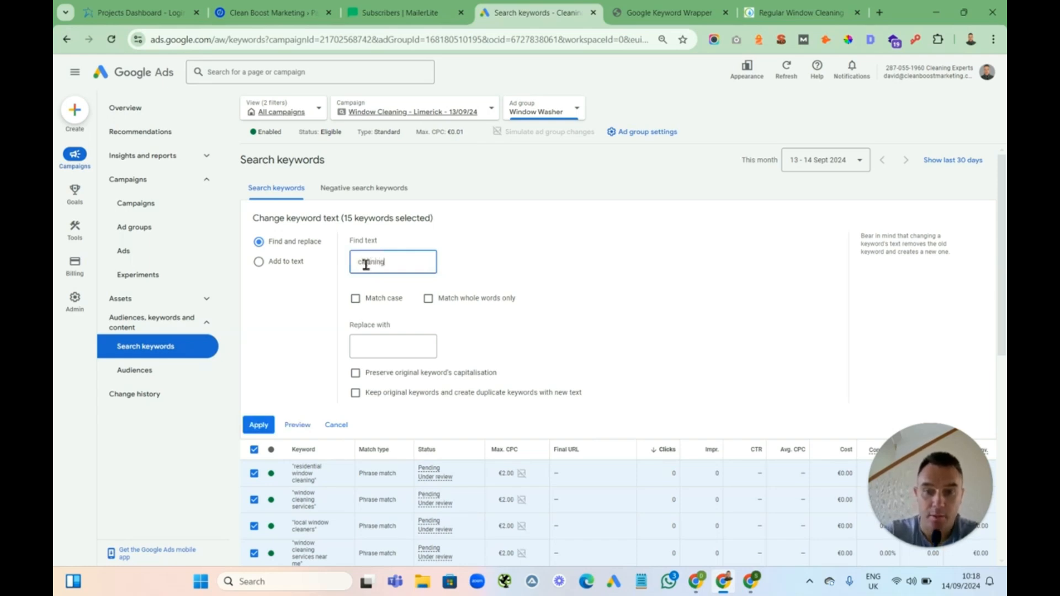
left_click(372, 346)
type("washer")
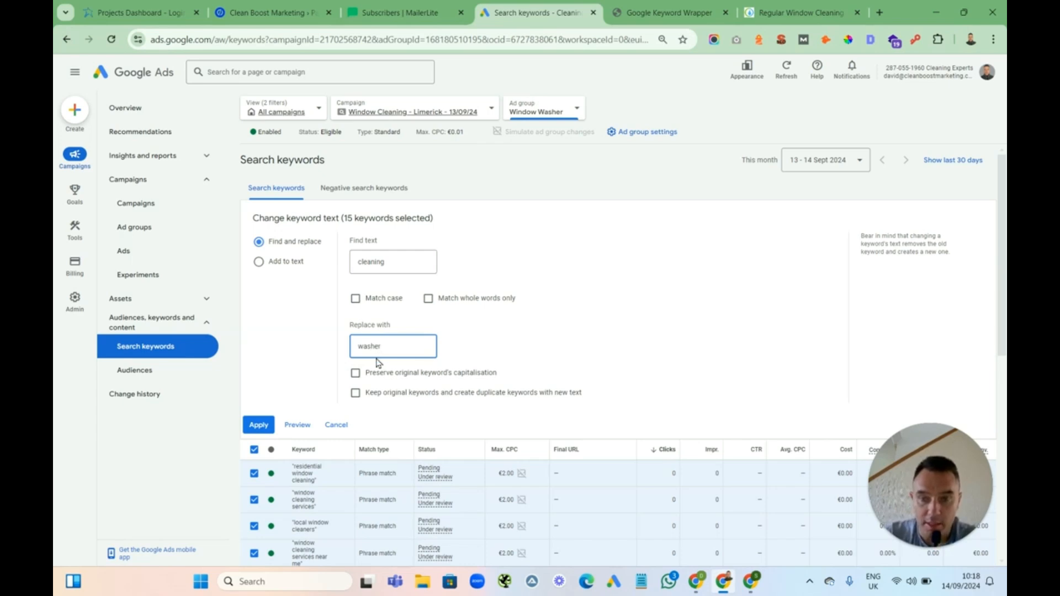
left_click(258, 426)
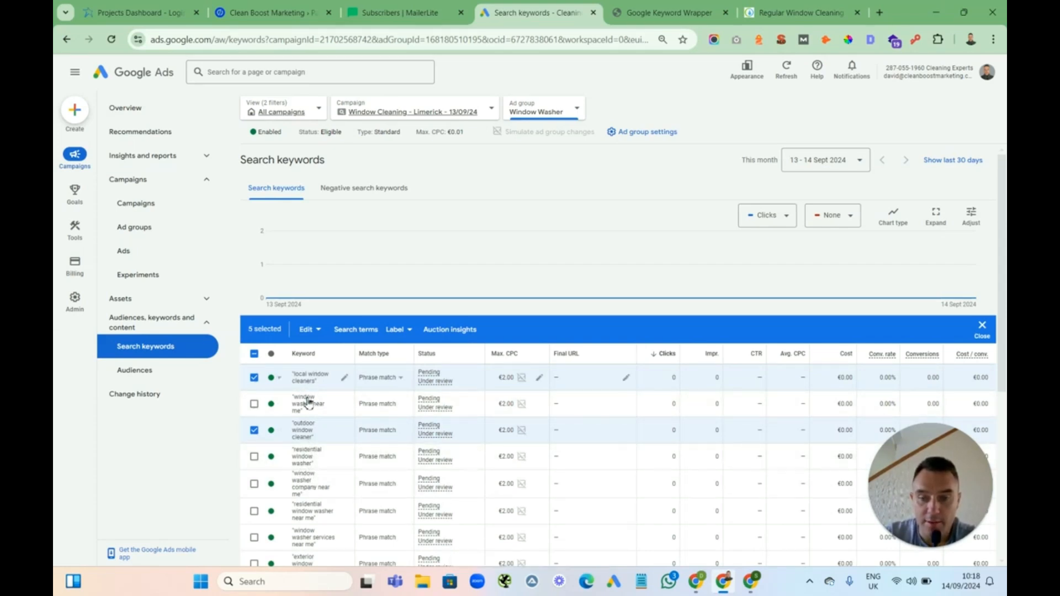
Replace "cleaners" with "washers" in the five still-selected keywords
mouse_move(377, 354)
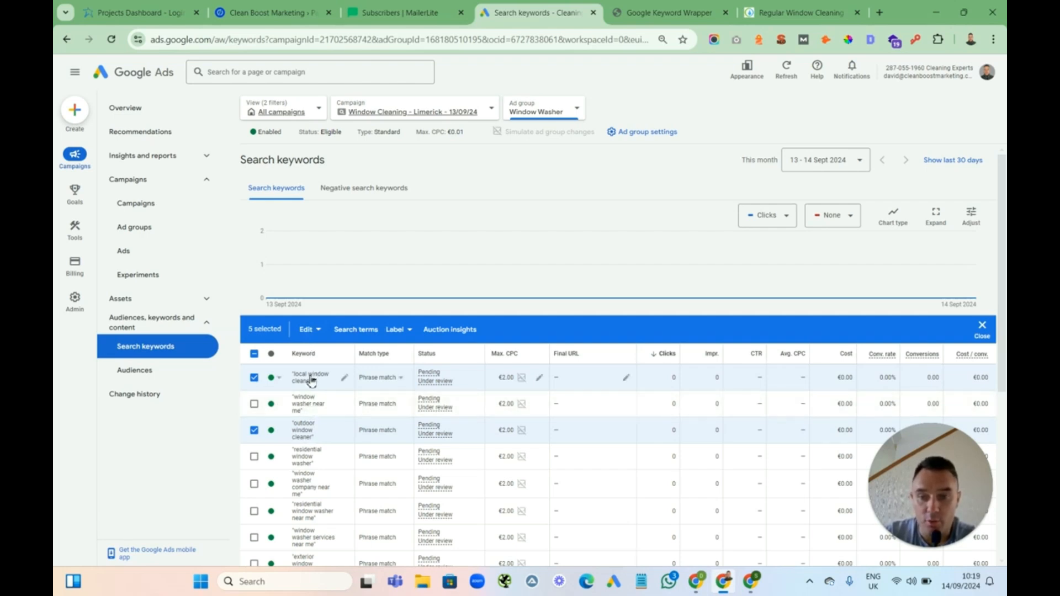
left_click(316, 330)
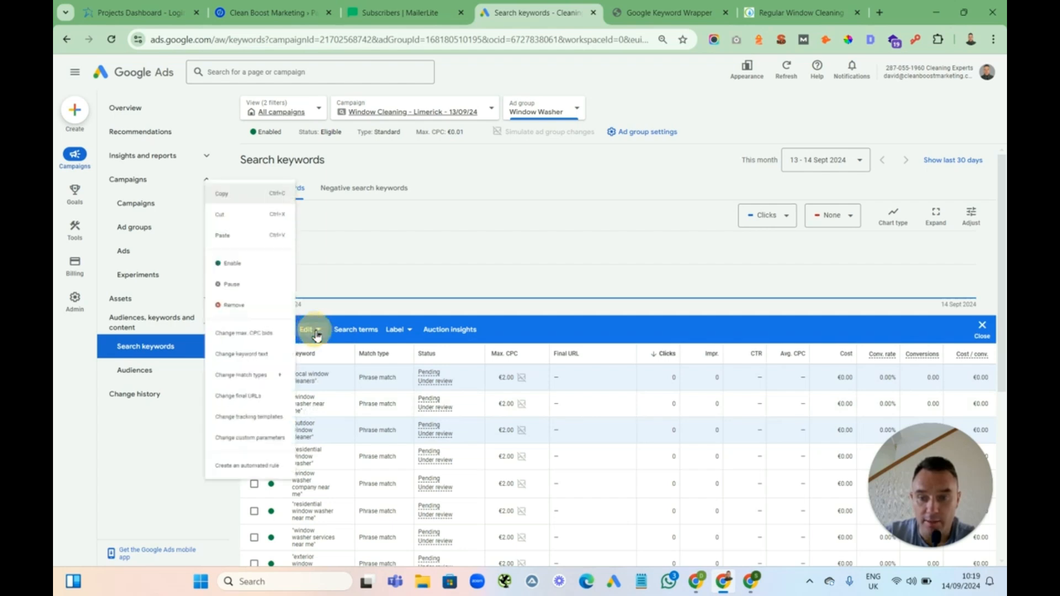
left_click(246, 359)
left_click(369, 264)
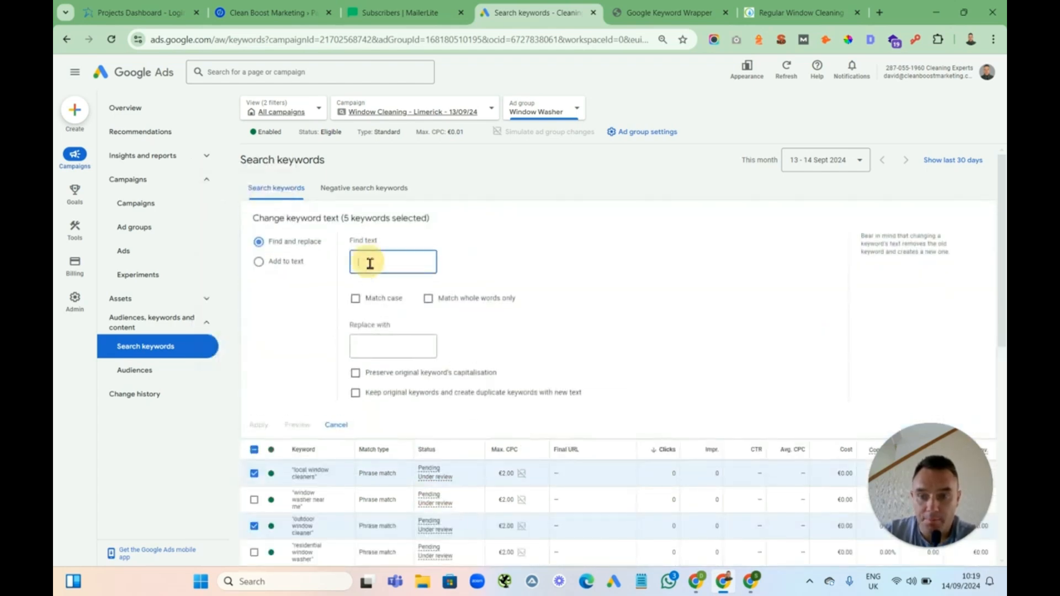
type("cleaners")
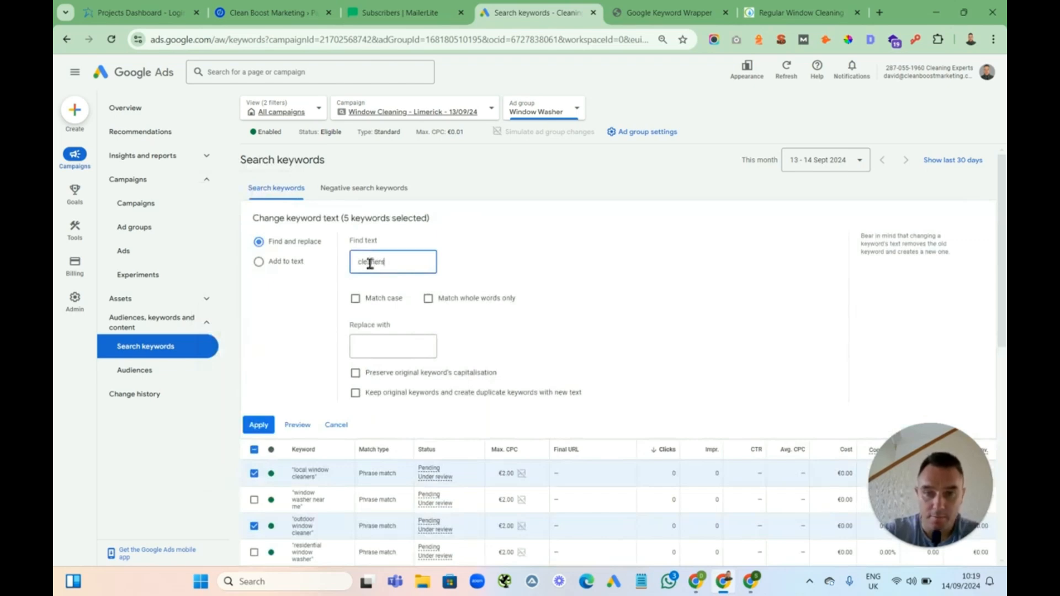
left_click(372, 347)
type("washers")
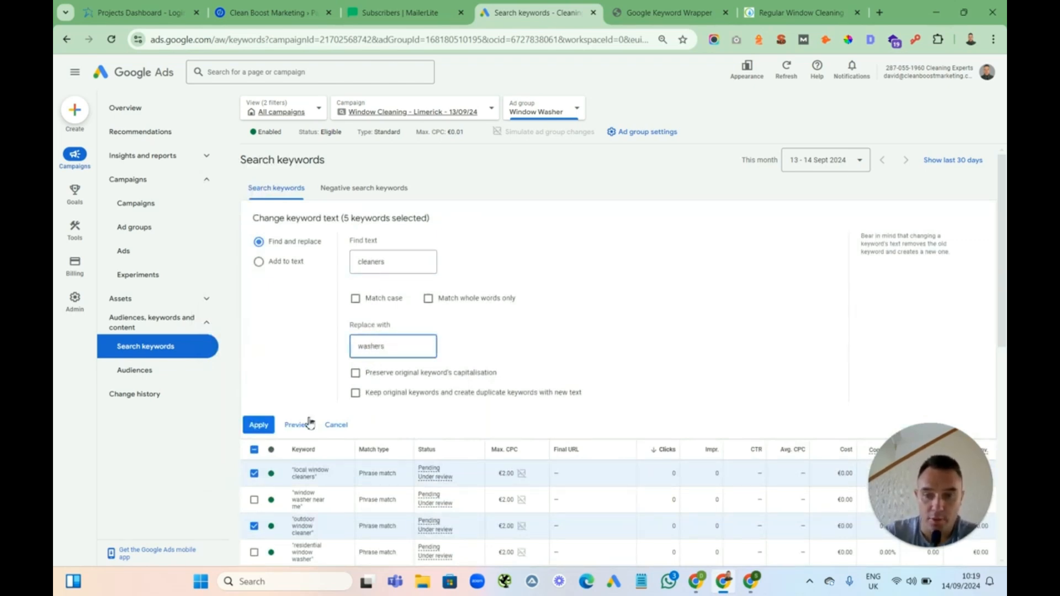
left_click(258, 428)
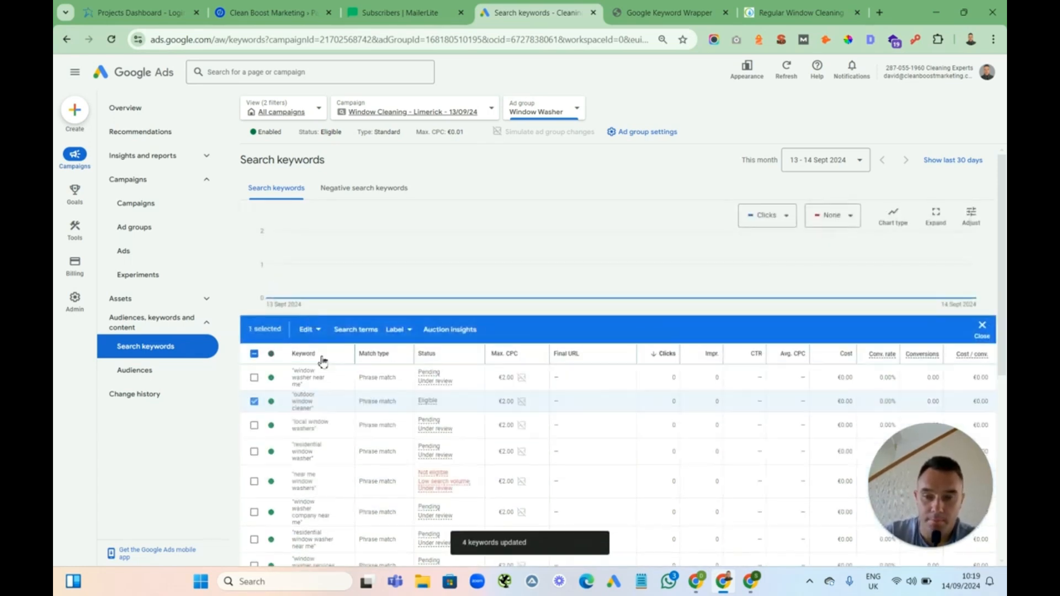
Open the Window Washer ad group's responsive search ad for editing and set its second display path to washer
left_click(254, 353)
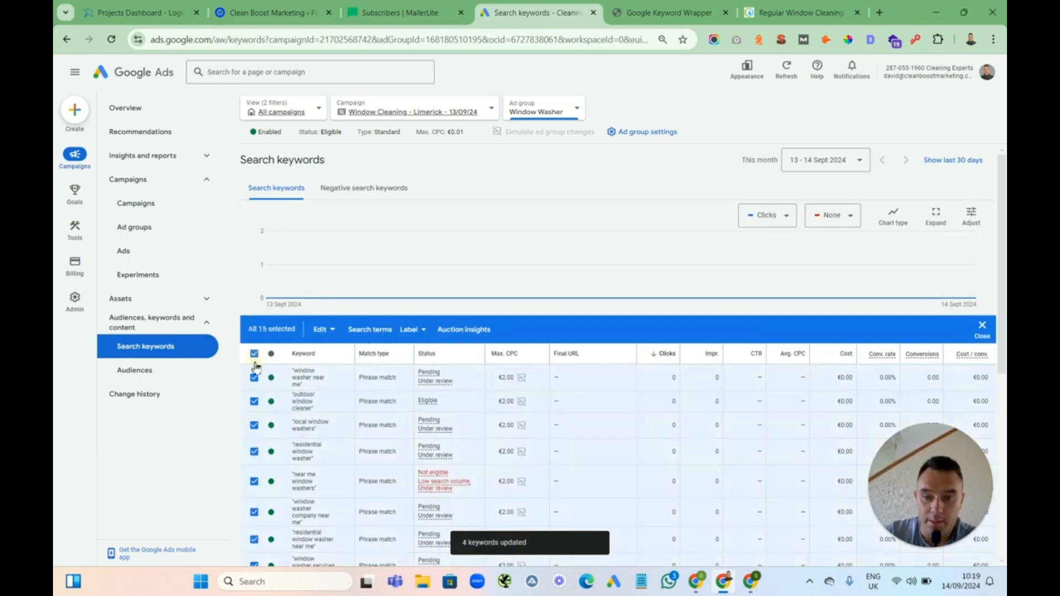
left_click(254, 356)
mouse_move(1005, 226)
left_mouse_down()
mouse_move(1003, 371)
mouse_move(1003, 254)
mouse_move(1002, 267)
left_mouse_up()
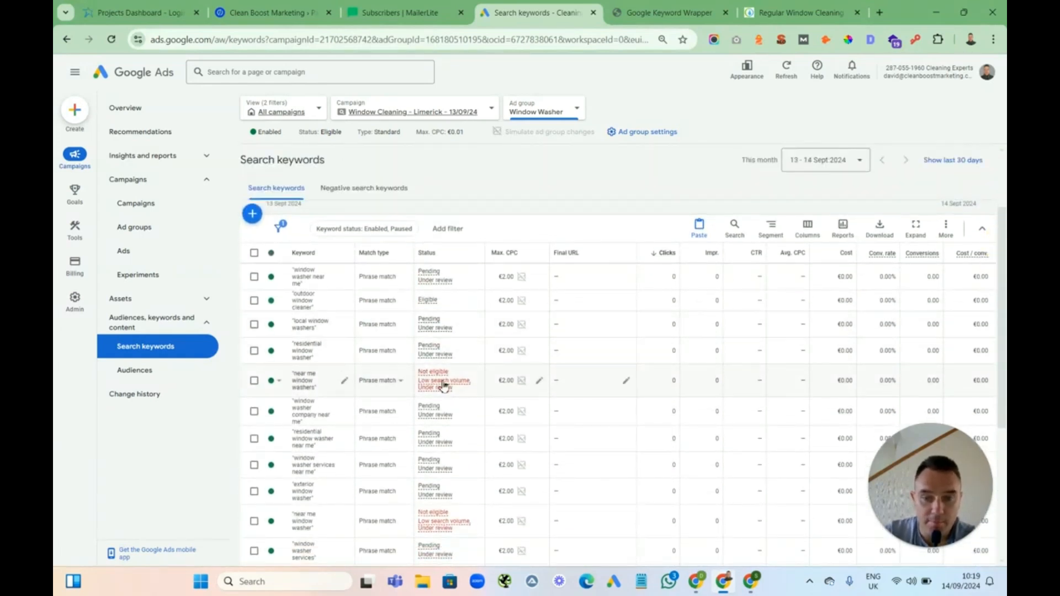
mouse_move(440, 386)
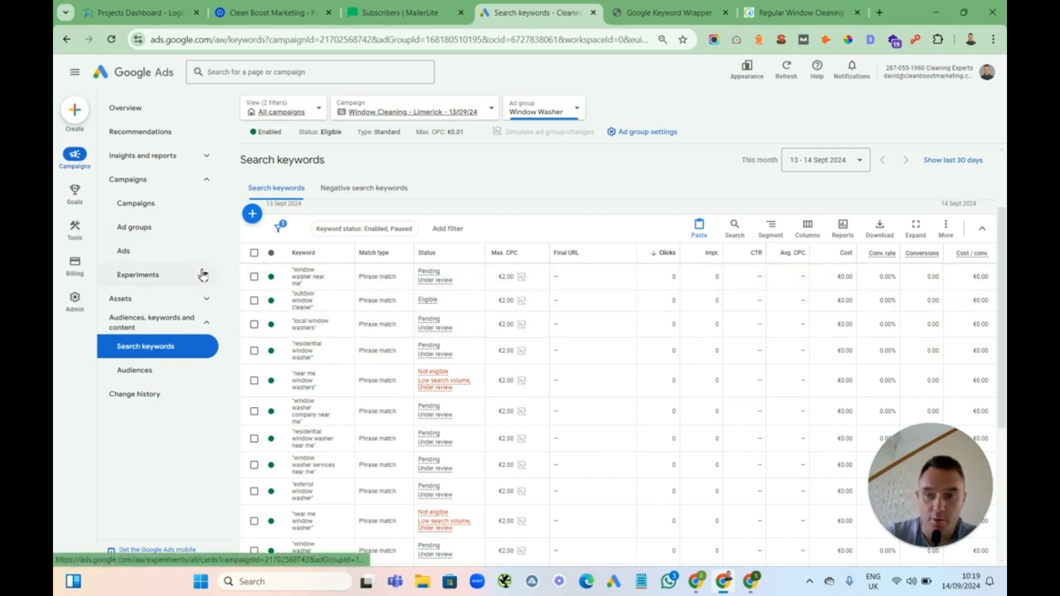
left_click(142, 250)
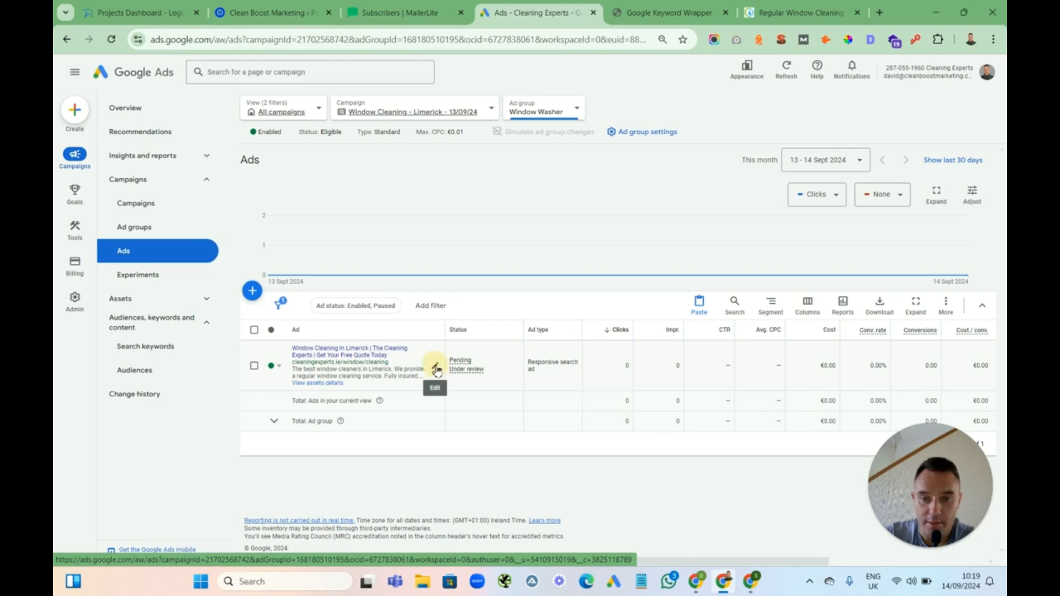
left_click(436, 368)
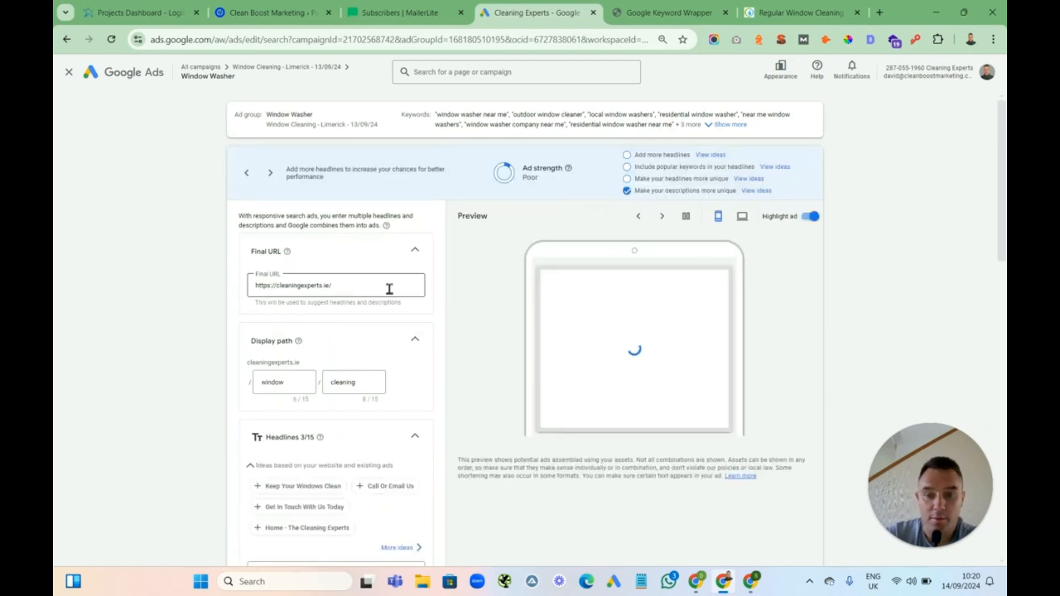
double_click(344, 383)
type("washer")
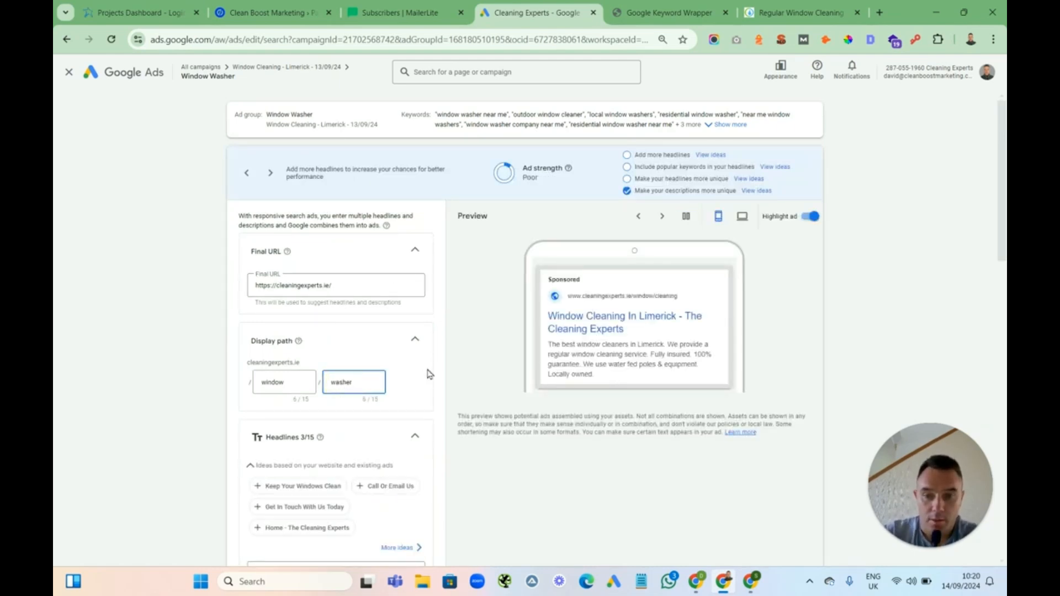
left_click(357, 372)
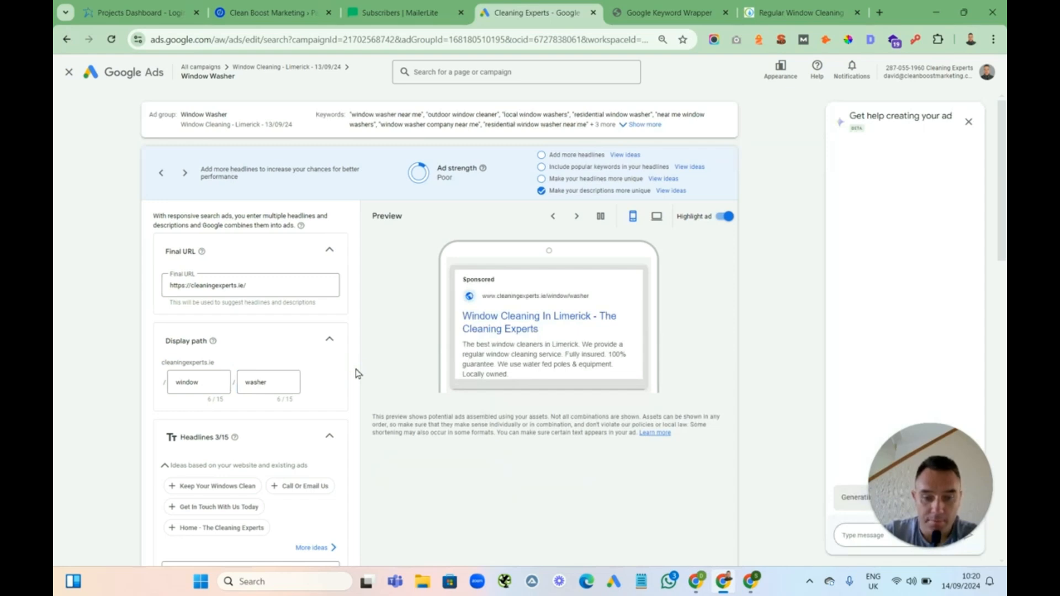
Change the ad's first headline to Window Washers In Limerick
scroll(357, 372, "down", 5)
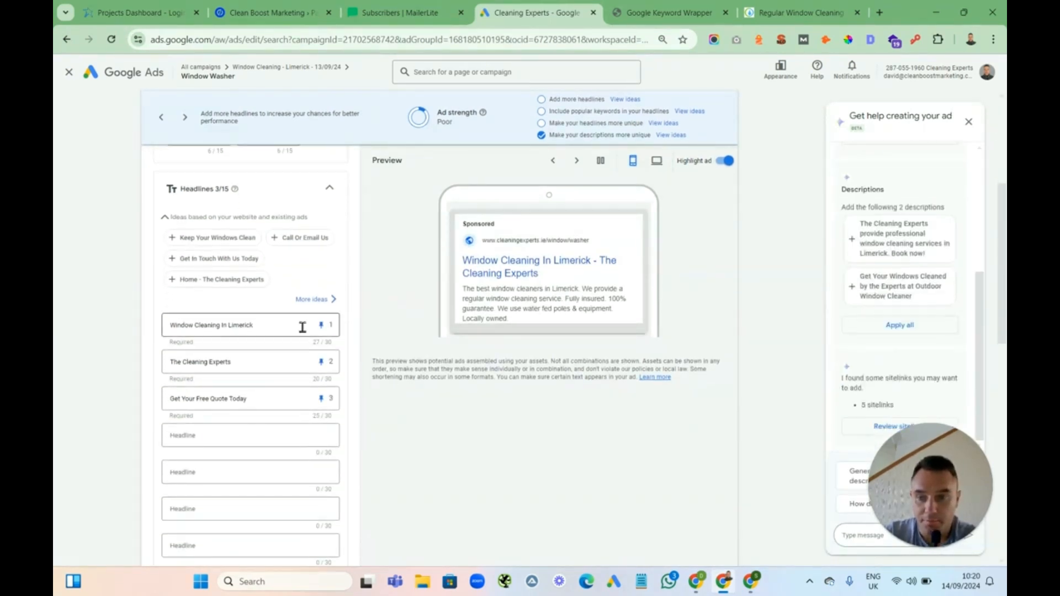
double_click(211, 326)
type("Washers")
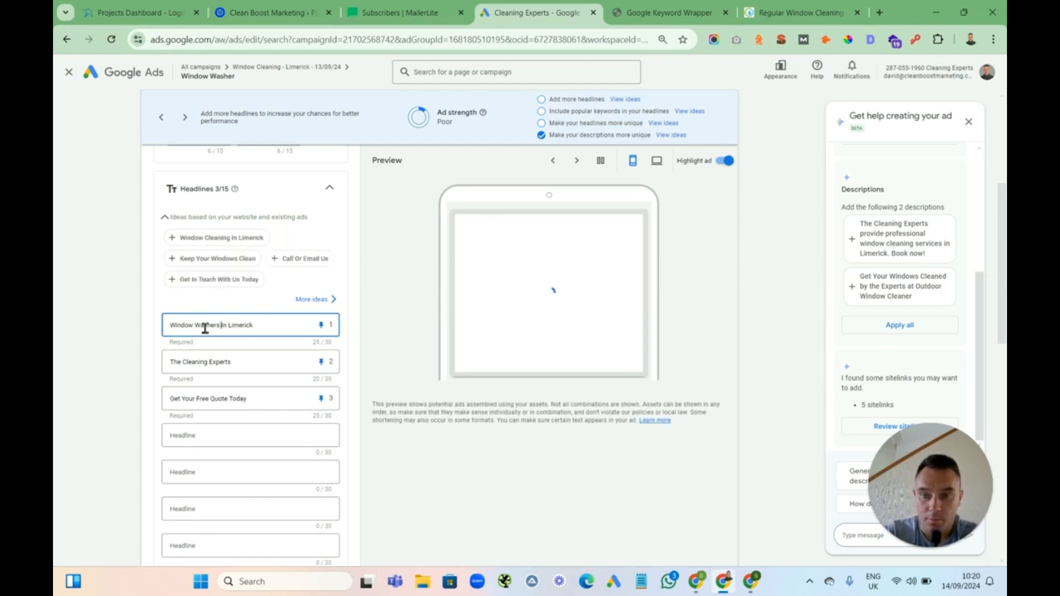
Replace "cleaners" with "washers" in the ad's first description
left_click(355, 331)
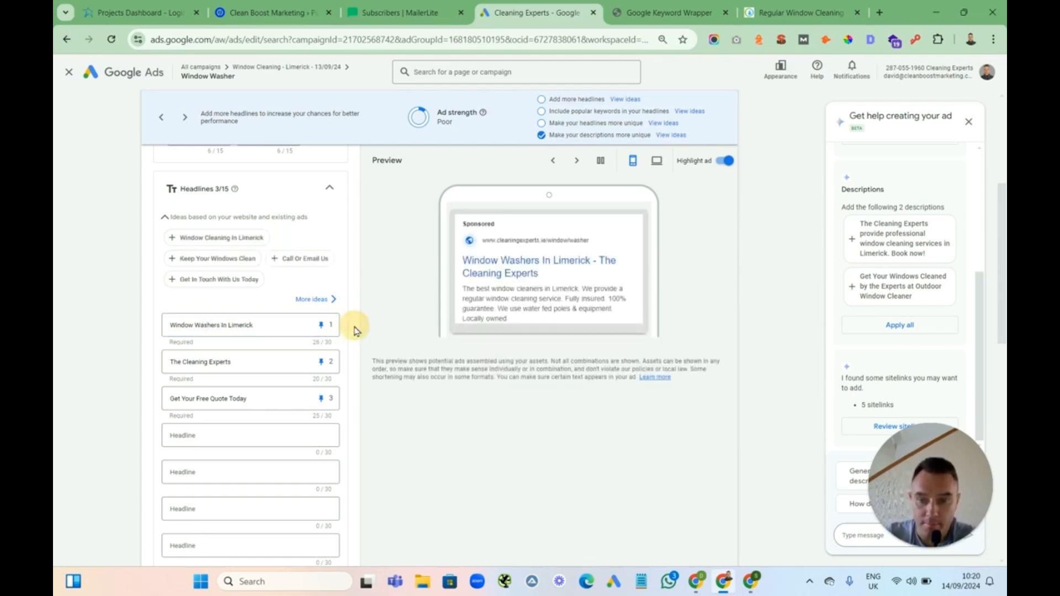
scroll(355, 331, "down", 2)
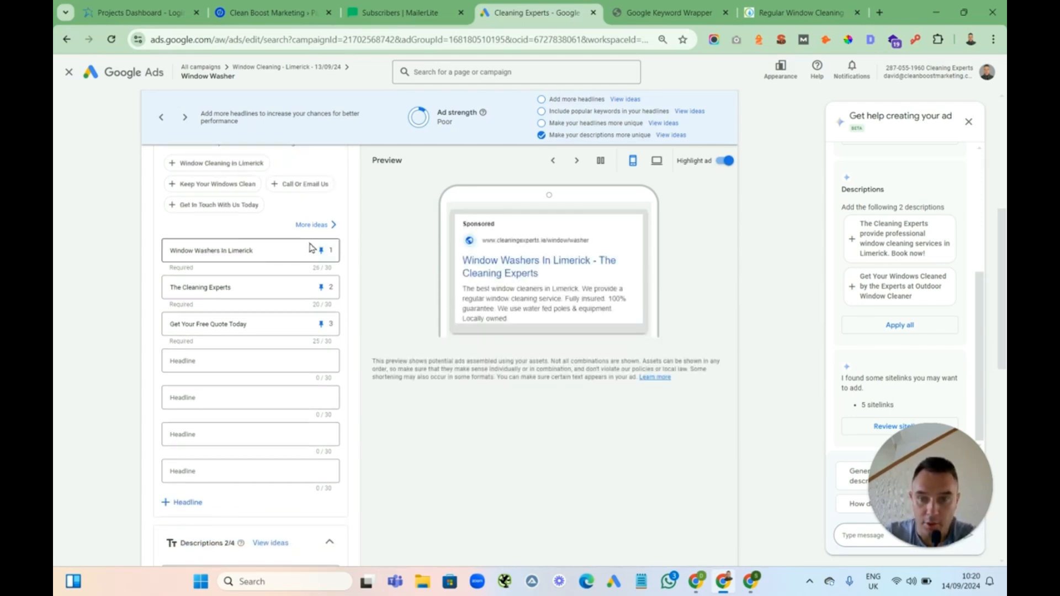
scroll(372, 305, "down", 5)
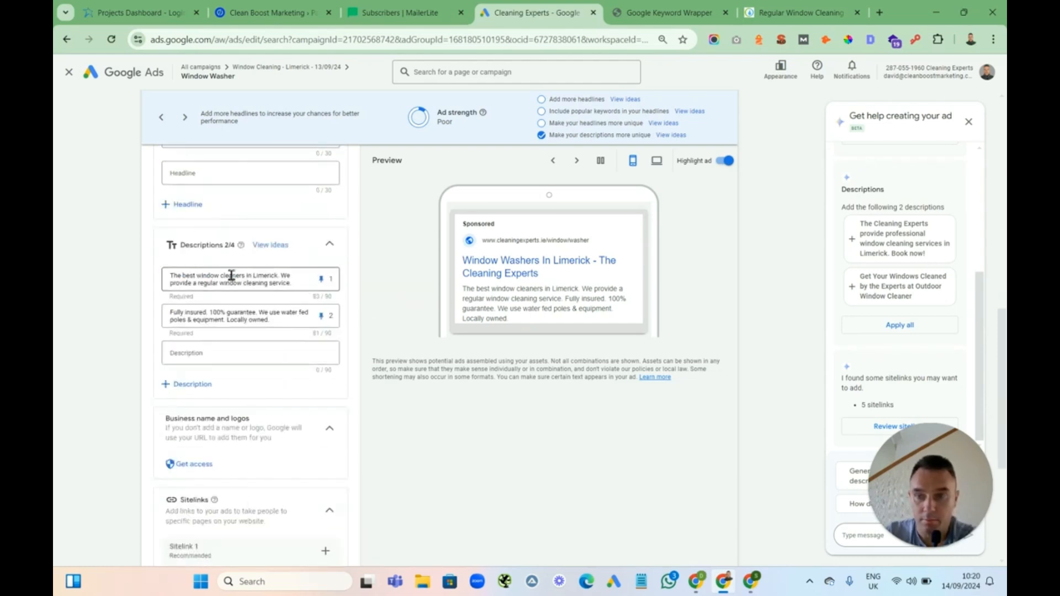
double_click(232, 275)
type("washers")
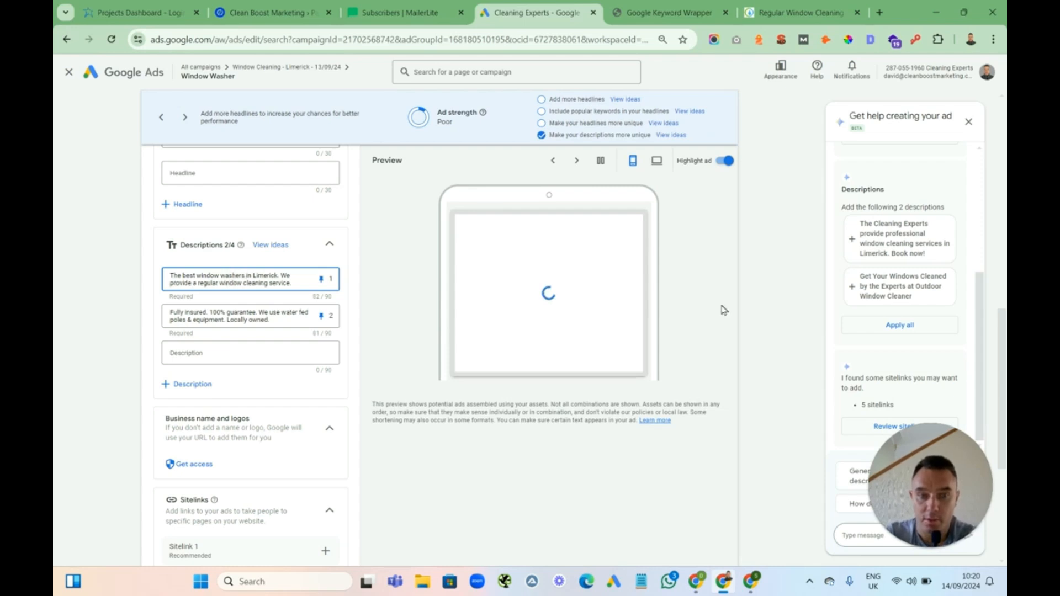
Review the ad preview and save the Window Washer responsive search ad
left_click_drag(1003, 351, 1000, 158)
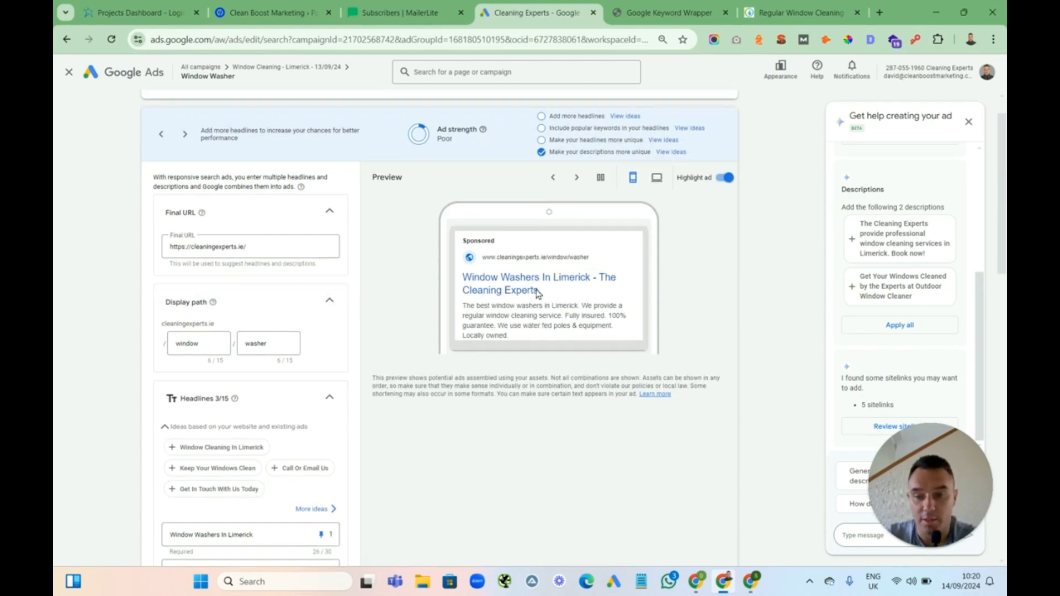
left_click_drag(1001, 177, 966, 506)
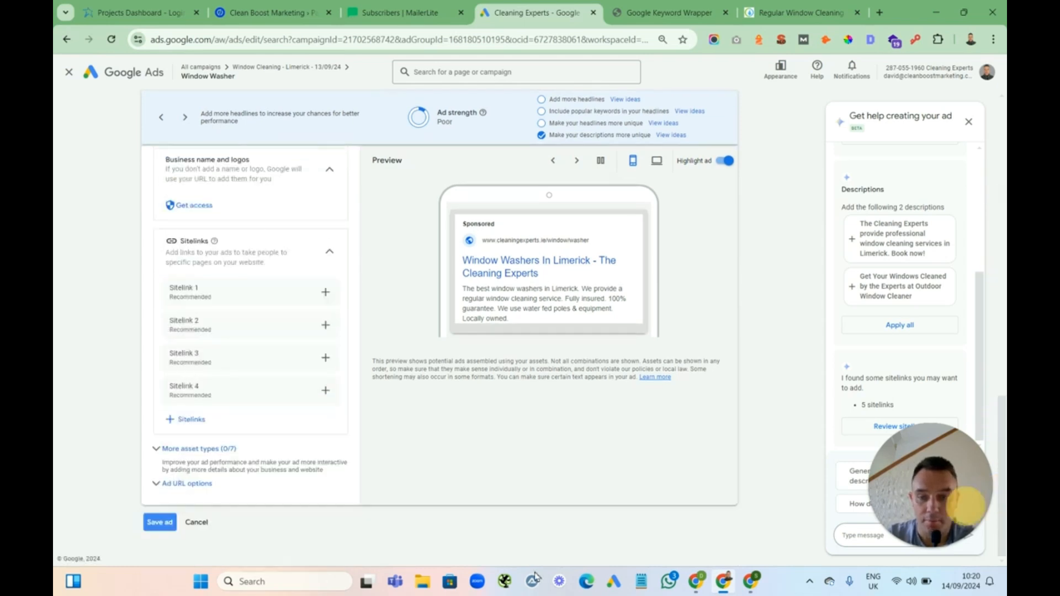
left_click(160, 523)
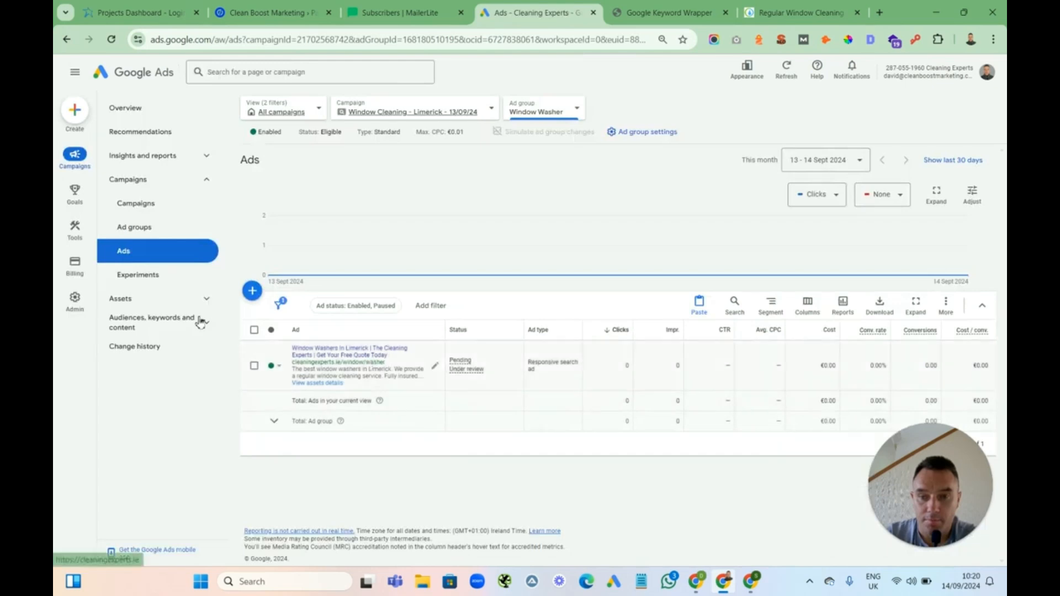
Switch to the whole Window Cleaning - Limerick campaign and view its ad groups and ads list
left_click(142, 231)
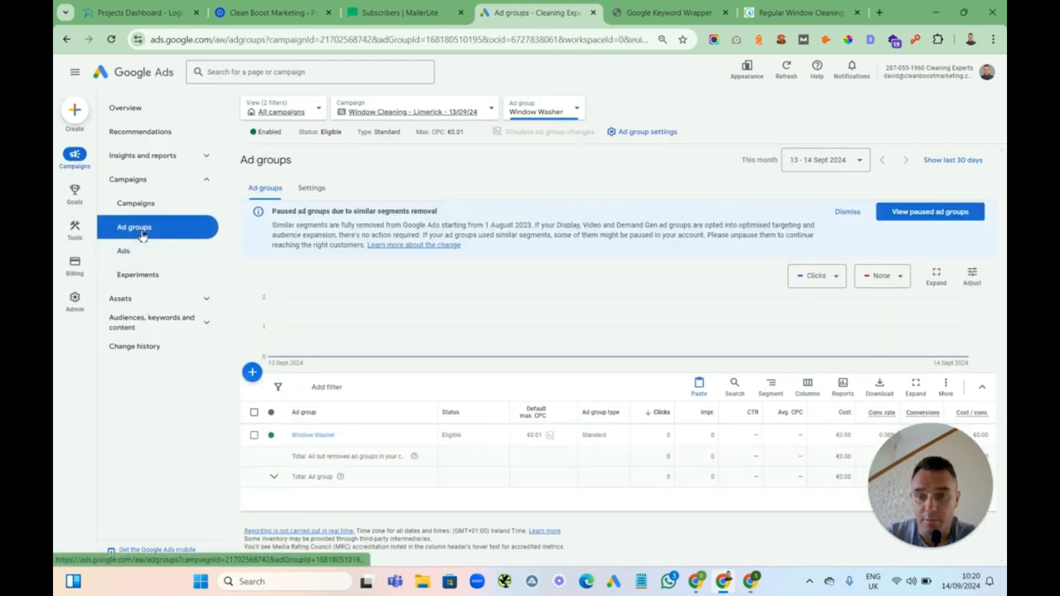
left_click(142, 205)
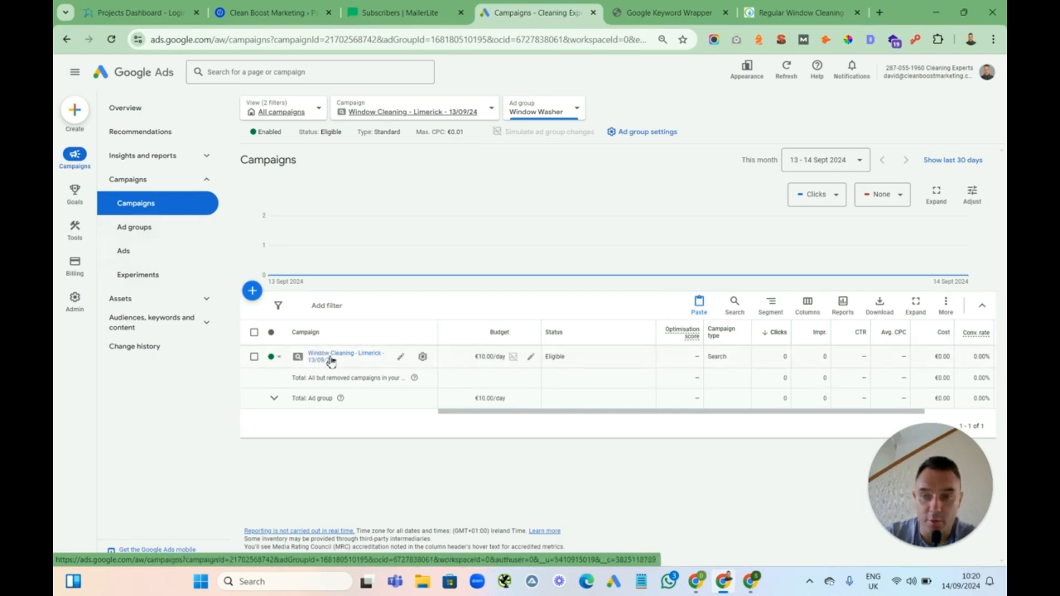
left_click(141, 229)
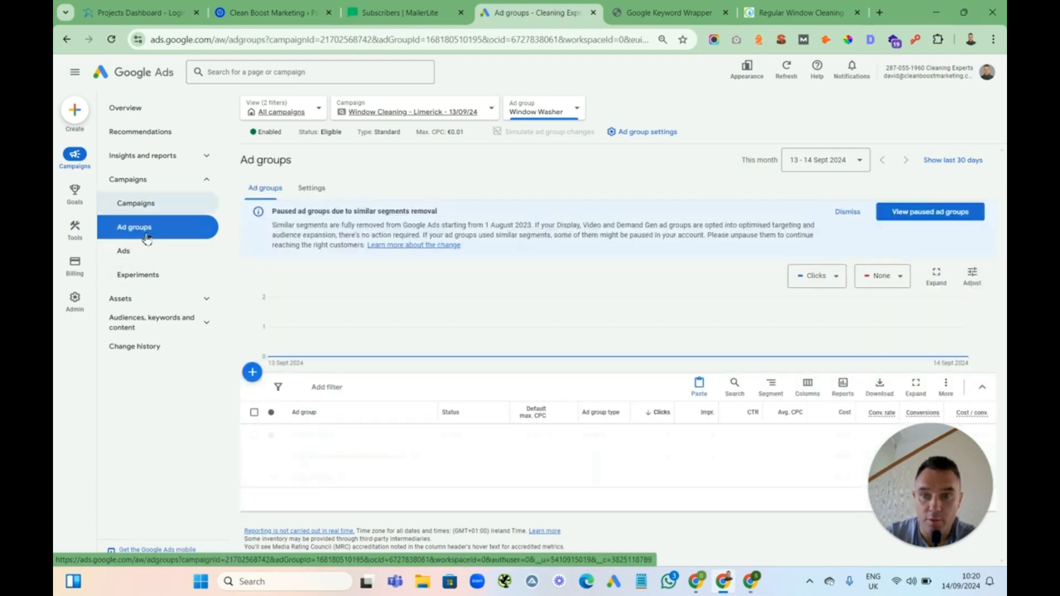
left_click(403, 112)
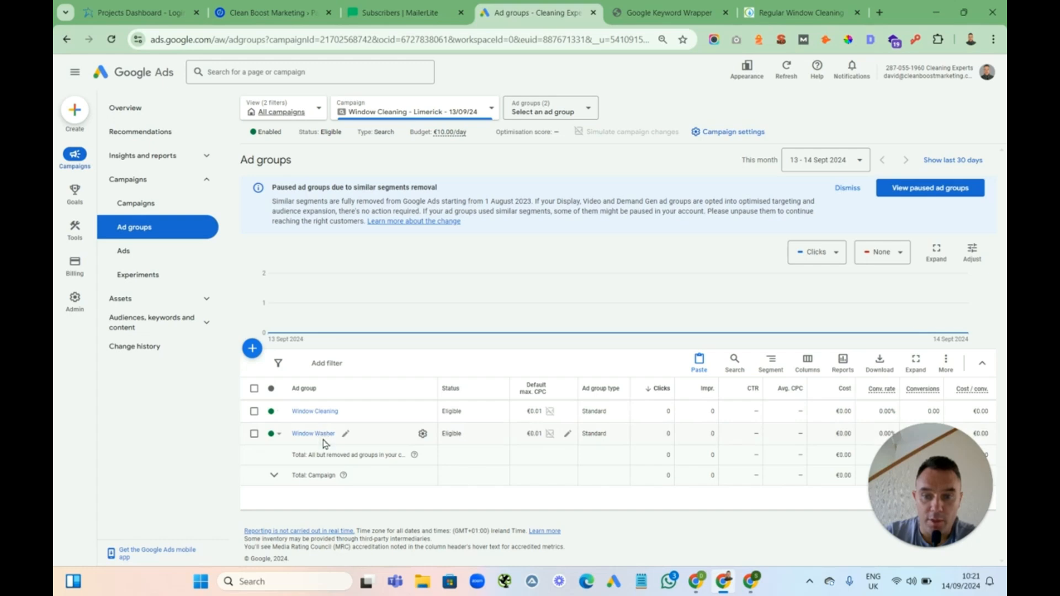
left_click(126, 251)
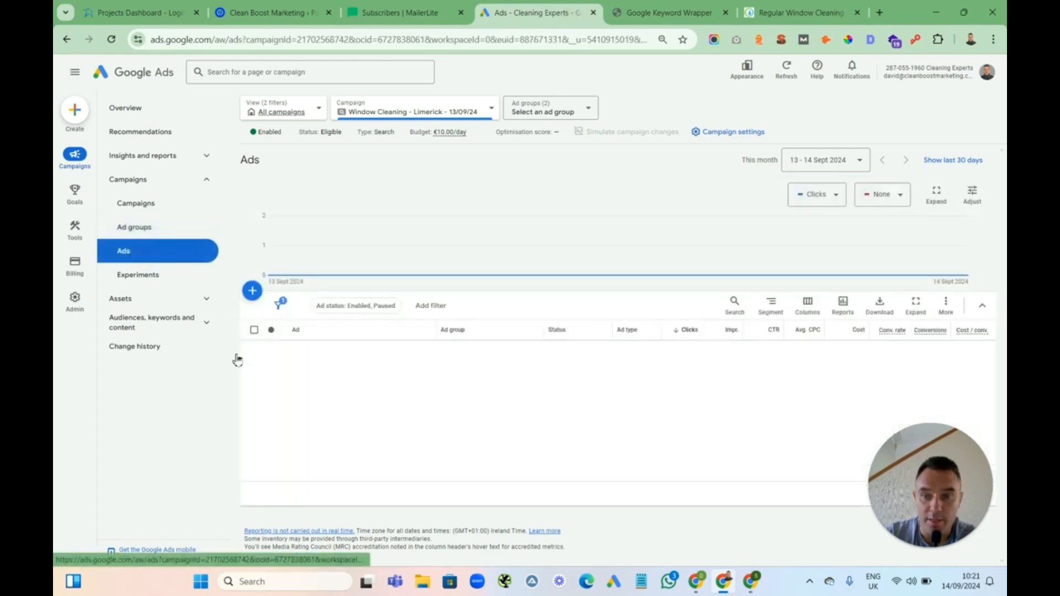
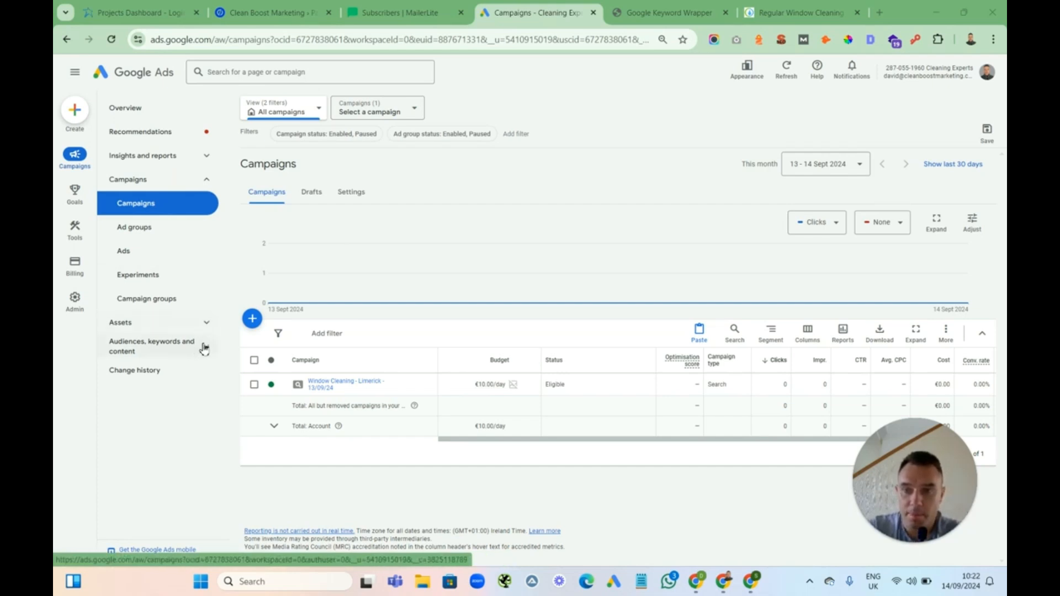
Open the account's Assets page
left_click(205, 326)
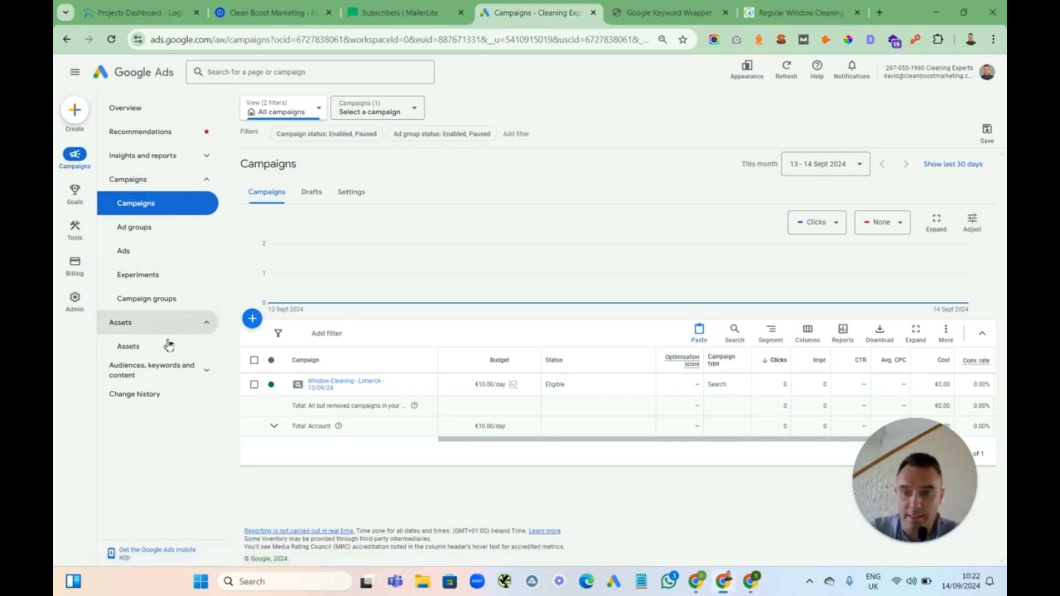
left_click(140, 351)
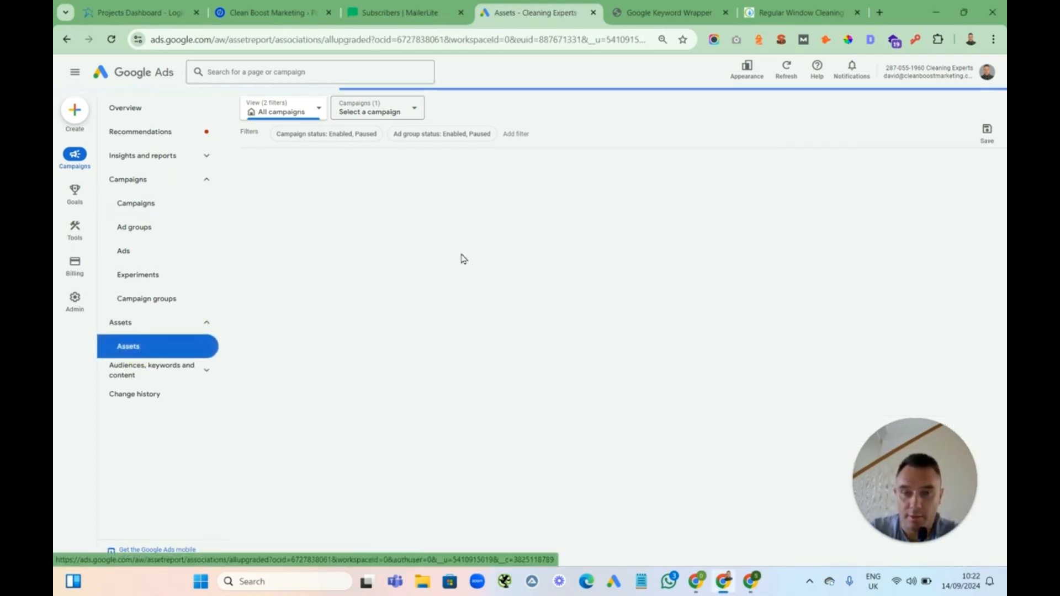
left_click(780, 13)
left_click_drag(780, 13, 646, 12)
left_click(524, 18)
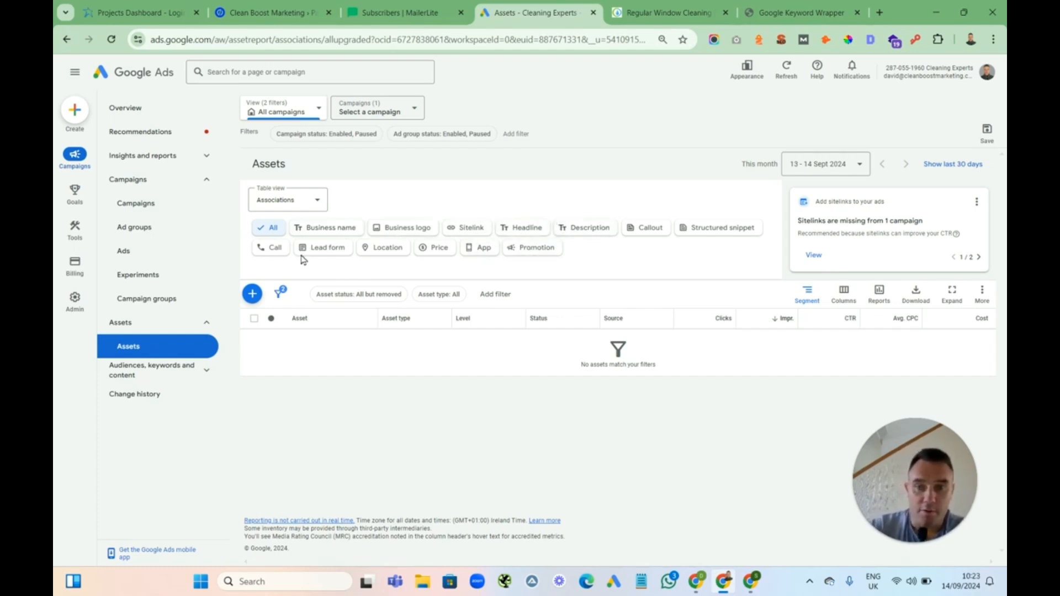
Start a new account-level call asset with Ireland as the country and enter the business phone number
left_click(269, 248)
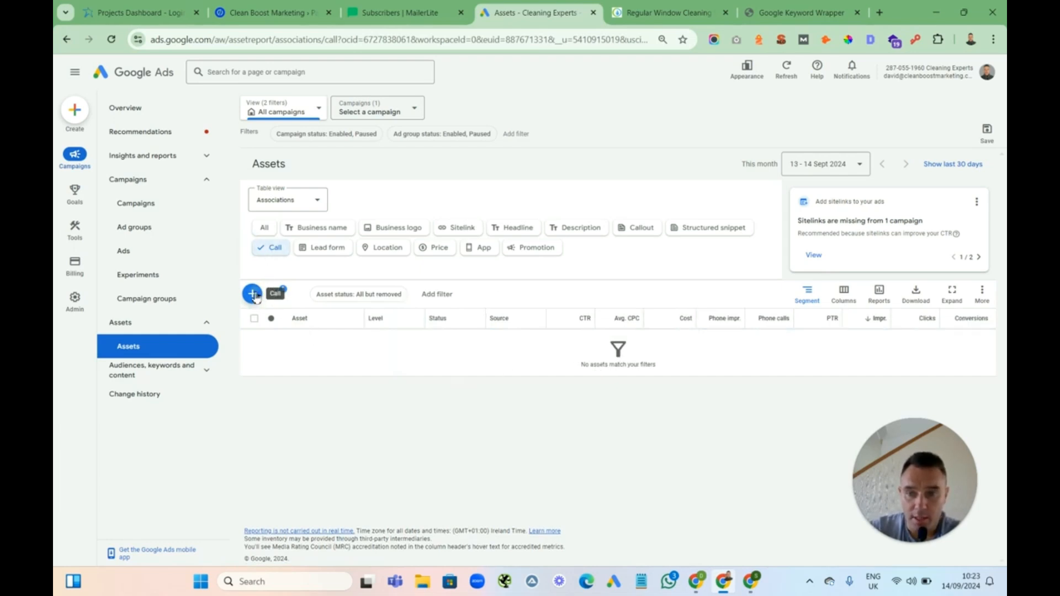
left_click(253, 294)
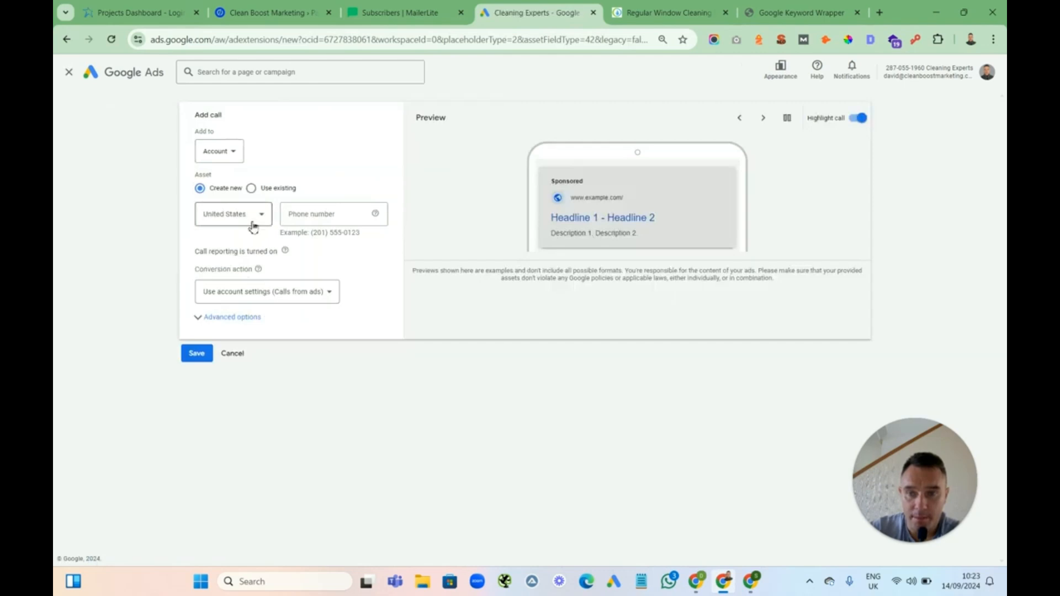
left_click(254, 214)
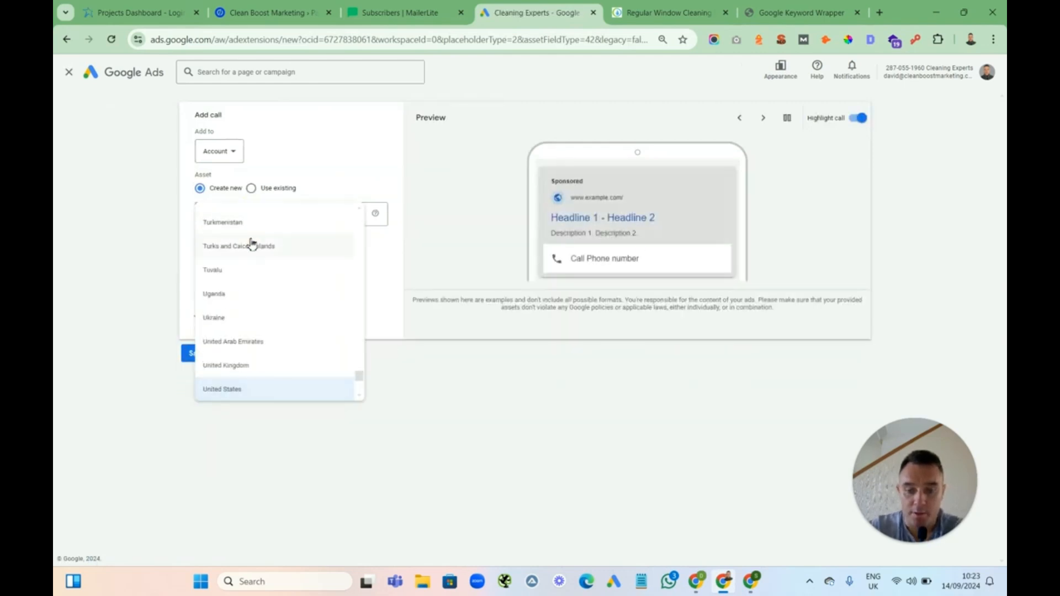
scroll(251, 243, "up", 15)
left_click(238, 245)
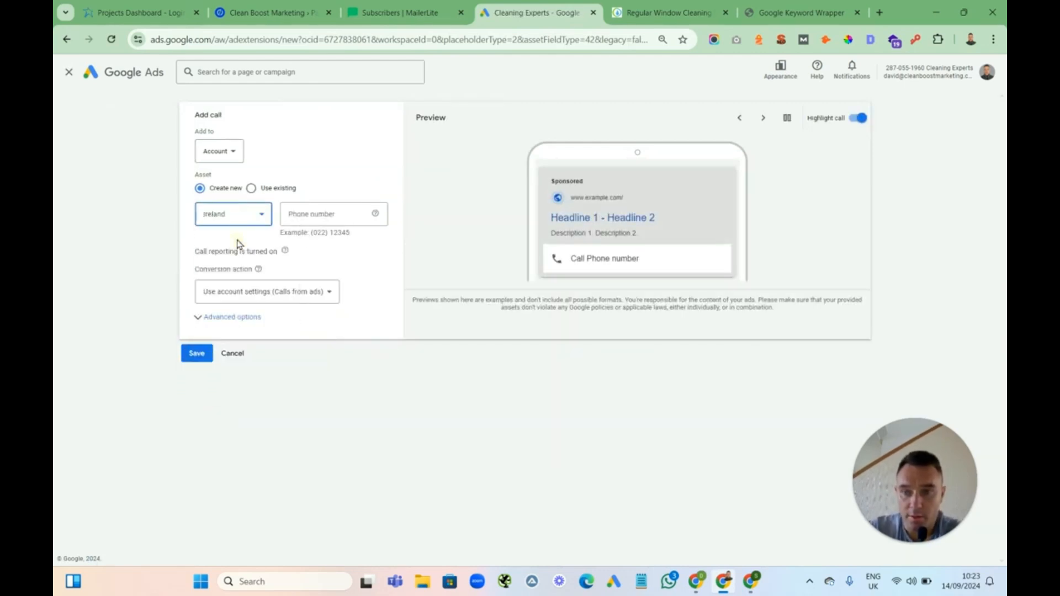
left_click(307, 215)
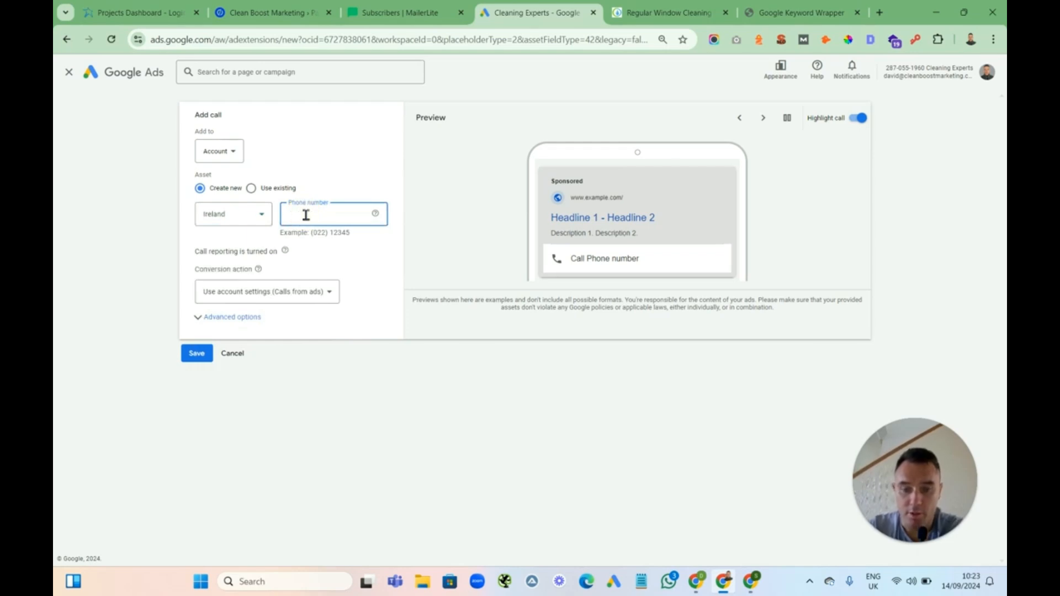
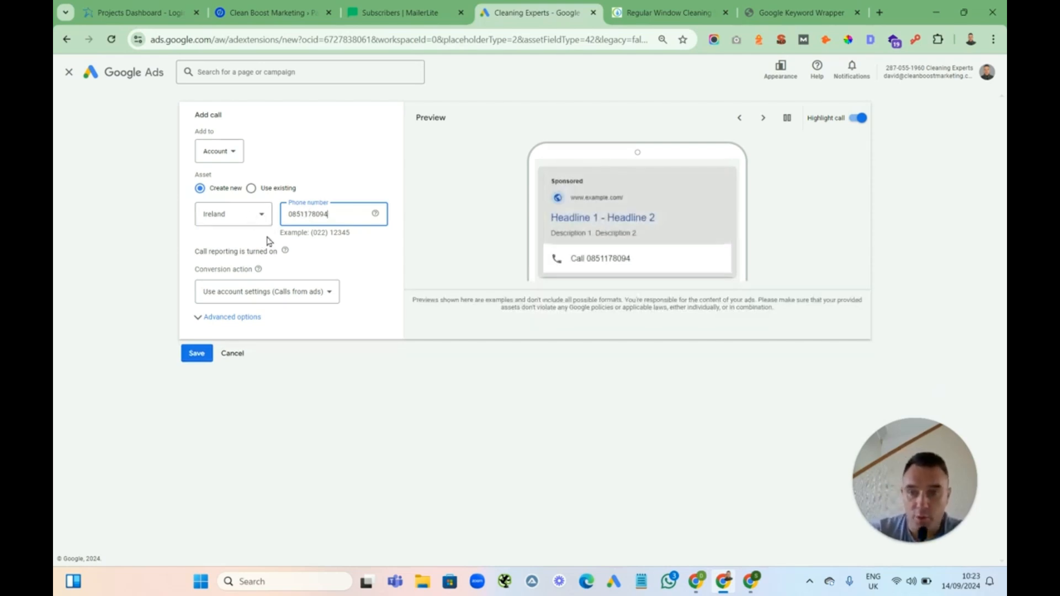
Schedule the call asset for all days from 08:30 to 19:00 and save it
left_click(214, 324)
left_click(285, 357)
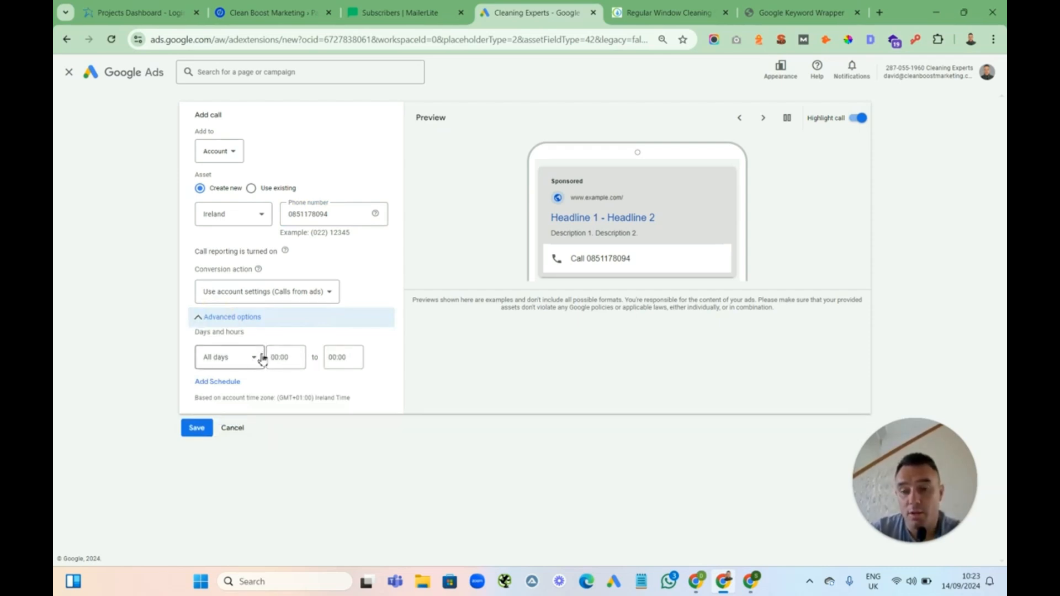
left_click(285, 359)
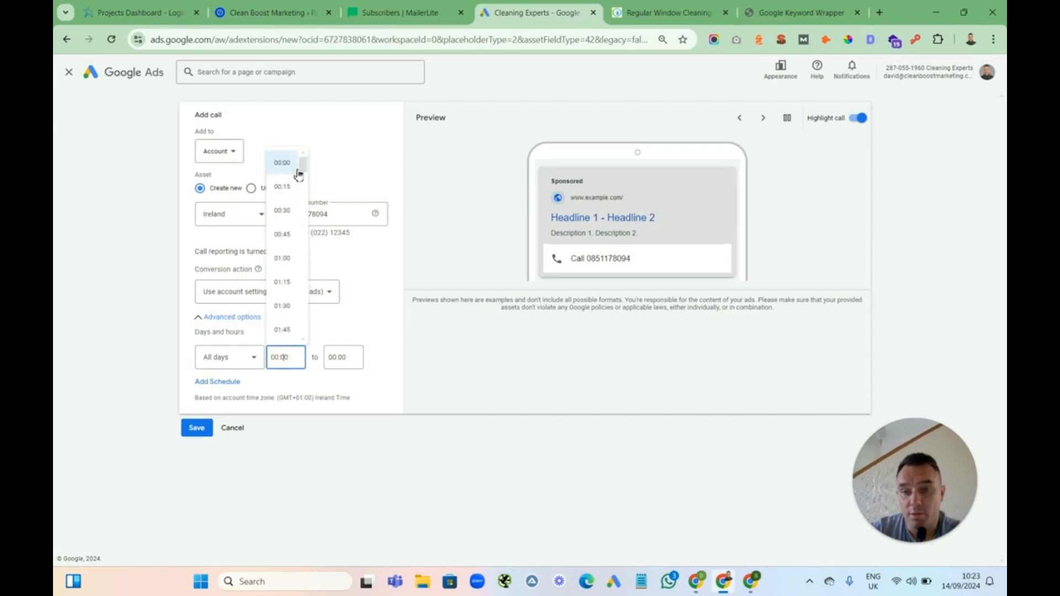
left_click_drag(303, 167, 303, 218)
left_click(281, 307)
left_click(331, 359)
left_click(341, 360)
left_click_drag(361, 172, 356, 298)
left_click(341, 278)
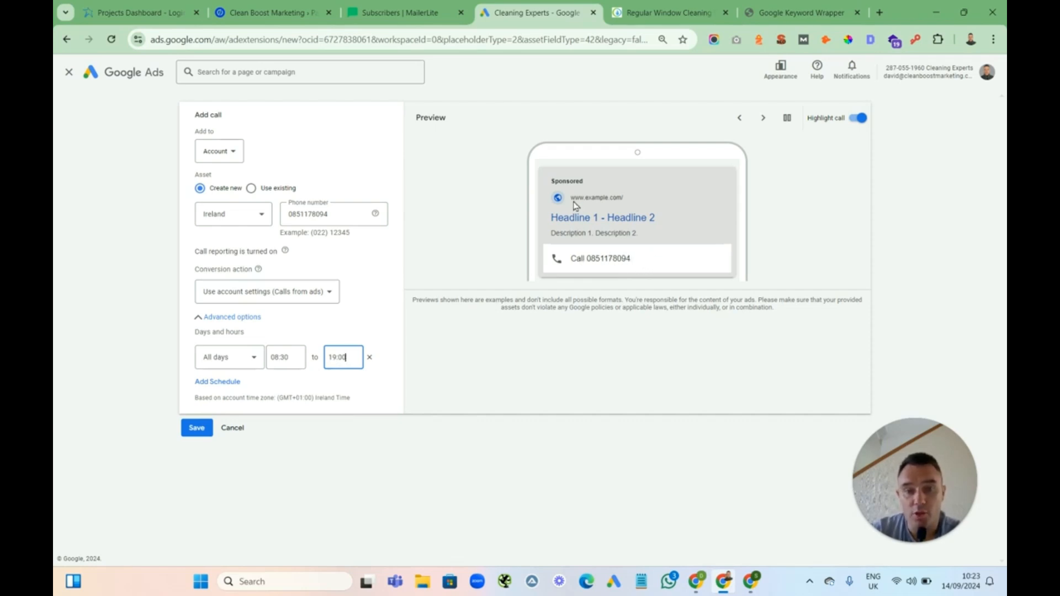
left_click(197, 429)
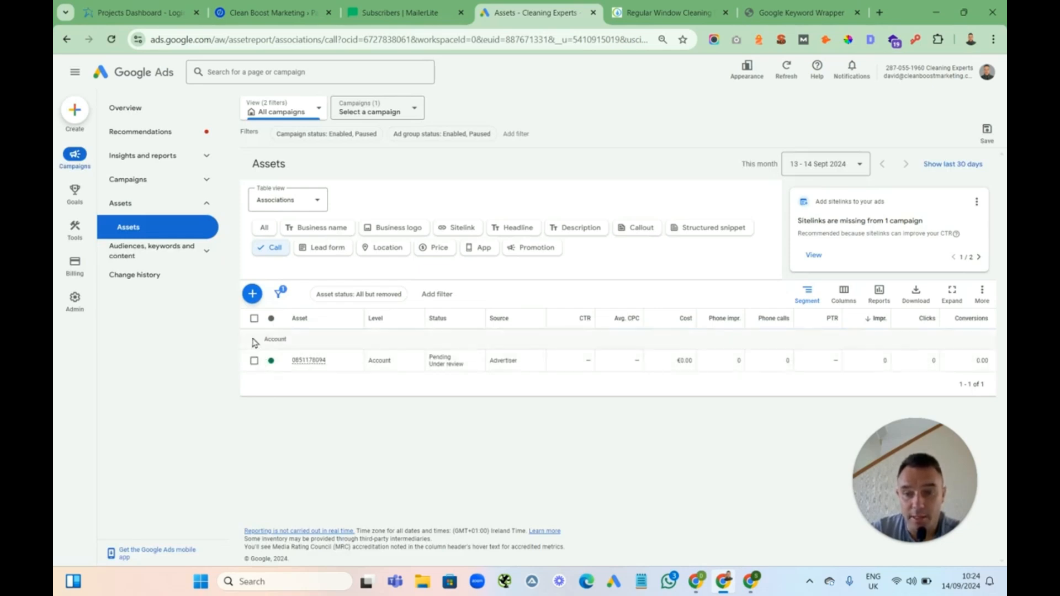
Add the call asset to the Window Cleaning - Limerick - 13/09/24 campaign
left_click(254, 319)
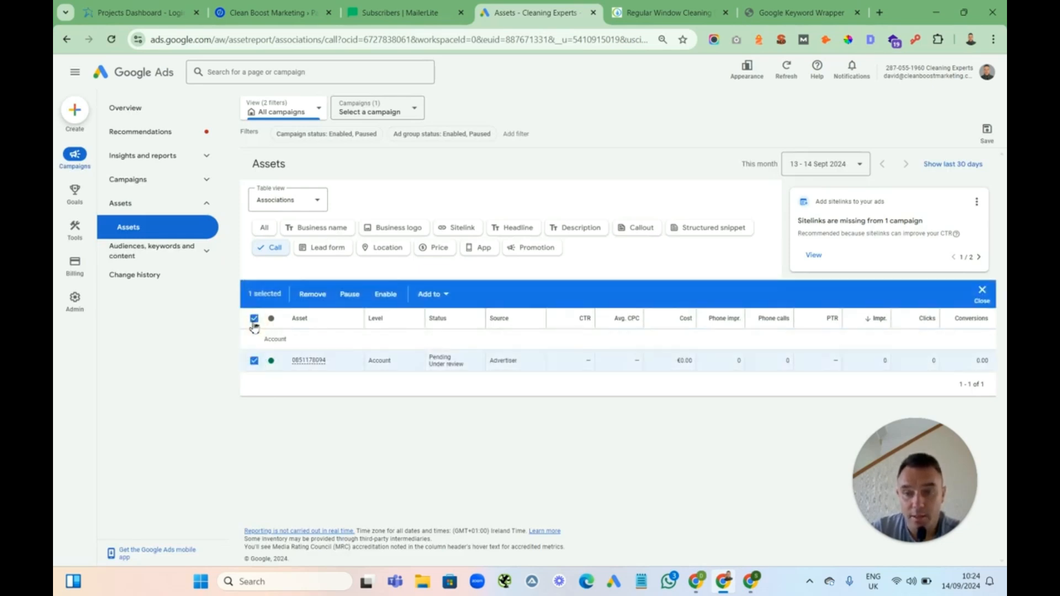
left_click(446, 295)
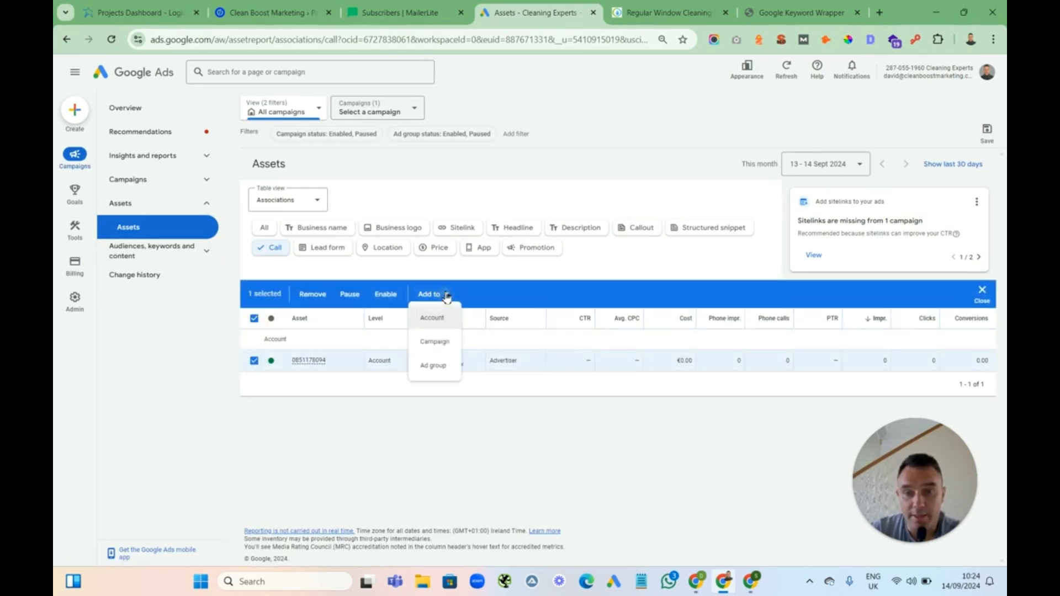
left_click(435, 341)
left_click(365, 286)
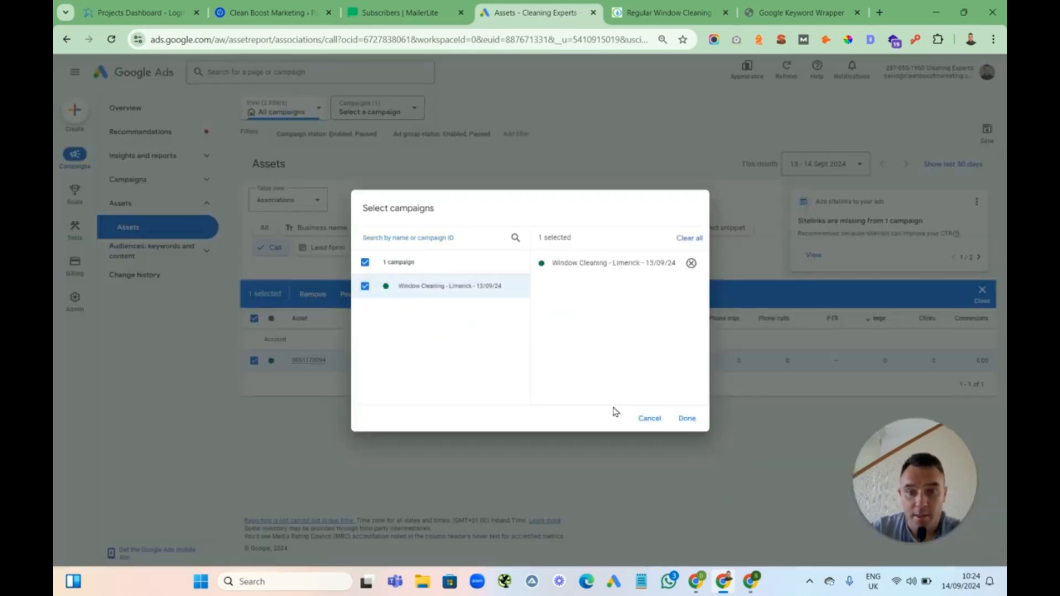
left_click(687, 419)
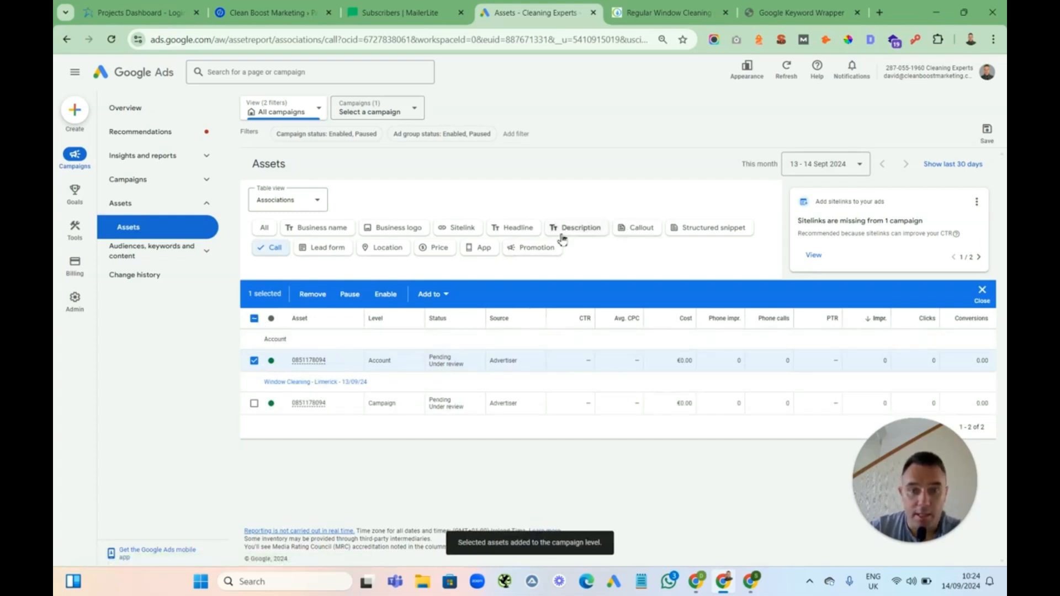
Start a new account-level structured snippet asset with the Service catalog header
left_click(712, 231)
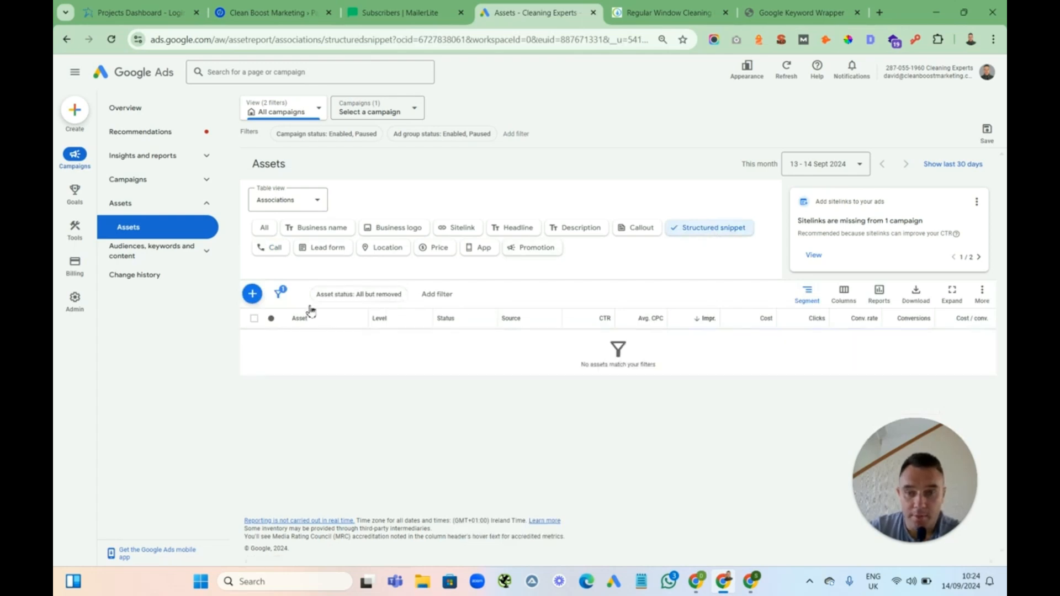
left_click(254, 294)
left_click(303, 227)
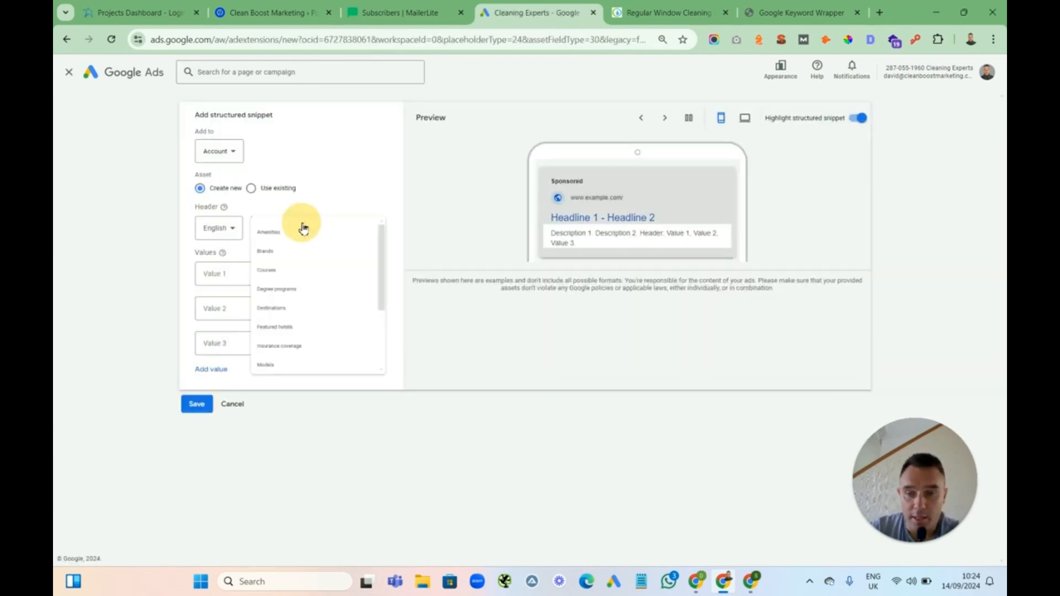
scroll(415, 304, "down", 3)
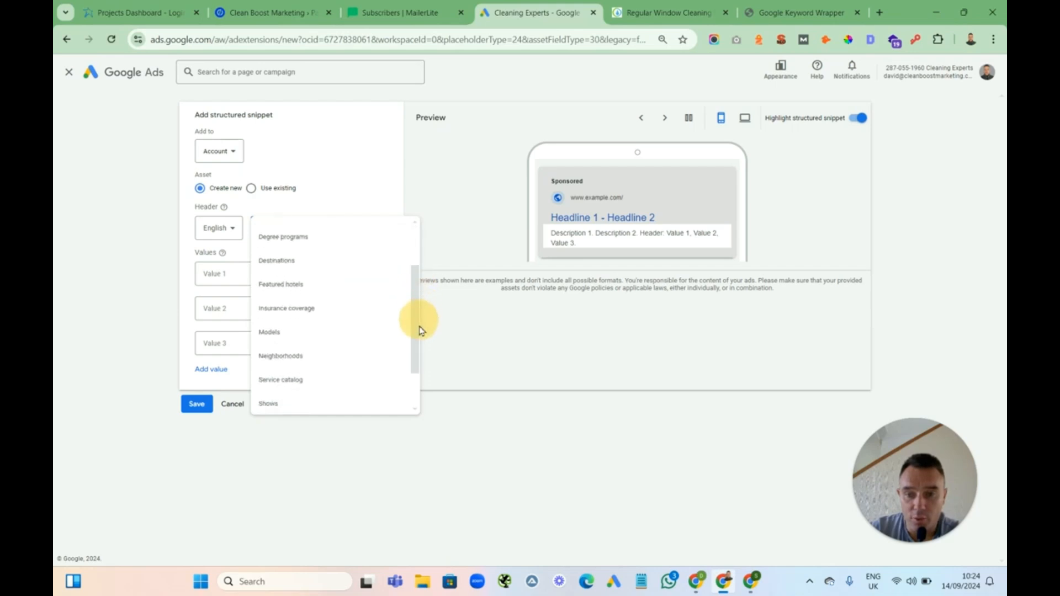
left_click_drag(420, 325, 425, 355)
left_click(300, 324)
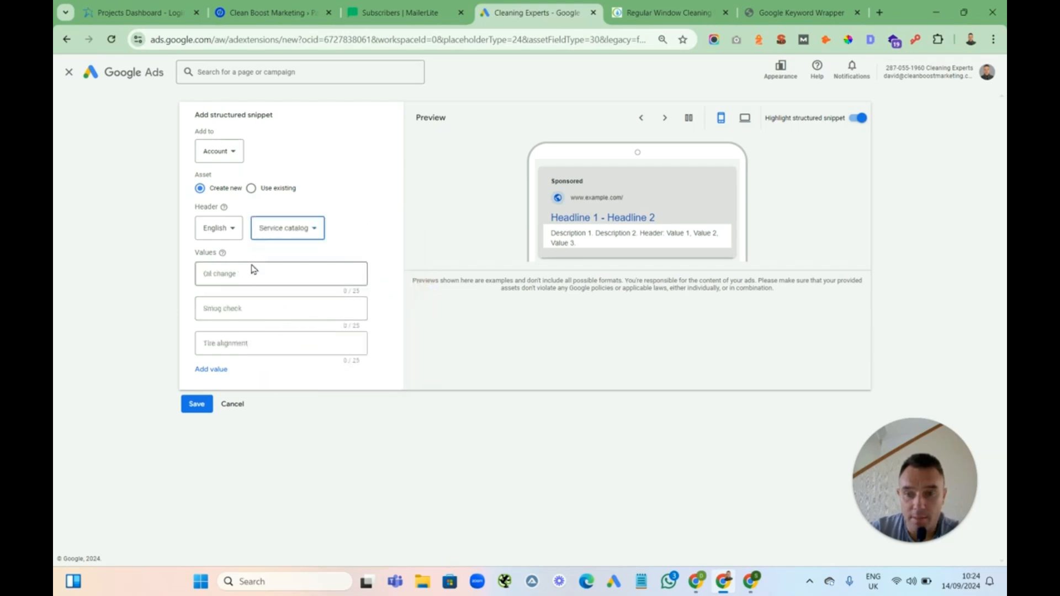
Enter the snippet values Window Cleaning, Gutter Cleaning and Fascia & Soffit Cleaning, and save the snippet
left_click(232, 276)
type("Wind")
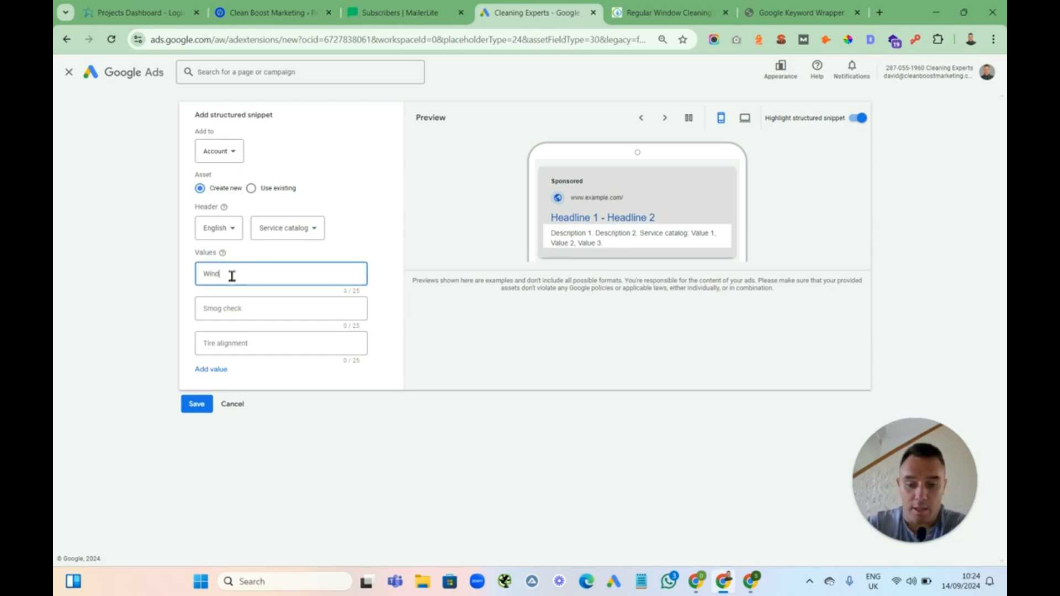
type("ow c")
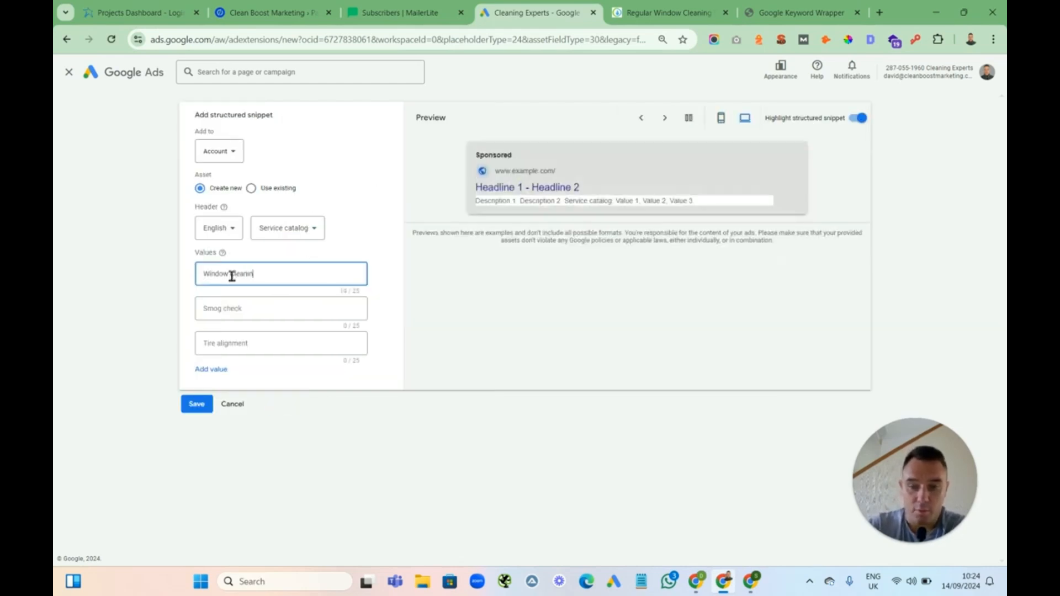
left_click(252, 312)
type("Gutter Cleaning")
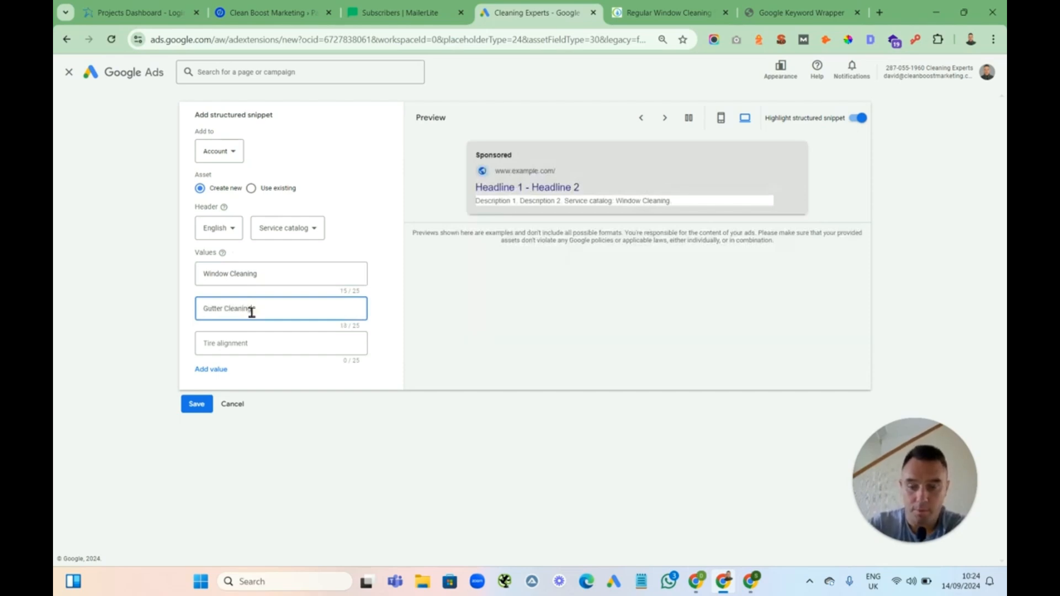
left_click(232, 348)
type("Fascia &")
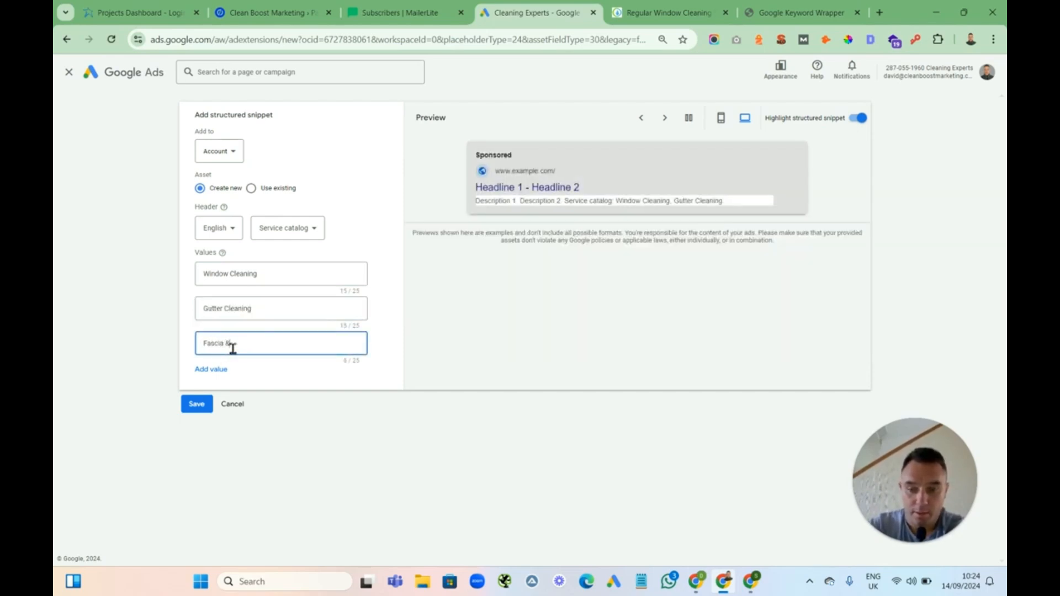
type(" Soffit Cleaning")
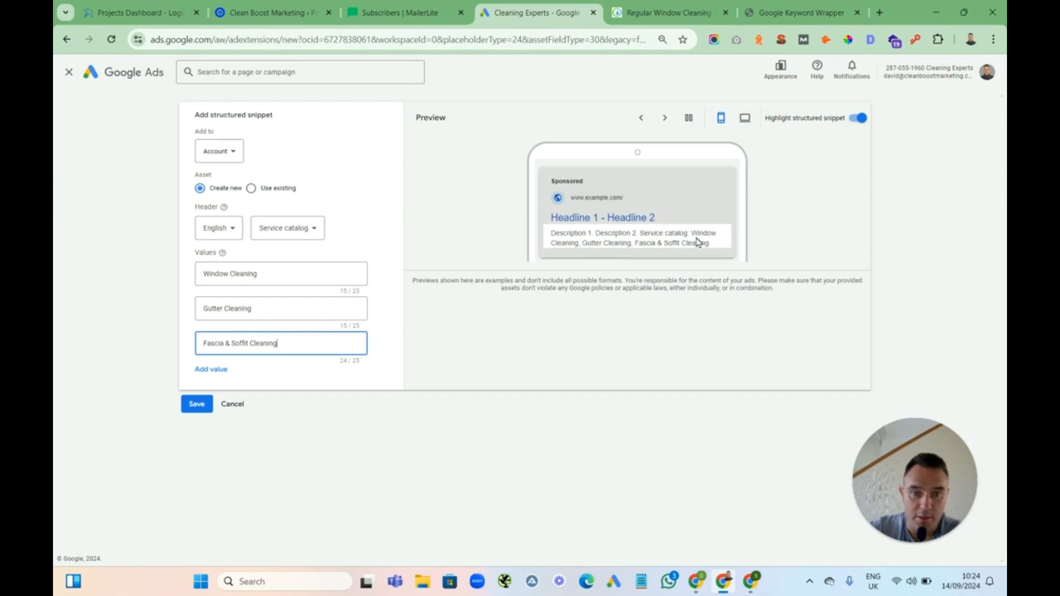
left_click(209, 408)
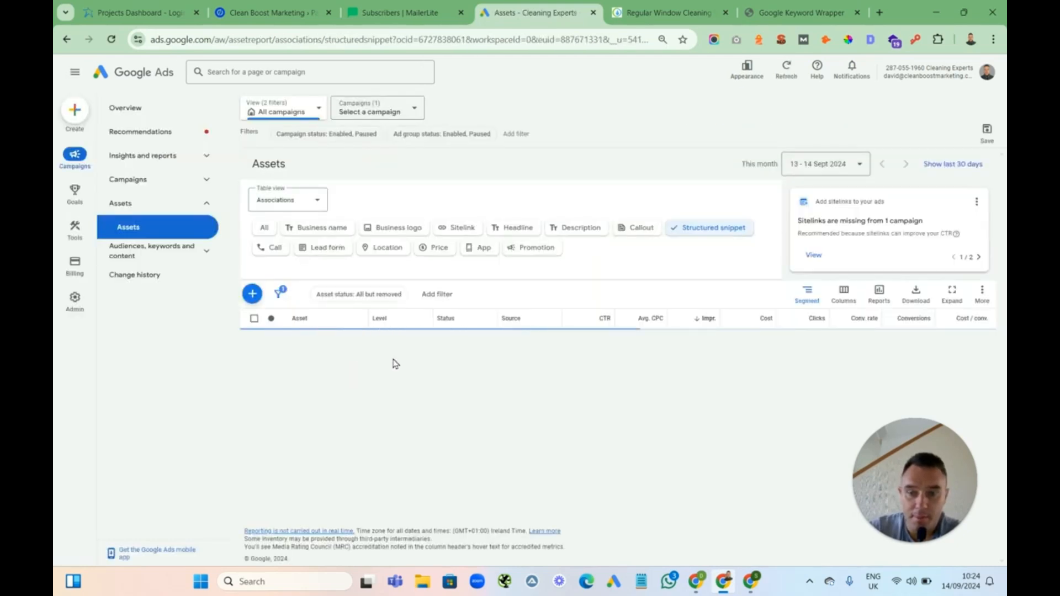
Add the structured snippet to the Window Cleaning - Limerick - 13/09/24 campaign
left_click(254, 319)
left_click(438, 294)
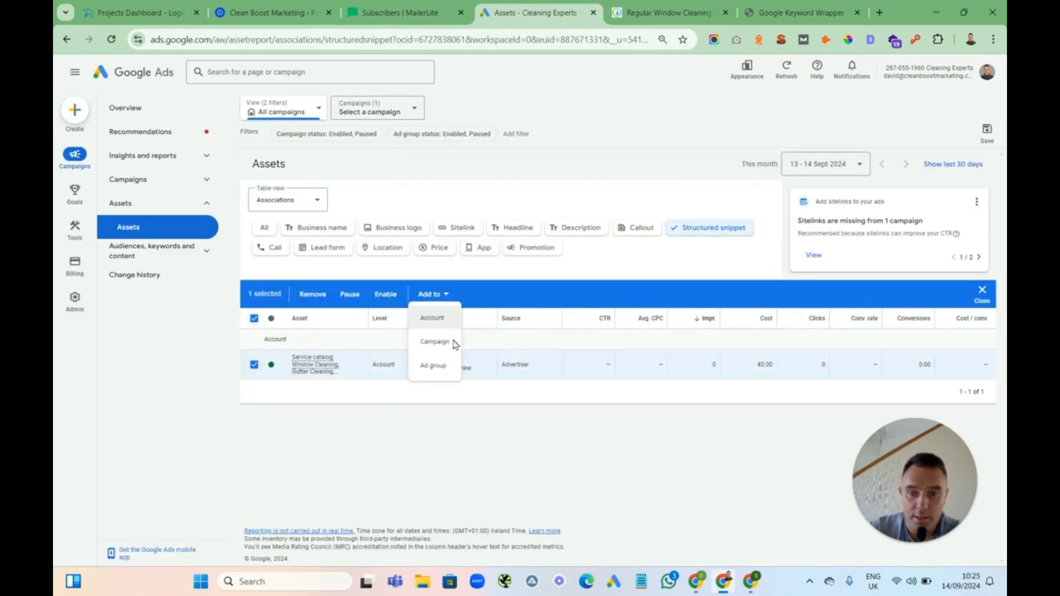
left_click(440, 338)
left_click(364, 287)
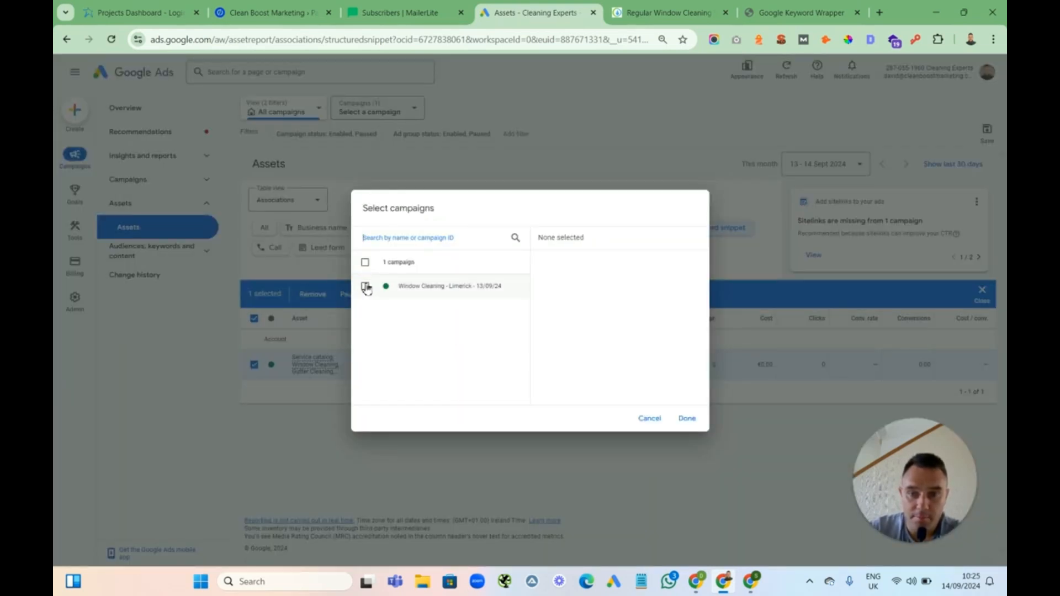
left_click(687, 420)
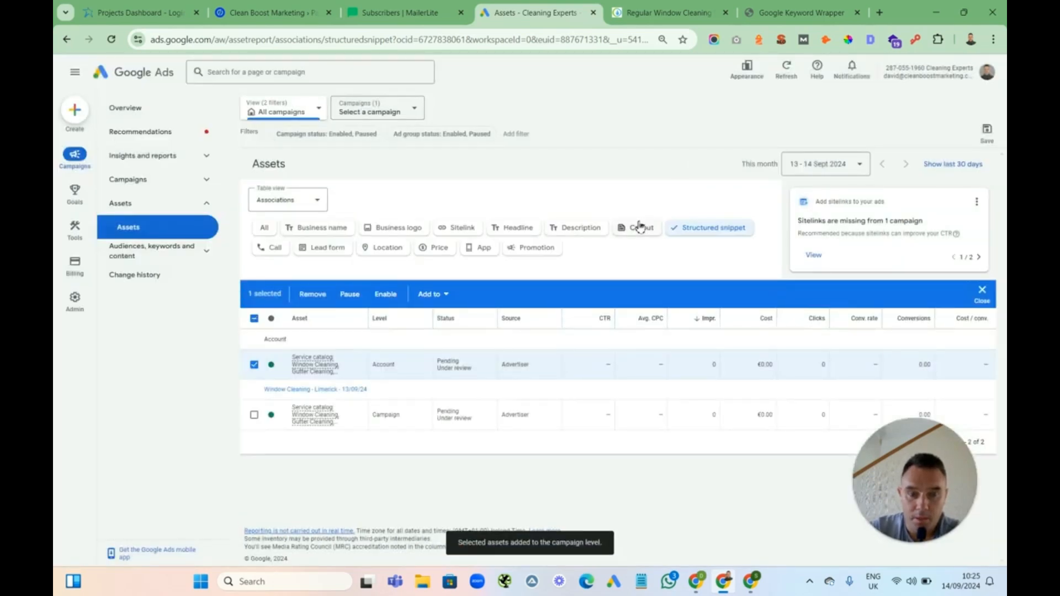
Create a new account-level callout asset with callout texts We're Fully Insured and 100& Guaranteed Work
left_click(636, 229)
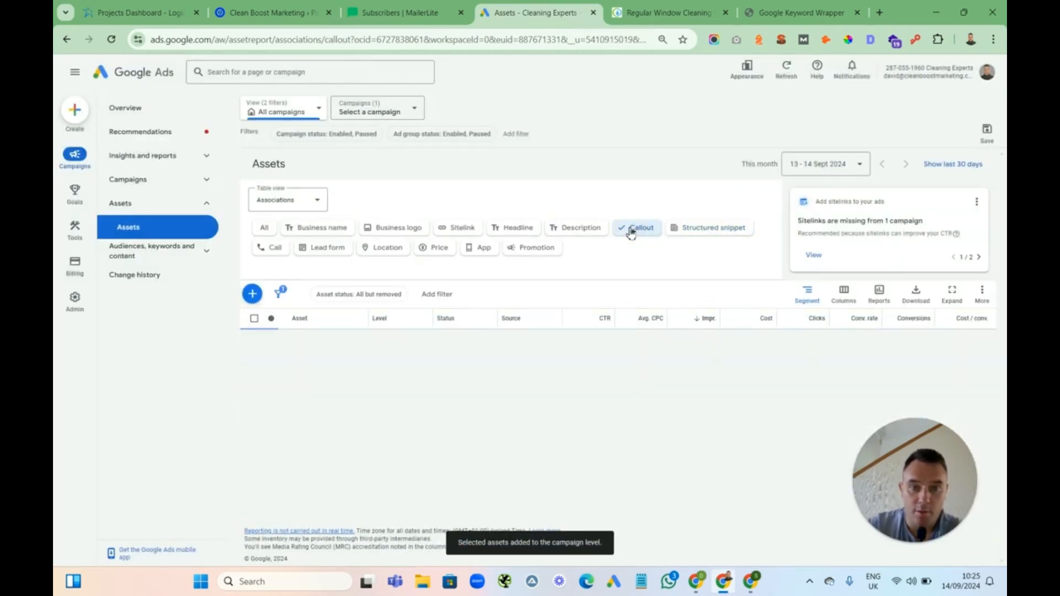
left_click(252, 294)
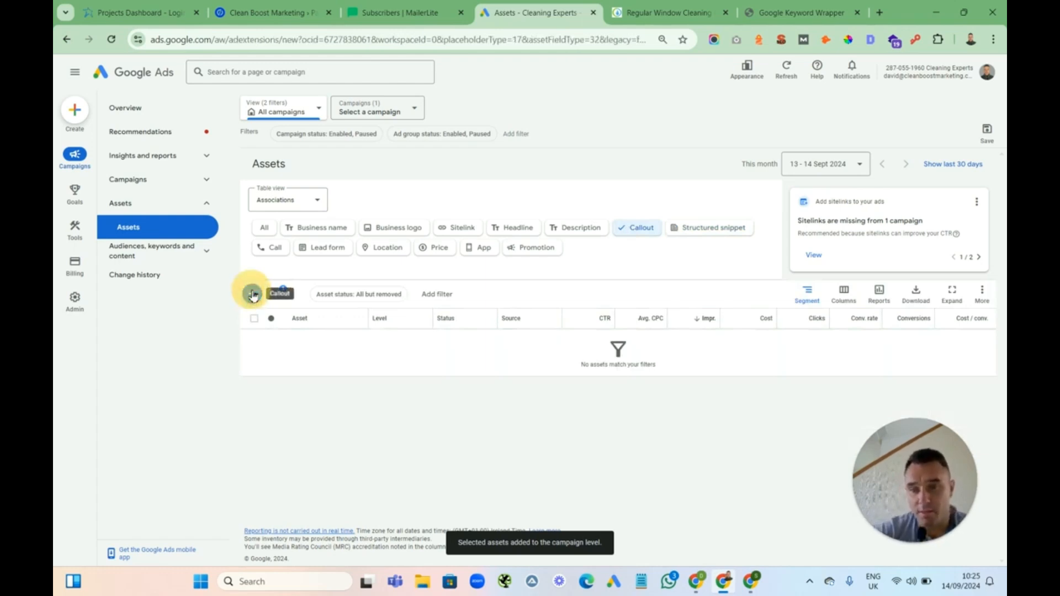
left_click(224, 220)
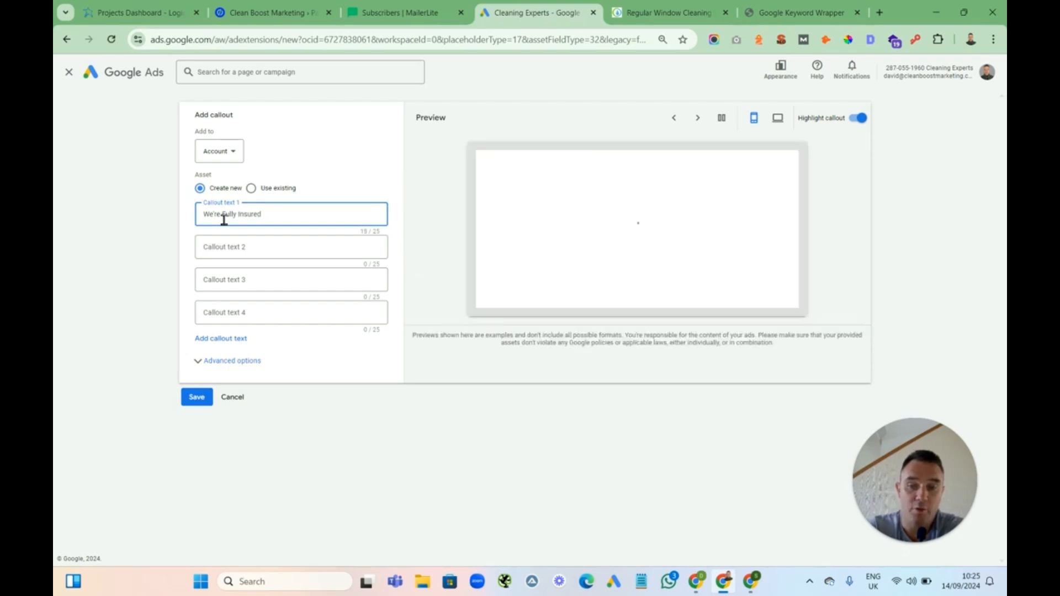
left_click(289, 254)
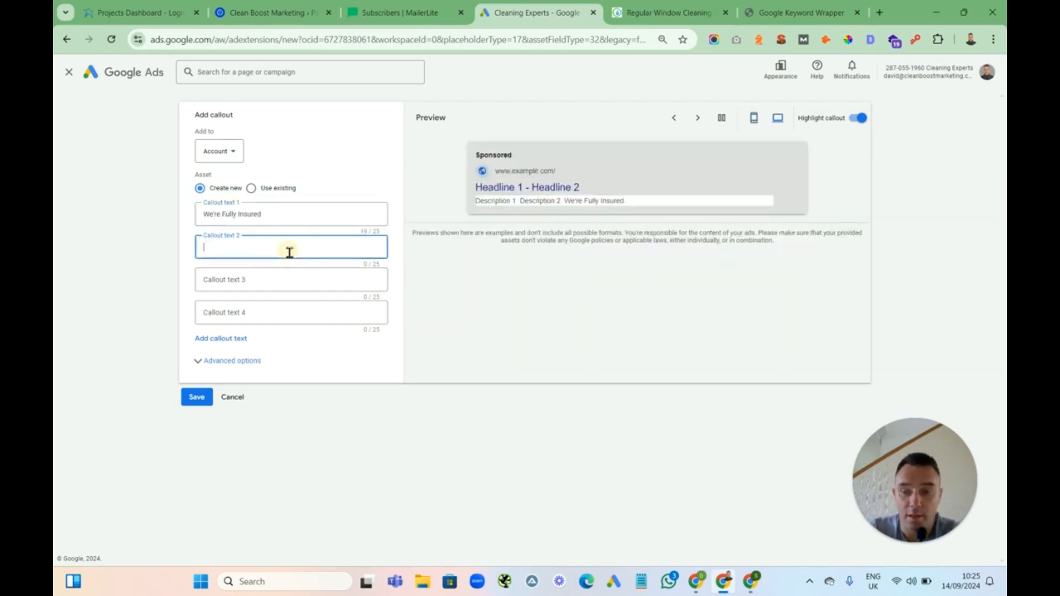
type("100&")
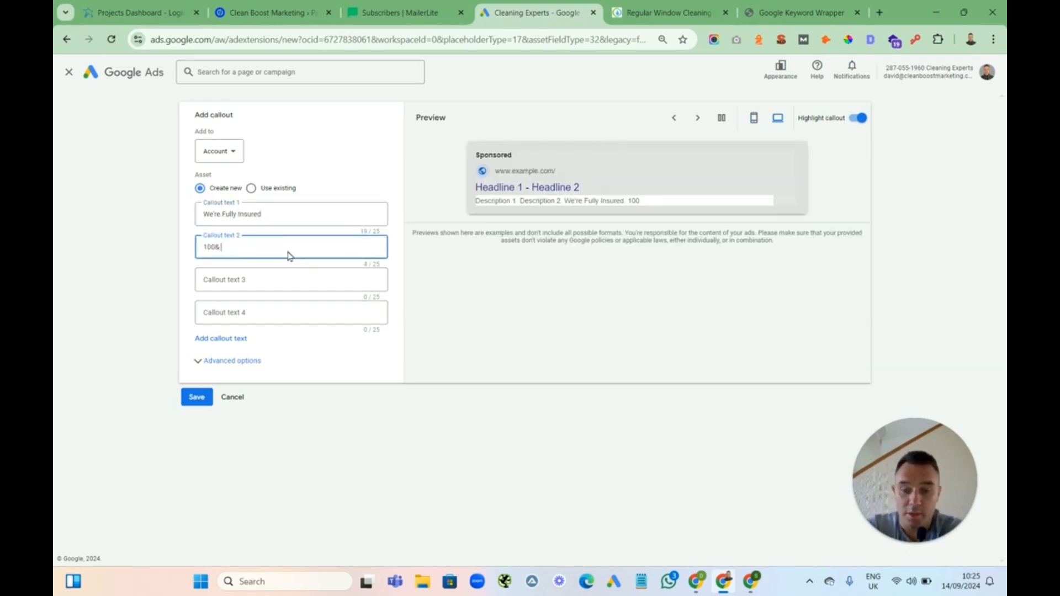
type(" Guaran")
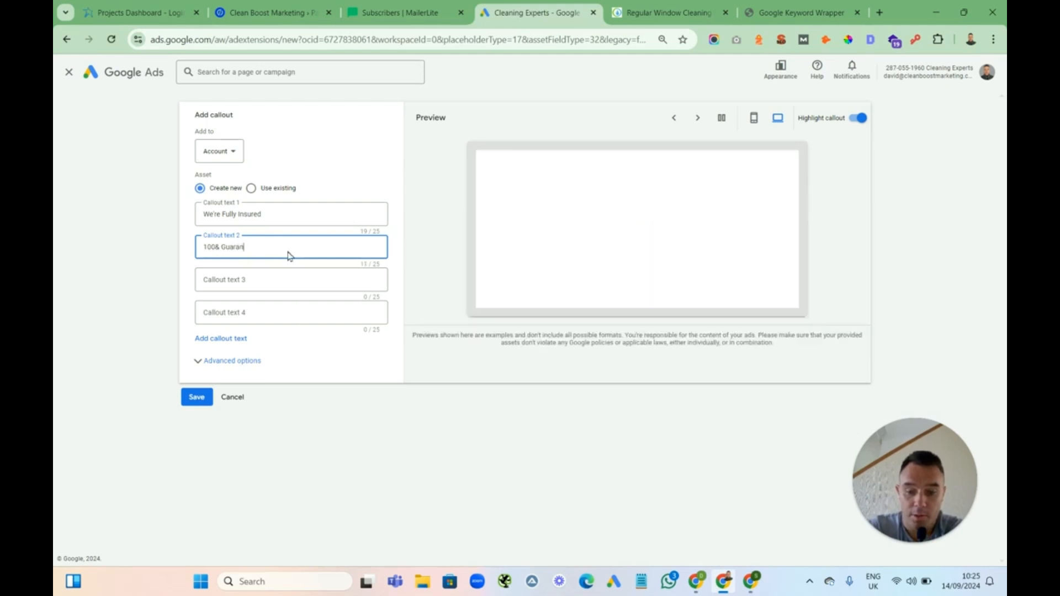
type("teed Work")
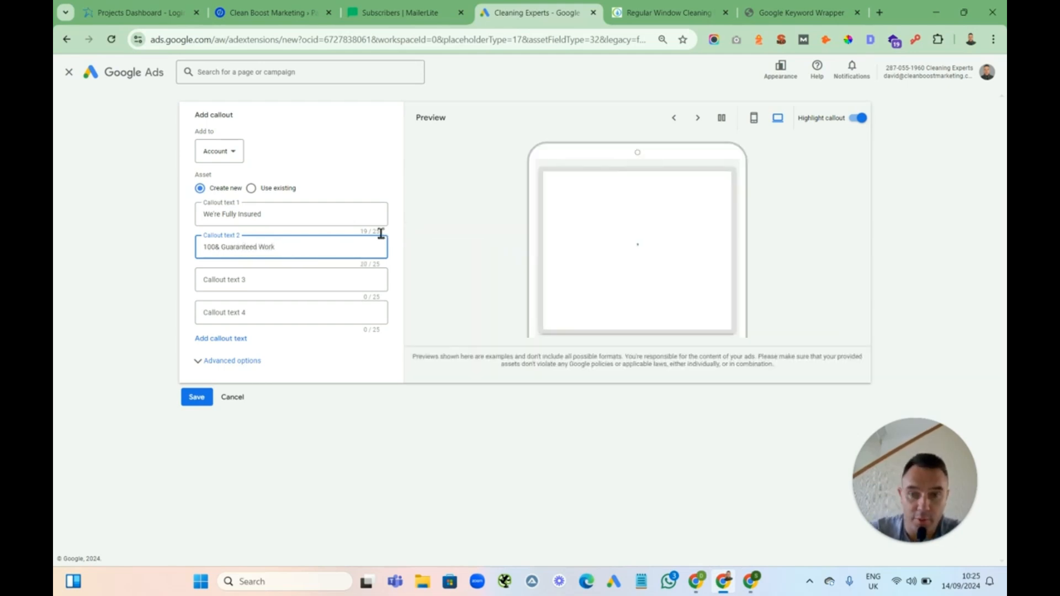
Add the callout texts Irish Owned Business and Best Equipment Used, then save the callouts
left_click(250, 282)
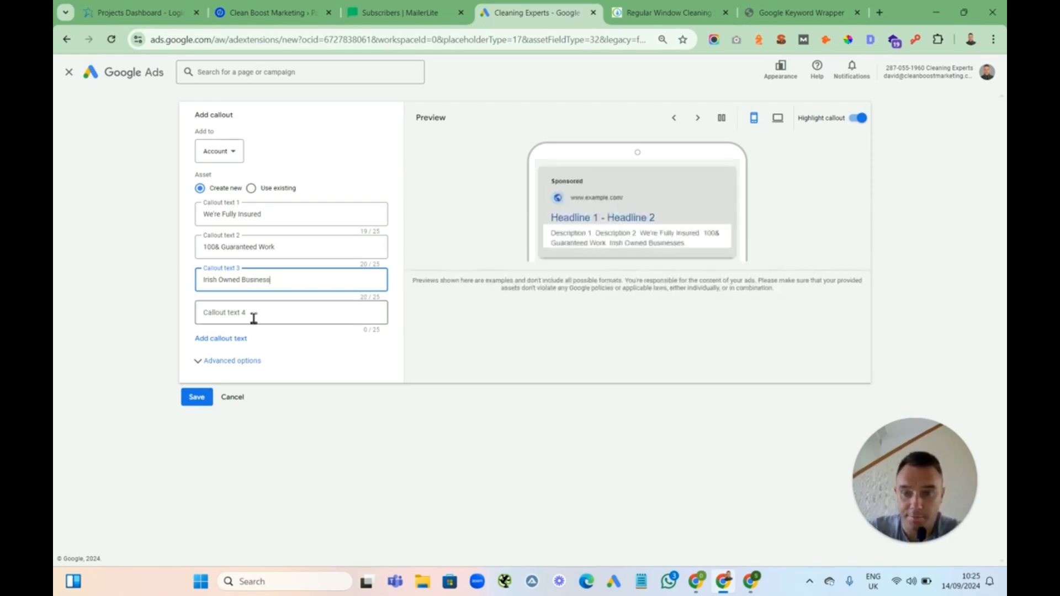
left_click(279, 308)
type("Bes")
type("t W")
key("BackSpace")
type("Equ")
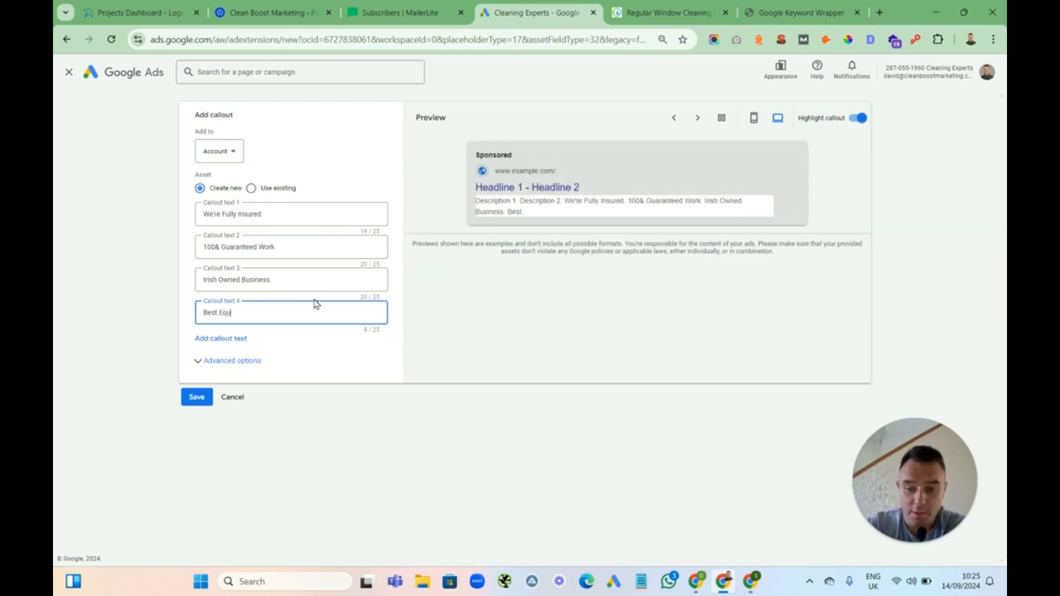
type("ipment Used")
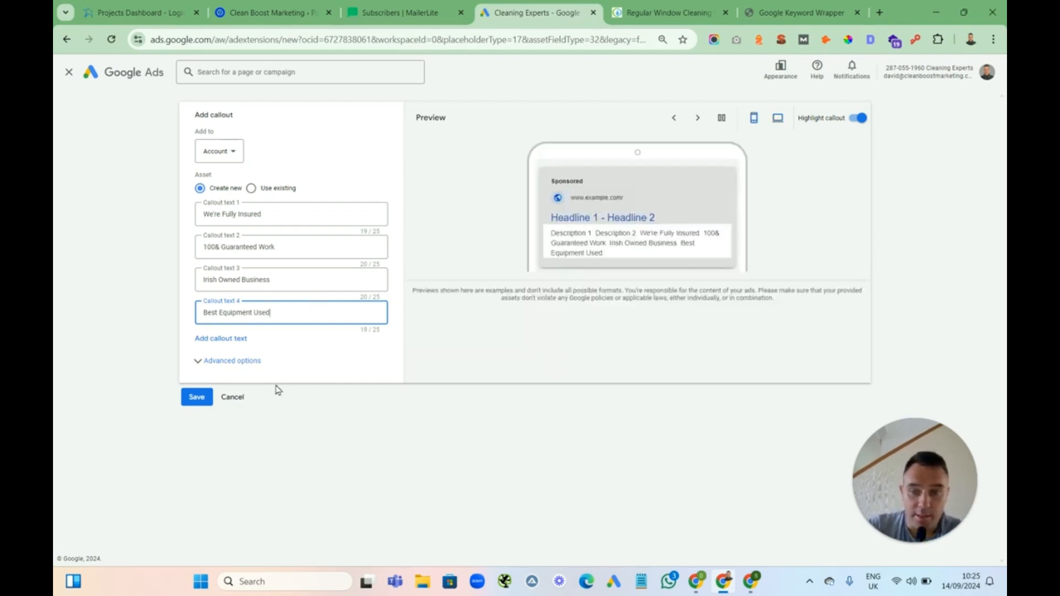
left_click(196, 397)
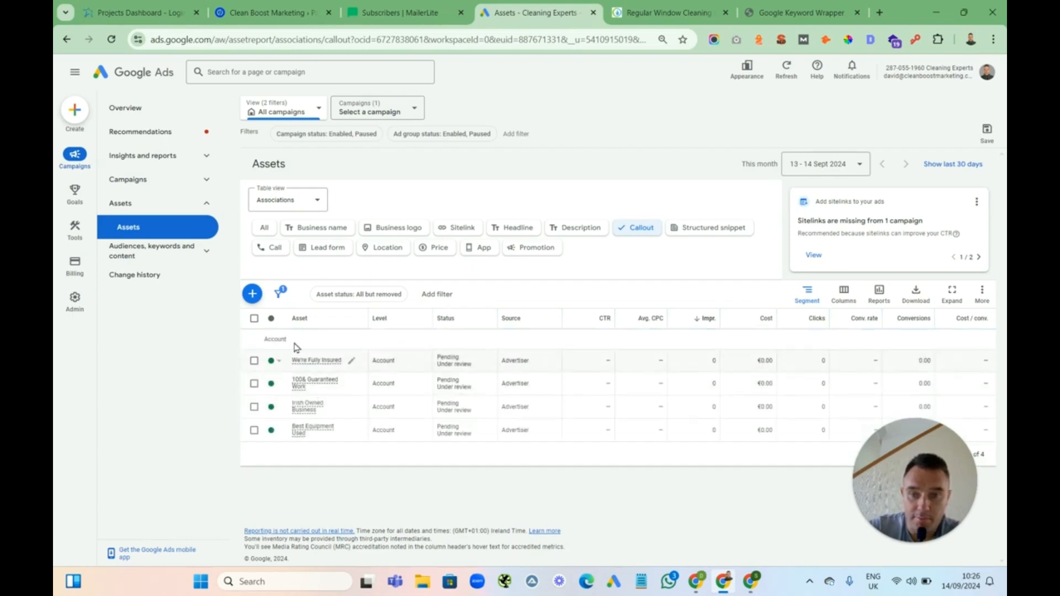
Add all four callouts to the Window Cleaning - Limerick - 13/09/24 campaign
left_click(254, 318)
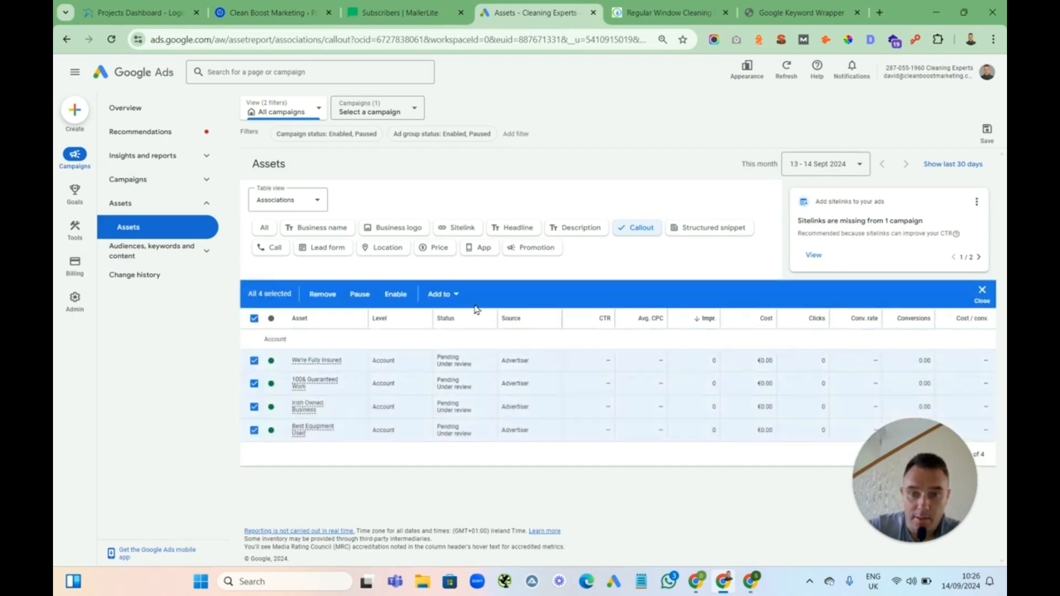
left_click(441, 293)
left_click(450, 342)
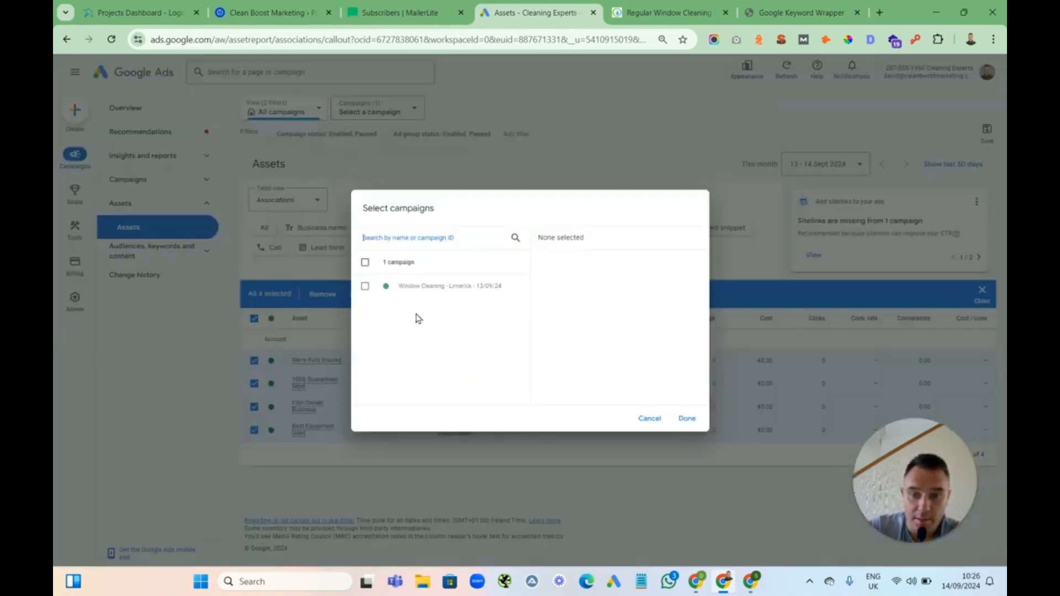
left_click(365, 286)
left_click(686, 420)
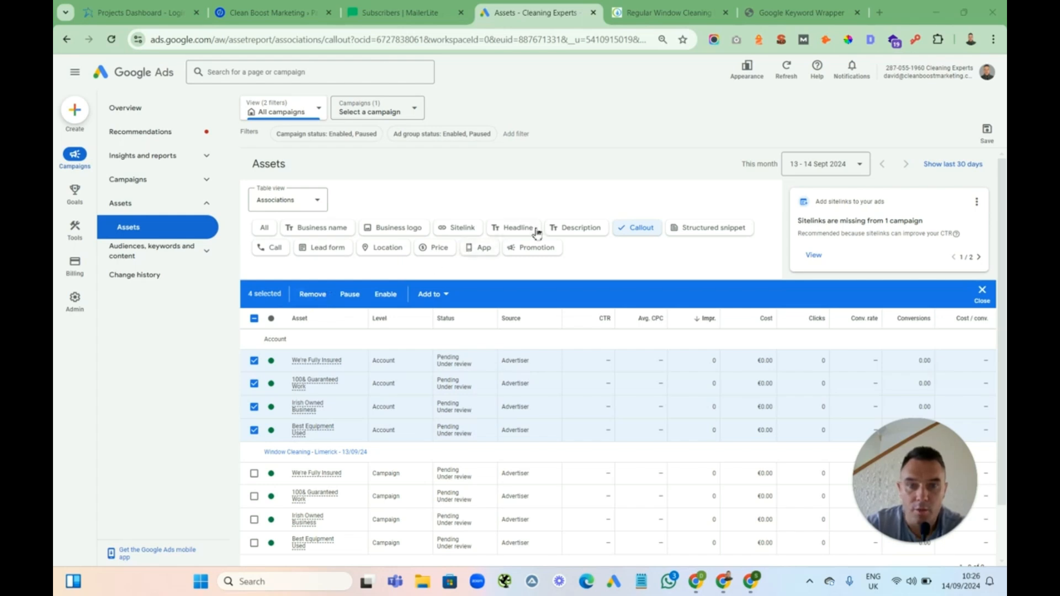
Start a new account-level sitelink asset and set the first sitelink text to Gutter Cleaning
left_click(457, 229)
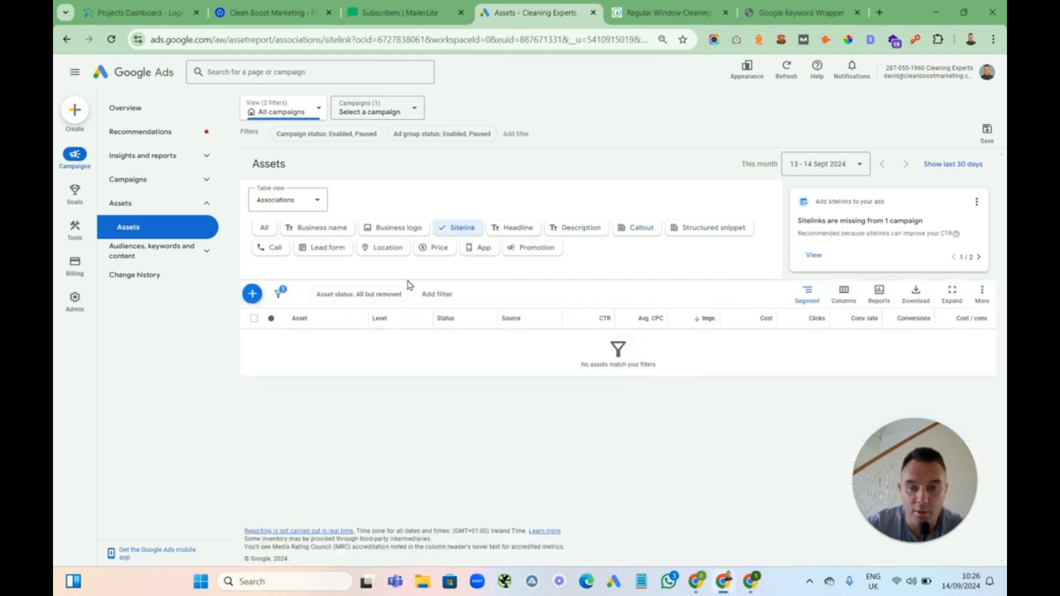
left_click(253, 294)
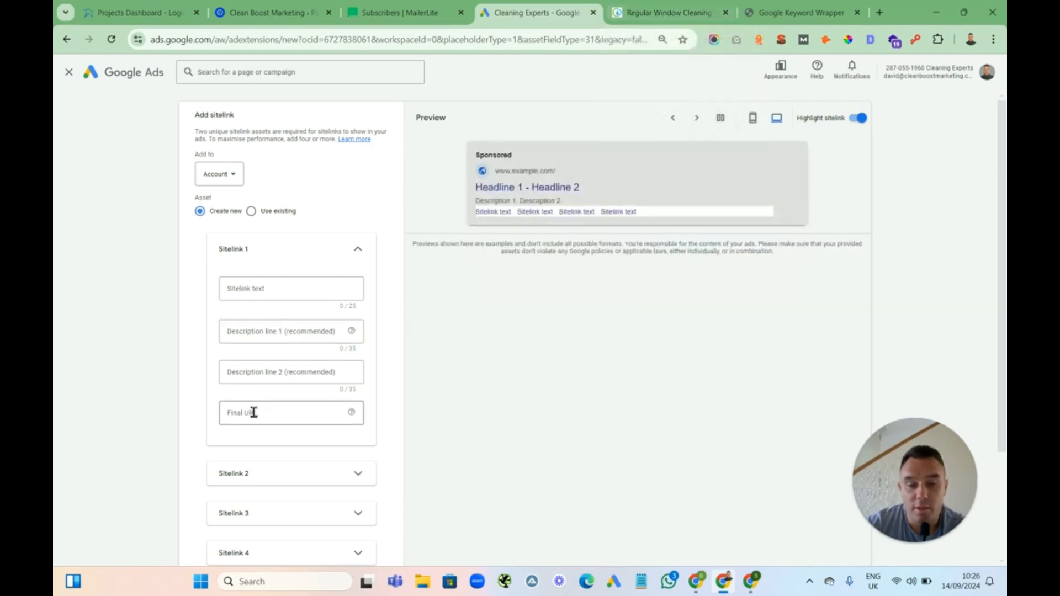
left_click(260, 293)
type("Gutter Cleaning")
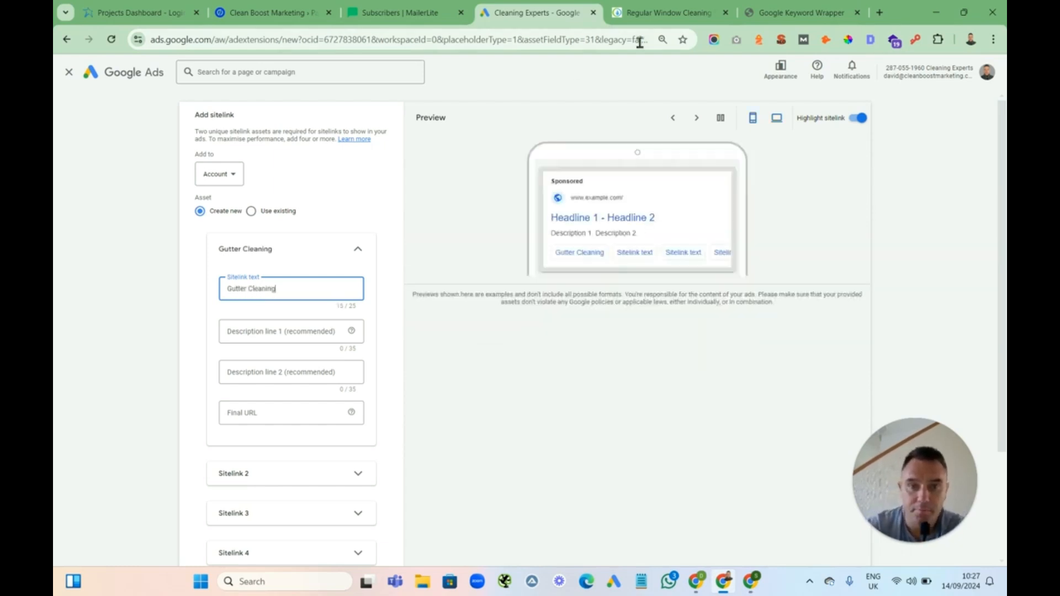
Copy the Gutter Cleaning page link from the Cleaning Experts website and paste it as the sitelink's final URL
left_click(654, 16)
mouse_move(541, 118)
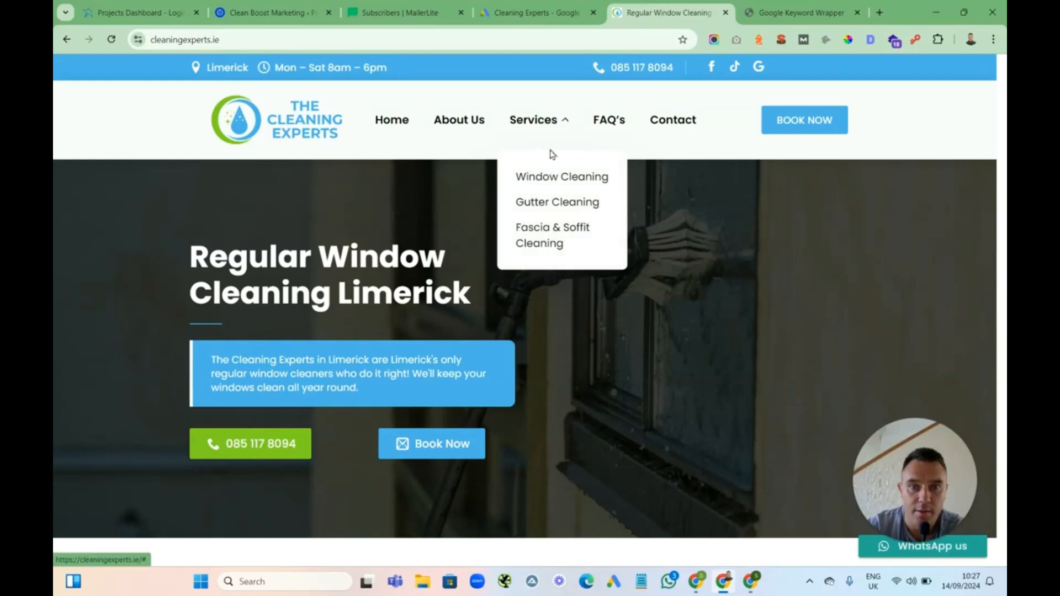
right_click(559, 207)
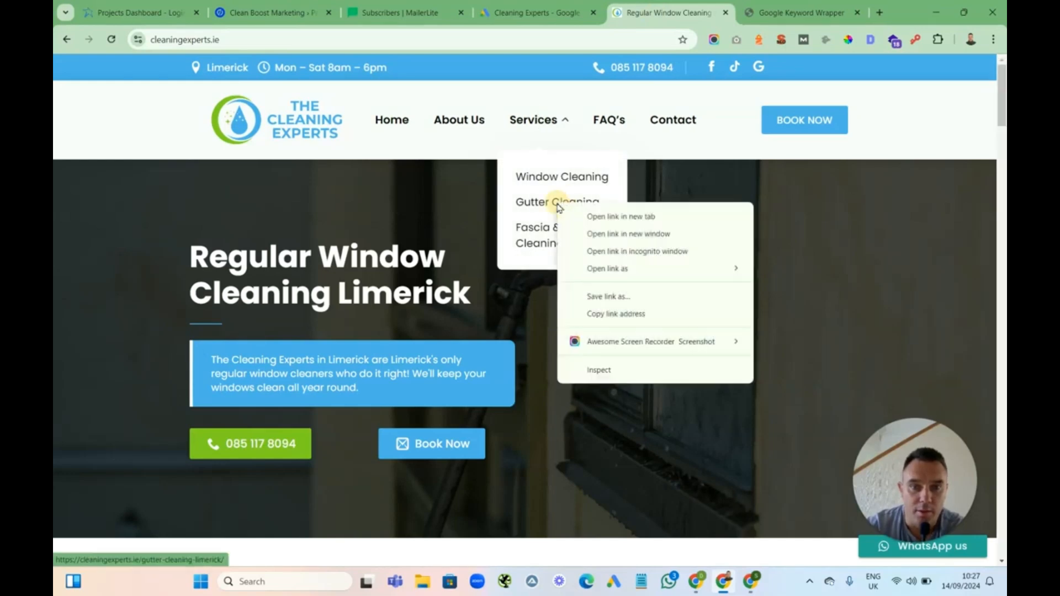
left_click(613, 312)
left_click(524, 16)
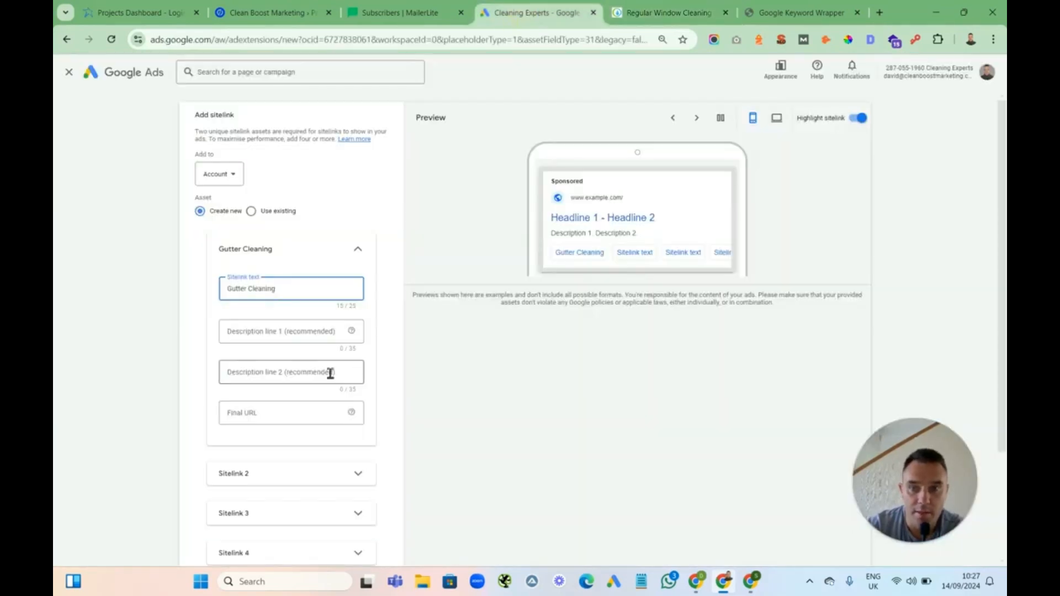
left_click(271, 418)
key("ctrl+v")
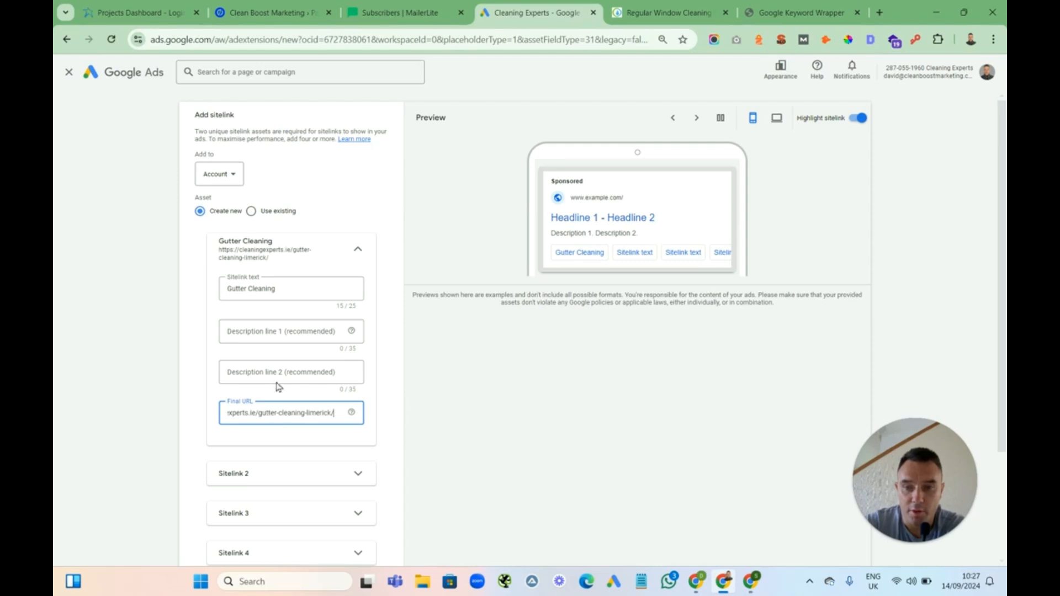
Enter the Gutter Cleaning sitelink descriptions We use gutter vacs and Outside of gutters cleaned
left_click(249, 335)
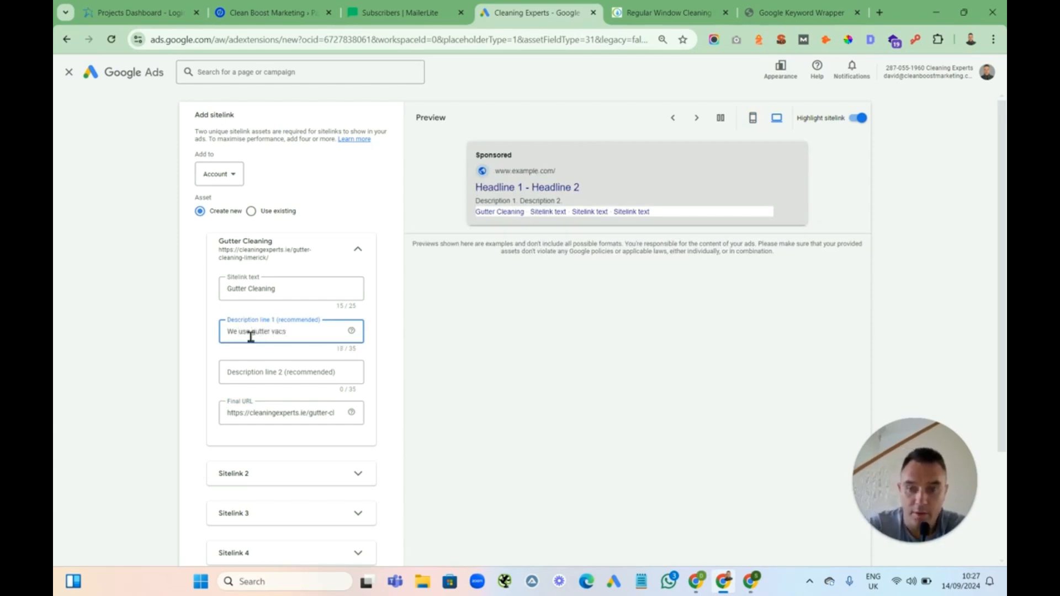
left_click(283, 374)
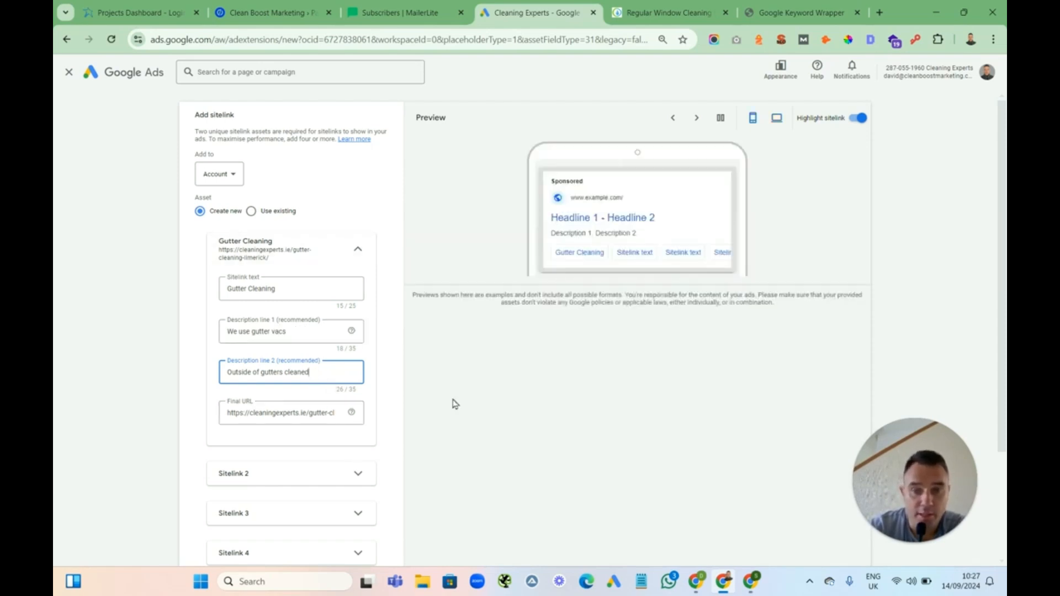
scroll(388, 317, "down", 3)
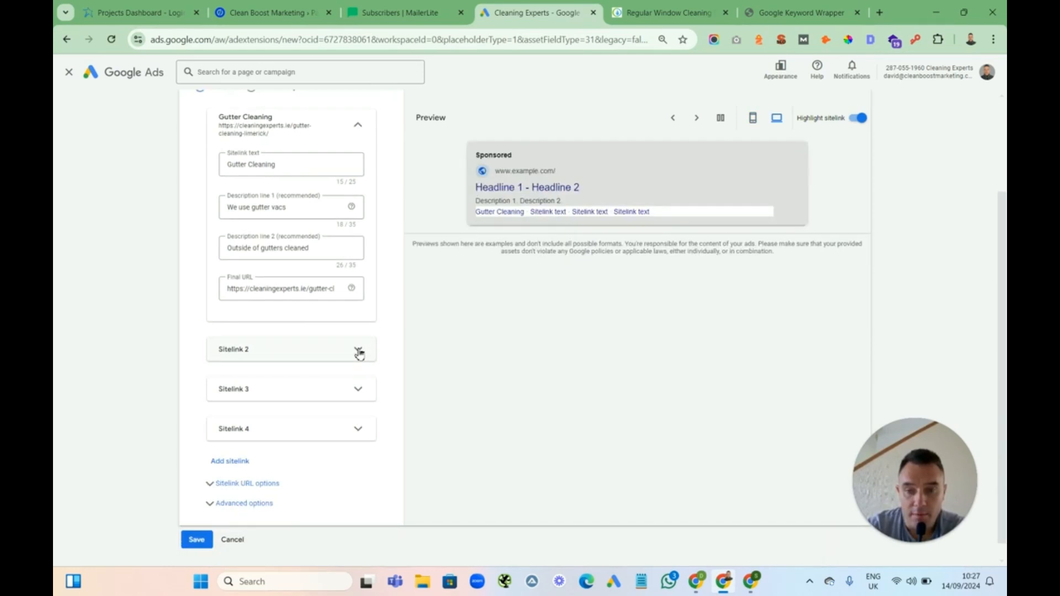
Open the second sitelink and set its text to Fascia & Soffit Cleaning
left_click(357, 356)
left_click(265, 392)
type("Fa")
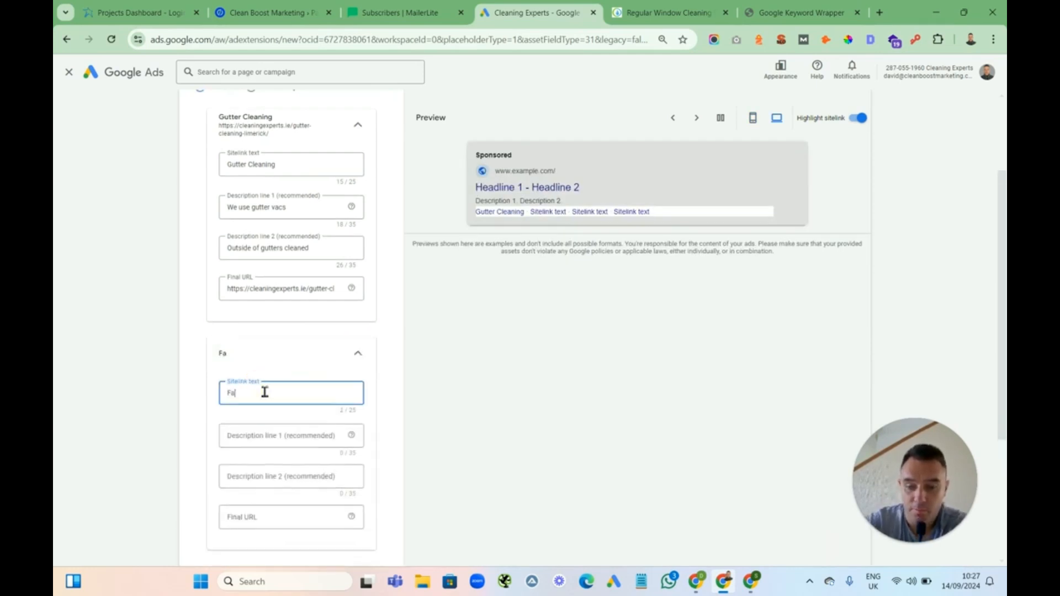
type("scia &")
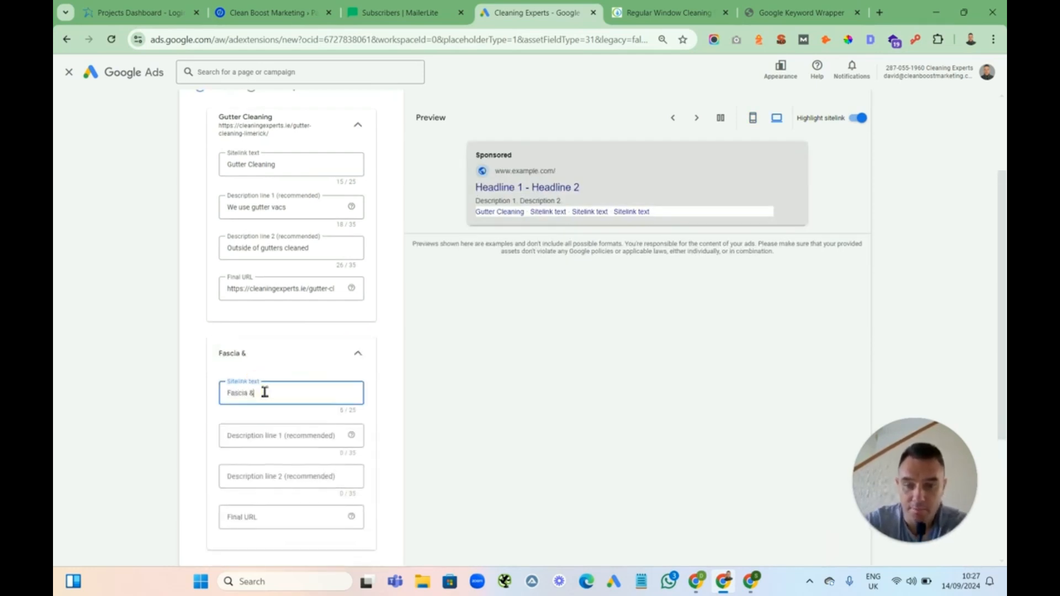
type(" Soffit Cleaning")
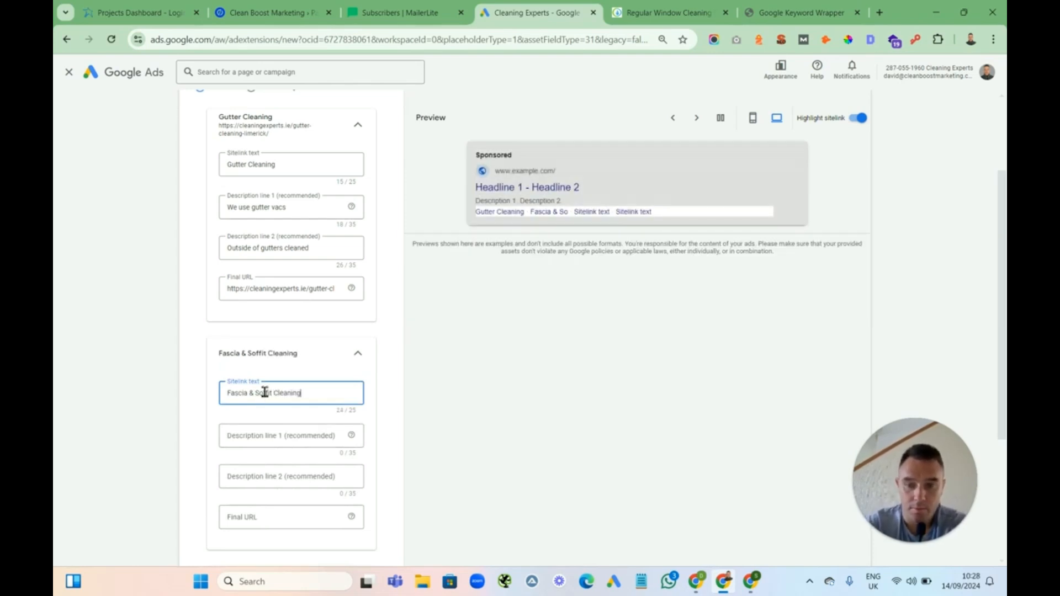
Copy the Fascia & Soffit Cleaning page link from the website and paste it as the second sitelink's final URL
left_click(635, 12)
mouse_move(546, 120)
right_click(540, 227)
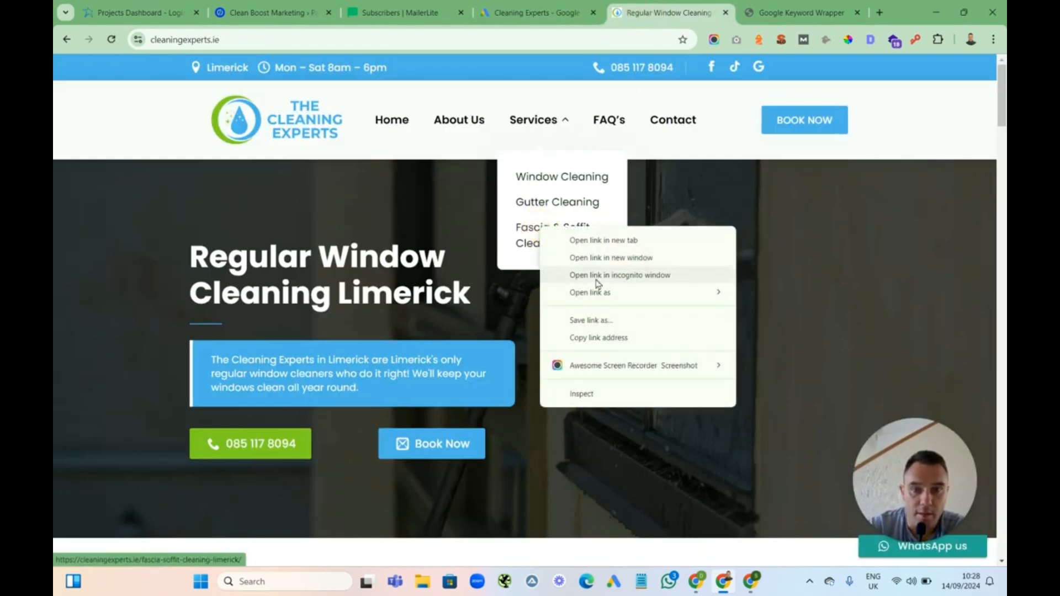
left_click(593, 338)
left_click(529, 12)
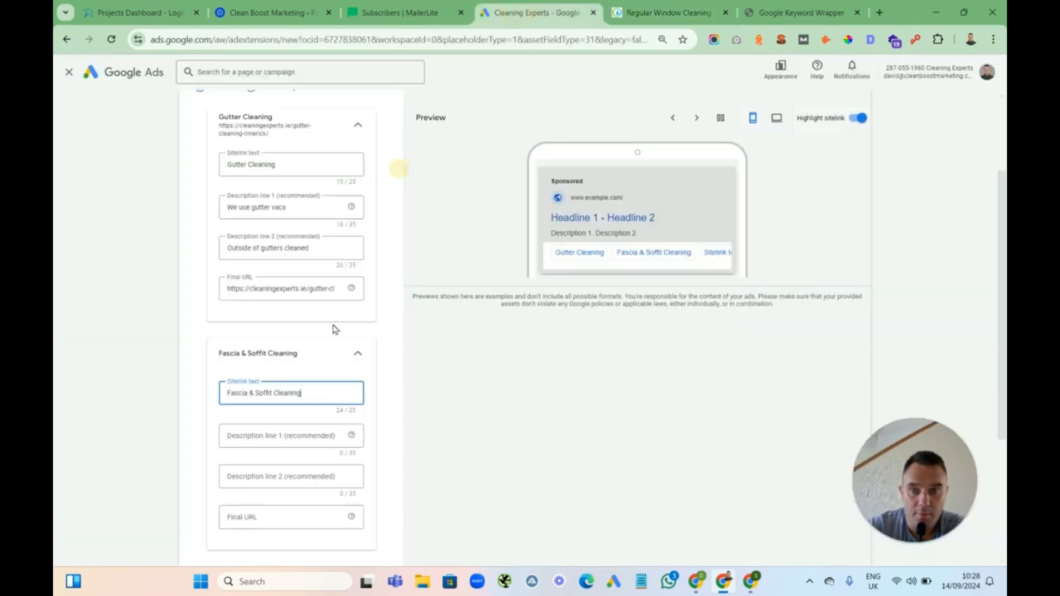
left_click(258, 516)
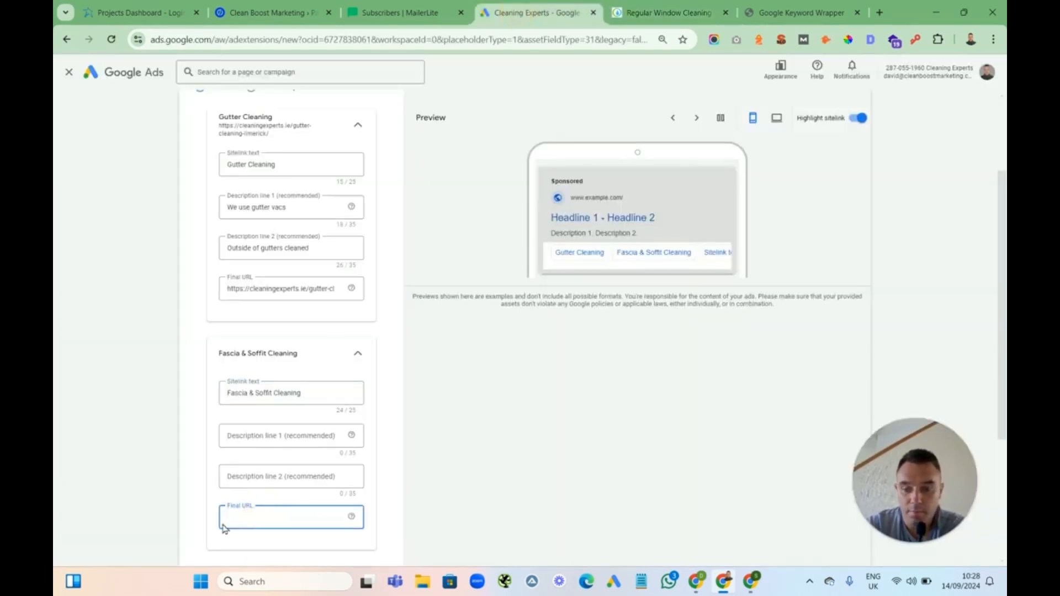
key("ctrl+v")
Enter the second sitelink descriptions Keep your exterior clean and PVC cleaning
left_click(262, 436)
type("Keep")
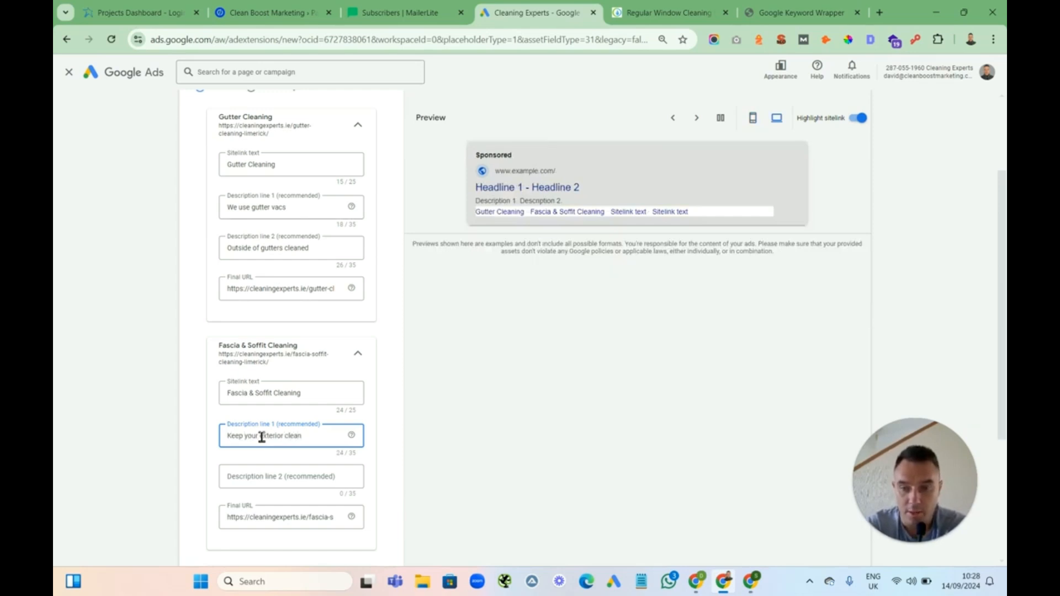
left_click(256, 478)
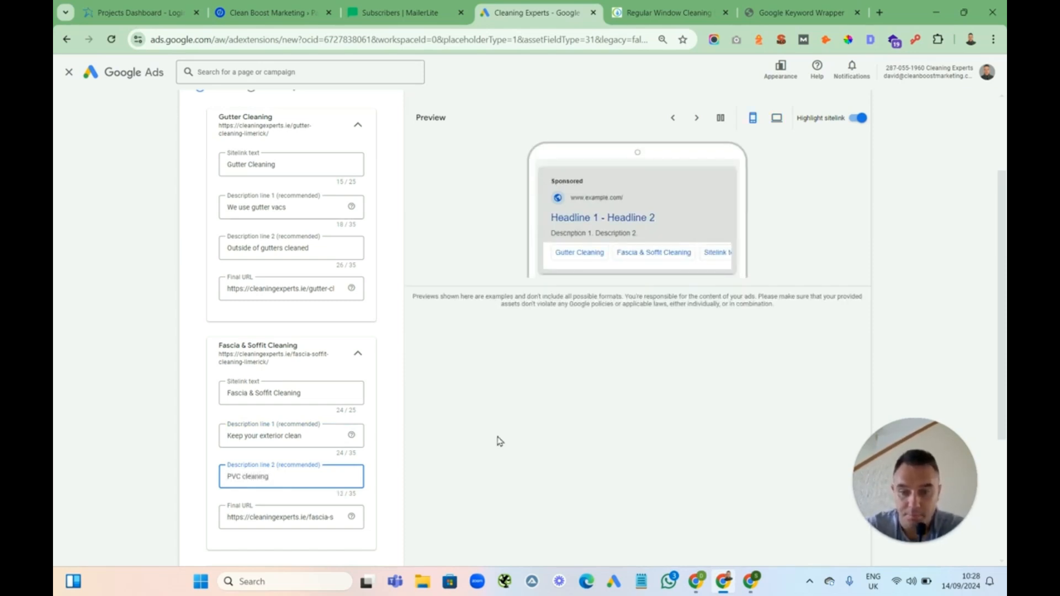
Open the third sitelink and set its text to Get A Free Quote
left_click(387, 390)
scroll(387, 391, "down", 4)
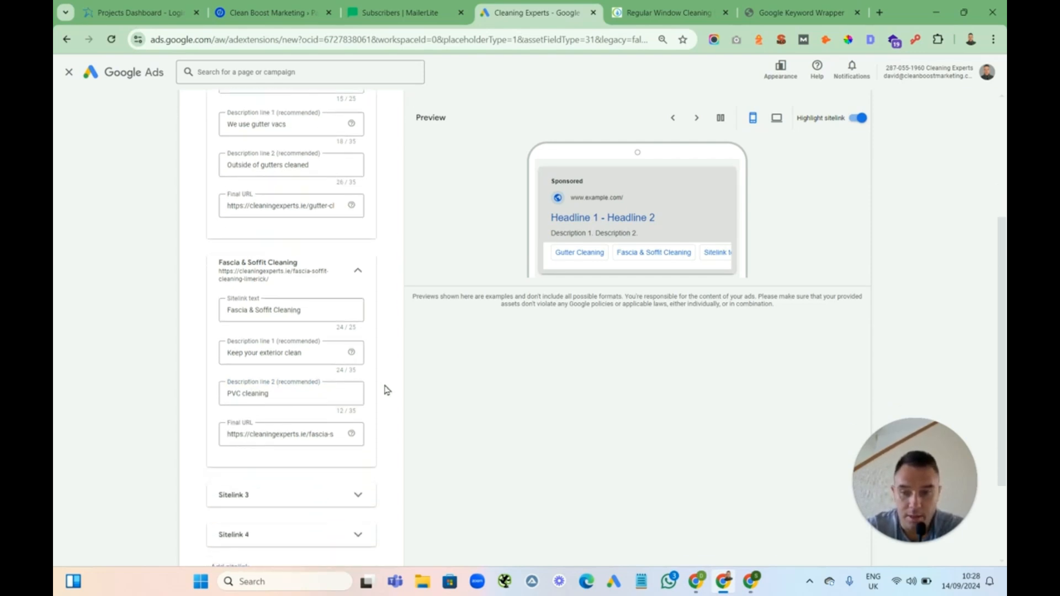
left_click(359, 376)
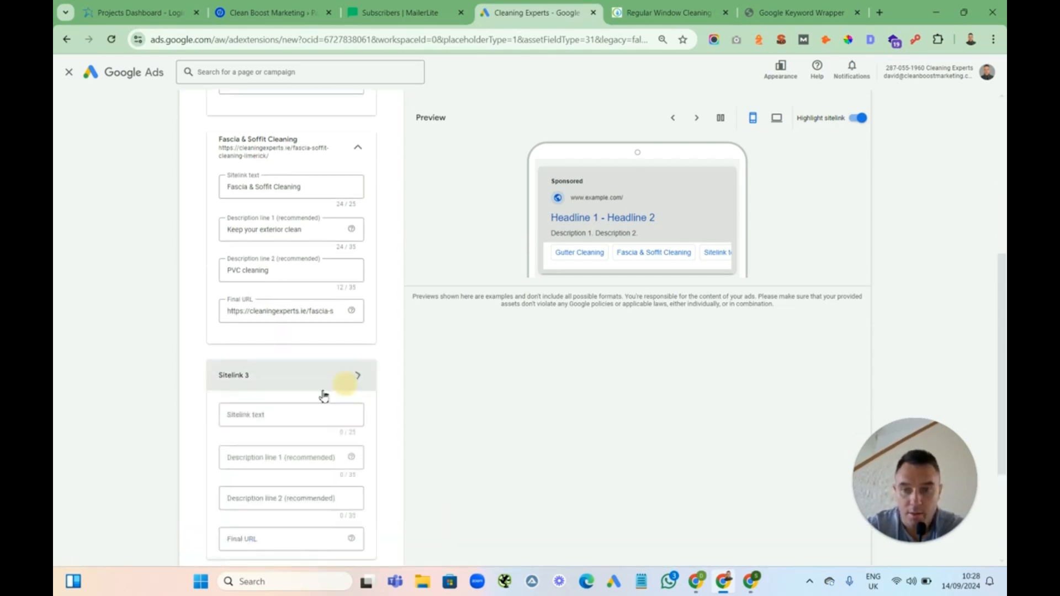
left_click(277, 416)
type("Get")
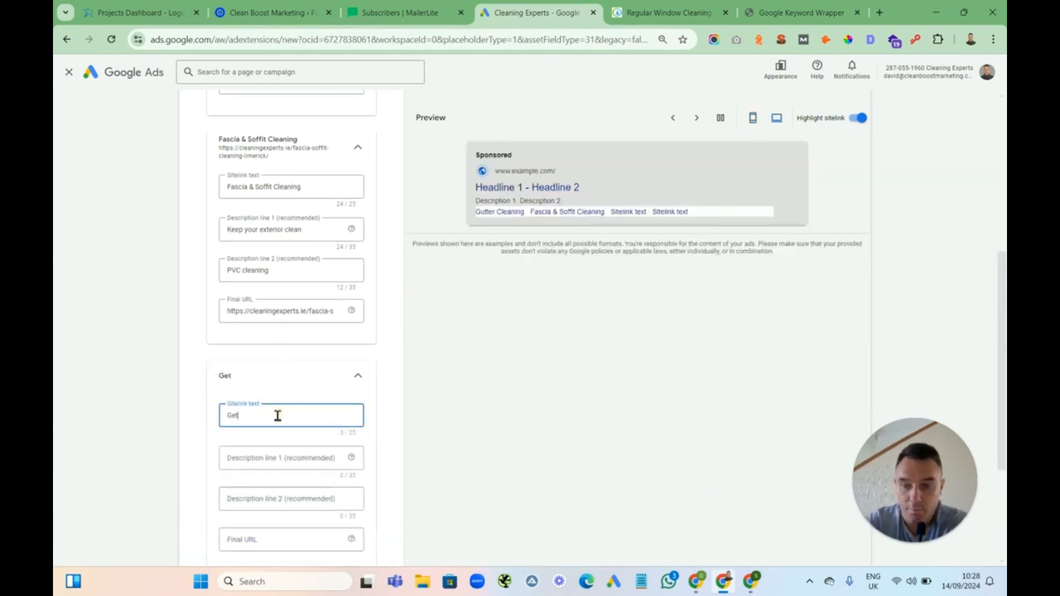
type(" A Free Quote")
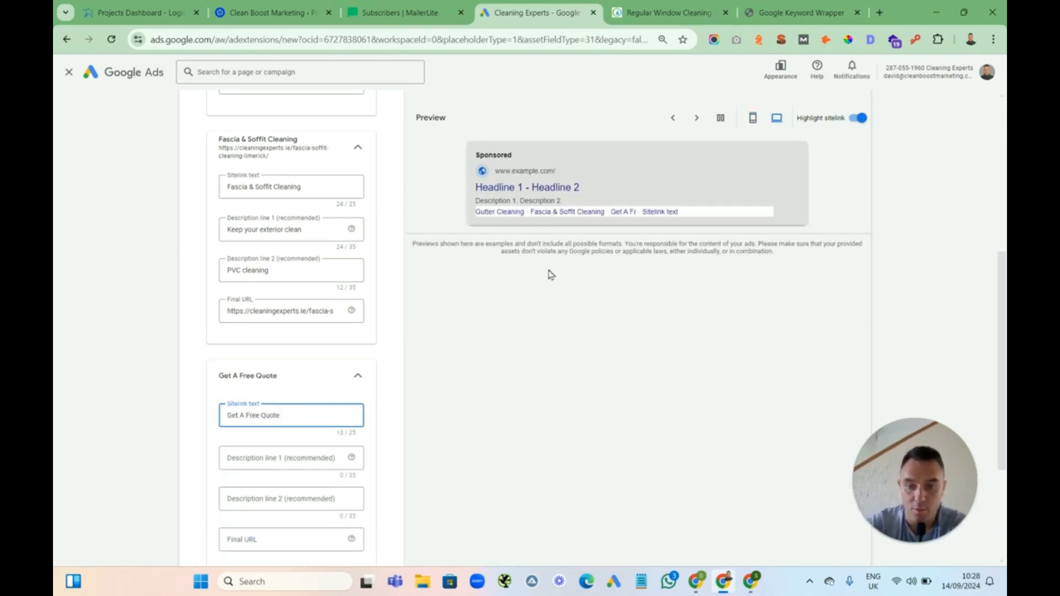
Copy the Contact page link from the website and paste it as the third sitelink's final URL
left_click(668, 12)
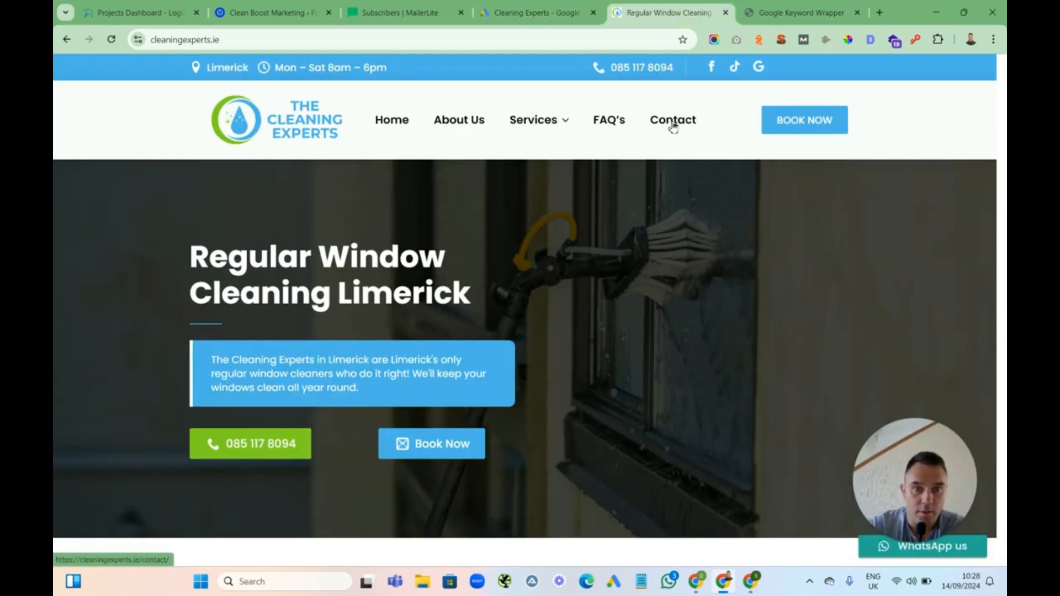
right_click(673, 128)
left_click(743, 232)
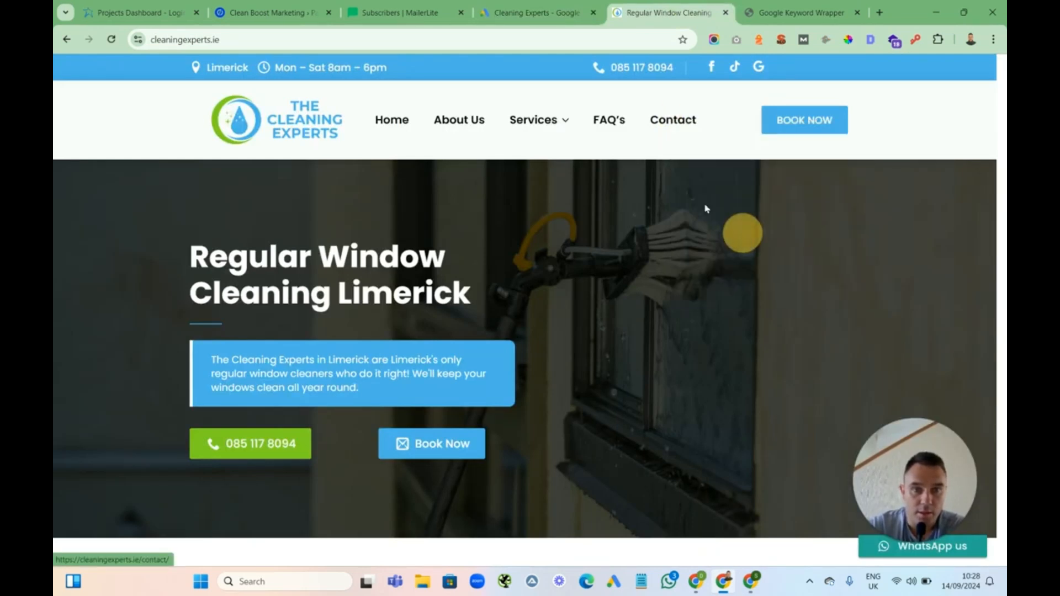
left_click(529, 12)
left_click(249, 540)
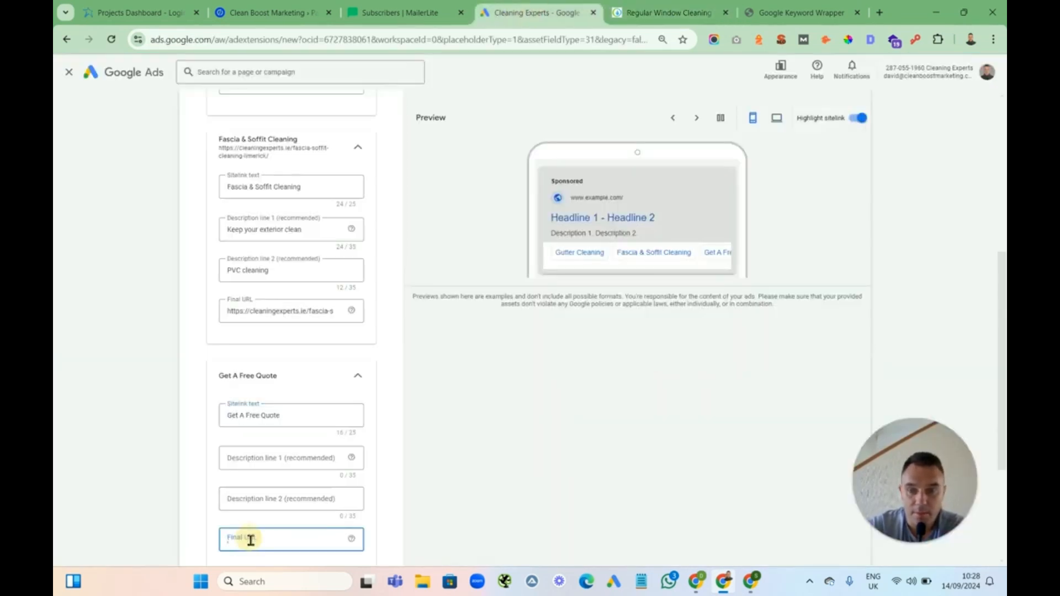
key("ctrl+v")
Enter the third sitelink descriptions Free quote over the phone and Book your cleaning now
left_click(262, 459)
type("F")
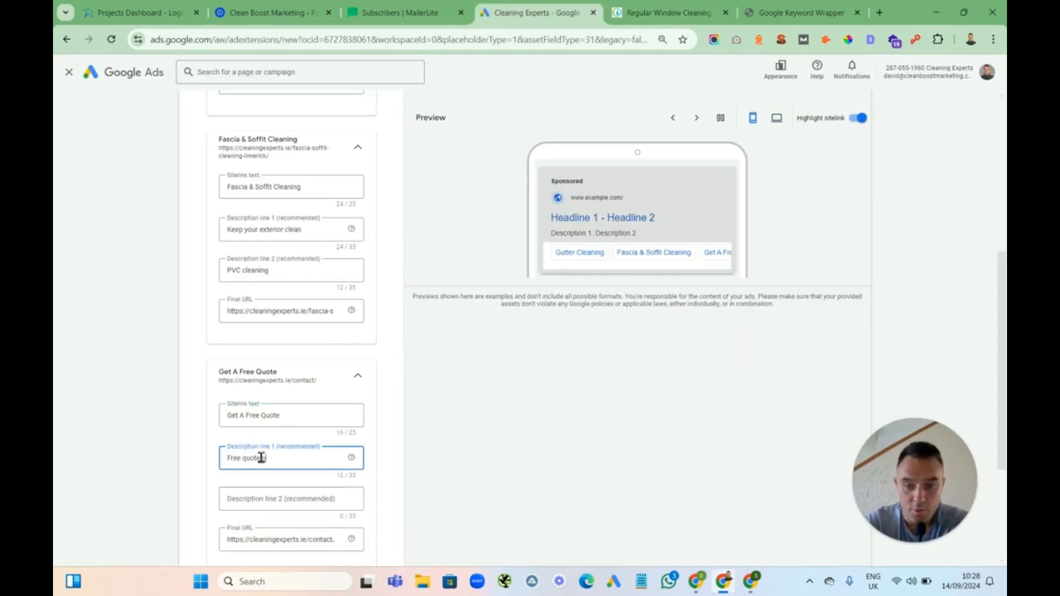
type("ree quote over the phone")
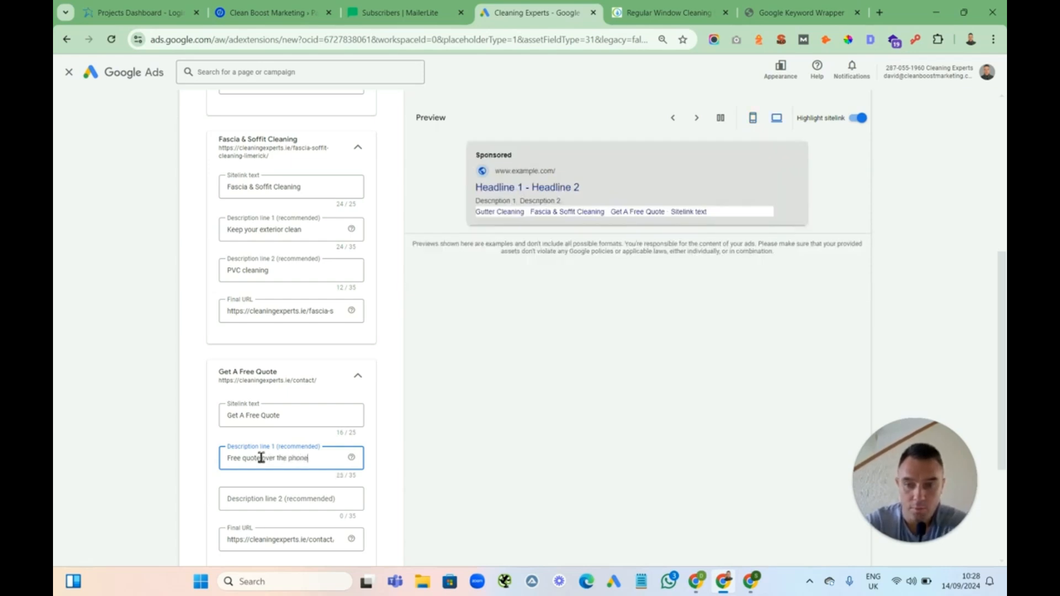
left_click(249, 503)
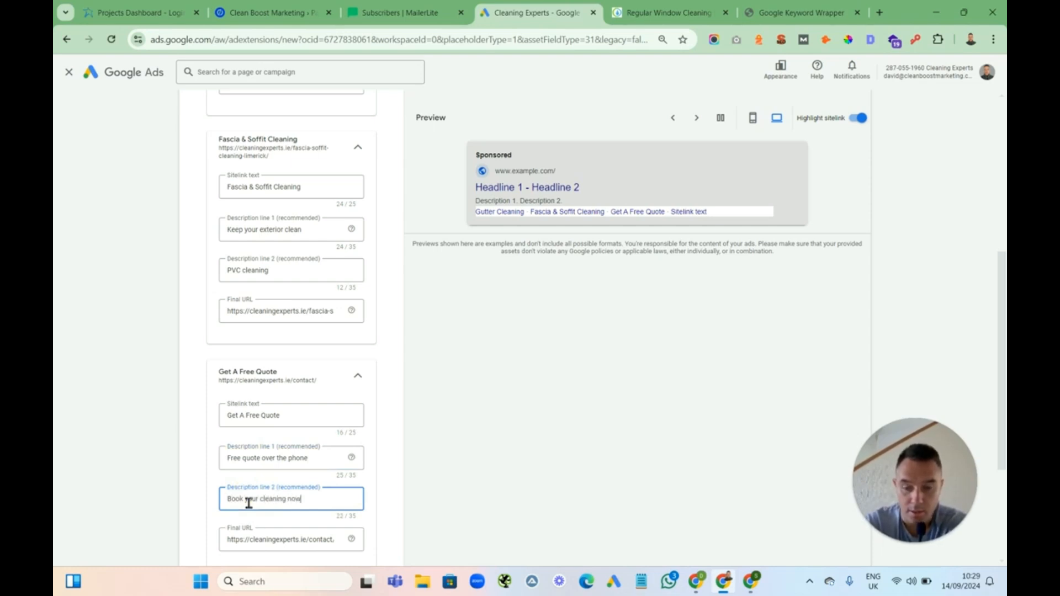
left_click(394, 371)
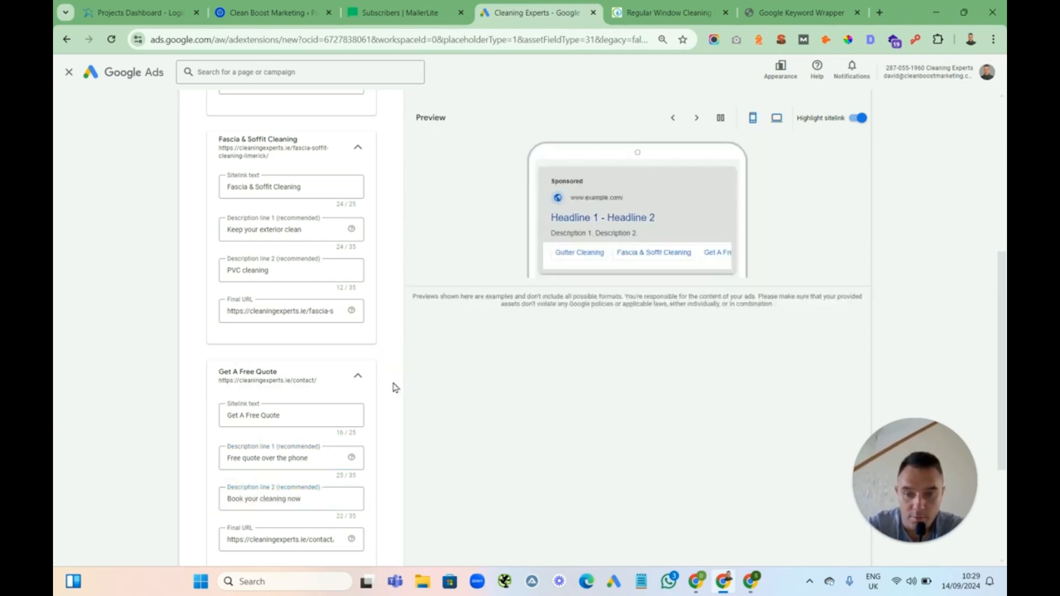
Open the fourth sitelink and set its text to About Us
scroll(395, 387, "down", 3)
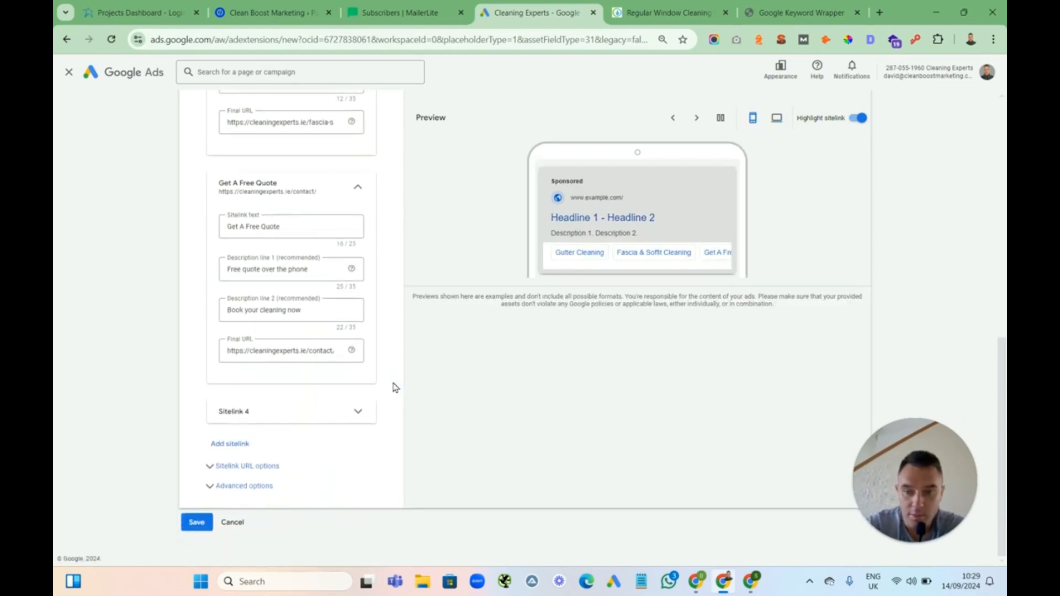
left_click(359, 411)
left_click(280, 453)
type("About Us")
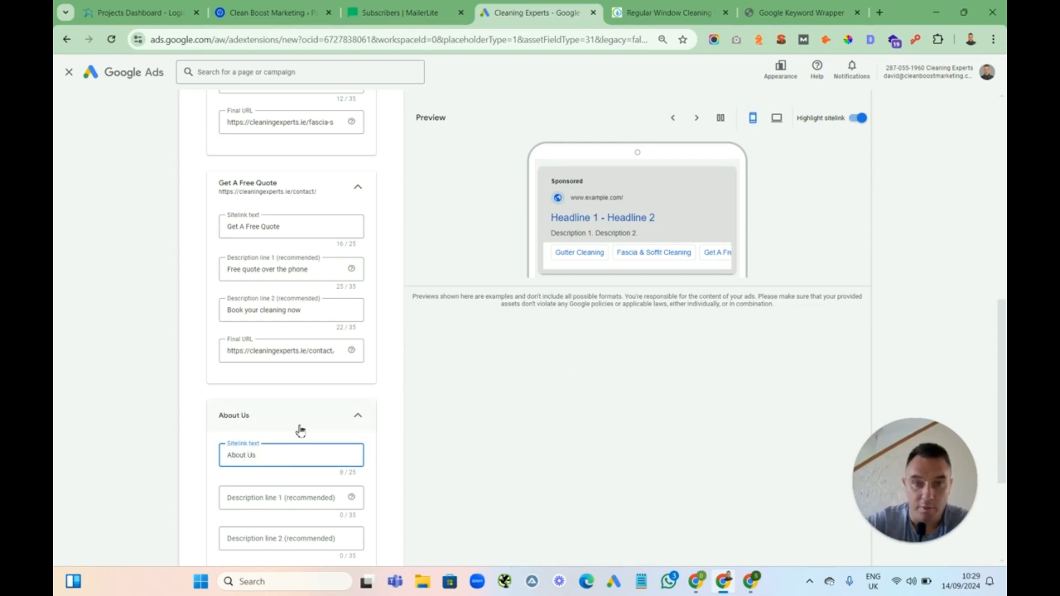
Copy the About Us page link from the website and paste it as the fourth sitelink's final URL
left_click(651, 12)
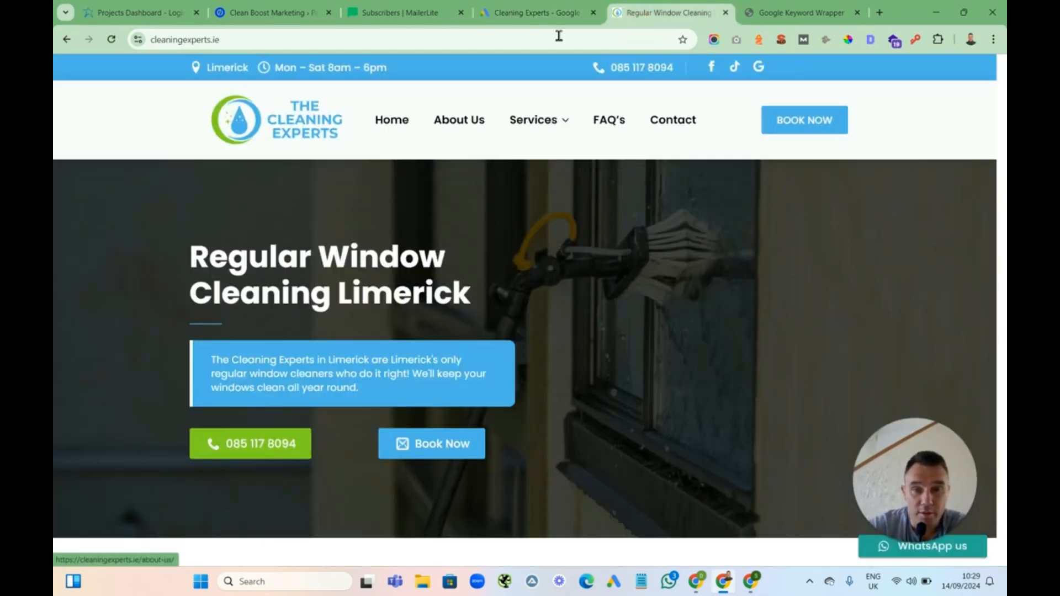
right_click(466, 120)
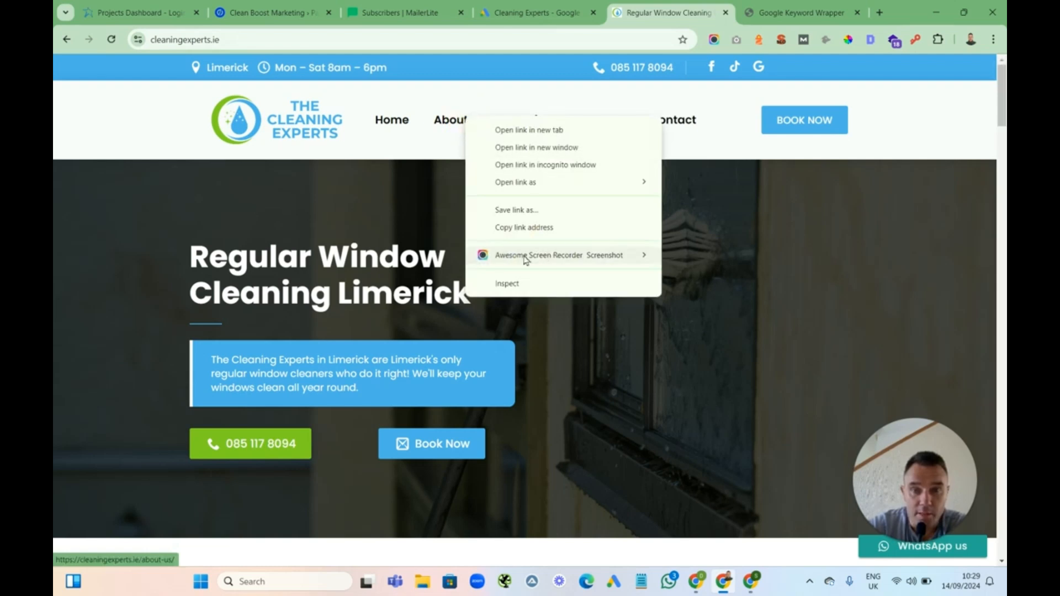
left_click(525, 227)
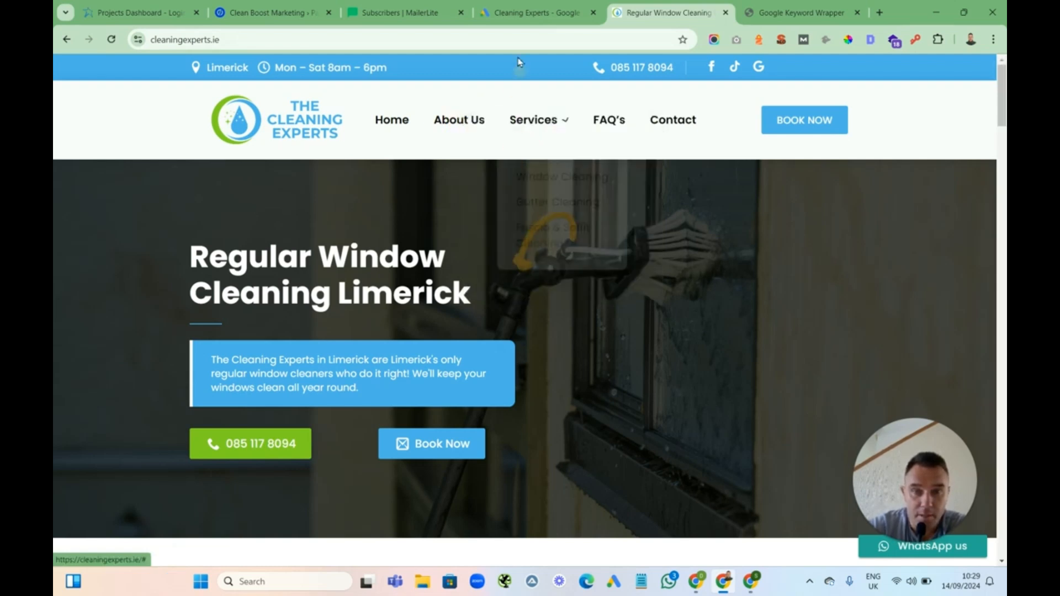
left_click(533, 12)
left_click(518, 407)
scroll(517, 405, "down", 3)
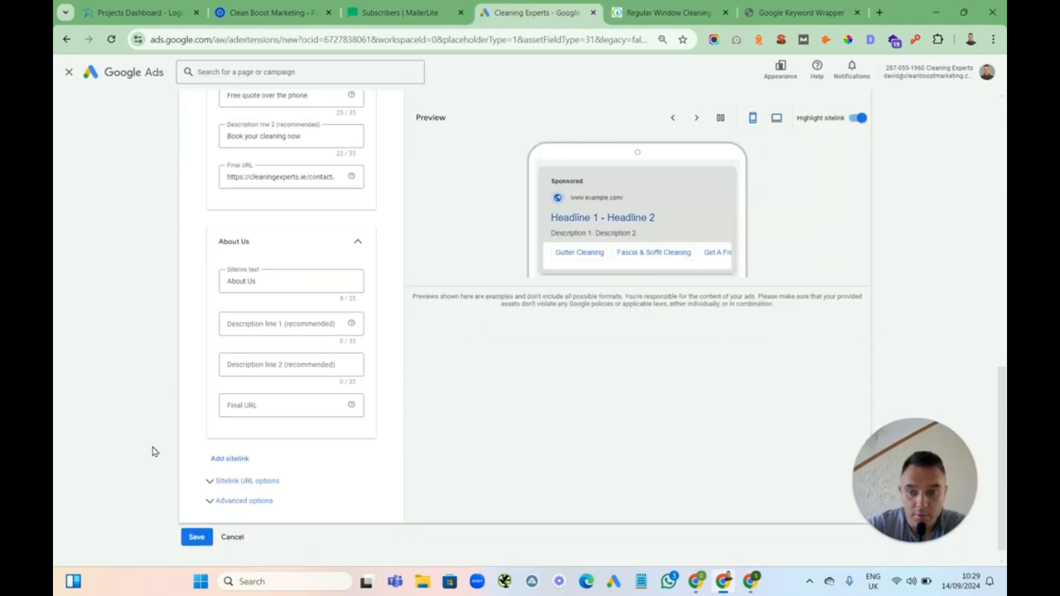
left_click(240, 407)
key("ctrl+v")
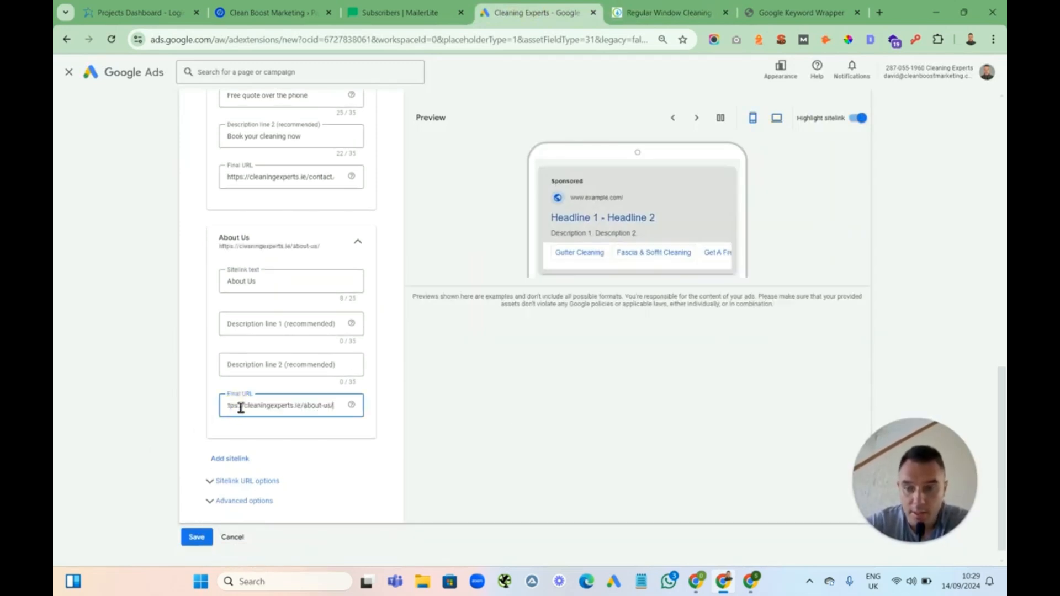
Enter the fourth sitelink descriptions Learn about who we are and 10 years experience, then save the sitelinks
left_click(271, 325)
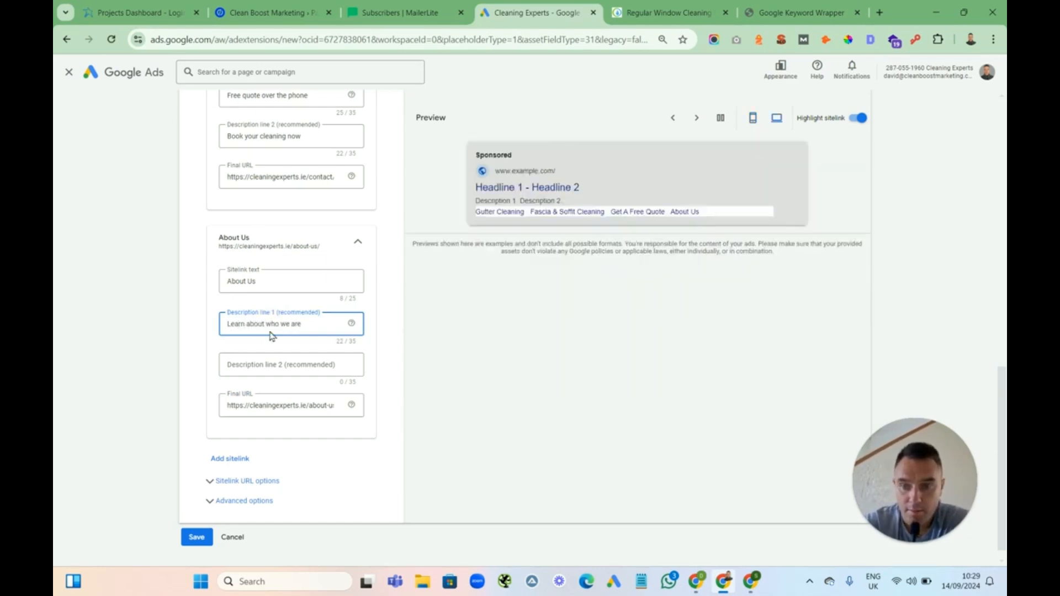
left_click(267, 363)
type("10 years experience")
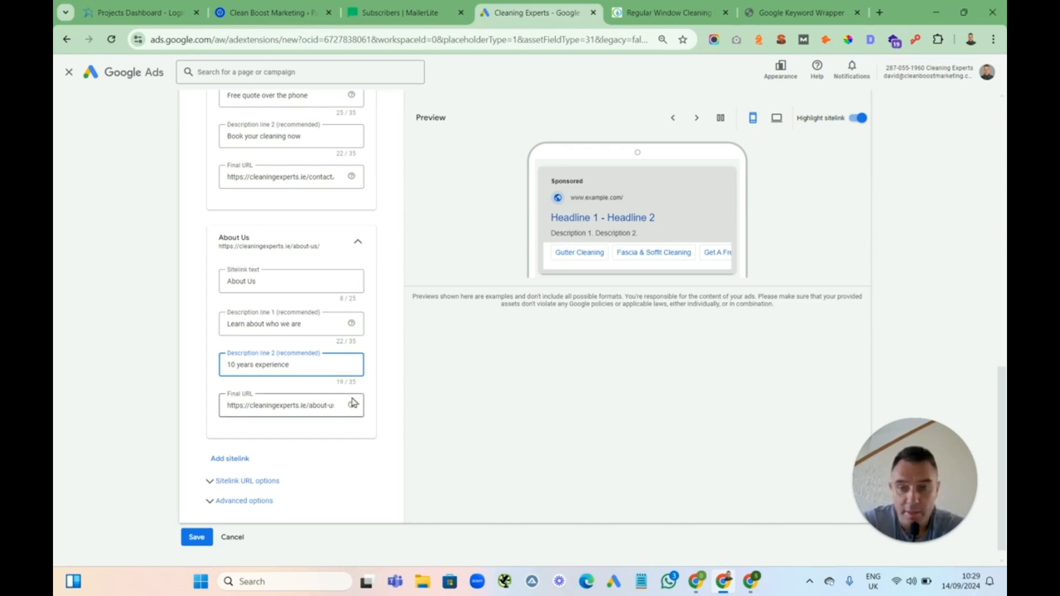
left_click(196, 538)
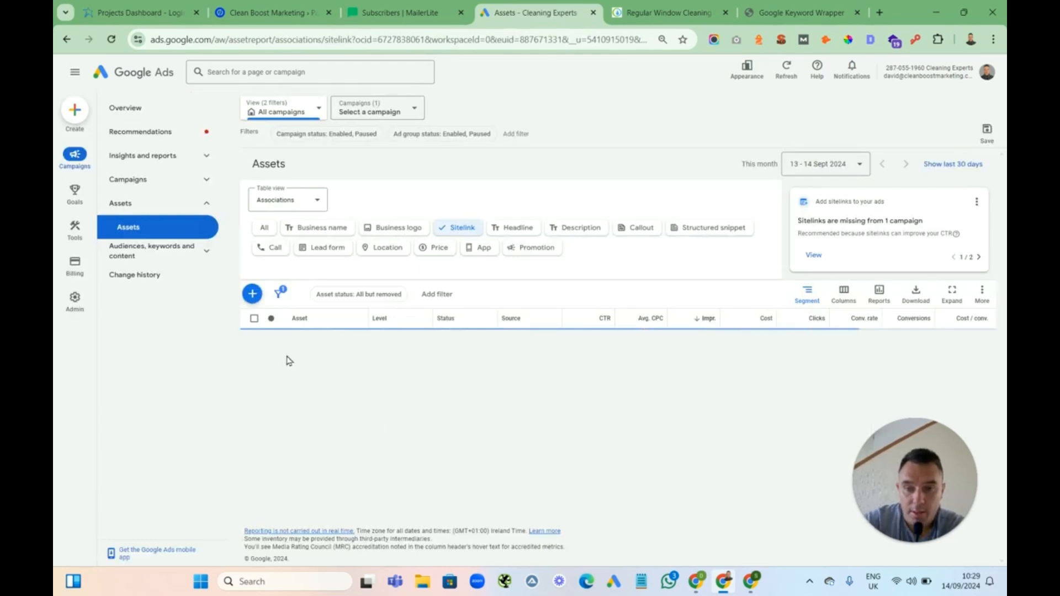
Add all four sitelinks to the Window Cleaning - Limerick - 13/09/24 campaign
left_click(254, 319)
left_click(449, 293)
left_click(447, 340)
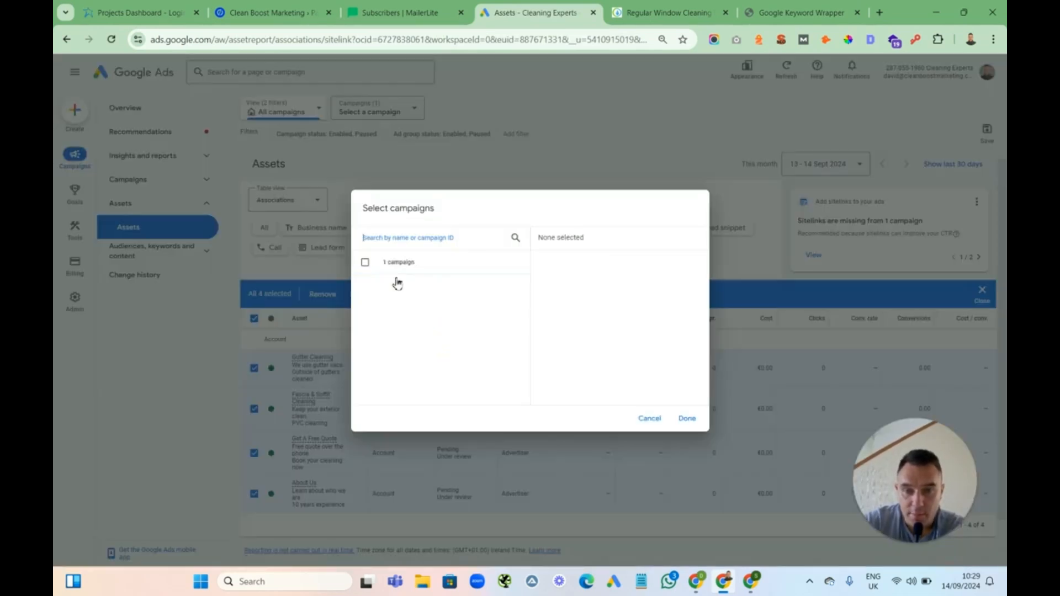
left_click(365, 286)
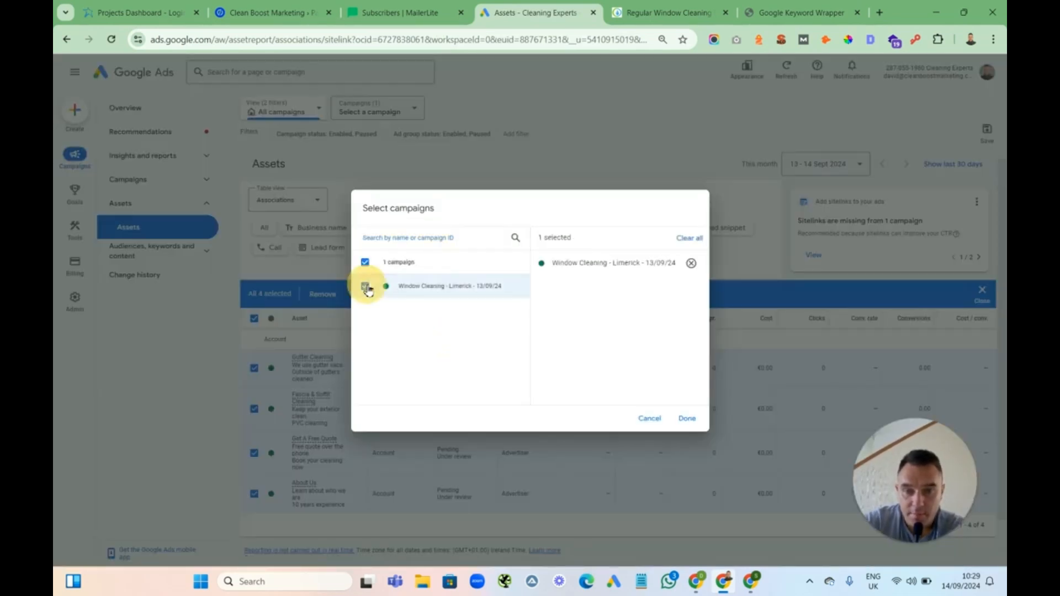
left_click(687, 418)
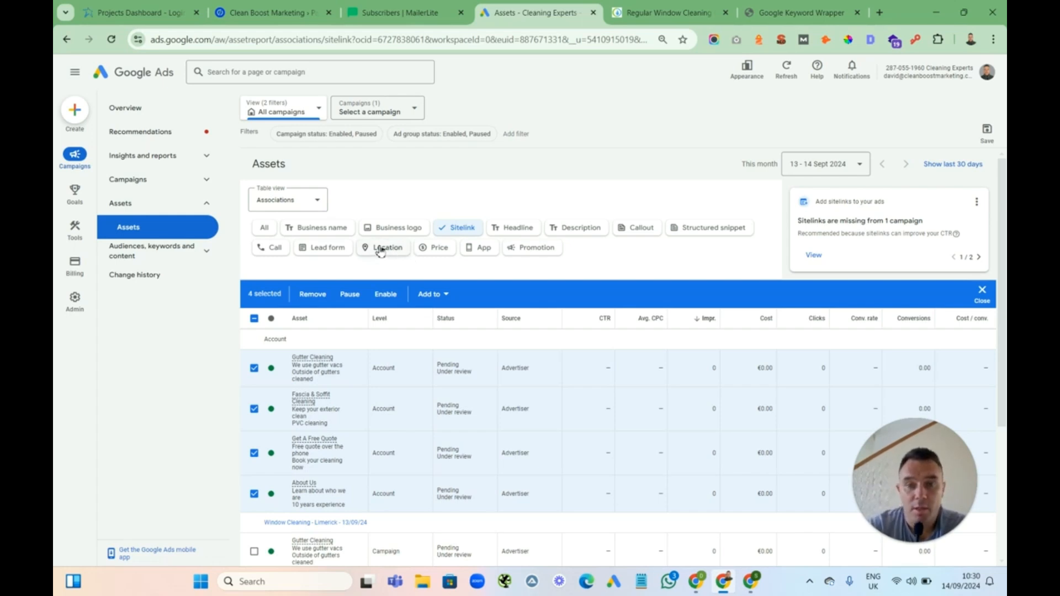
Browse the location, business logo, business name and lead form asset types
left_click(380, 251)
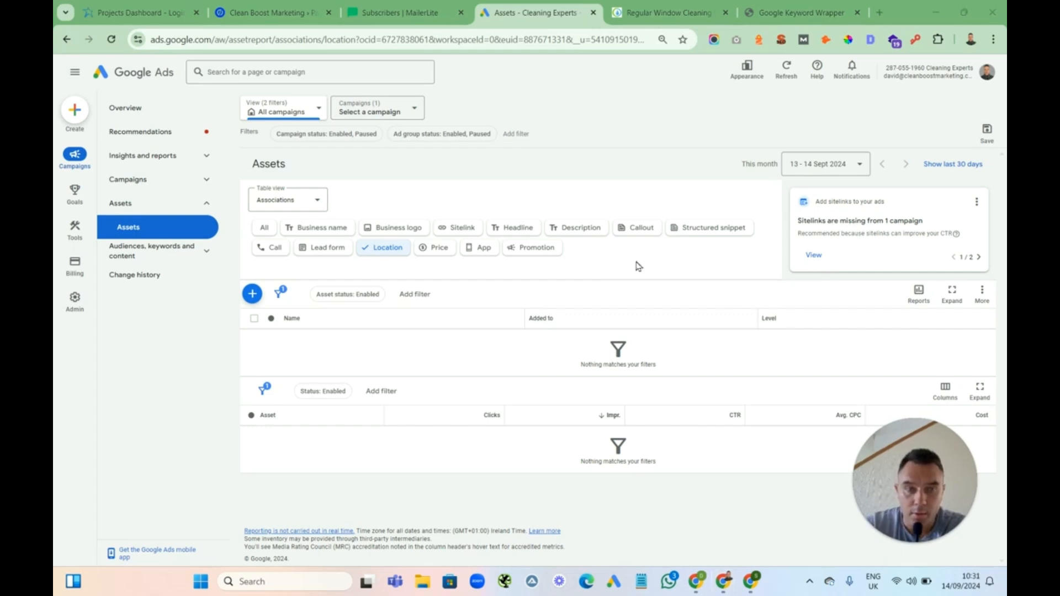
left_click(392, 230)
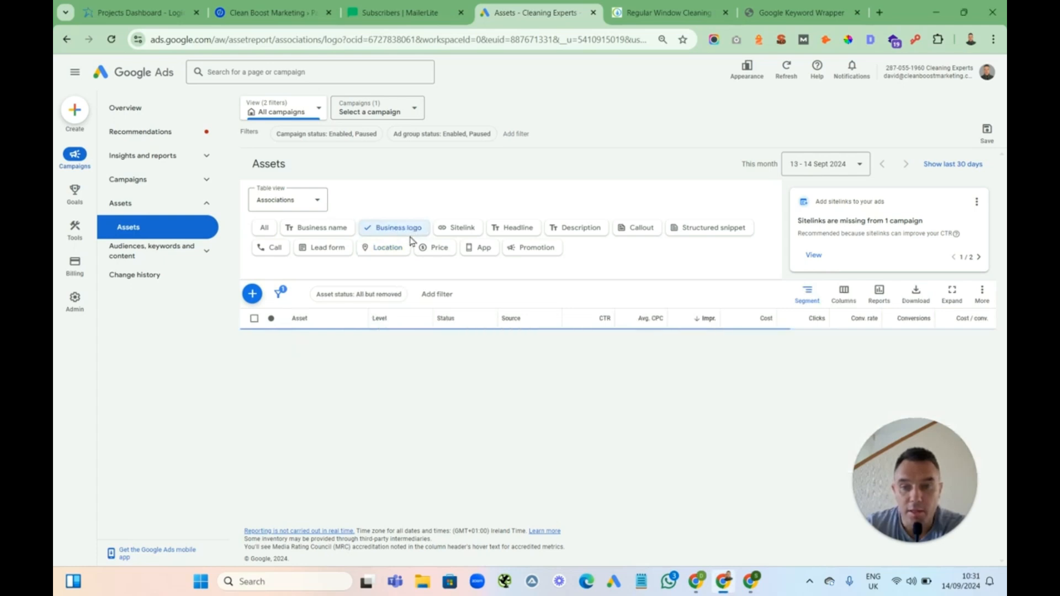
left_click(331, 232)
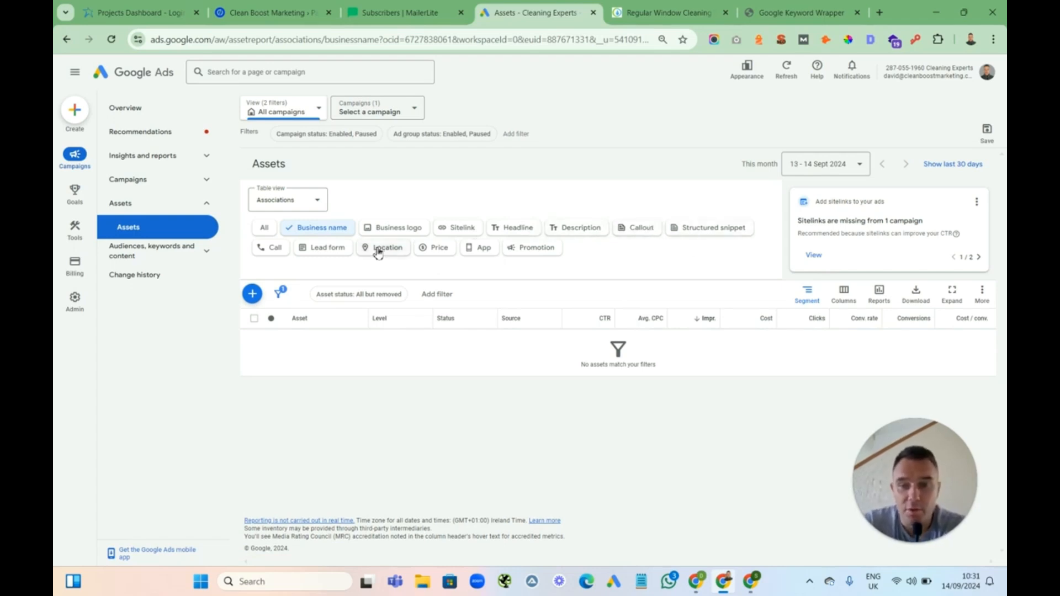
left_click(330, 252)
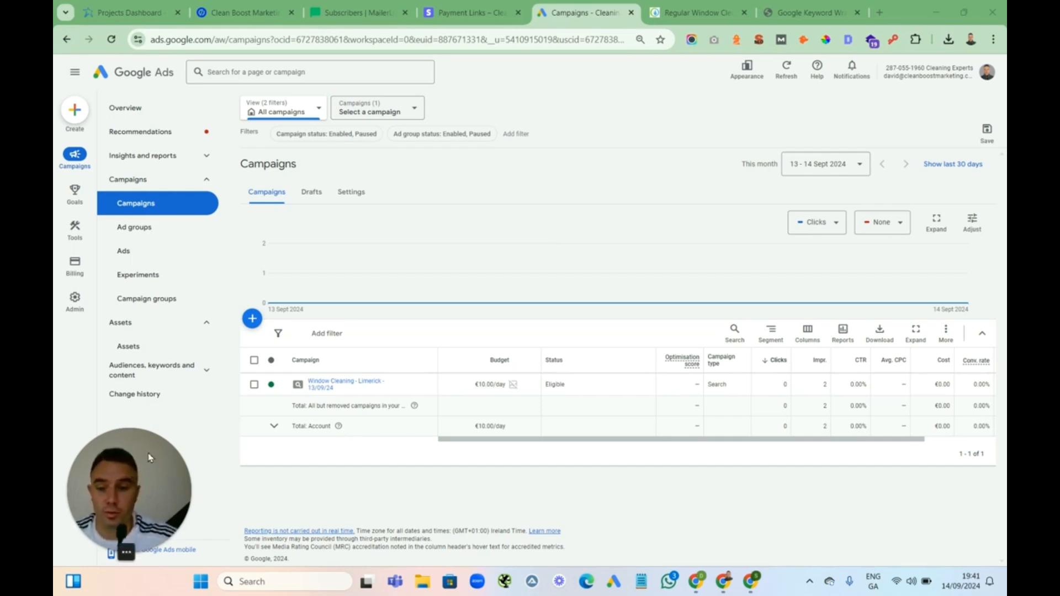
Duplicate the Window Cleaning - Limerick - 13/09/24 campaign by copying and pasting it into the account
left_click_drag(145, 465, 925, 461)
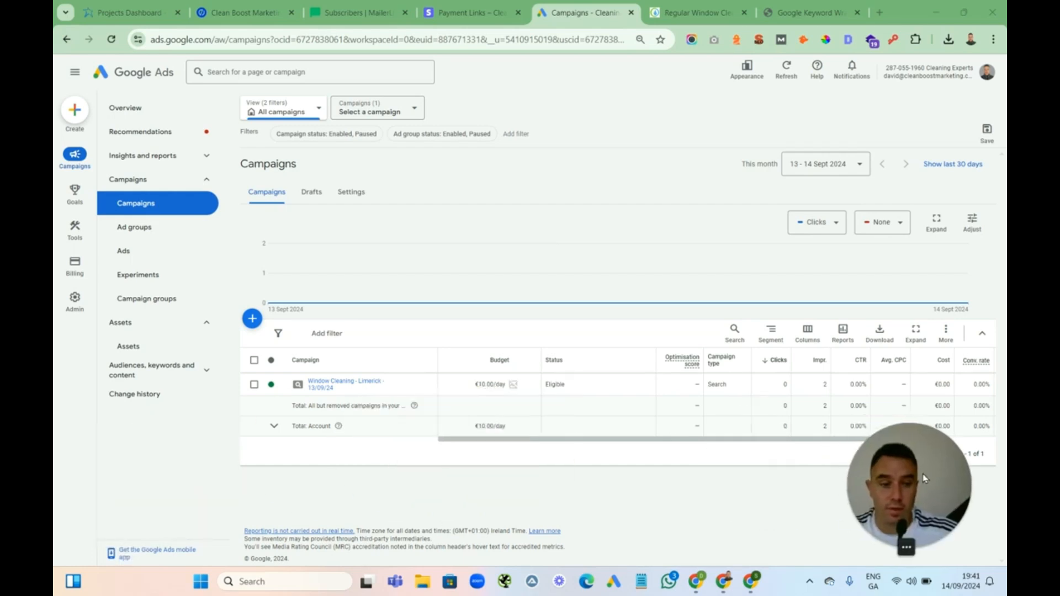
left_click(75, 276)
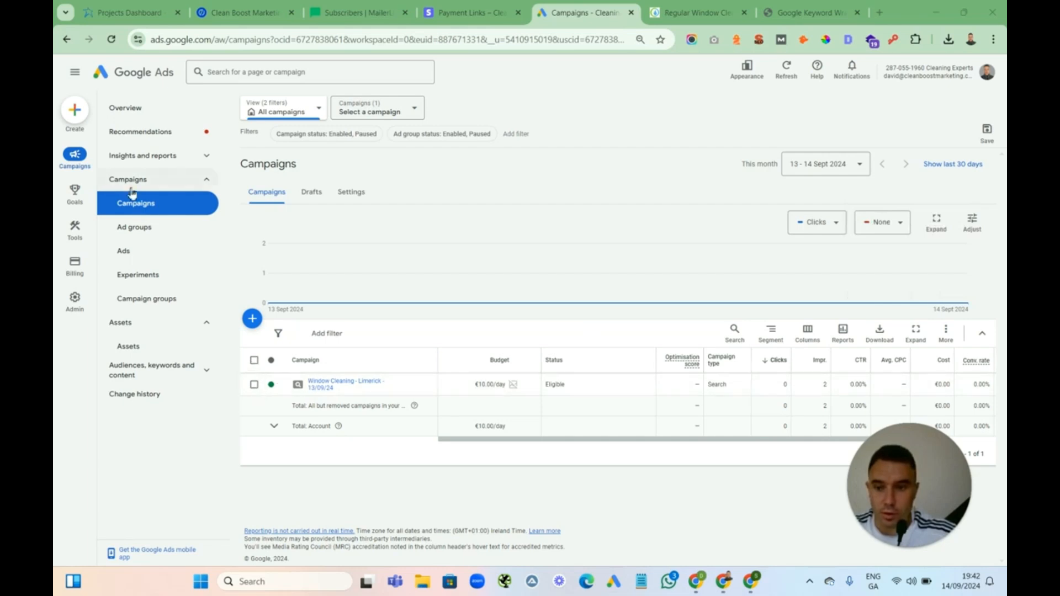
left_click(254, 385)
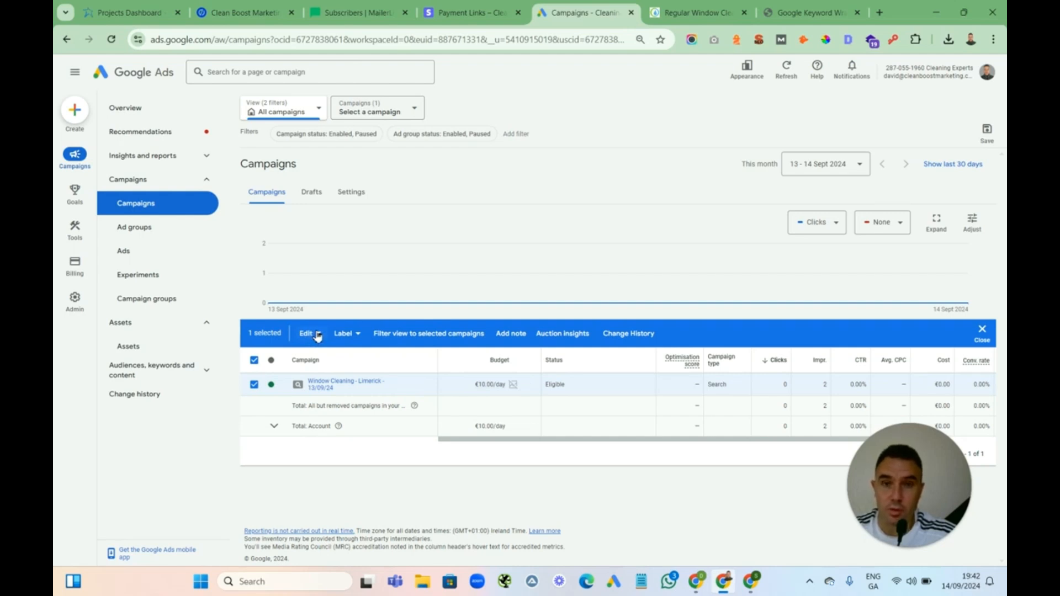
left_click(318, 334)
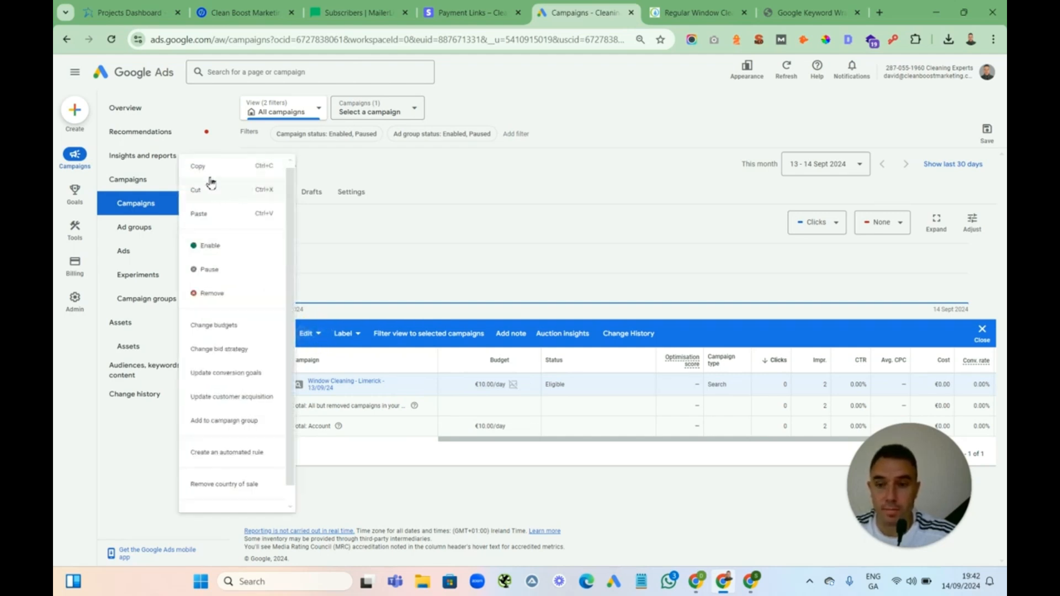
left_click(211, 169)
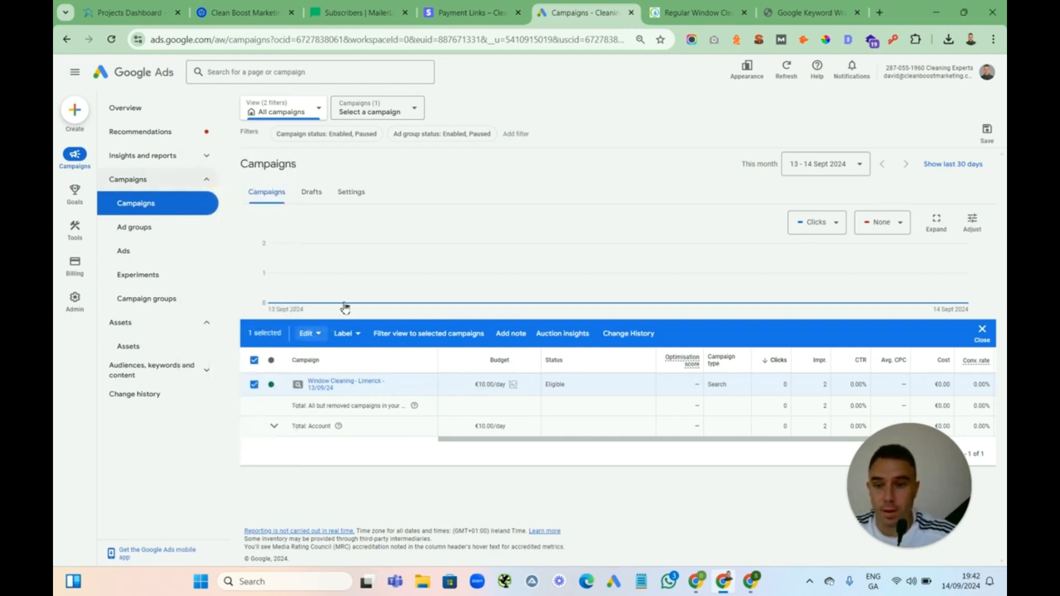
left_click(313, 333)
left_click(221, 216)
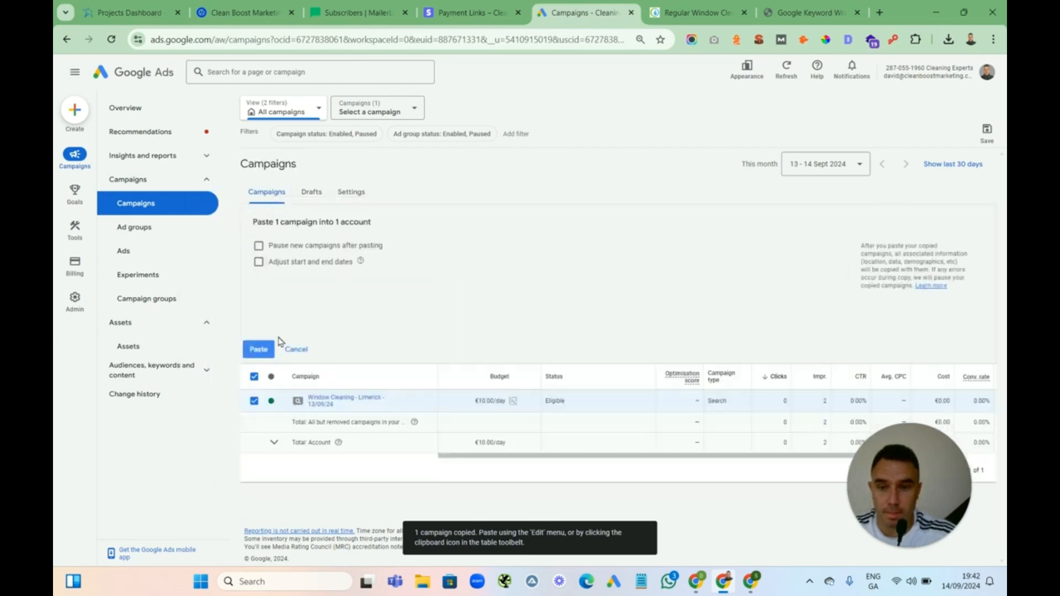
left_click(258, 350)
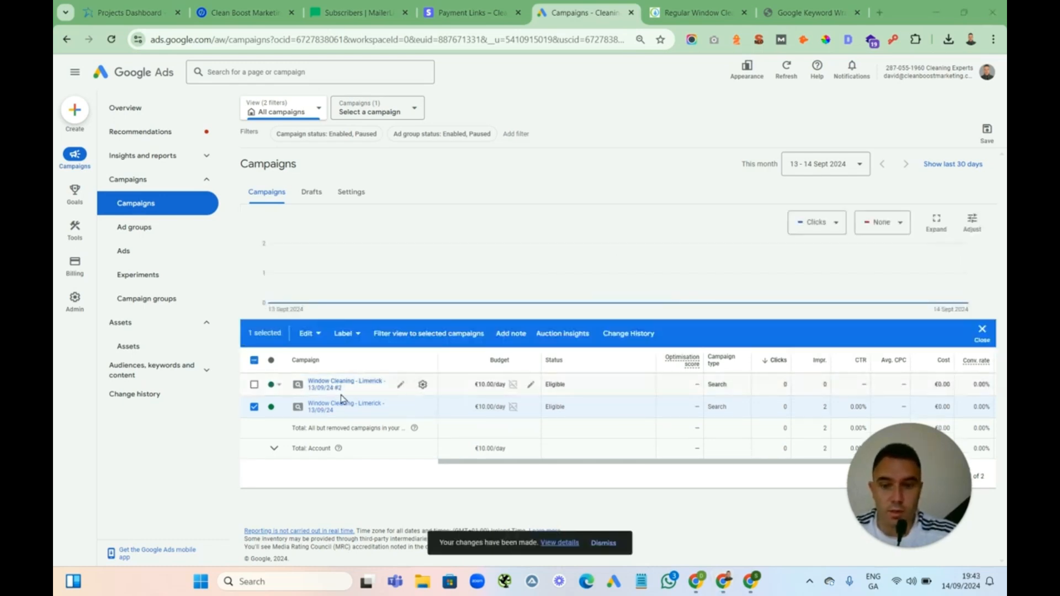
Rename the copied campaign to Window Cleaning - Clare - 13/09/24
left_click(253, 407)
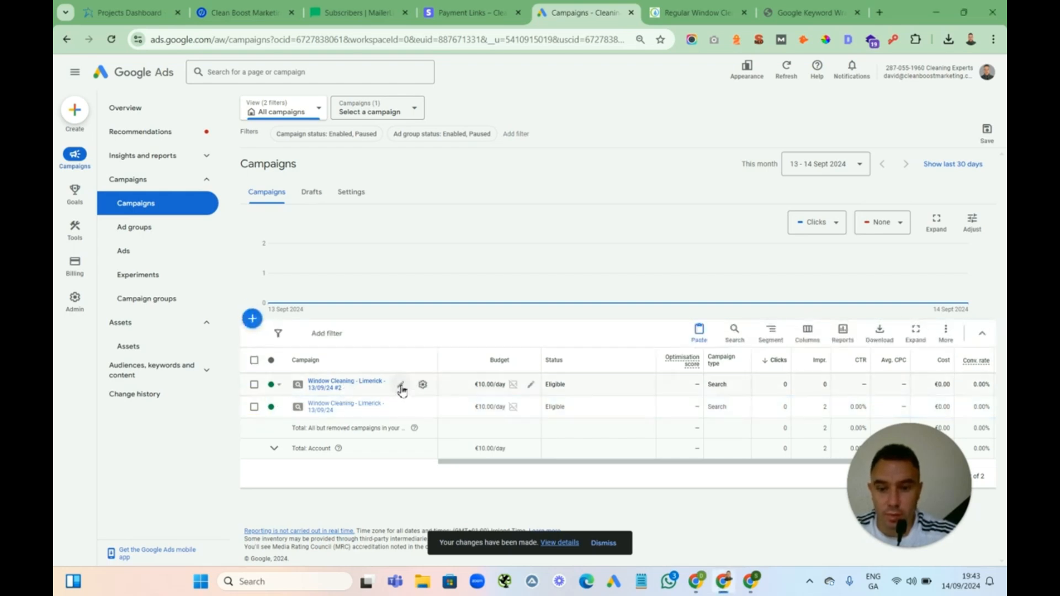
left_click(401, 386)
key("BackSpace")
key("BackSpace")
key("BackSpace")
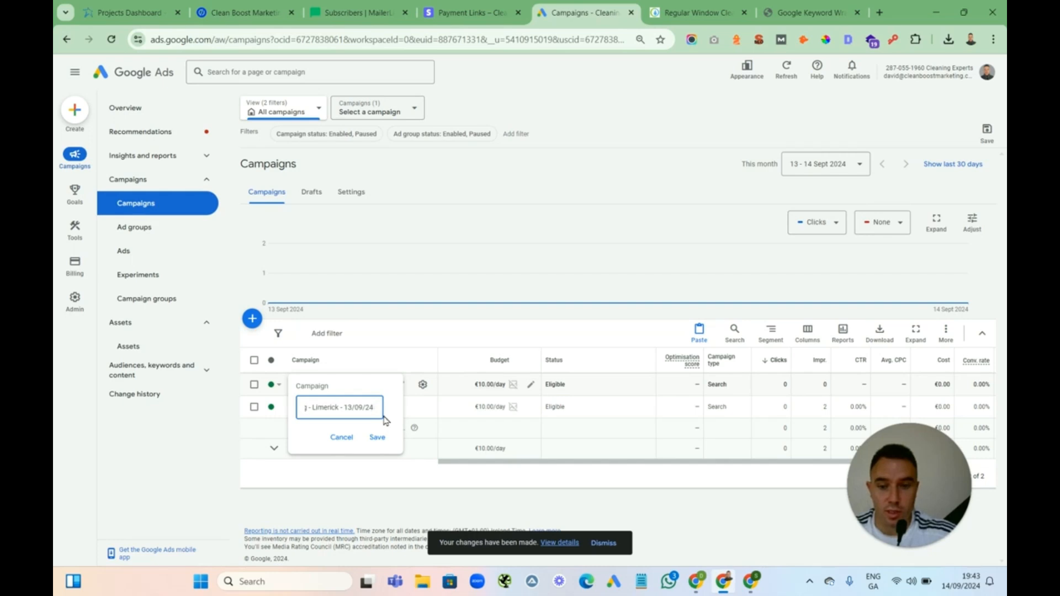
double_click(327, 408)
type("Cleanin")
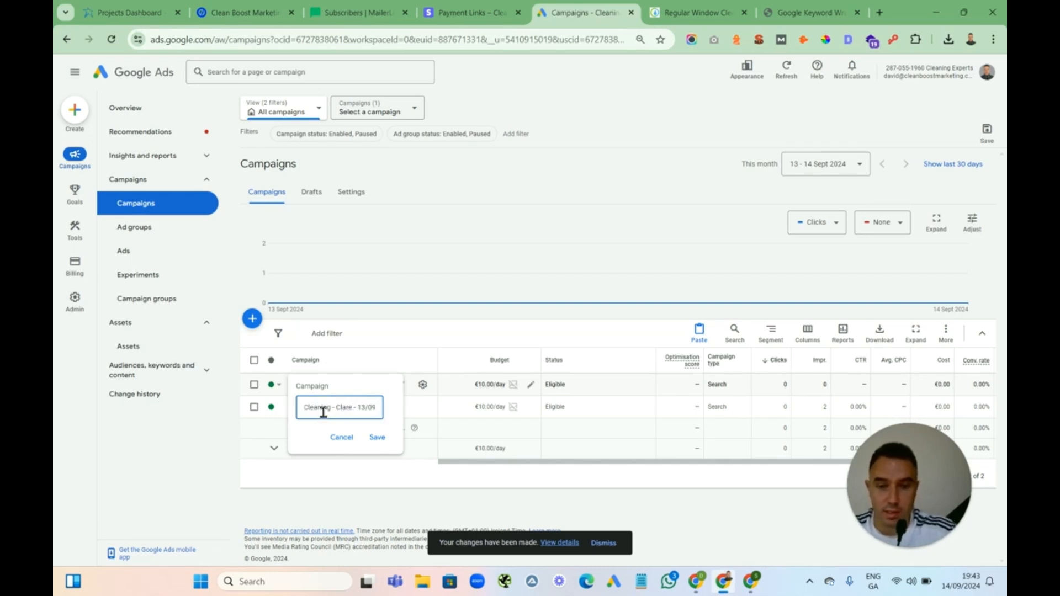
left_click(377, 437)
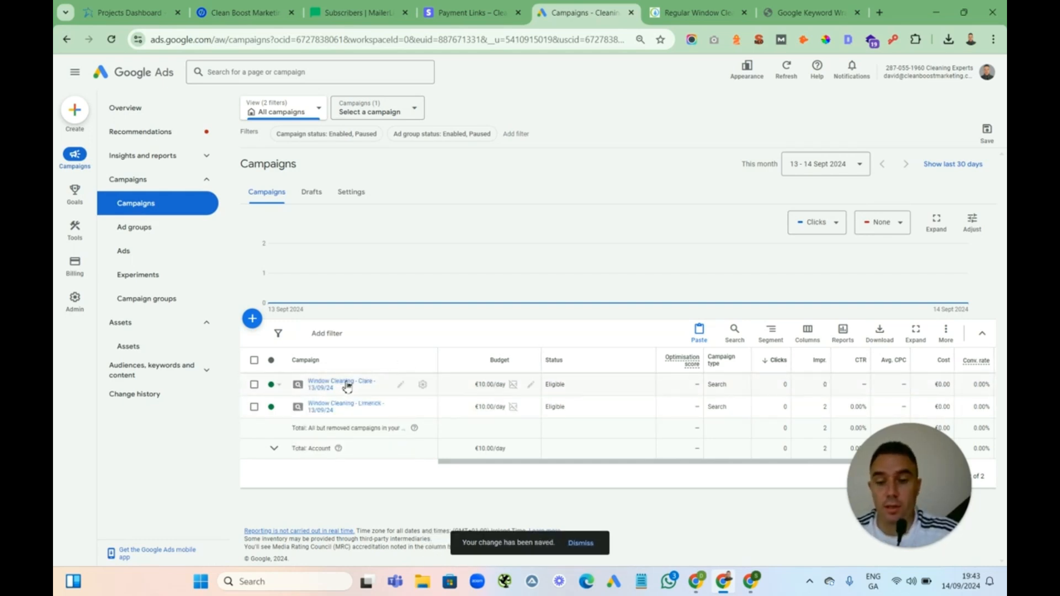
Review the Regular Window Cleaning Limerick heading on the website's window cleaning page
left_click(694, 12)
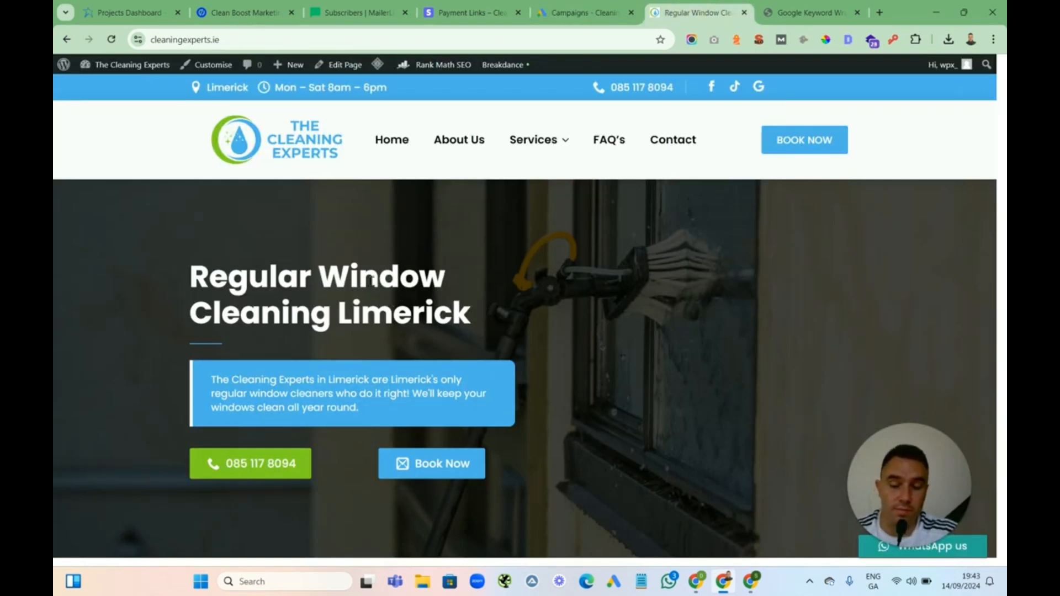
left_click_drag(473, 316, 429, 274)
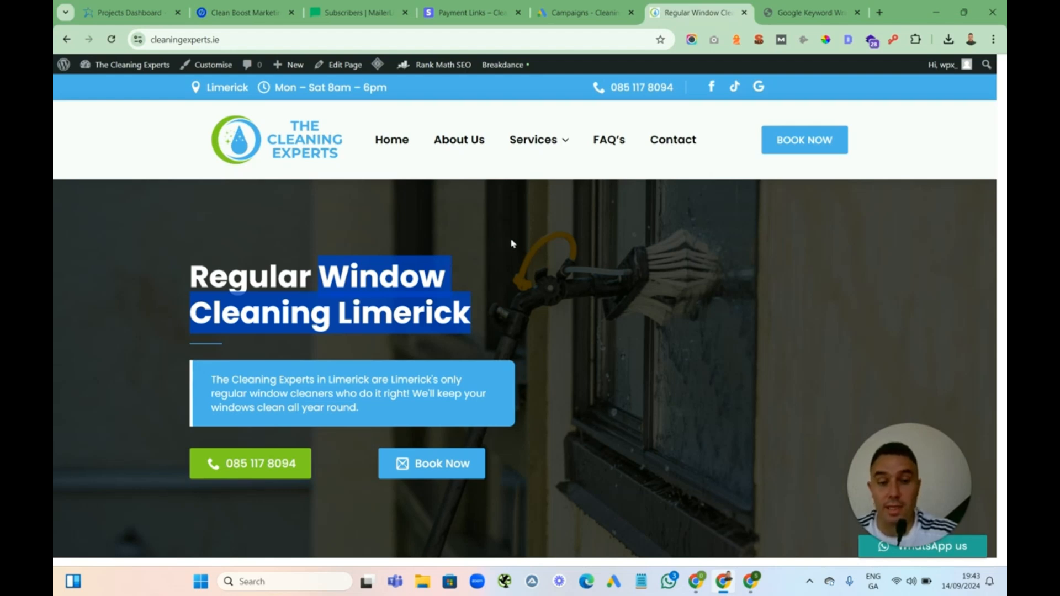
left_click(368, 293)
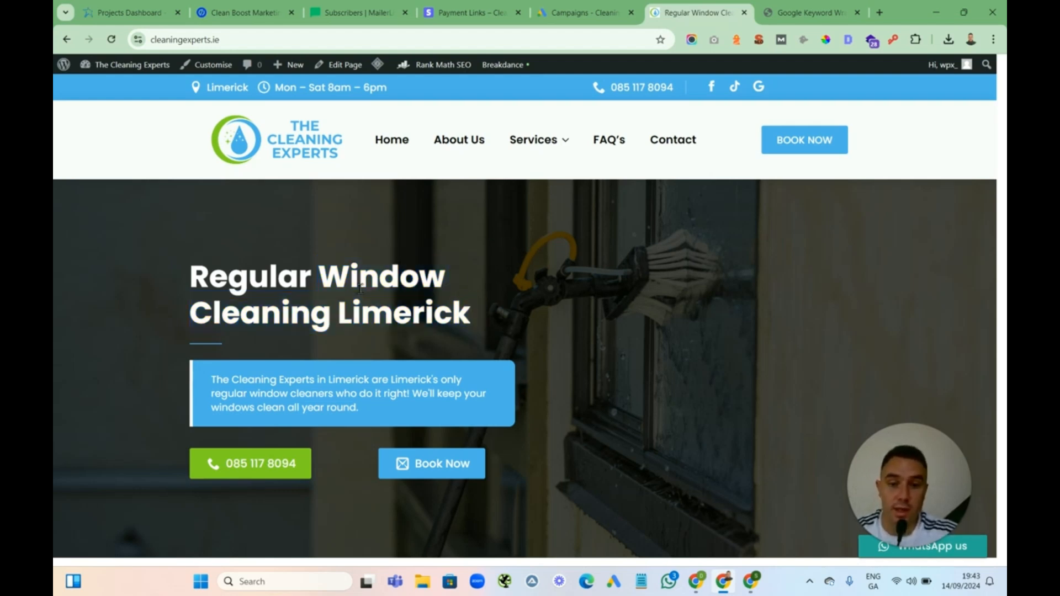
left_click_drag(323, 274, 501, 300)
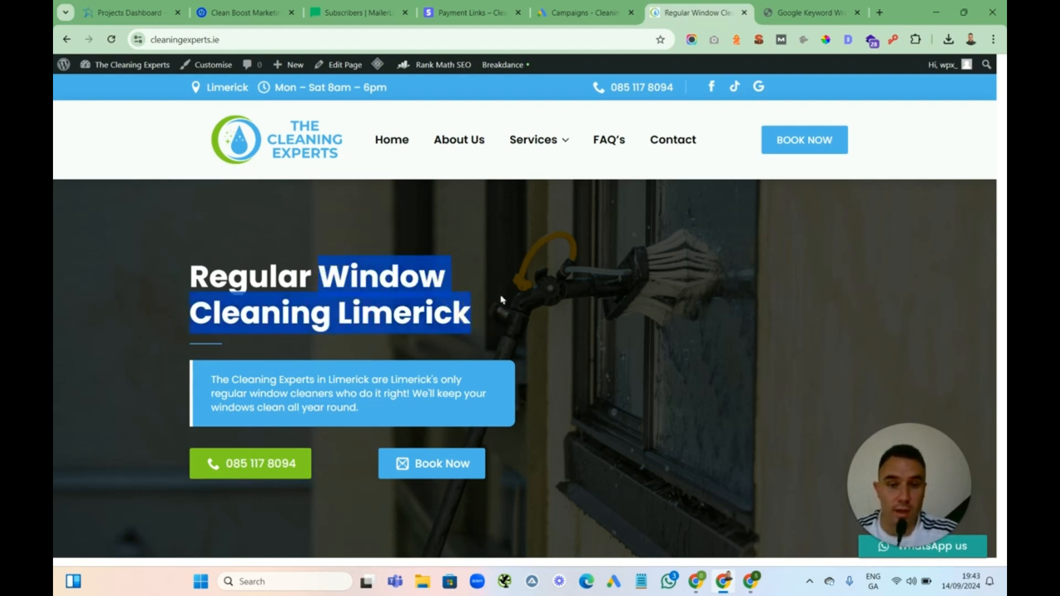
left_click(580, 12)
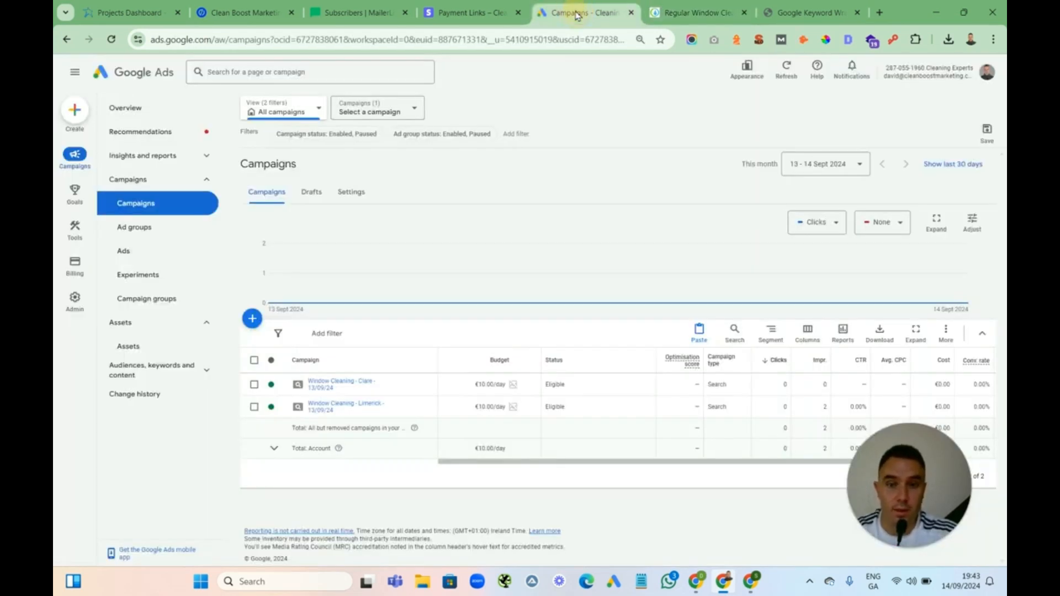
Open the Clare campaign's location settings and remove both Limerick locations
left_click(328, 384)
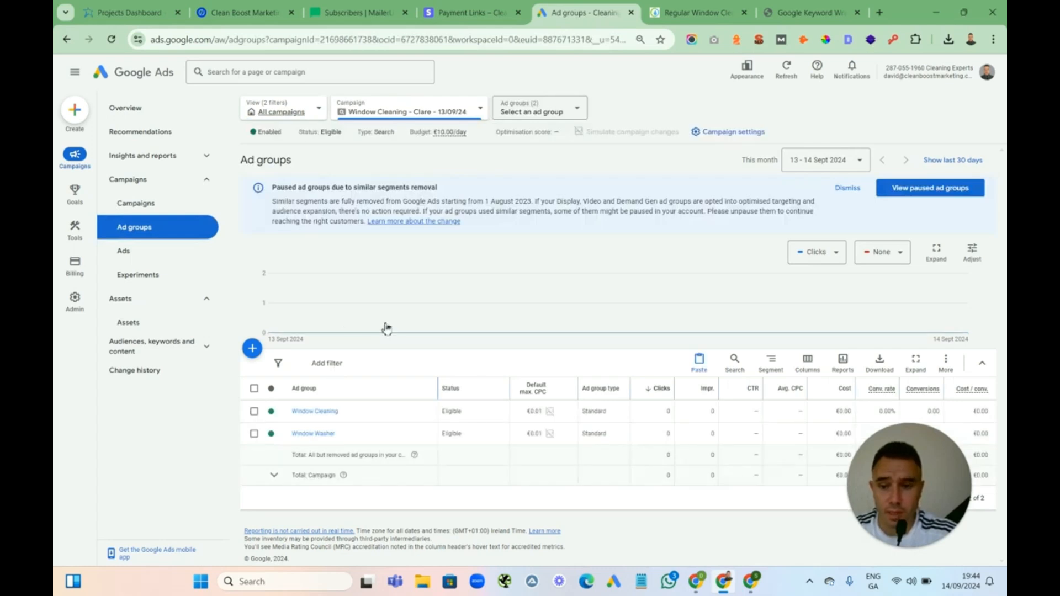
left_click(143, 209)
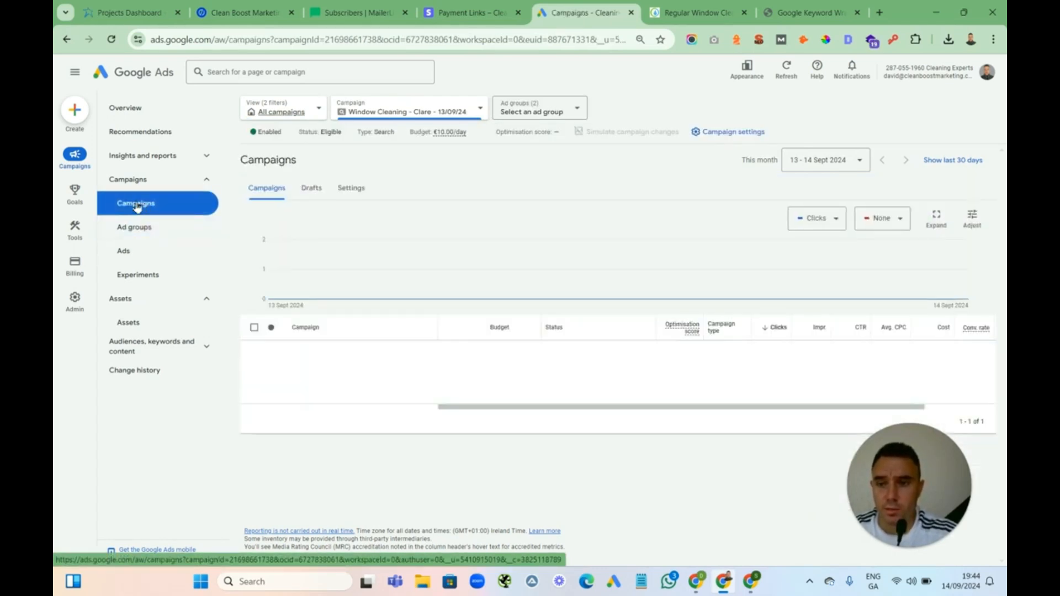
left_click(345, 191)
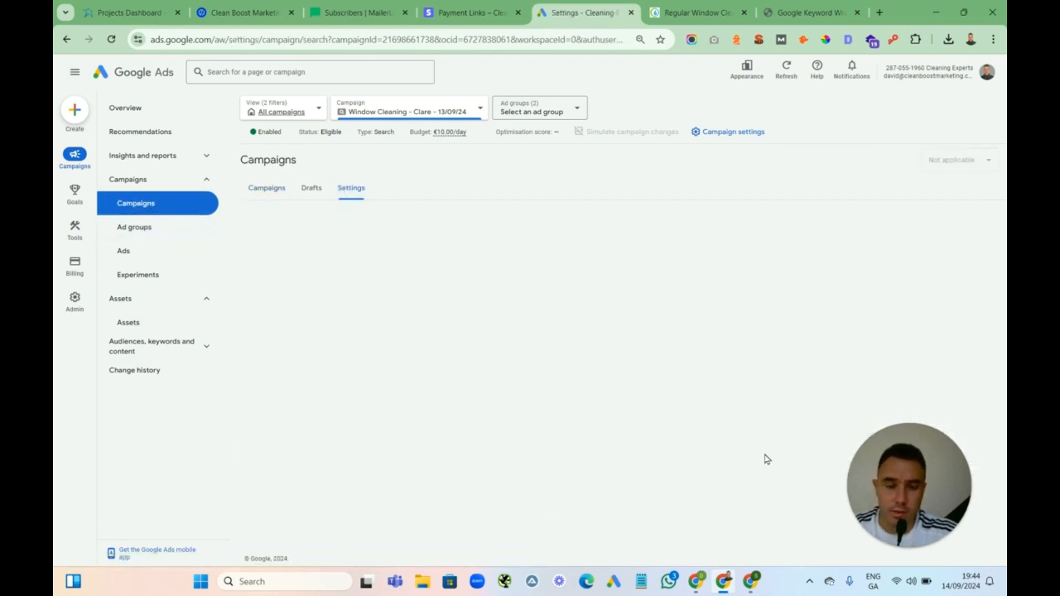
left_click_drag(916, 467, 212, 440)
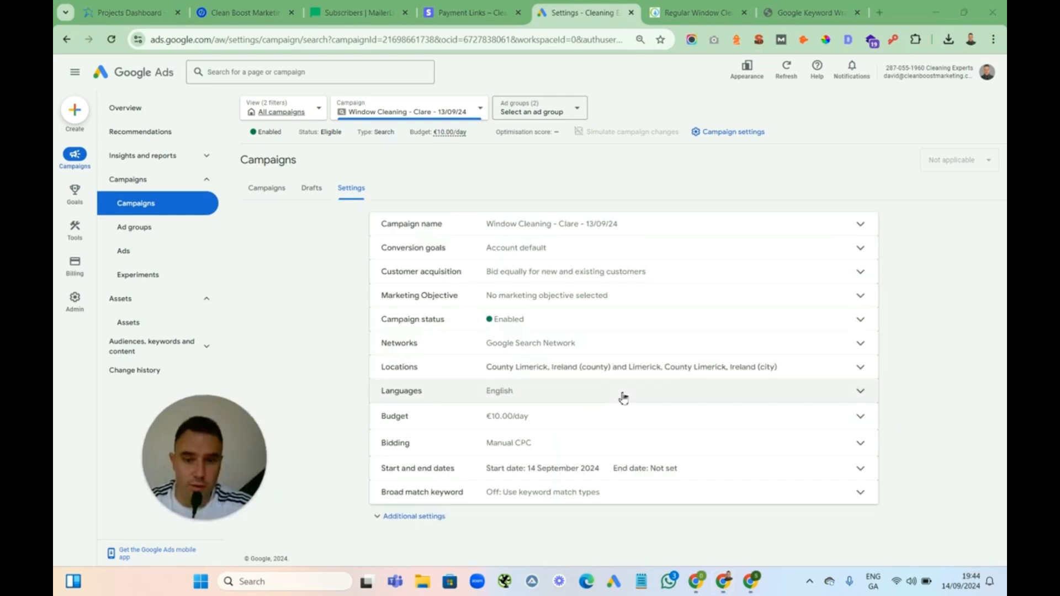
left_click(864, 372)
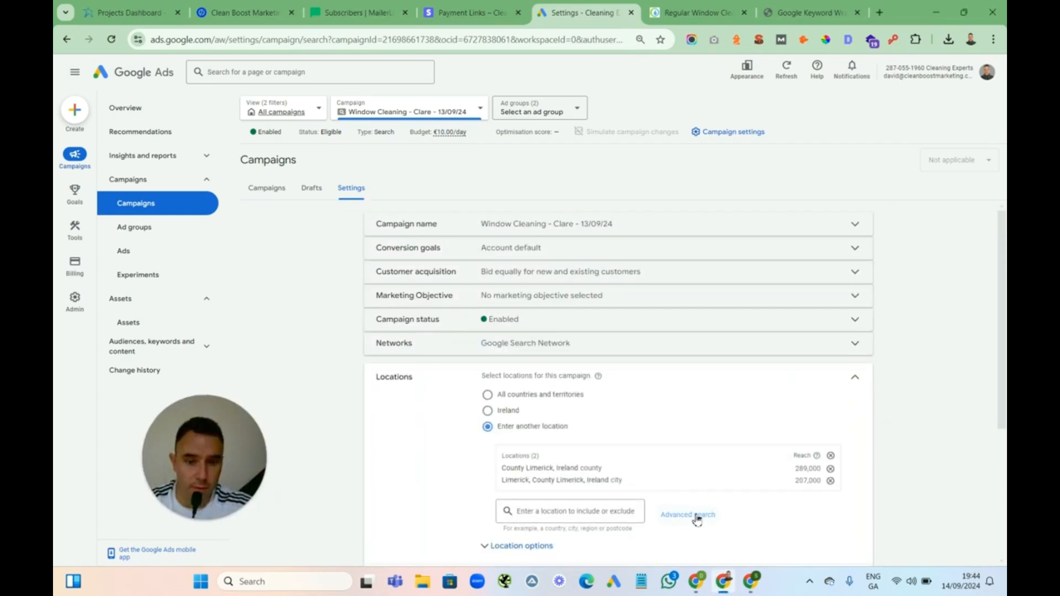
left_click(688, 515)
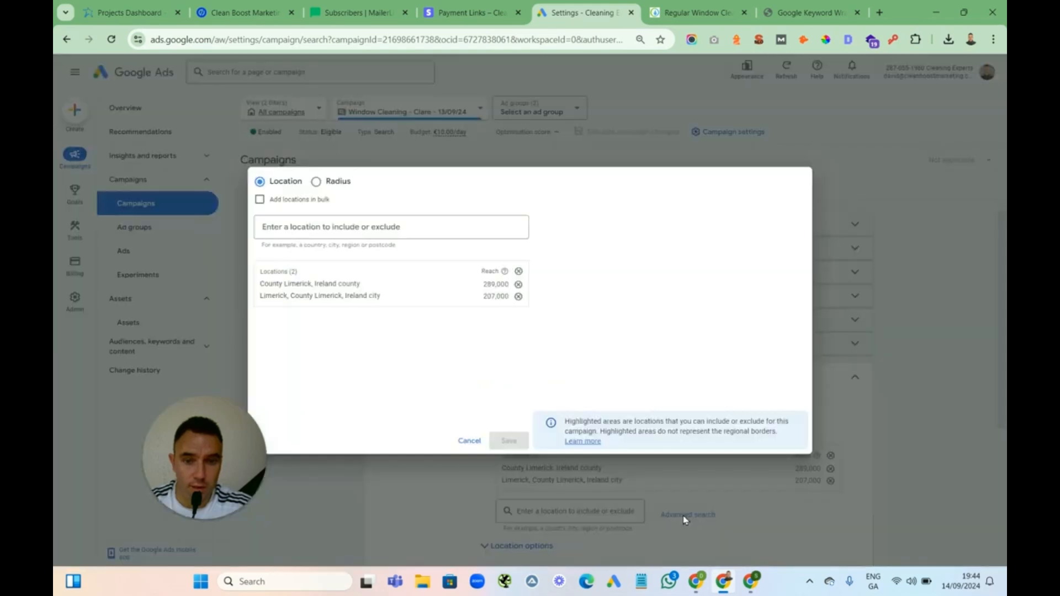
left_click(517, 297)
left_click(517, 284)
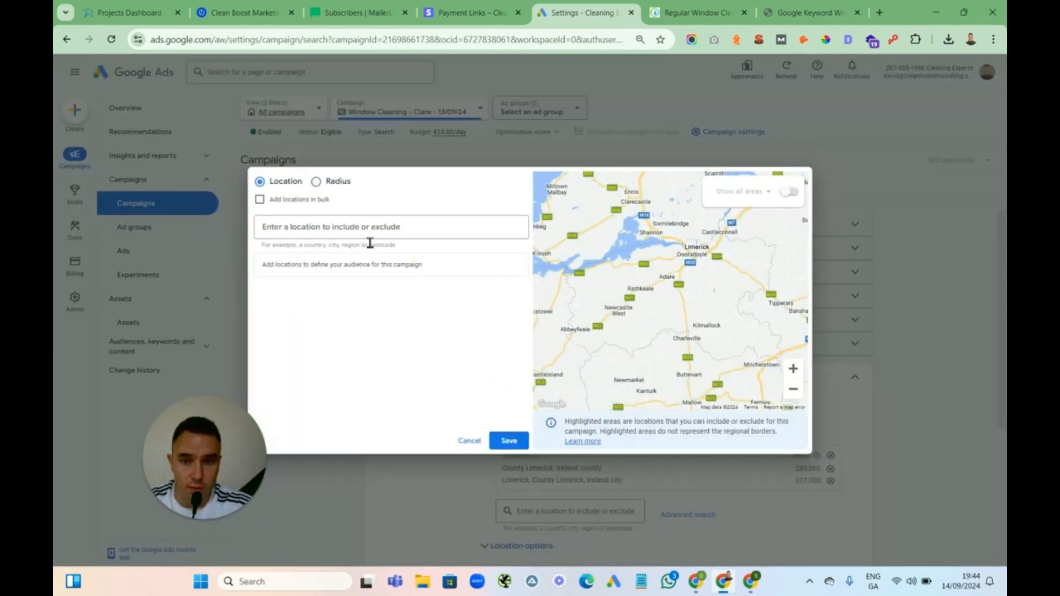
Include County Clare, Ireland as the campaign location and save the location change
left_click(314, 233)
type("clare")
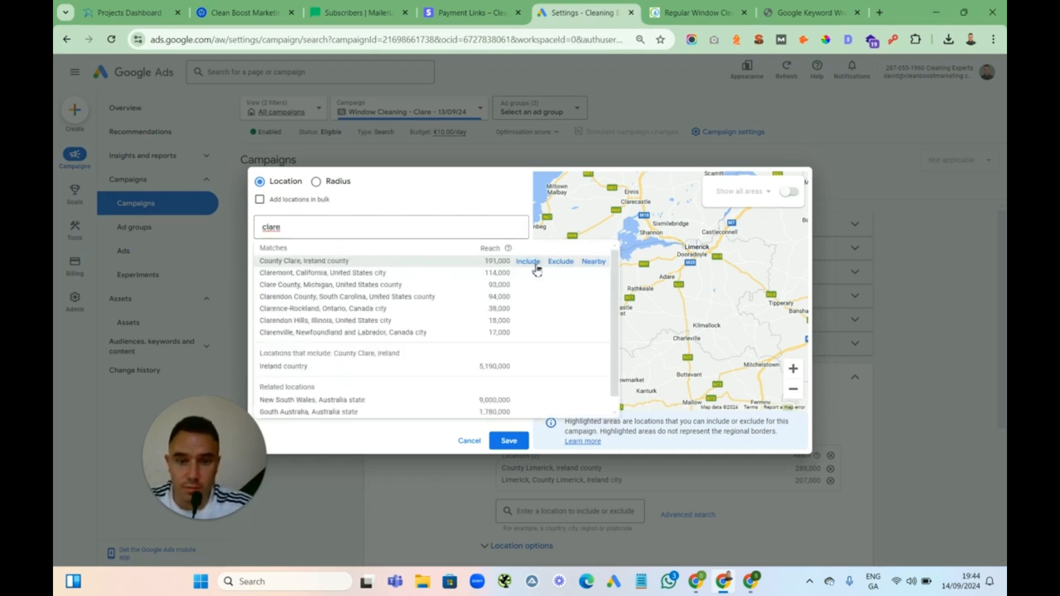
left_click(527, 262)
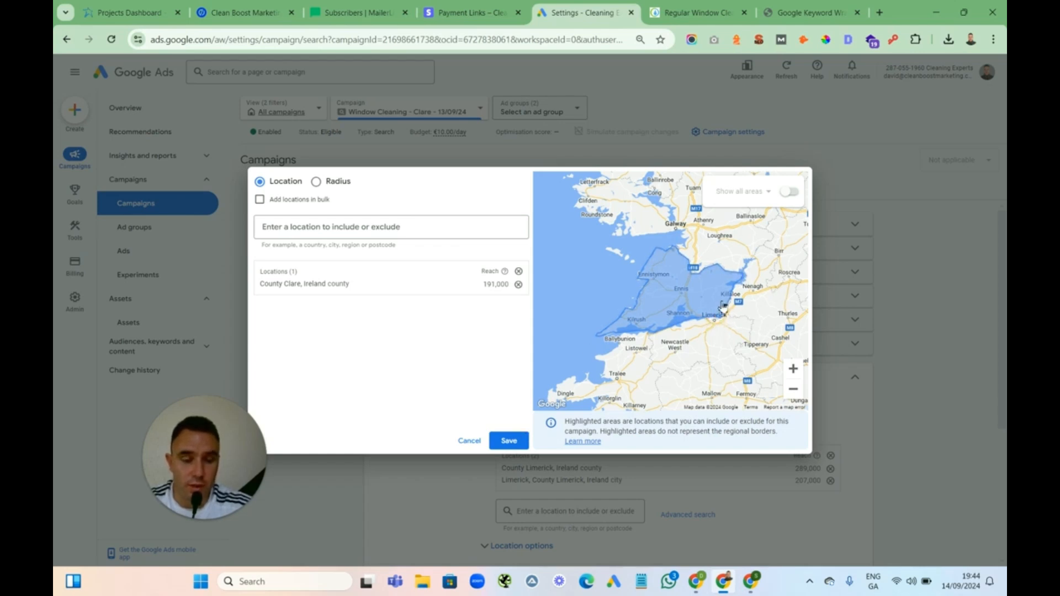
left_click(505, 445)
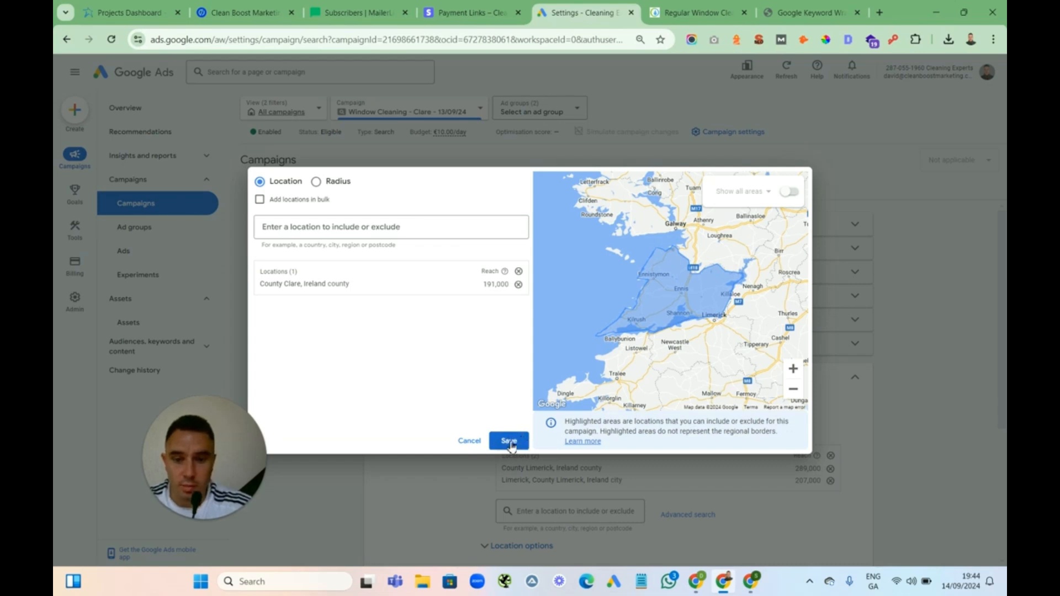
left_click(510, 441)
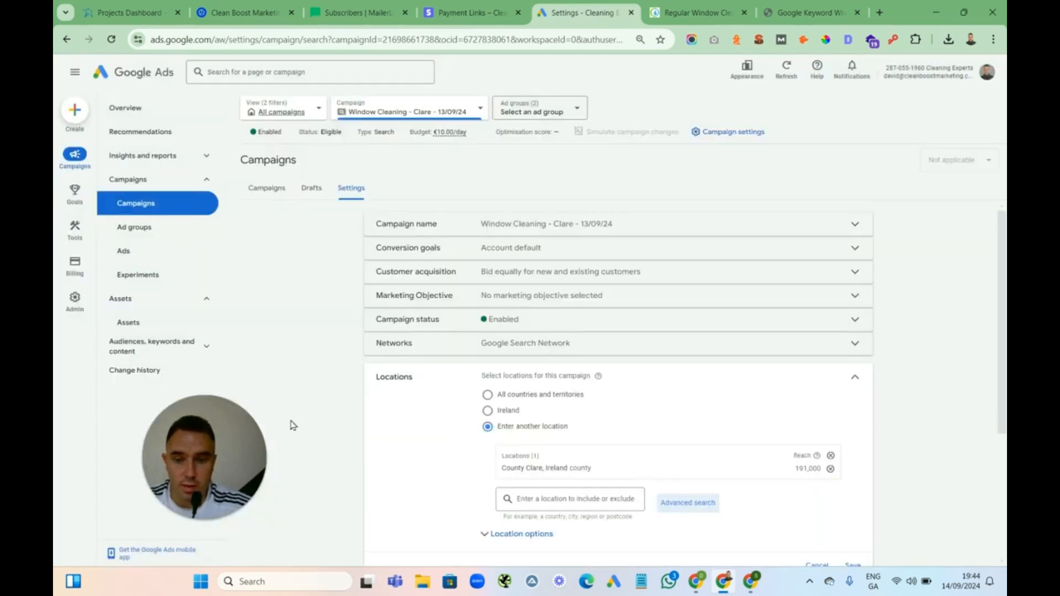
left_click_drag(259, 419, 336, 391)
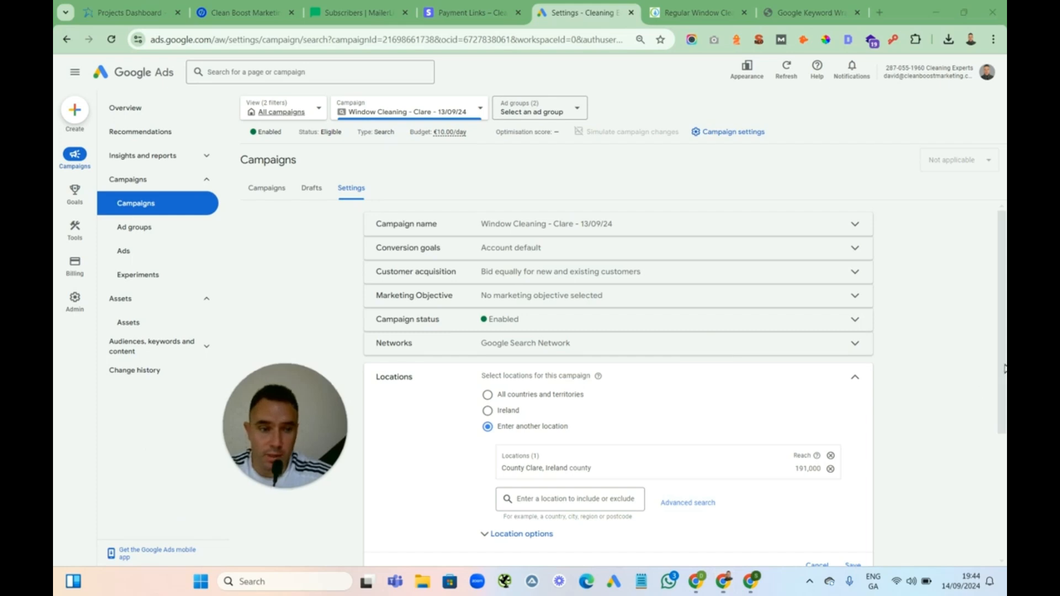
scroll(999, 474, "down", 3)
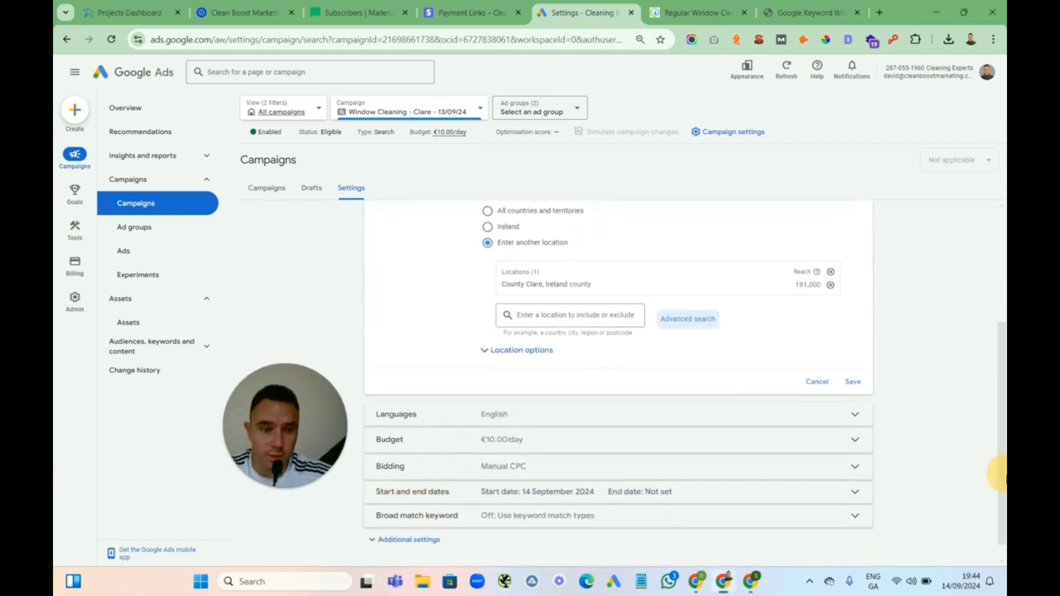
left_click(853, 381)
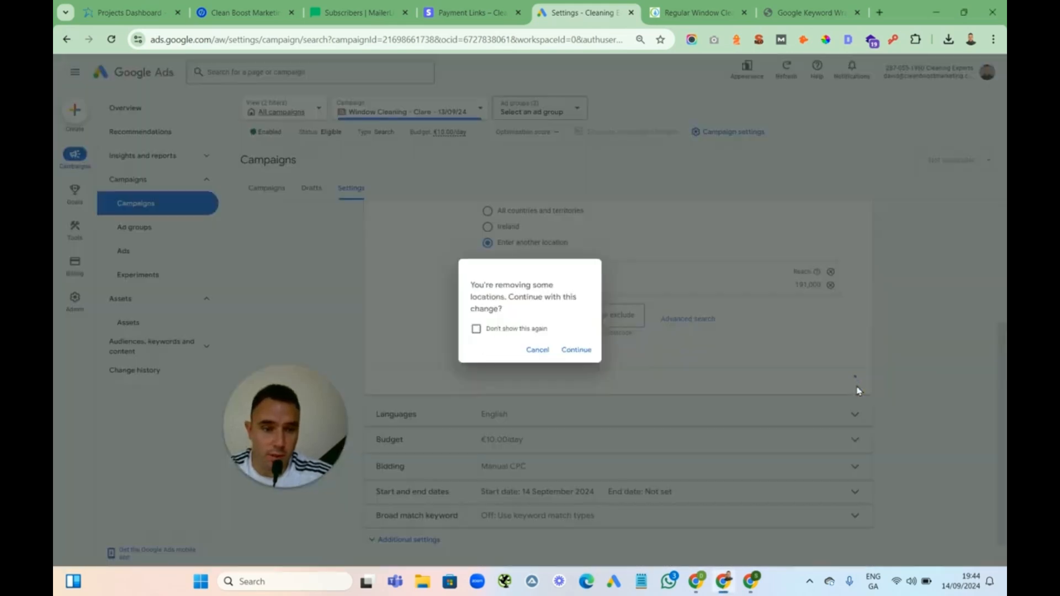
left_click(575, 350)
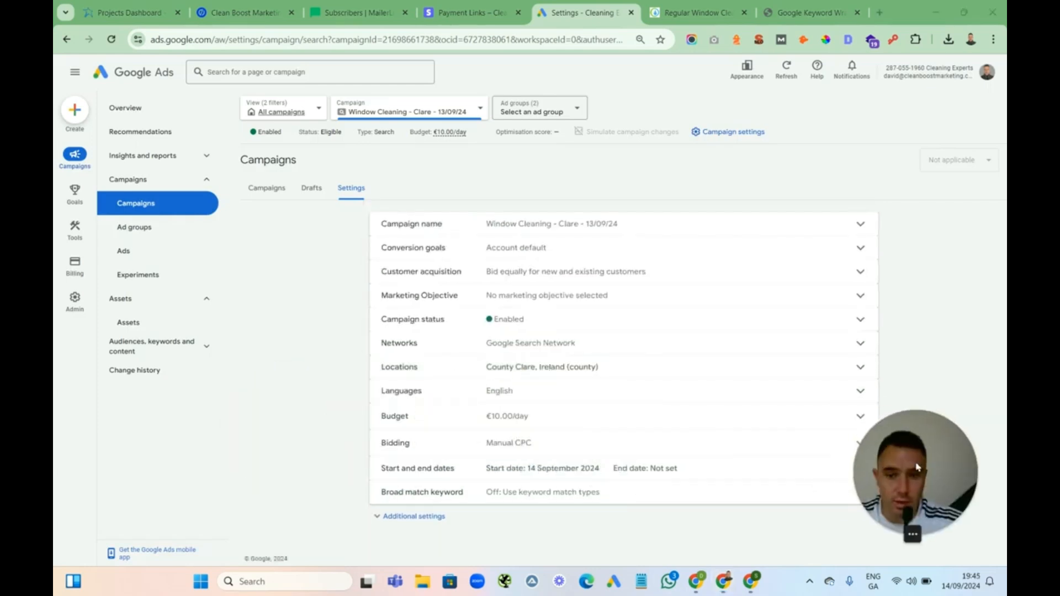
Find and replace Limerick with Clare in all headlines and descriptions of both ads in the Clare campaign
left_click(149, 229)
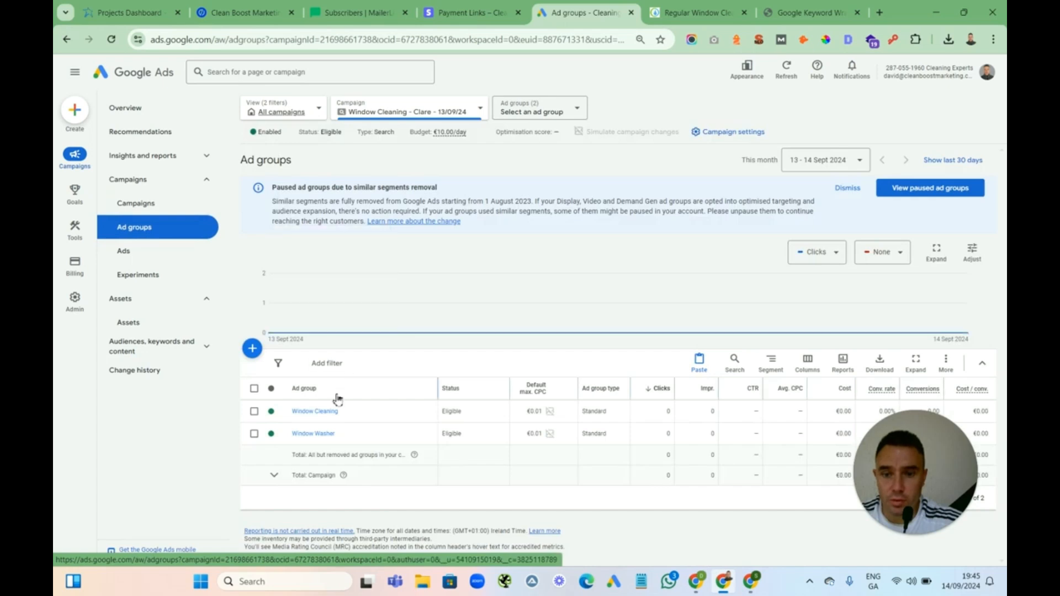
left_click(125, 253)
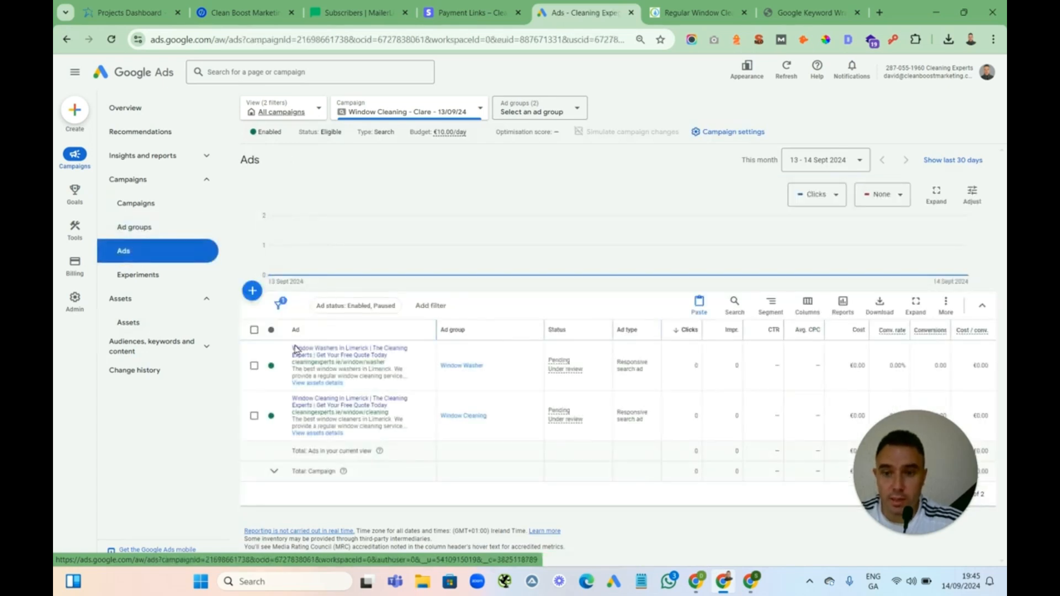
left_click(254, 331)
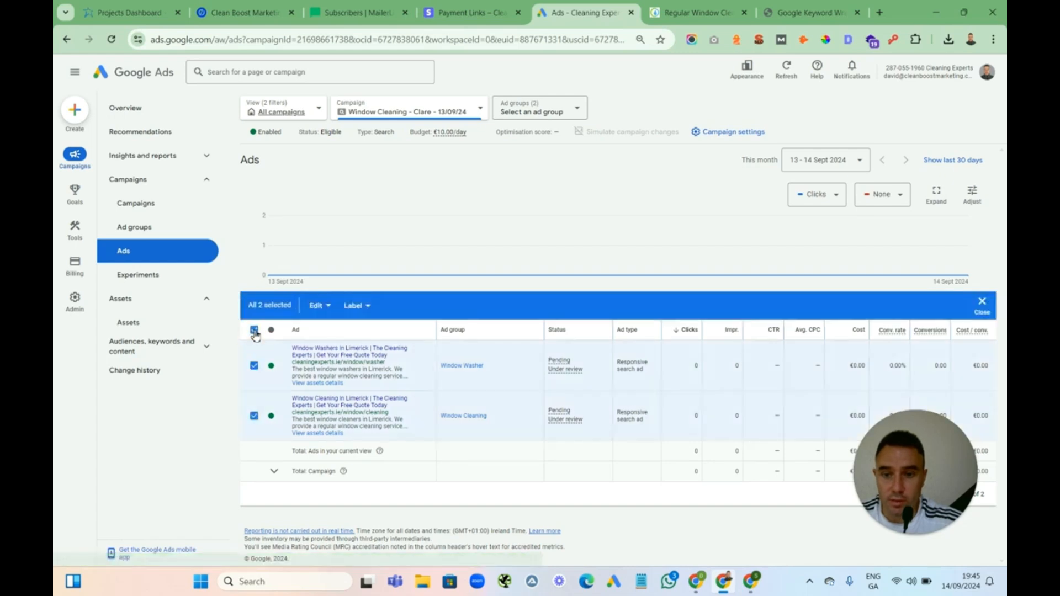
left_click(324, 309)
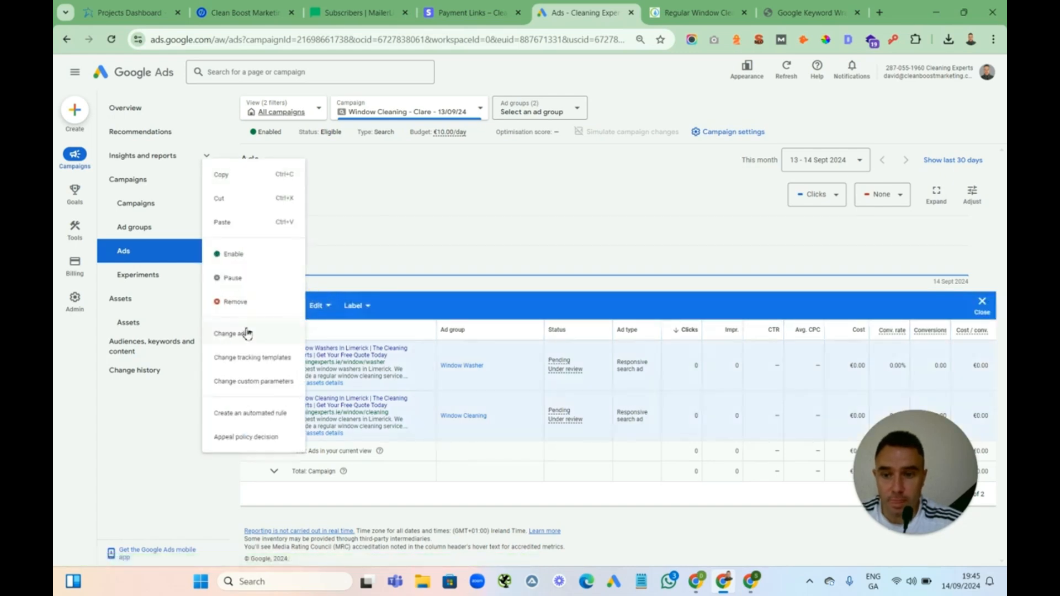
left_click(237, 335)
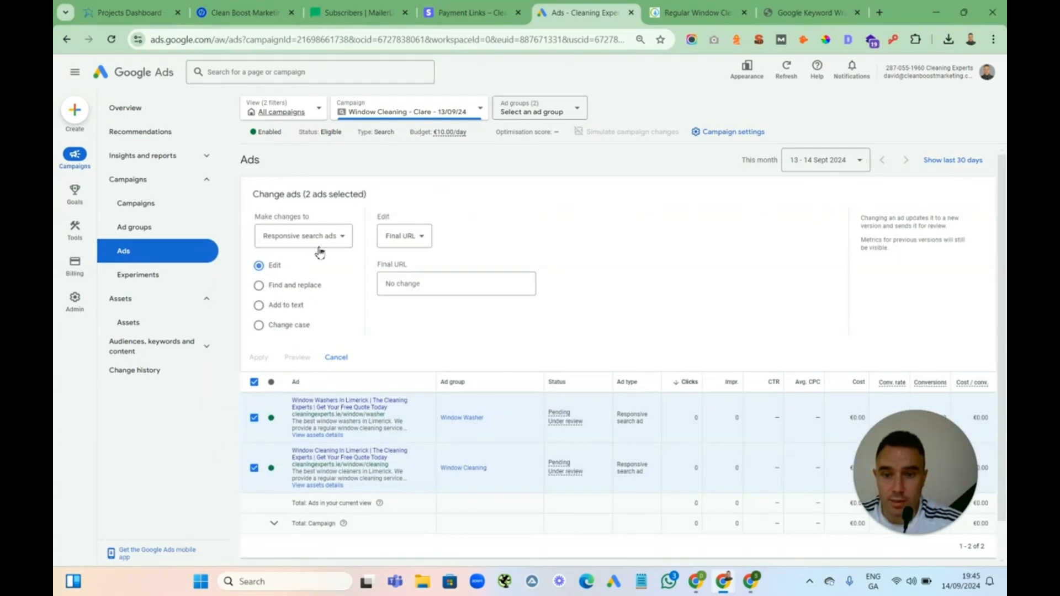
left_click(259, 286)
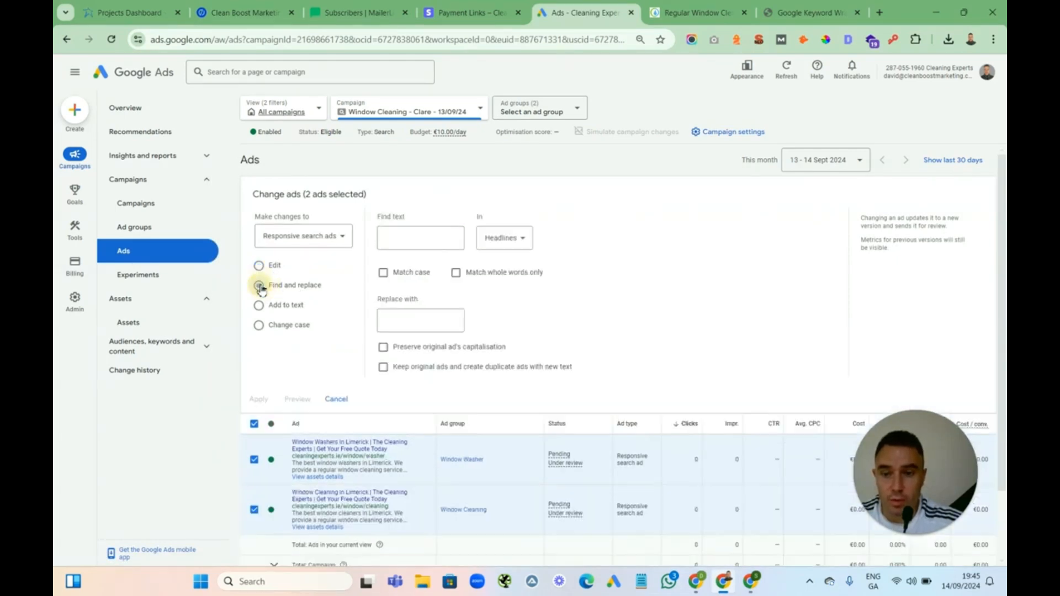
left_click(501, 239)
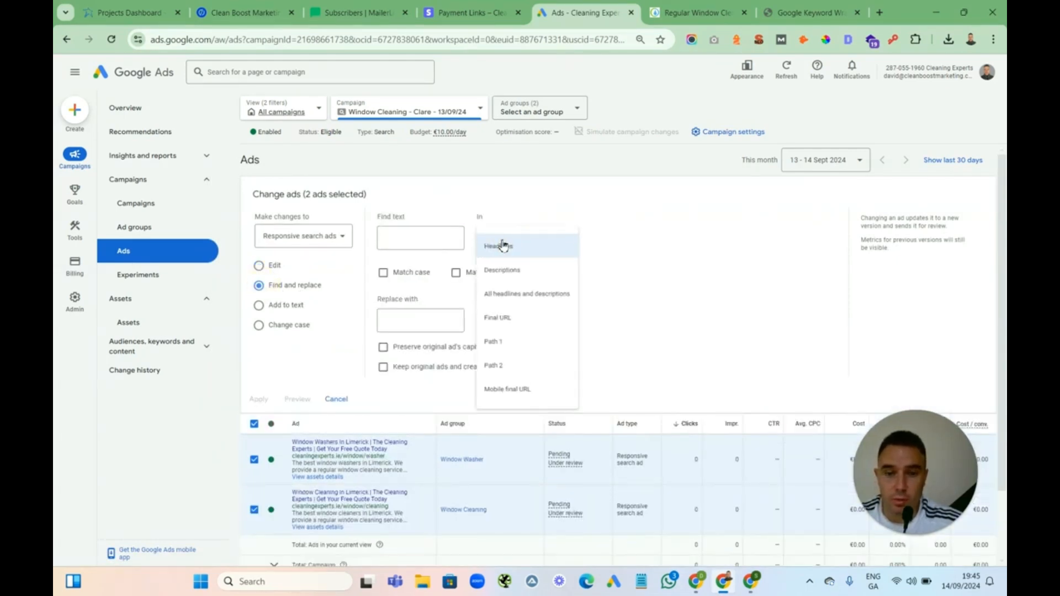
left_click(518, 295)
left_click(395, 238)
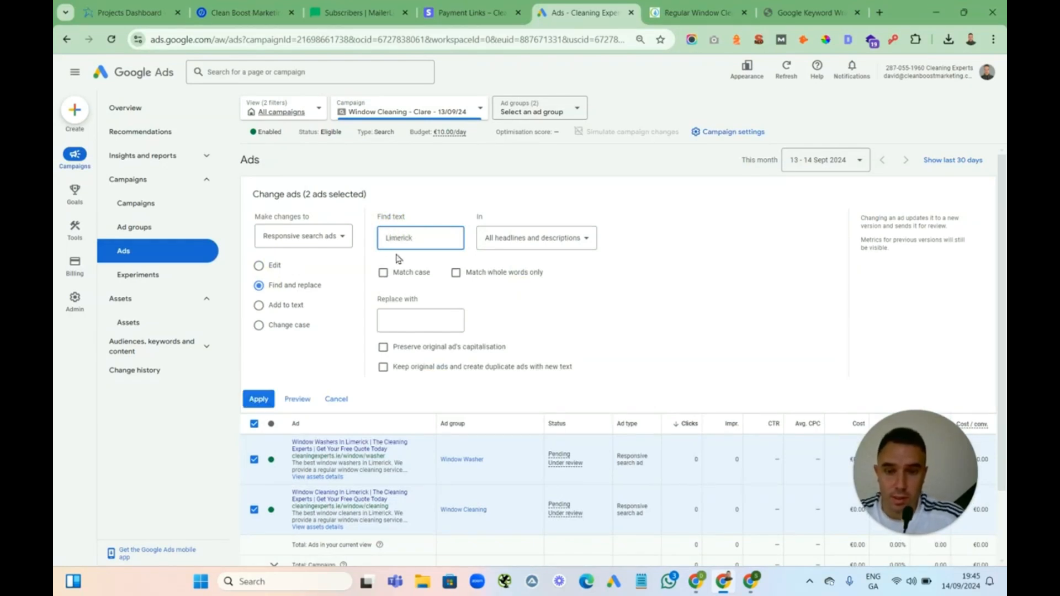
left_click(392, 322)
type("Clare")
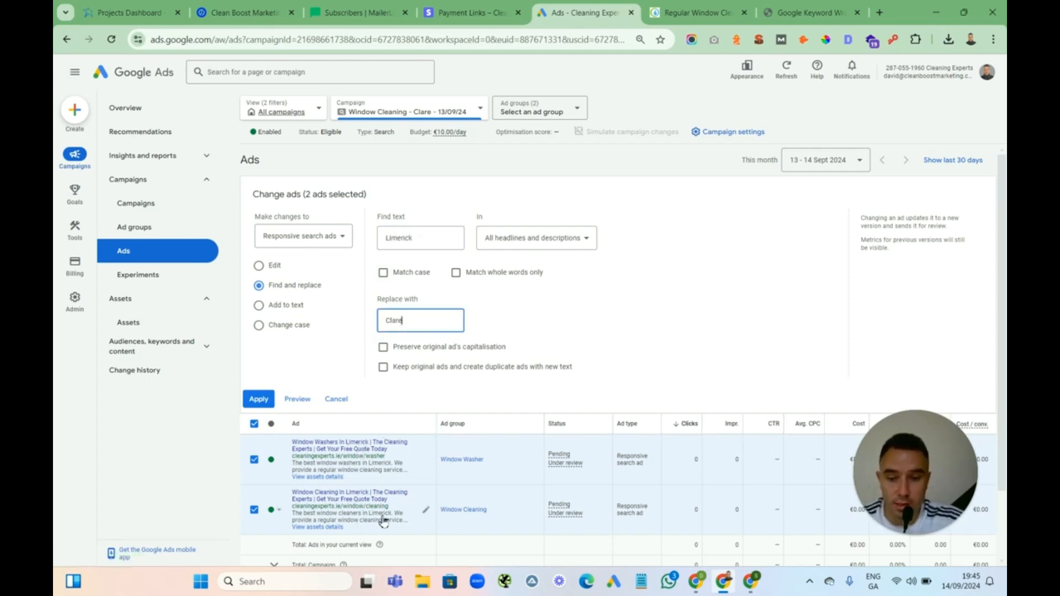
left_click(257, 399)
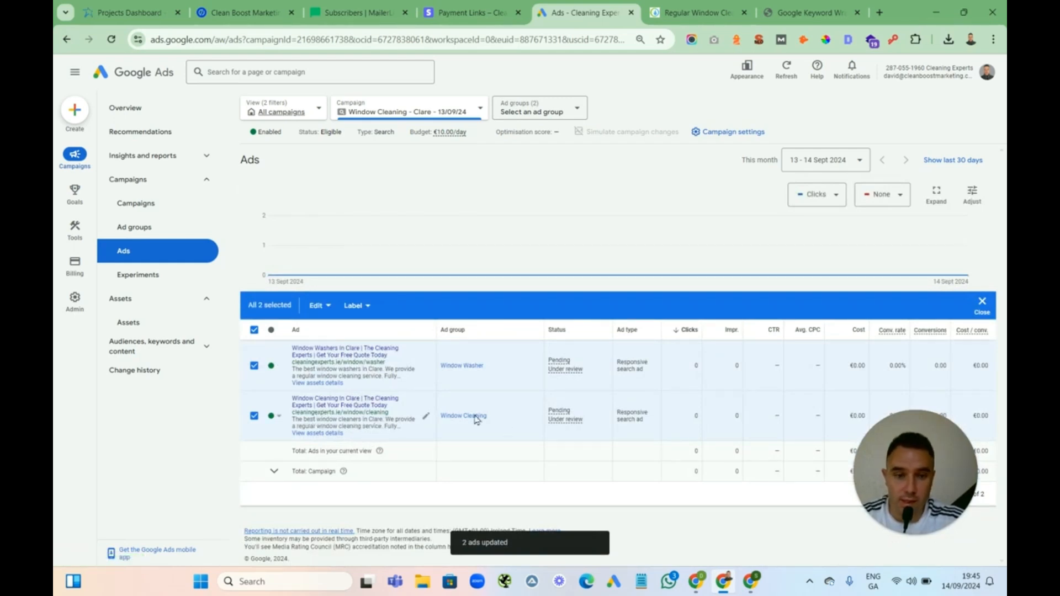
left_click(319, 306)
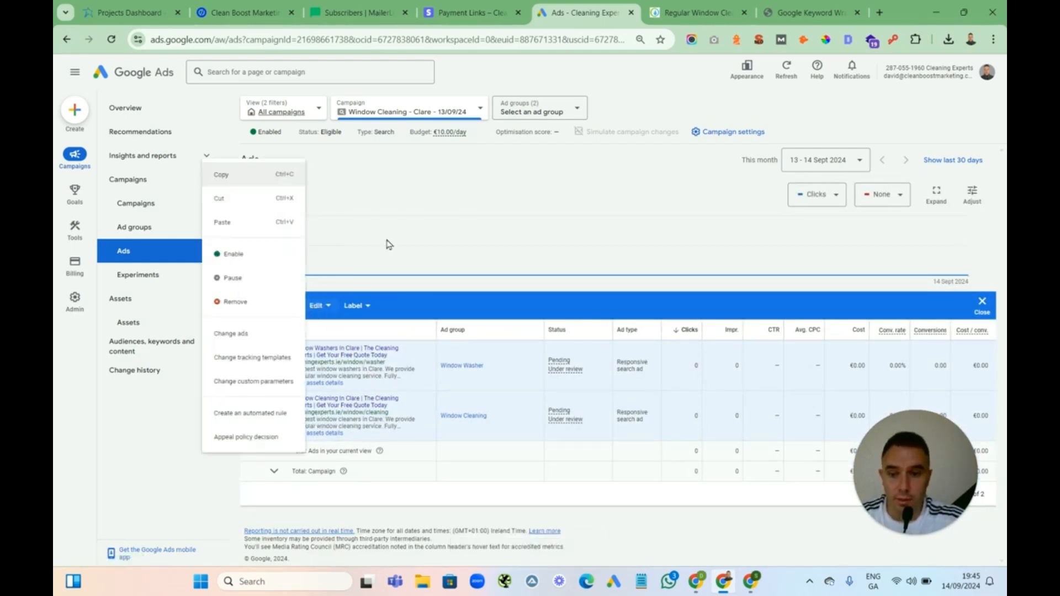
left_click(696, 12)
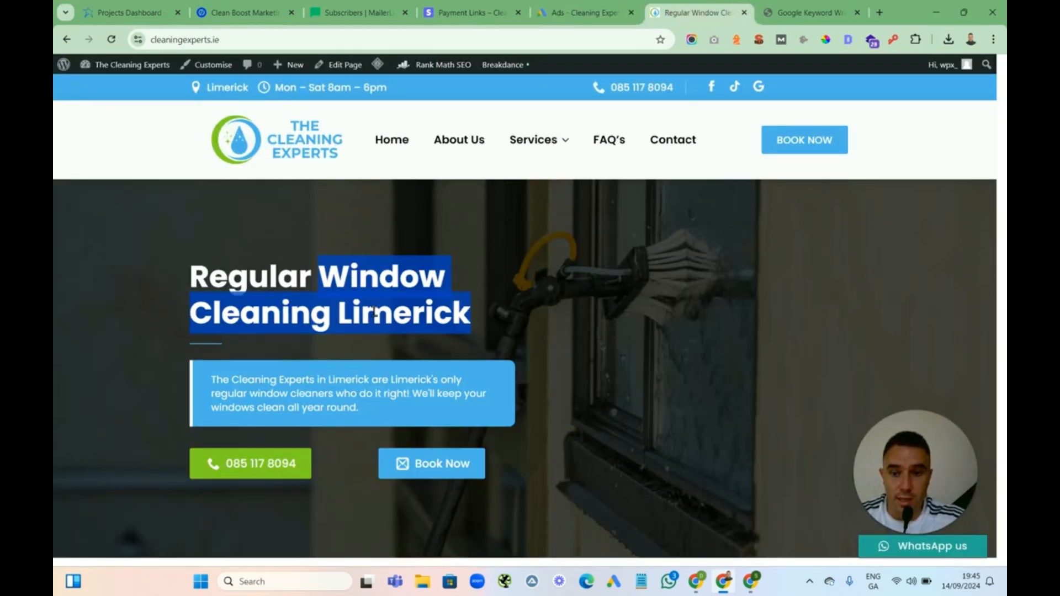
left_click(574, 13)
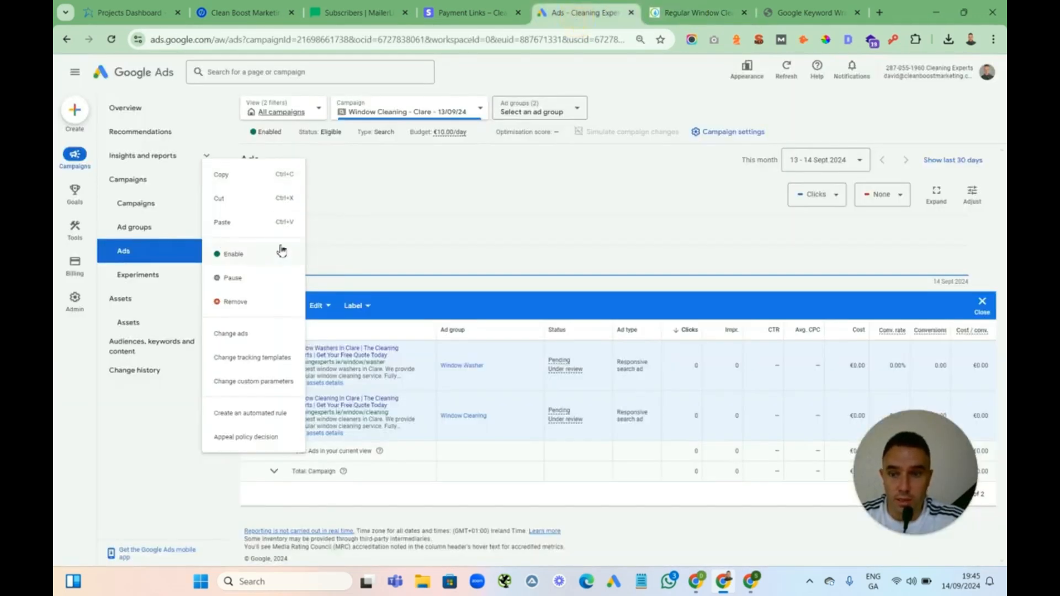
left_click(409, 269)
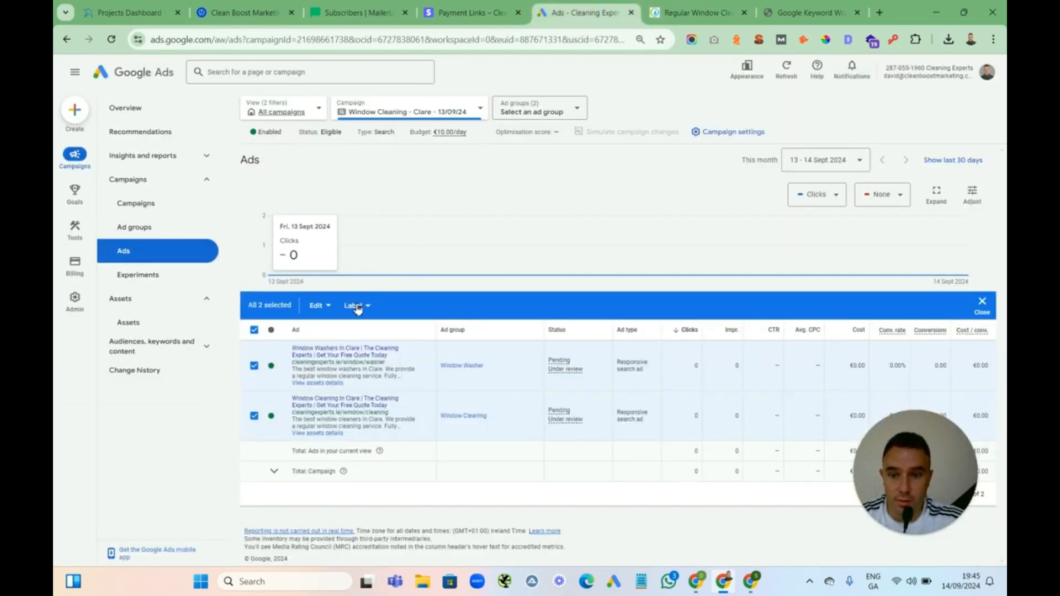
left_click(319, 308)
left_click(250, 334)
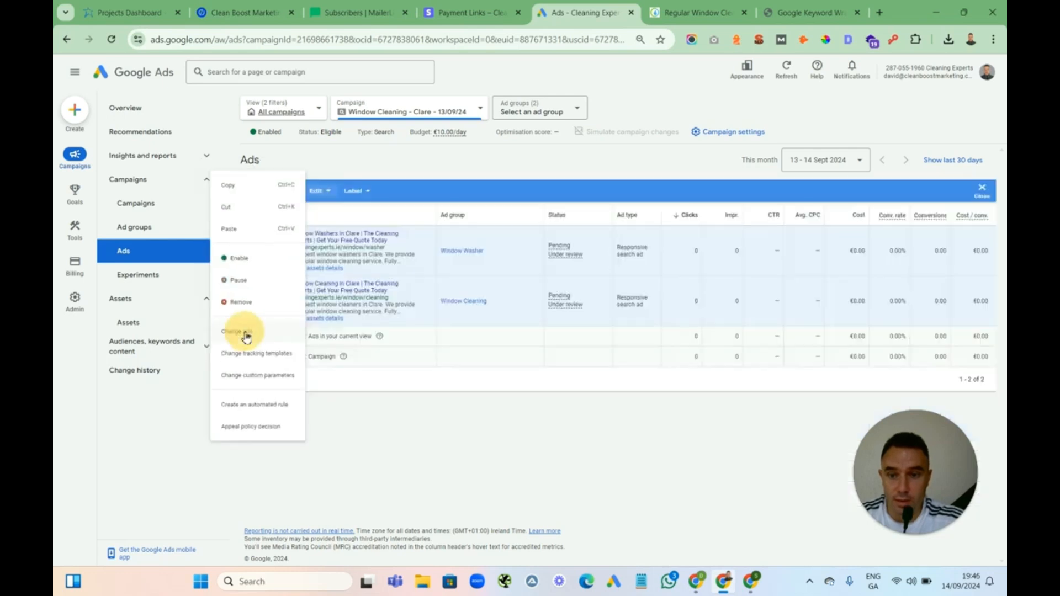
left_click(404, 285)
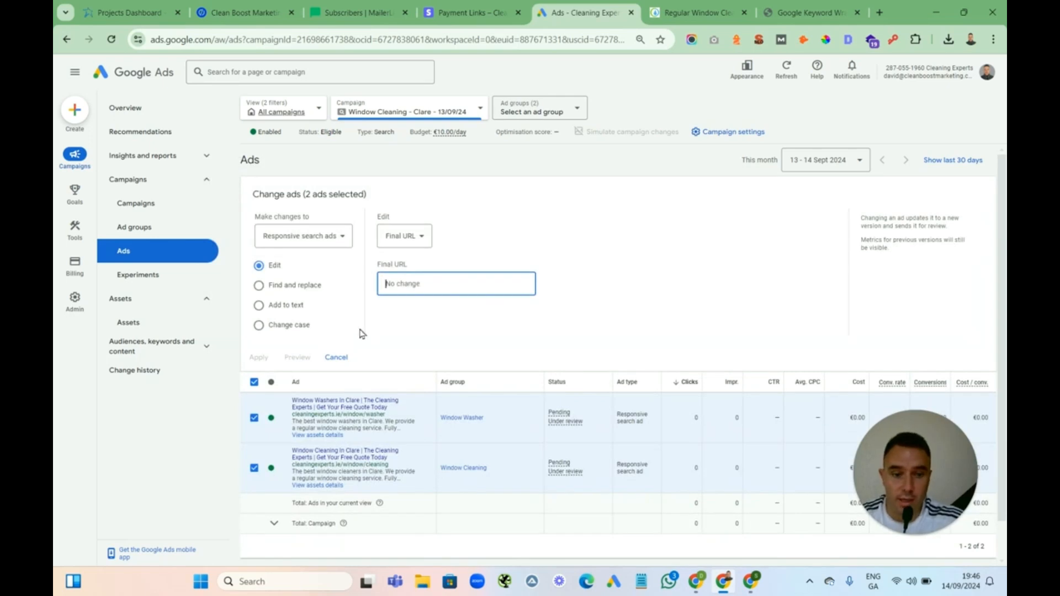
left_click(337, 357)
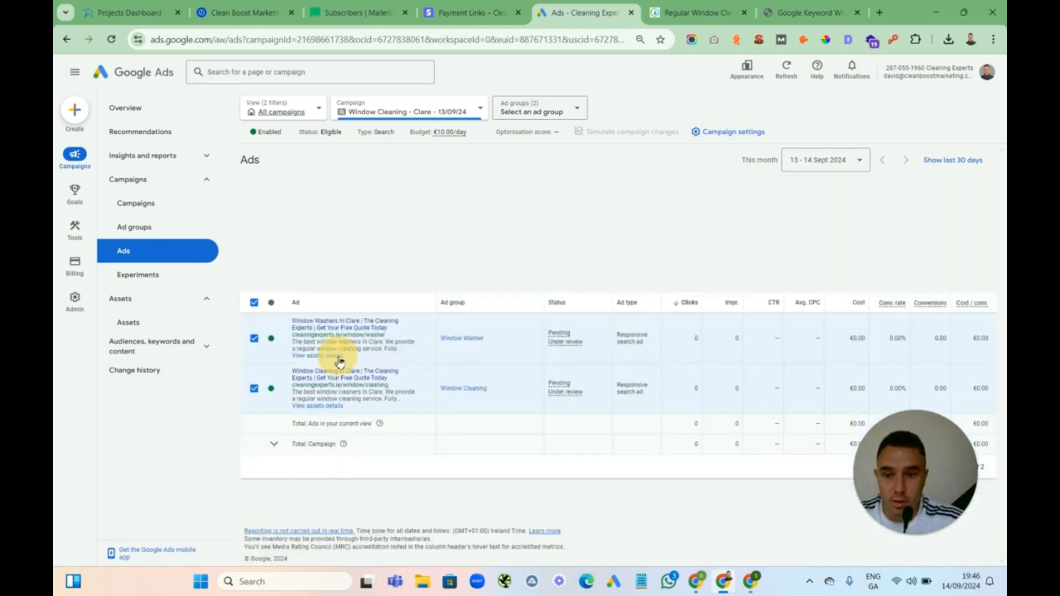
Find and replace limerick with clare in all keywords of the Clare campaign
left_click(196, 348)
left_click(168, 374)
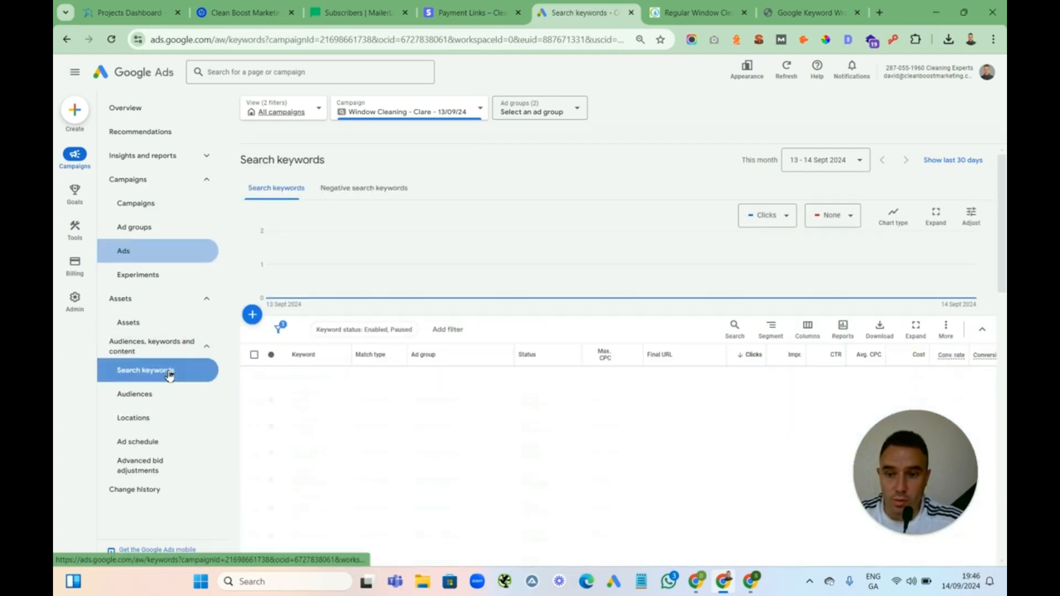
left_click(254, 356)
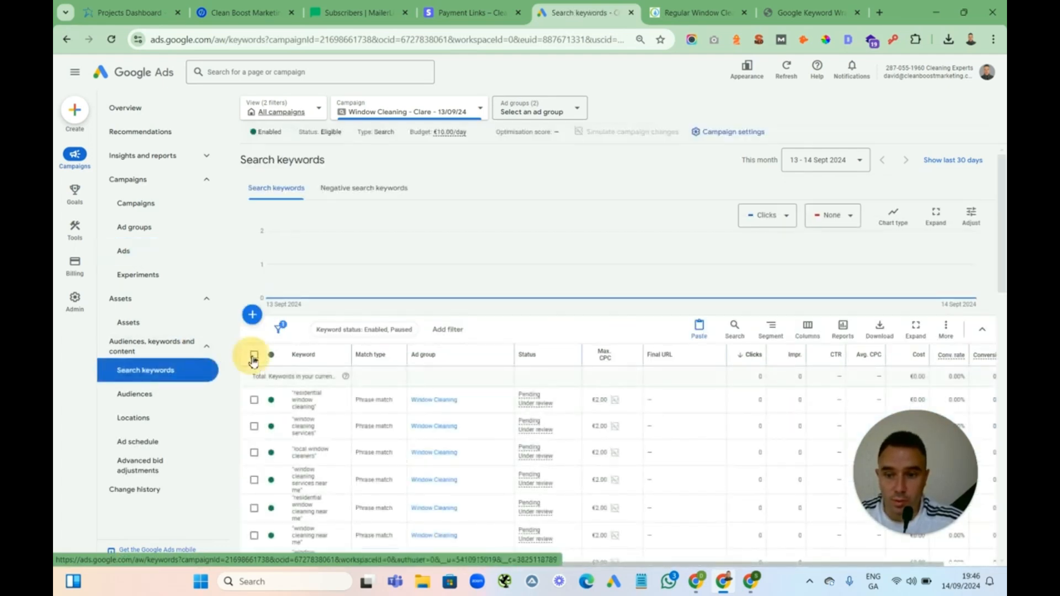
left_click(325, 329)
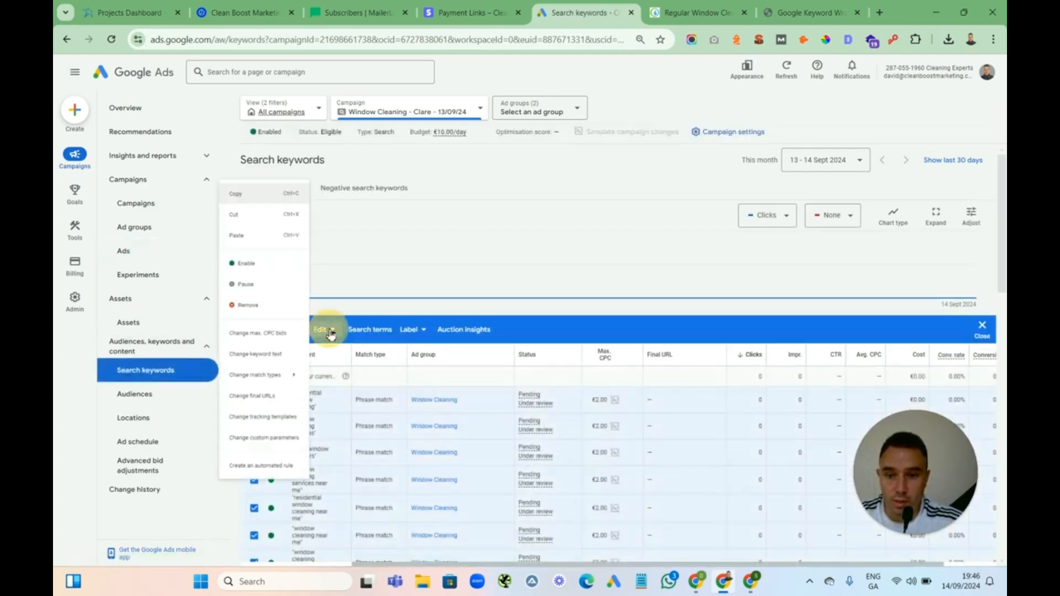
left_click(264, 359)
left_click(381, 265)
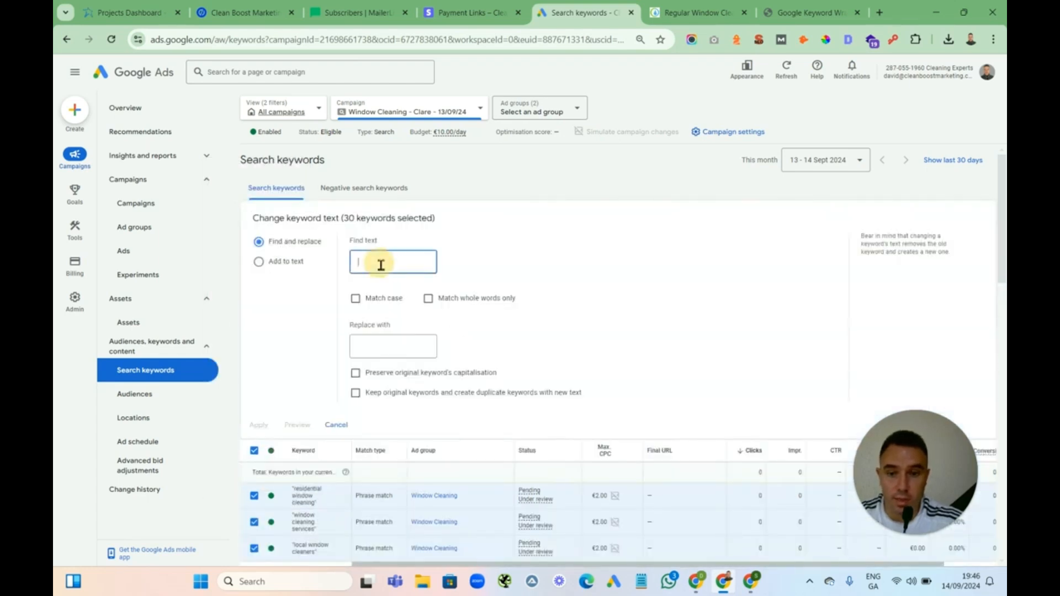
type("limerick")
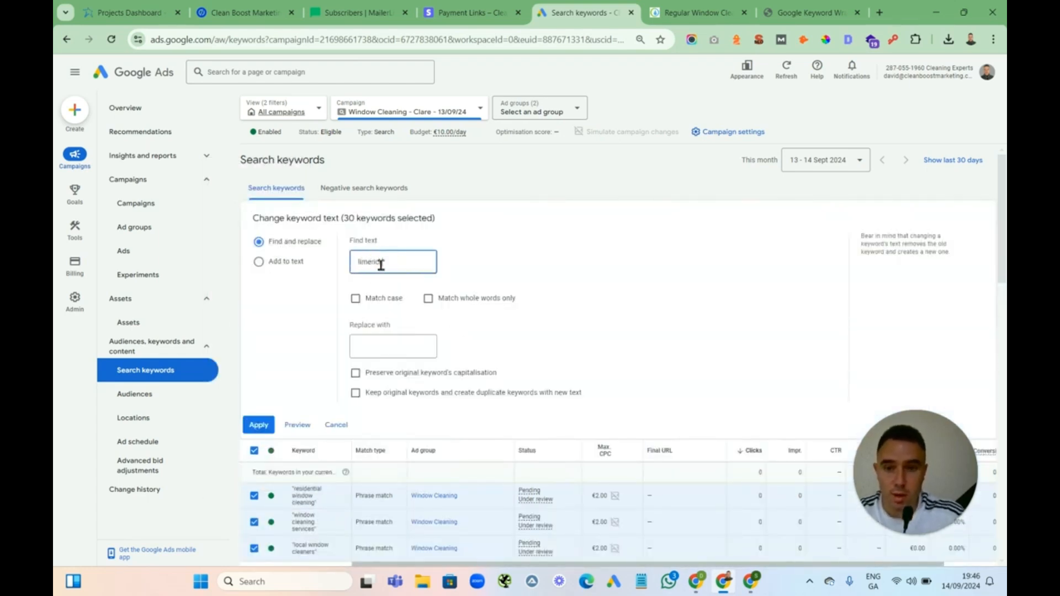
left_click(367, 348)
type("clare")
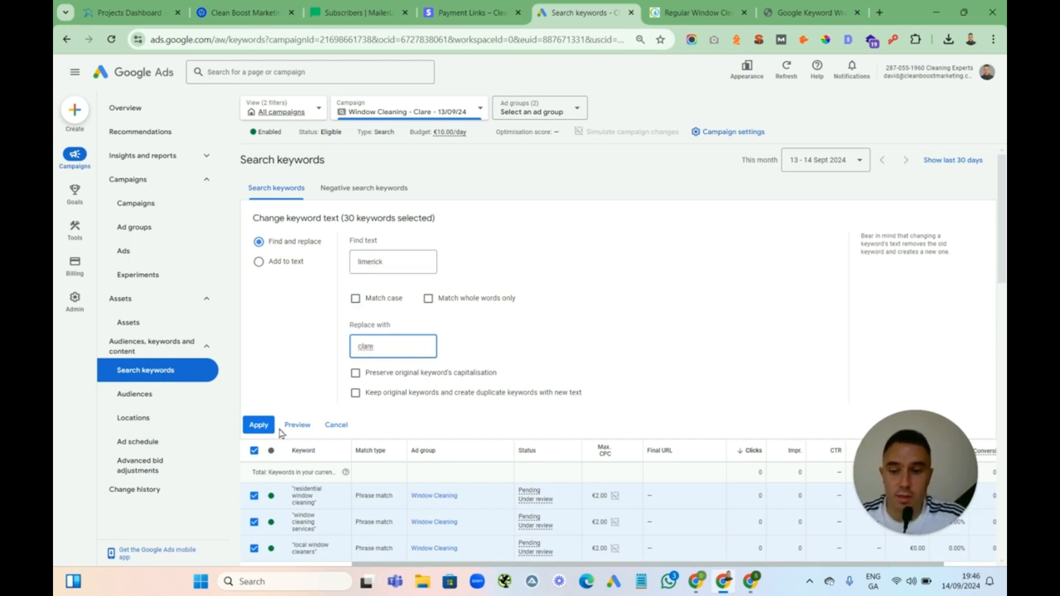
left_click(260, 426)
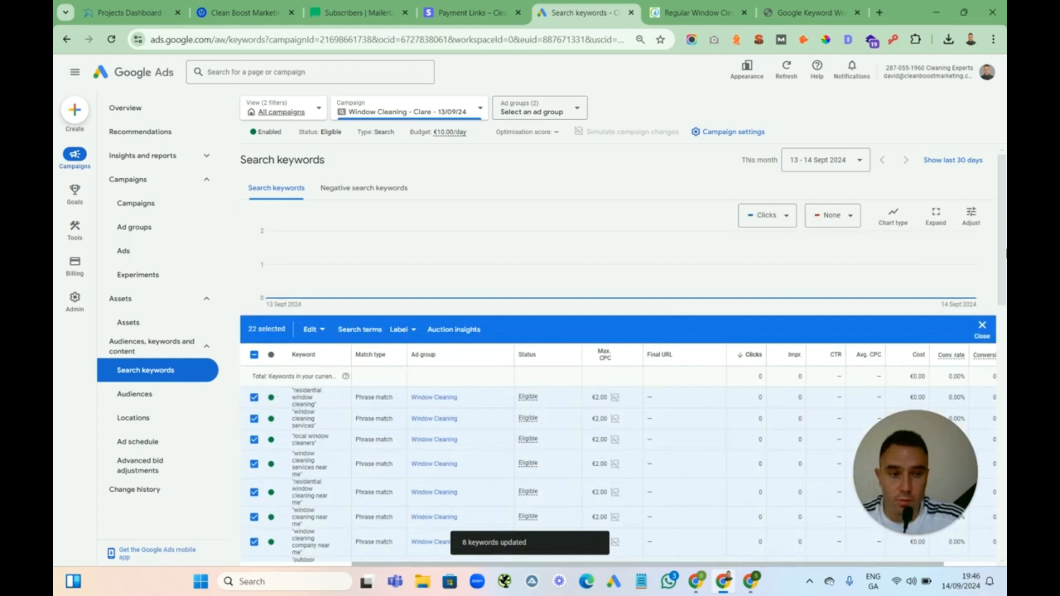
scroll(988, 231, "down", 8)
scroll(988, 384, "up", 2)
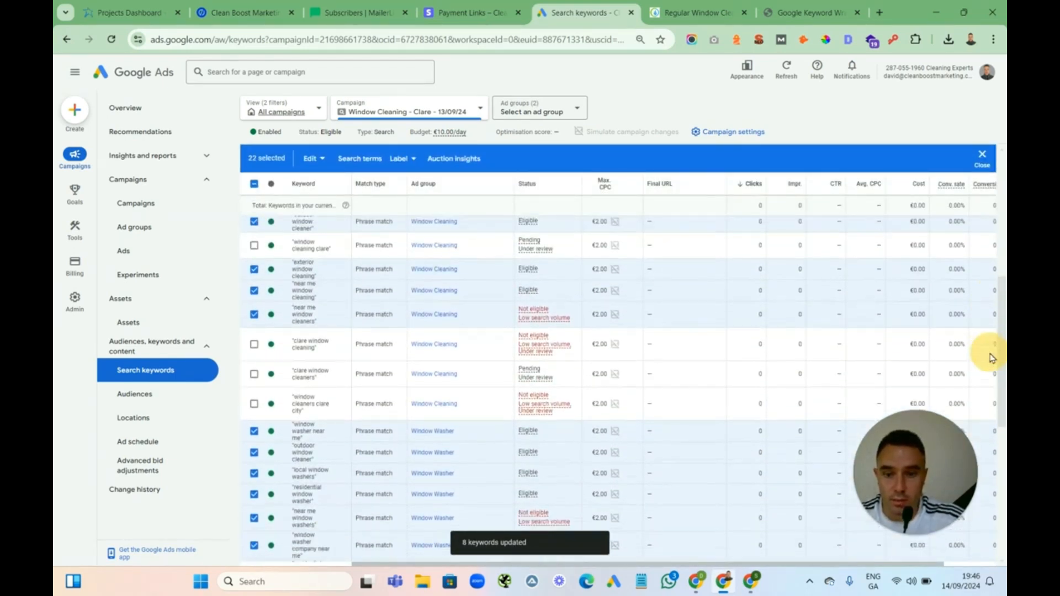
left_click_drag(991, 357, 988, 360)
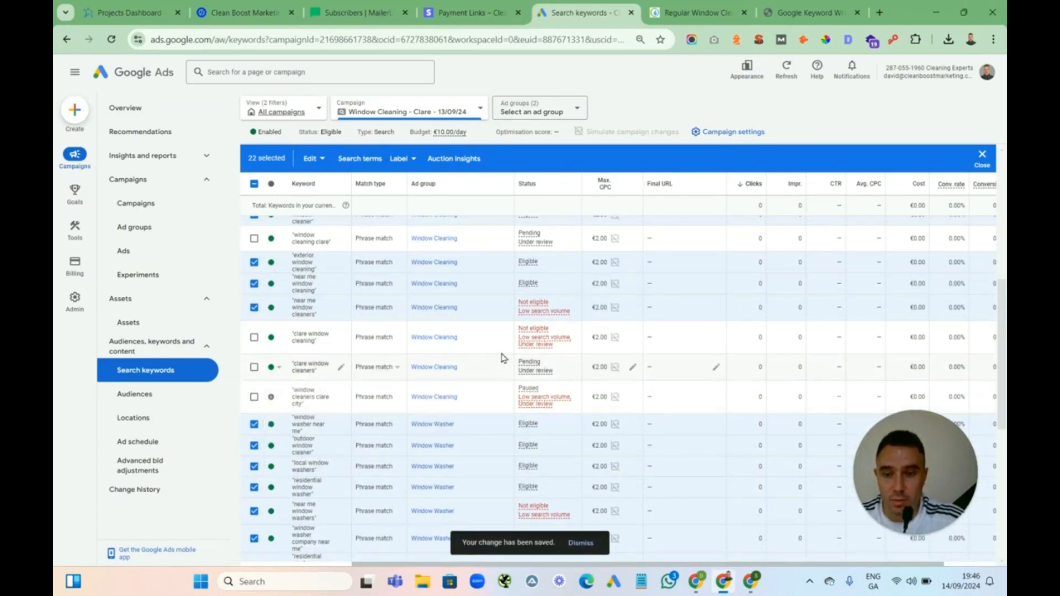
mouse_move(997, 439)
left_mouse_down()
mouse_move(986, 533)
mouse_move(1001, 324)
mouse_move(997, 398)
mouse_move(997, 382)
left_mouse_up()
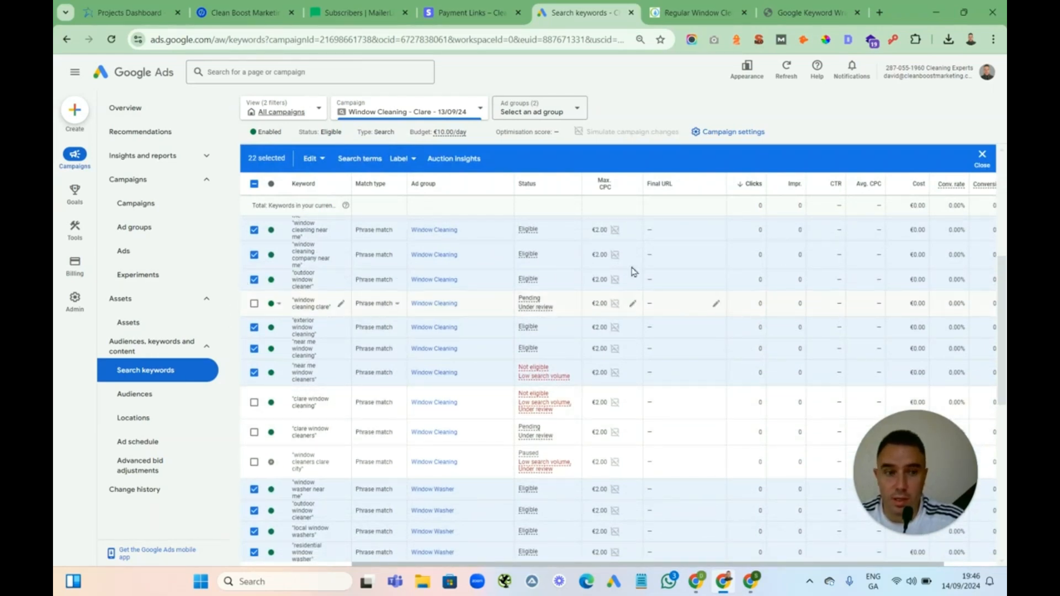
Open the account's campaigns list and examine both window cleaning campaigns
left_click(153, 205)
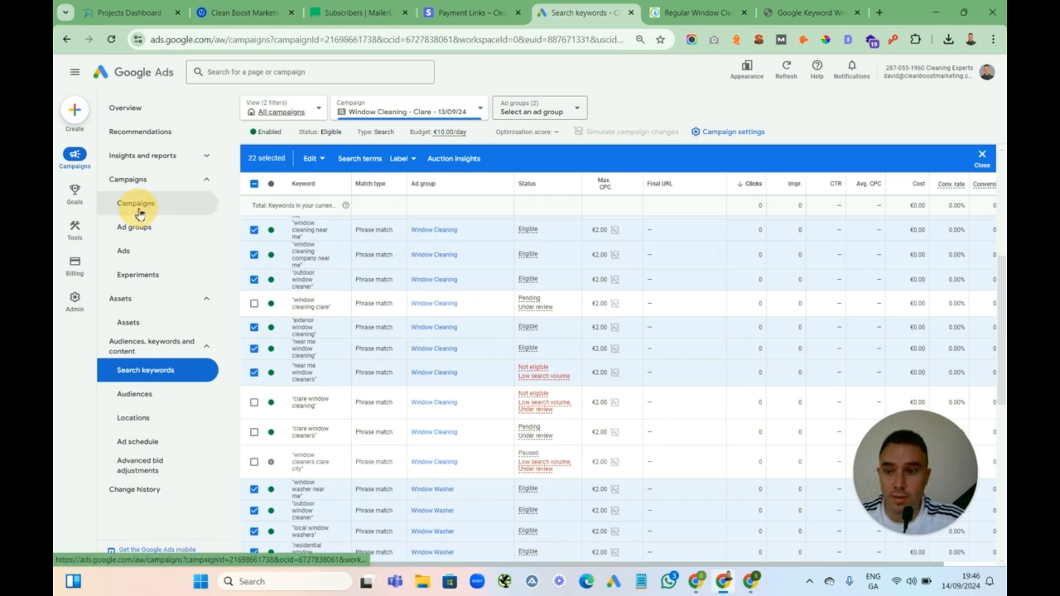
left_click(283, 113)
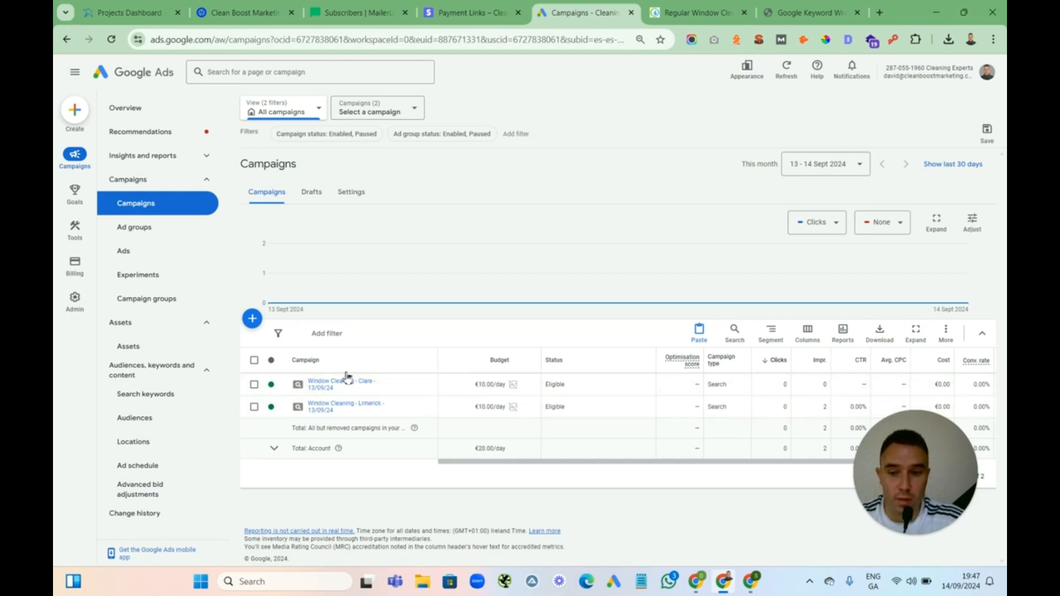
left_click(254, 361)
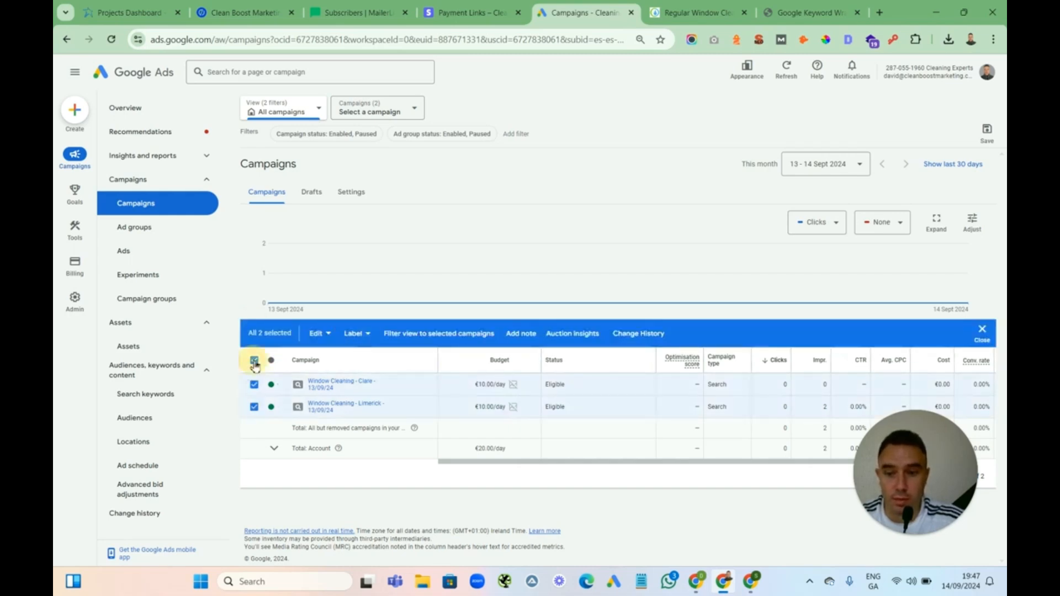
left_click(254, 362)
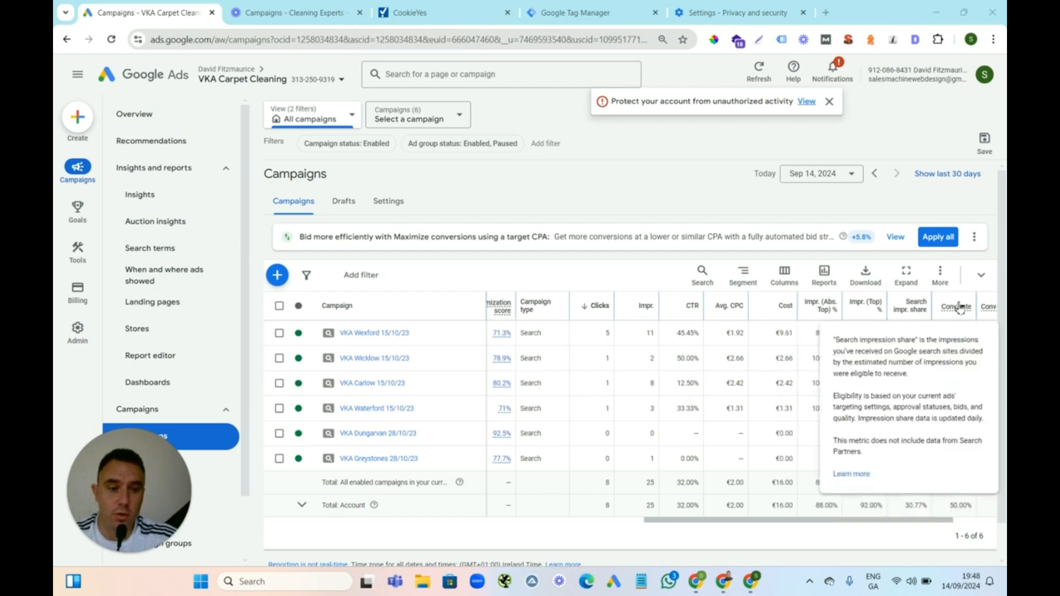
In the VKA Carpet Cleaning account, sort the campaigns by optimization score
left_click_drag(781, 519, 816, 520)
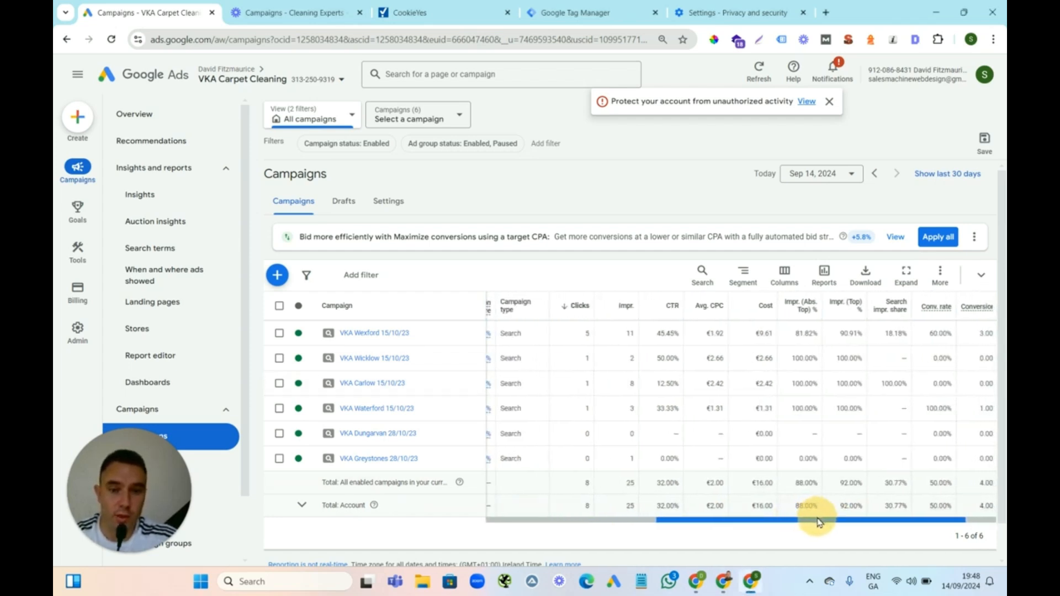
left_click_drag(712, 520, 676, 519)
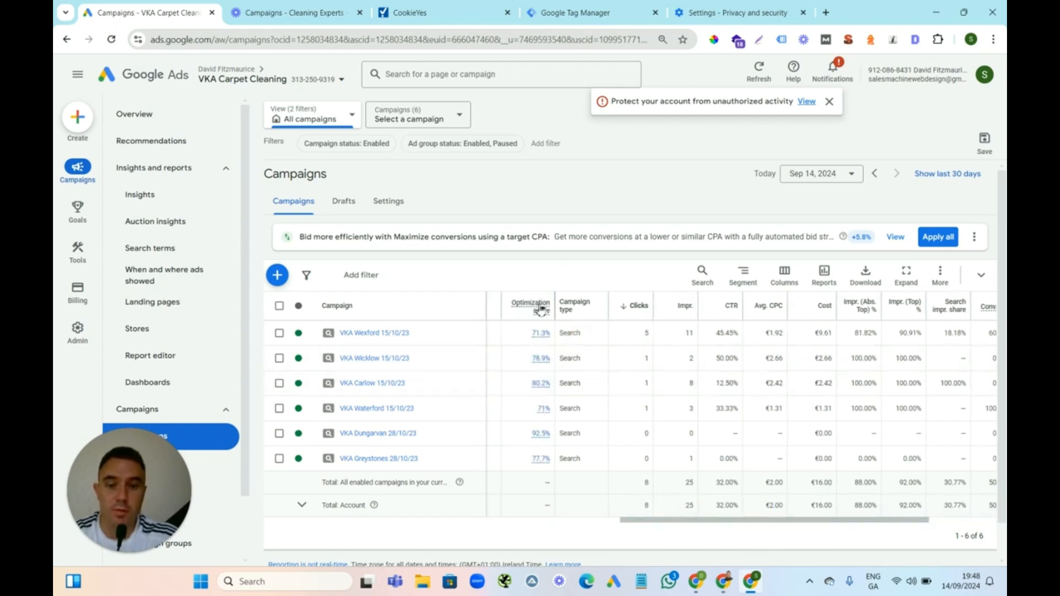
mouse_move(541, 309)
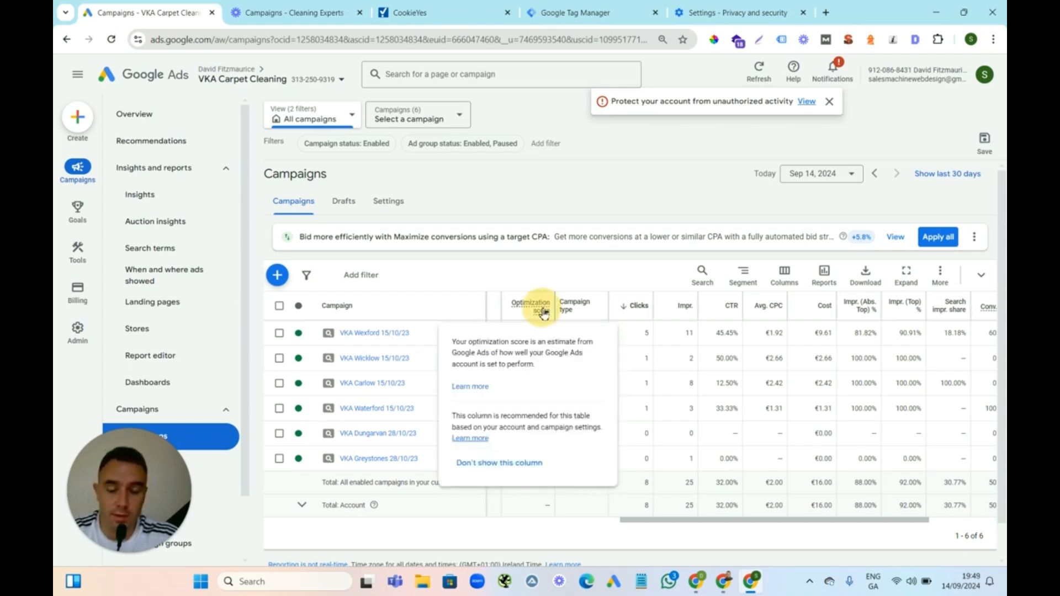
left_click(543, 313)
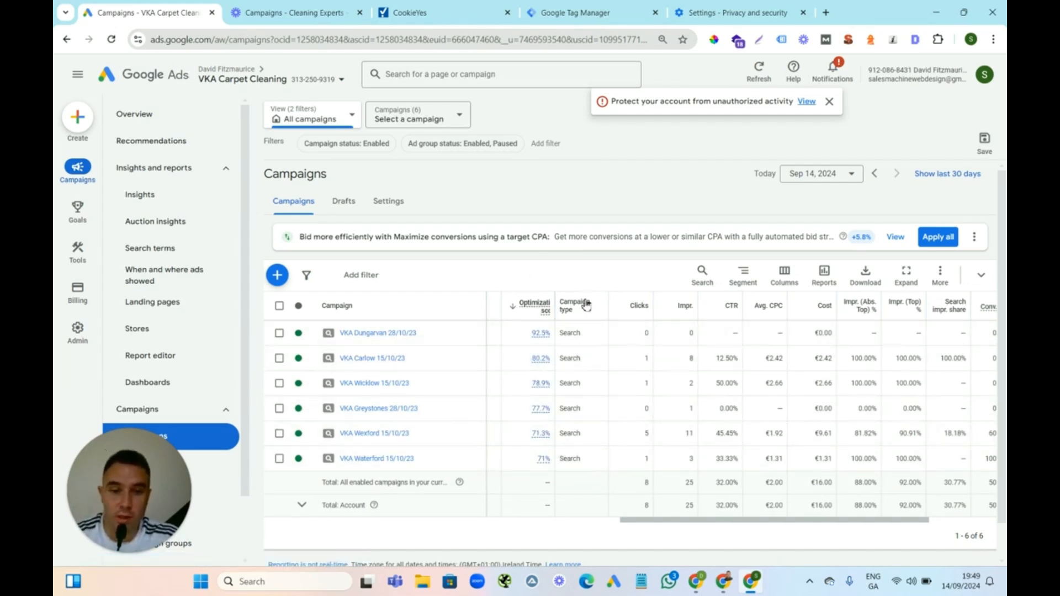
Examine the performance metric columns of the VKA Carpet Cleaning campaigns
mouse_move(584, 307)
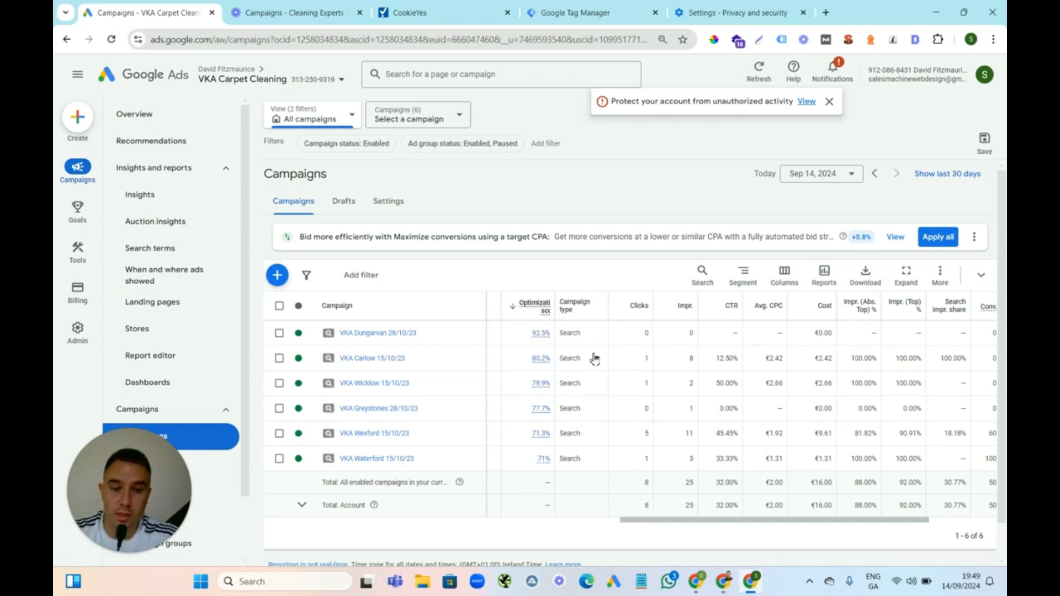
mouse_move(649, 309)
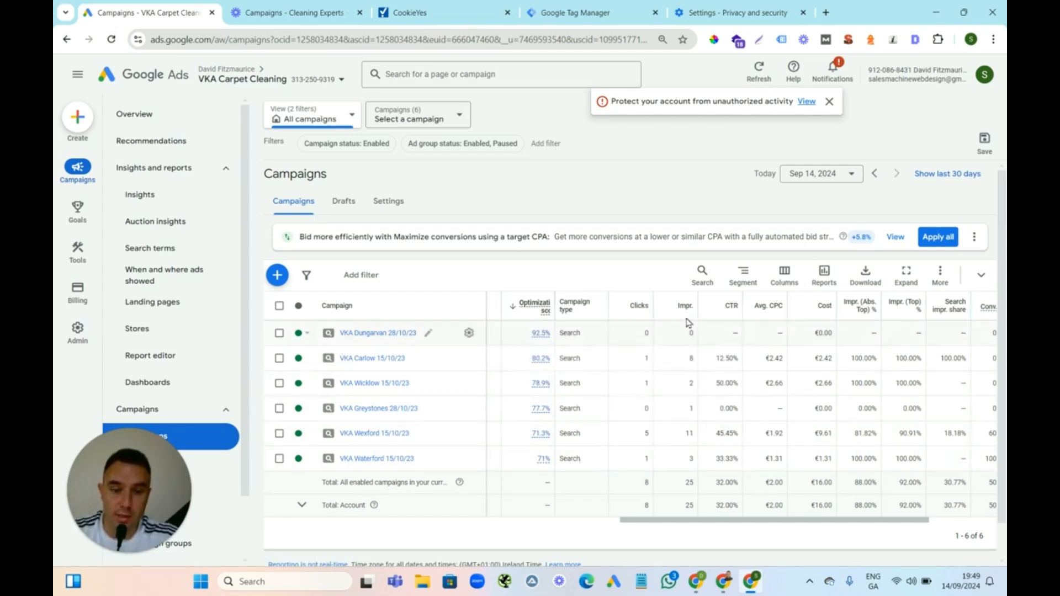
mouse_move(691, 309)
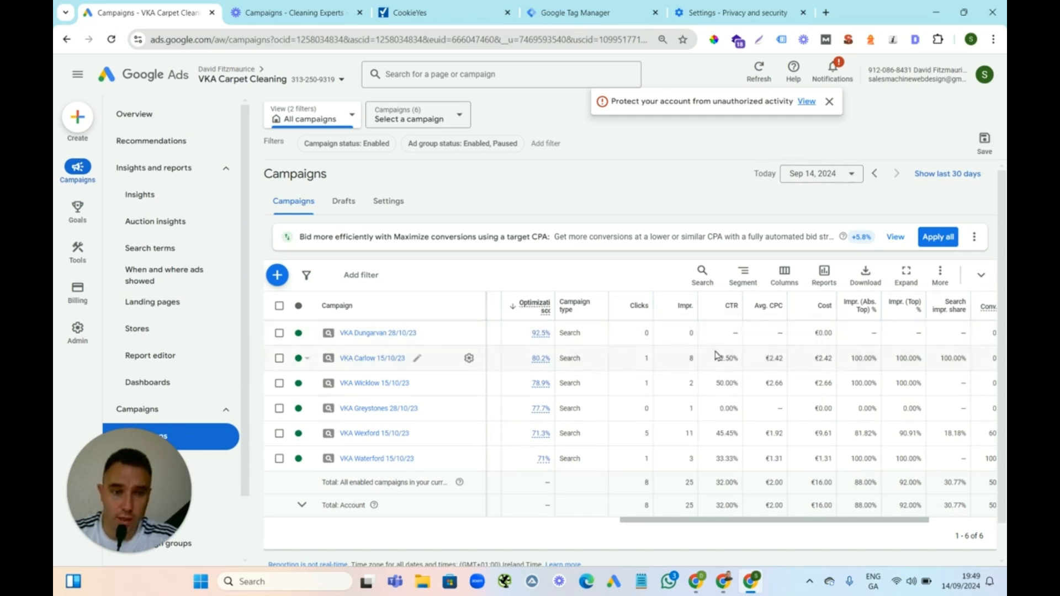
left_click_drag(743, 519, 865, 523)
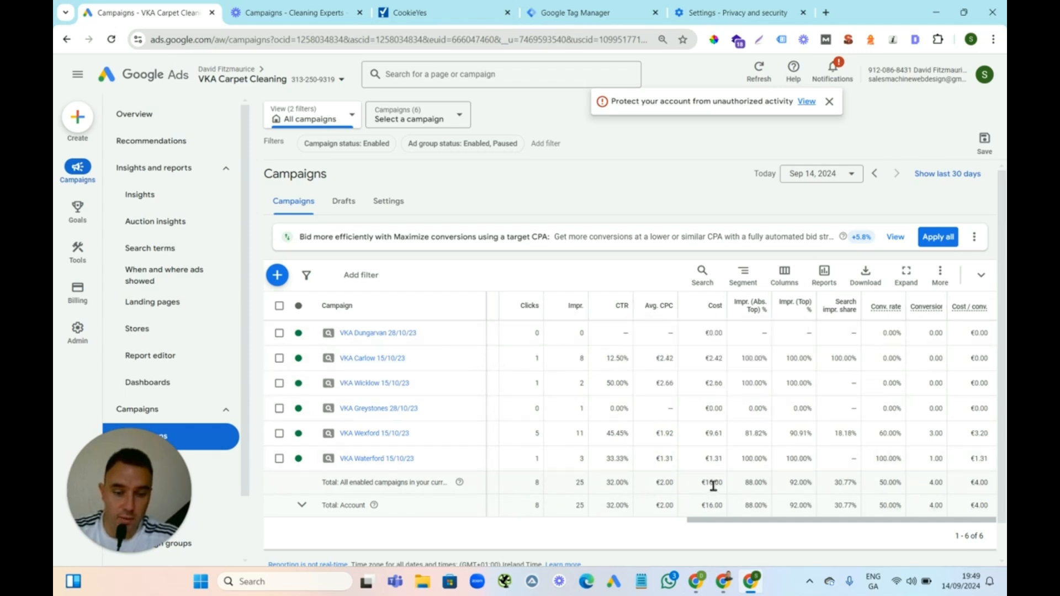
mouse_move(754, 310)
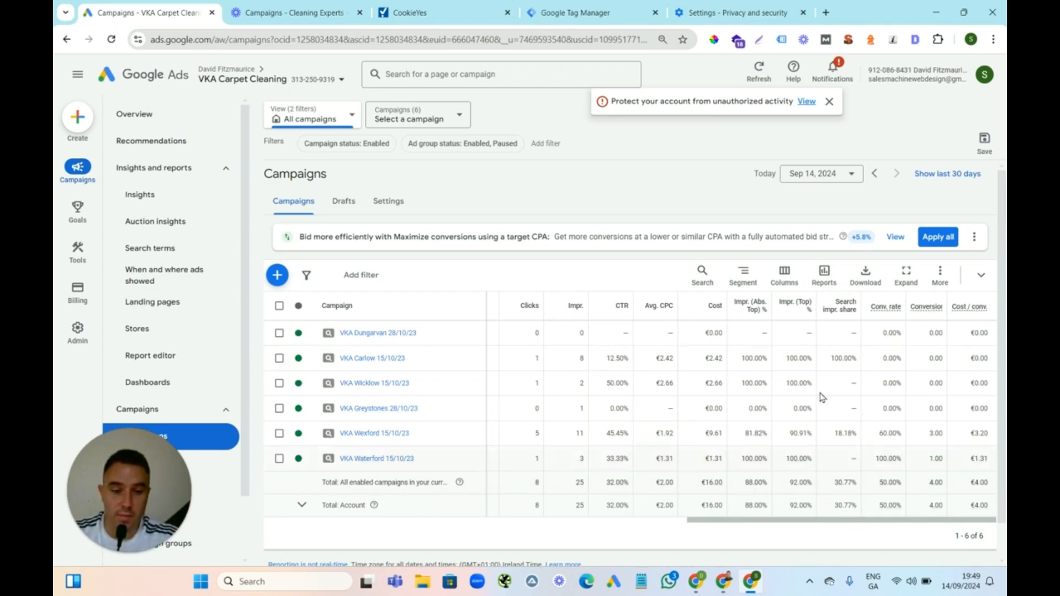
mouse_move(798, 313)
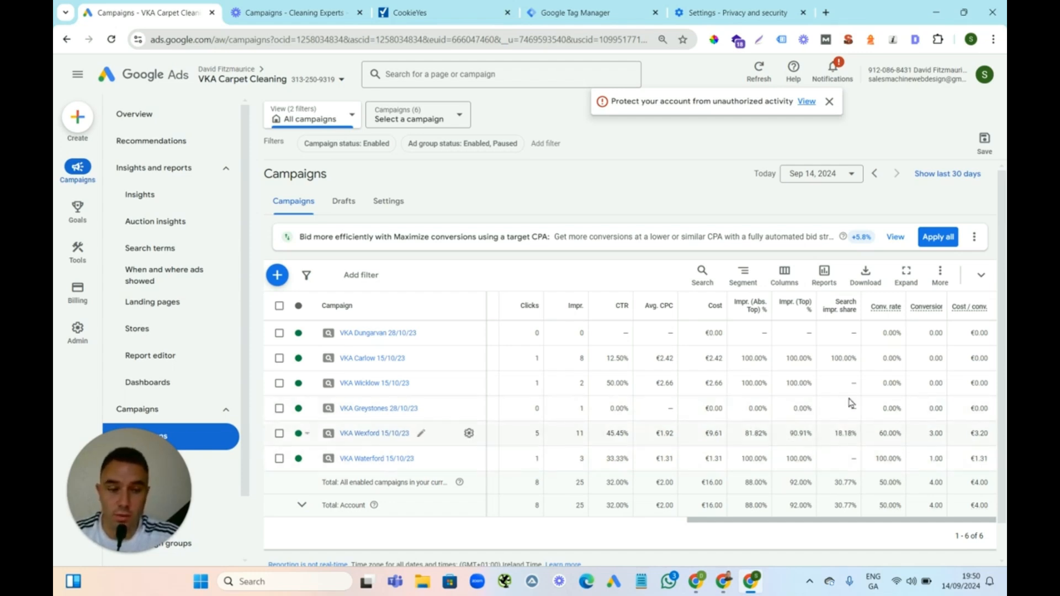
mouse_move(845, 309)
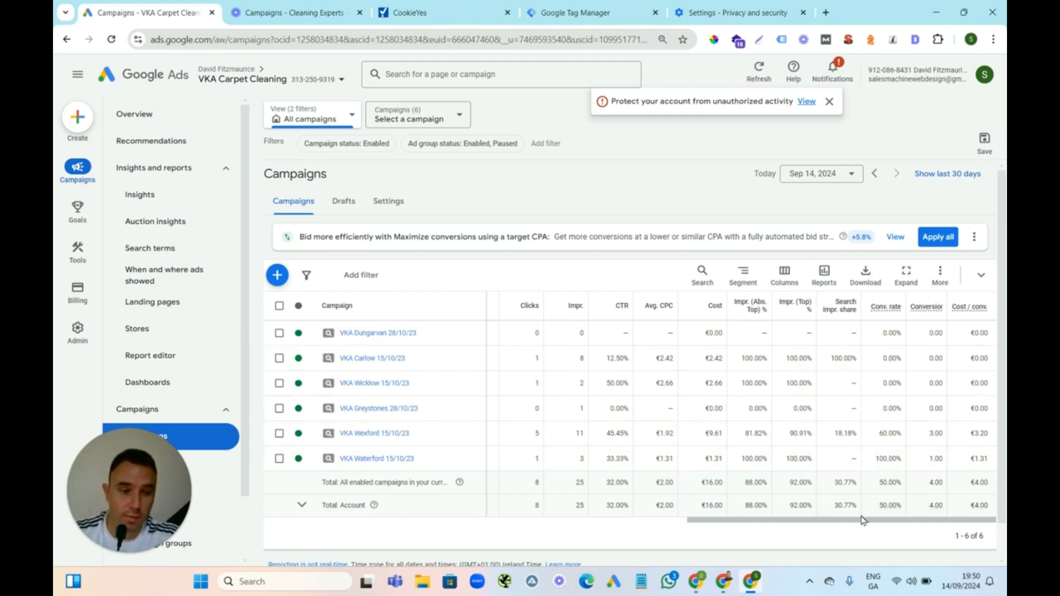
right_click(919, 520)
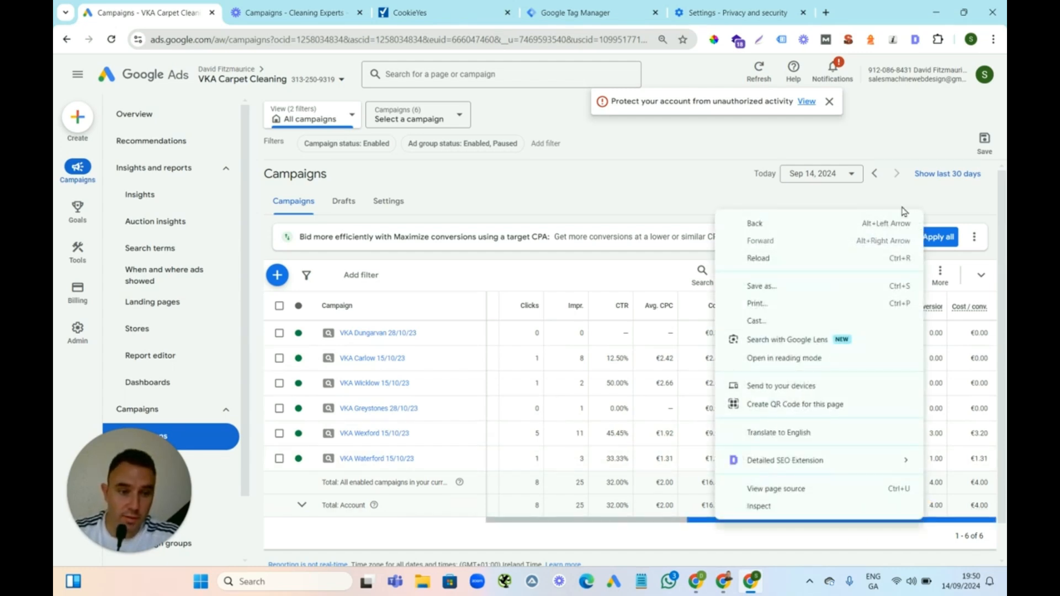
left_click(877, 188)
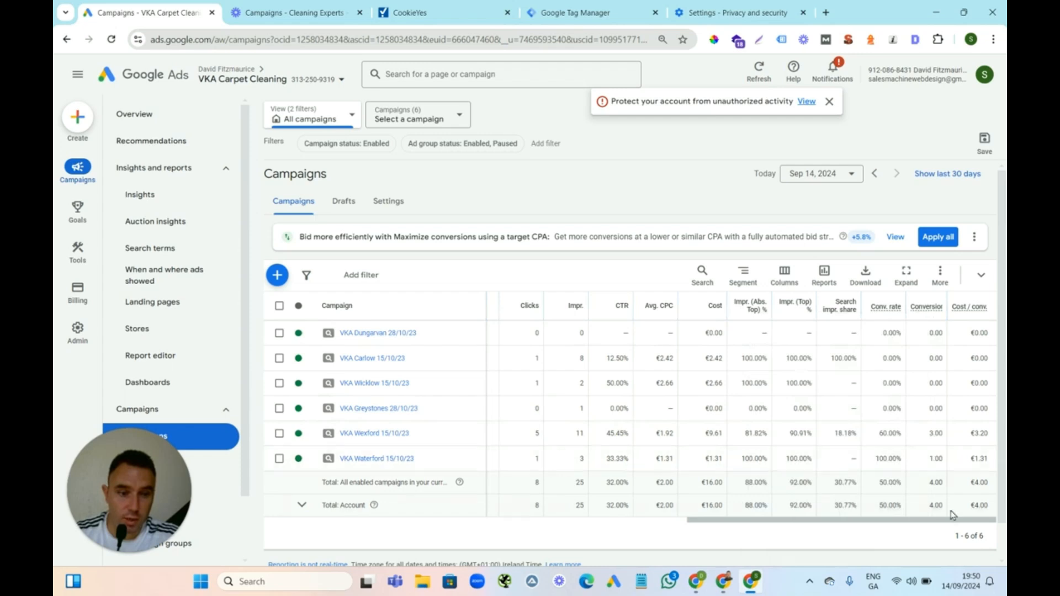
left_click_drag(932, 520, 983, 519)
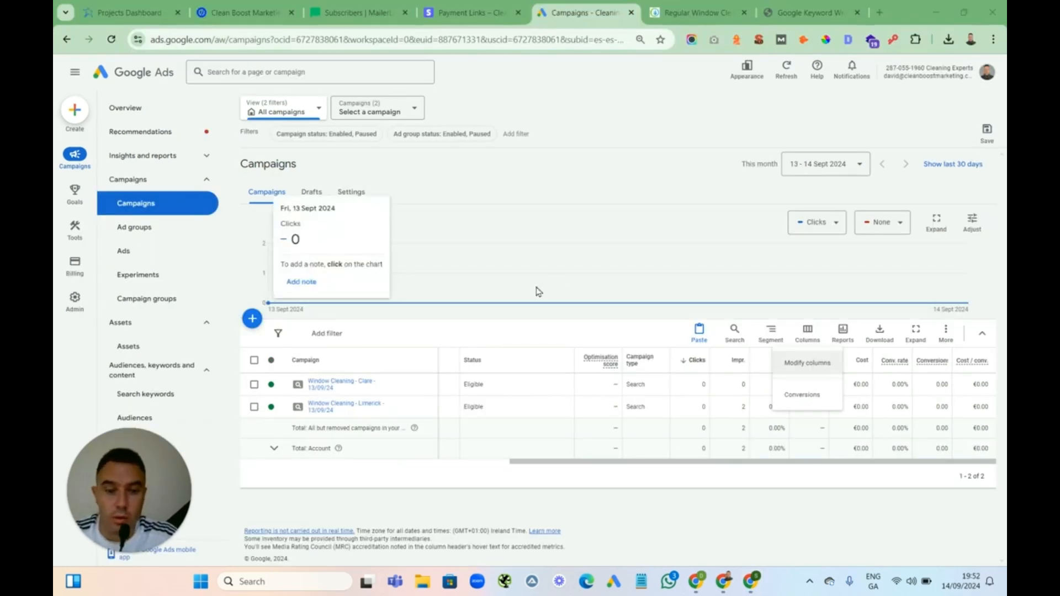
Open the campaign column settings and add the Impr. (Abs. Top) % and Impr. (Top) % performance columns
left_click(808, 364)
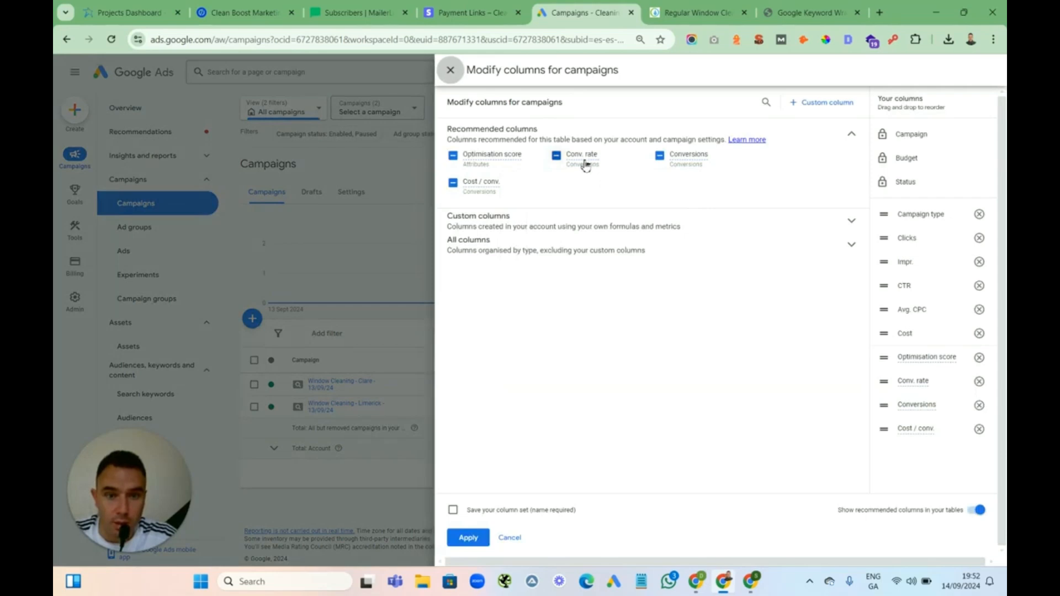
left_click(848, 224)
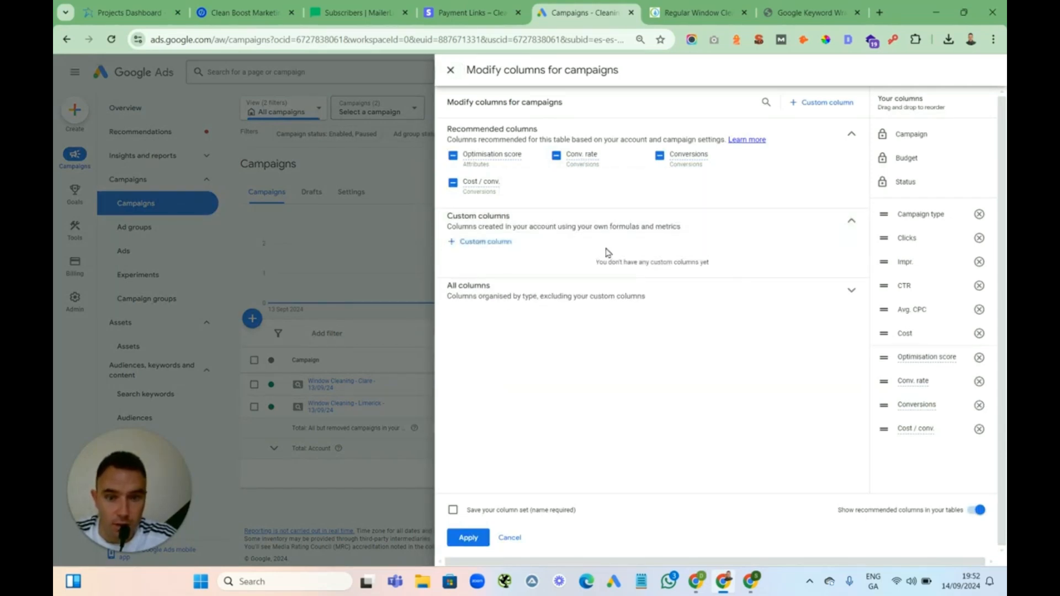
left_click(851, 293)
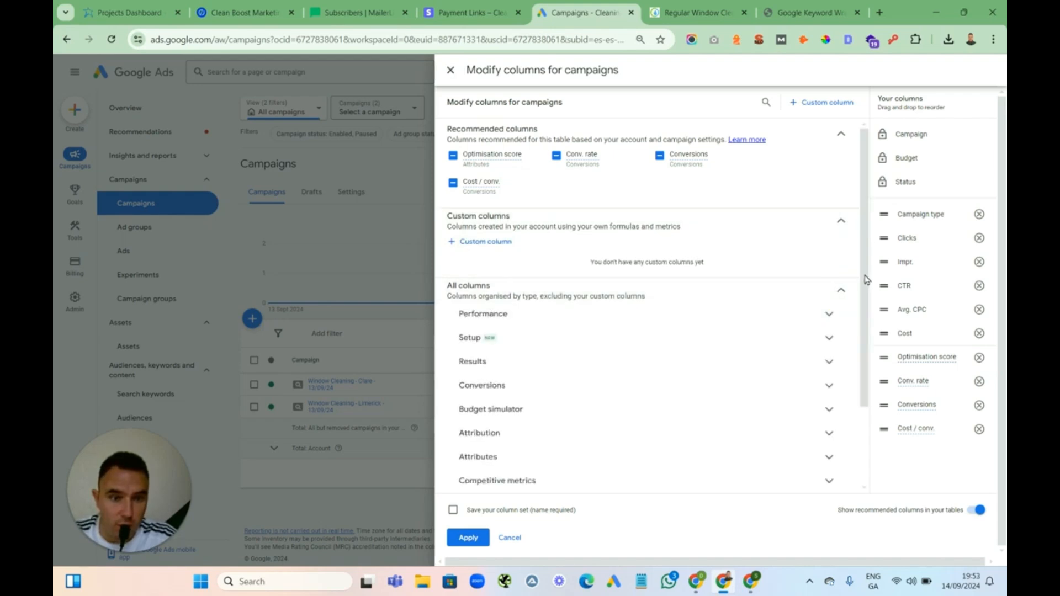
left_click(842, 222)
left_click_drag(864, 209, 864, 281)
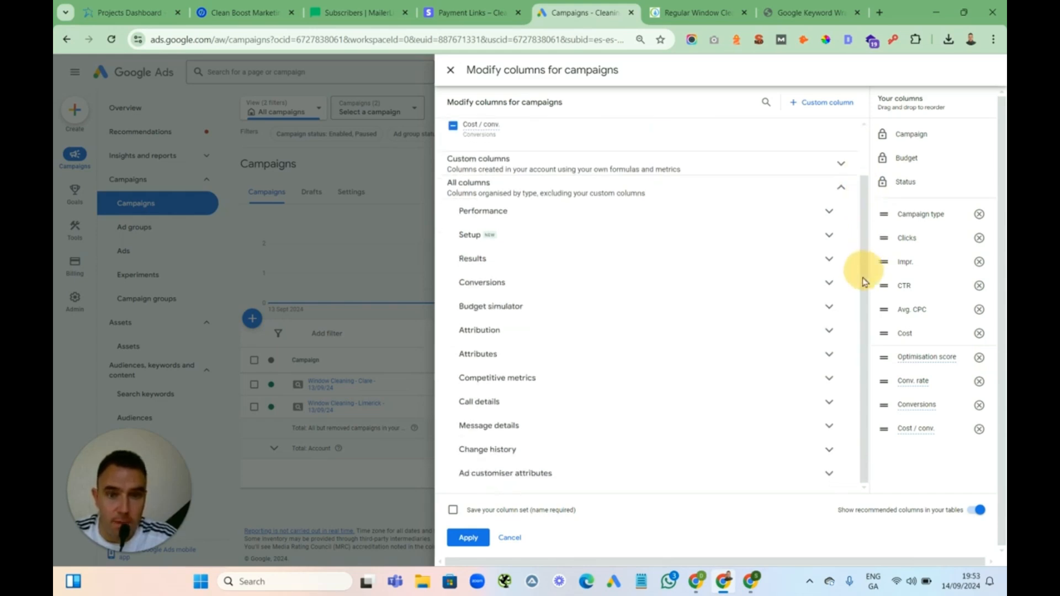
left_click(828, 212)
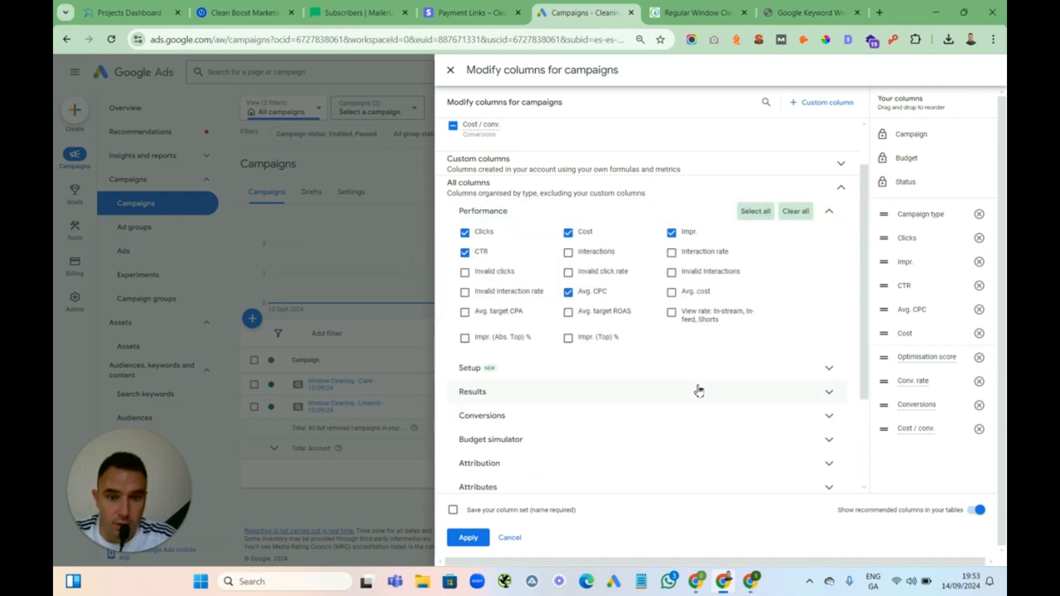
left_click(465, 338)
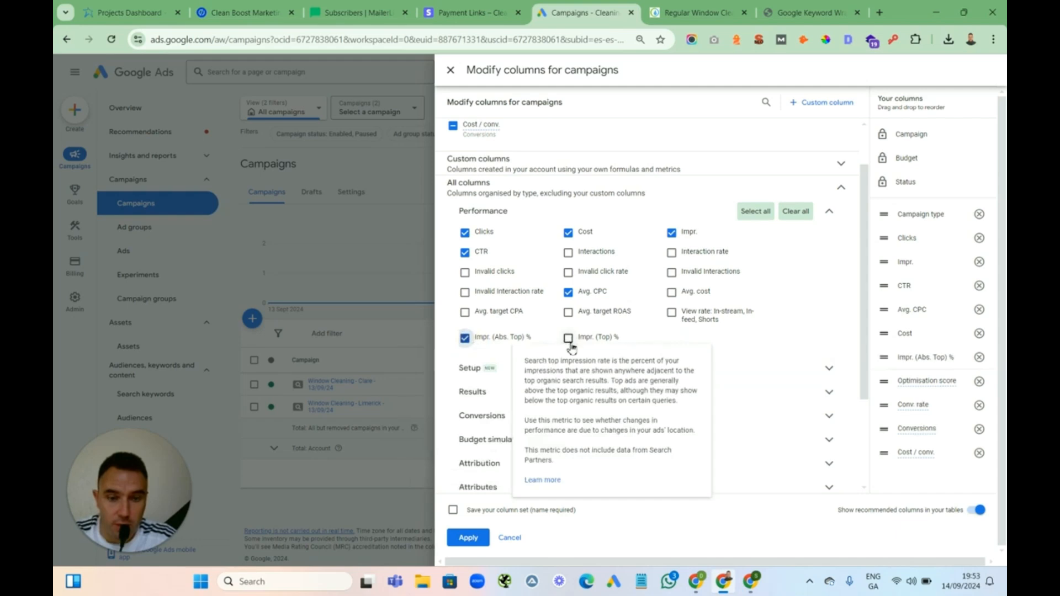
left_click(569, 339)
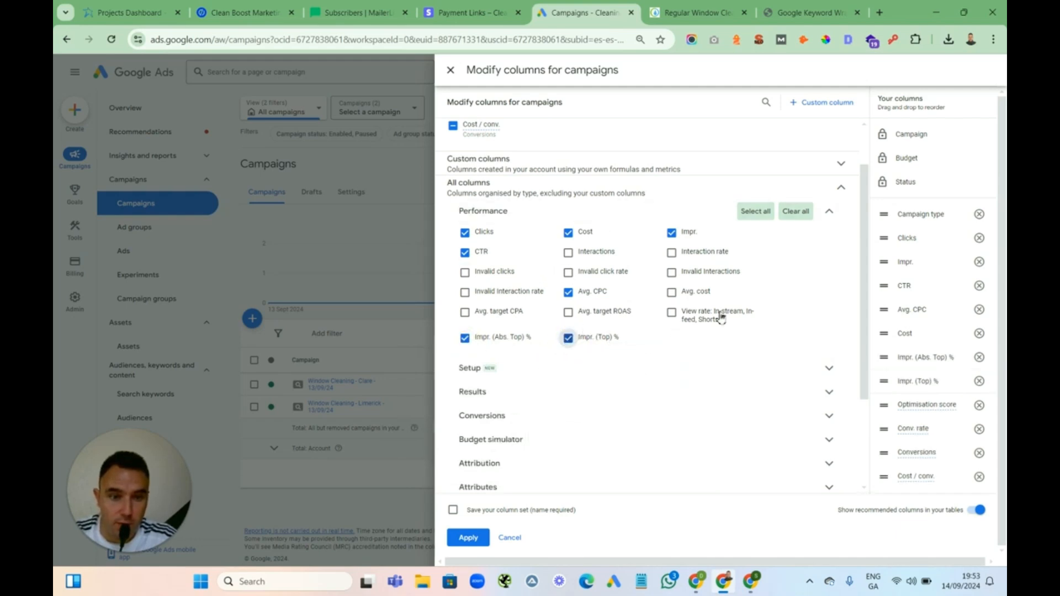
Browse the Setup, Results, Conversions, Budget simulator, Attribution and Attributes column categories to examine the available columns
left_click(842, 190)
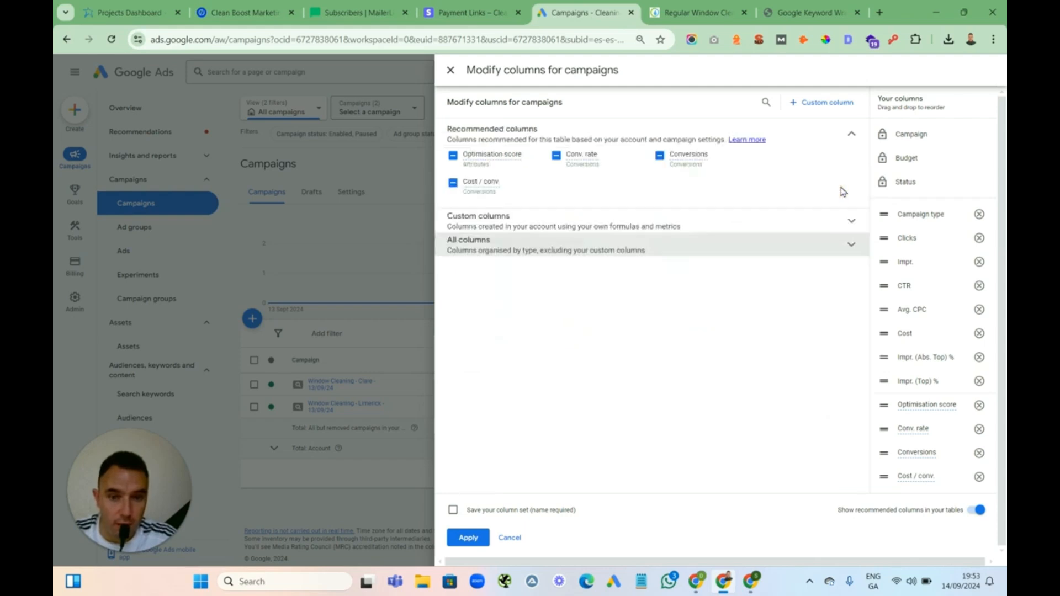
left_click(851, 244)
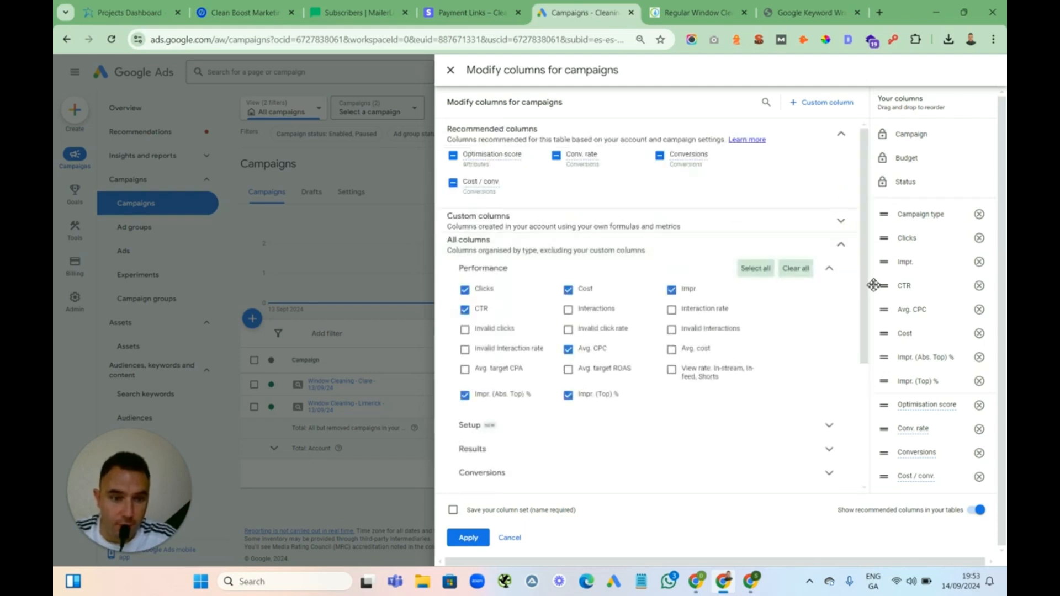
scroll(864, 287, "down", 1)
left_click(831, 247)
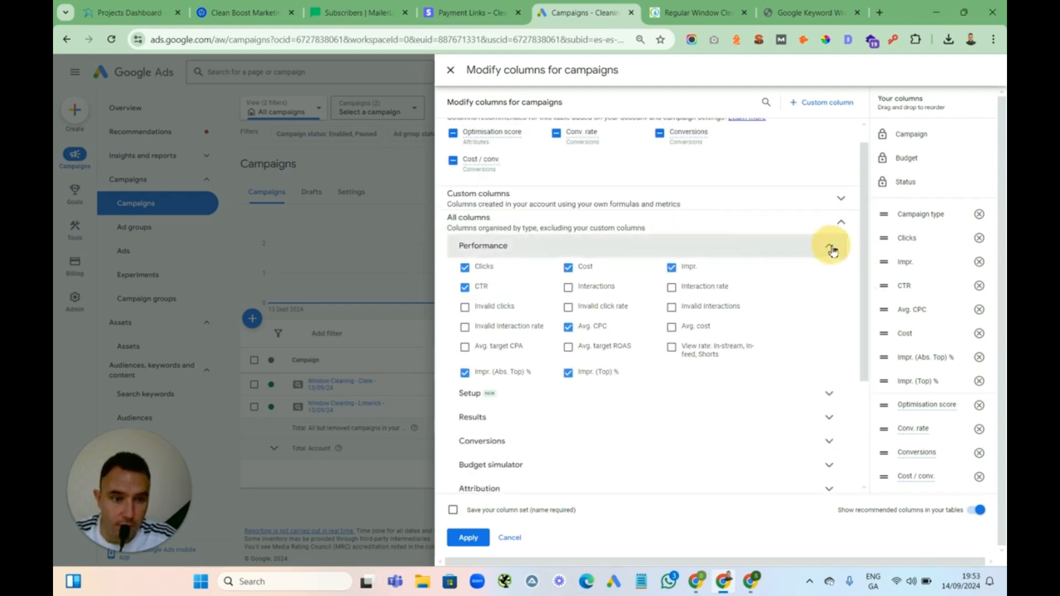
left_click(830, 271)
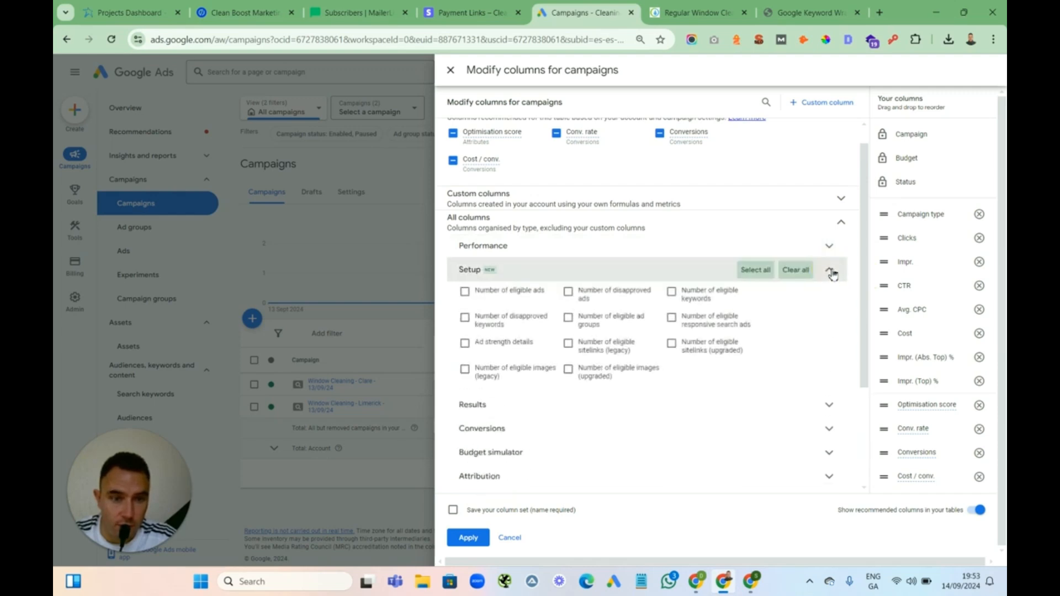
left_click(831, 271)
left_click(831, 296)
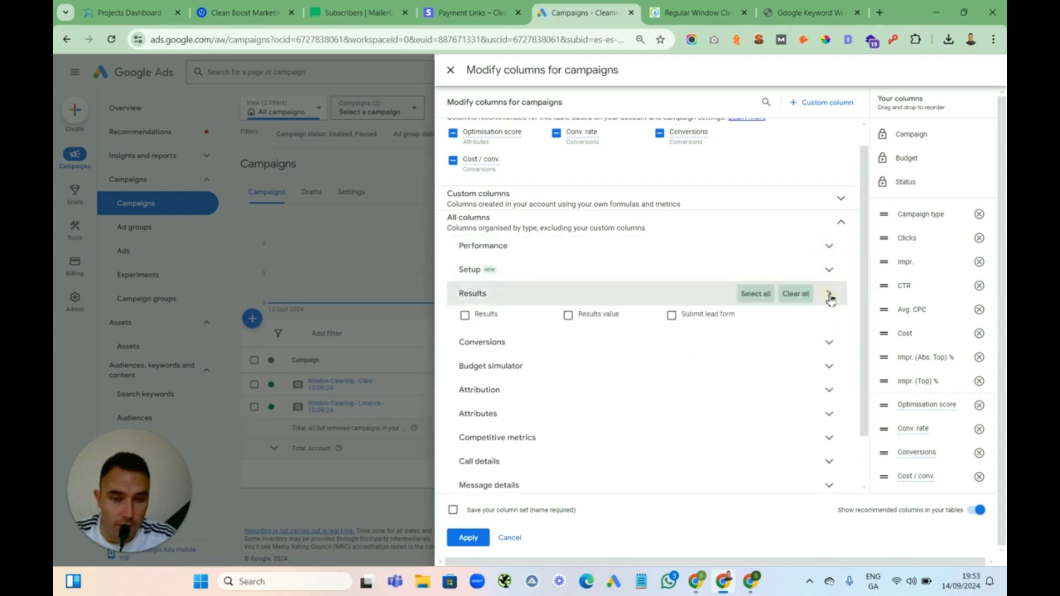
left_click(830, 294)
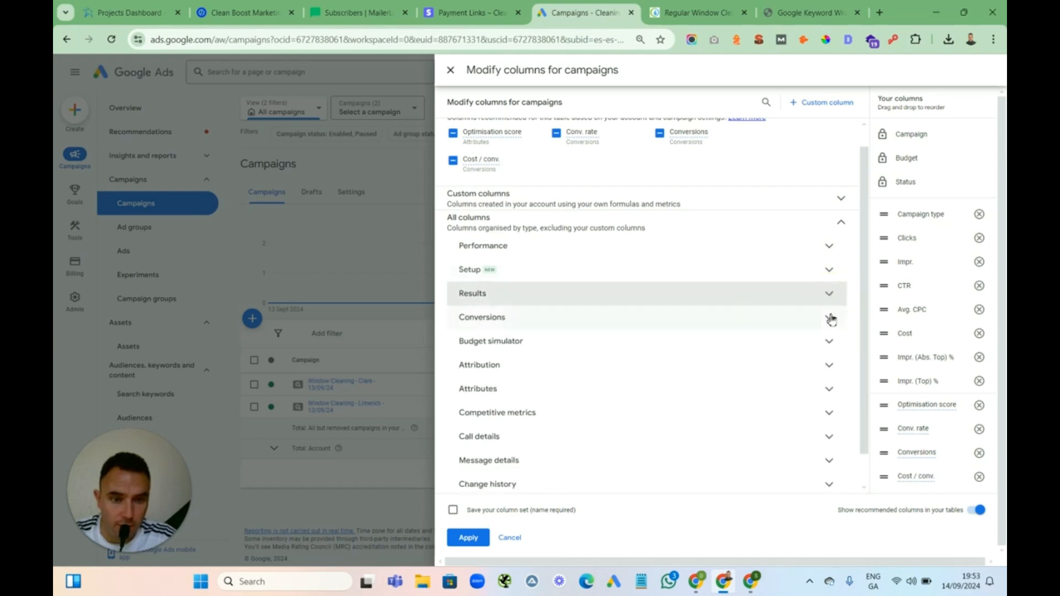
left_click(829, 319)
left_click_drag(863, 276, 882, 308)
left_click(830, 219)
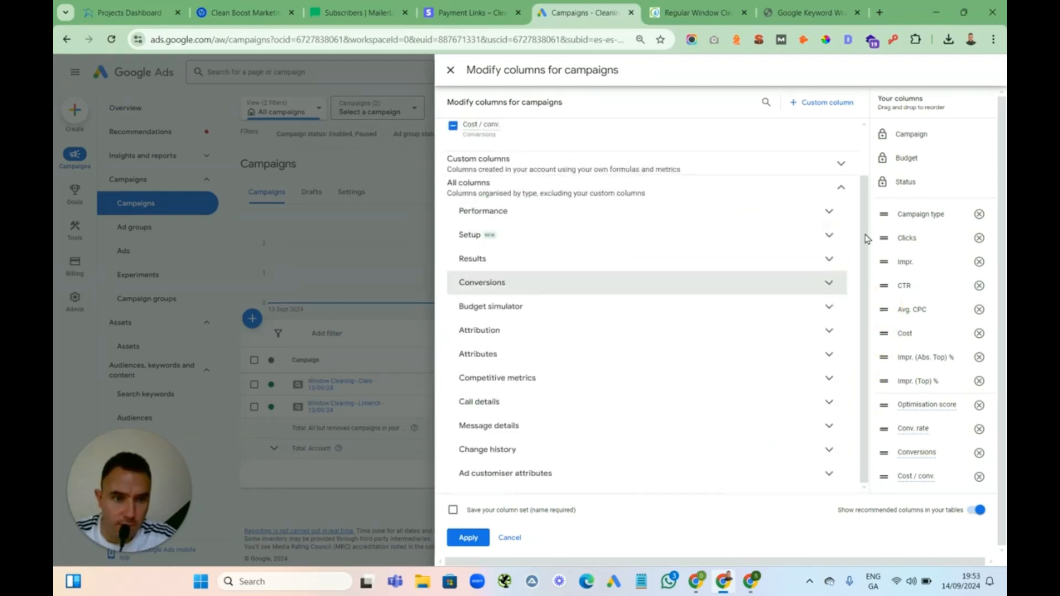
left_click_drag(864, 241, 850, 288)
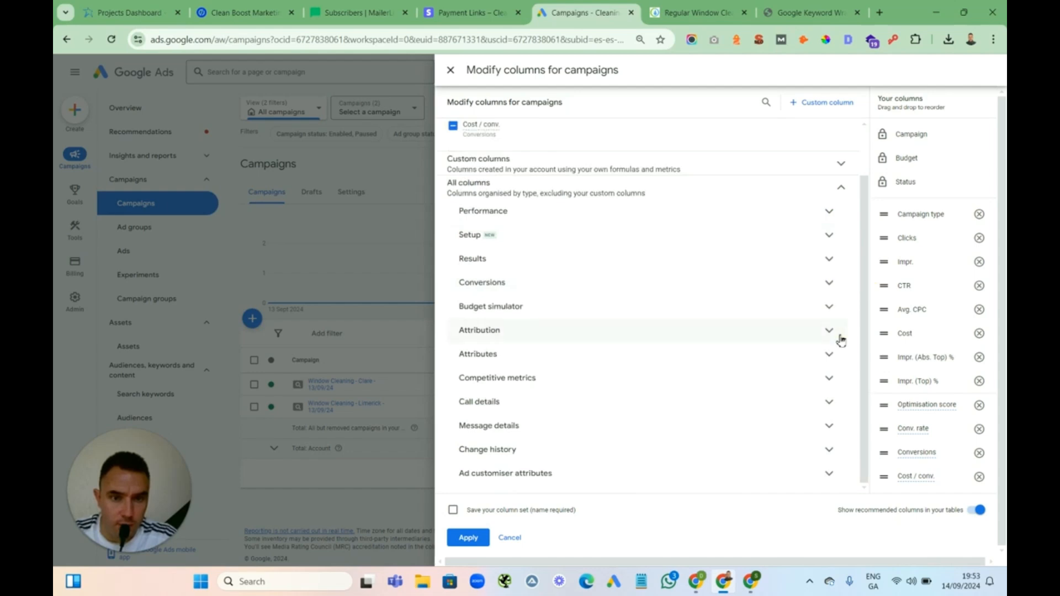
left_click(828, 309)
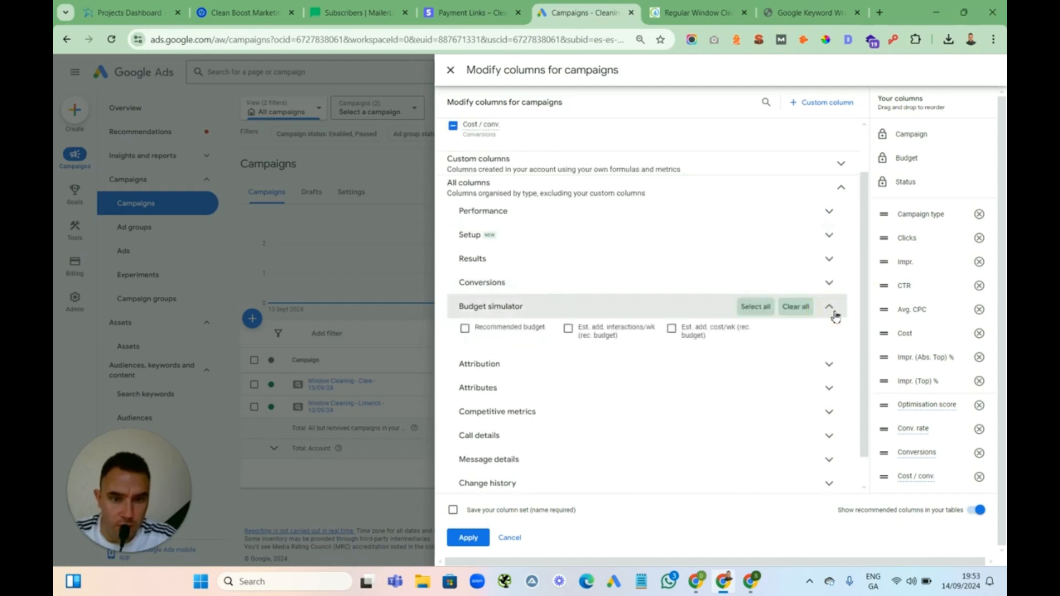
left_click(830, 308)
left_click(831, 331)
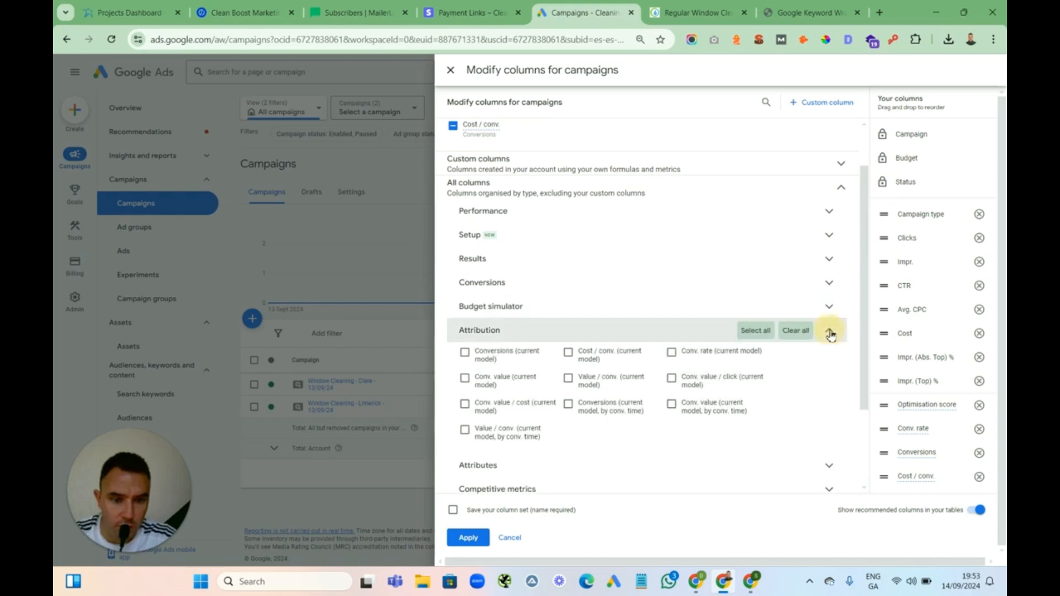
left_click(830, 331)
left_click(830, 356)
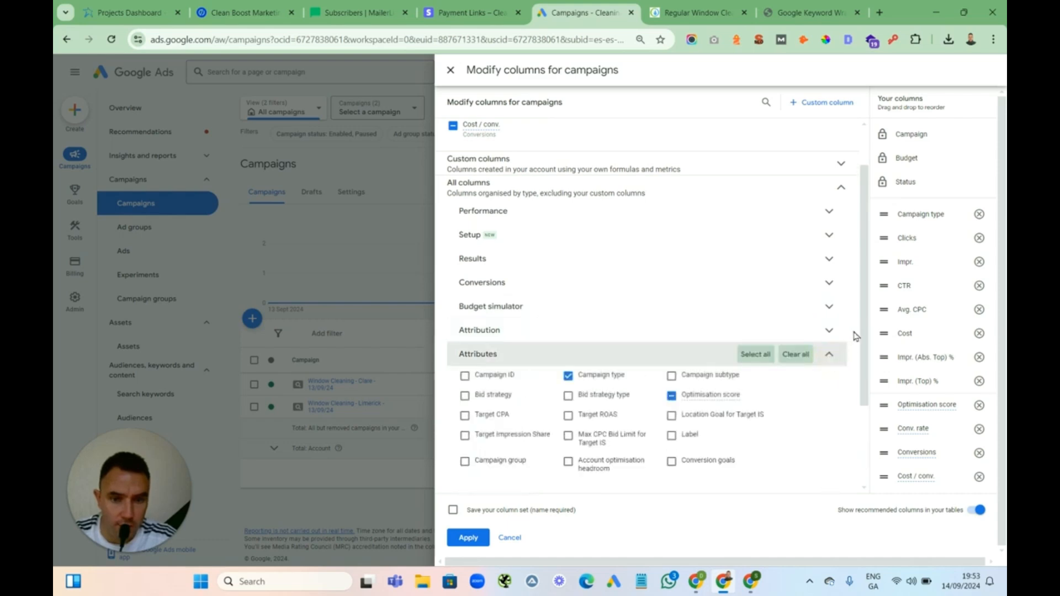
left_click_drag(863, 322, 862, 406)
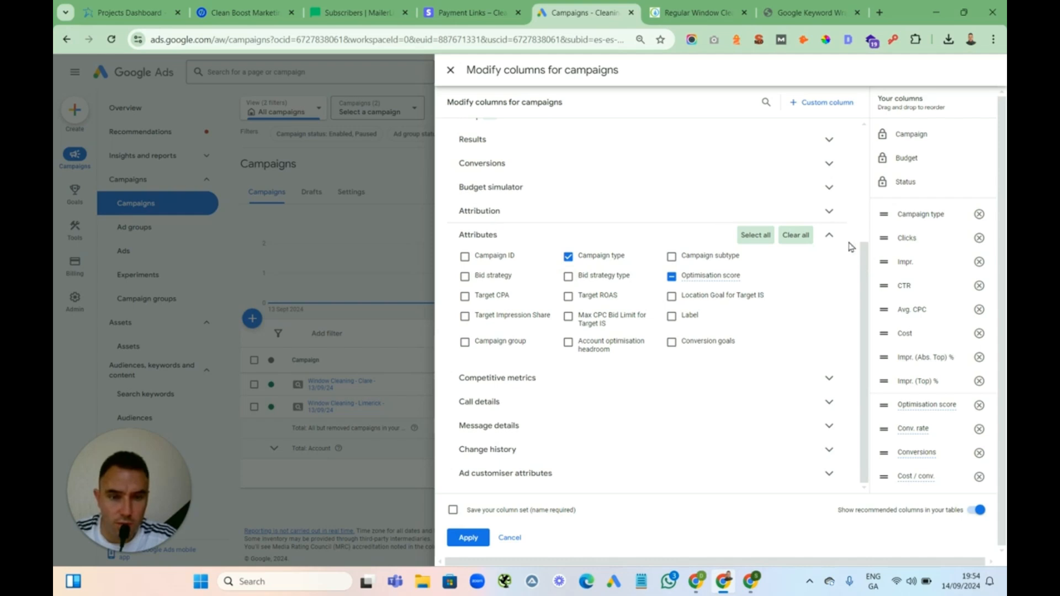
left_click(829, 236)
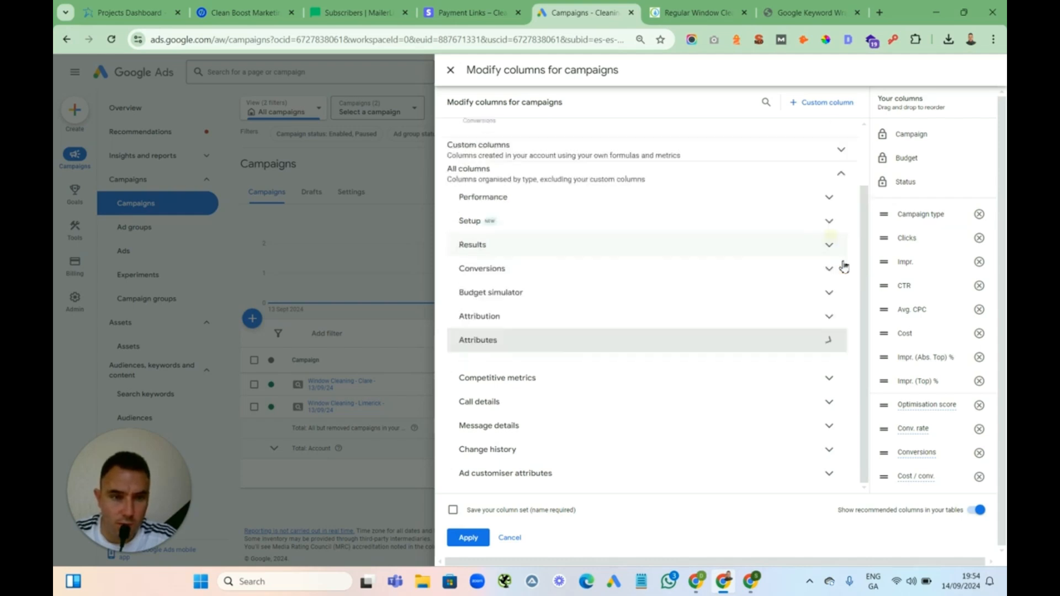
Add the Search impr. share column from the Competitive metrics category
left_click(834, 379)
left_click_drag(865, 310, 856, 402)
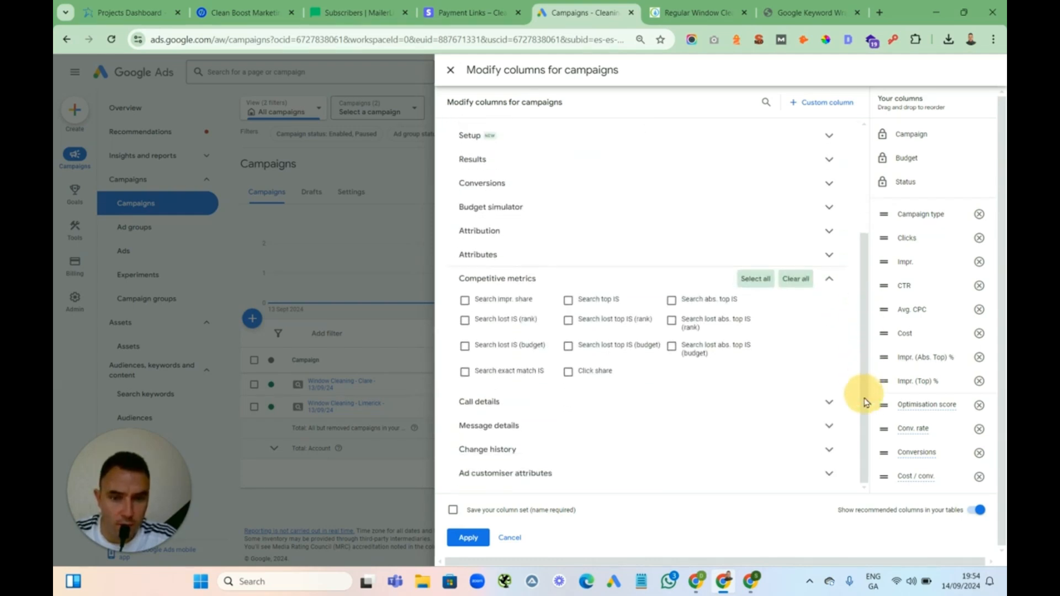
left_click(477, 304)
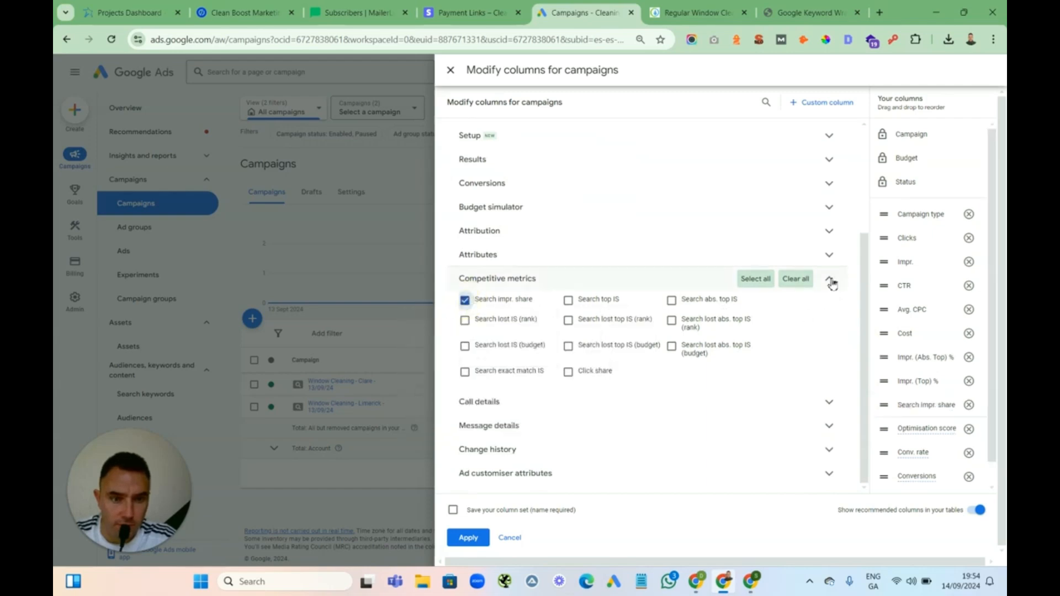
Examine the Call details, Message details and Change history column categories
left_click(831, 282)
left_click(829, 403)
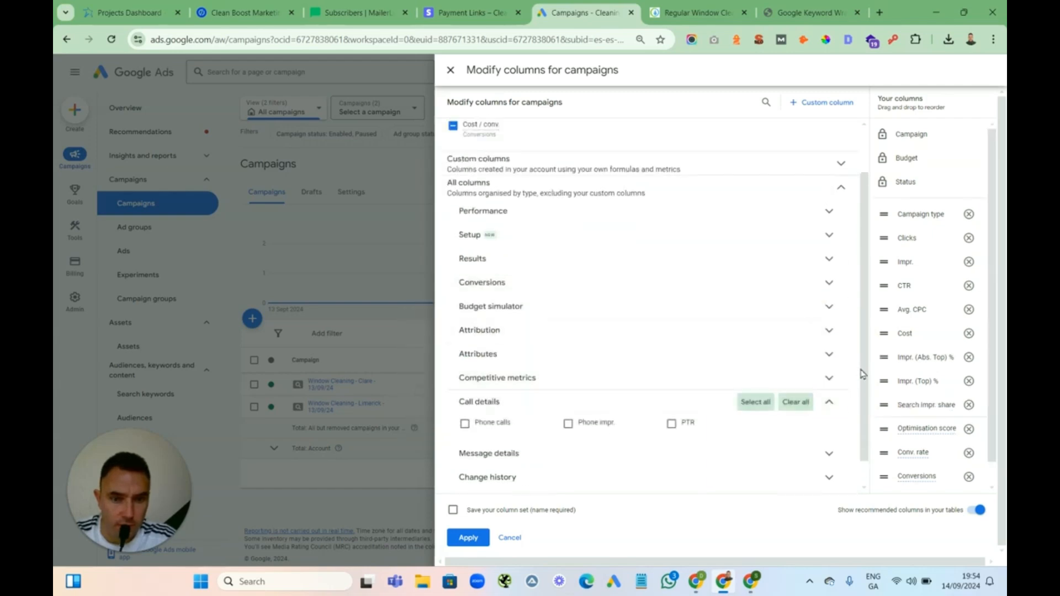
scroll(863, 412, "down", 1)
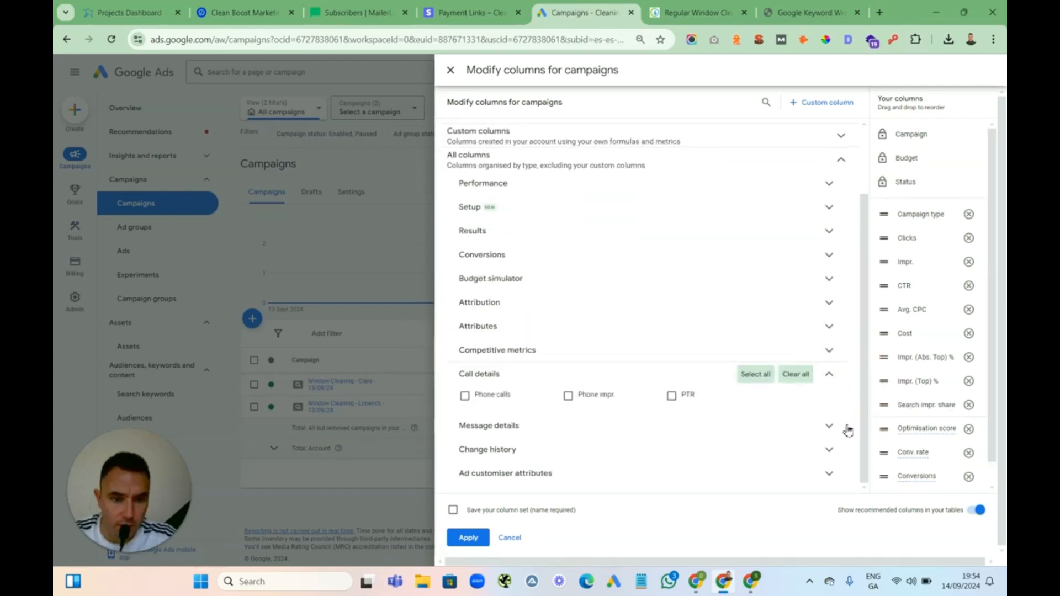
left_click(829, 374)
left_click(829, 425)
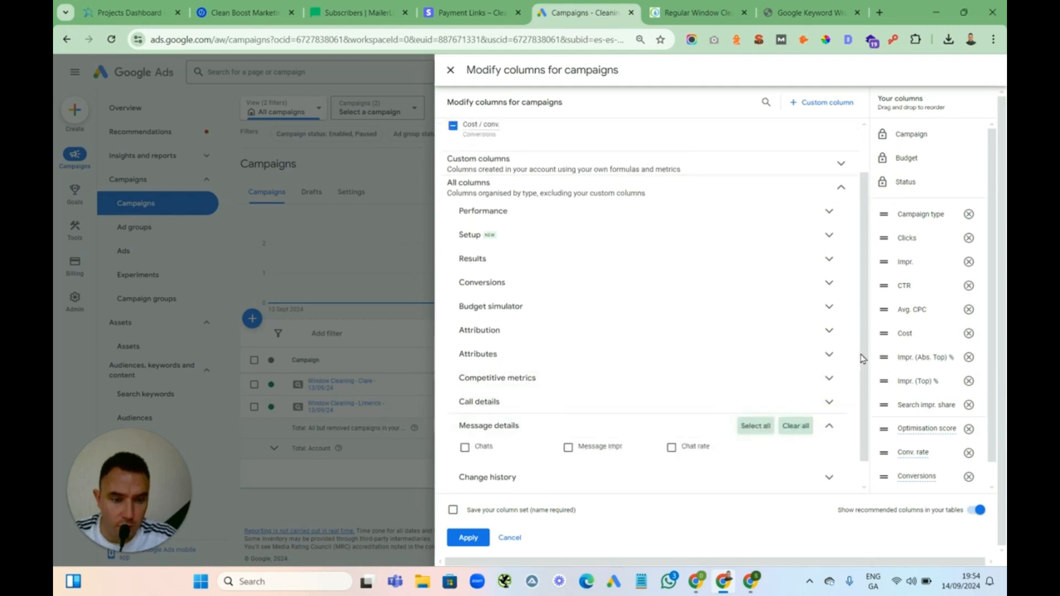
scroll(856, 359, "down", 1)
left_click(829, 397)
left_click(829, 449)
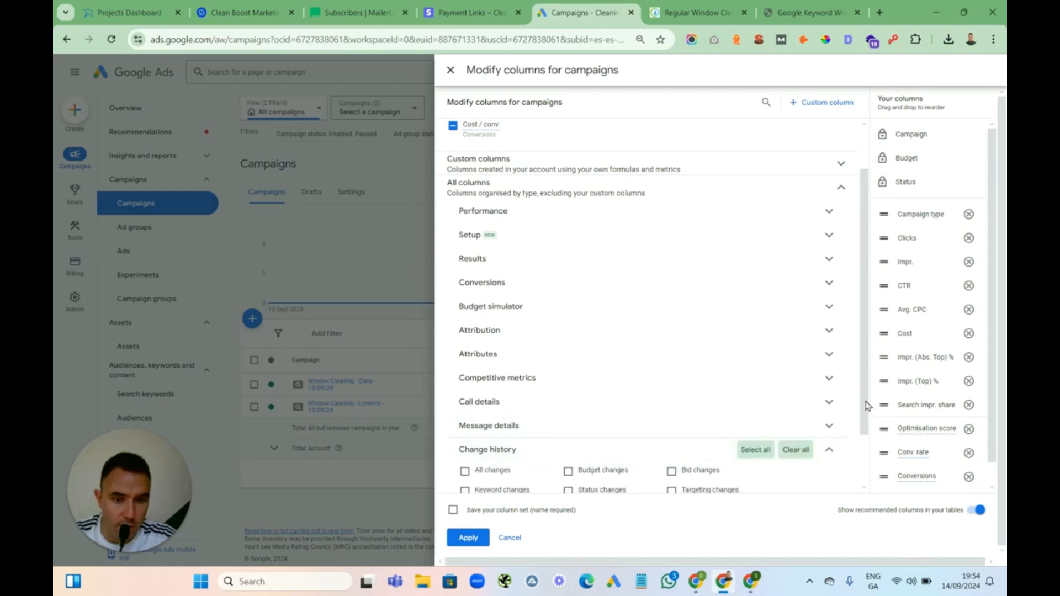
scroll(863, 425, "down", 2)
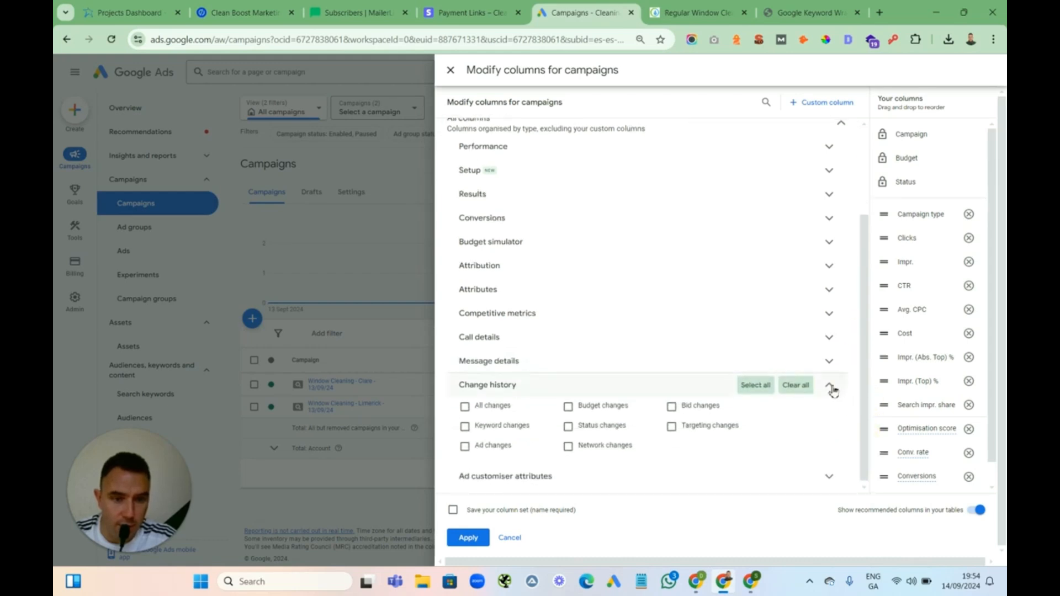
left_click(832, 387)
mouse_move(864, 366)
left_mouse_down()
mouse_move(861, 333)
mouse_move(865, 372)
left_mouse_up()
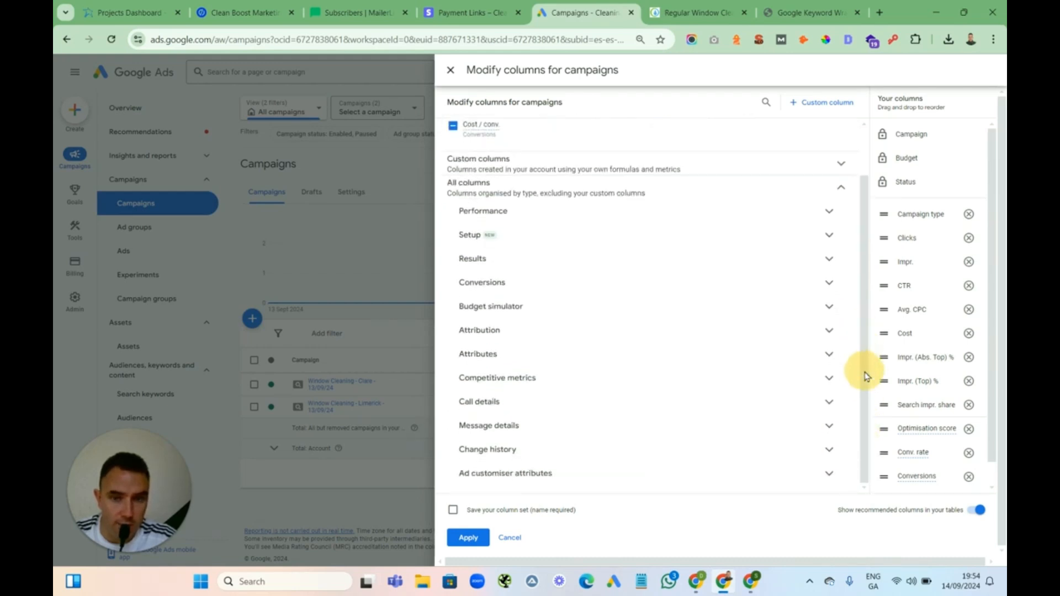
Revisit the Performance, Setup, Results and Conversions column categories to review the selected columns
left_click(828, 212)
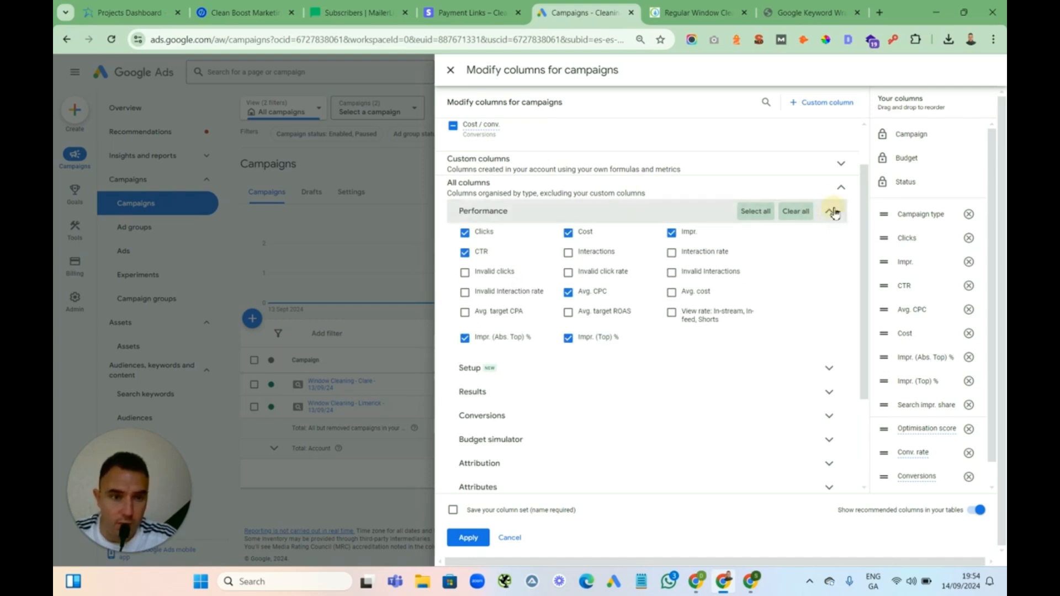
left_click(835, 214)
left_click(833, 244)
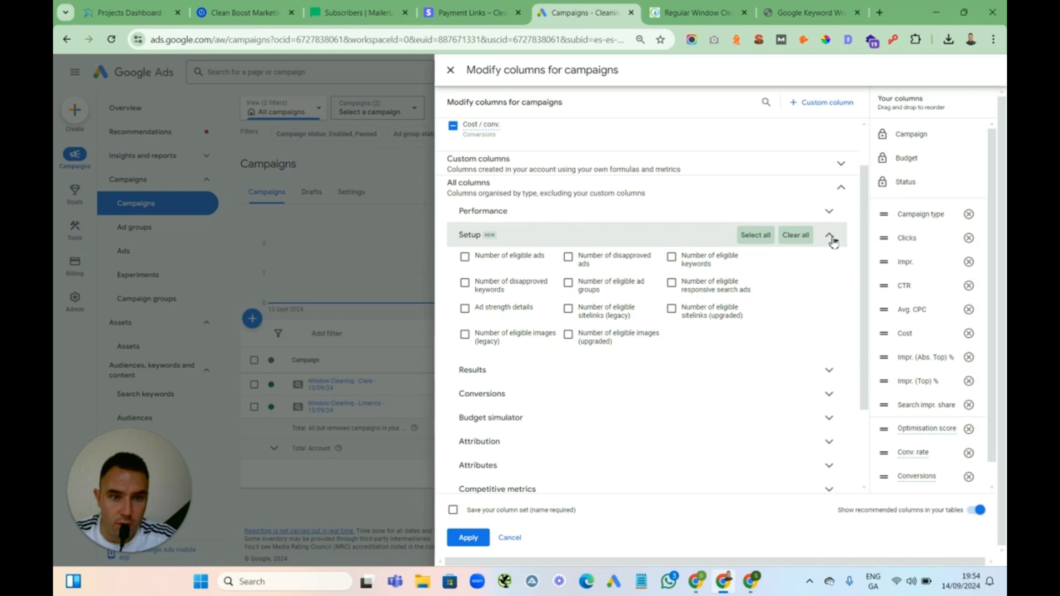
left_click(832, 242)
left_click(829, 268)
left_click(829, 259)
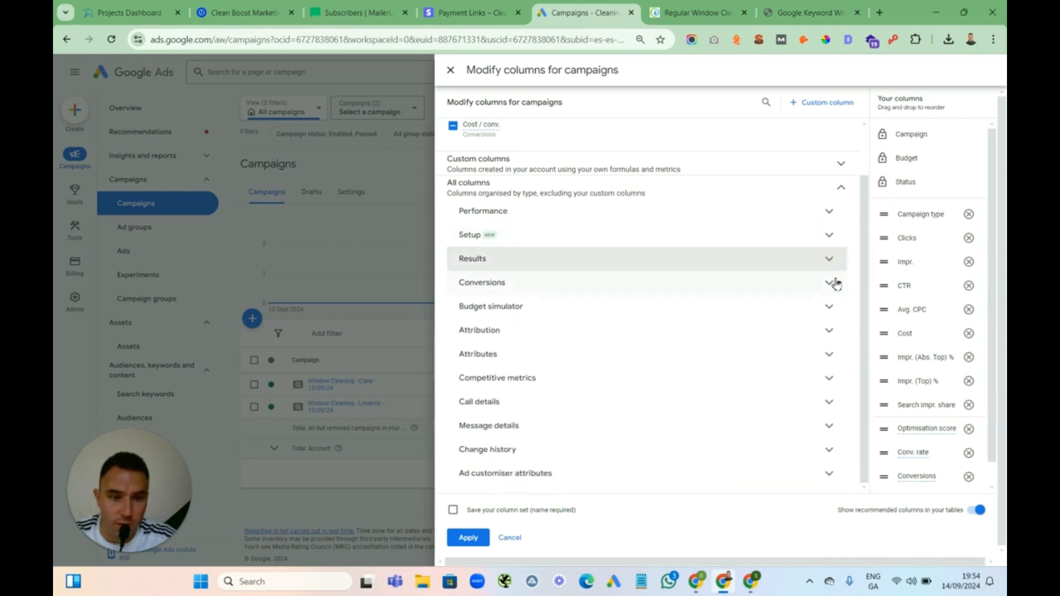
left_click(832, 283)
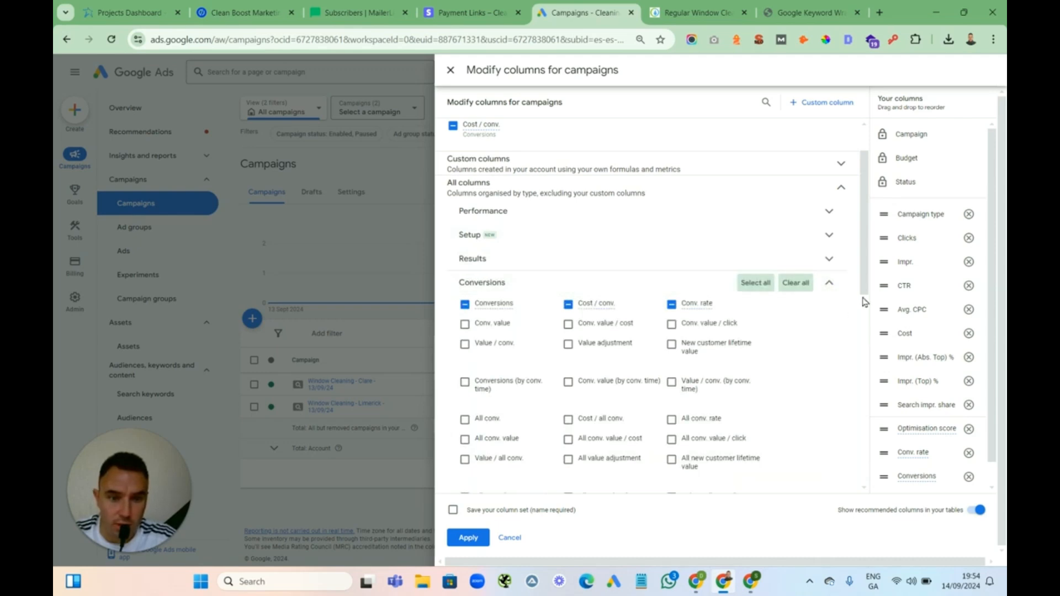
left_click_drag(865, 264, 857, 415)
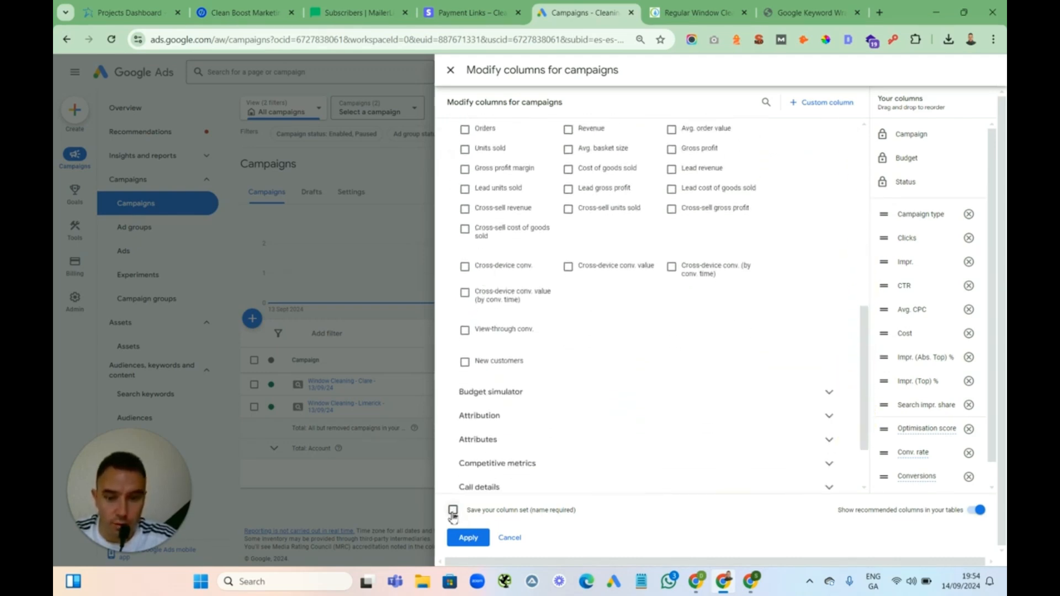
Save the column set under a name and apply it to the campaigns table
left_click(453, 509)
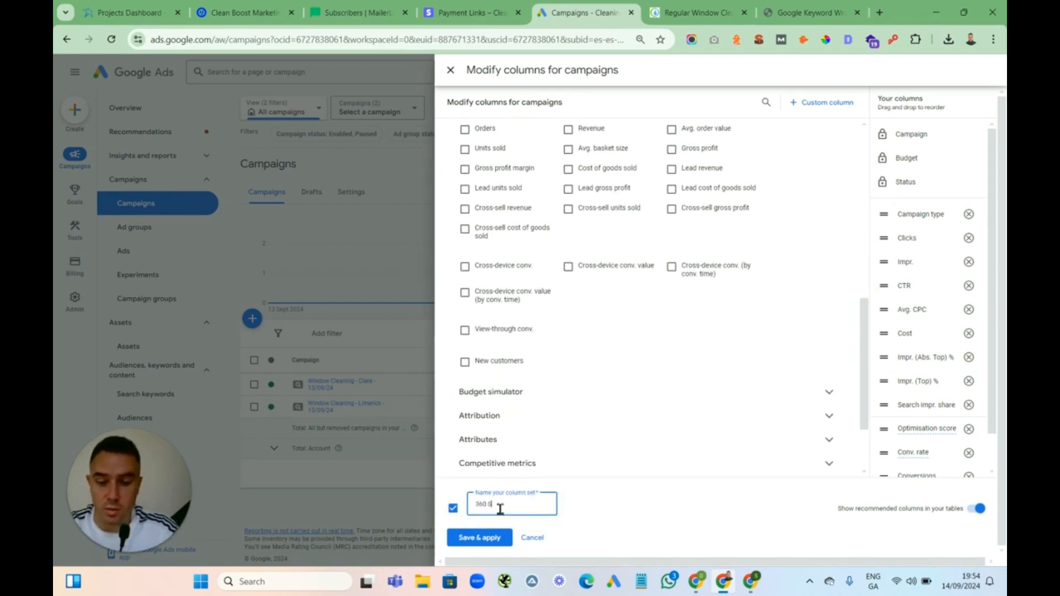
left_click(478, 538)
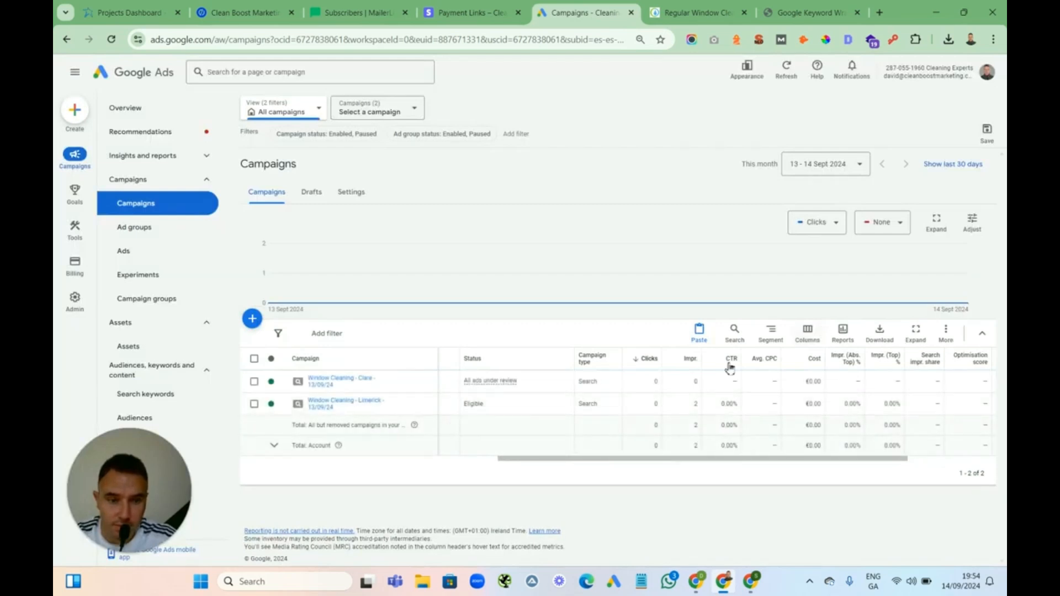
Reopen the 360 Sites column set for editing and save and apply it to the campaigns table
left_click_drag(700, 460, 880, 466)
left_click(808, 333)
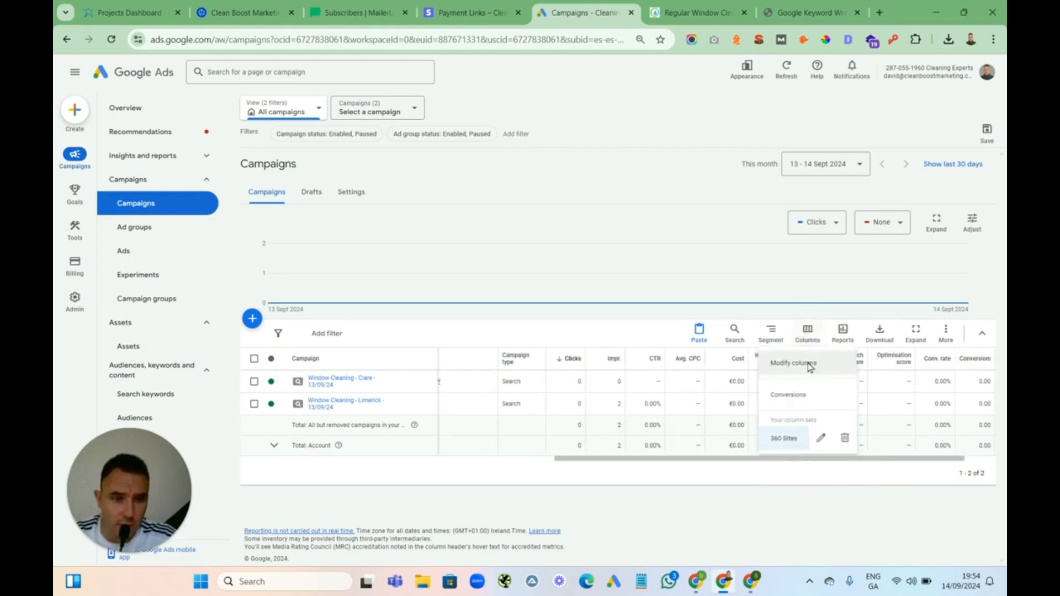
left_click(820, 439)
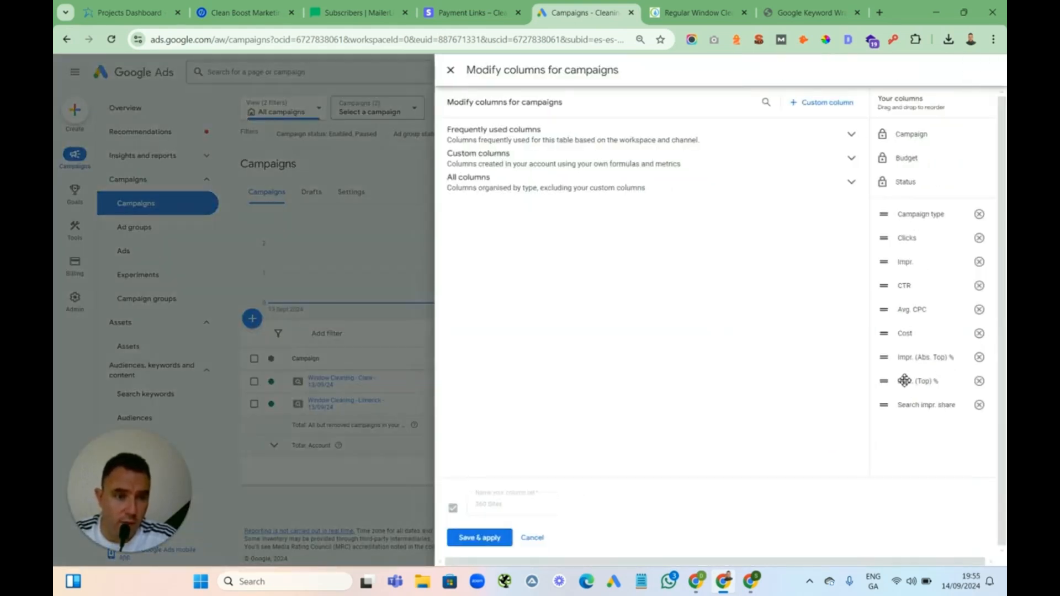
mouse_move(883, 404)
left_mouse_down()
mouse_move(885, 388)
mouse_move(884, 406)
left_mouse_up()
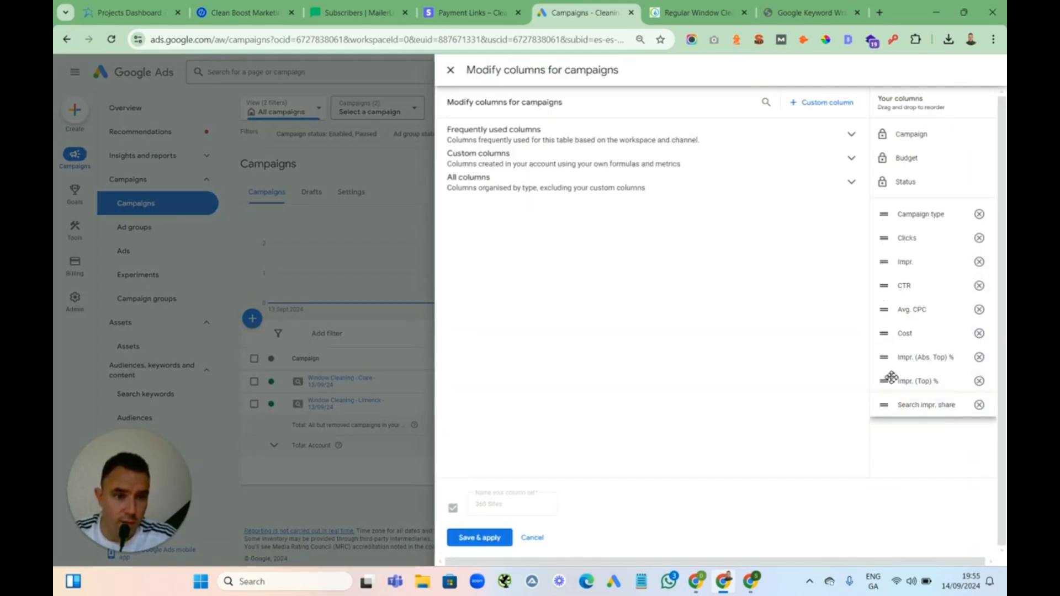
left_click(478, 541)
left_click(627, 343)
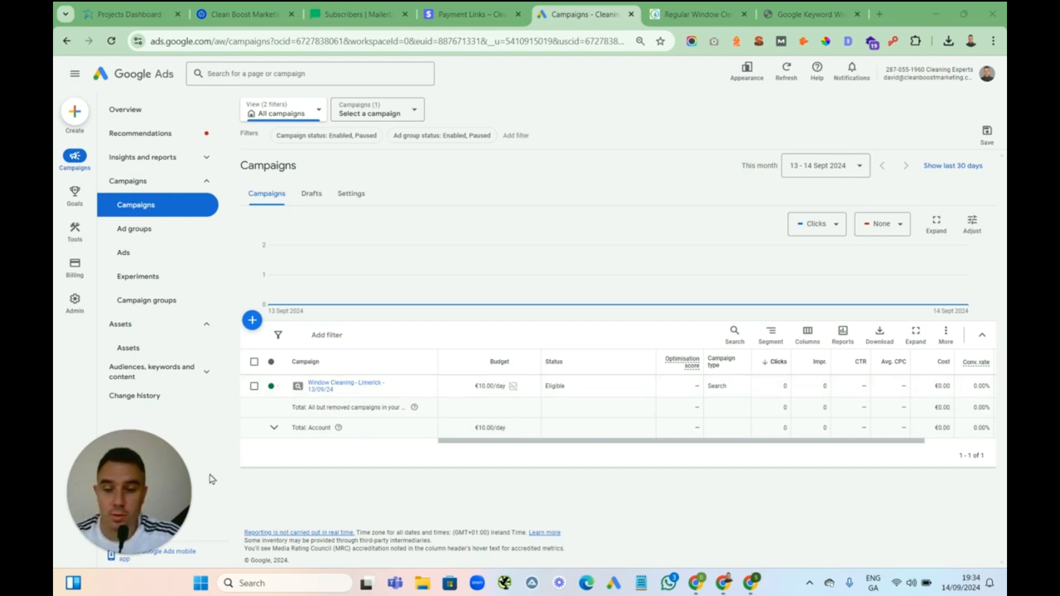
Search the account pages for "neg" and open the Negative keyword lists page
left_click_drag(147, 481, 925, 455)
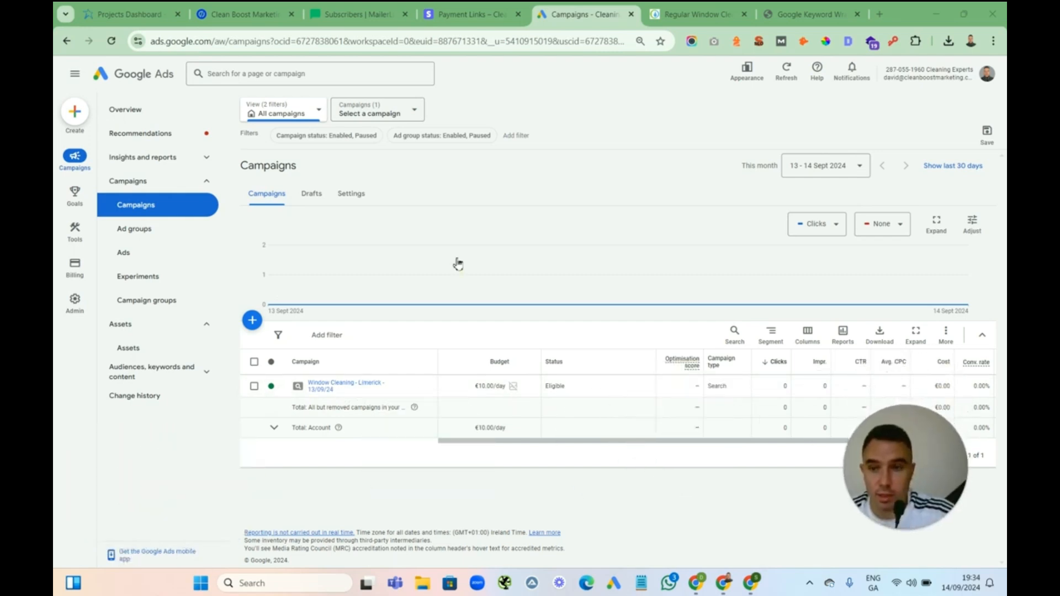
left_click(237, 75)
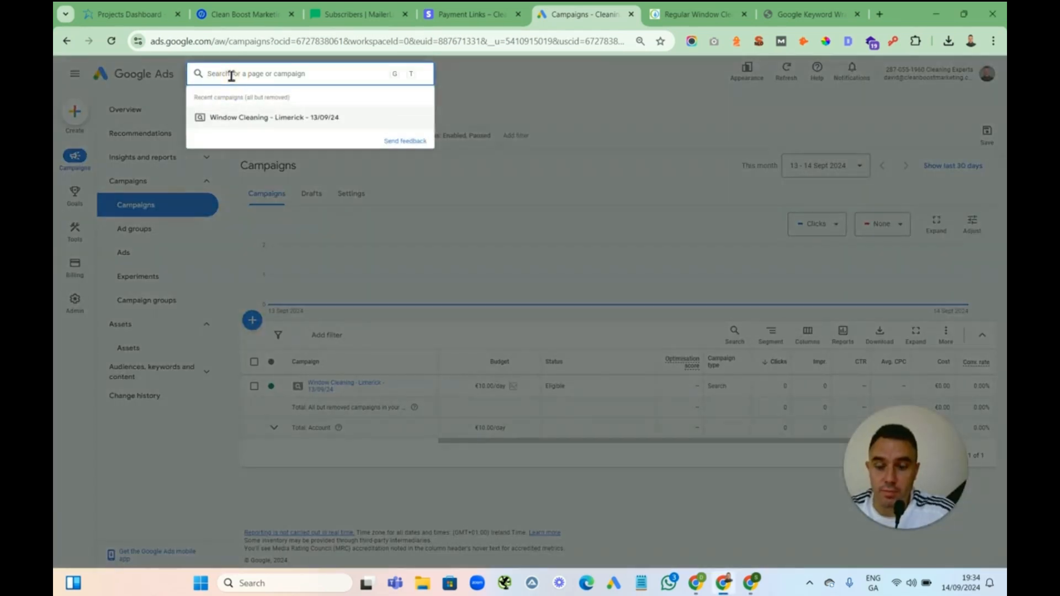
type("ne")
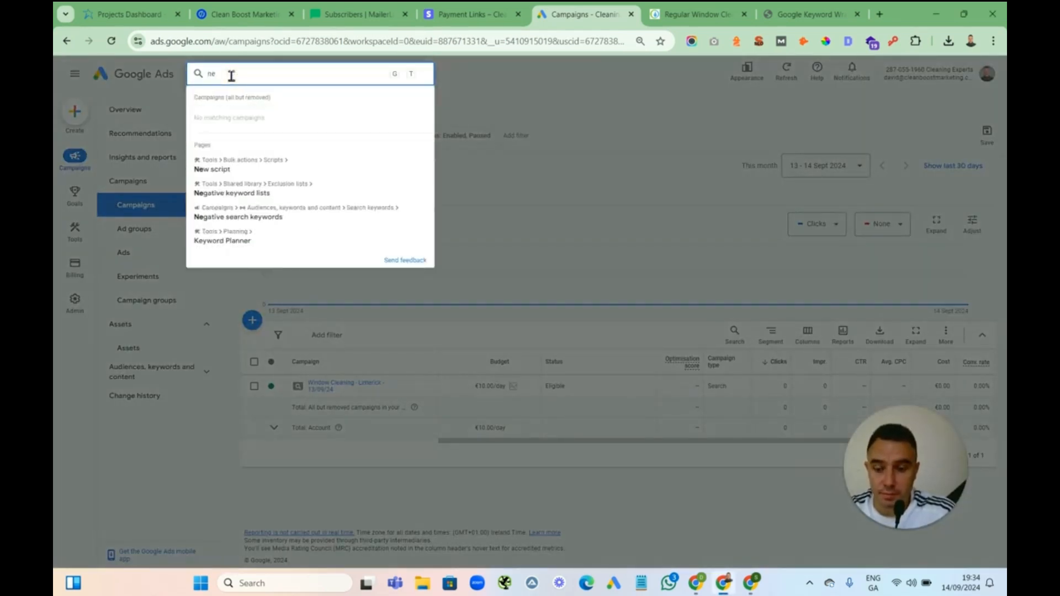
type("g")
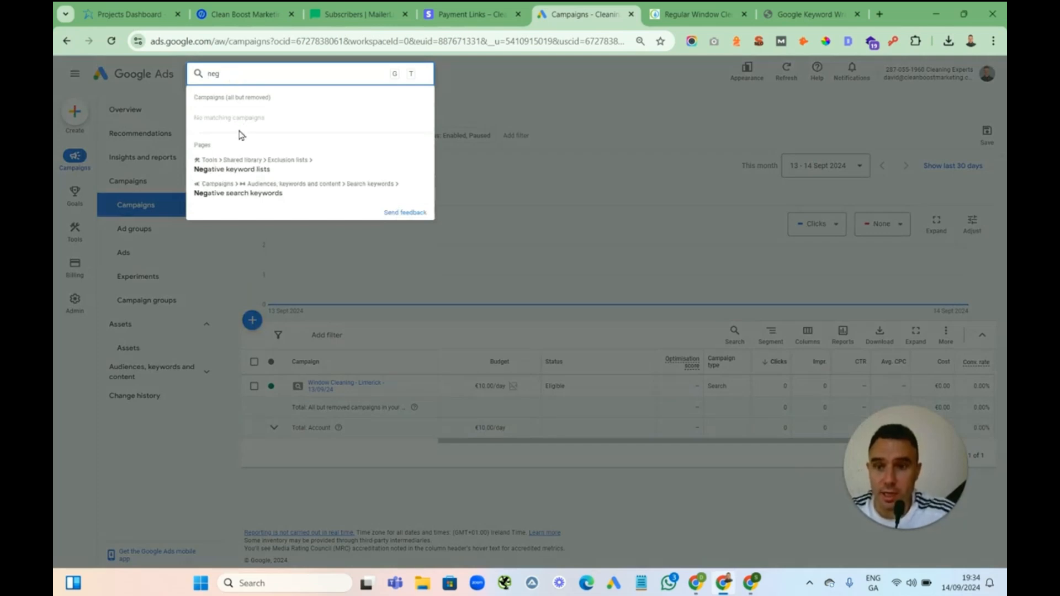
left_click(250, 171)
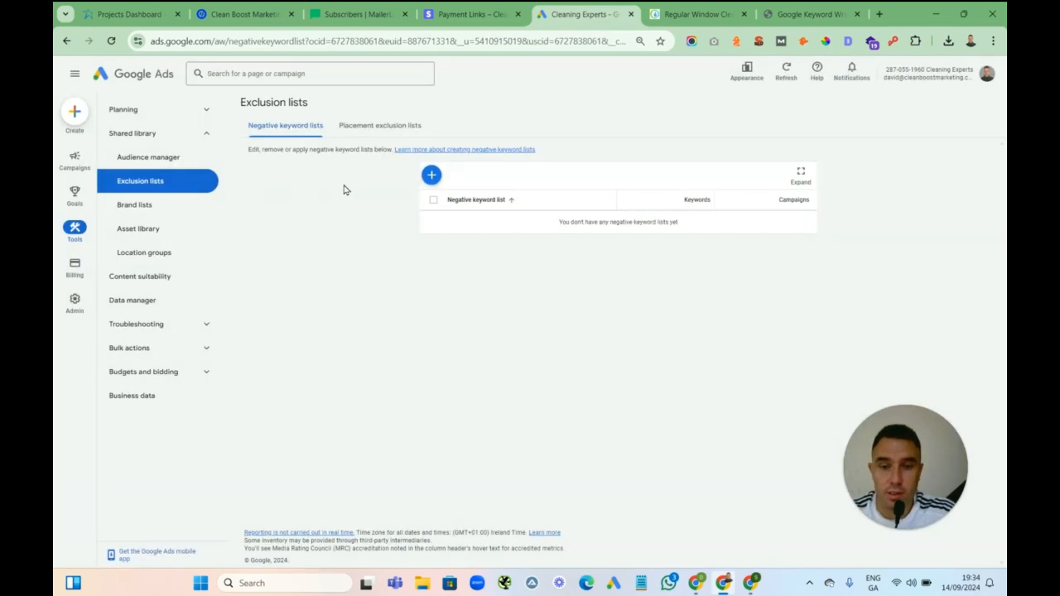
Start a new negative keyword list named Cleaning Experts Negative List
left_click(432, 176)
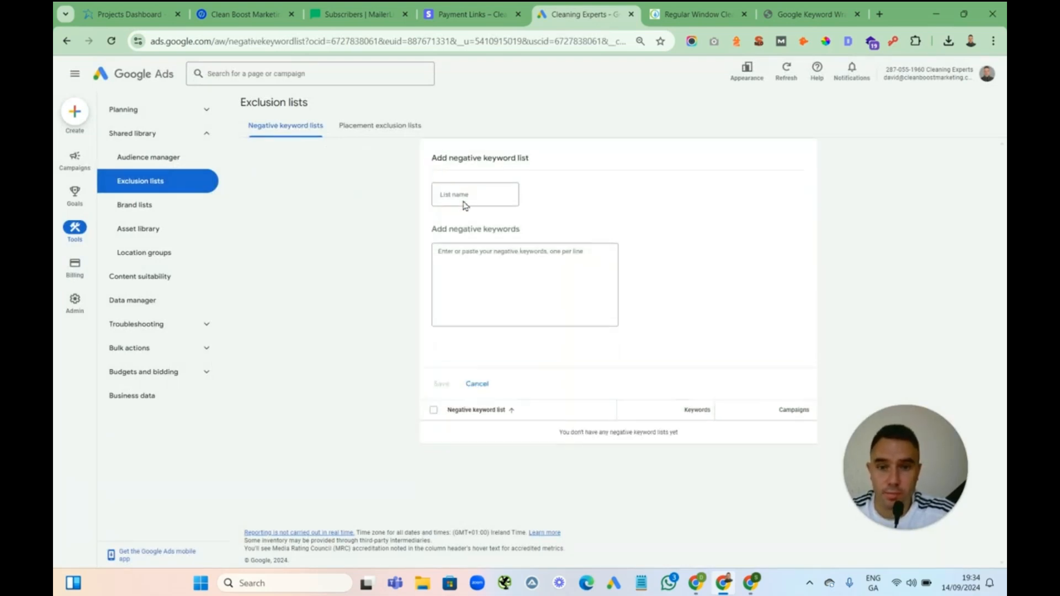
left_click(452, 195)
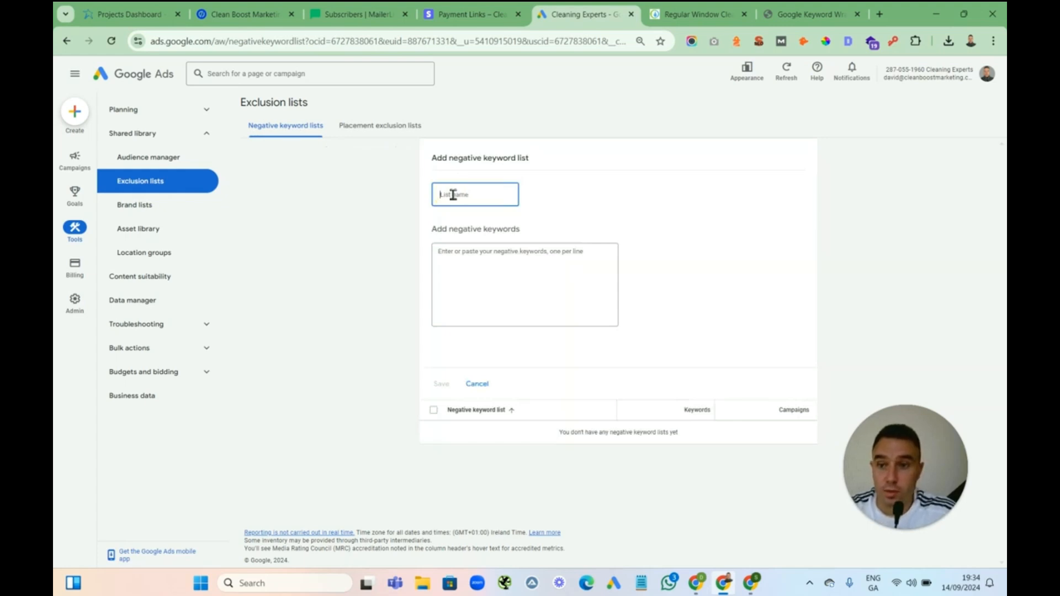
type("d")
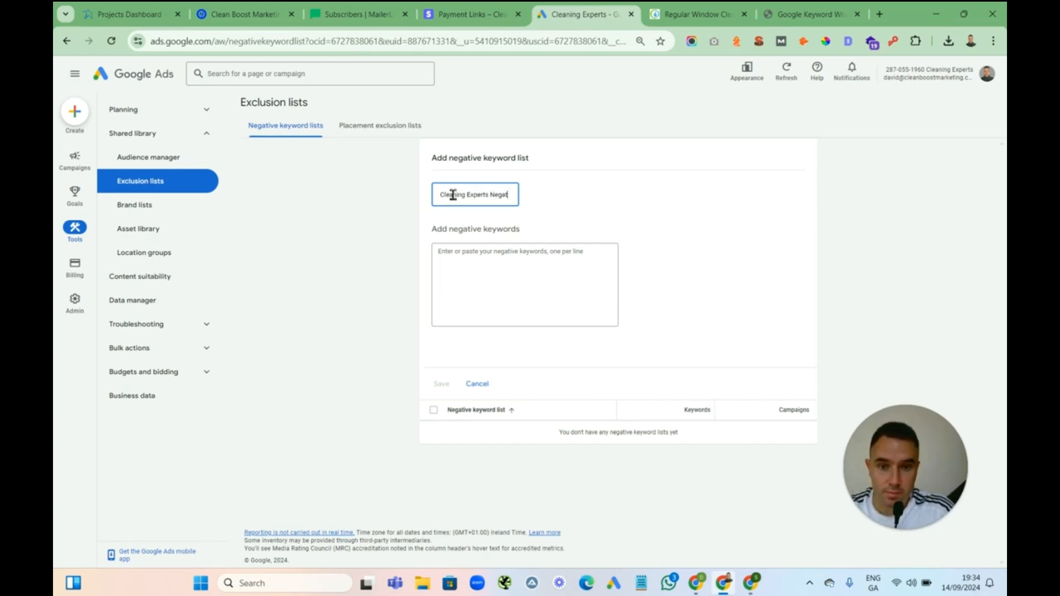
type("ive List")
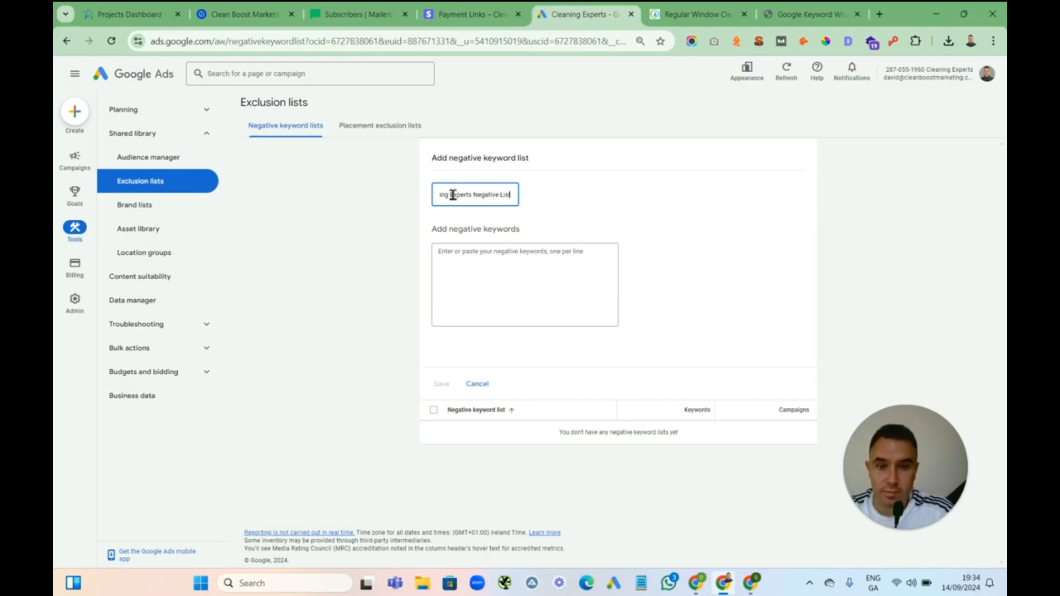
Enter phrase-match negative keywords "free", "cheap", "job", "jobs", "salary", "courses" and "training", one per line
left_click(475, 268)
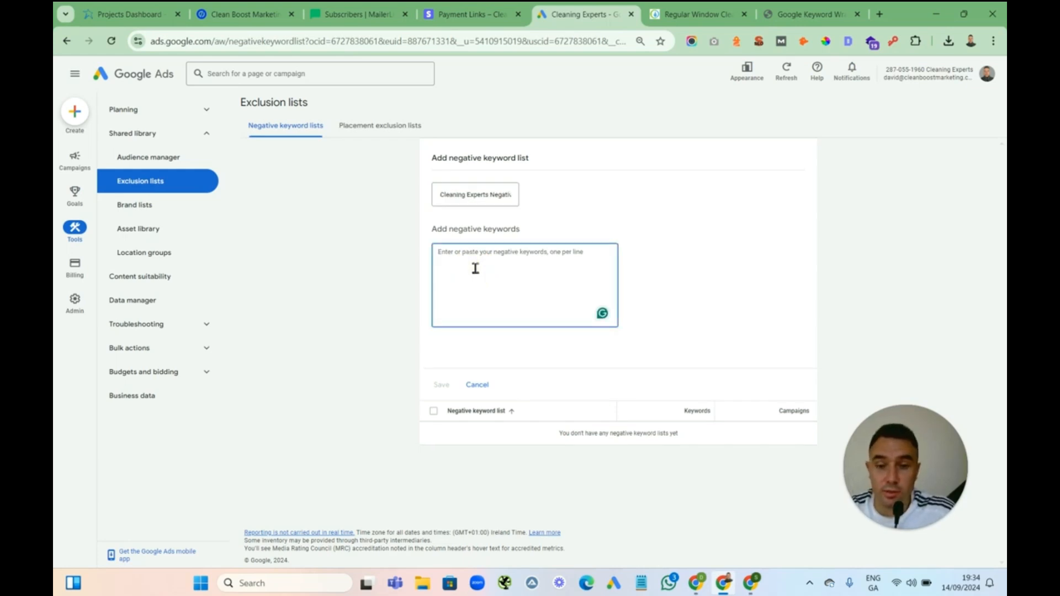
type("\"free")
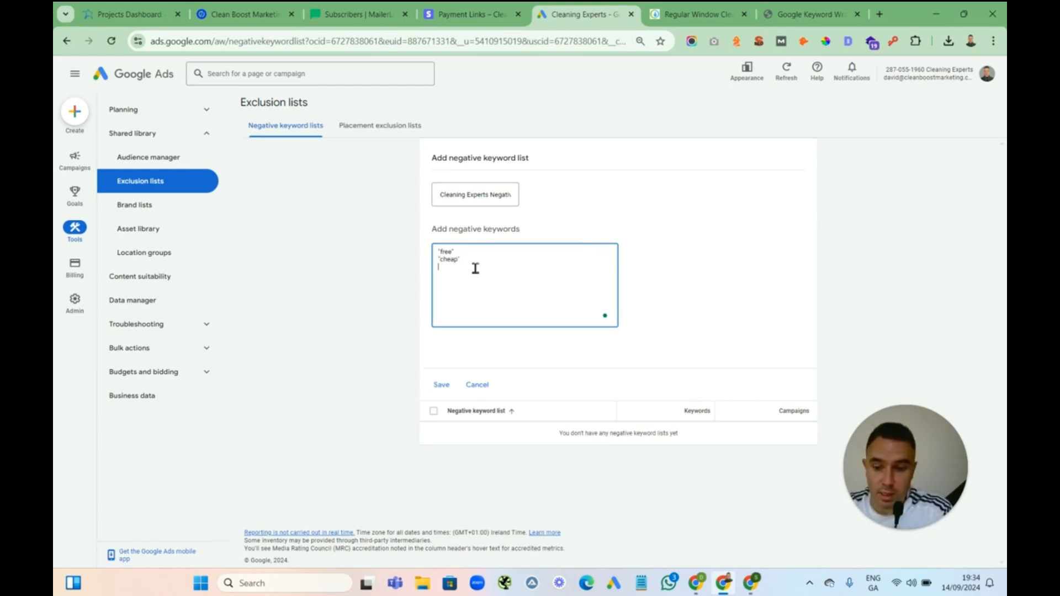
type("\" ")
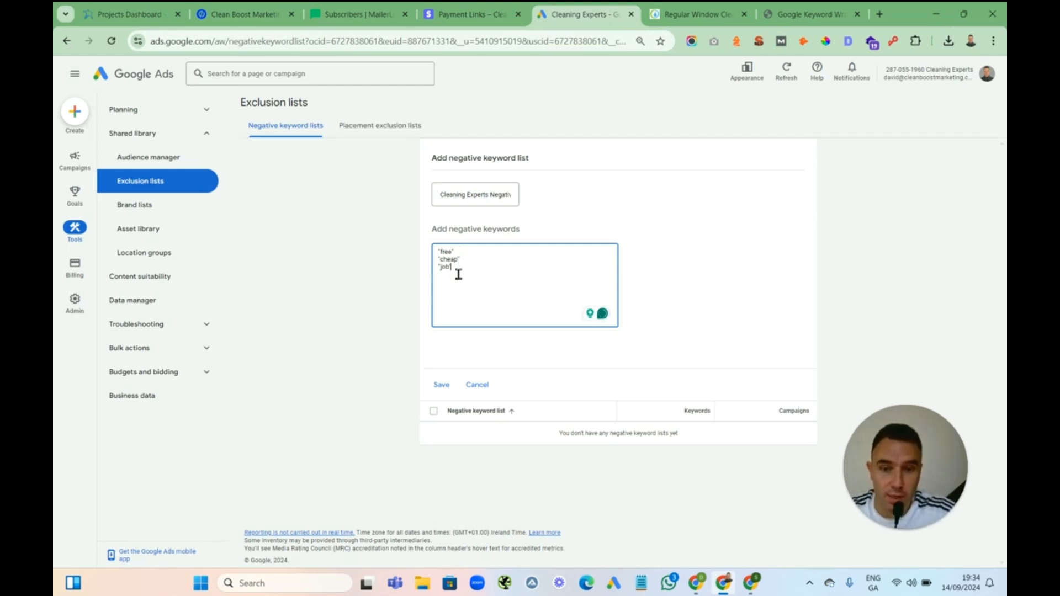
type("\"salary")
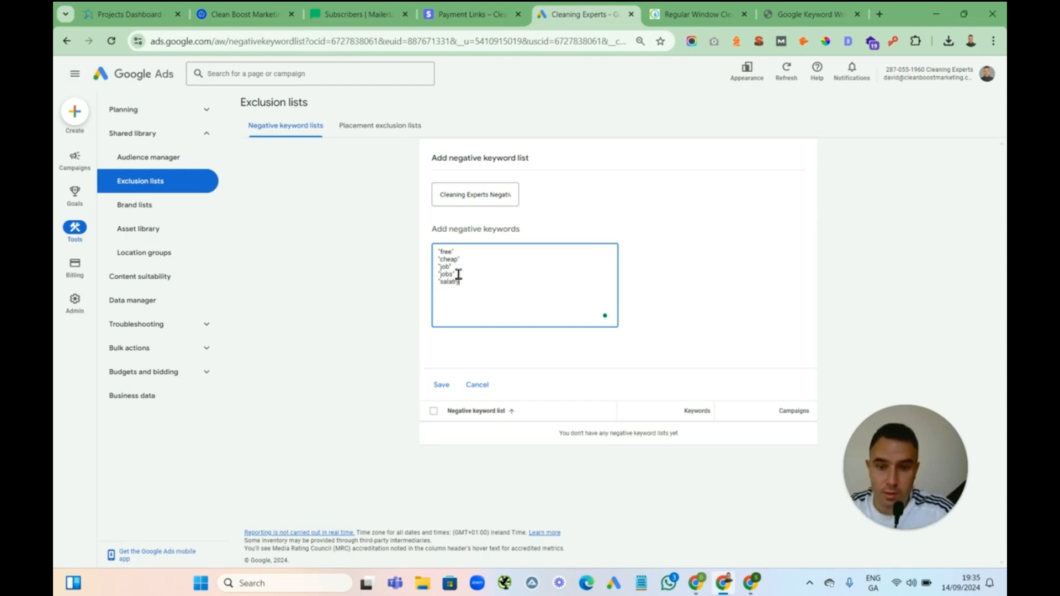
type("jobs\" \"salar")
type("y")
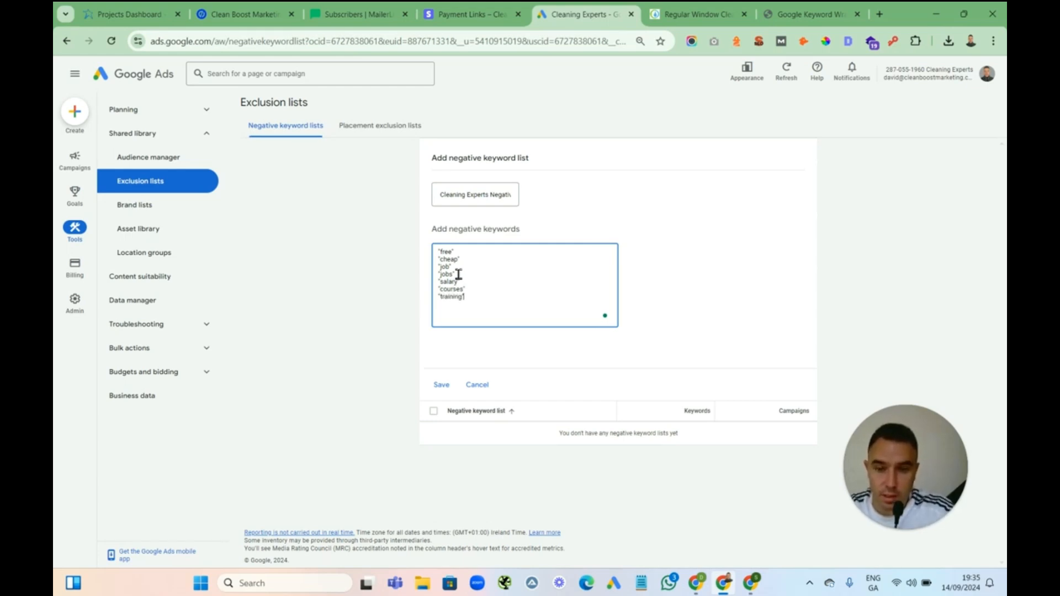
key("Return")
Add negative keywords "unger", "karcher", "b&q", "amazon" and "argos" to the list and save it
type("\"hunger\"")
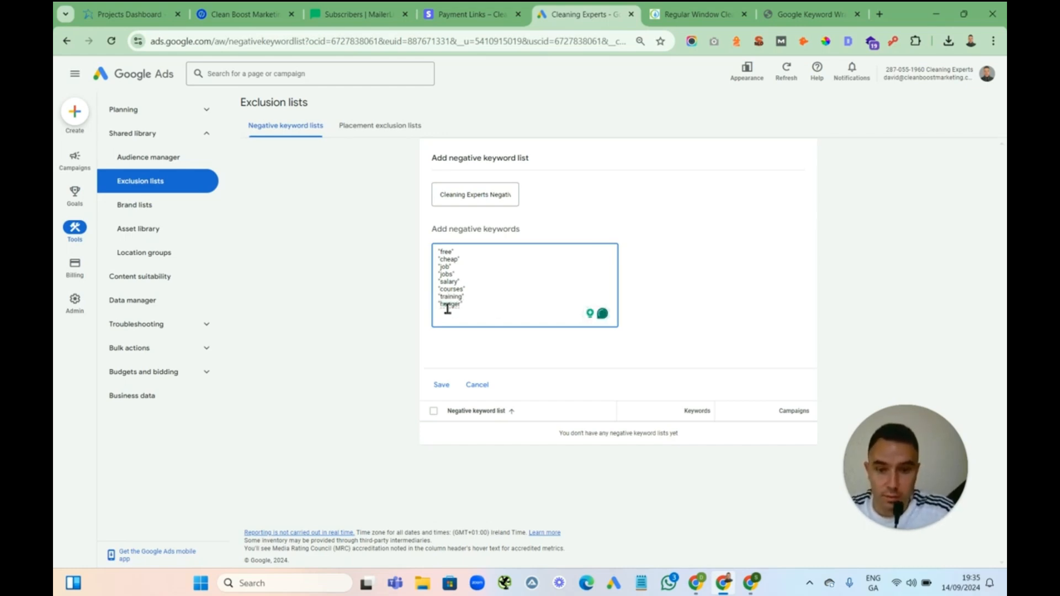
mouse_move(450, 304)
left_click(449, 330)
left_click(476, 308)
key("Return")
type("\"karcher\"")
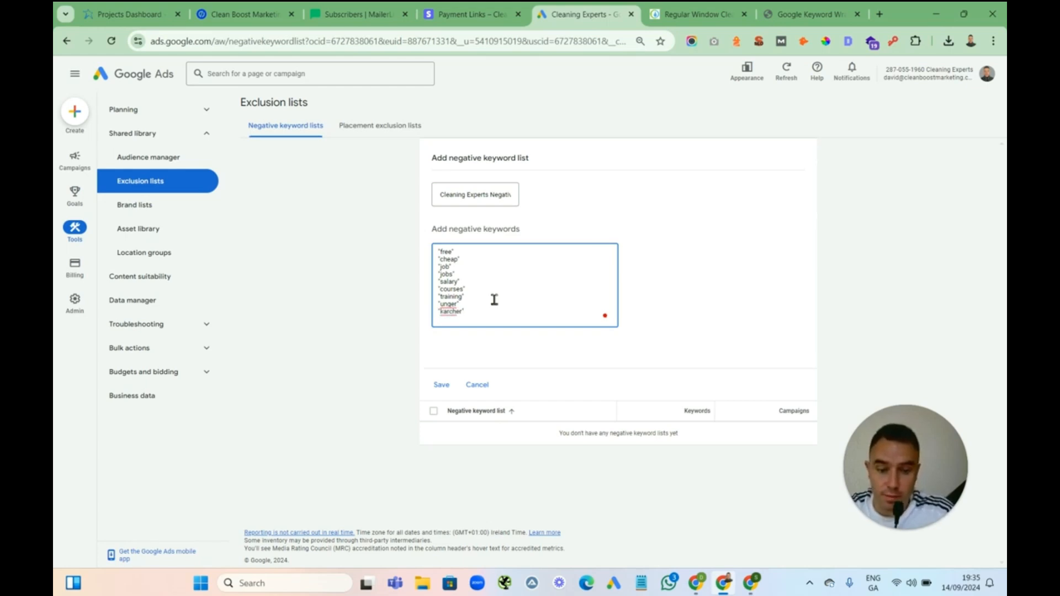
type(" \"b&q")
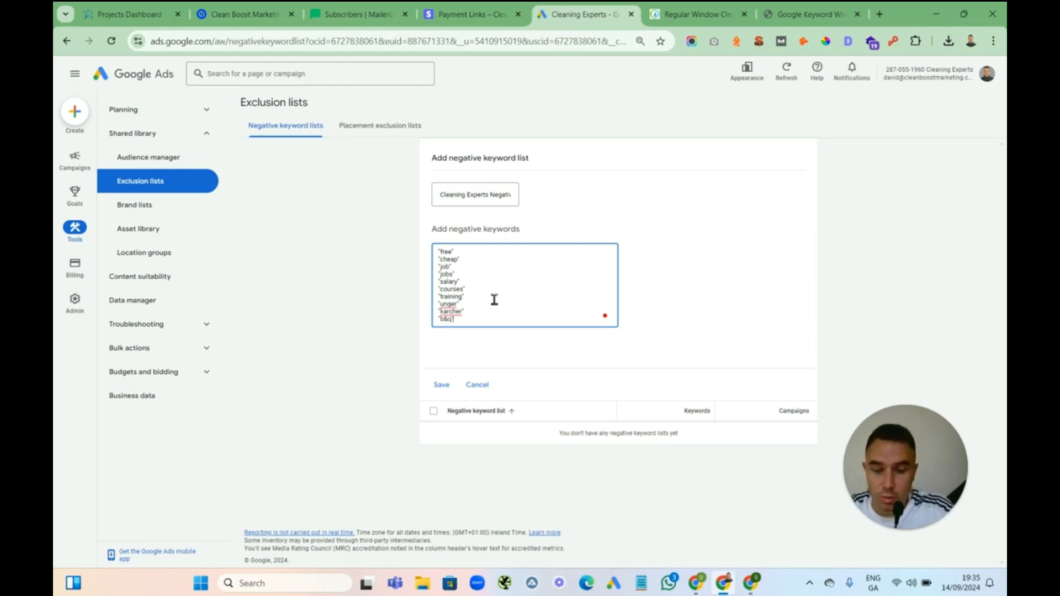
type("\"")
key("Return")
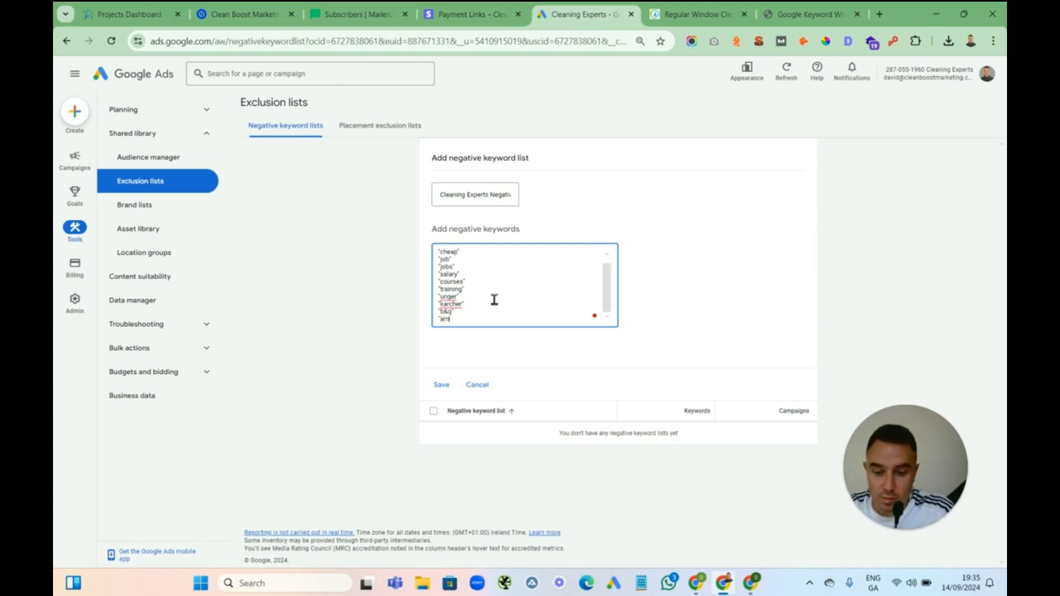
type("\"amazon\"")
key("Return")
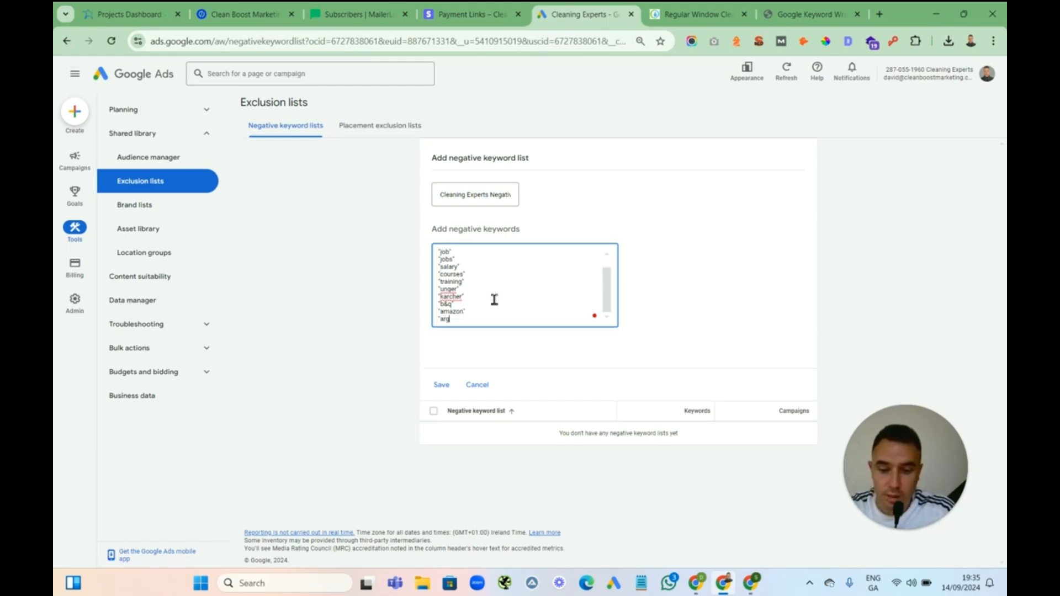
type("\"argos\"")
key("Return")
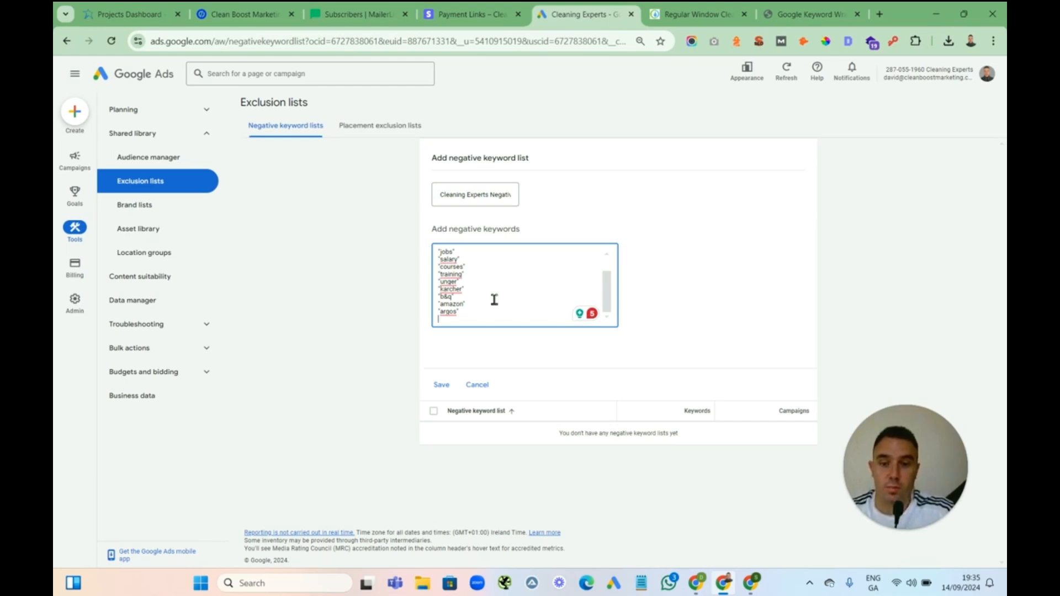
left_click(444, 385)
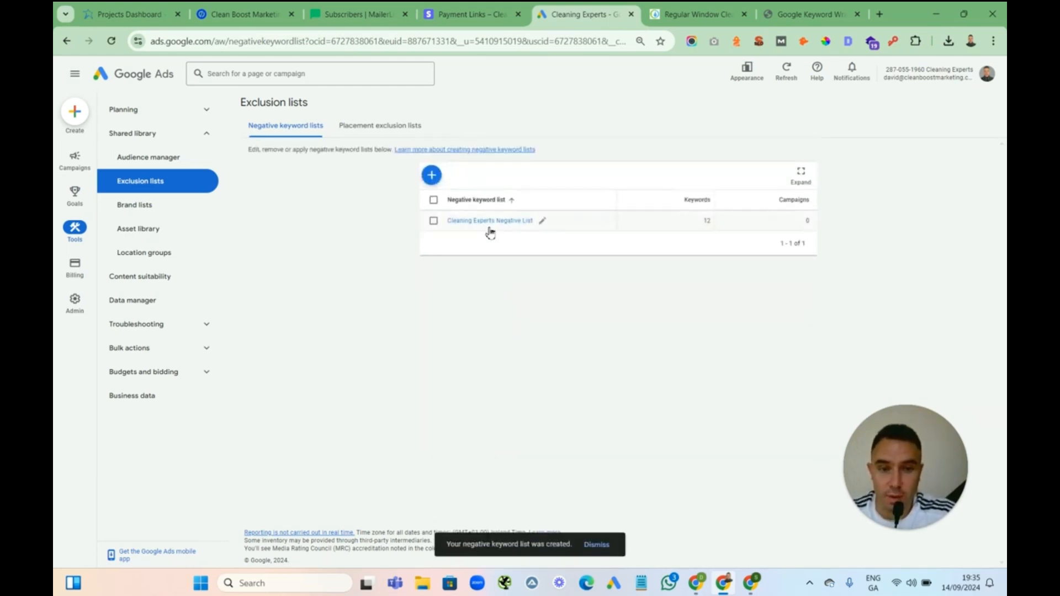
Apply the Cleaning Experts Negative List to the Window Cleaning - Limerick campaign
left_click(433, 222)
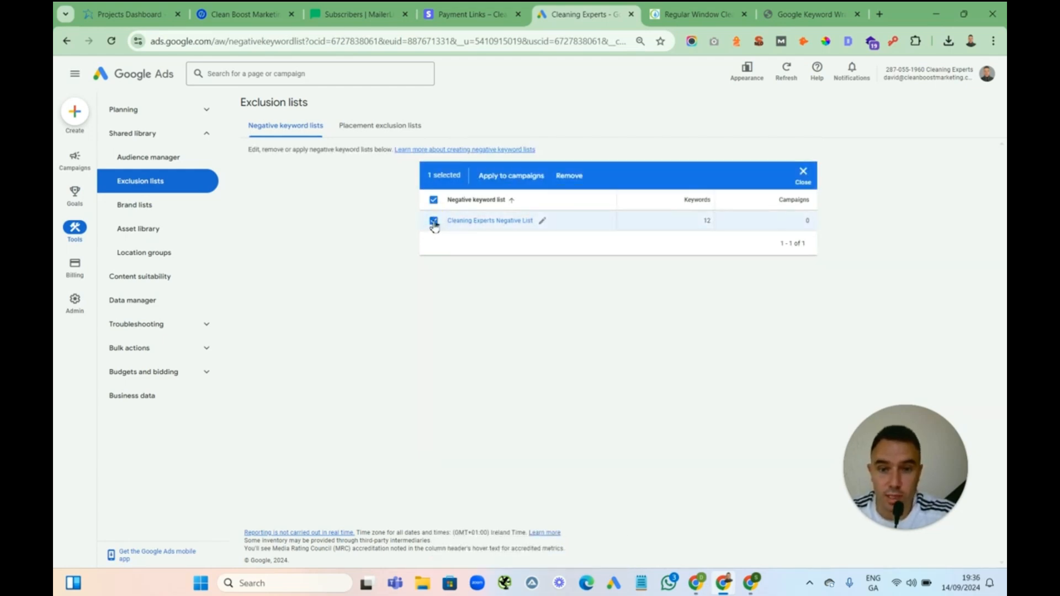
left_click(507, 176)
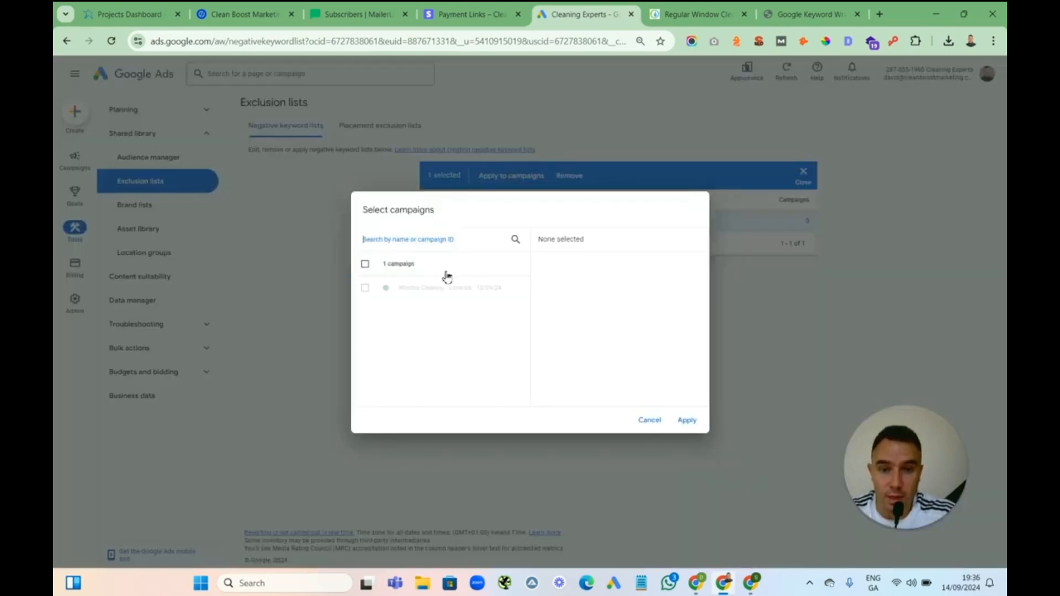
left_click(365, 287)
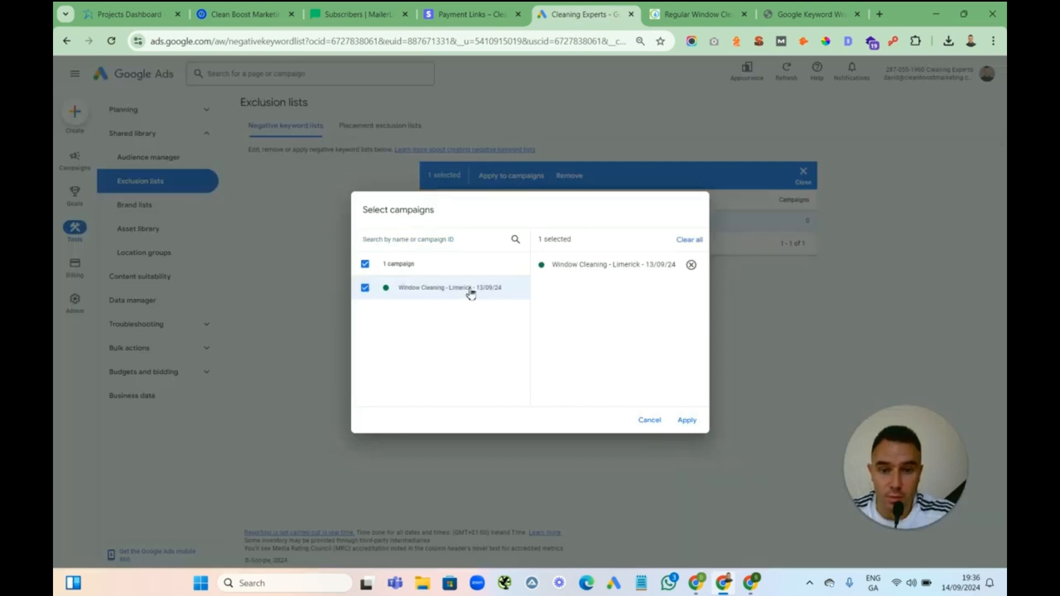
left_click(689, 419)
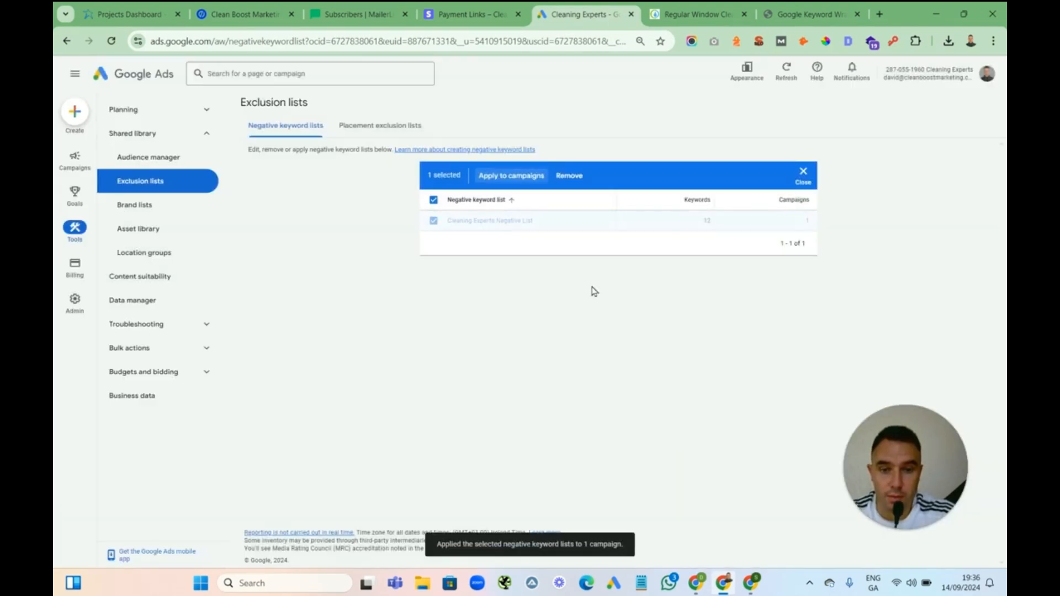
left_click(434, 201)
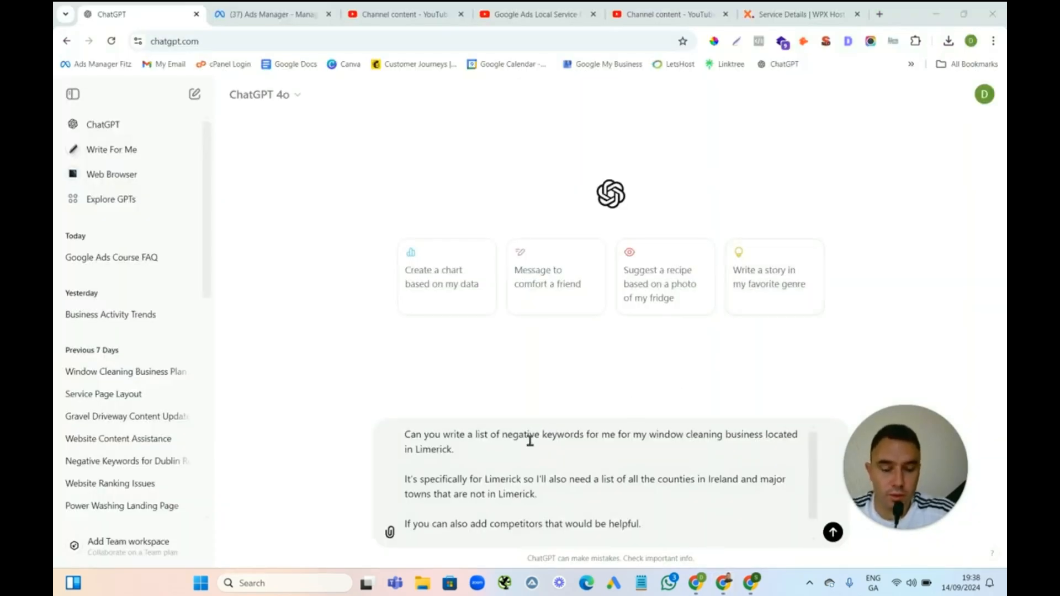
Switch to ChatGPT and send a prompt requesting a phrase-match negative keyword list for a Limerick window cleaning business
left_click_drag(408, 433, 521, 473)
left_click(518, 471)
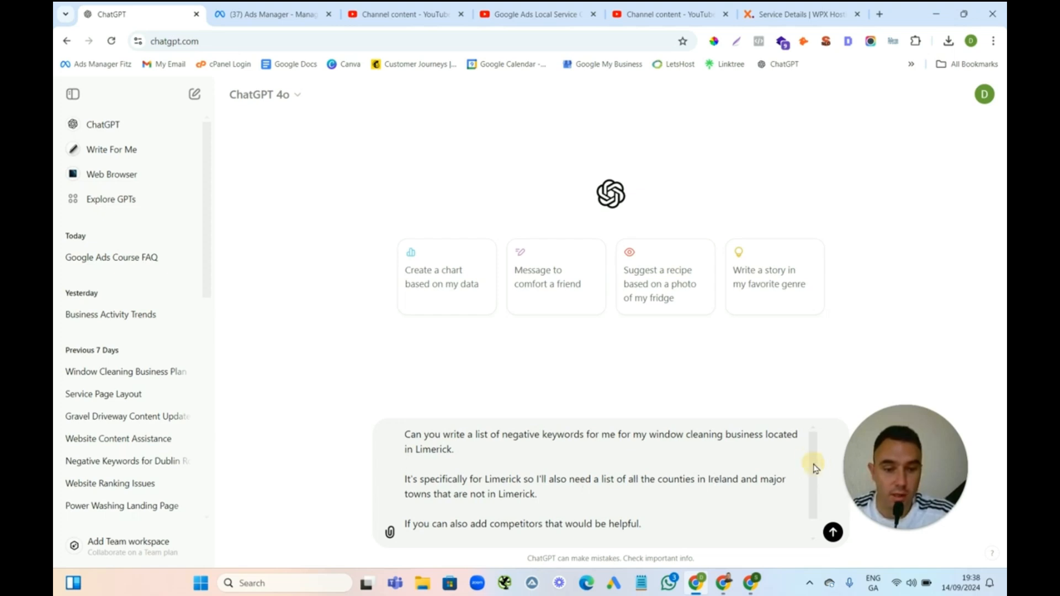
type("Please write it as one big list in phrase match so I can easily copy and paste it.")
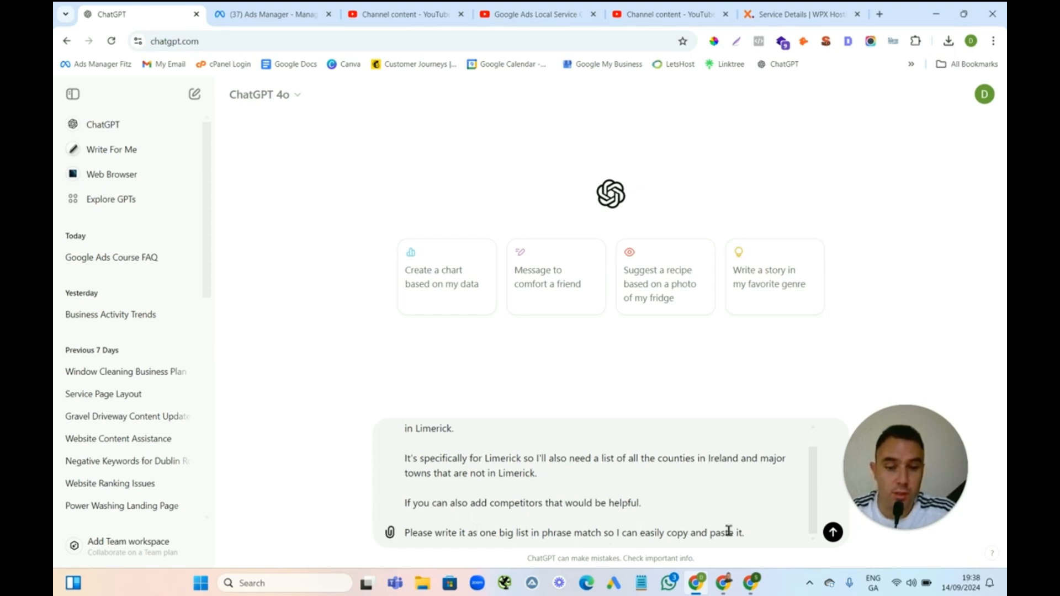
left_click(833, 533)
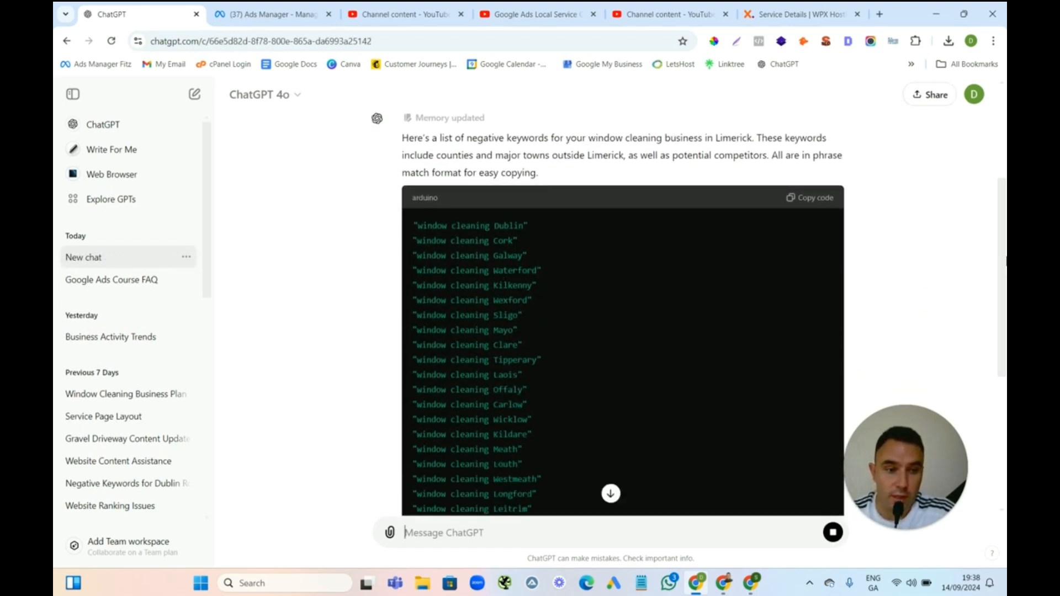
left_click_drag(1000, 298, 984, 539)
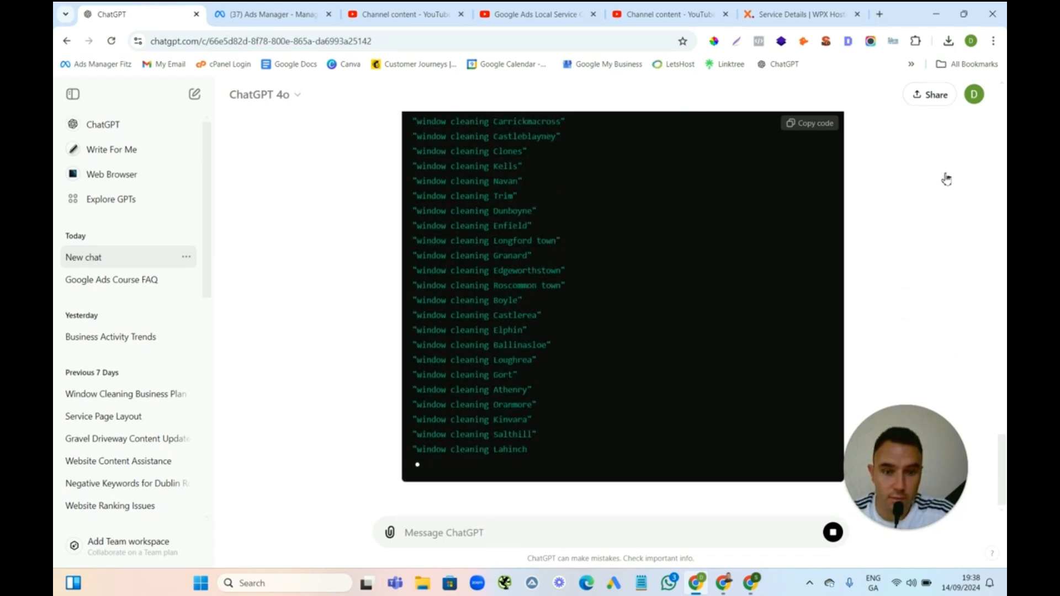
scroll(911, 204, "up", 15)
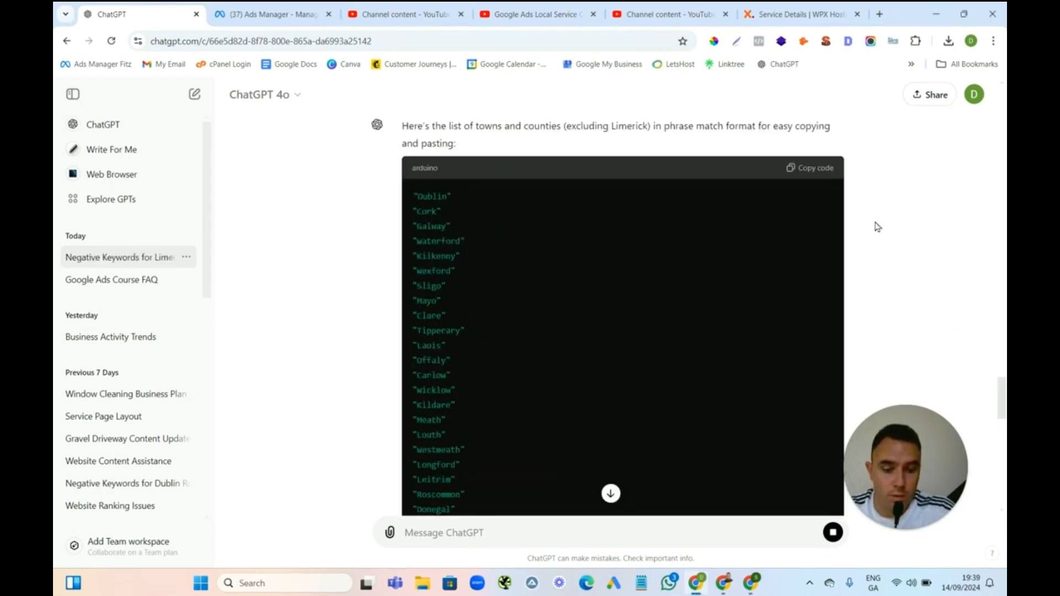
Select the town and county list in ChatGPT's response and switch back to Google Ads
left_click_drag(1000, 366, 985, 539)
left_click_drag(479, 494, 411, 420)
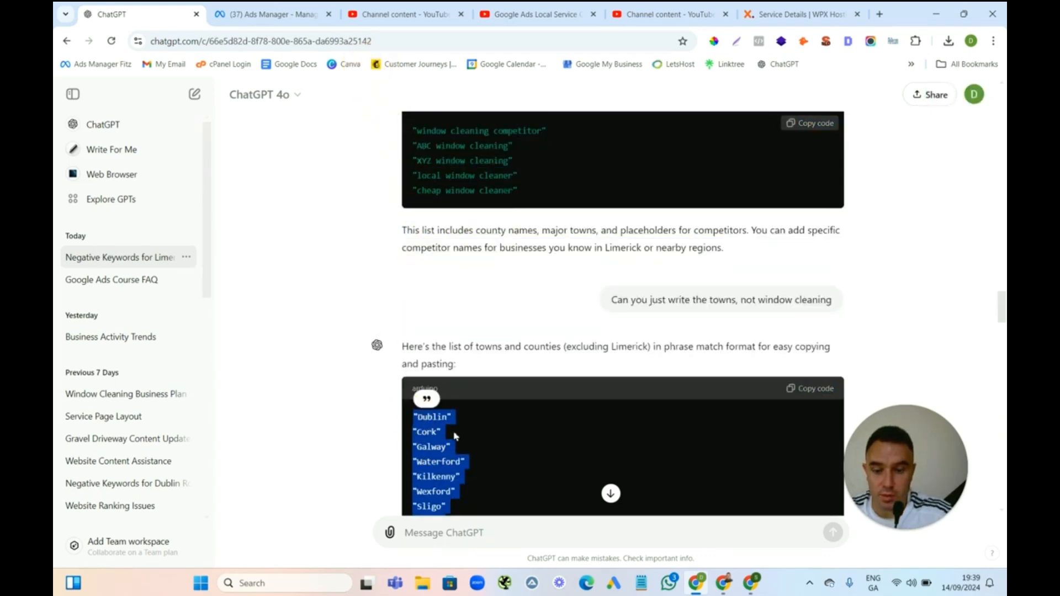
left_click(724, 581)
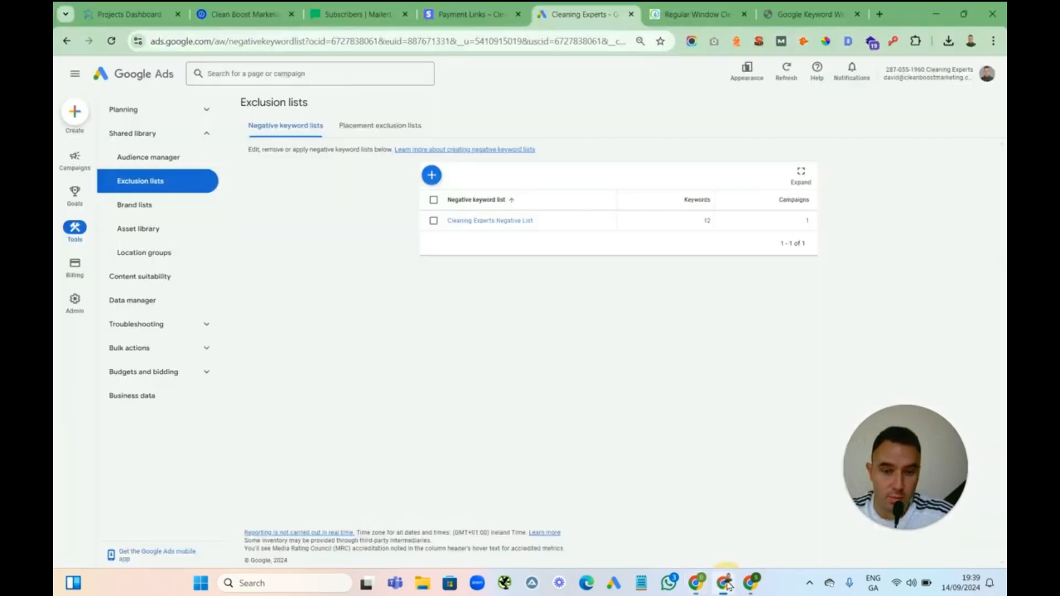
Open the Cleaning Experts Negative List's keyword entry box and paste in the town and county list
left_click(480, 198)
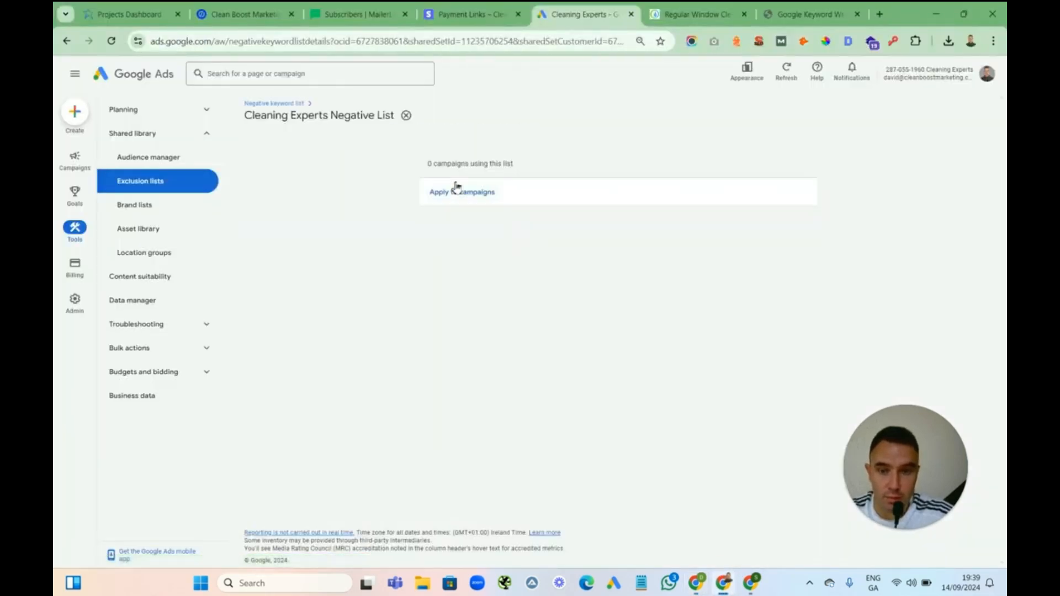
left_click(432, 144)
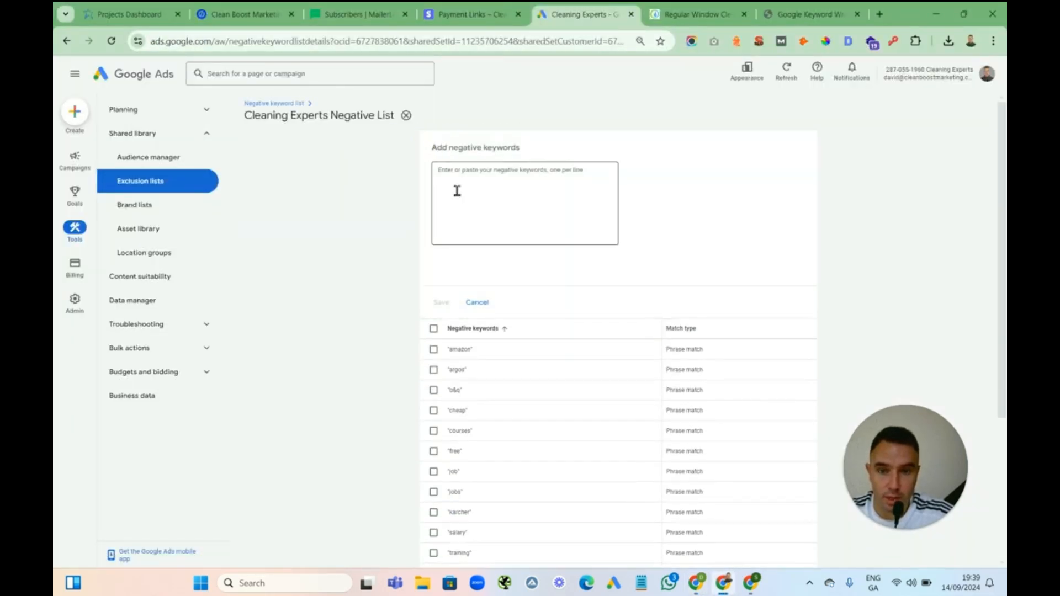
key("ctrl+v")
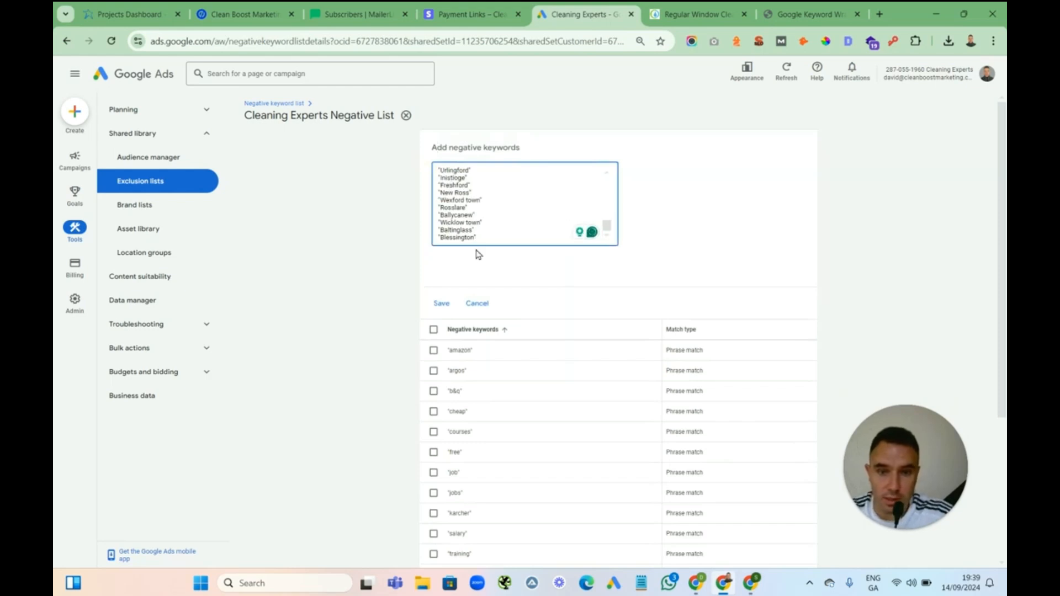
Scroll through the pasted town and county keywords in the entry box to review them
key("Up")
key("Up")
key("Up")
key("Up")
key("Up")
key("Up")
key("Up")
key("Up")
key("Up")
key("Up")
key("Up")
key("Up")
key("Up")
key("Up")
key("Up")
key("Up")
key("Up")
key("Up")
key("Up")
key("Up")
key("Up")
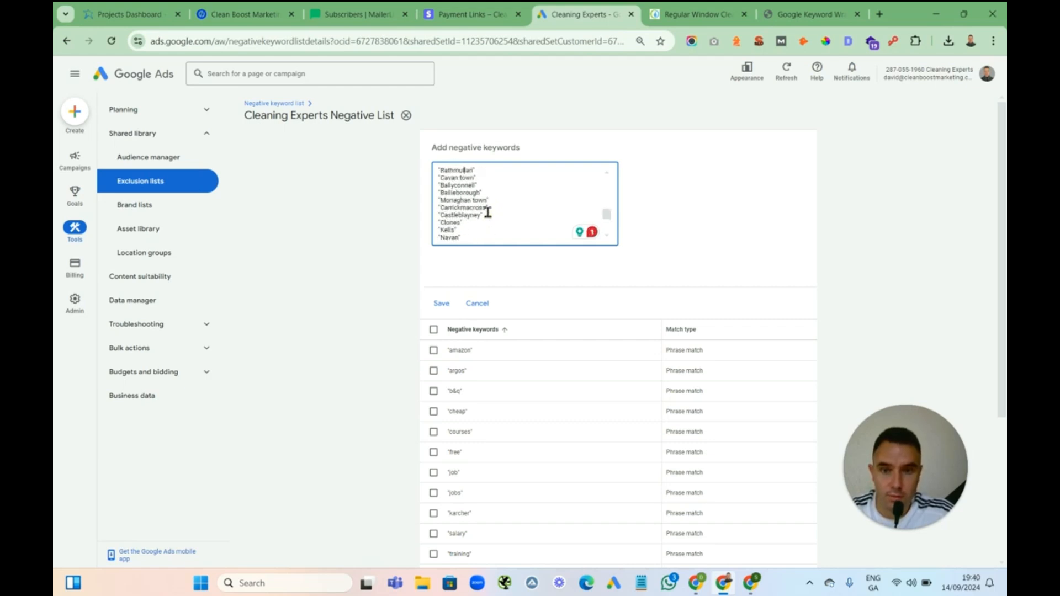
key("Up")
key("Up")
key("Up")
key("Up")
key("Up")
key("Up")
key("Up")
key("Up")
key("Up")
key("Up")
key("Up")
key("Up")
key("Up")
key("Up")
key("Up")
key("Up")
key("Up")
key("Up")
key("Up")
key("Up")
key("Up")
key("Up")
key("Up")
key("Up")
key("Up")
key("Up")
key("Up")
key("Up")
key("Up")
key("Up")
key("Up")
key("Up")
key("Up")
key("Up")
key("Up")
key("Up")
key("Up")
key("Up")
key("Up")
key("Up")
key("Up")
key("Up")
key("Up")
key("Up")
key("Up")
key("Up")
key("Up")
key("Up")
key("Up")
key("Up")
key("Up")
key("Up")
key("Up")
key("Up")
key("Up")
key("Up")
key("Up")
key("Up")
key("Up")
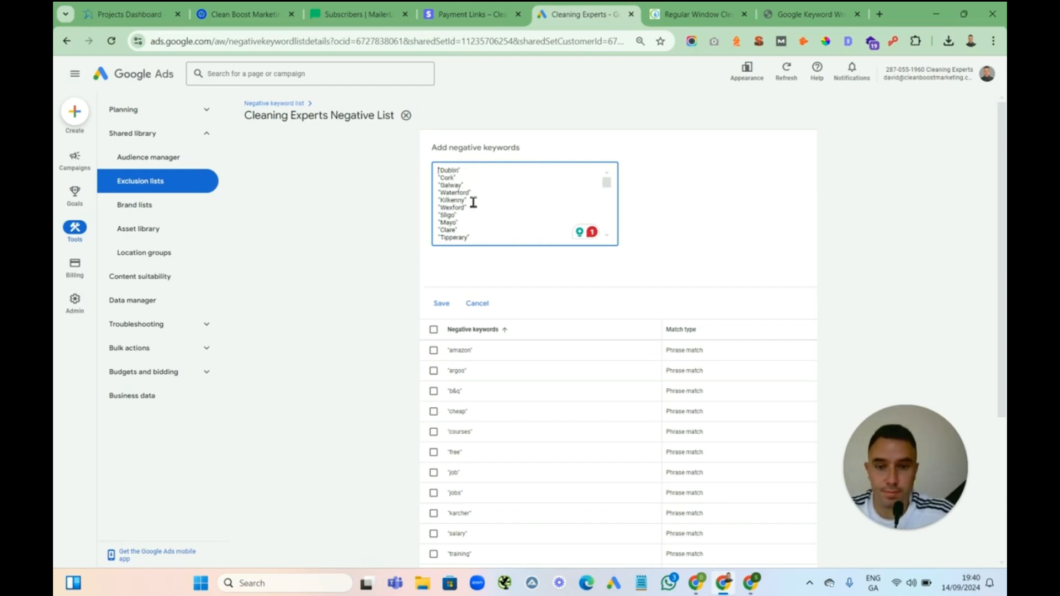
left_click_drag(607, 183, 606, 227)
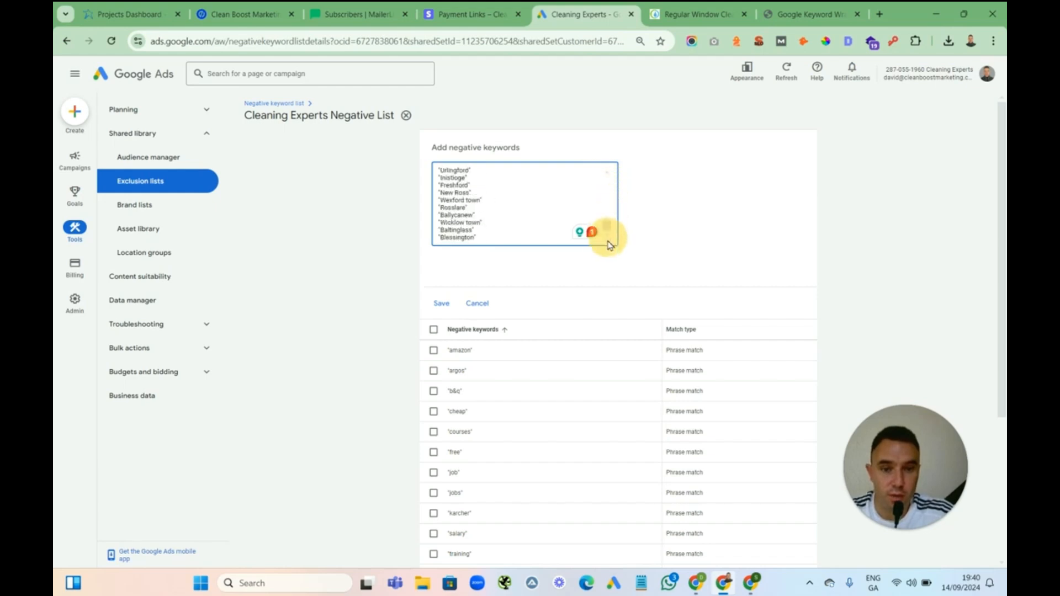
Append phrase-match negative keywords "suppliers" and "products" at the end of the list
left_click(485, 240)
key("Return")
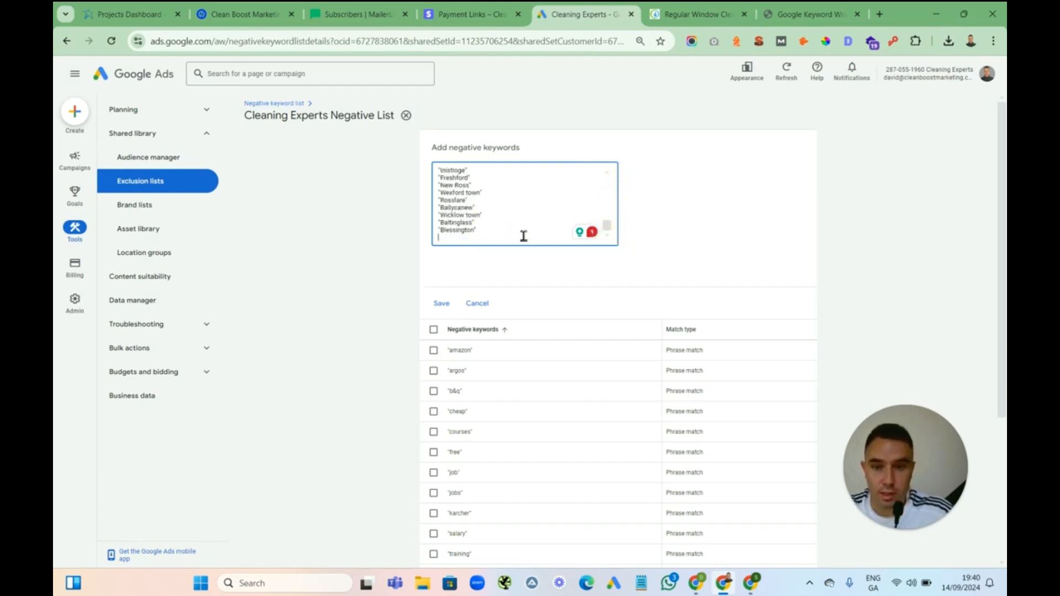
type("\"suppl")
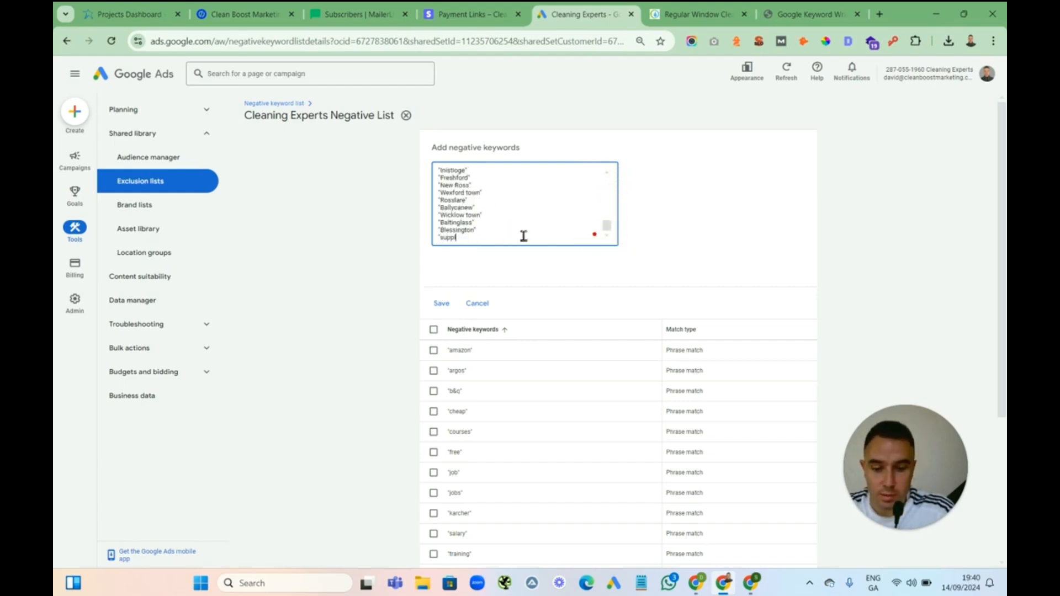
type("iers\"")
key("Return")
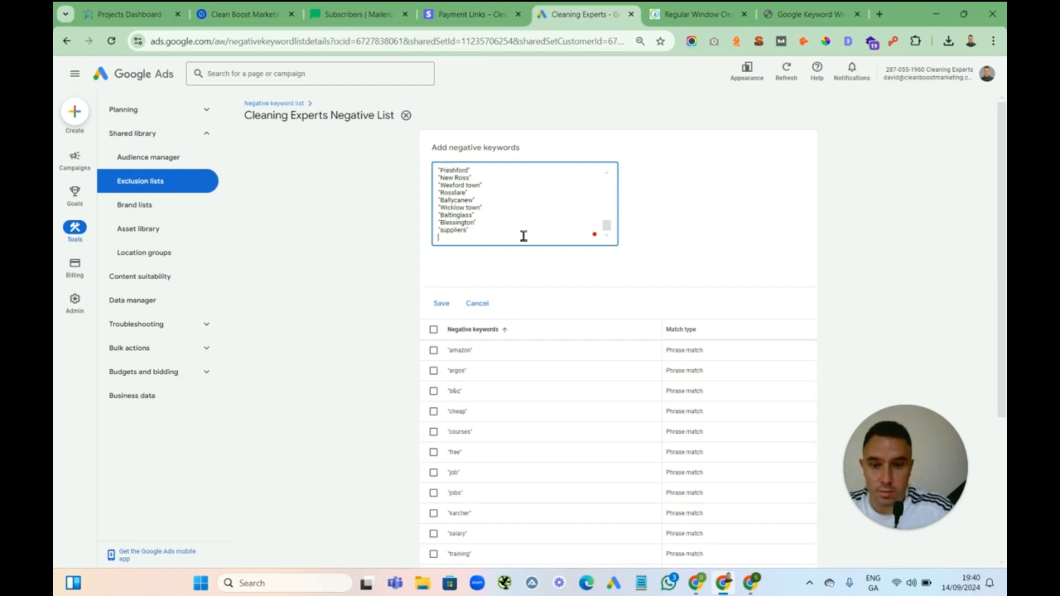
type("\"proudc")
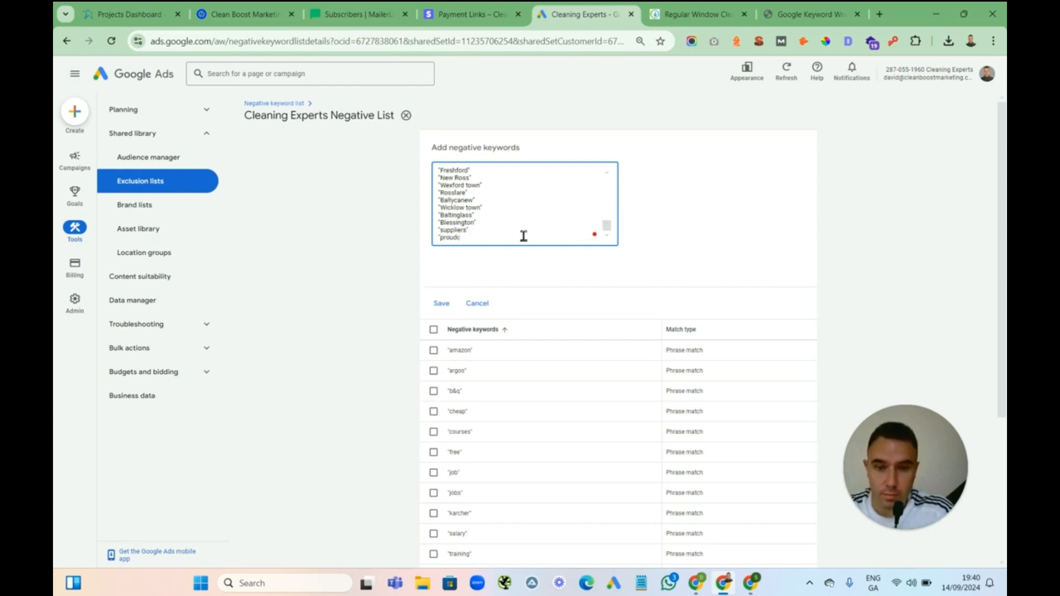
key("BackSpace")
type("ucts")
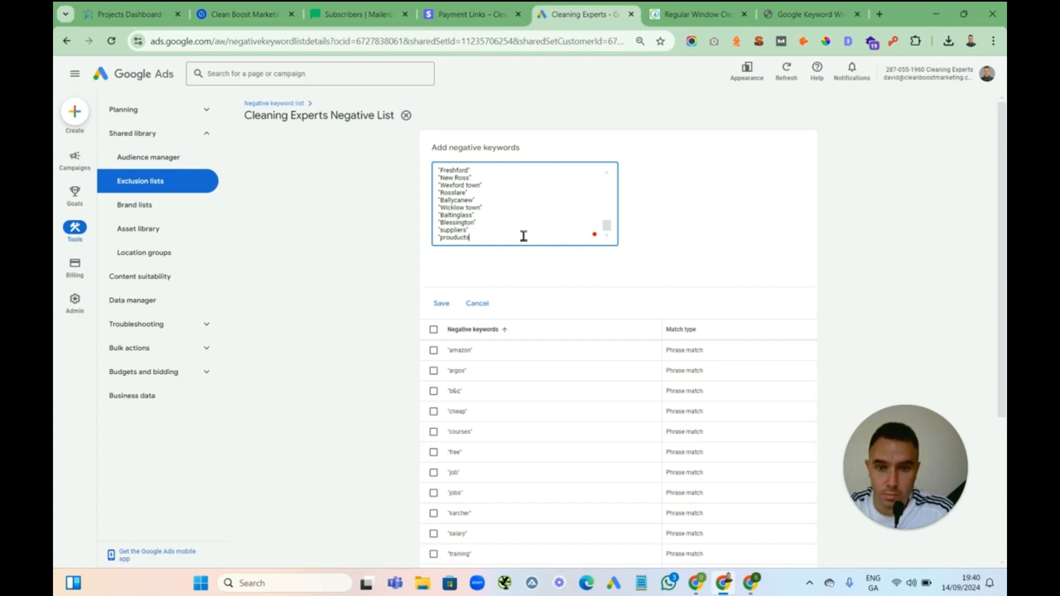
left_click(455, 238)
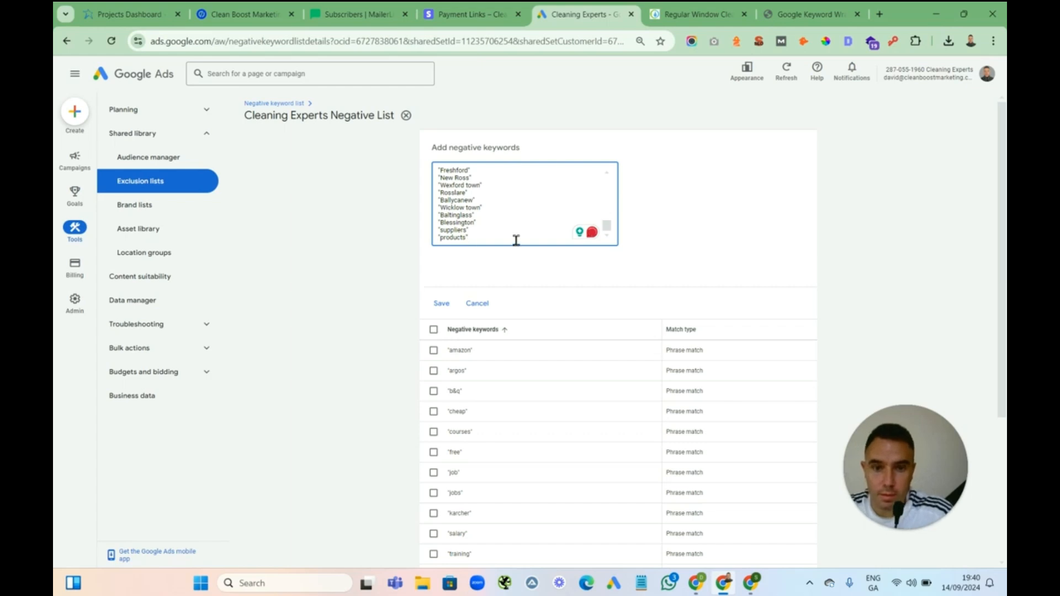
Append "equipment" and "tools" as phrase-match negatives and save the keywords to the list
key("Return")
type("\"equip")
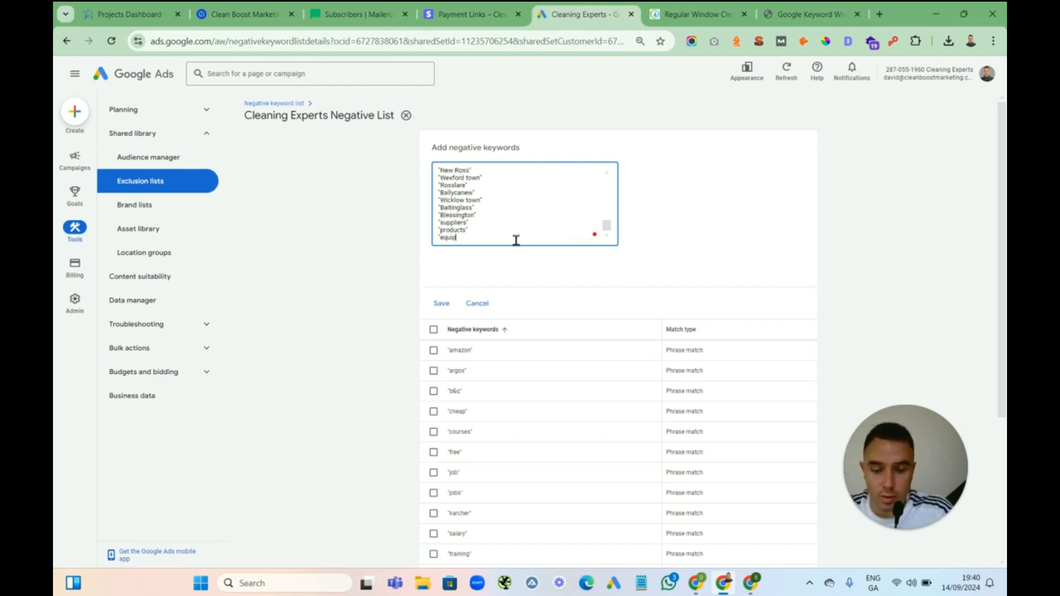
type("ment\"")
key("Return")
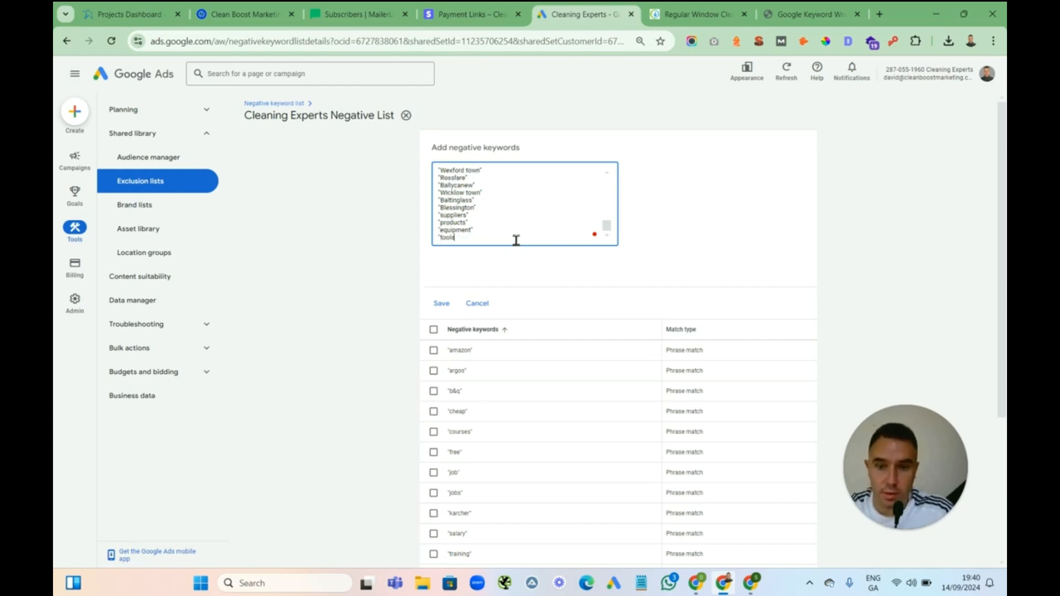
left_click(442, 304)
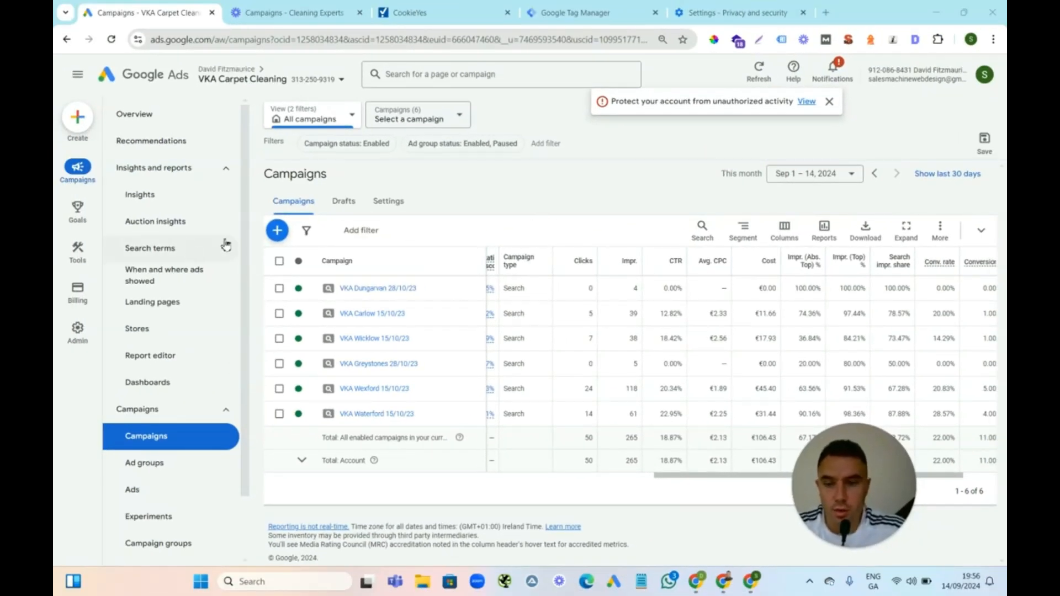
Open the Search terms report for the VKA Carpet Cleaning account and scroll through the terms
left_click(160, 249)
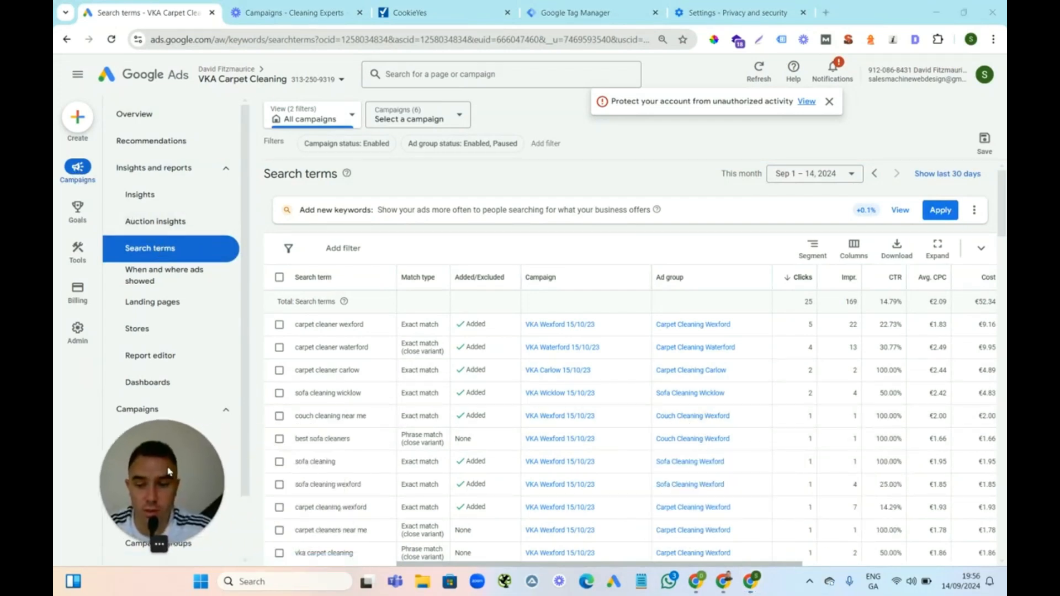
left_click_drag(1003, 199, 1003, 494)
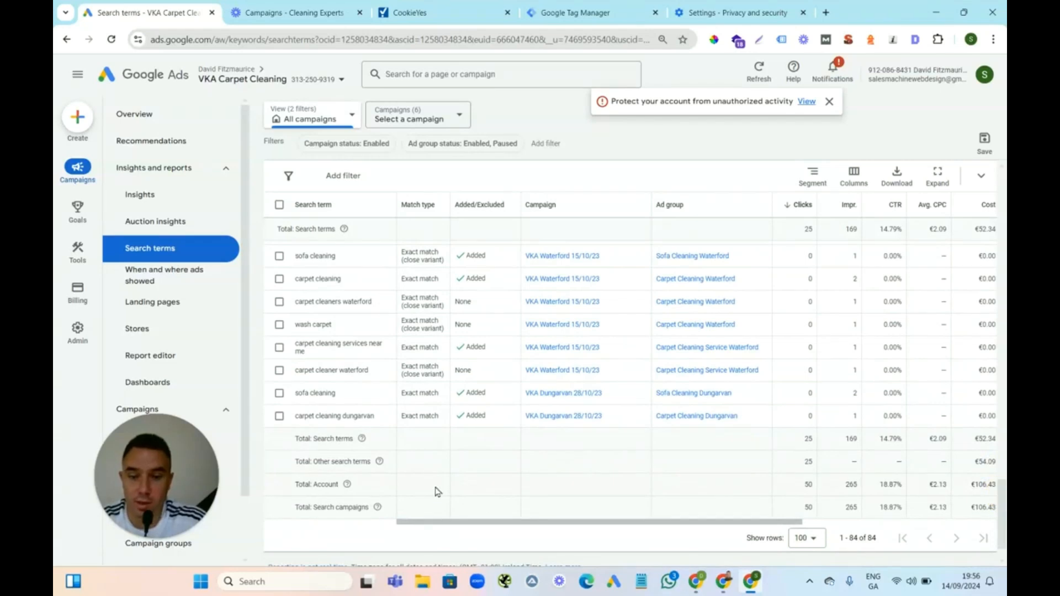
left_click(297, 441)
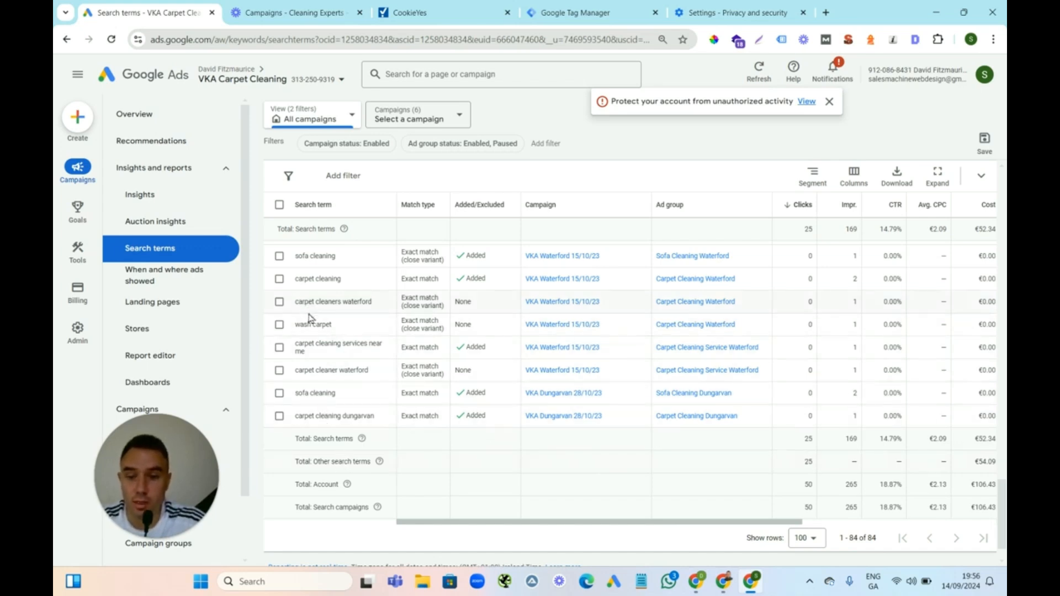
left_click_drag(1002, 497, 997, 213)
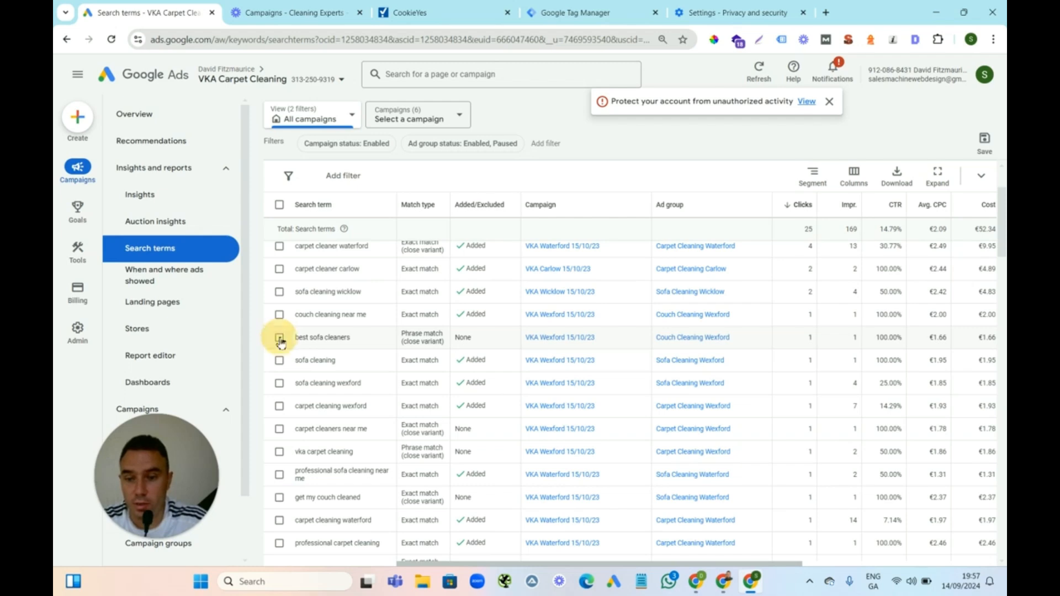
Tick irrelevant search terms such as "best sofa cleaners", "carpet c", "carpet cleaning tullamore" and competitor names like "prosteam cleaning services"
left_click(280, 338)
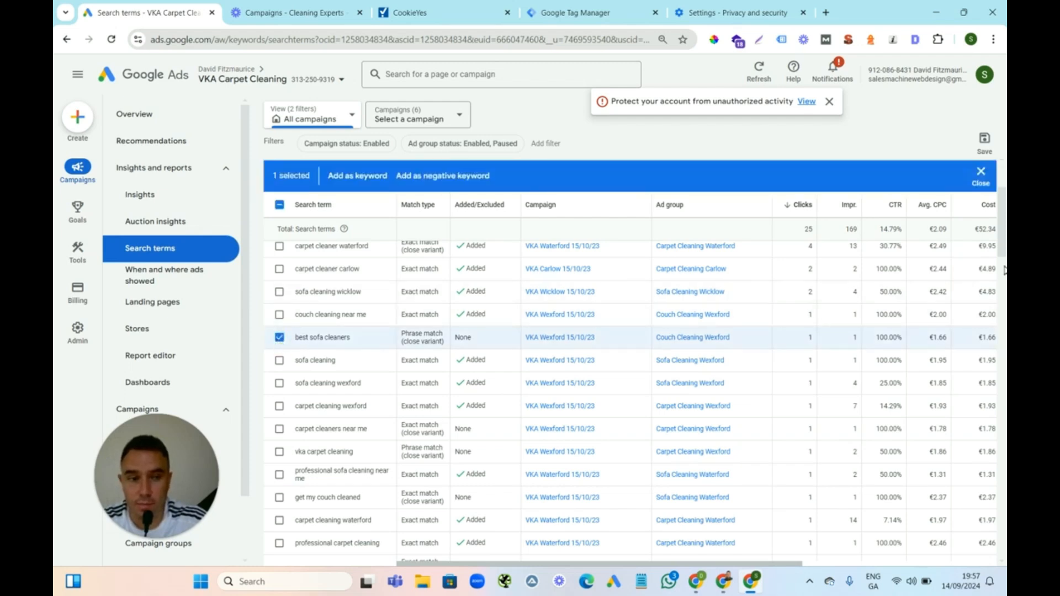
left_click_drag(1004, 237, 846, 421)
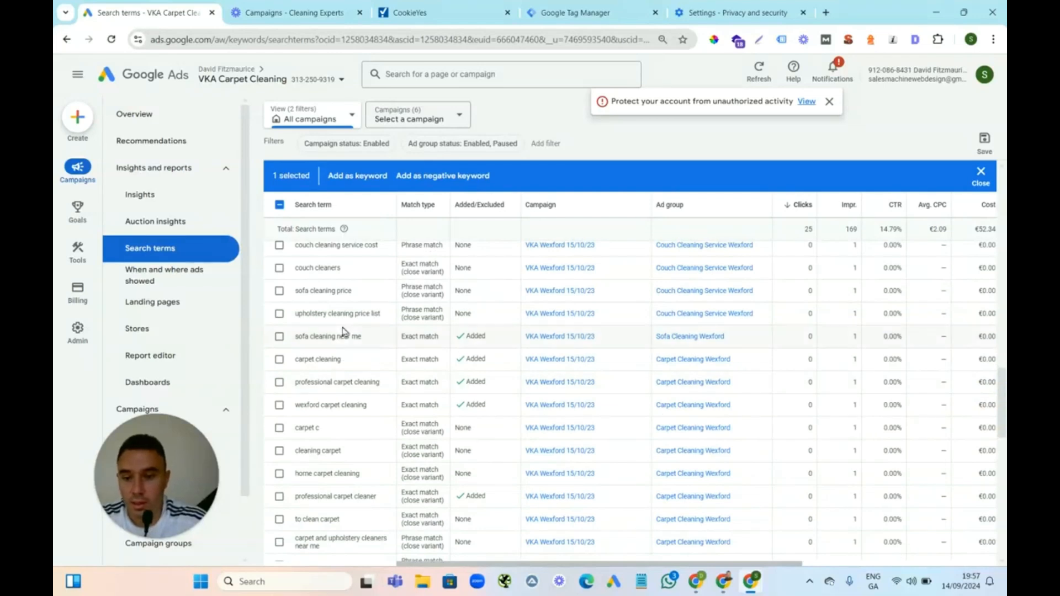
left_click(279, 314)
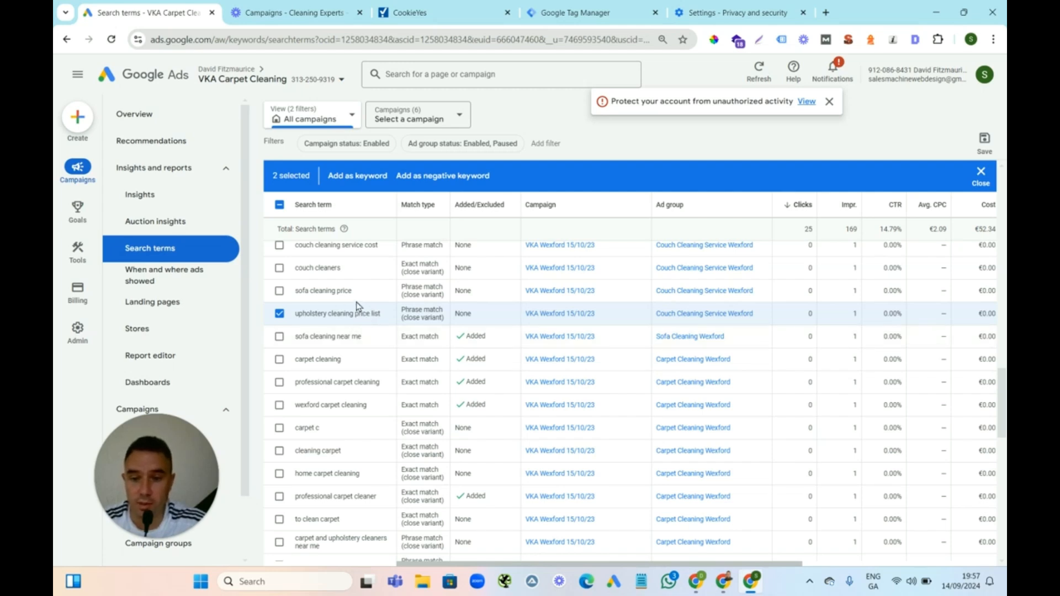
left_click(279, 428)
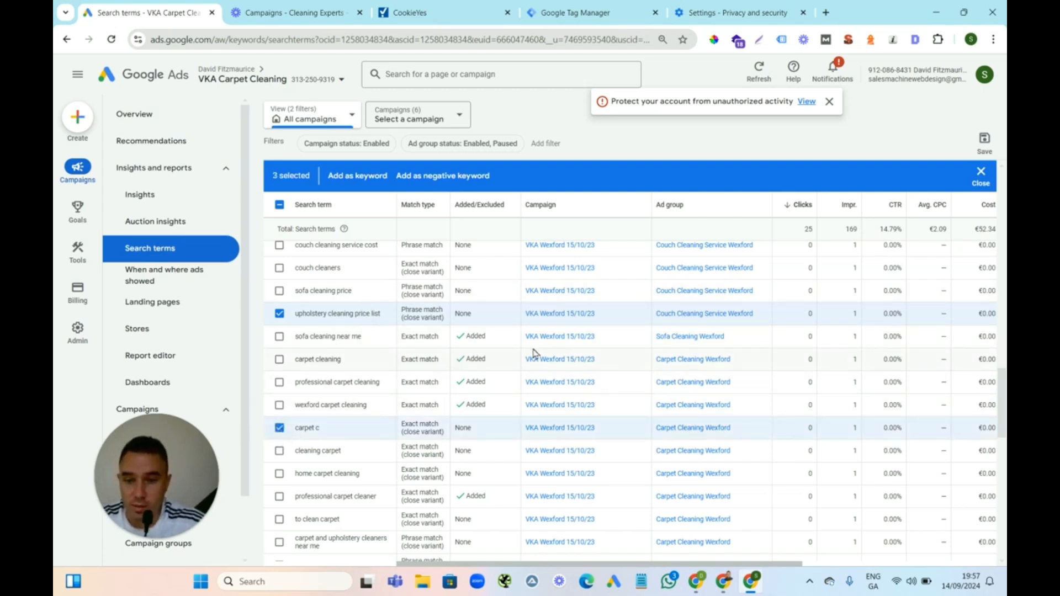
left_click_drag(1004, 400, 1000, 430)
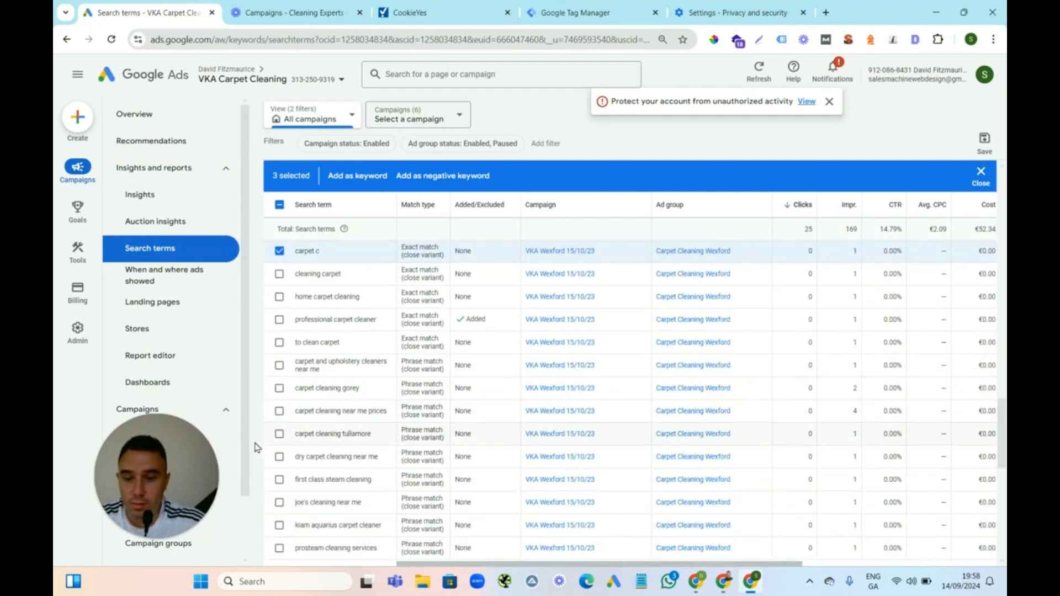
left_click(280, 434)
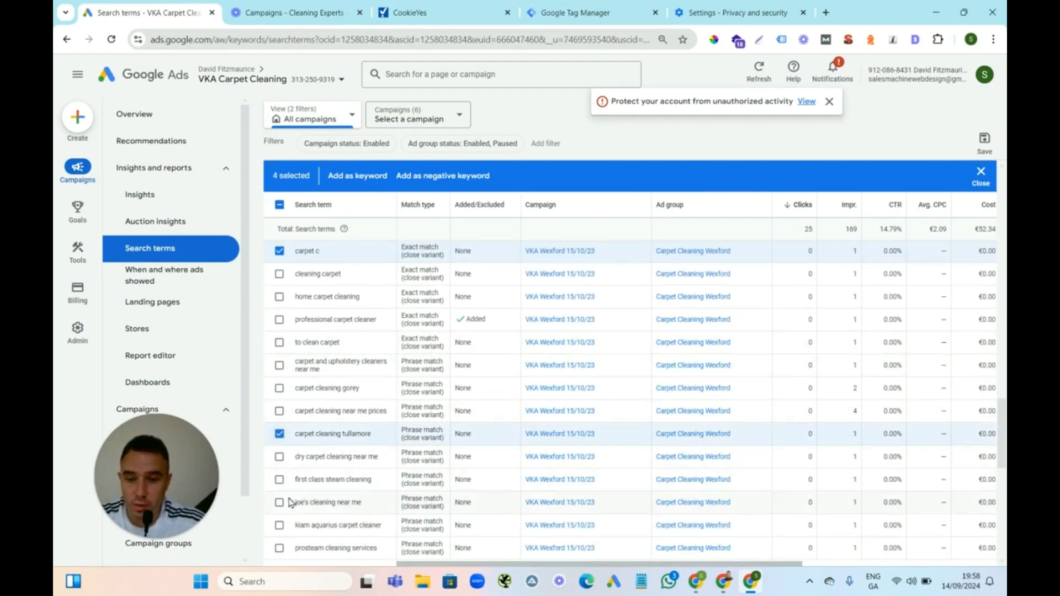
left_click(280, 479)
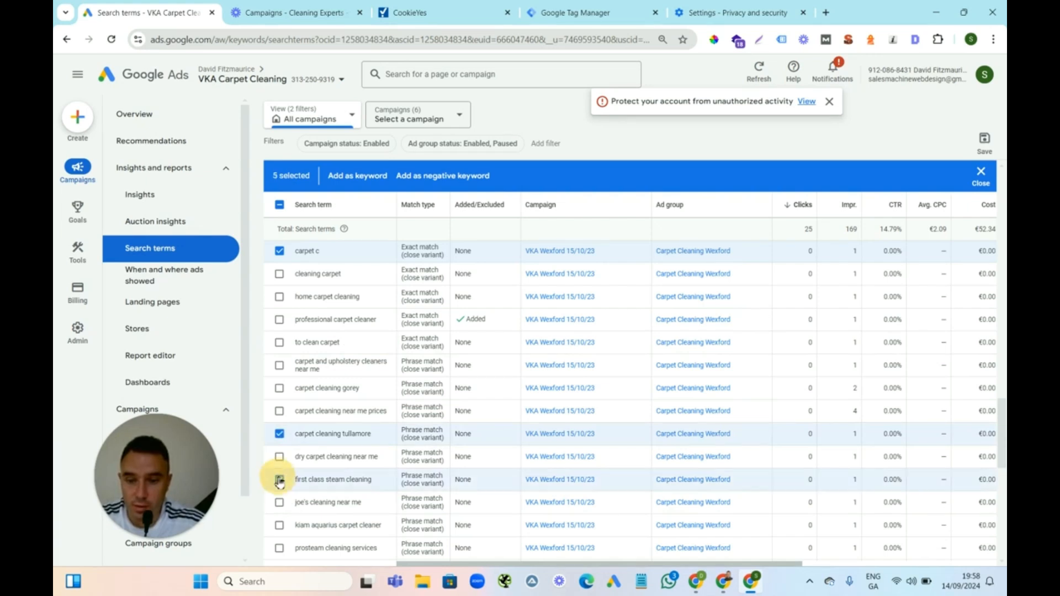
left_click(280, 503)
left_click(280, 527)
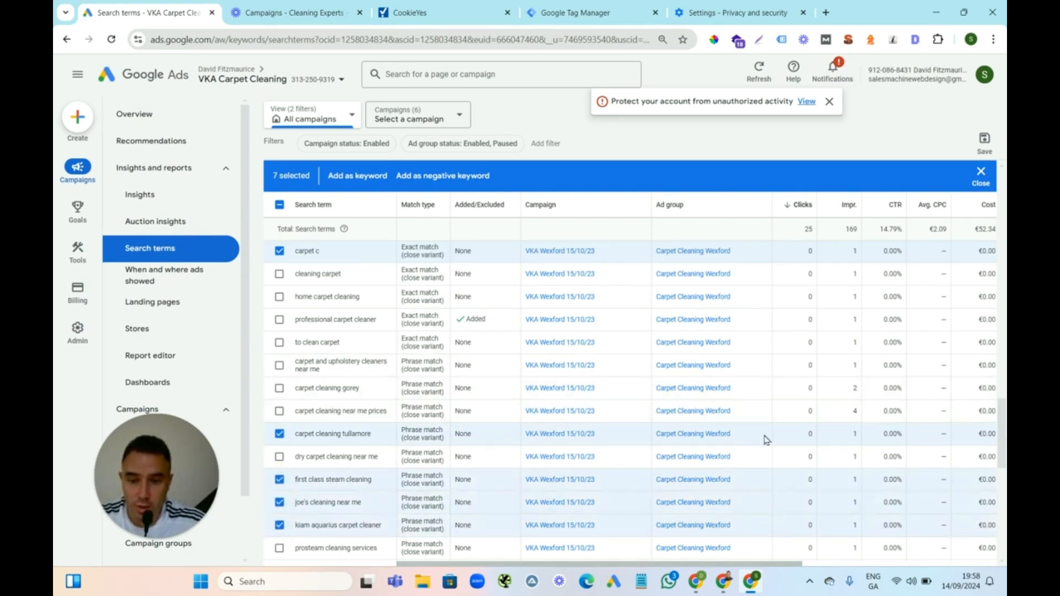
left_click(279, 548)
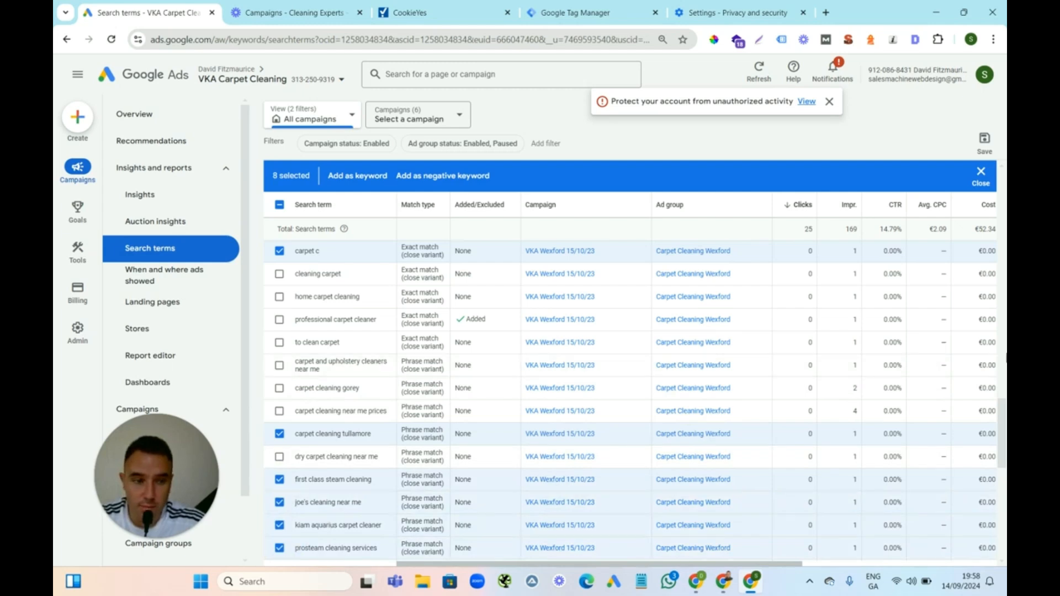
Also tick "couch cleaners" and "wash carpet", then open the add-as-negative-keyword form for the selected terms
left_click_drag(1002, 427, 1002, 473)
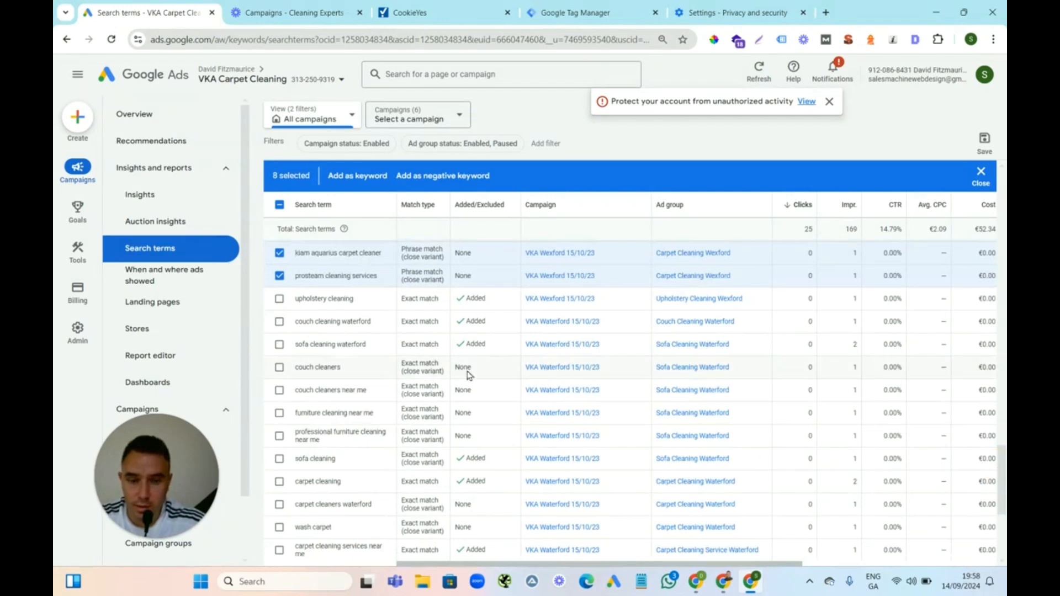
left_click(279, 367)
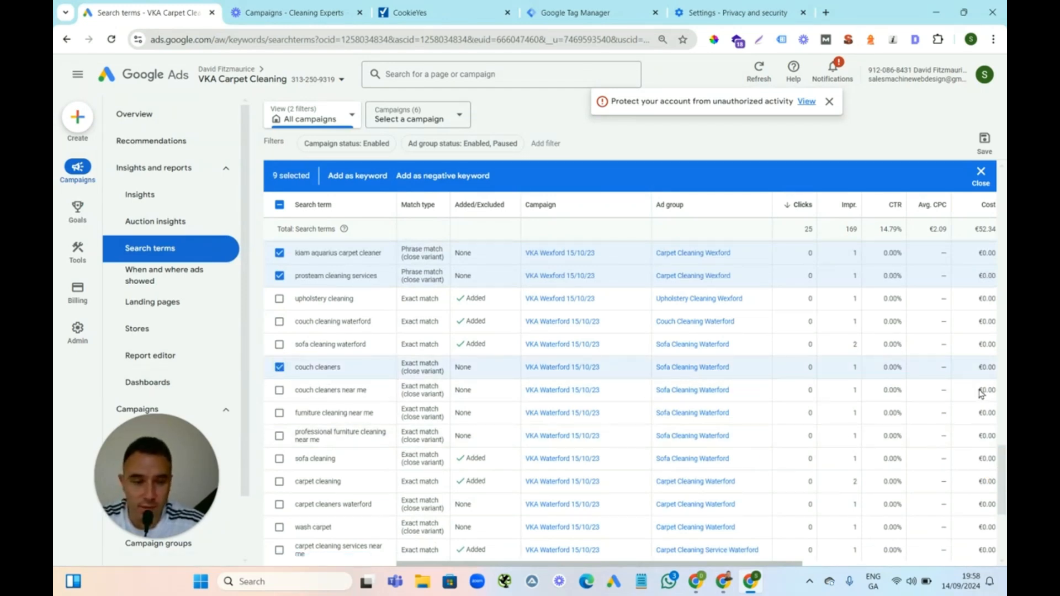
left_click_drag(1002, 466, 1003, 486)
scroll(718, 475, "up", 1)
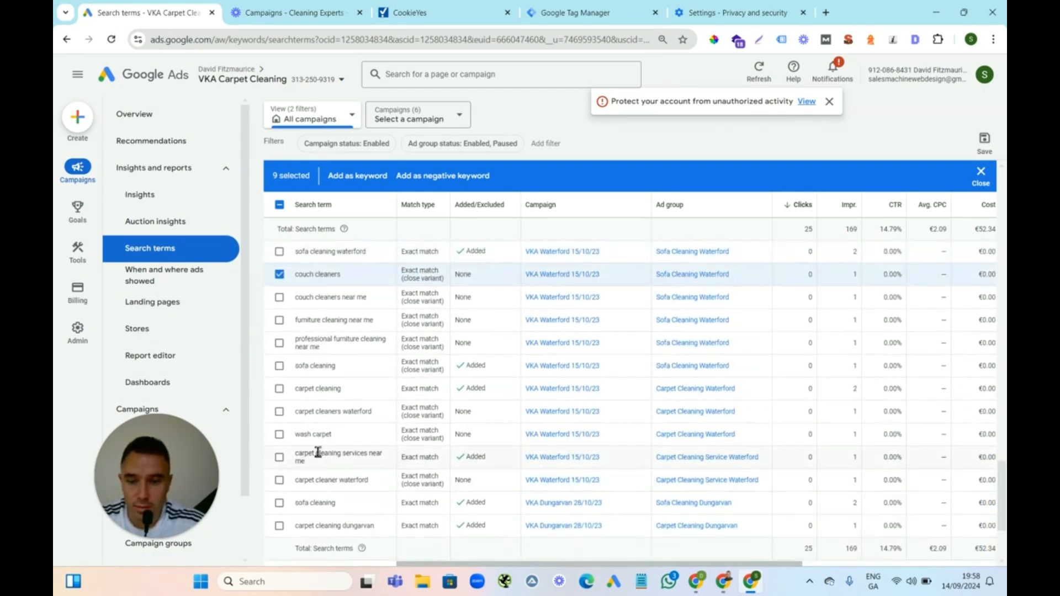
left_click(280, 434)
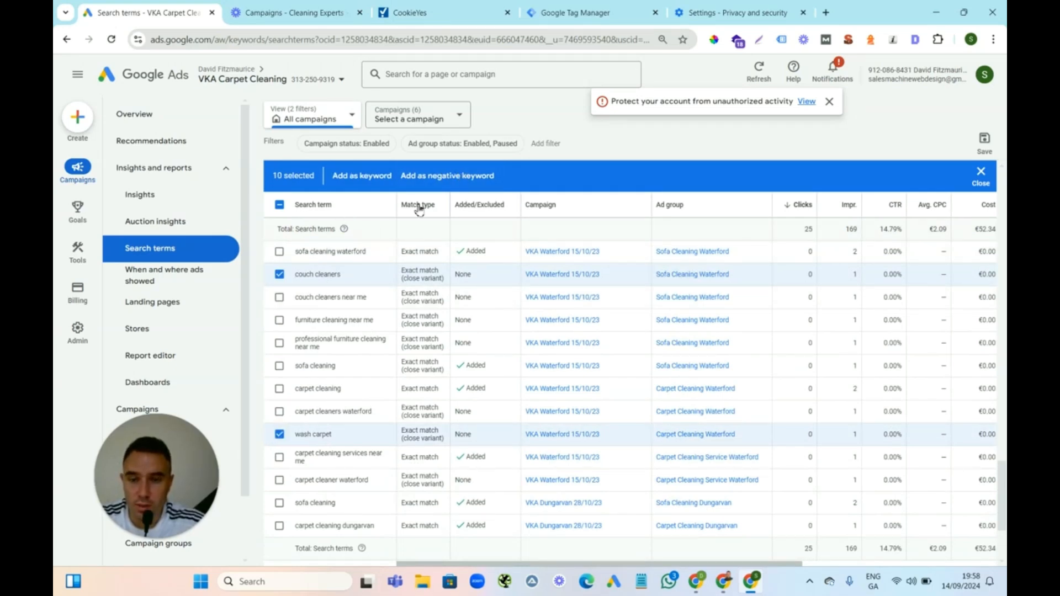
left_click(451, 177)
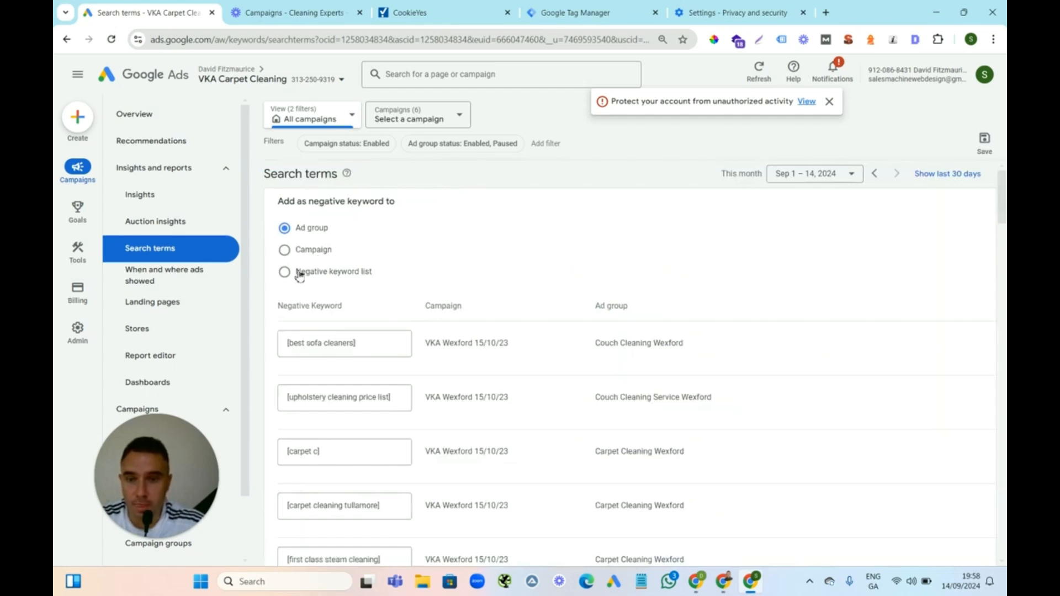
Send the selected terms to the VKA Negative Keywords list and shorten the upholstery price list term to the phrase "price list"
left_click(284, 272)
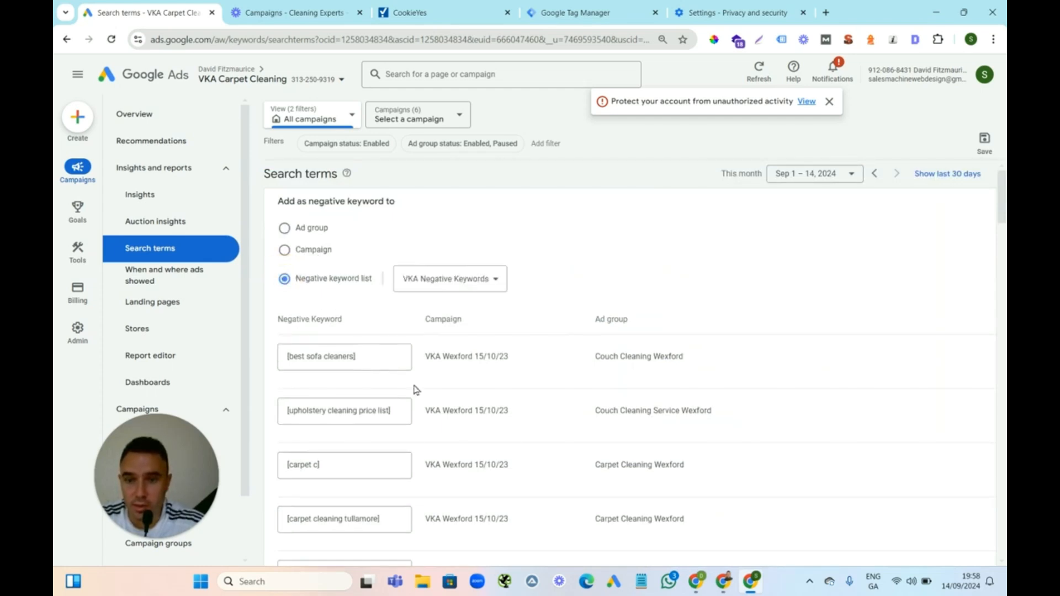
left_click(373, 365)
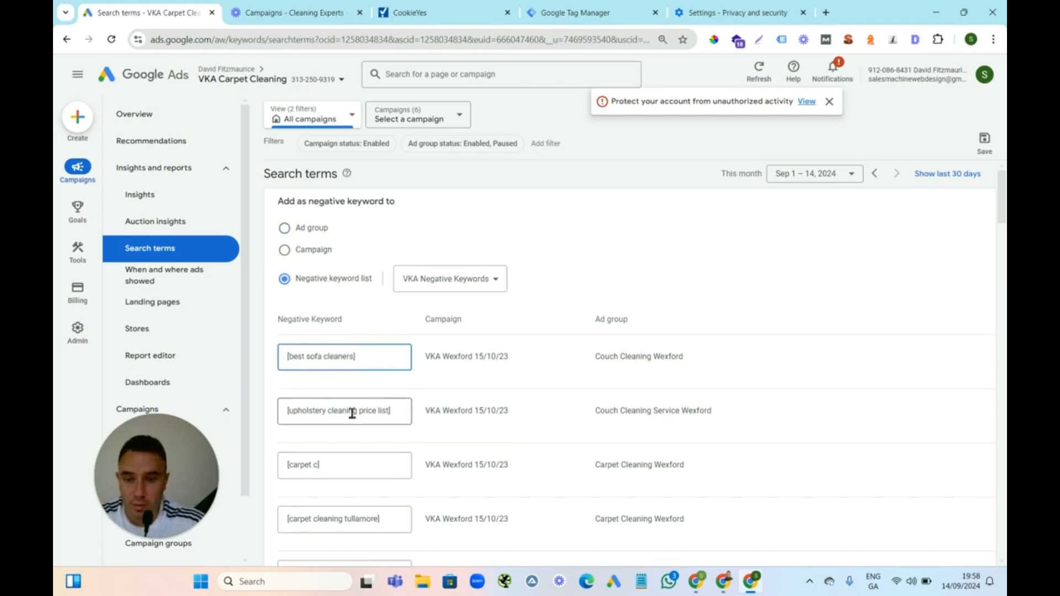
left_click_drag(359, 412, 279, 411)
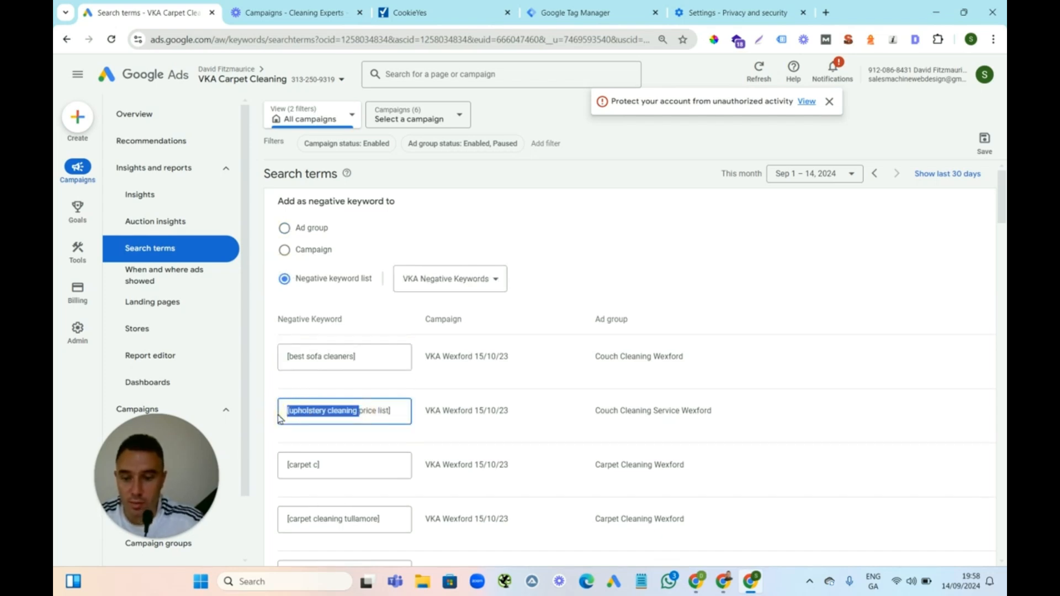
key("BackSpace")
left_click(348, 413)
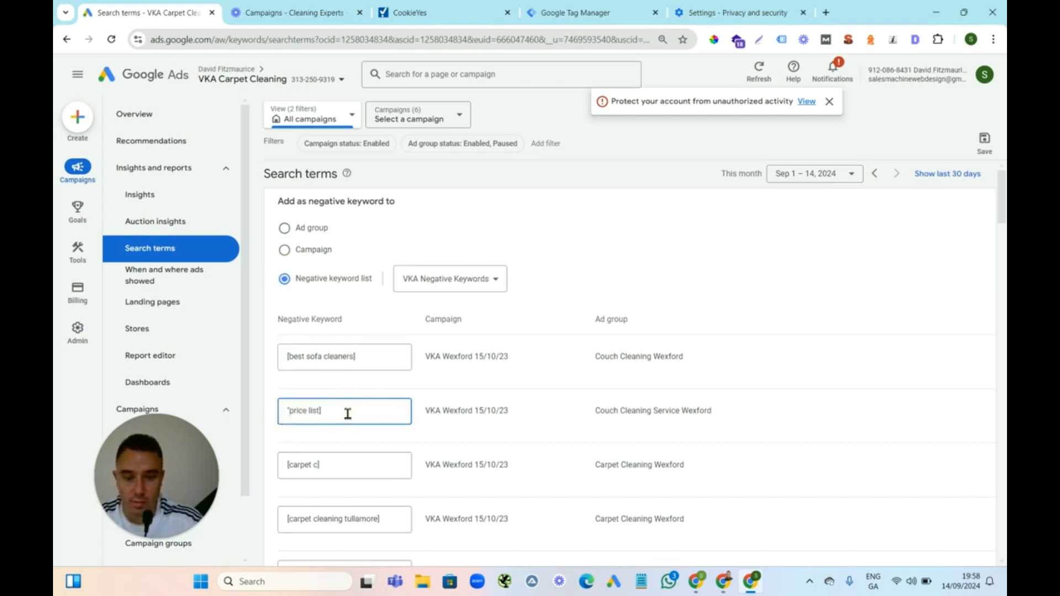
Shorten the carpet cleaning tullamore term to the phrase "tullamore" and save the negative keywords
left_click(354, 358)
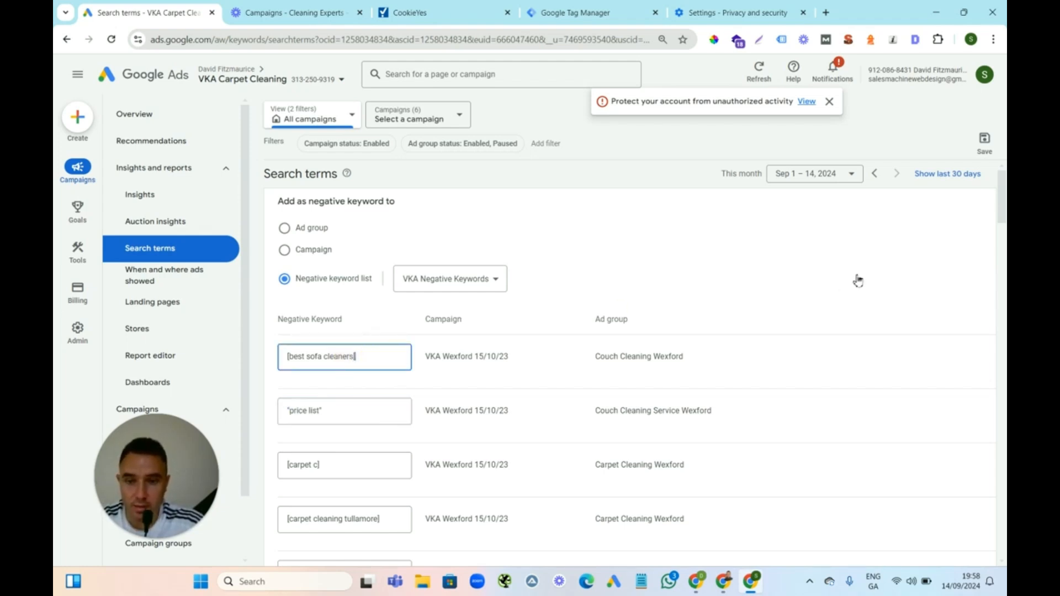
scroll(1000, 204, "down", 3)
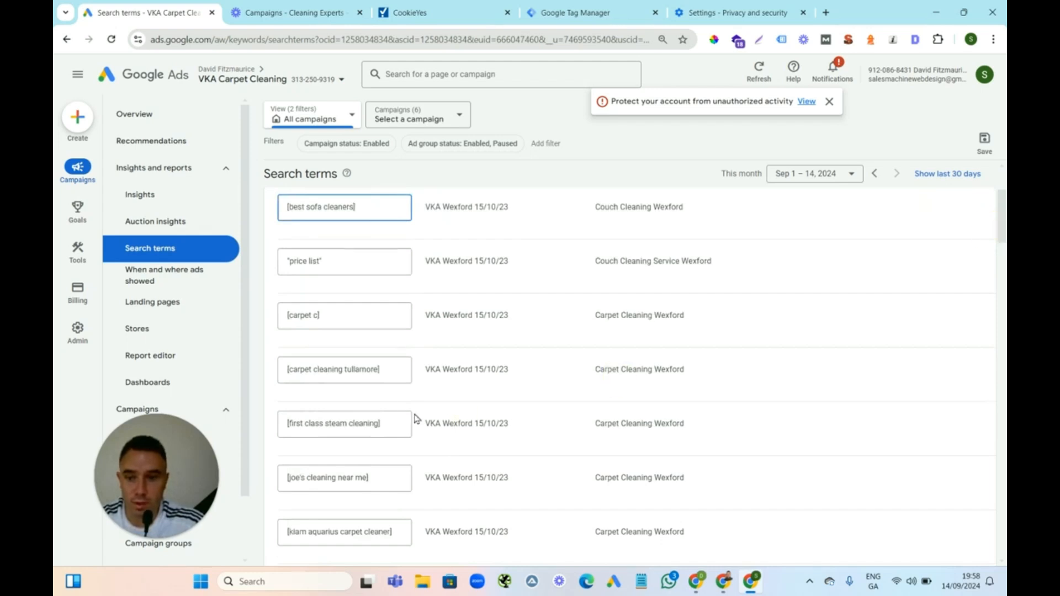
left_click_drag(347, 371, 267, 371)
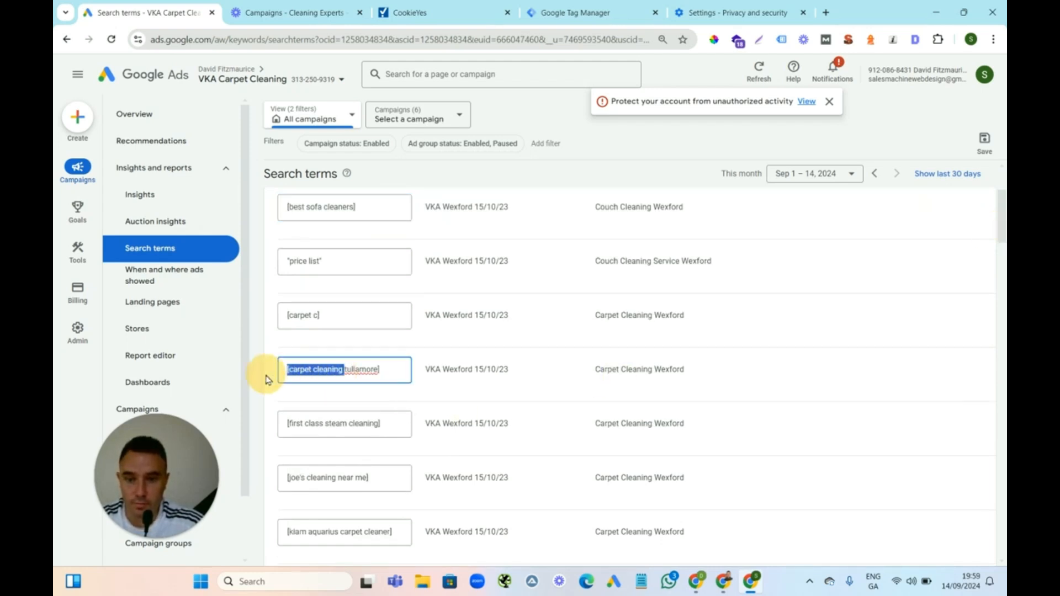
key("BackSpace")
type("\"")
left_click(355, 372)
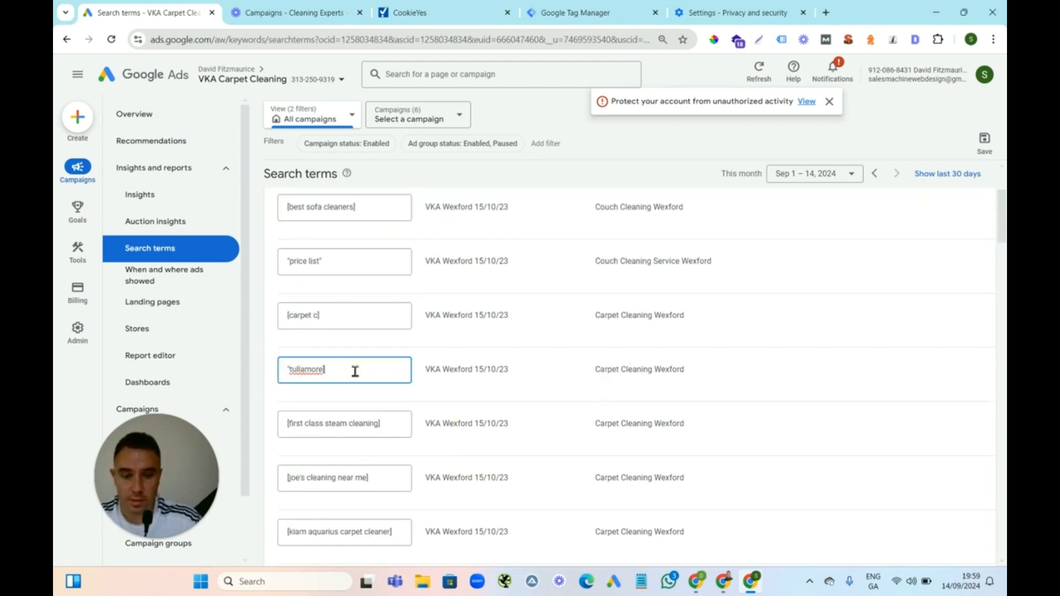
left_click_drag(1001, 223, 1001, 285)
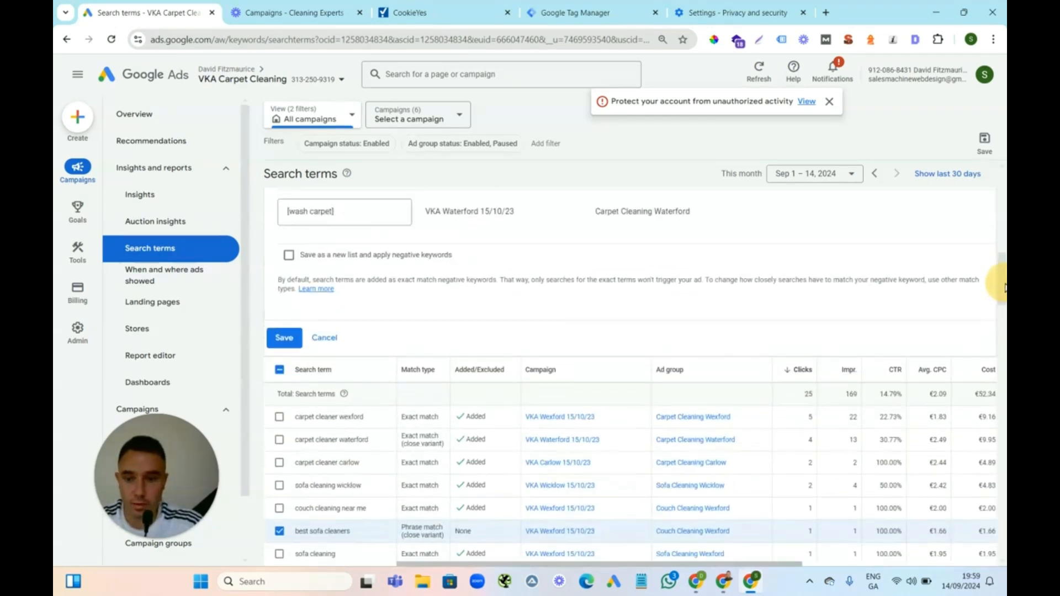
left_click(282, 338)
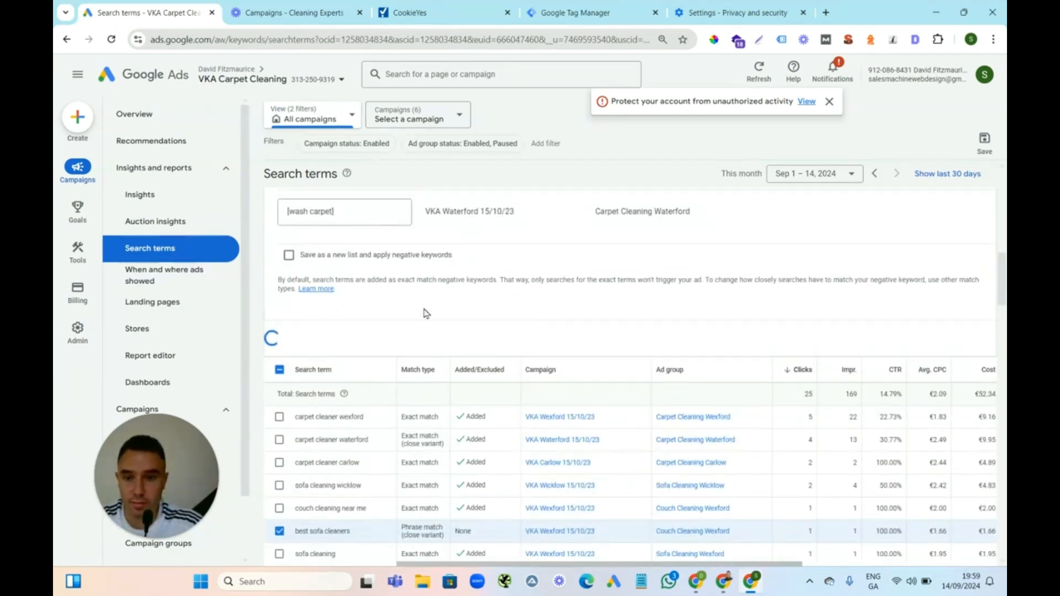